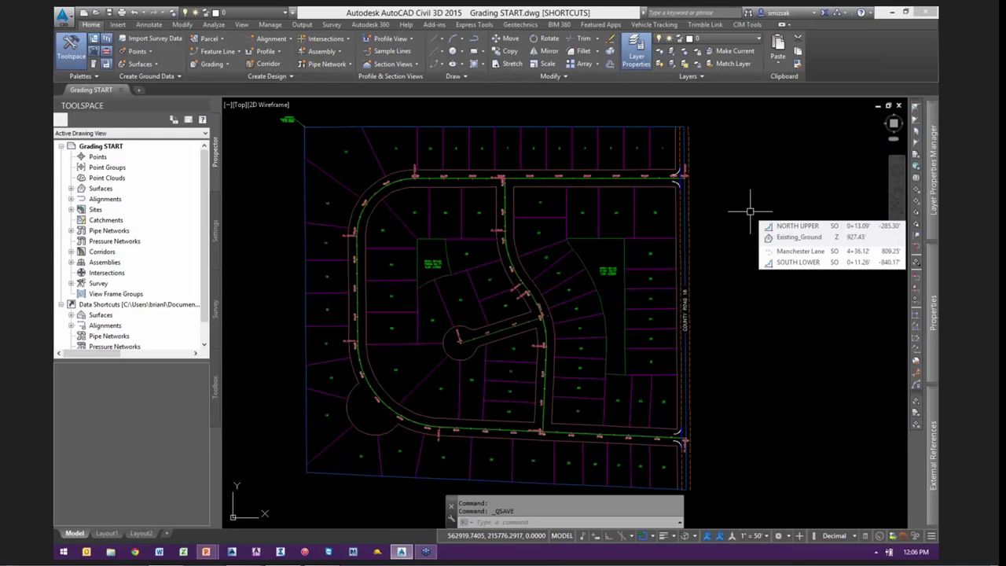
Examine the subdivision layout with its roads and lots, and the road profile views beside it
scroll(676, 303, "up", 2)
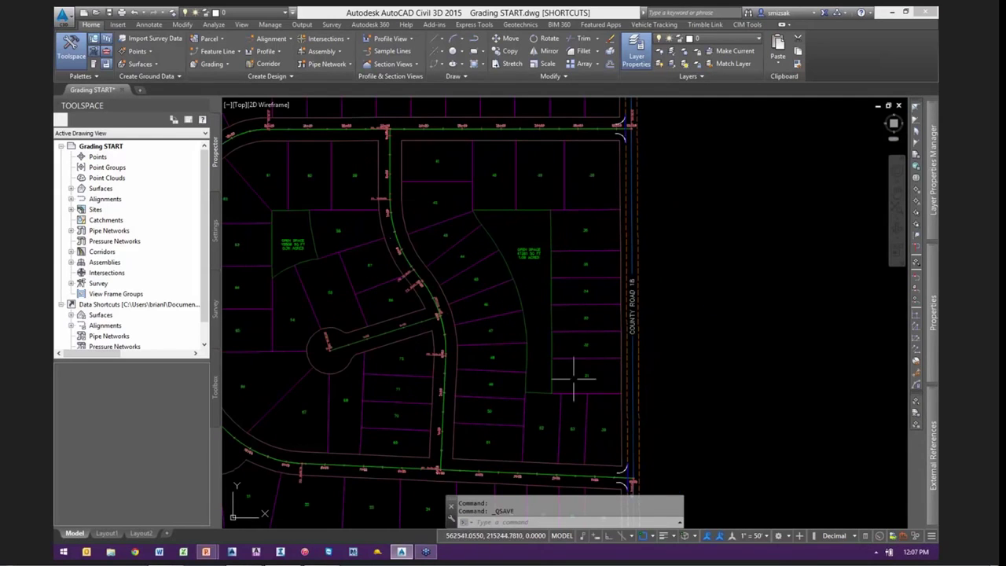
scroll(512, 341, "down", 2)
scroll(511, 346, "down", 4)
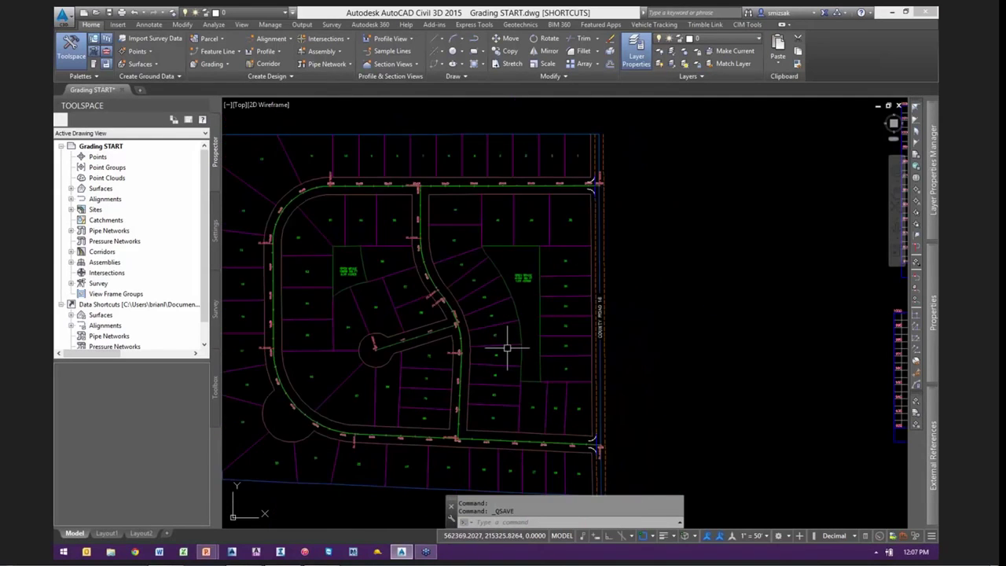
scroll(486, 256, "up", 1)
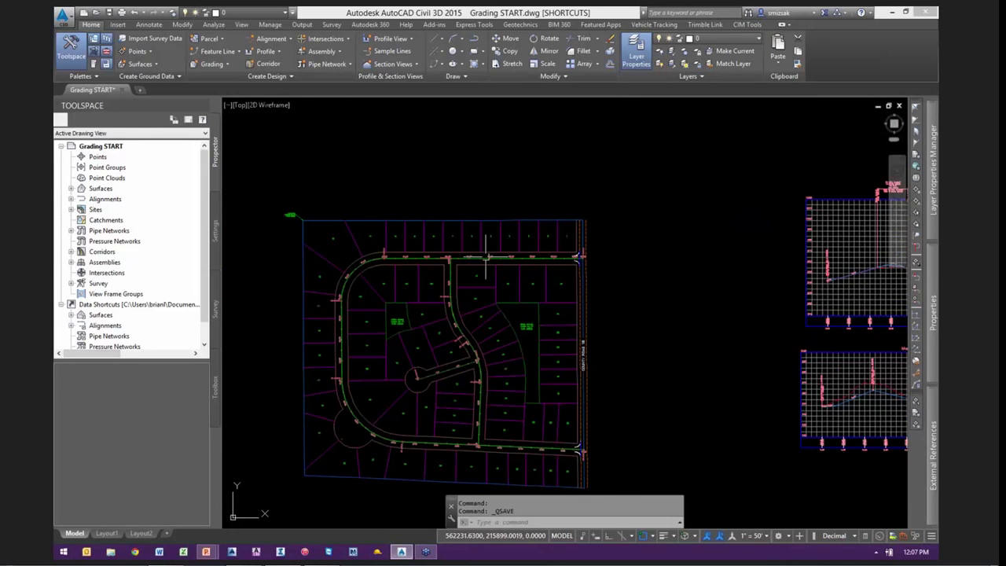
scroll(486, 257, "up", 1)
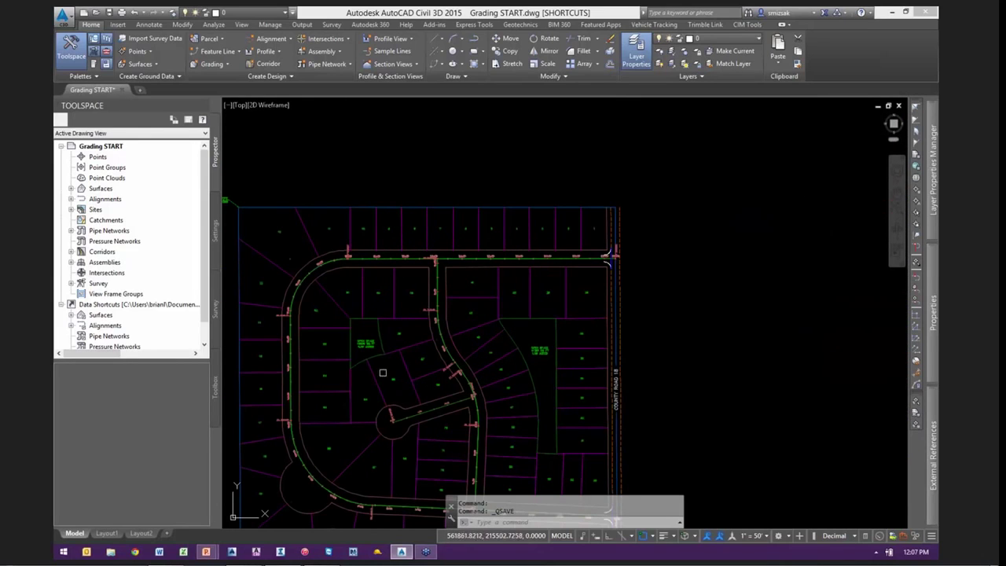
mouse_move(516, 388)
middle_mouse_down()
mouse_move(397, 347)
mouse_move(230, 356)
middle_mouse_up()
middle_click_drag(620, 312, 360, 366)
scroll(467, 286, "up", 1)
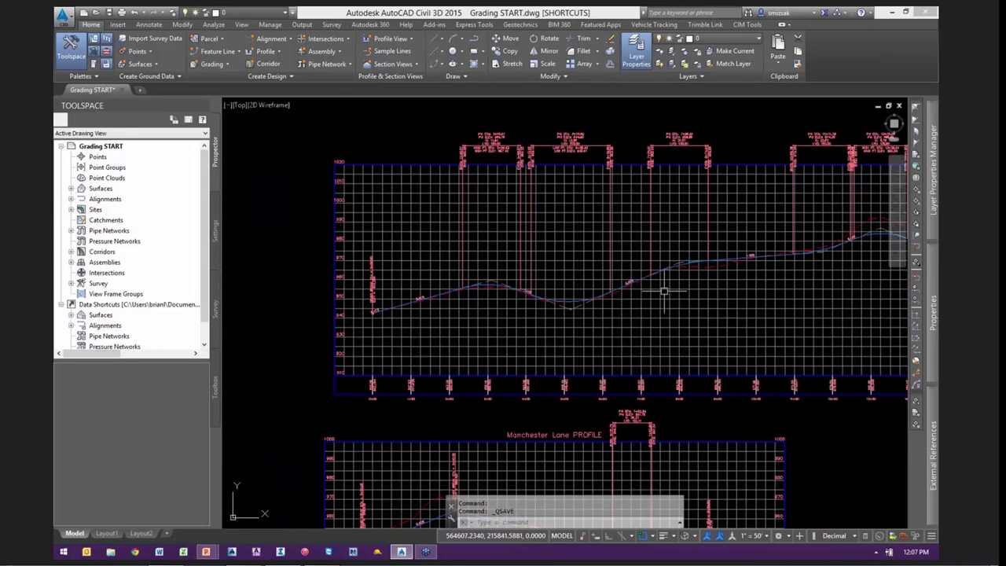
Set the surface style of the Existing_Ground surface to Contours 5' and 25' (Background)
double_click(101, 190)
left_click(132, 211)
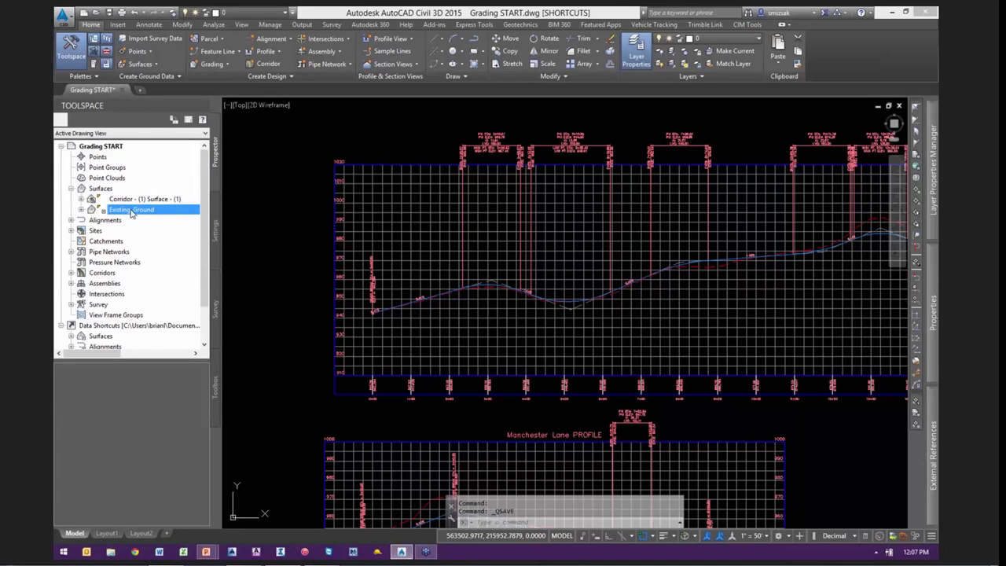
scroll(333, 310, "down", 5)
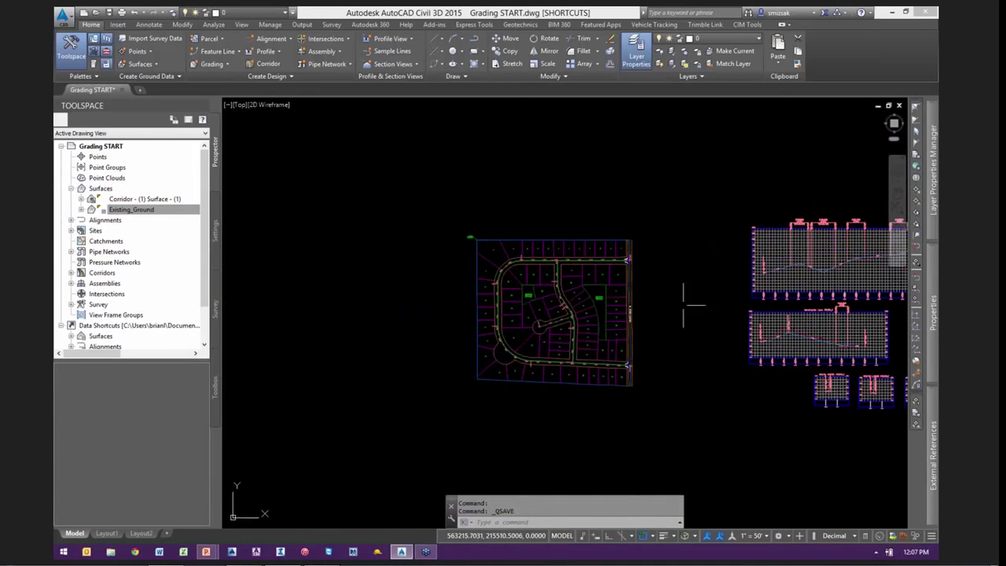
scroll(606, 291, "up", 4)
right_click(131, 210)
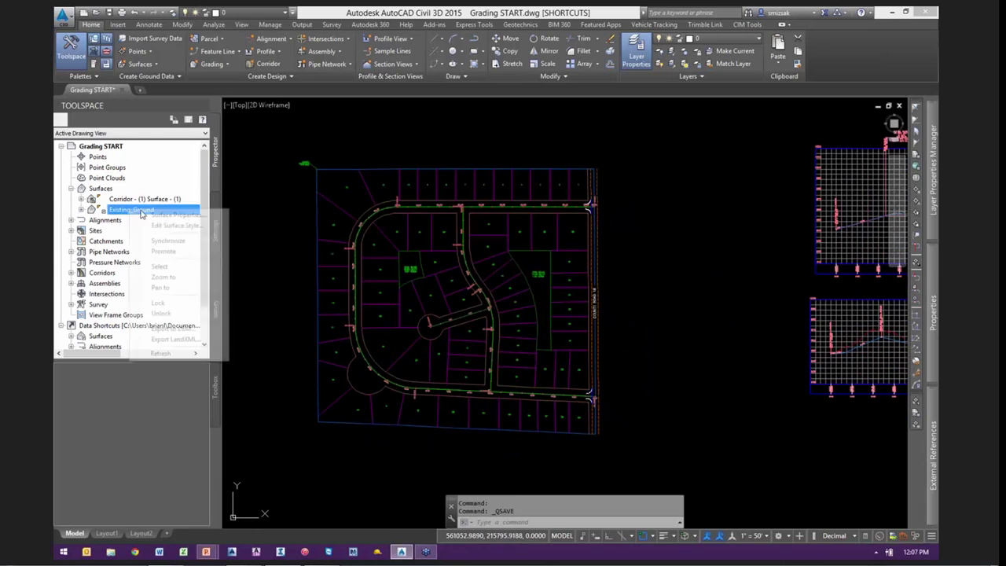
left_click(169, 214)
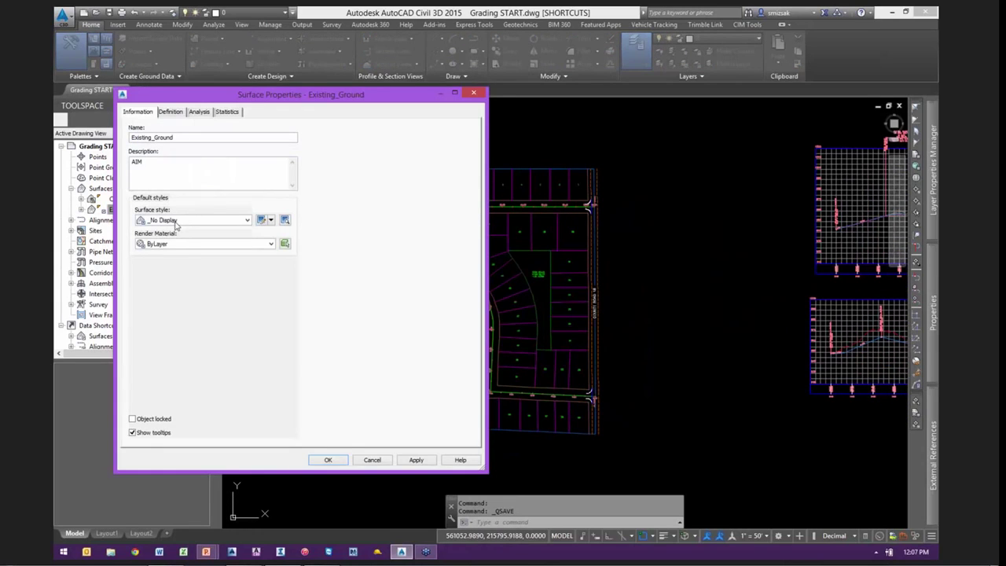
left_click(176, 222)
left_click(203, 287)
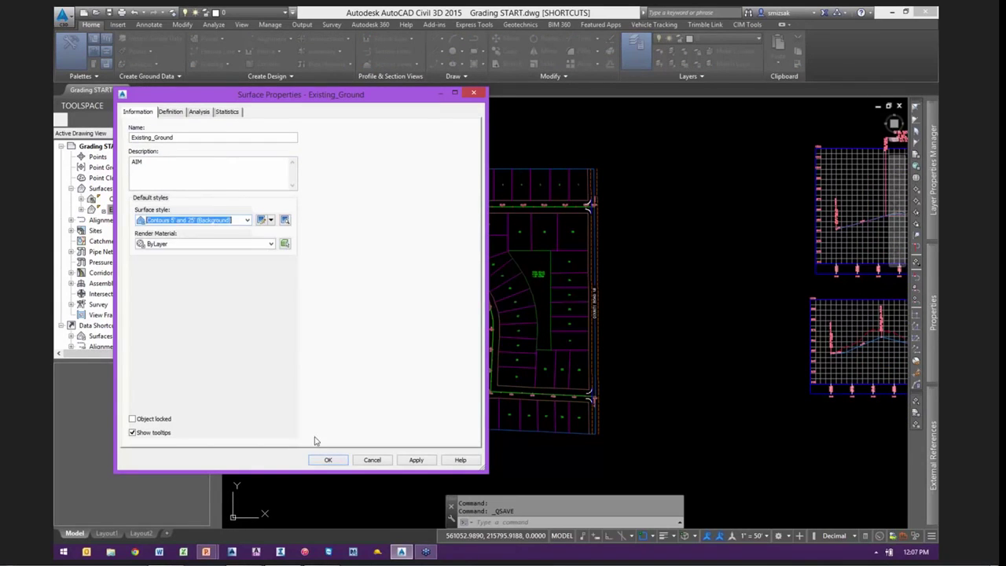
left_click(327, 460)
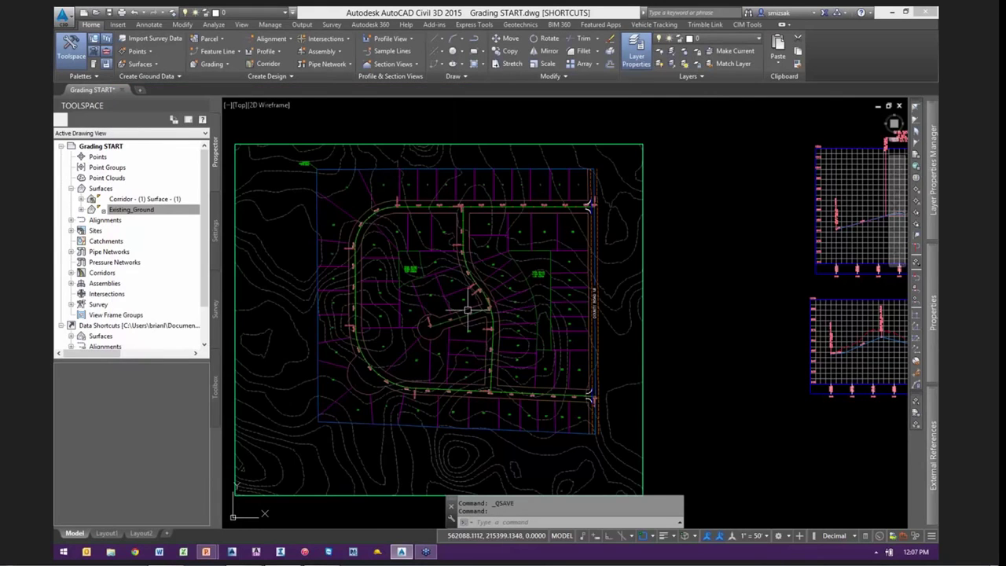
Inspect the existing contours across the site and set the Existing_Ground surface style back to _No Display
mouse_move(467, 308)
middle_mouse_down()
mouse_move(565, 318)
mouse_move(572, 302)
mouse_move(528, 304)
middle_mouse_up()
right_click(145, 210)
left_click(159, 217)
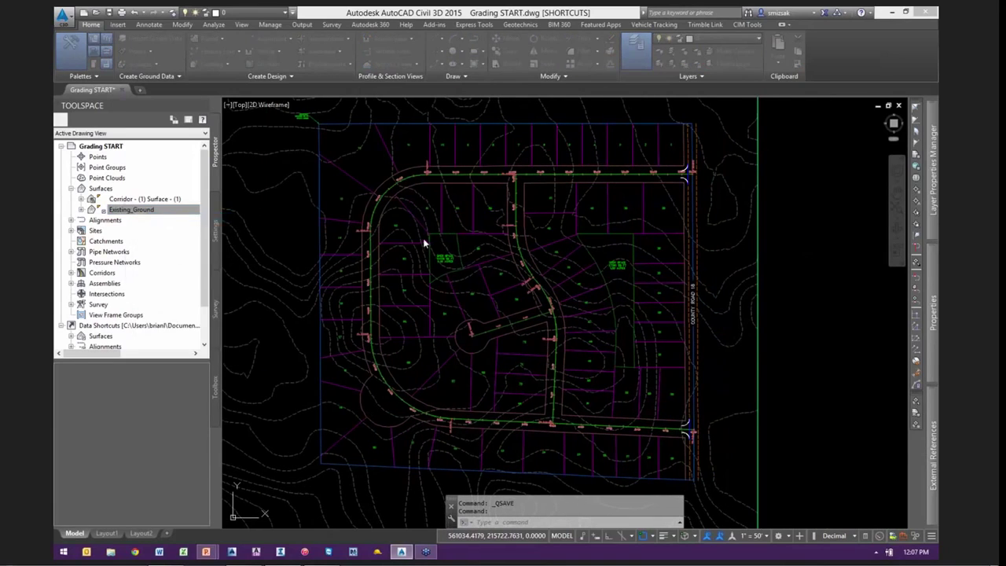
left_click(203, 223)
left_click(209, 273)
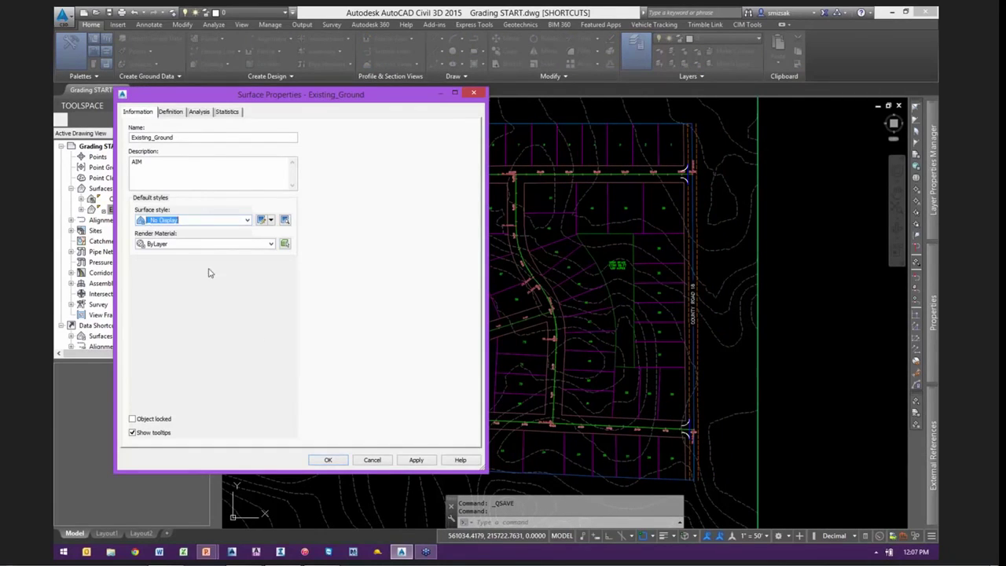
left_click(329, 460)
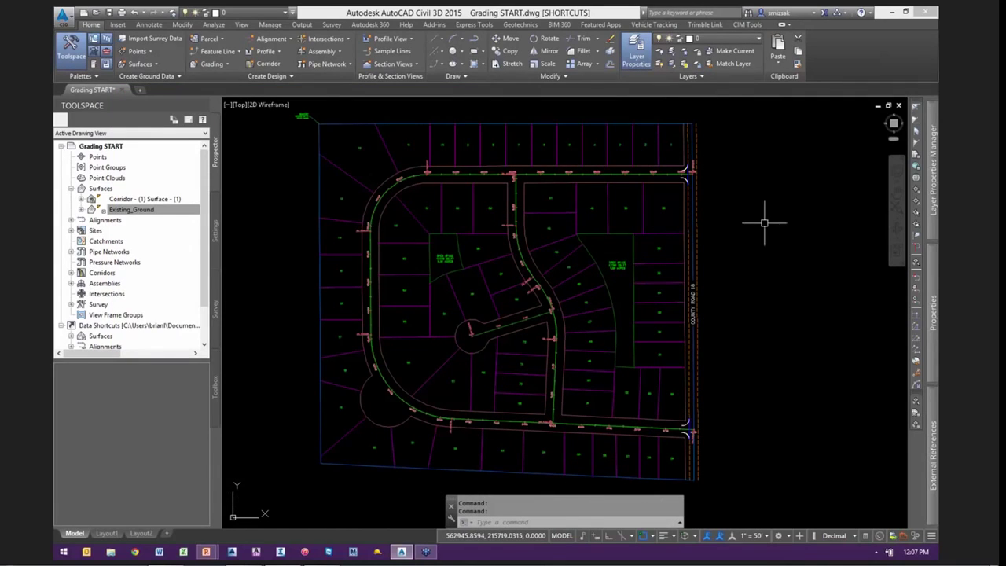
Examine the T-intersection where the curved interior road meets the north road between lots 59 and 41
mouse_move(766, 219)
middle_mouse_down()
mouse_move(731, 232)
mouse_move(505, 217)
mouse_move(393, 231)
mouse_move(748, 242)
middle_mouse_up()
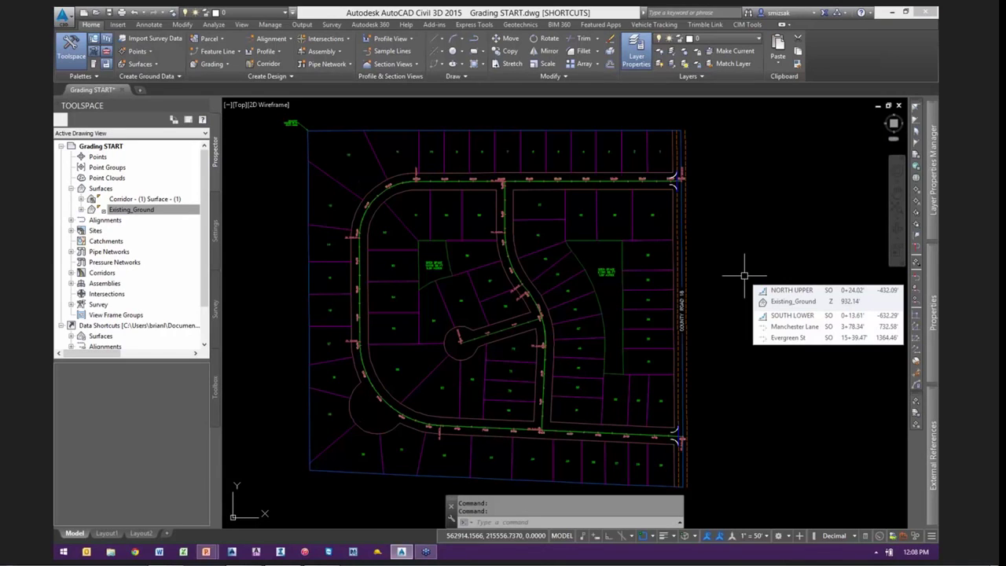
scroll(548, 196, "up", 1)
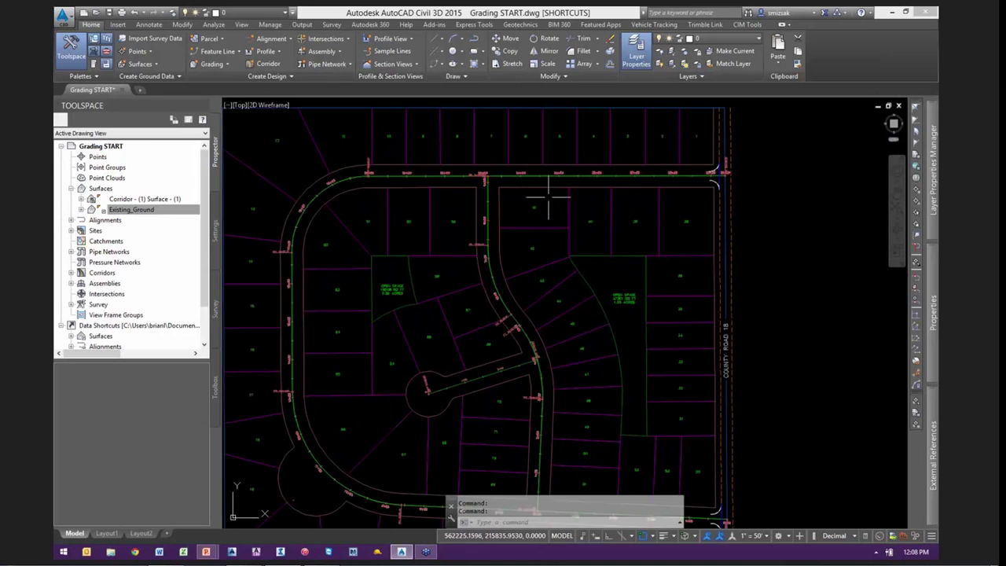
scroll(549, 196, "up", 4)
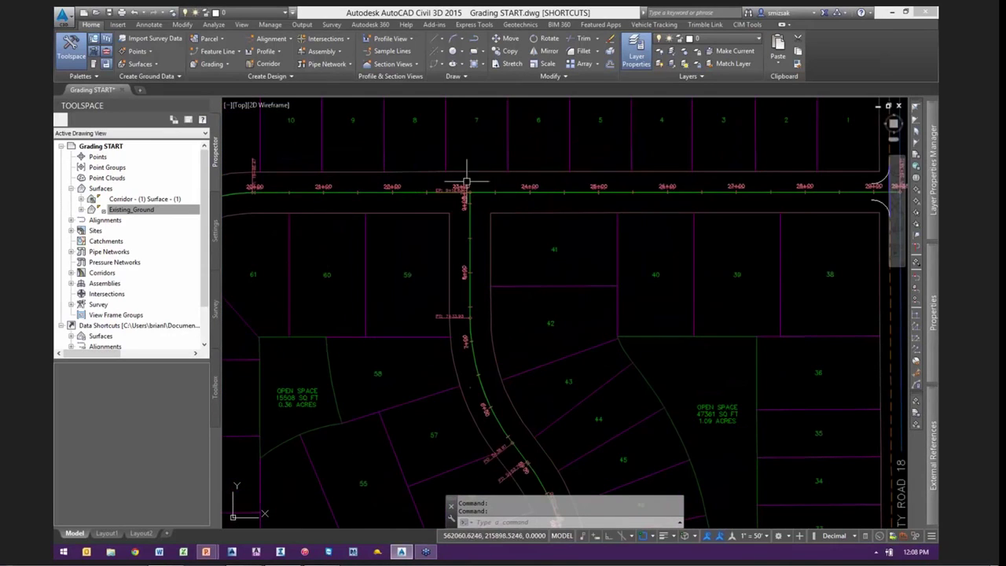
scroll(535, 202, "down", 1)
scroll(478, 213, "down", 1)
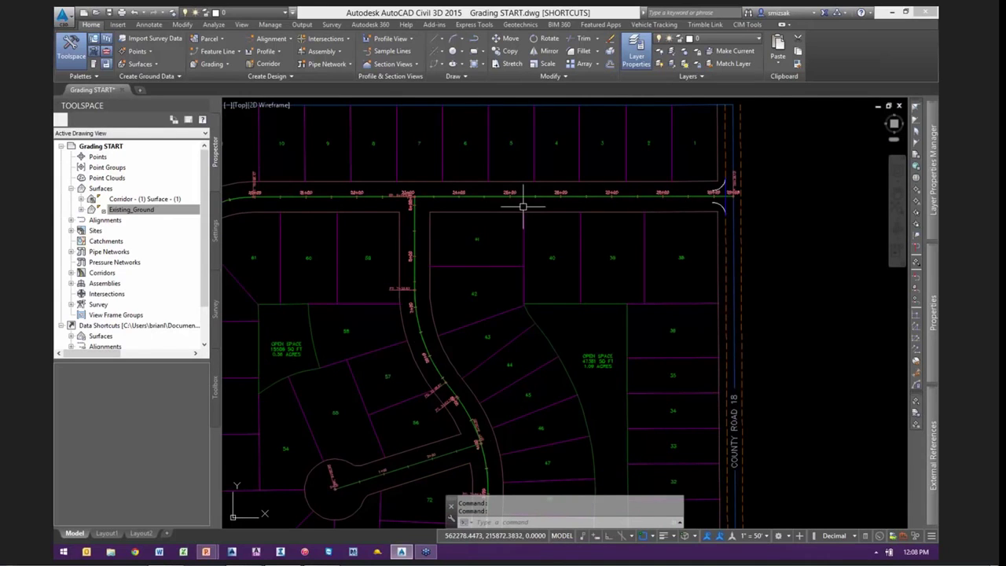
scroll(523, 206, "down", 2)
scroll(476, 203, "up", 2)
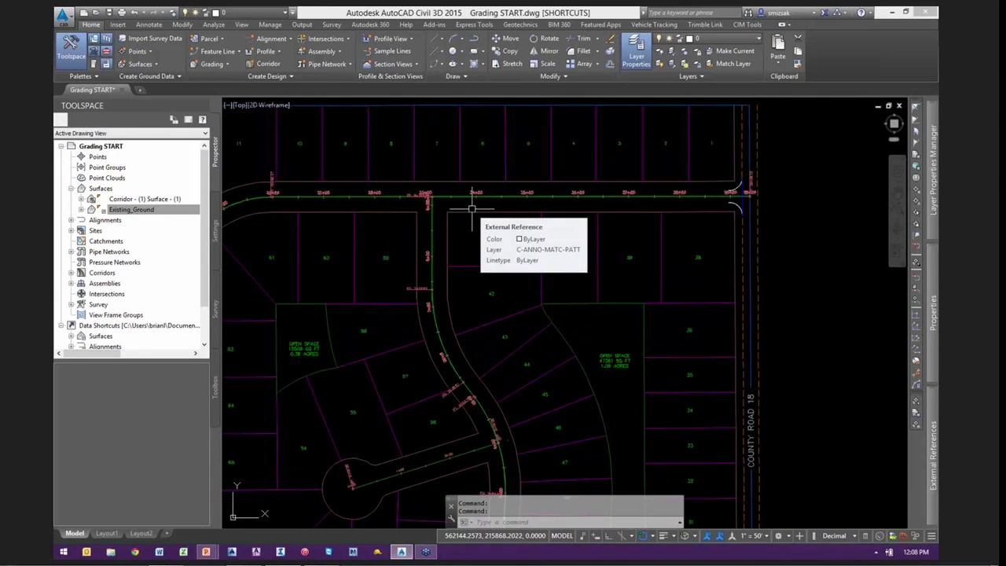
middle_click_drag(455, 216, 498, 214)
Create an intersection where Evergreen St meets Manchester Lane with the default geometry and assemblies, adding it to the existing Corridor - (1)
left_click(327, 39)
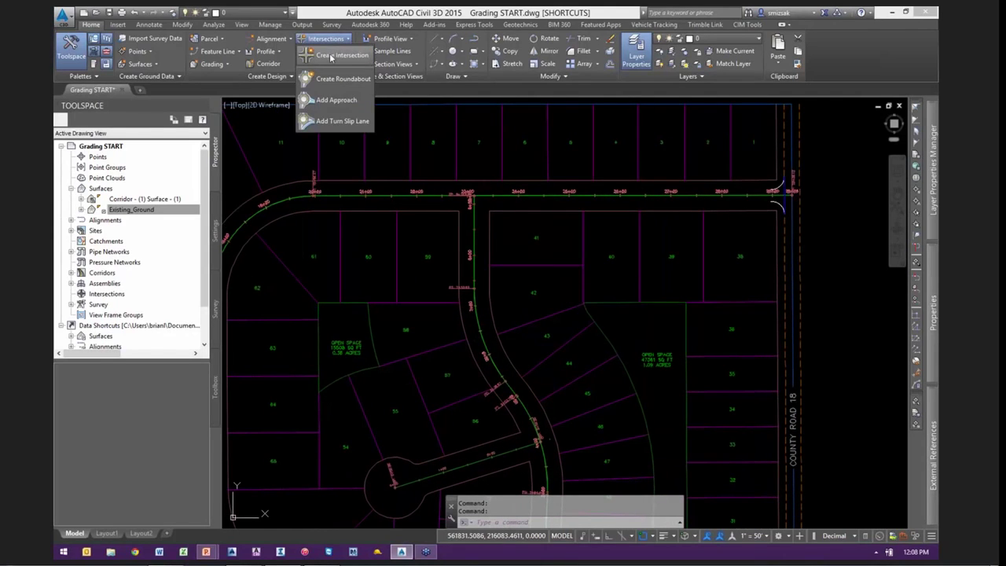
left_click(331, 57)
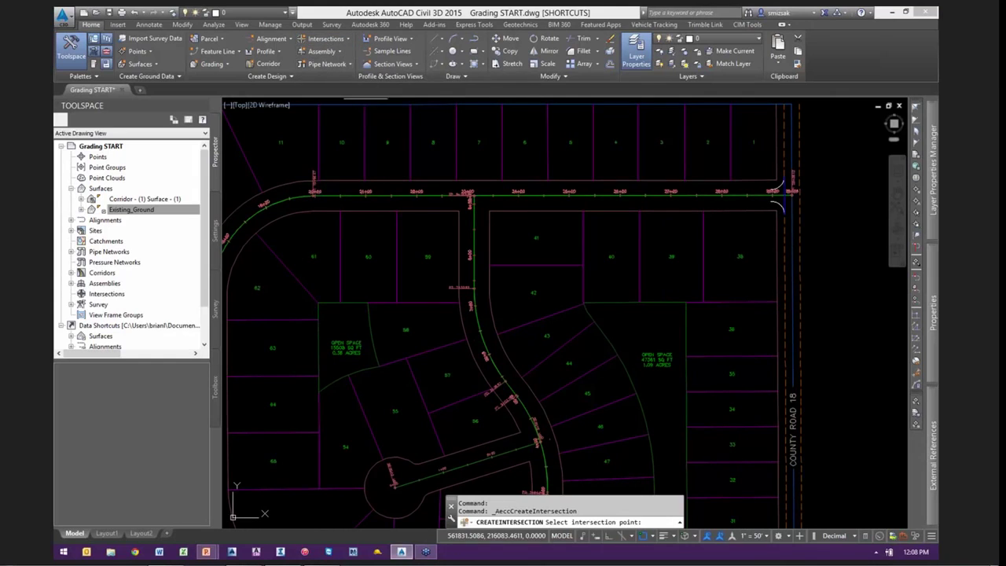
scroll(473, 196, "up", 4)
scroll(473, 197, "up", 5)
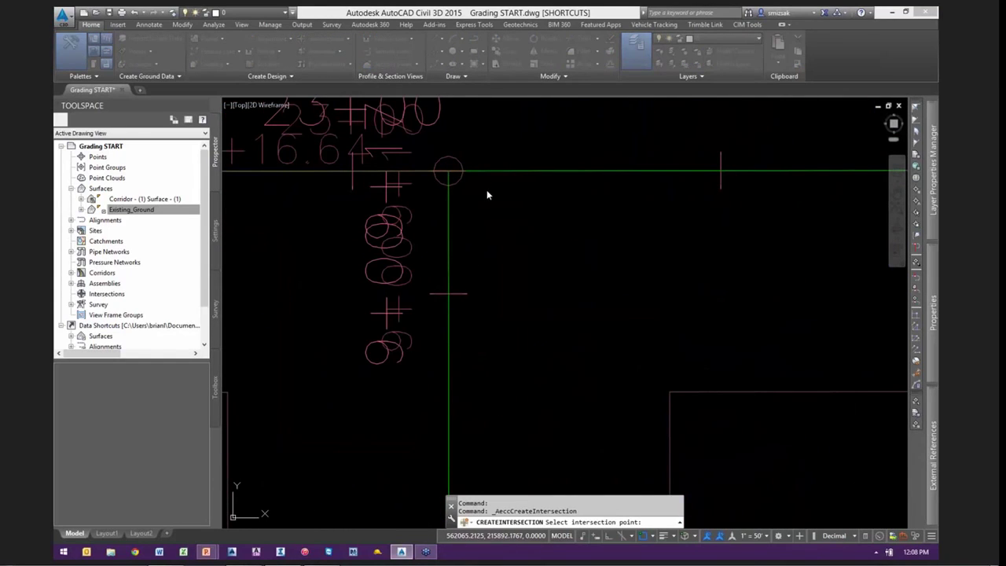
left_click(487, 194)
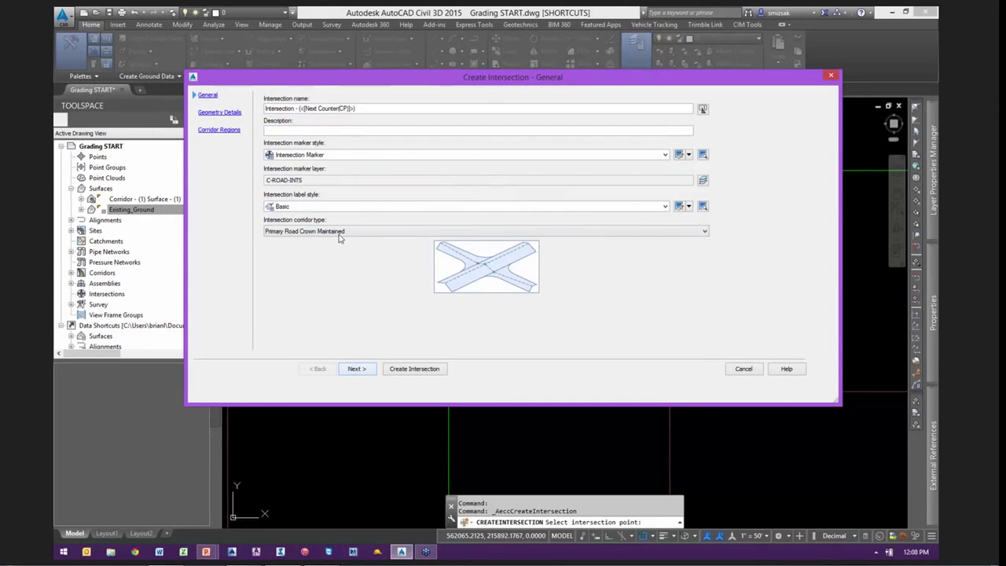
left_click(358, 369)
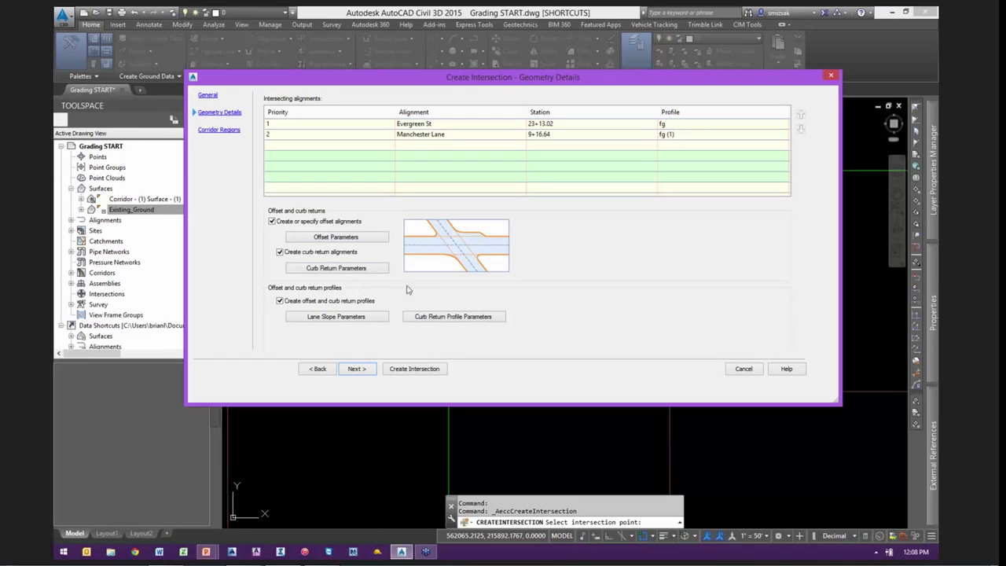
left_click(364, 370)
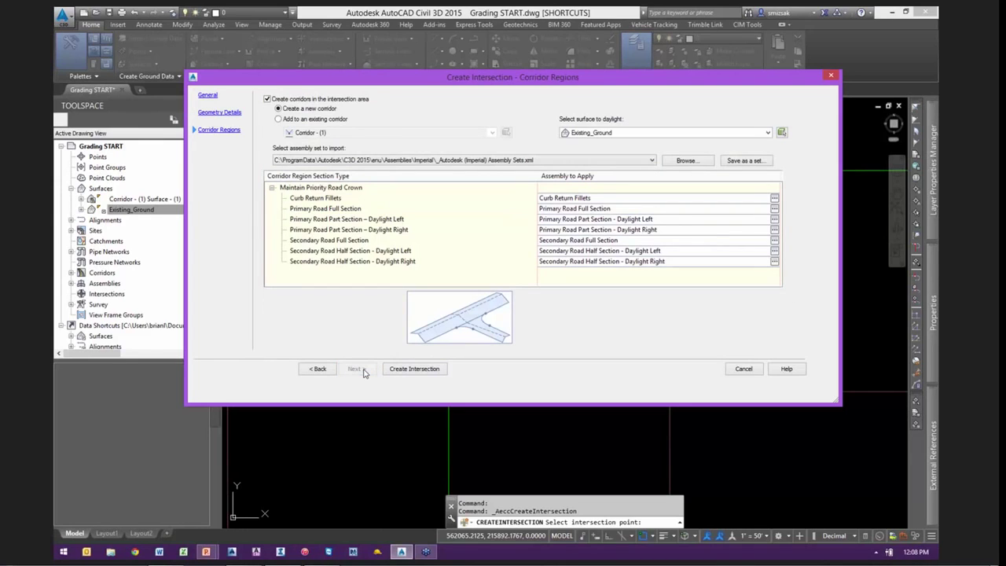
left_click(325, 120)
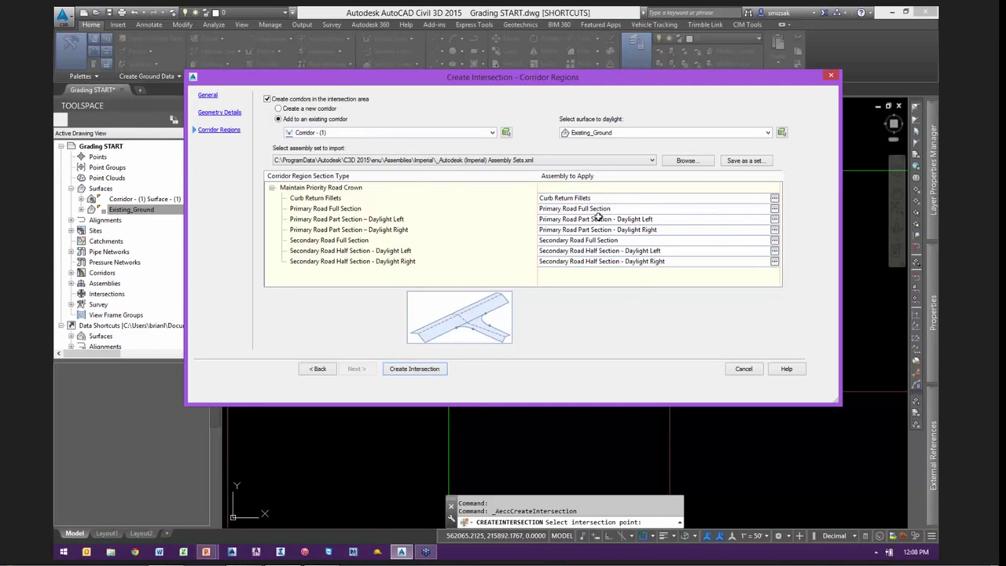
left_click_drag(597, 84, 626, 116)
left_click(445, 400)
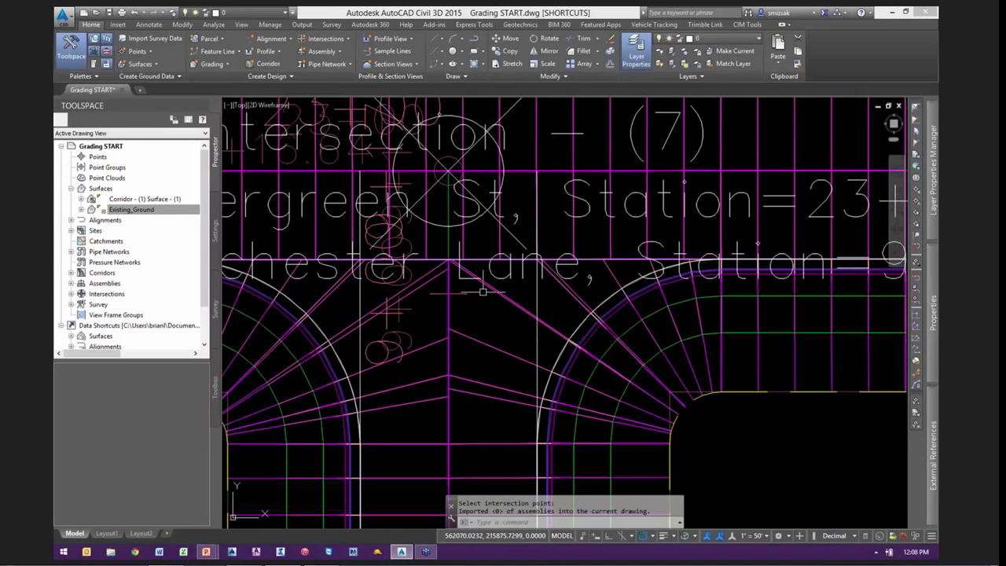
Move the new intersection's label off the corridor to clear space toward lot 8
scroll(487, 307, "down", 4)
mouse_move(484, 308)
middle_mouse_down()
mouse_move(516, 320)
mouse_move(487, 334)
mouse_move(496, 334)
middle_mouse_up()
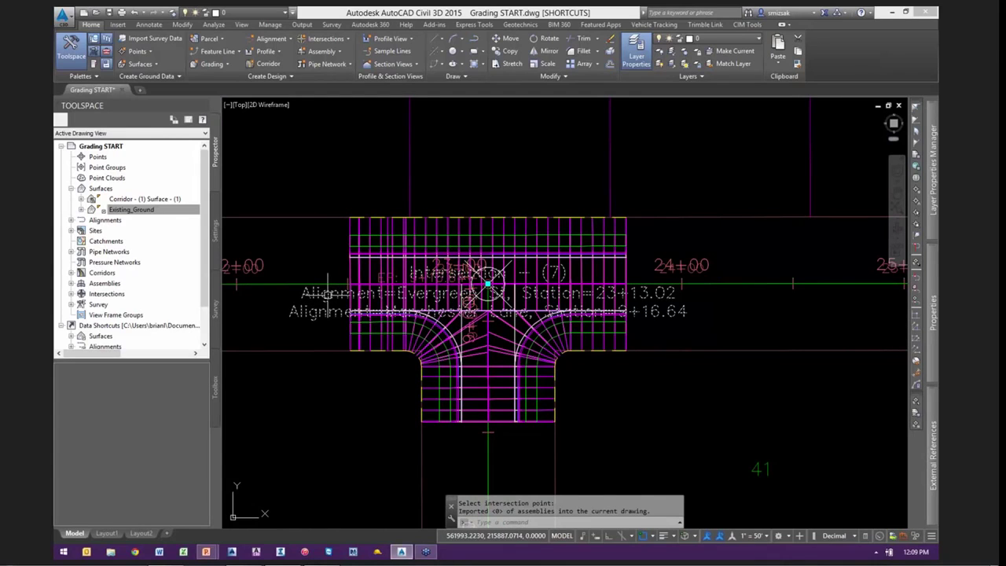
left_click(486, 282)
left_click(487, 281)
scroll(488, 281, "down", 3)
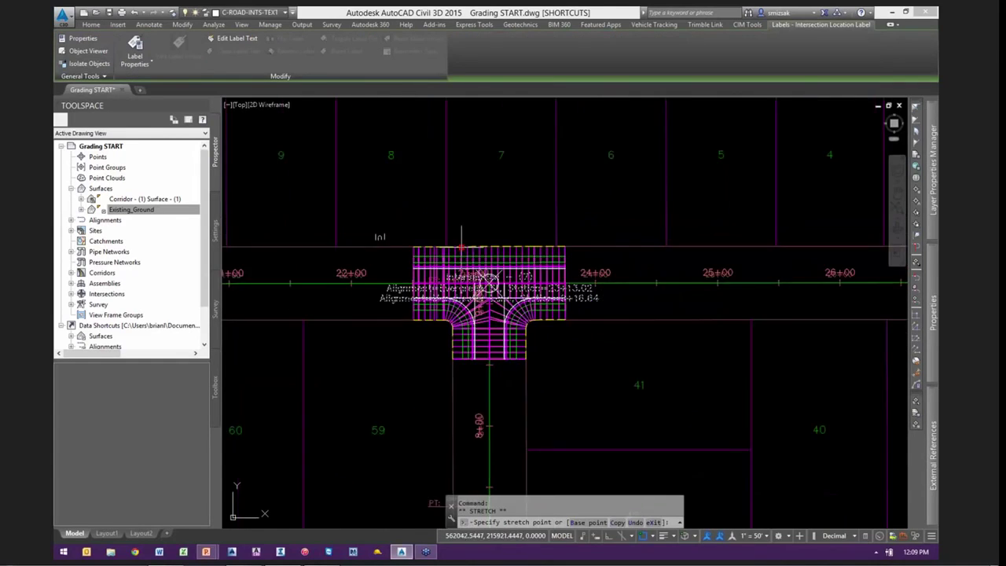
Split model space into two vertical viewports
left_click(227, 107)
mouse_move(288, 130)
left_click(396, 156)
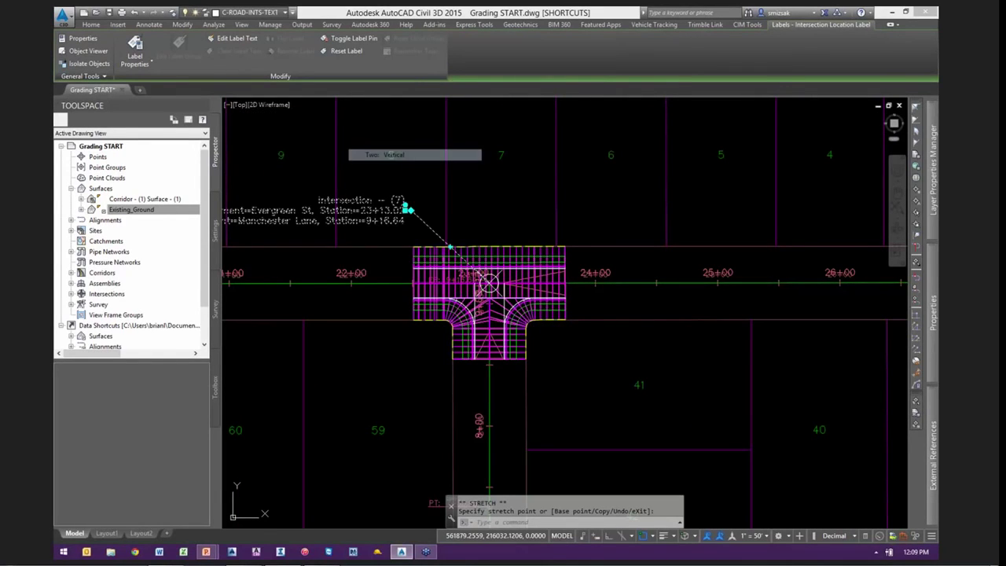
Examine the road assemblies beyond the profile views in one viewport and the new intersection corridor in the other
left_click(692, 246)
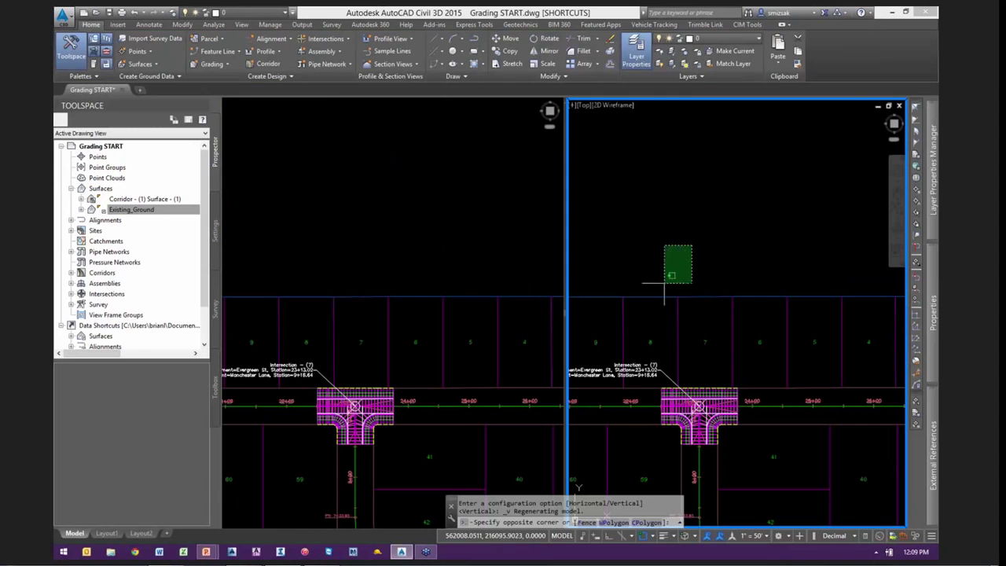
scroll(669, 296, "down", 7)
key("Escape")
middle_click_drag(788, 317, 559, 353)
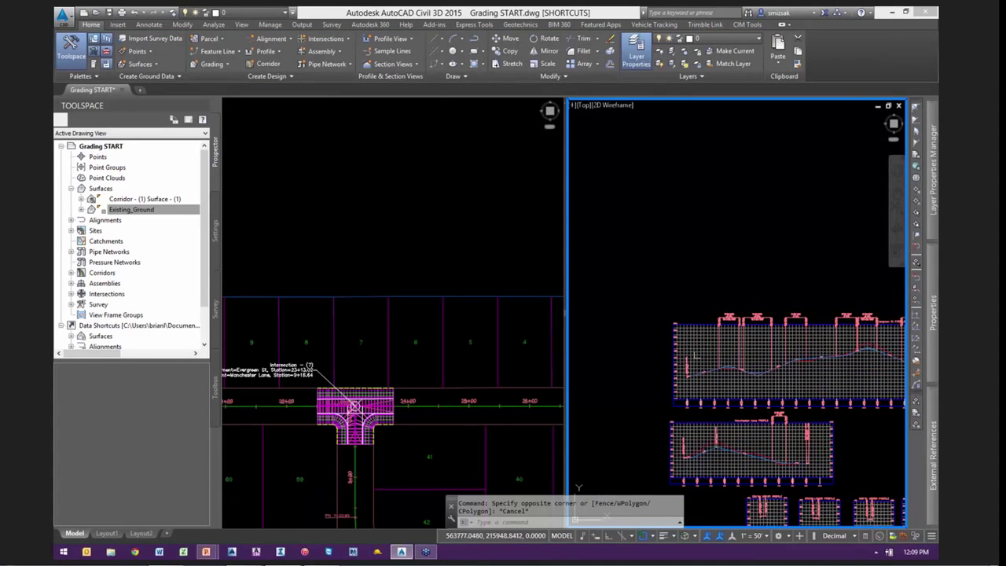
scroll(788, 358, "up", 5)
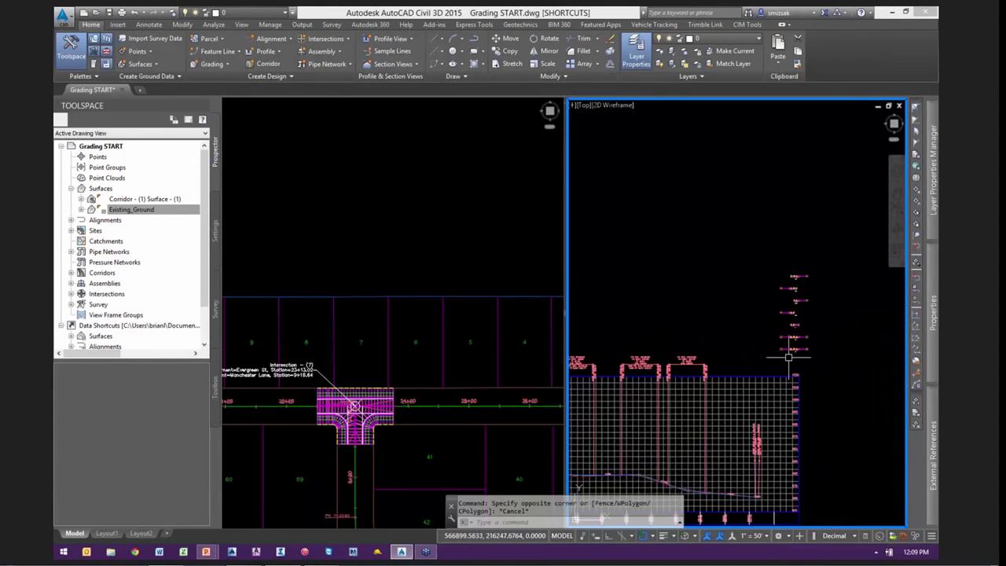
scroll(788, 358, "up", 6)
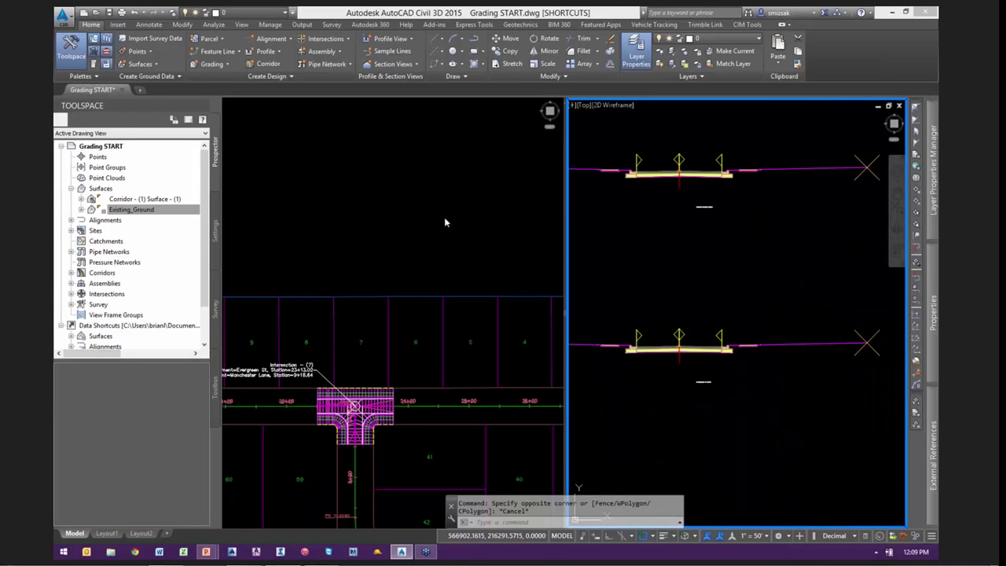
scroll(444, 222, "down", 3)
scroll(392, 308, "up", 8)
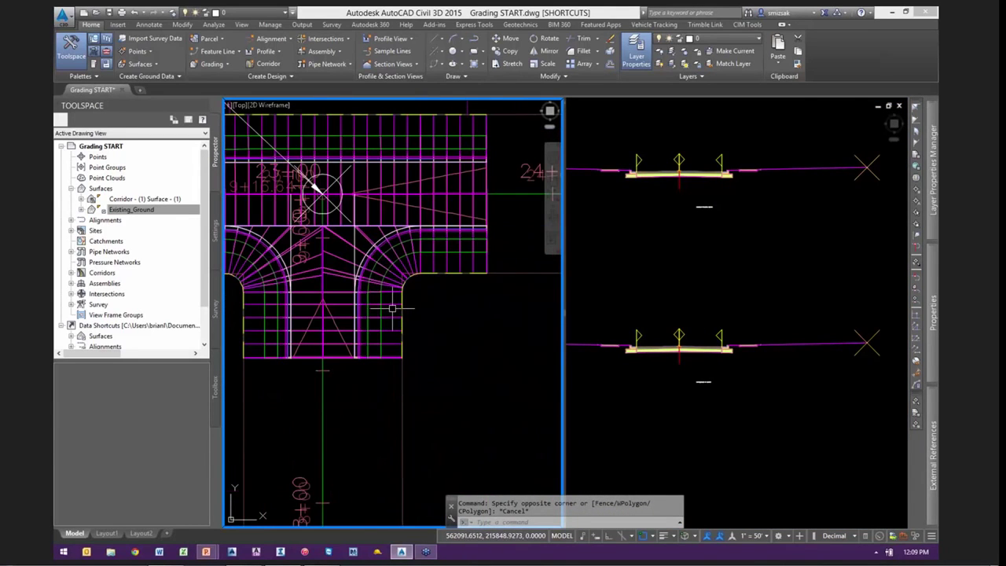
Inspect the design parameters of the LinkOffsetAndSlope subassembly at the outer side of the primary road full section assembly
left_click(747, 370)
scroll(727, 350, "up", 5)
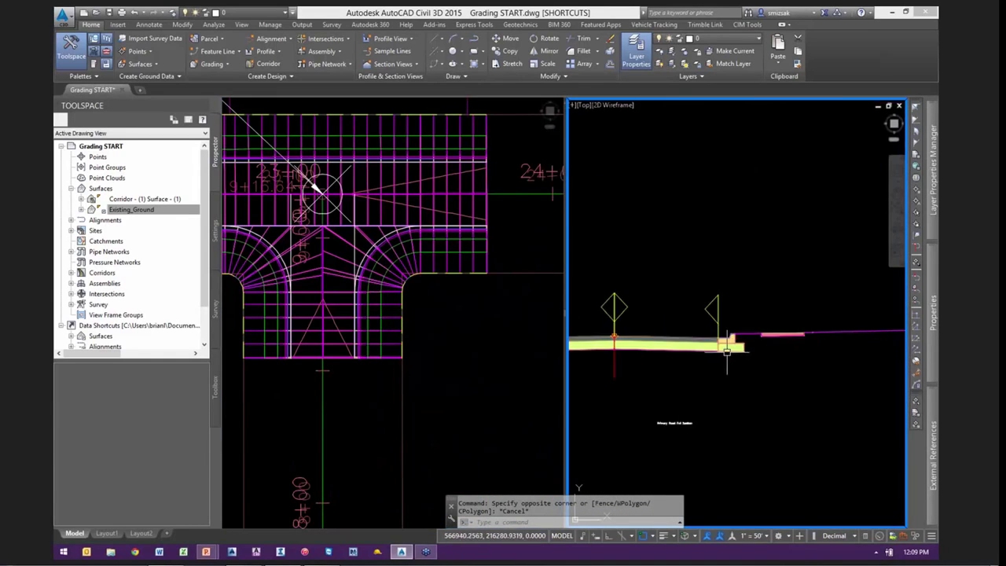
scroll(727, 352, "up", 2)
middle_click_drag(779, 345, 668, 353)
left_click(690, 345)
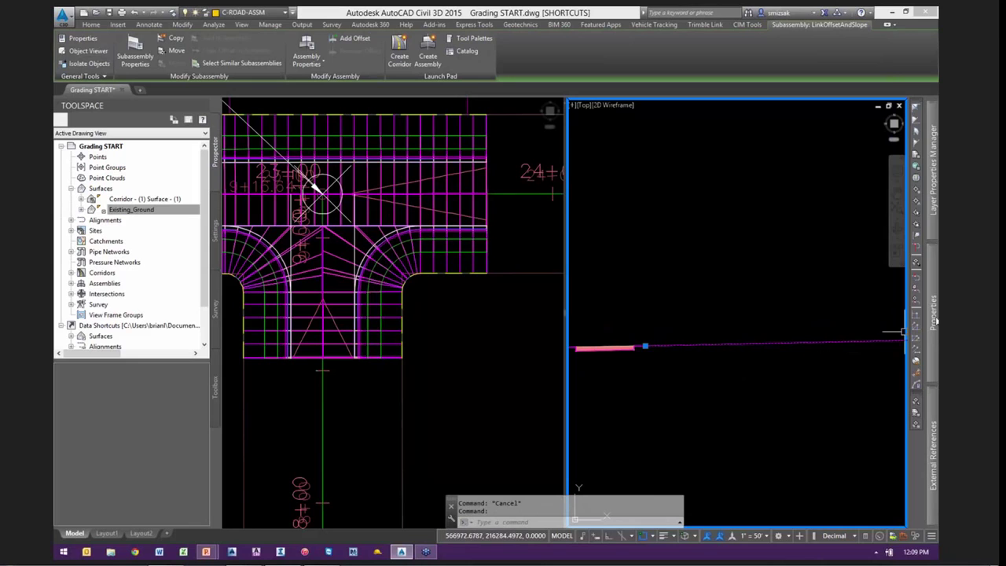
mouse_move(935, 319)
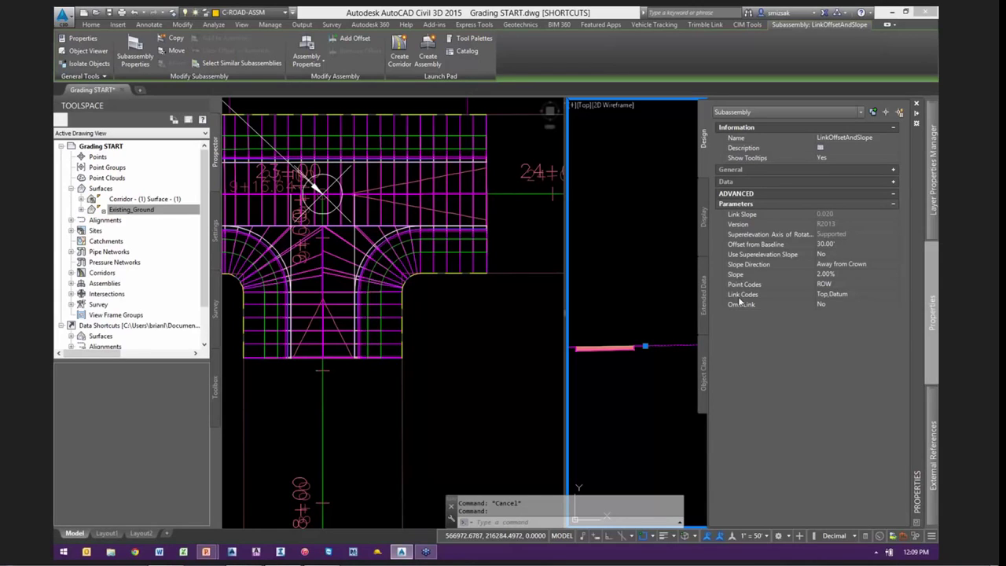
Compare the corridor's right-of-way edge on the Manchester Lane leg with the outer end of the assembly's offset link
left_click(358, 393)
scroll(364, 373, "up", 3)
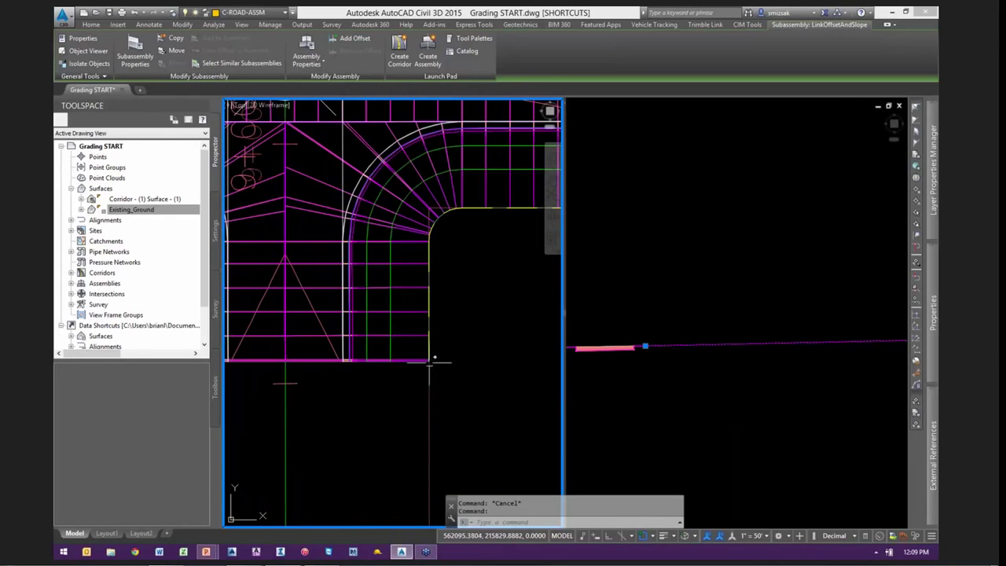
scroll(427, 361, "down", 2)
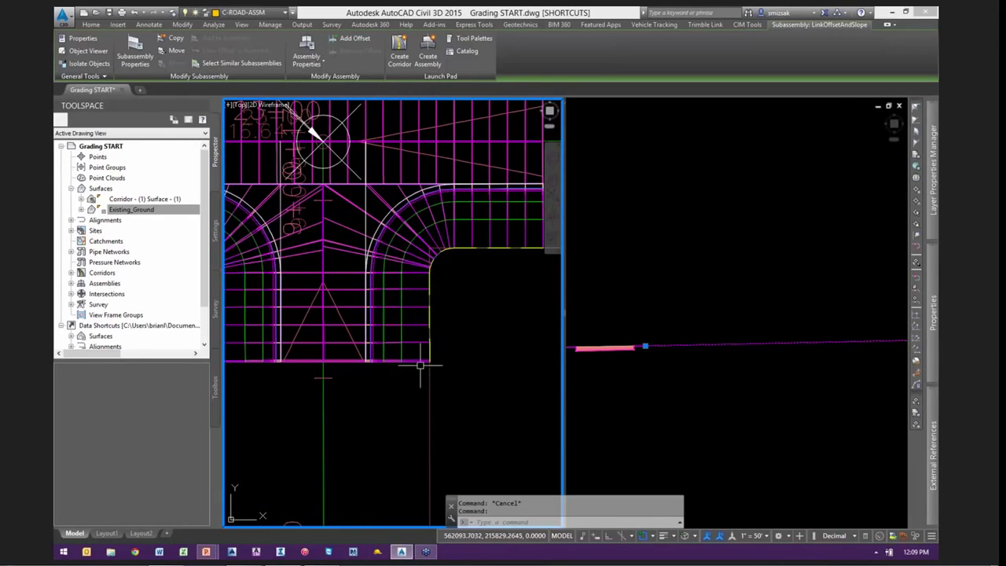
scroll(411, 365, "down", 1)
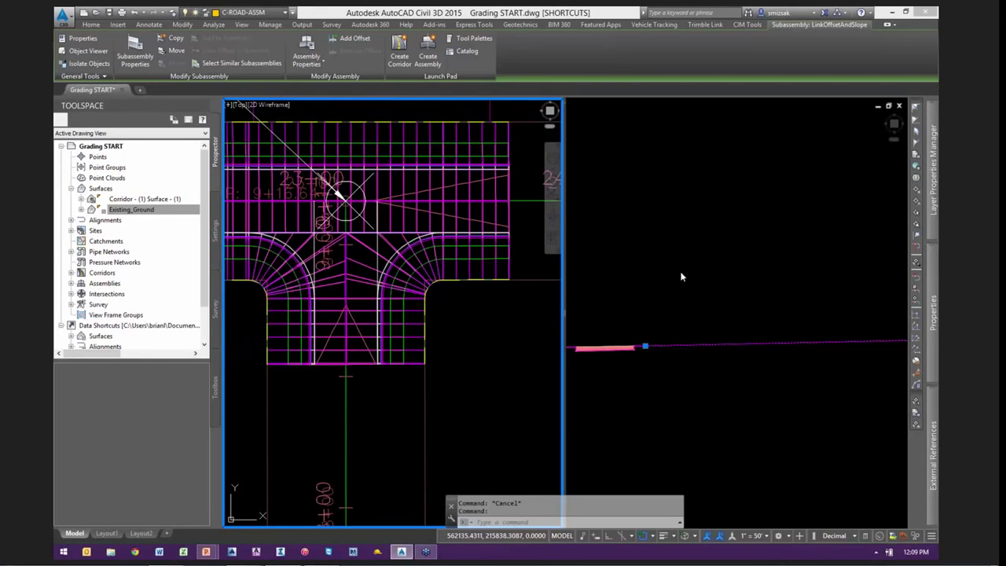
left_click(730, 278)
scroll(738, 287, "down", 2)
key("Escape")
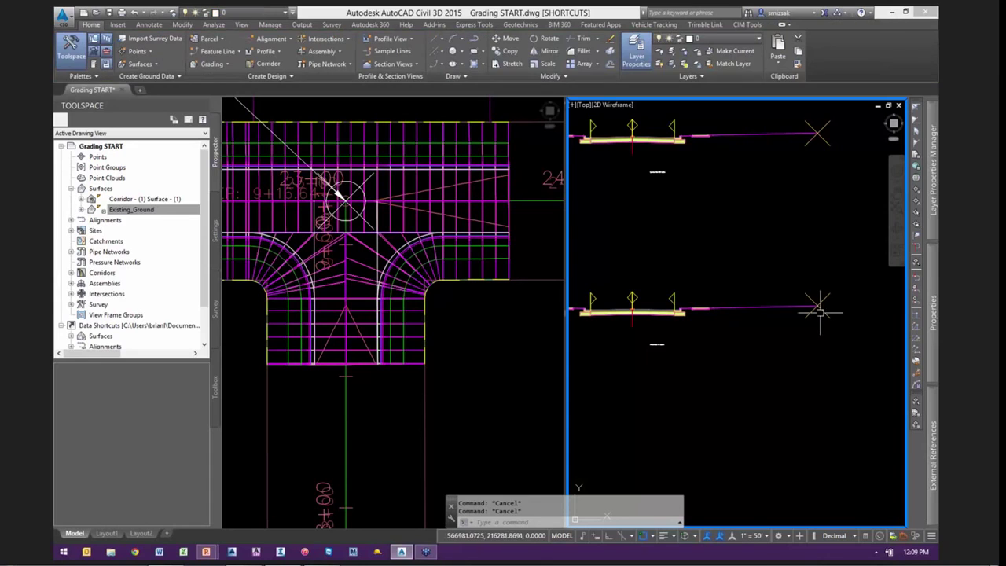
scroll(822, 314, "up", 3)
scroll(754, 332, "up", 2)
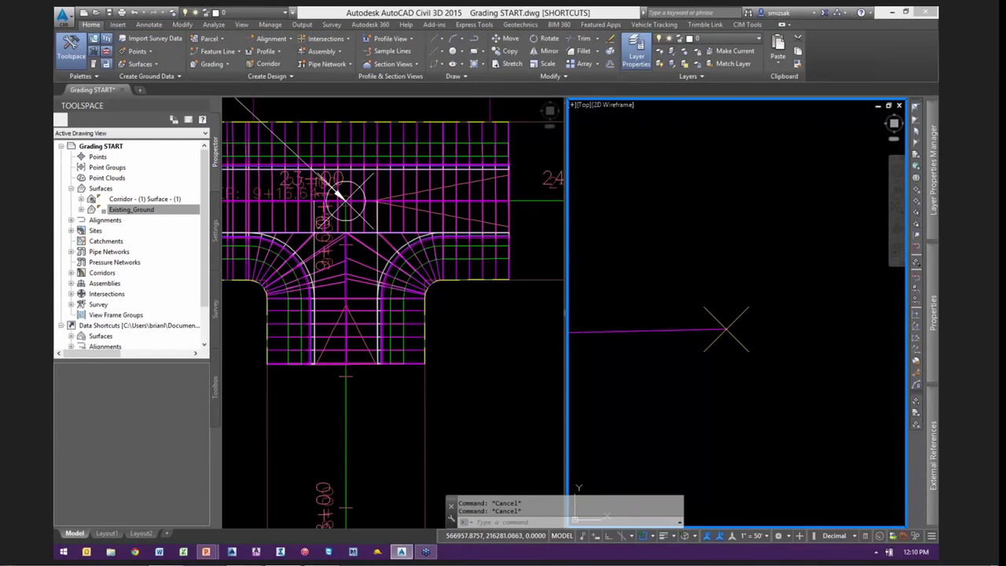
Try to create an intersection where the cul-de-sac centerline meets Manchester Lane
left_click(465, 337)
scroll(502, 337, "down", 3)
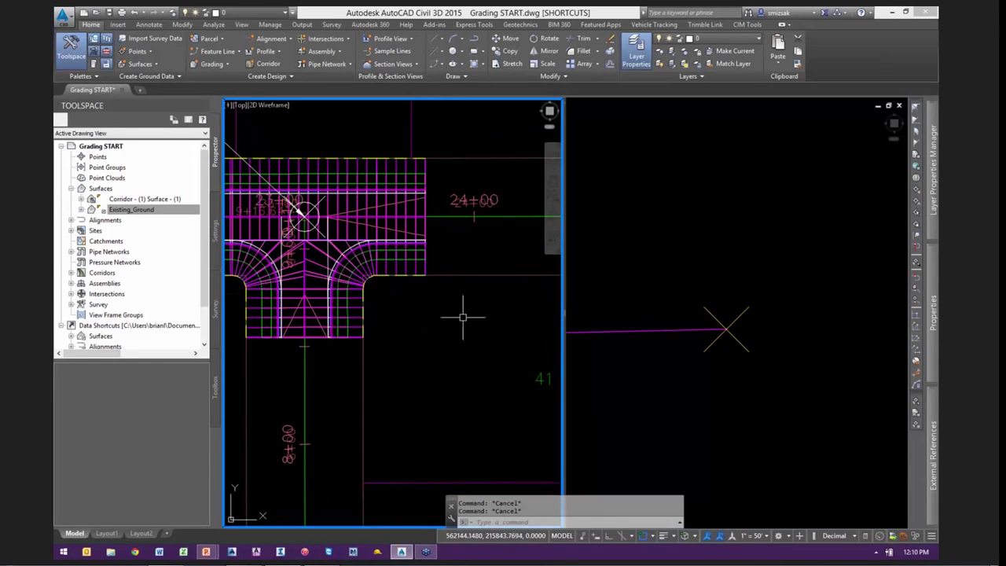
scroll(448, 338, "down", 5)
middle_click_drag(448, 353, 404, 225)
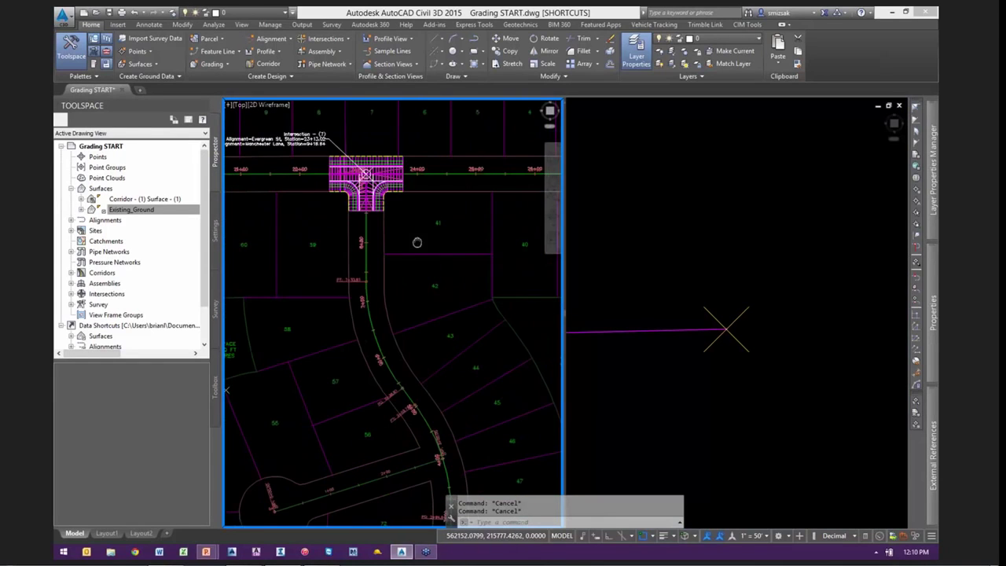
left_click(324, 37)
left_click(326, 74)
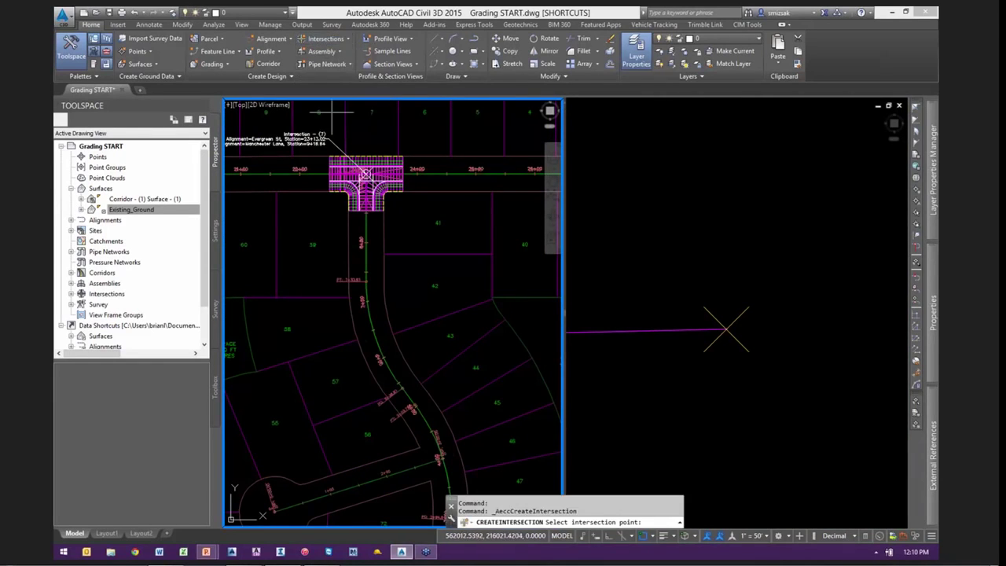
scroll(440, 346, "up", 10)
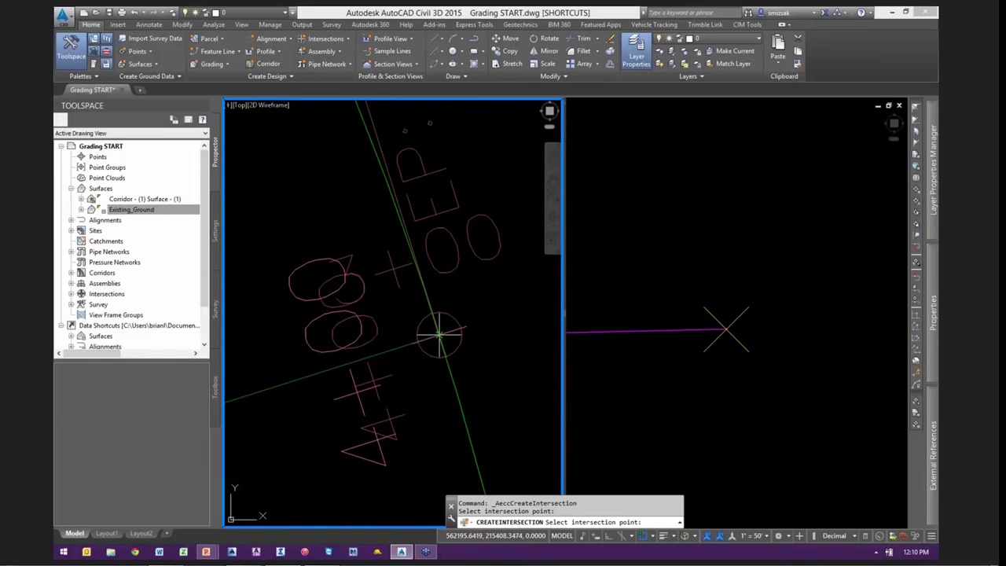
scroll(439, 336, "up", 5)
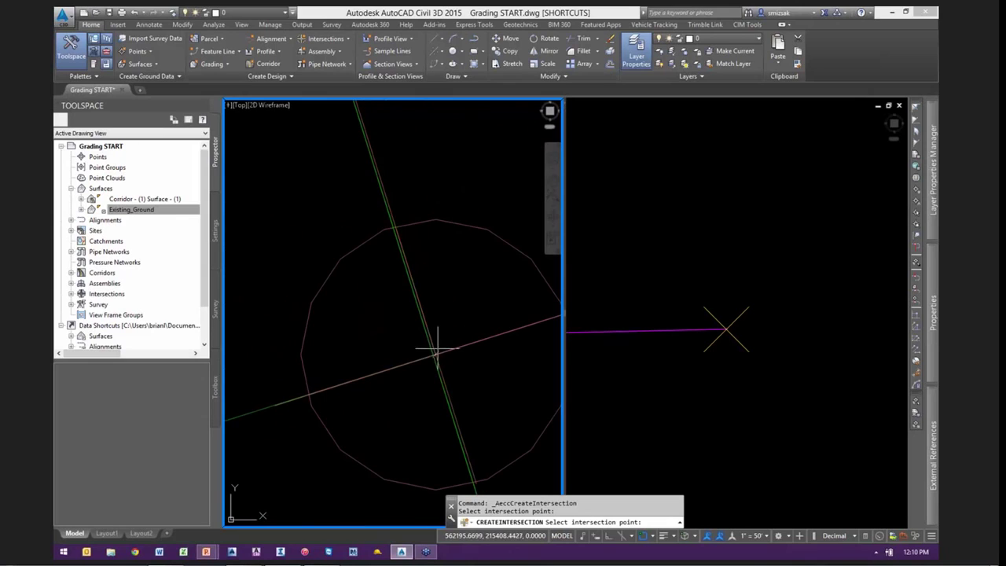
scroll(433, 358, "up", 3)
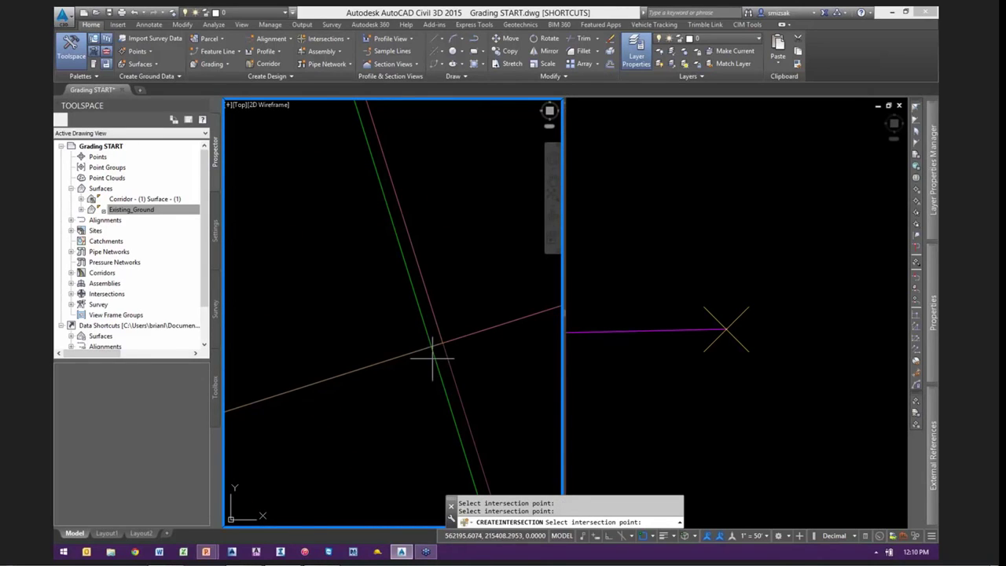
scroll(432, 358, "down", 6)
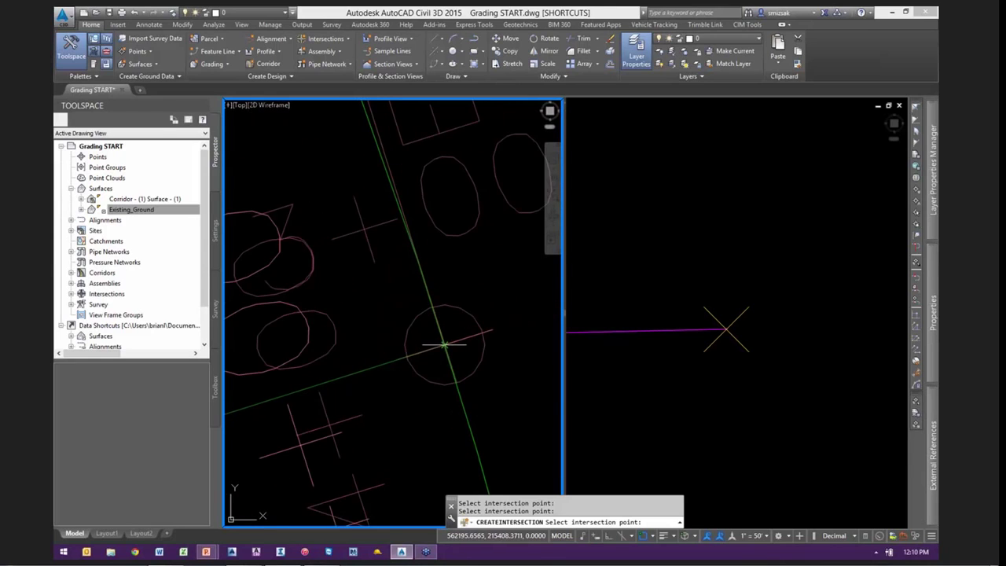
scroll(446, 345, "up", 4)
scroll(423, 361, "up", 3)
key("Escape")
scroll(443, 315, "down", 6)
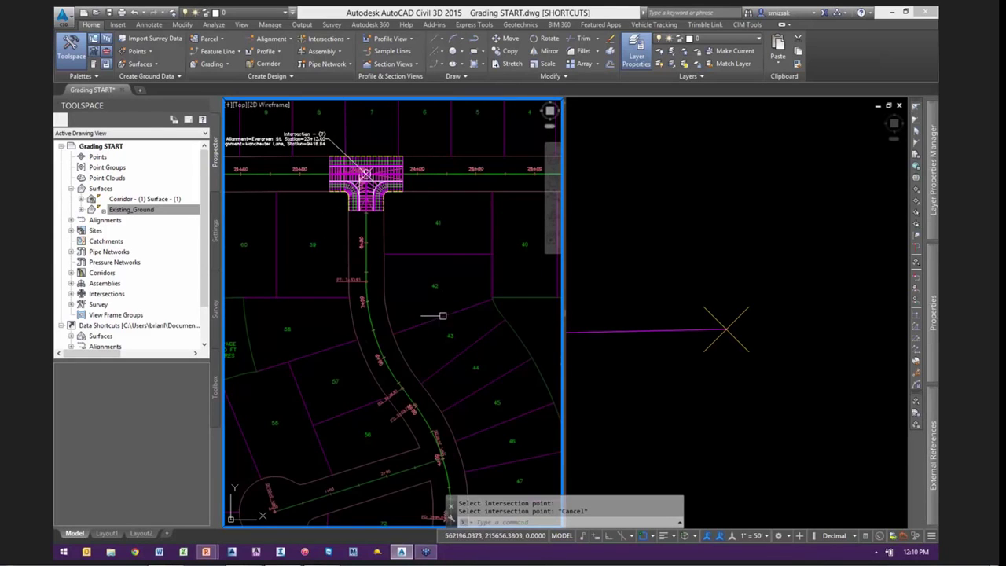
Regenerate all viewports and retry creating the intersection at the cul-de-sac centerline's end on Manchester Lane
type("rea")
key("Return")
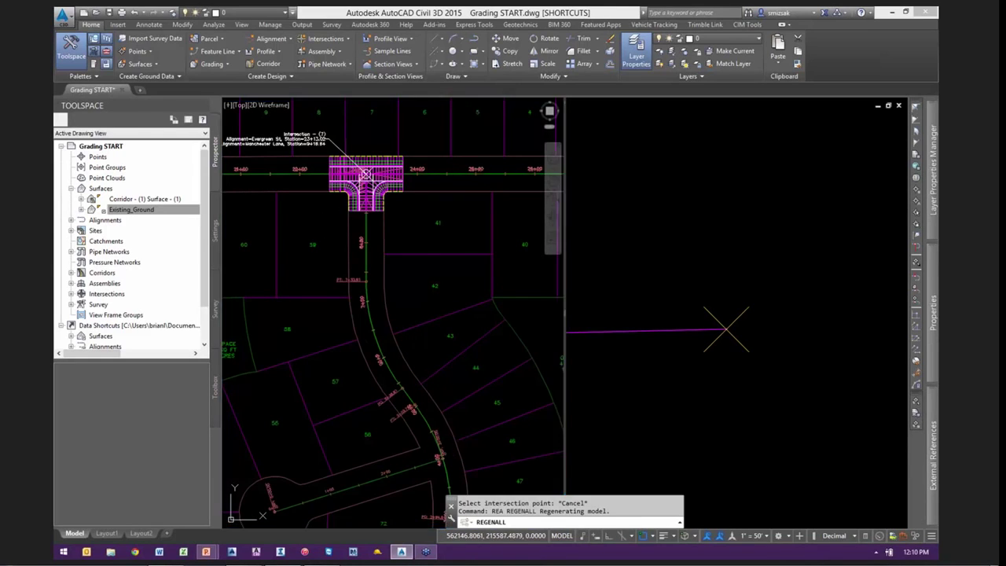
scroll(449, 349, "up", 10)
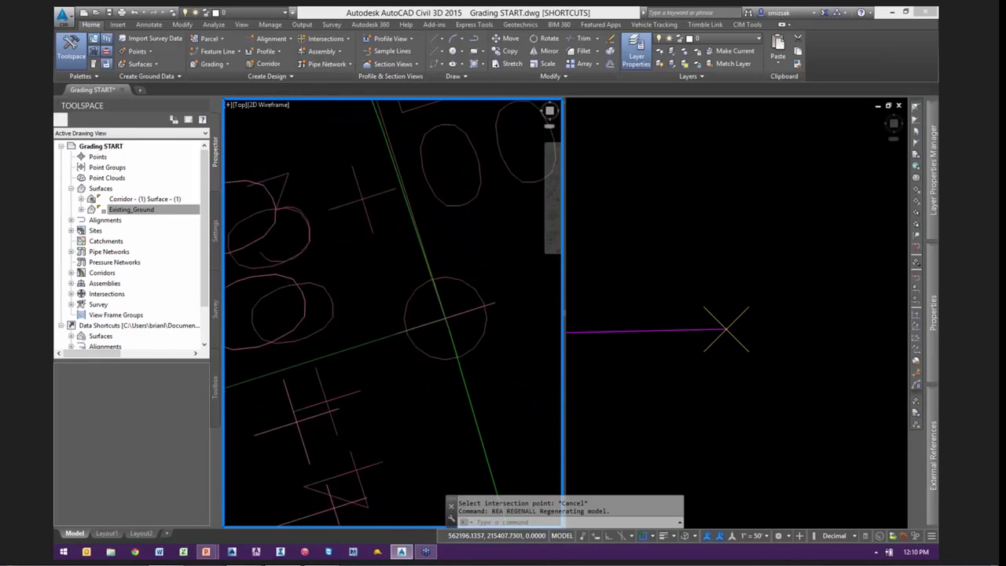
left_click(325, 39)
left_click(330, 76)
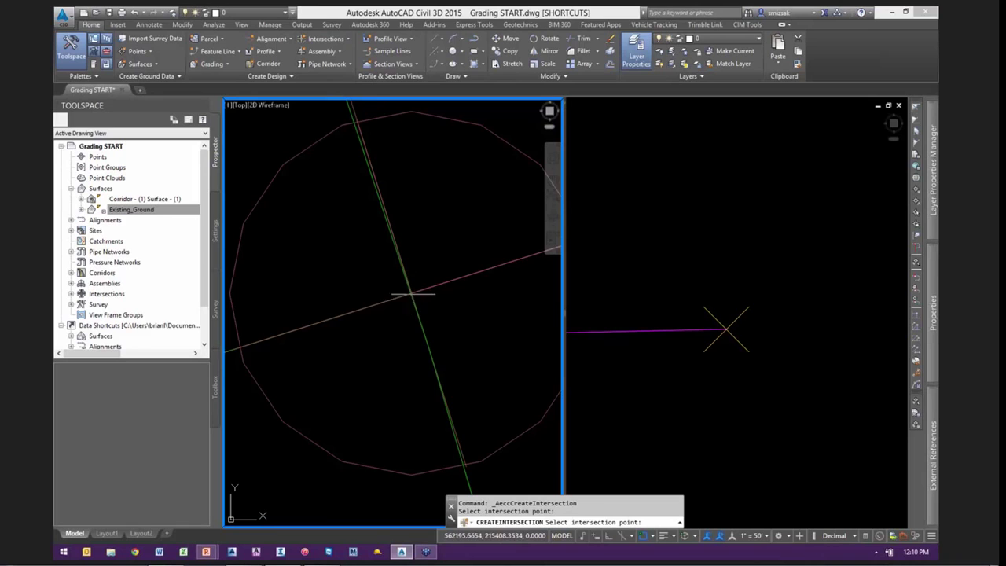
scroll(419, 305, "down", 8)
scroll(434, 302, "up", 11)
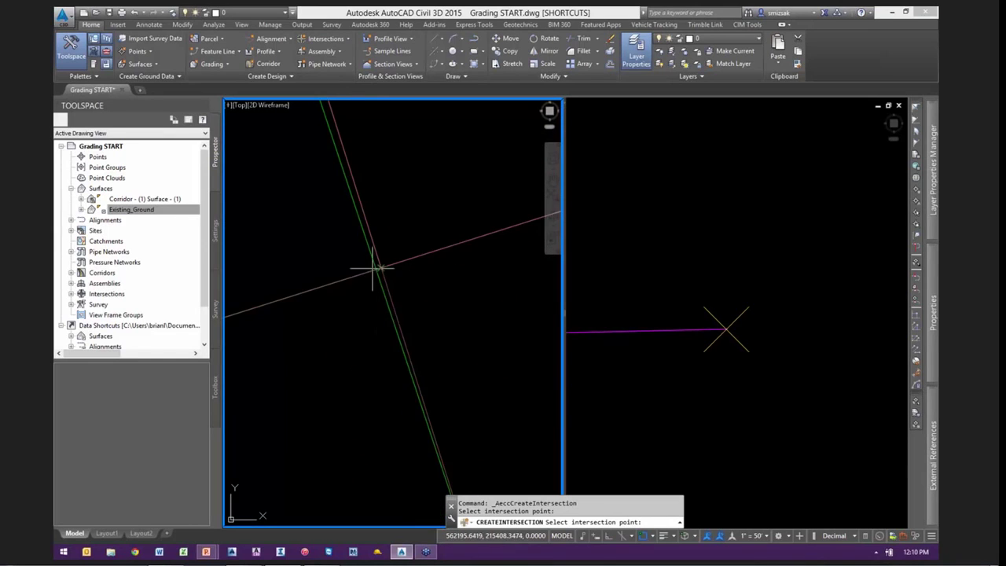
scroll(374, 267, "up", 3)
left_click(431, 289)
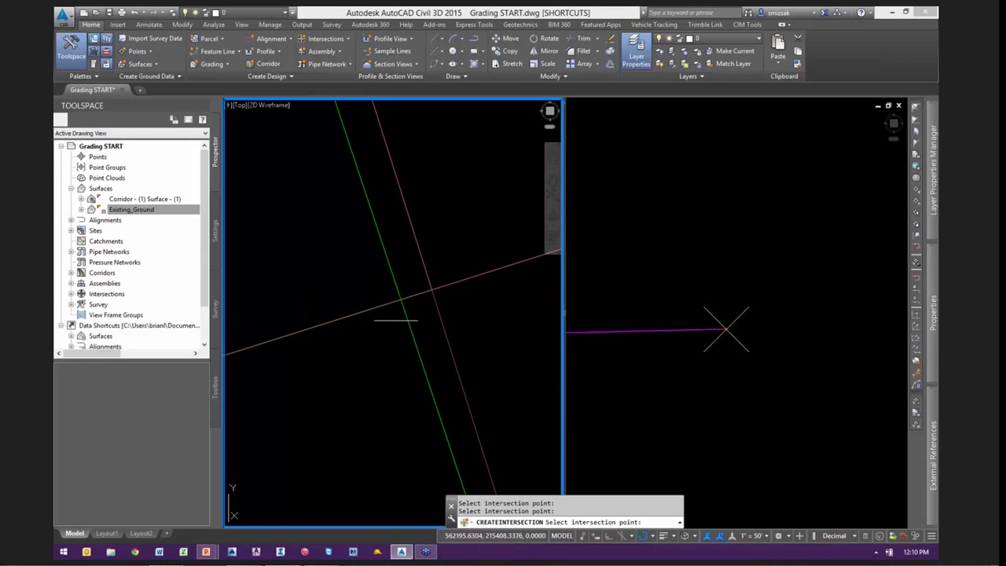
scroll(399, 323, "down", 4)
key("Escape")
key("Escape")
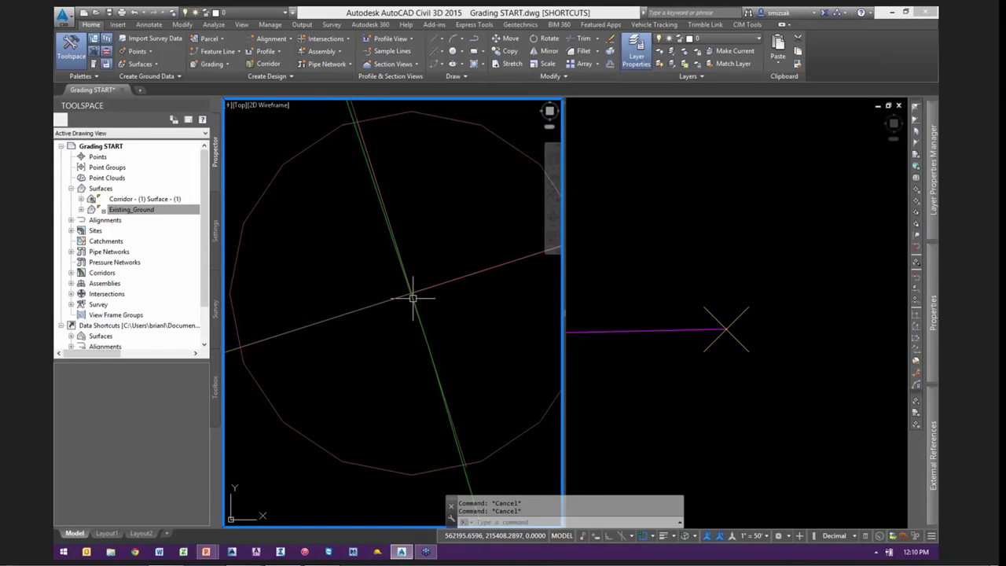
Regenerate all viewports again and examine the cul-de-sac centerline's junction with Manchester Lane
type("rea")
key("Return")
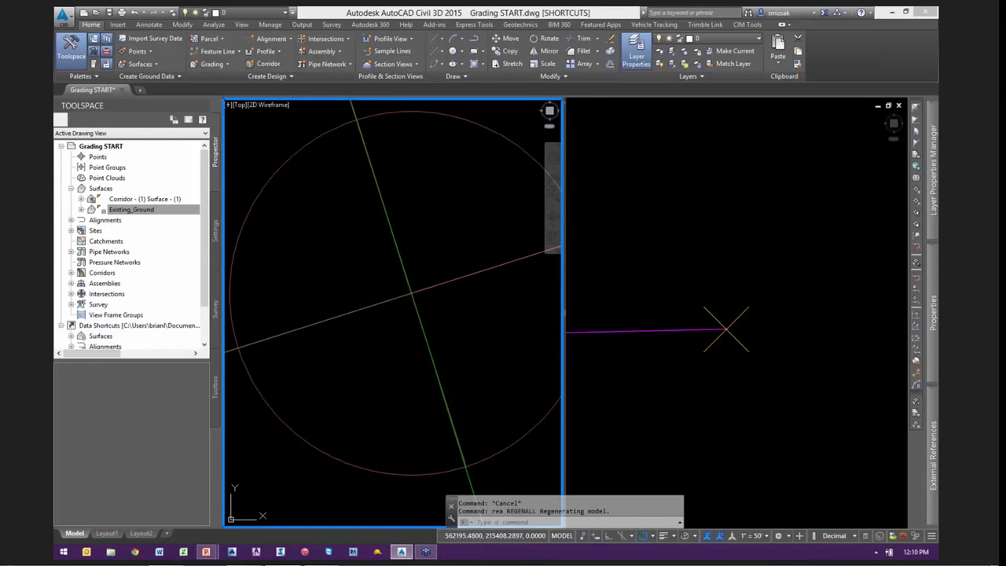
scroll(445, 315, "up", 6)
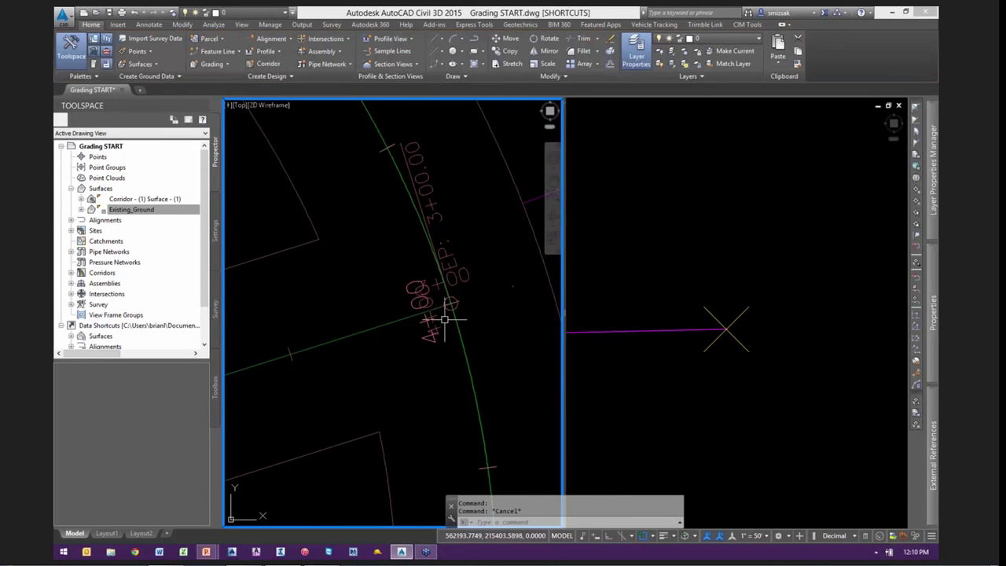
scroll(444, 319, "down", 8)
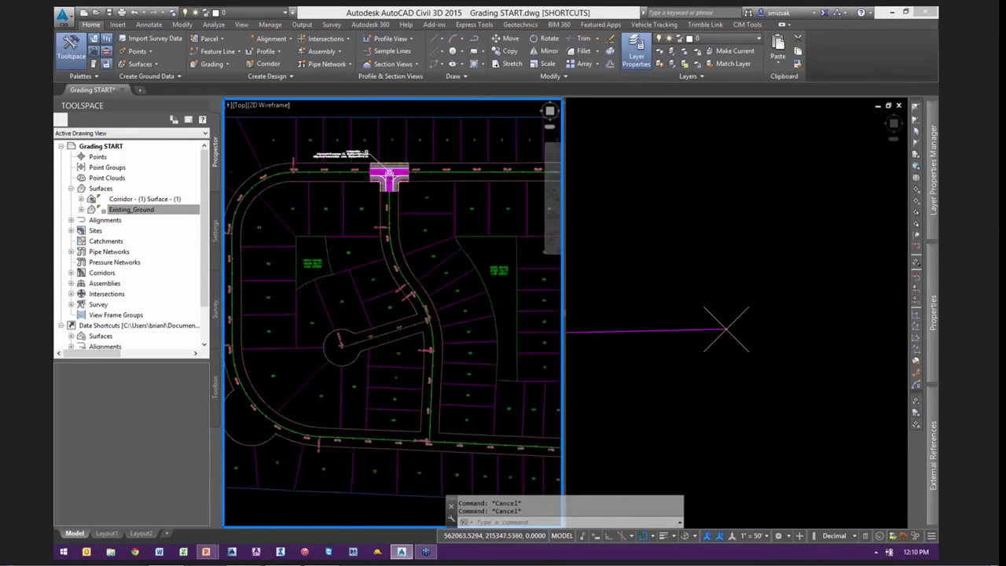
scroll(369, 336, "up", 4)
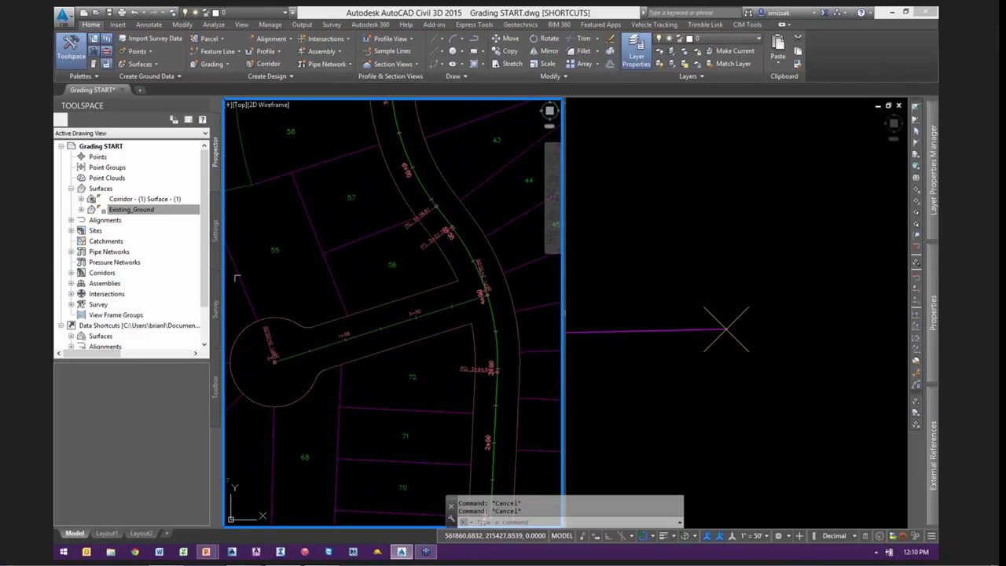
Check which centerline alignments the current drawing contains
double_click(106, 220)
left_click(130, 231)
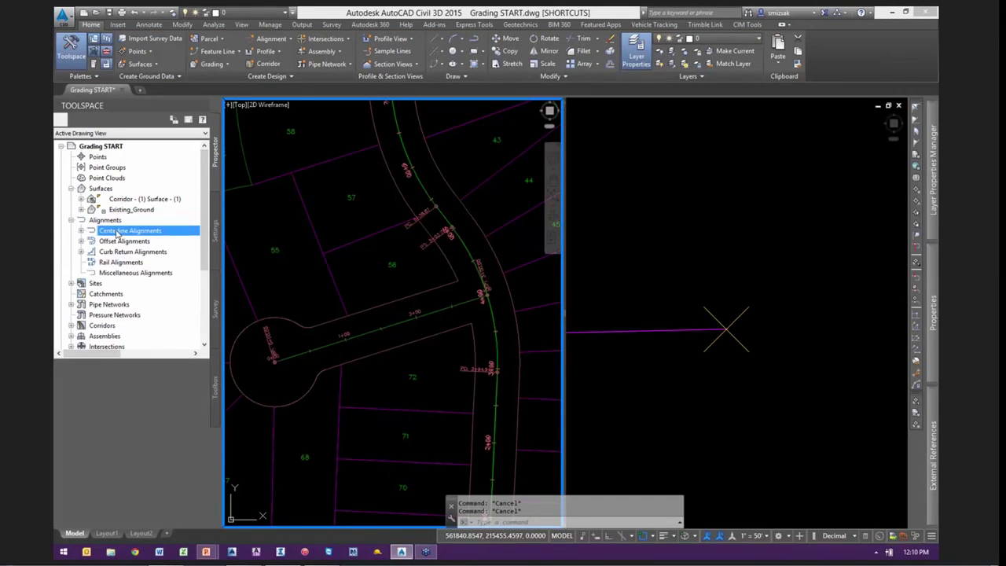
left_click_drag(123, 358, 124, 402)
left_click(106, 353)
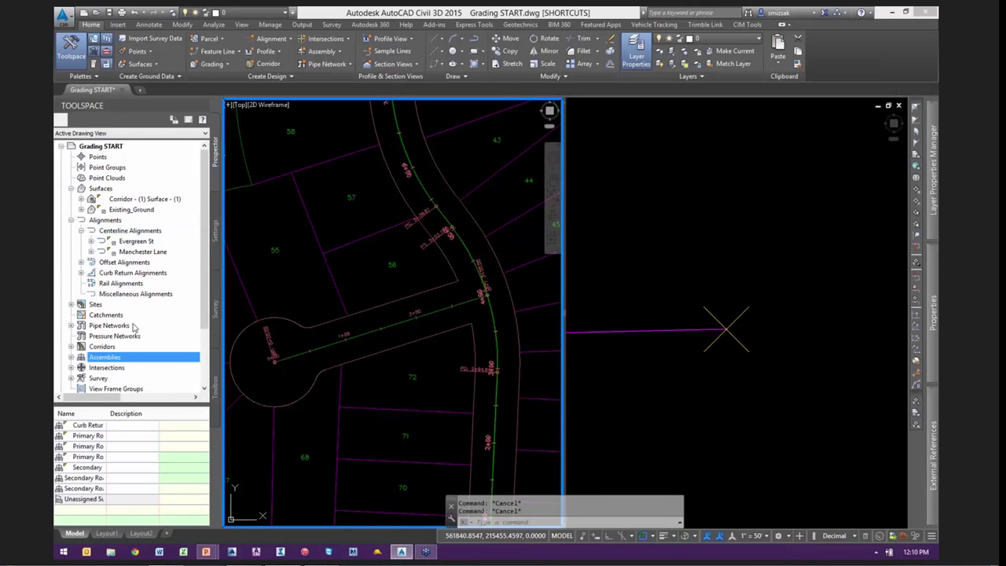
Create a reference to the Tiny Court centerline alignment from the data shortcuts, with the Proposed style and the Major and Minor only label set
scroll(137, 333, "down", 2)
double_click(104, 347)
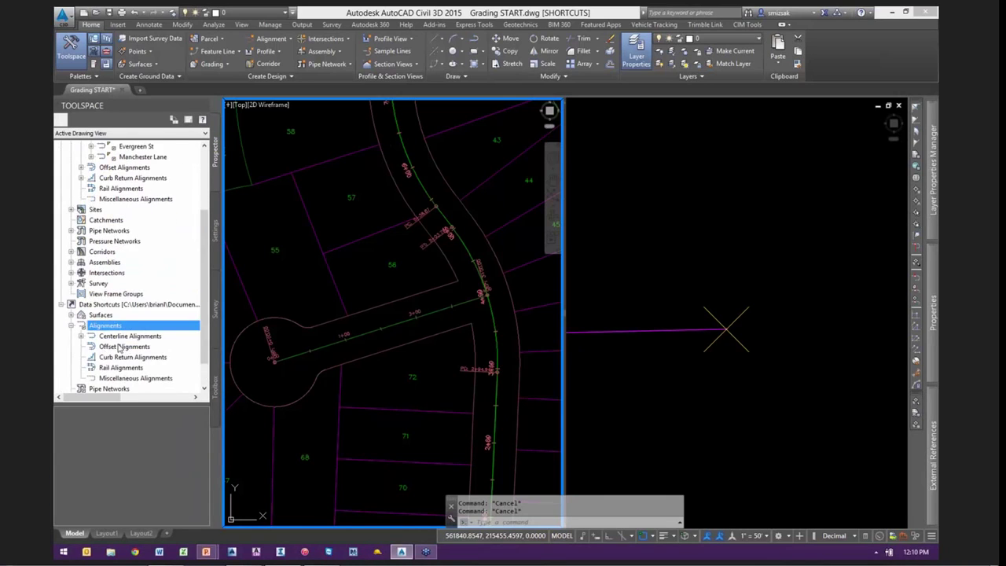
double_click(128, 337)
left_click(128, 367)
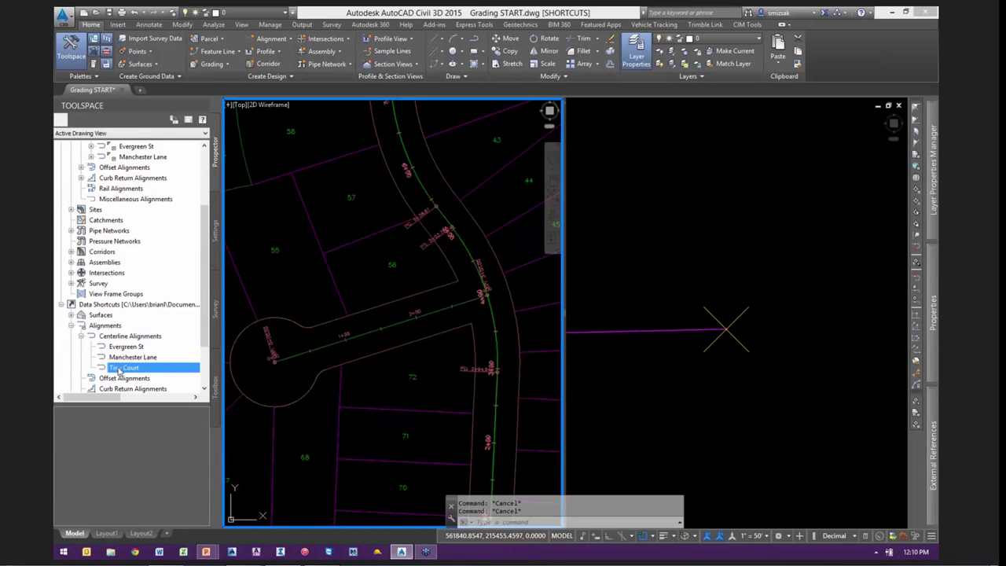
right_click(136, 370)
left_click(161, 374)
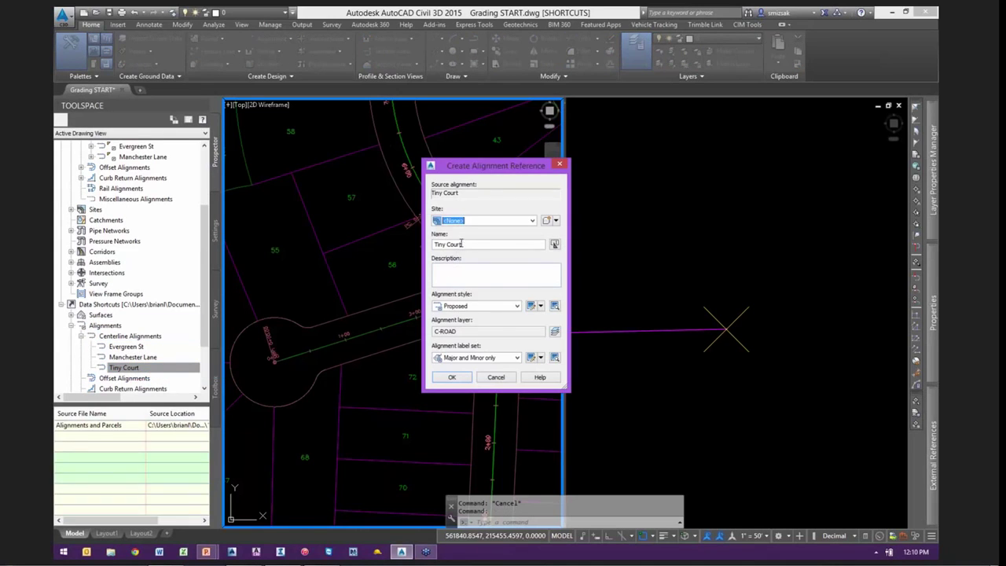
left_click(461, 375)
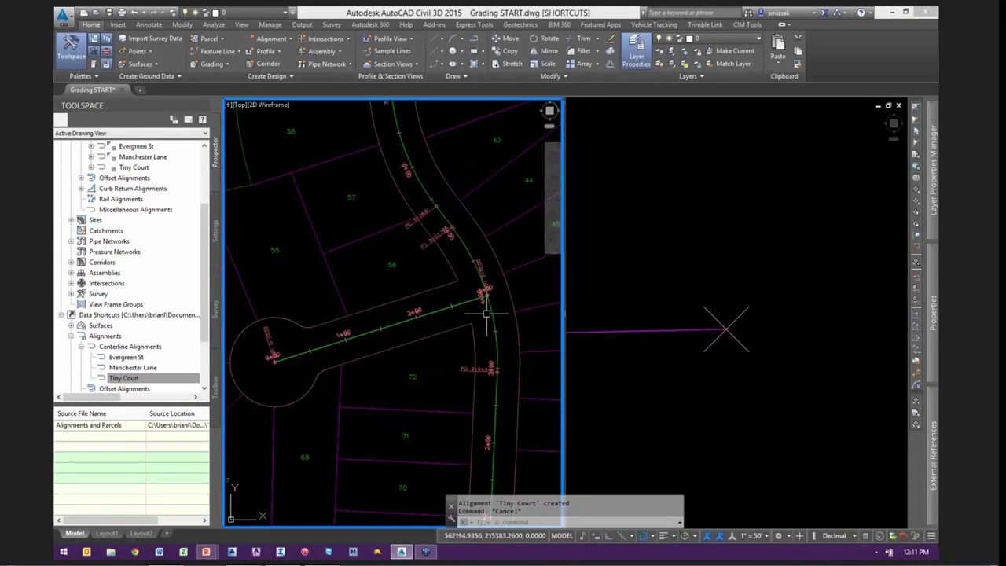
Sample a surface profile along the Tiny Court alignment from the Existing_Ground surface, covering stations 0+00 to 3+00
middle_click_drag(449, 319, 408, 310)
left_click(410, 314)
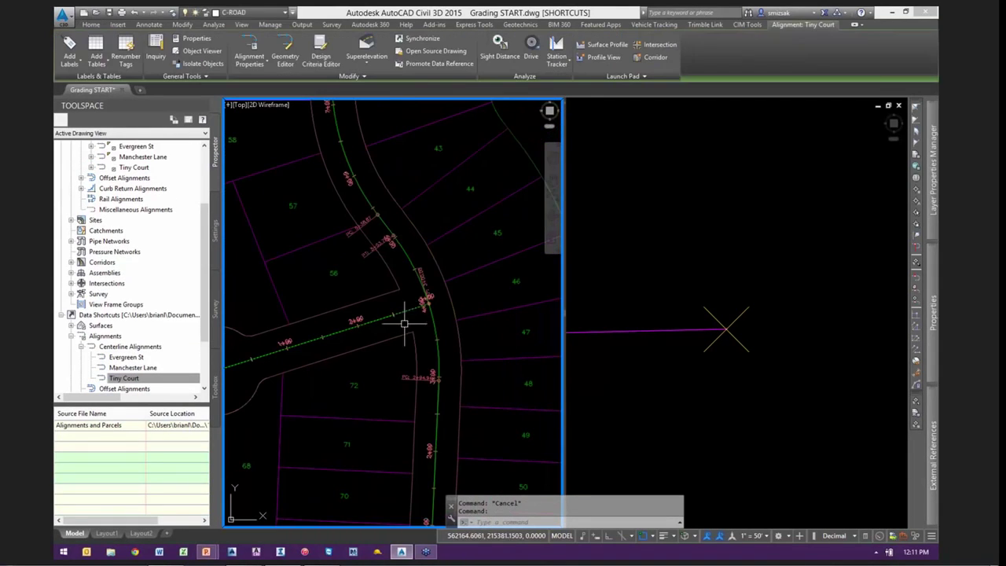
scroll(418, 259, "down", 3)
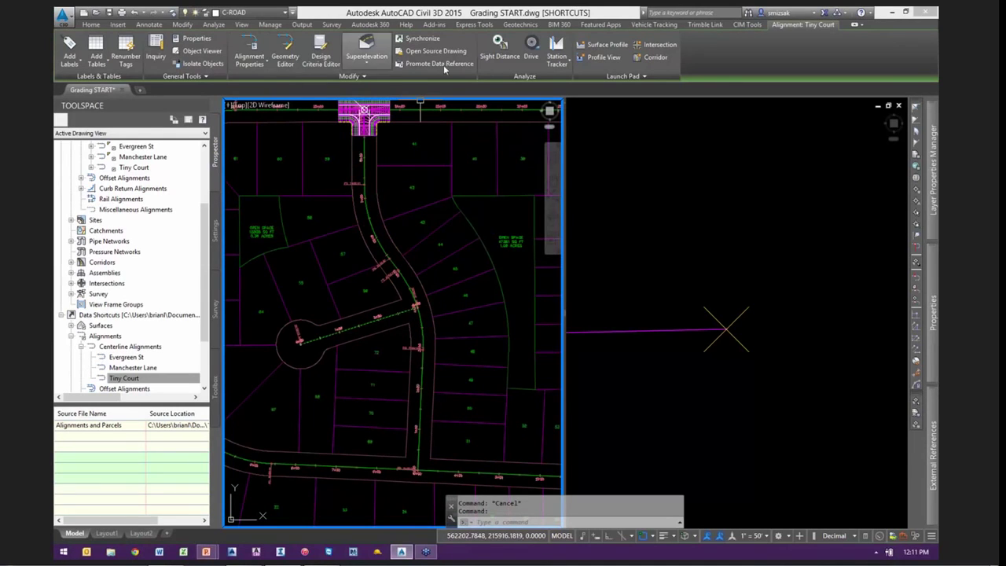
left_click(602, 57)
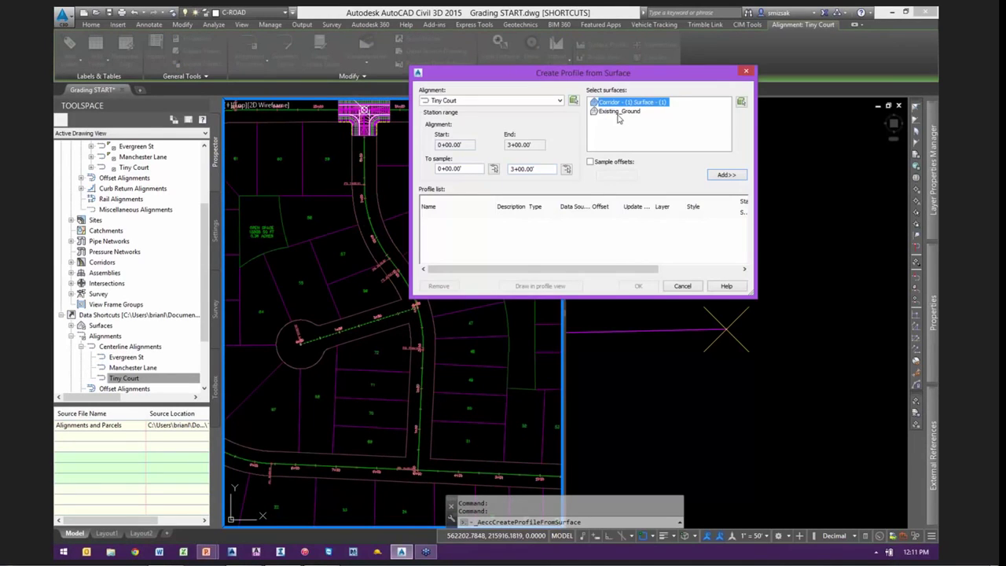
left_click(618, 111)
left_click(724, 175)
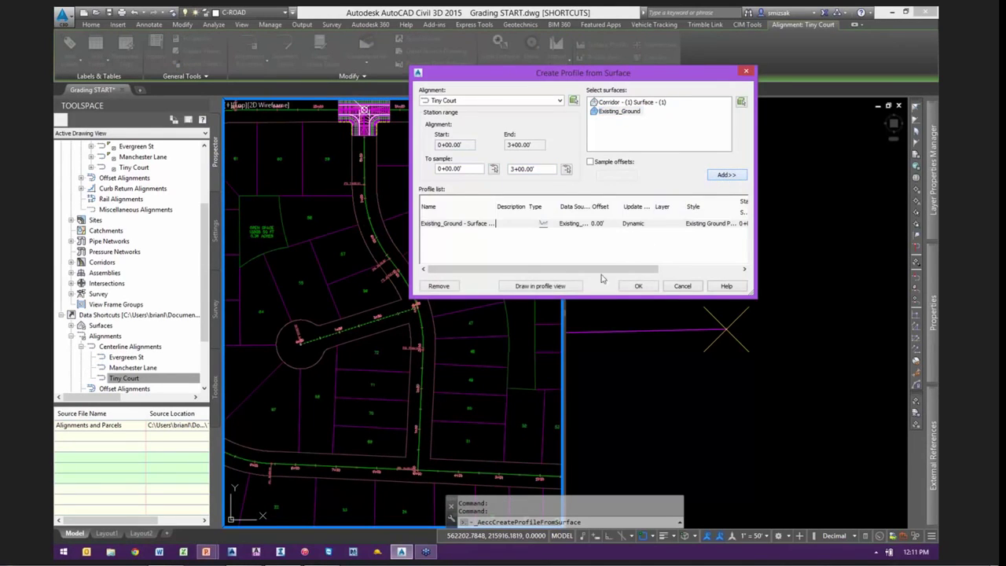
Create the Tiny Court profile view with the Profile View style, placing it beneath the Manchester Lane profile view
left_click(540, 285)
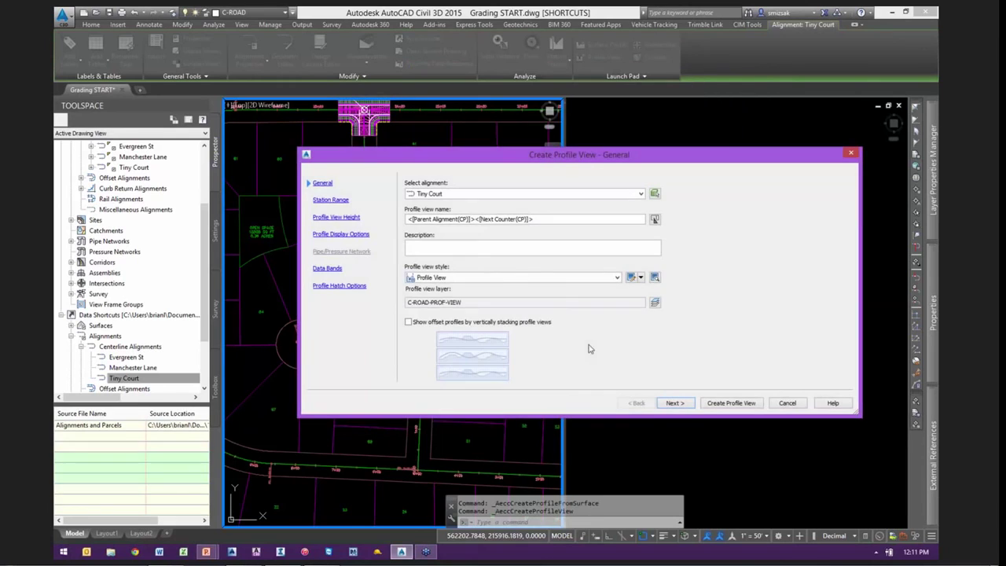
left_click(730, 402)
left_click(703, 274)
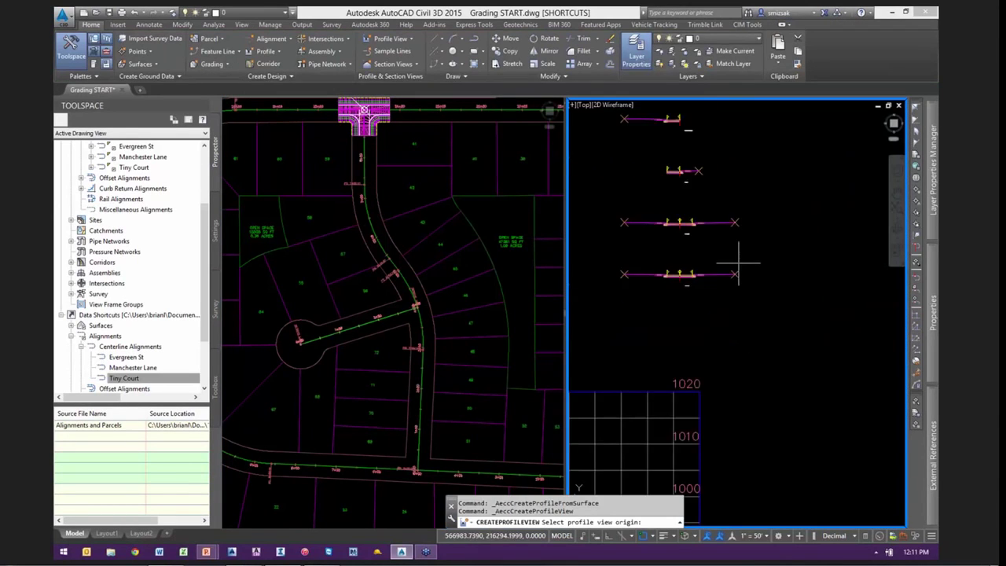
scroll(749, 269, "down", 4)
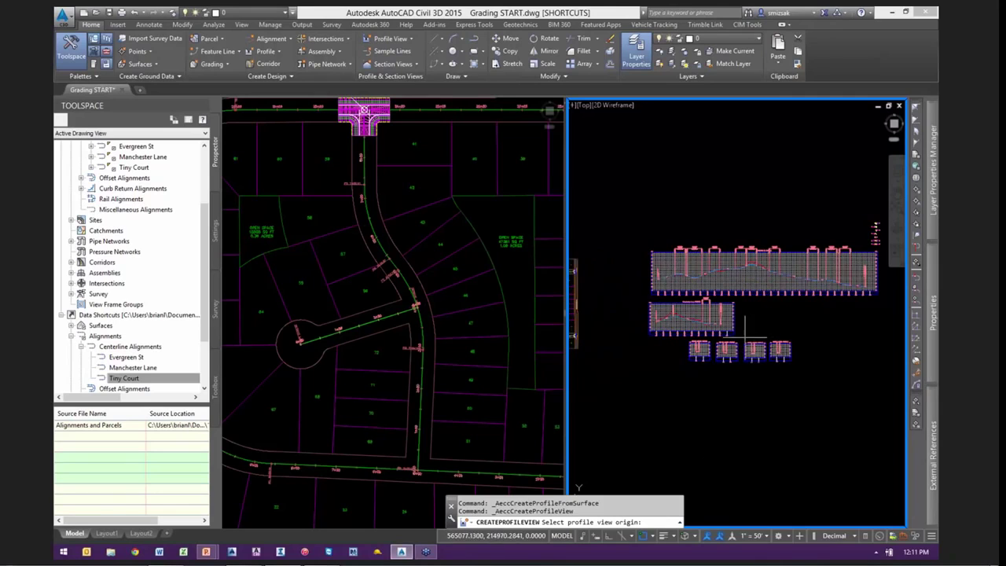
left_click(618, 368)
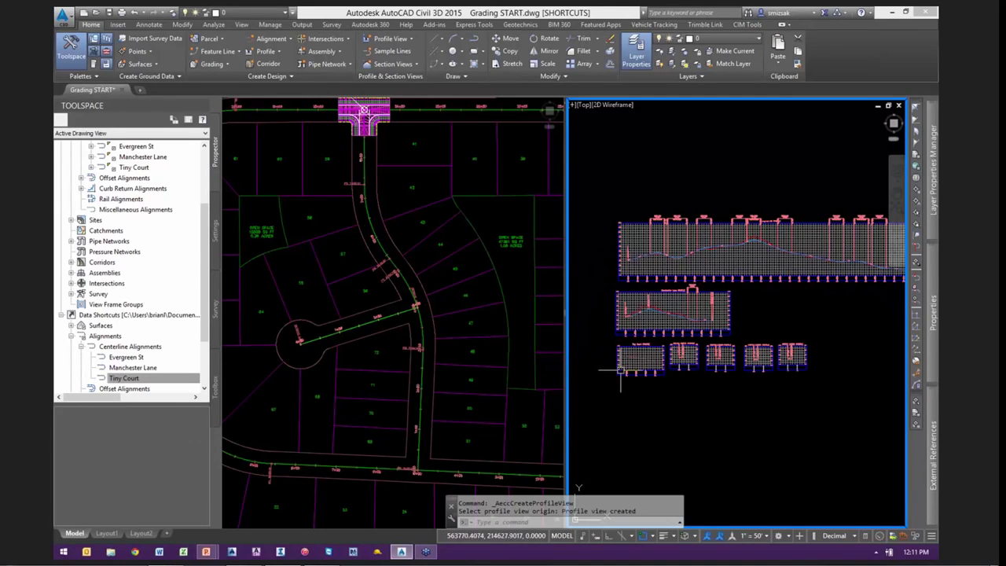
key("Escape")
Create a layout profile named fg in the Tiny Court profile view, with the Design Profile style and Complete Label Set
scroll(708, 354, "up", 5)
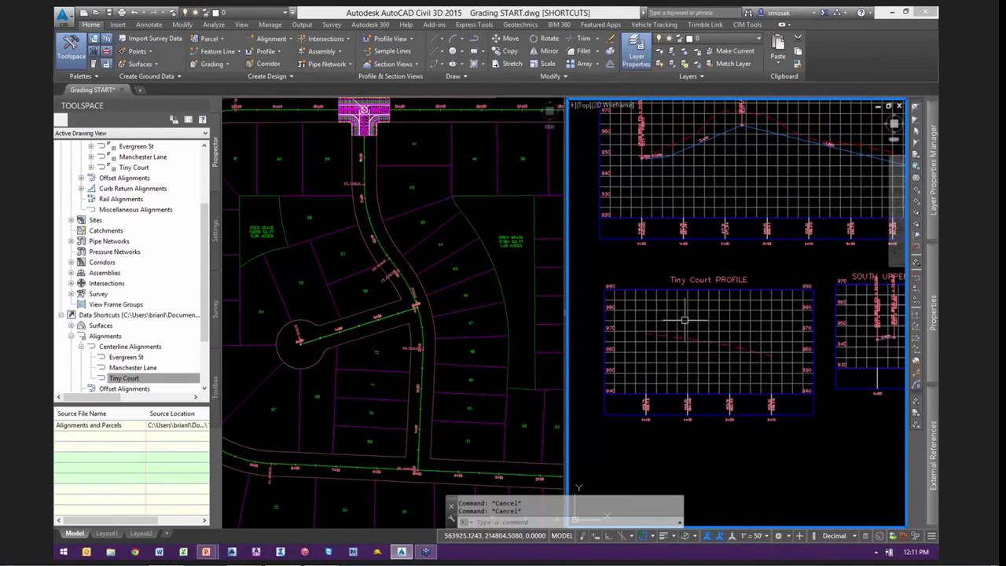
left_click(701, 350)
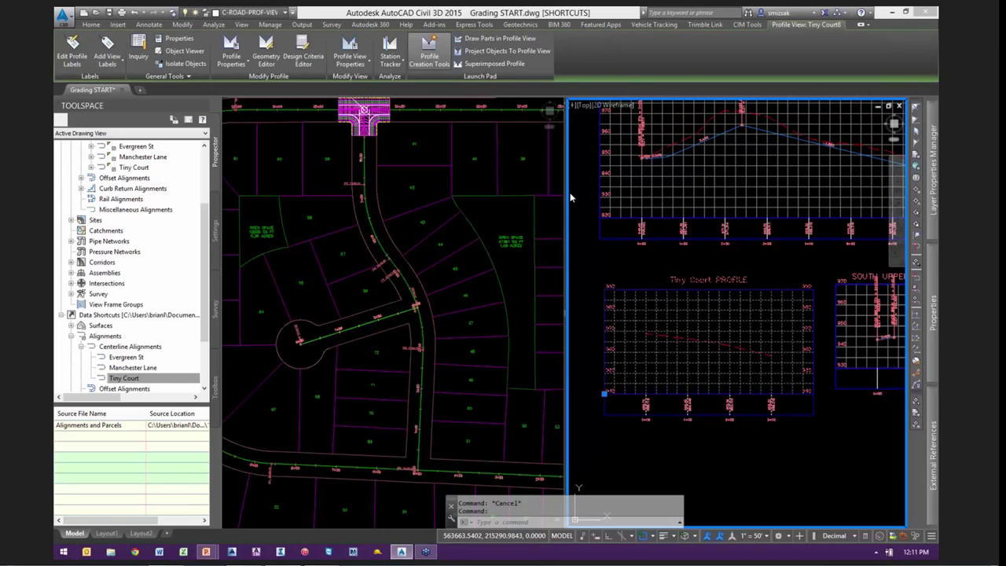
left_click_drag(549, 117, 412, 120)
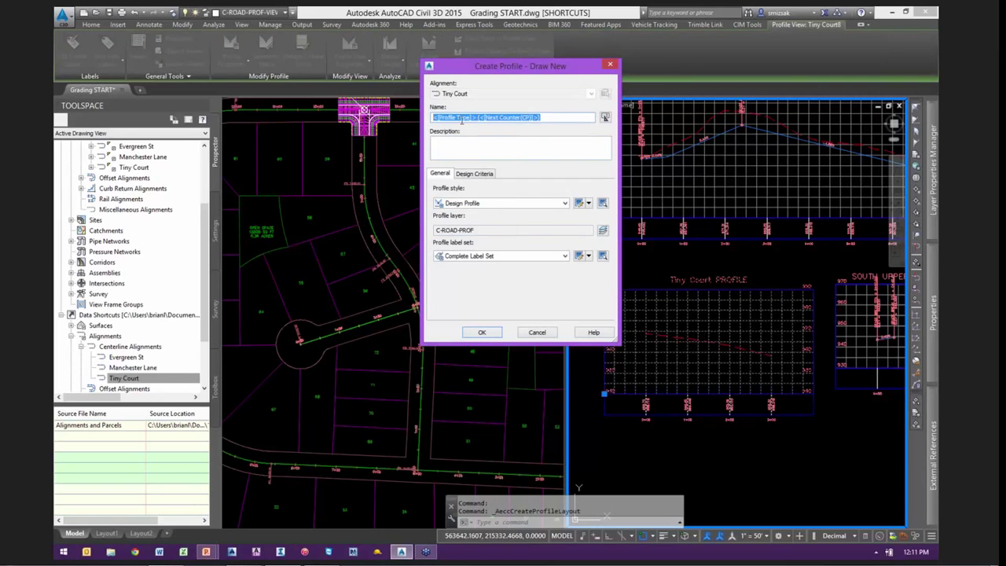
type("fg")
left_click(484, 332)
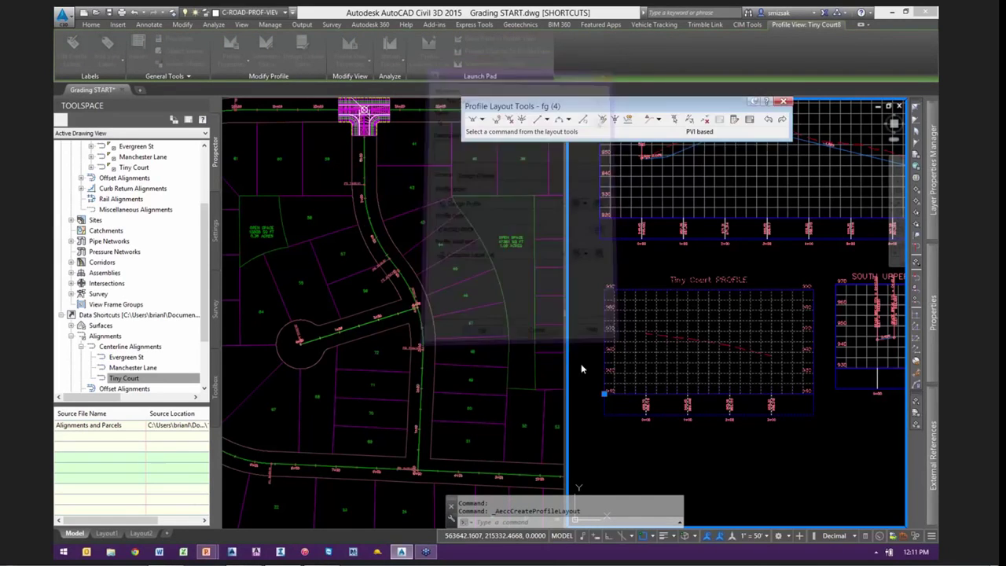
Draw a single tangent for the Tiny Court design profile from the existing ground line's start at 0+00 to its end at 3+00
left_click(482, 120)
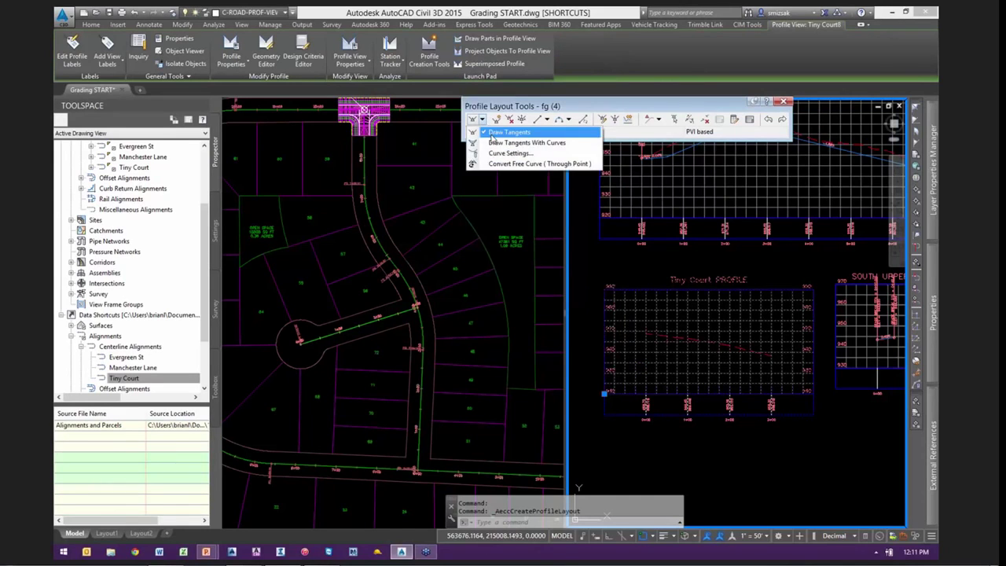
left_click(493, 134)
scroll(652, 339, "up", 5)
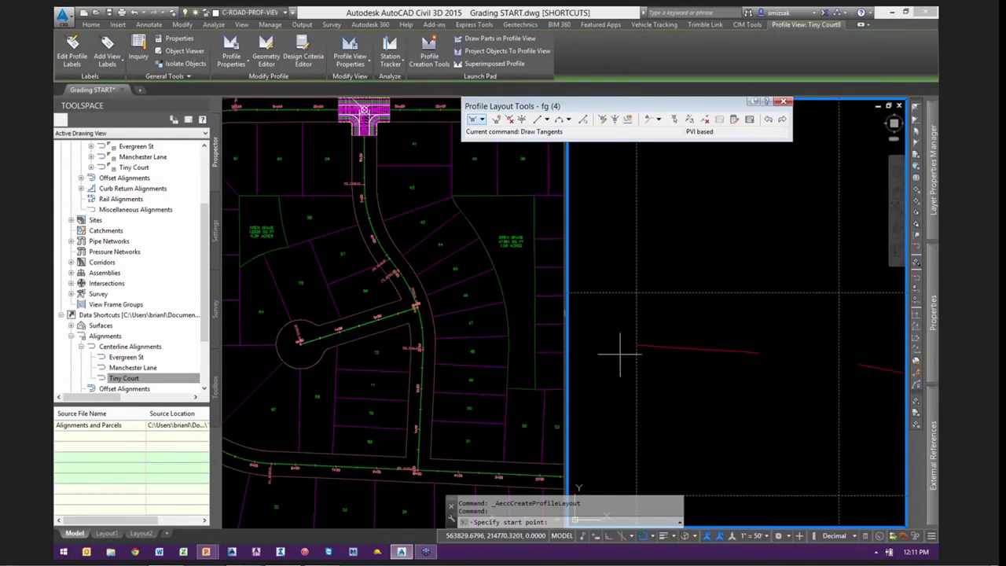
left_click(636, 344)
scroll(635, 344, "down", 6)
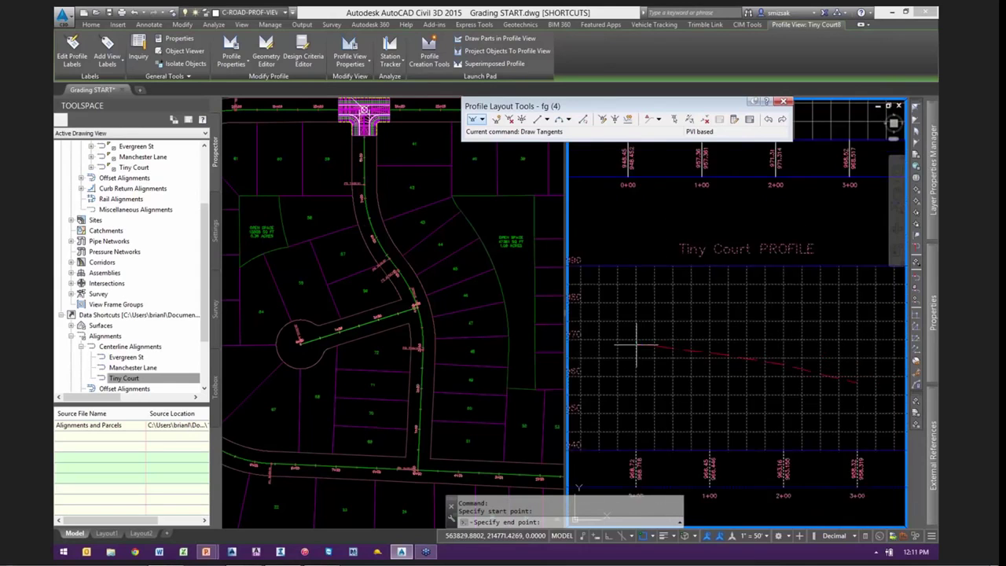
scroll(761, 376, "up", 5)
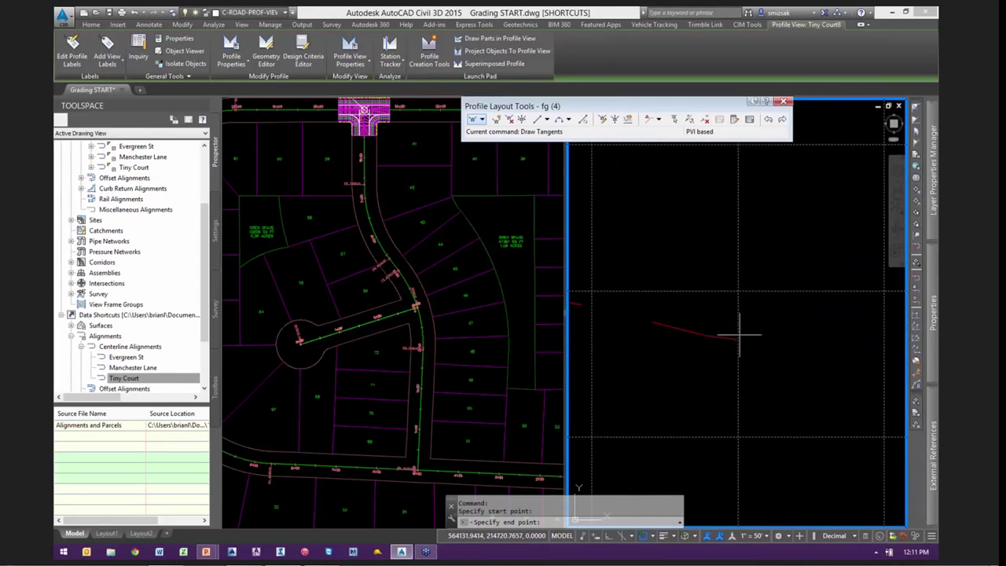
left_click(739, 338)
key("Return")
scroll(823, 382, "down", 8)
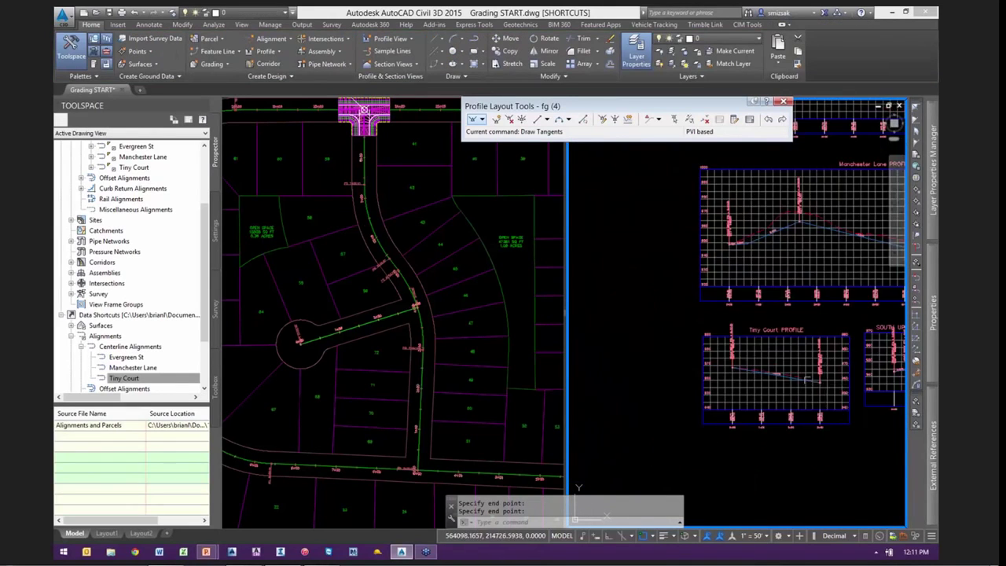
scroll(787, 375, "up", 2)
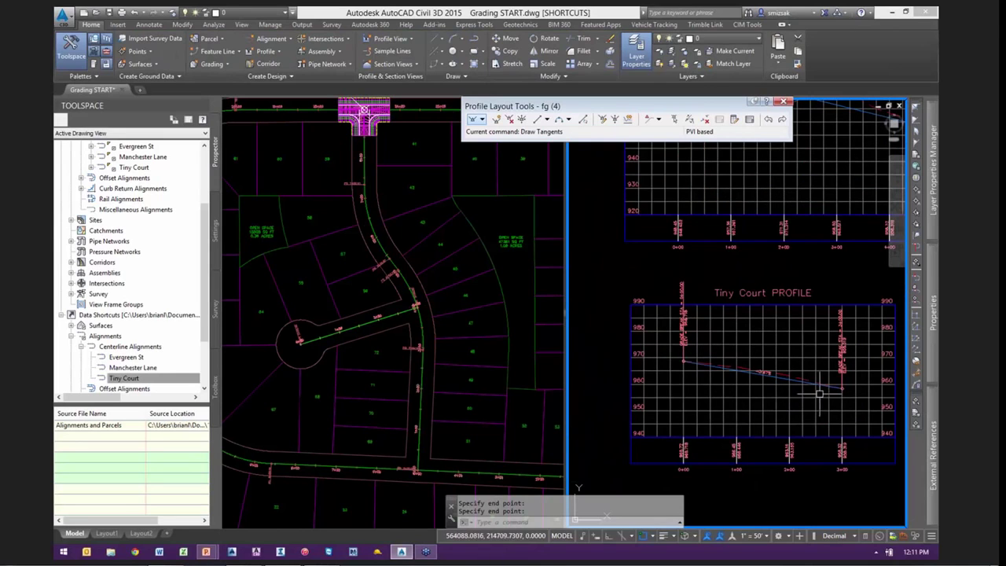
middle_click_drag(745, 371, 730, 338)
left_click(417, 321)
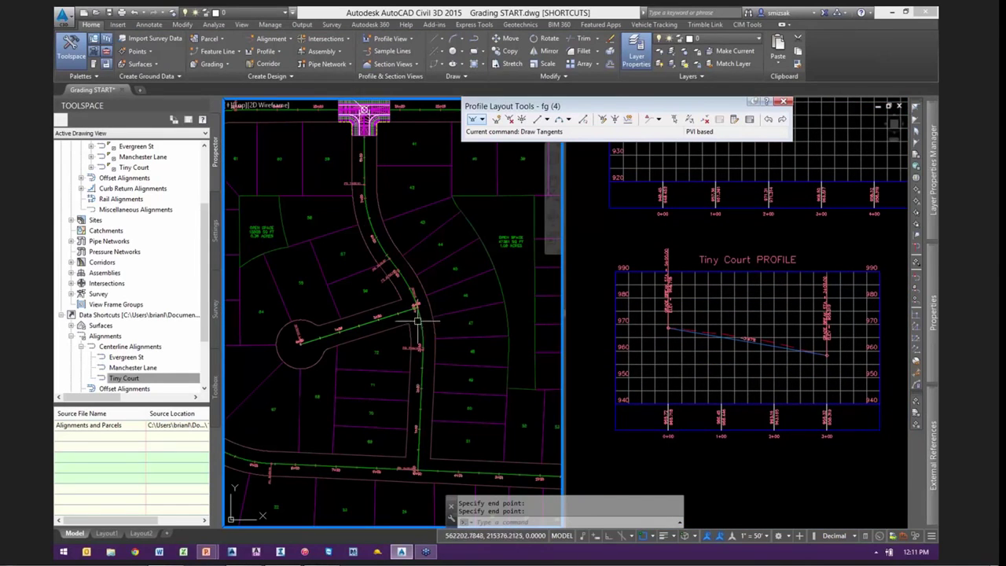
left_click(807, 341)
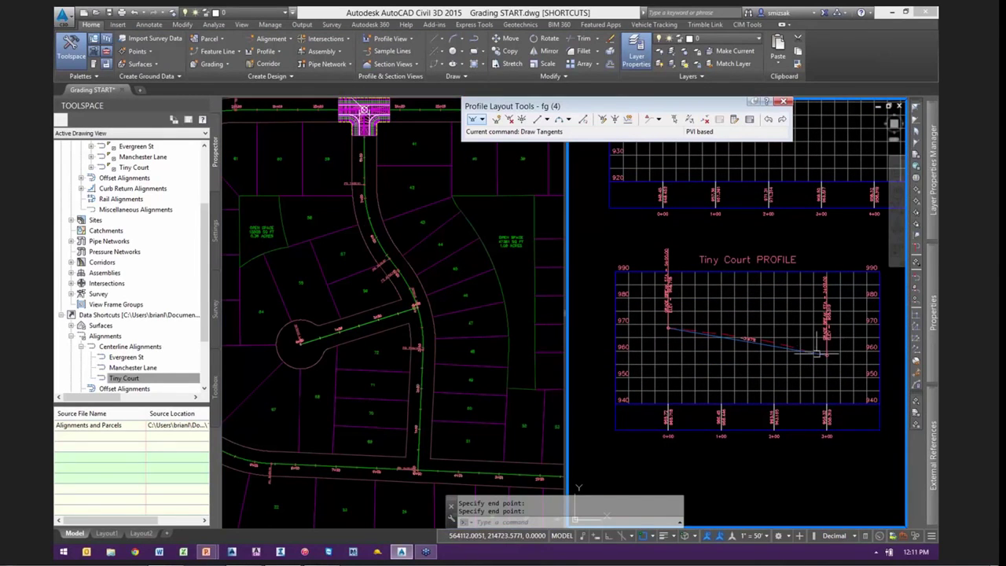
Create the intersection of Manchester Lane and Tiny Court with the Primary Road Crown Maintained corridor type and the listed assemblies
left_click(474, 303)
scroll(418, 307, "up", 5)
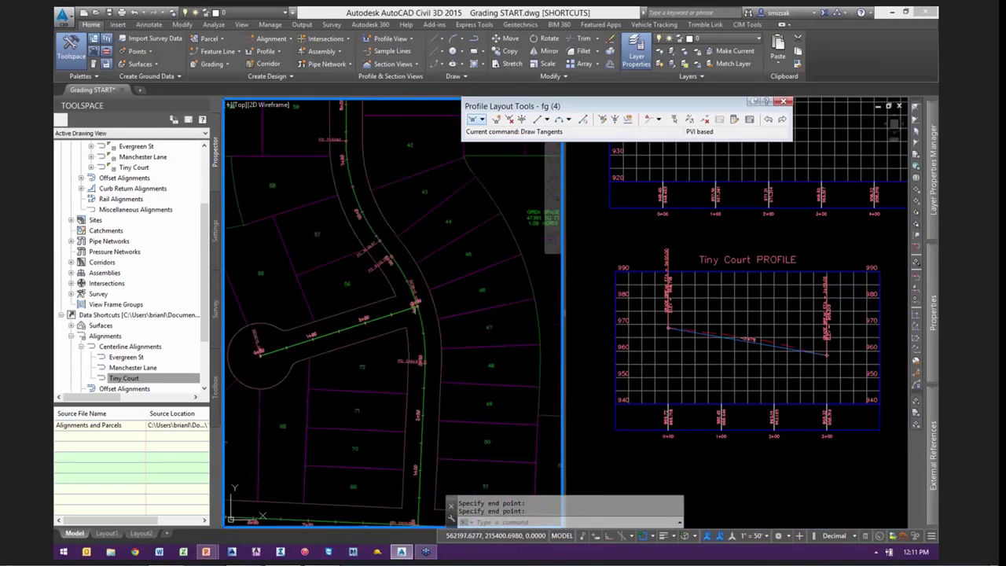
left_click(329, 39)
left_click(334, 69)
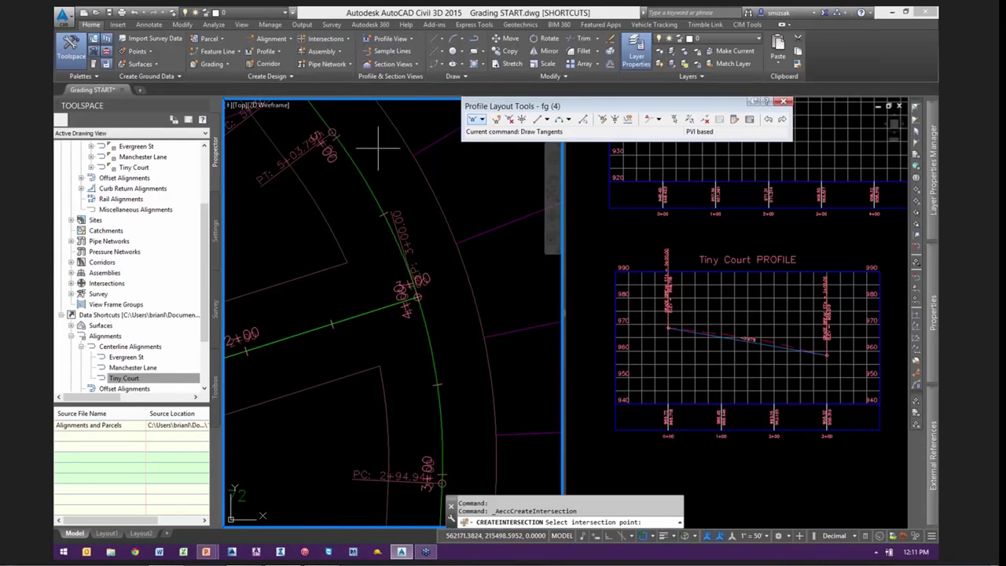
scroll(417, 299, "up", 4)
left_click(420, 305)
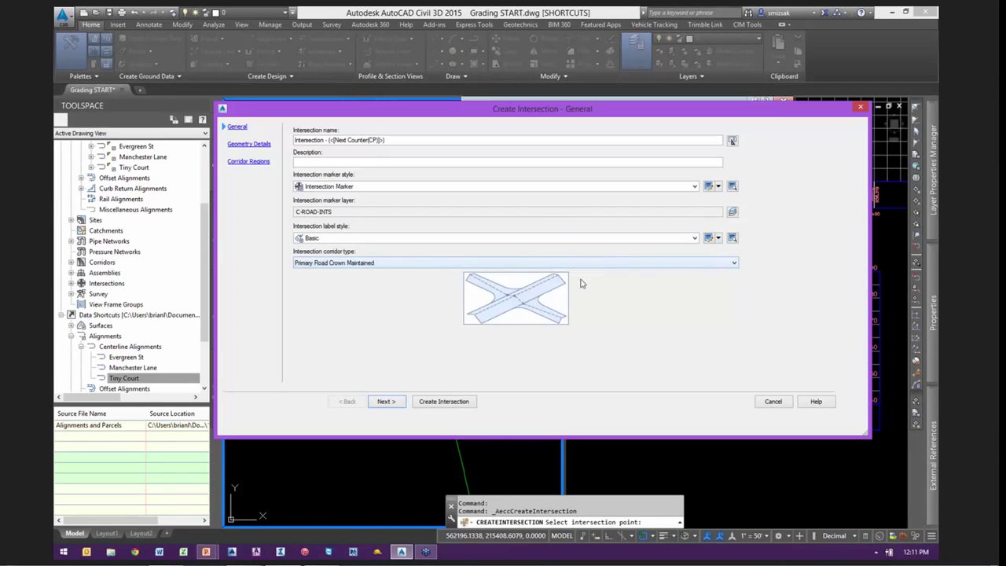
left_click(385, 401)
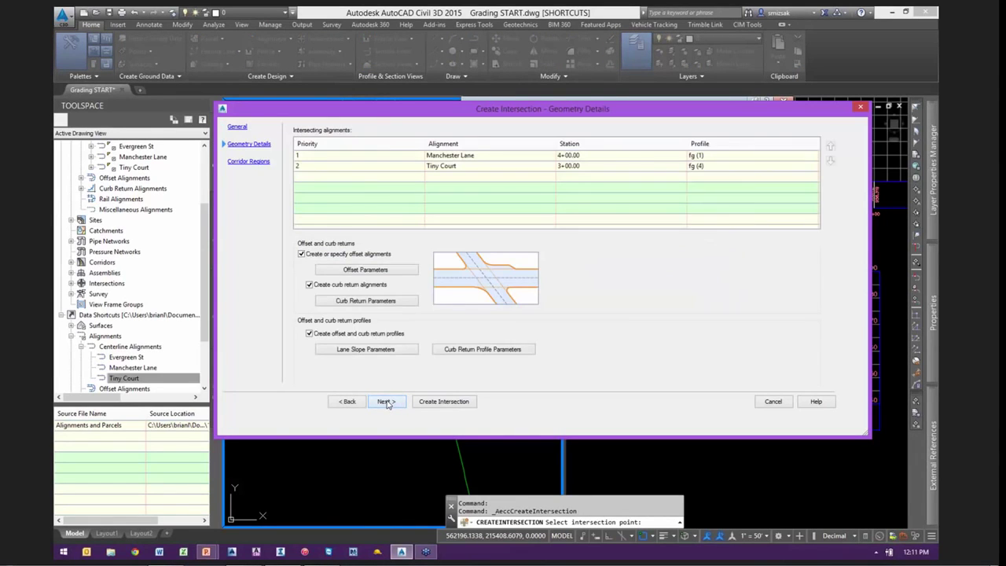
left_click(385, 401)
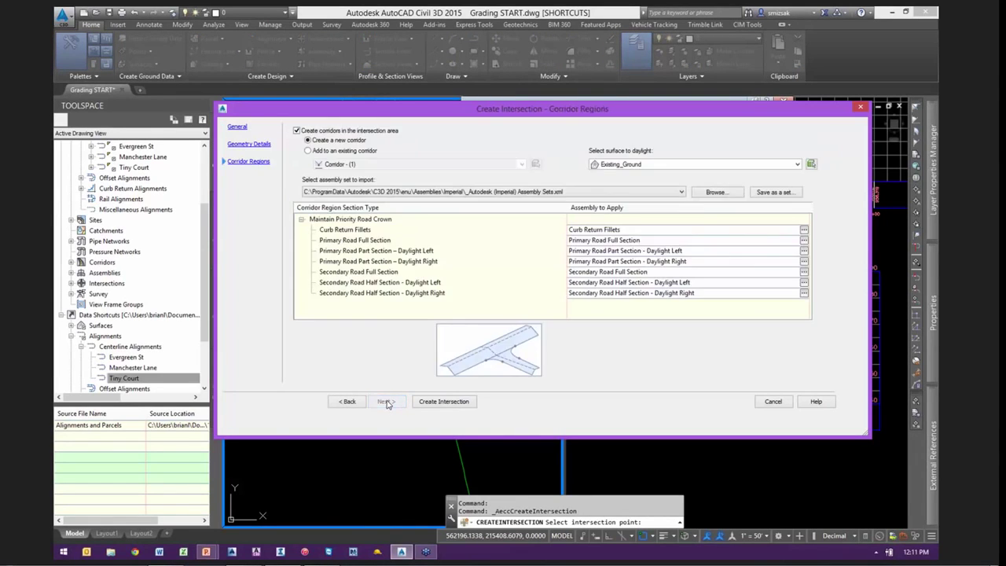
left_click(442, 402)
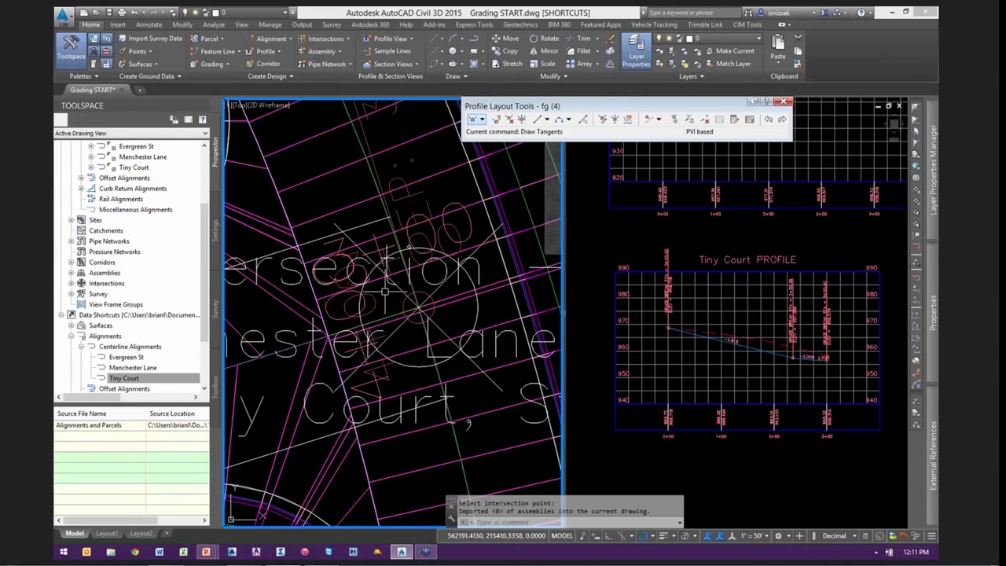
Move the Manchester Lane and Tiny Court intersection label off the junction onto lot 56
scroll(385, 291, "down", 6)
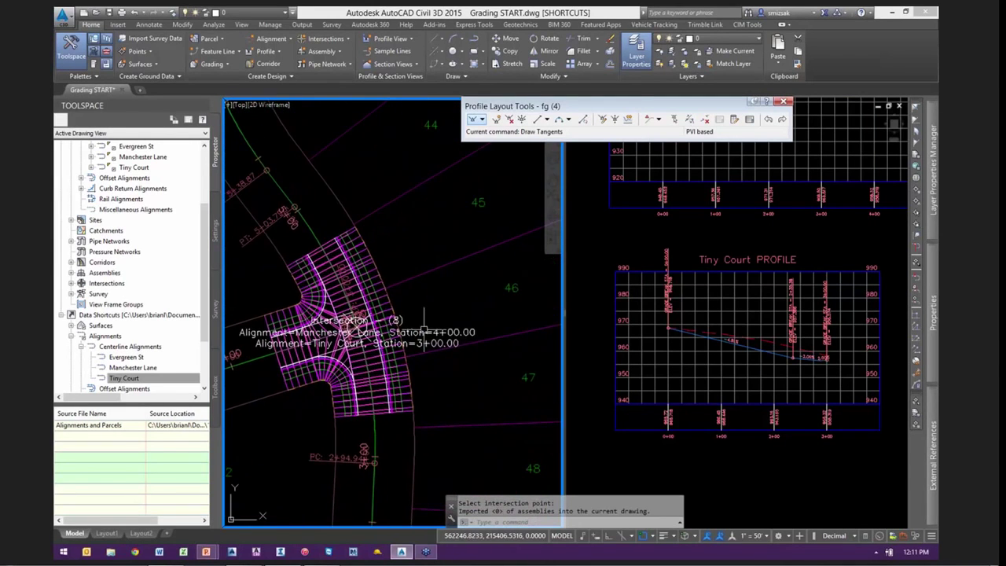
left_click(446, 331)
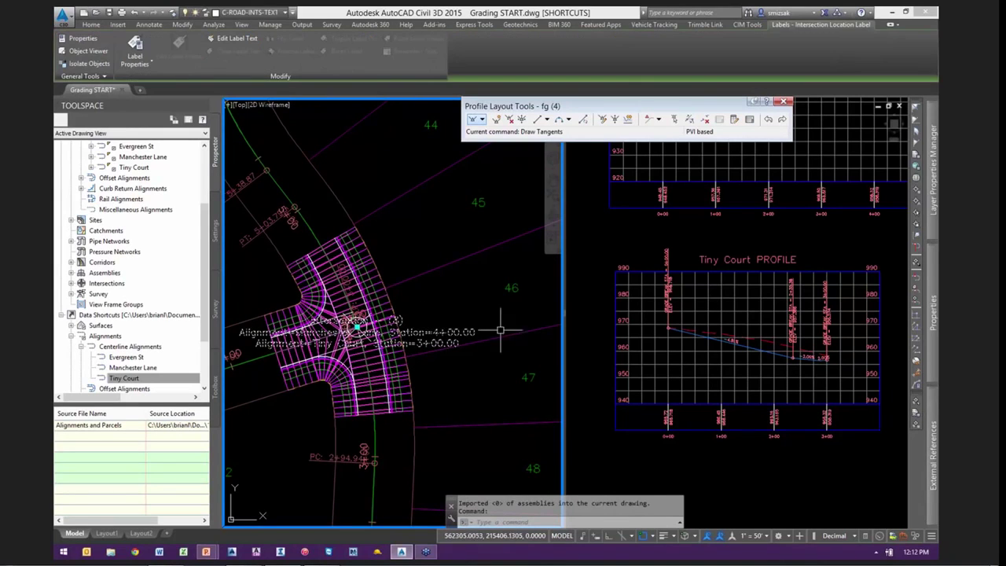
scroll(444, 332, "down", 3)
left_click(444, 330)
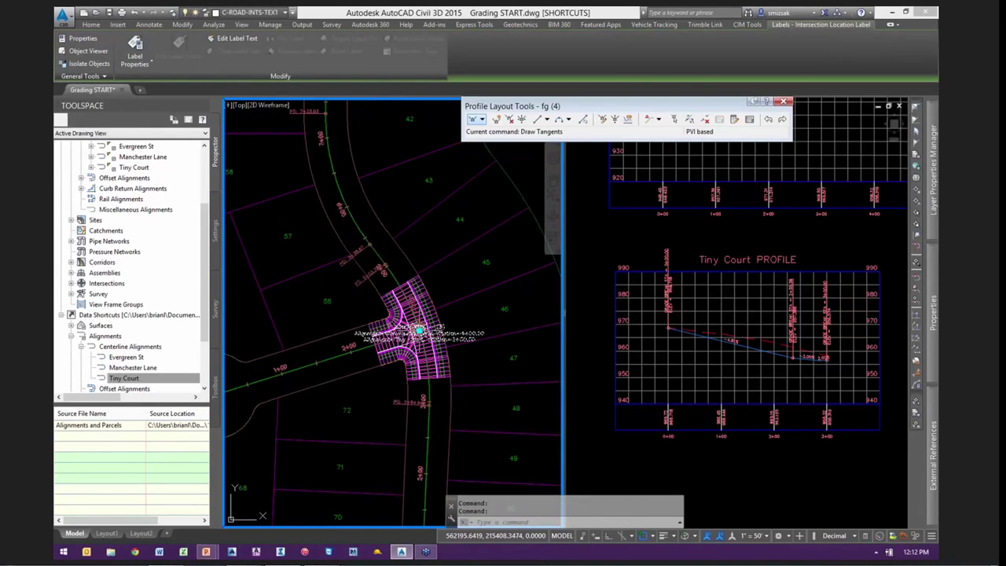
left_click(419, 331)
left_click(348, 304)
middle_click_drag(426, 409, 437, 174)
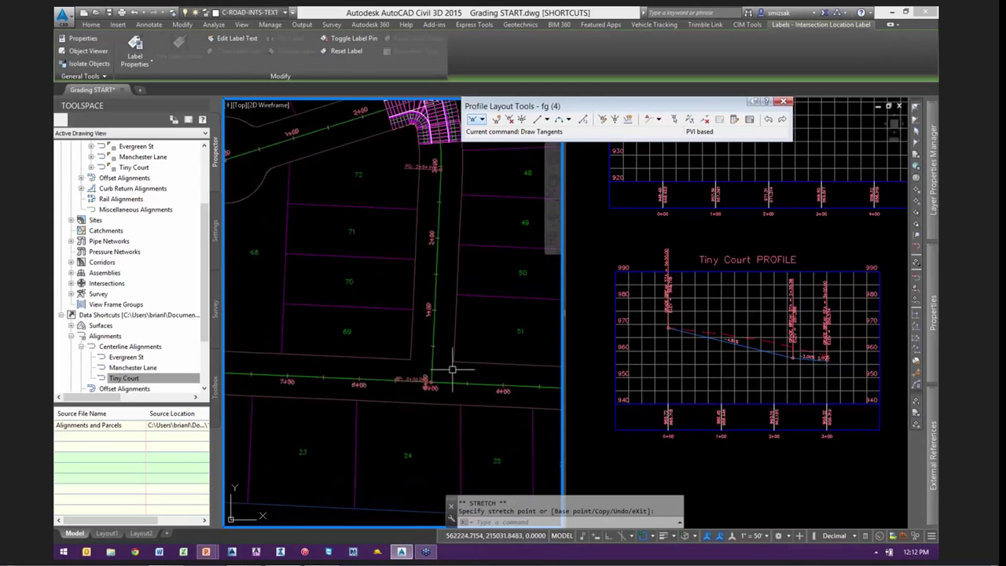
scroll(452, 368, "up", 3)
key("Escape")
key("Escape")
Create the Evergreen St and Manchester Lane intersection at Evergreen station 5+00.01, adding it to existing Corridor - (1) with Existing_Ground as the daylight surface
left_click(324, 38)
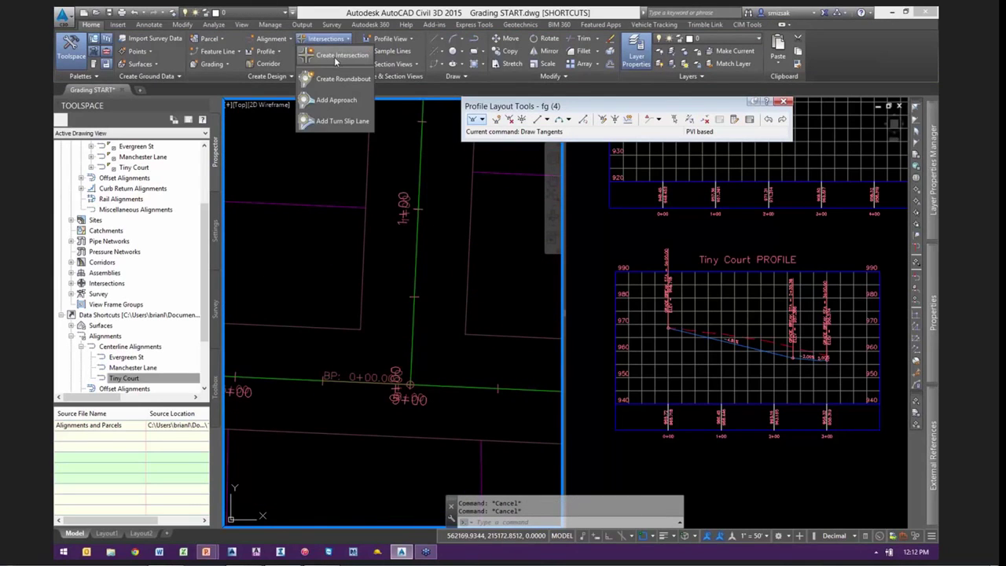
left_click(336, 59)
scroll(404, 384, "up", 4)
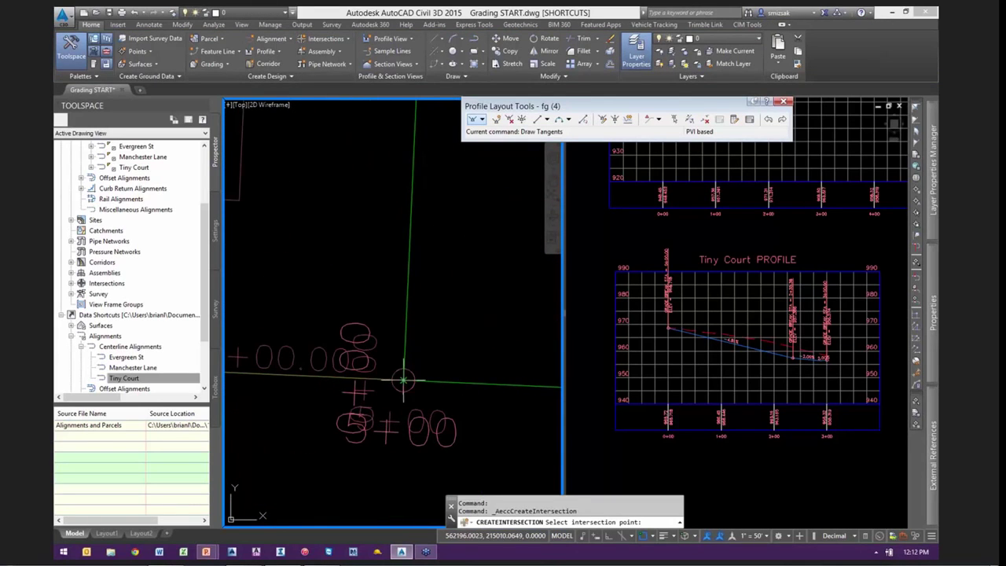
scroll(403, 380, "up", 5)
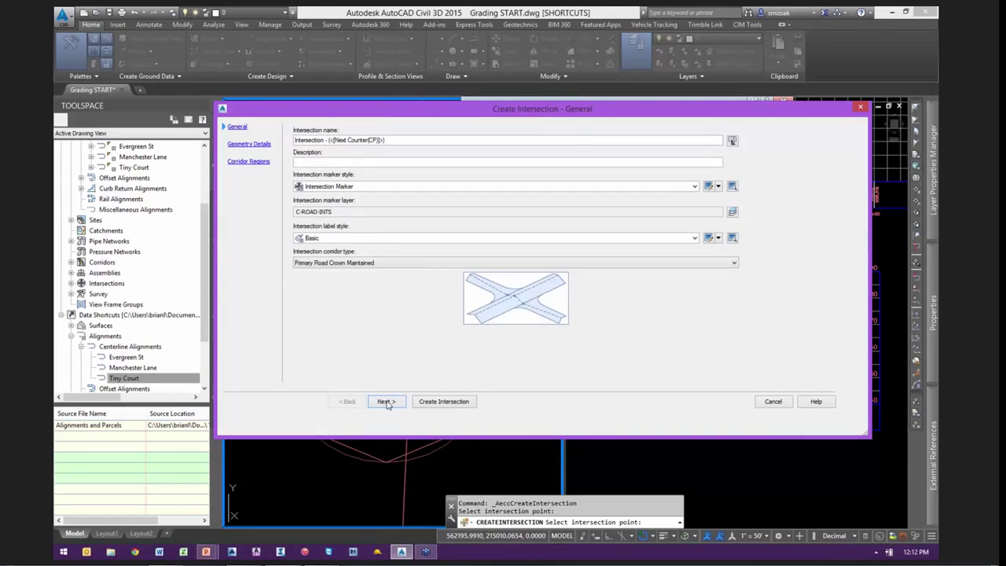
left_click(385, 401)
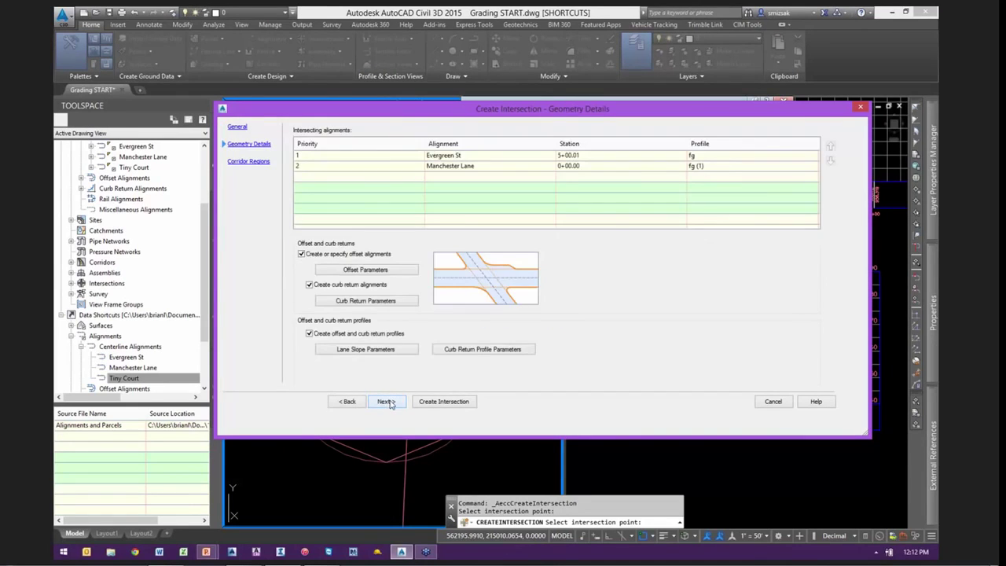
left_click(387, 402)
left_click(356, 152)
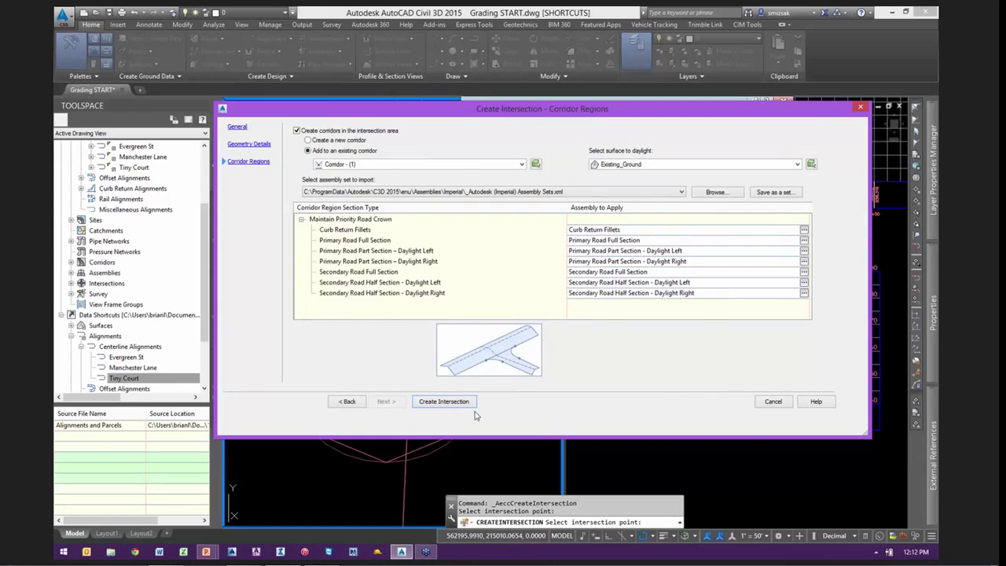
left_click(444, 402)
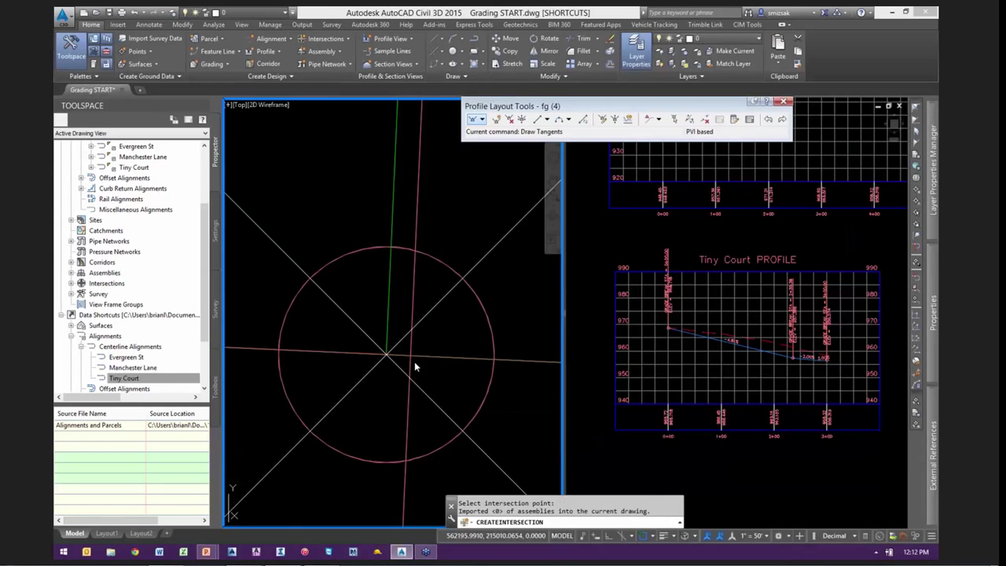
Check which corridor the new Evergreen St and Manchester Lane intersection belongs to and compare it with the Tiny Court intersection
scroll(414, 362, "up", 8)
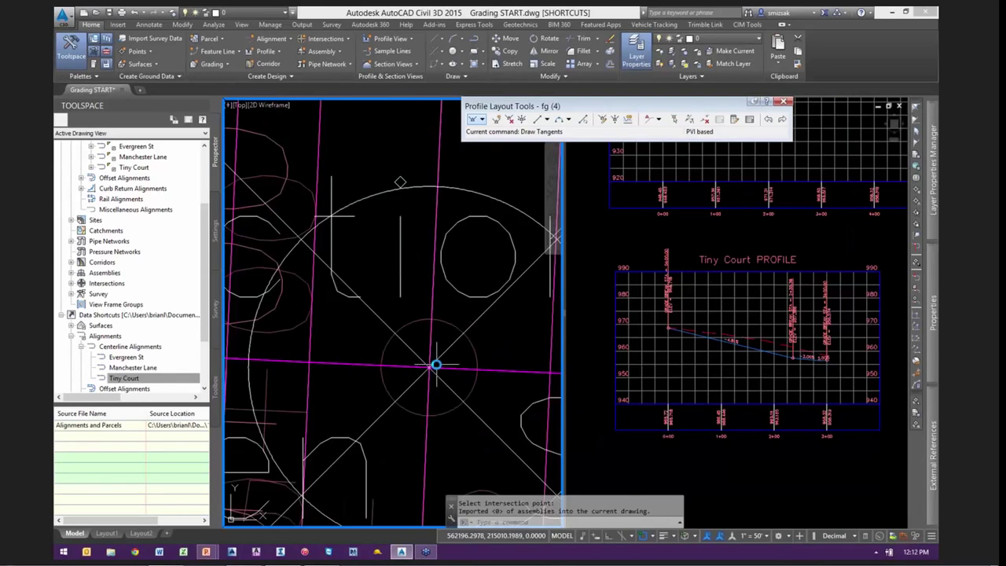
scroll(446, 363, "down", 6)
key("Escape")
left_click(457, 299)
scroll(442, 371, "down", 6)
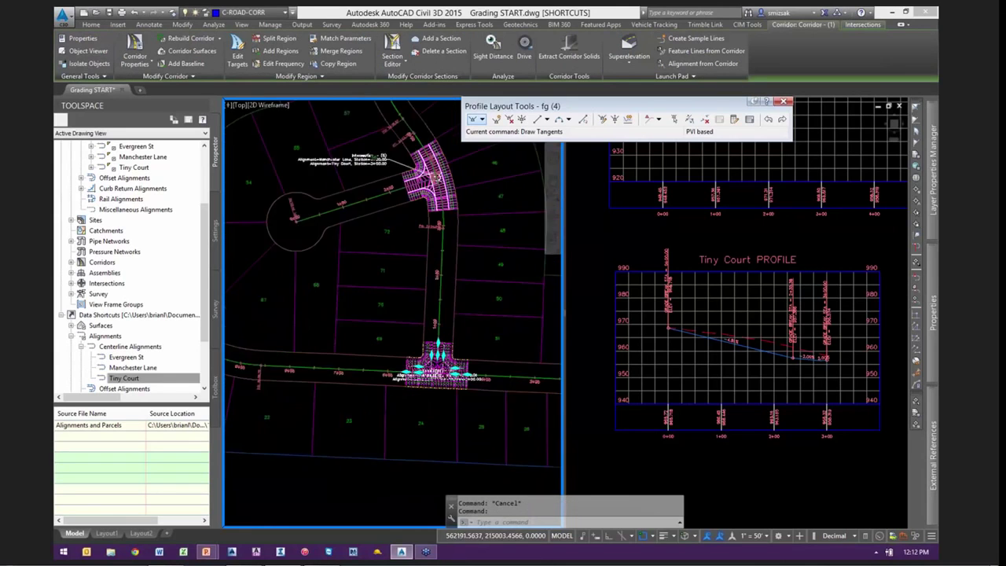
middle_click_drag(455, 250, 460, 275)
scroll(461, 275, "up", 5)
key("Escape")
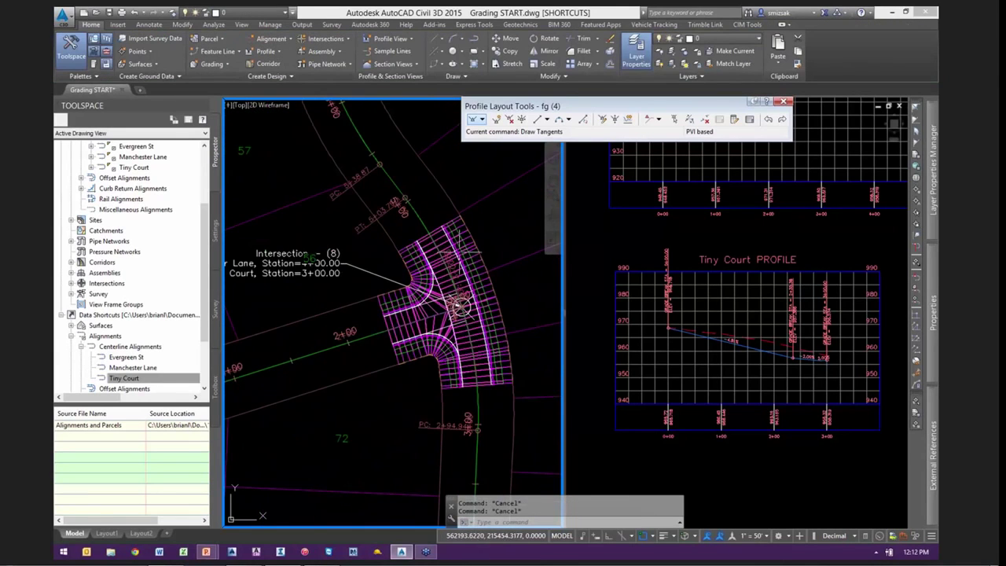
Erase the separate corridor at the Manchester Lane and Tiny Court intersection
scroll(460, 326, "up", 2)
left_click(460, 245)
scroll(411, 298, "down", 4)
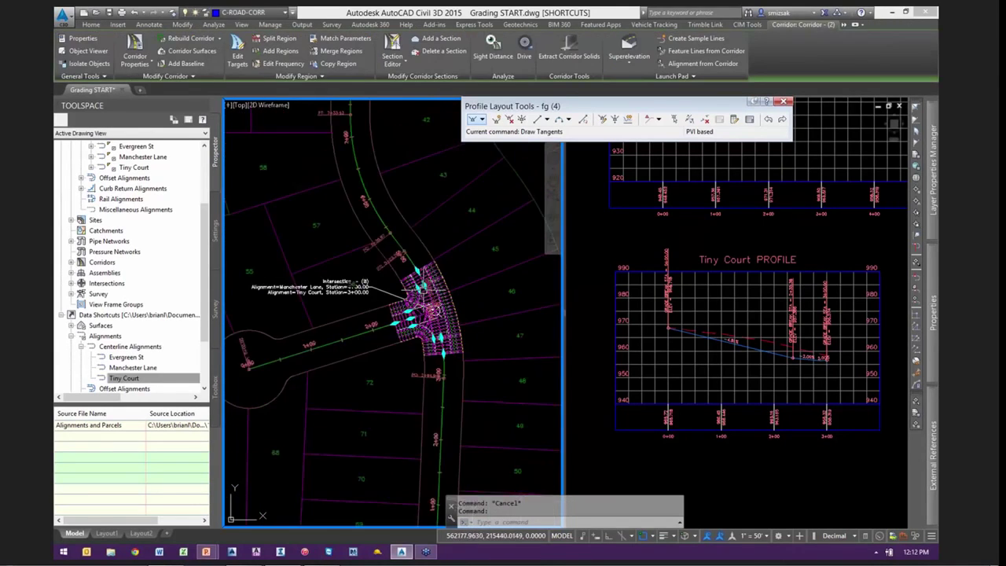
type("e")
key("Return")
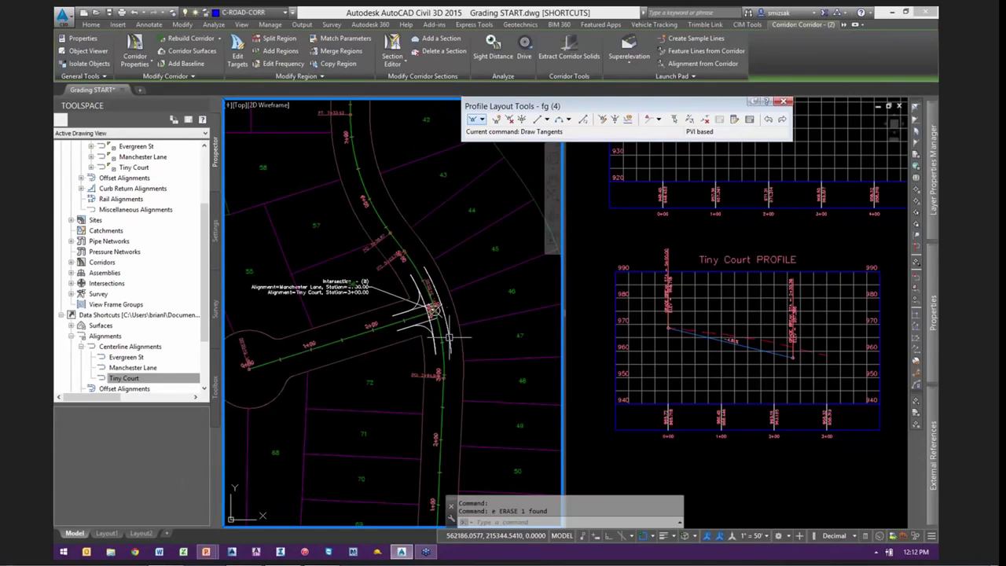
key("Return")
Recreate the corridor regions of the Manchester Lane and Tiny Court intersection, adding them to existing Corridor - (1) with Existing_Ground as the daylight surface
scroll(417, 330, "down", 5)
scroll(417, 330, "up", 7)
scroll(444, 293, "up", 3)
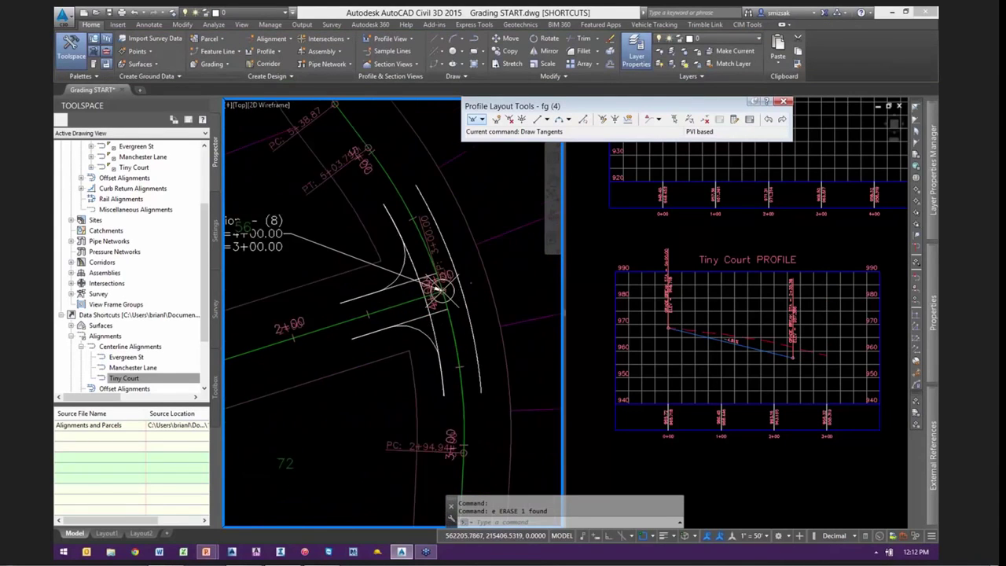
left_click(448, 334)
scroll(448, 334, "down", 5)
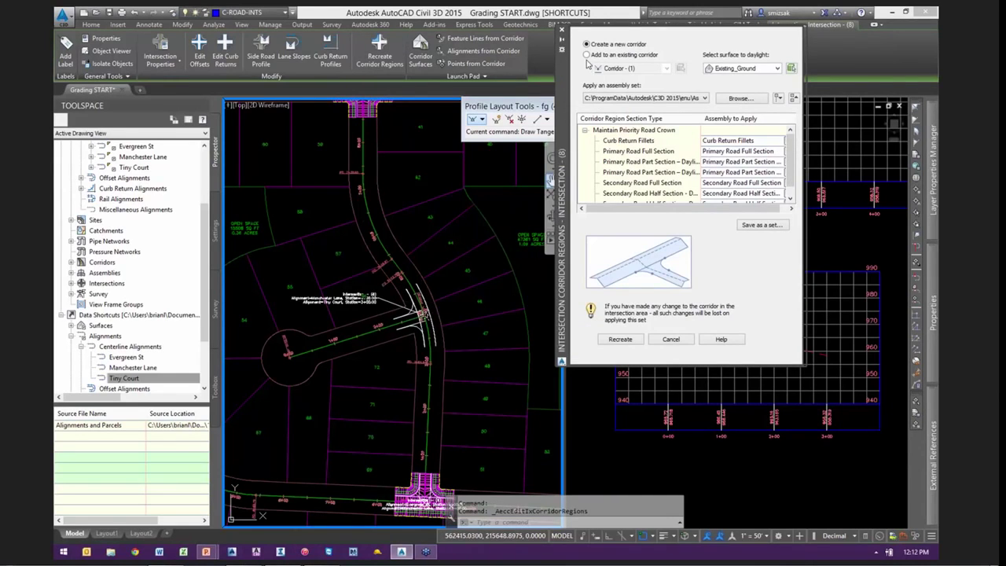
left_click(587, 55)
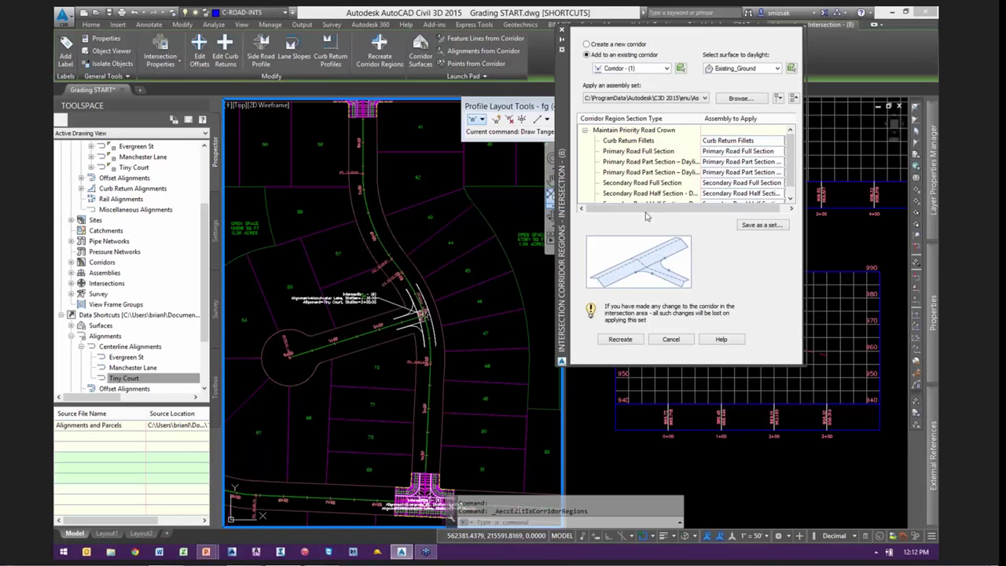
left_click(620, 339)
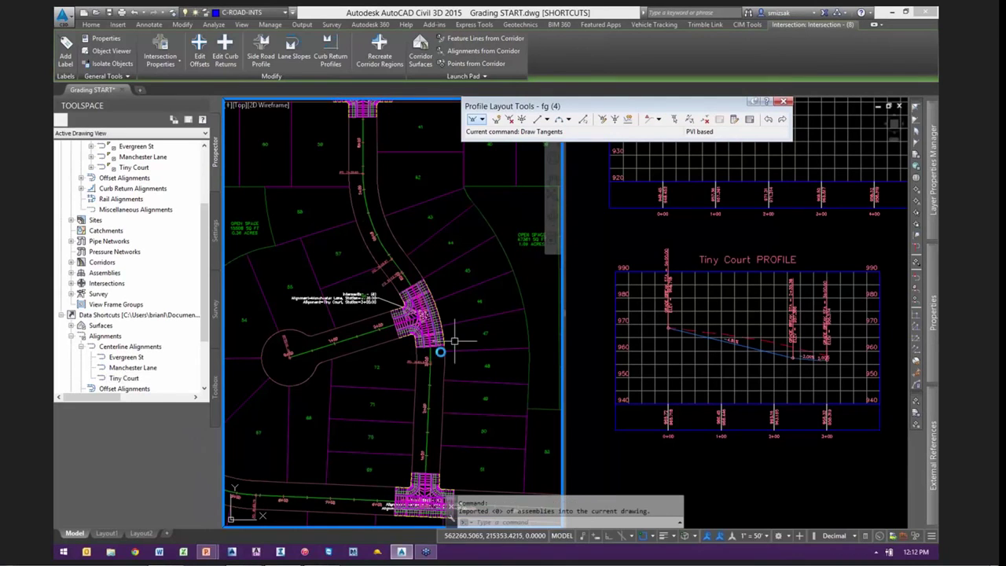
Review the baselines and regions of the combined corridor in its properties
scroll(441, 307, "up", 2)
scroll(423, 312, "up", 2)
left_click(419, 349)
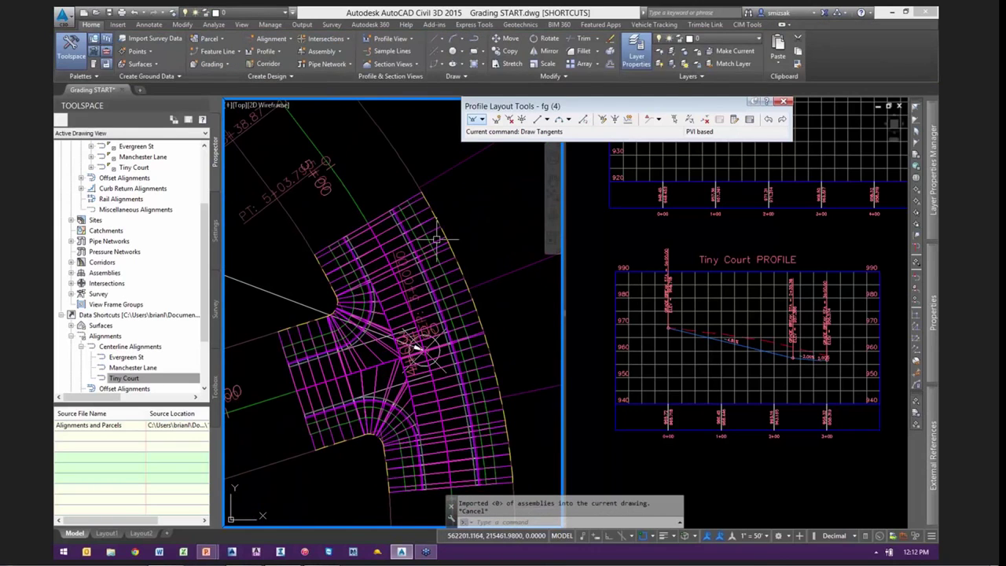
scroll(419, 349, "down", 6)
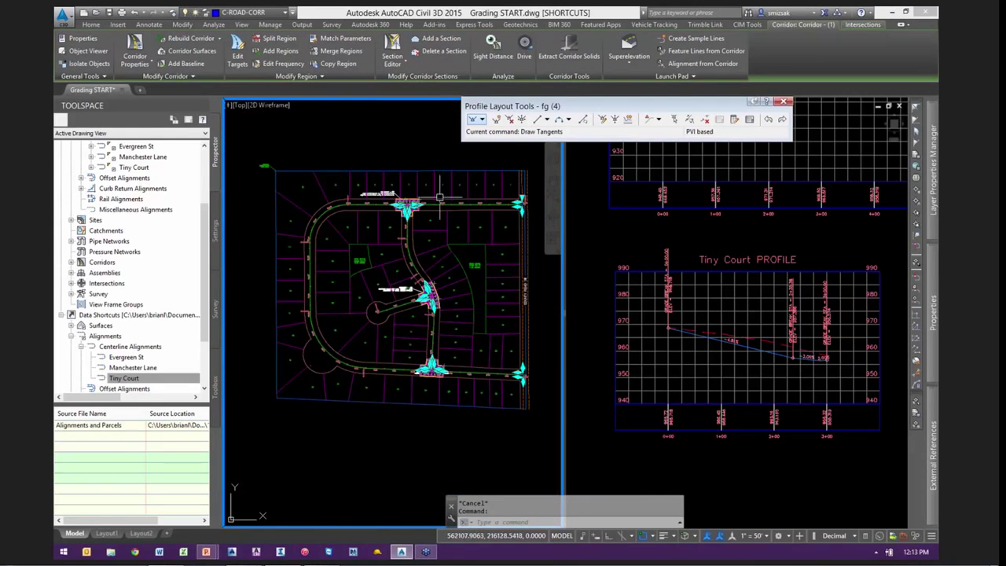
scroll(393, 265, "up", 4)
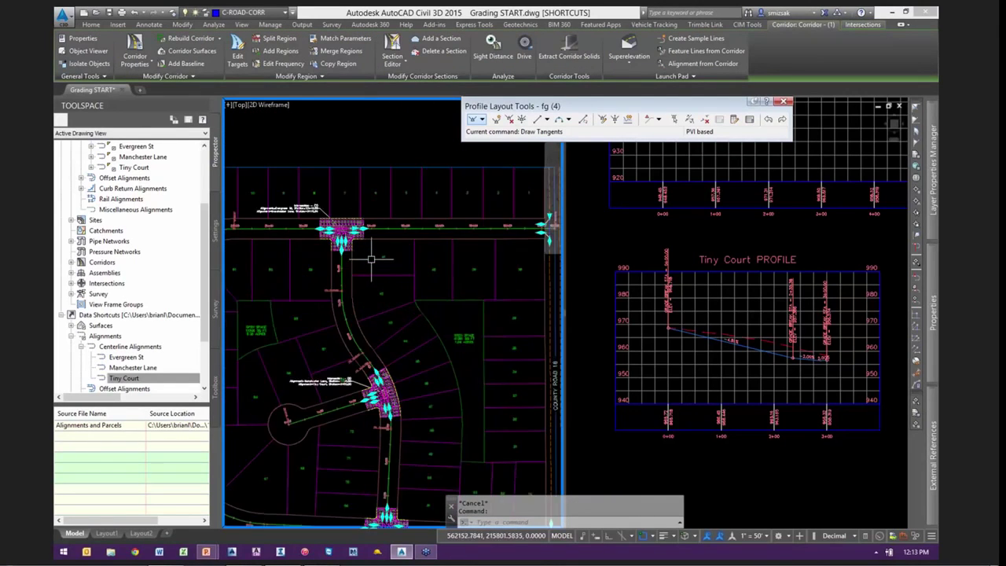
middle_click_drag(361, 278, 357, 278)
right_click(370, 191)
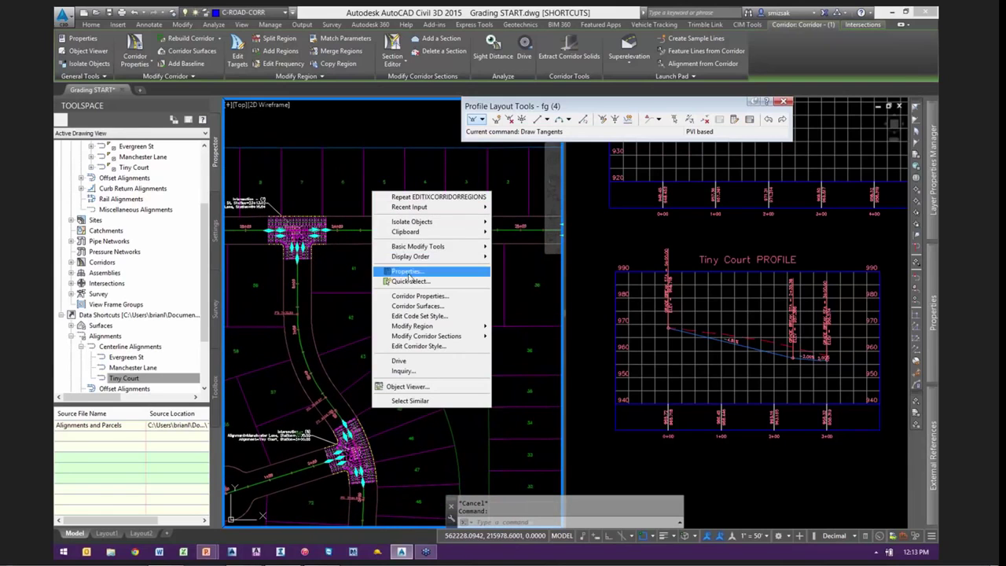
left_click(415, 296)
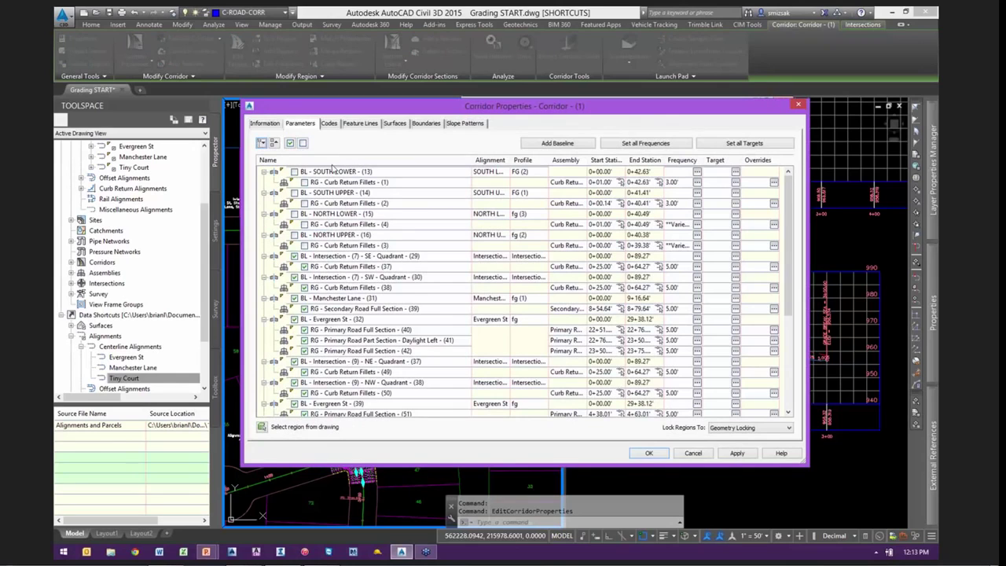
scroll(487, 330, "down", 5)
left_click(649, 453)
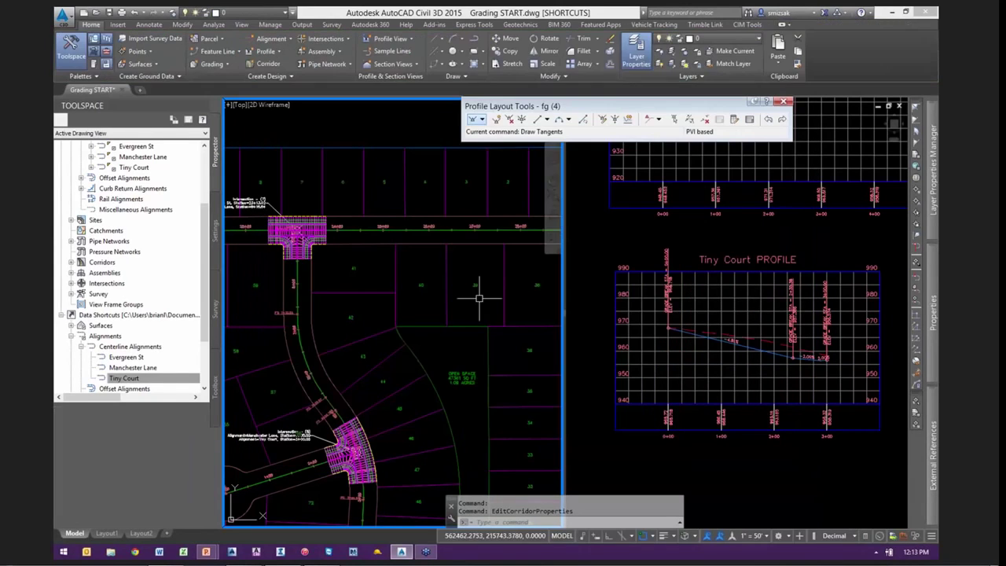
Examine the uncovered stretch of Evergreen St between the County Road 18 curb returns and the northern Manchester Lane intersection
middle_click_drag(479, 296, 334, 289)
scroll(430, 236, "up", 2)
scroll(431, 240, "up", 3)
scroll(440, 263, "up", 2)
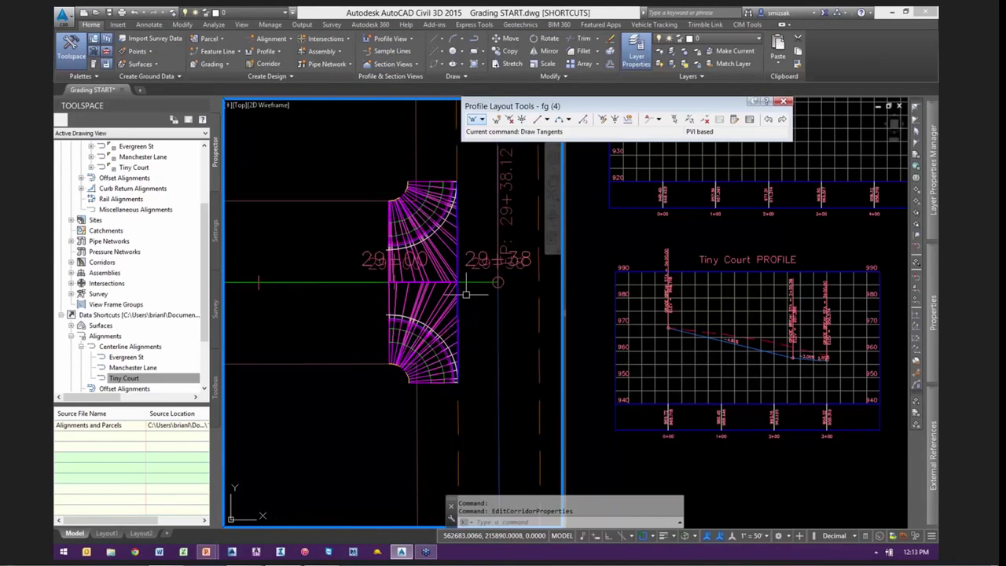
scroll(469, 253, "down", 4)
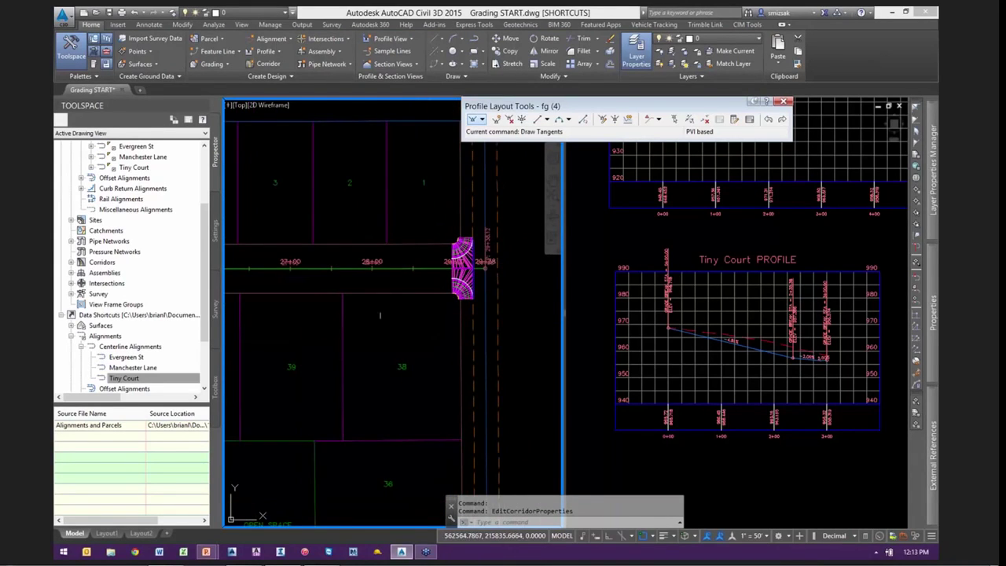
scroll(532, 287, "down", 5)
scroll(356, 287, "up", 5)
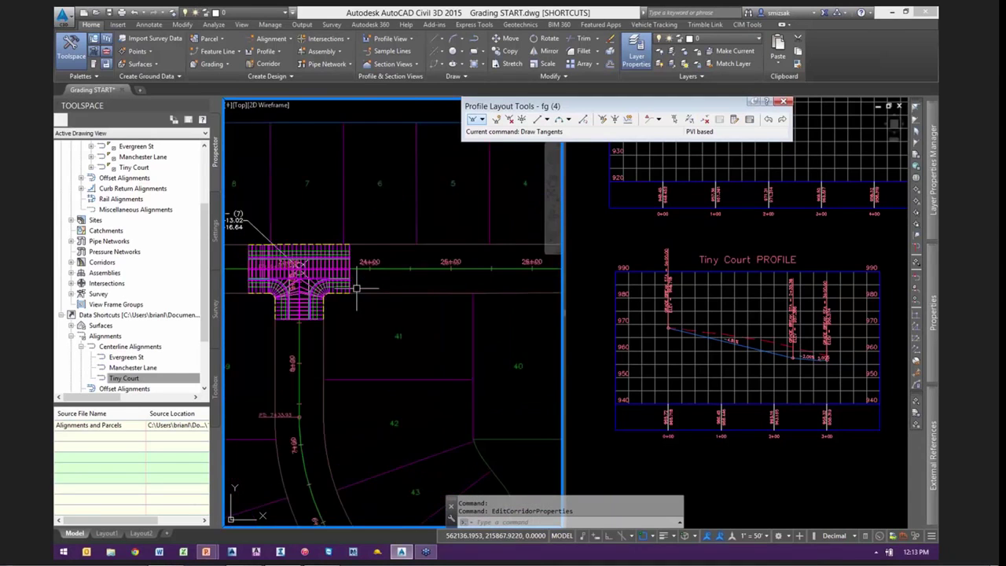
Copy the full road section region east of the Manchester Lane intersection along Evergreen St, from station 23+75.02 to the curb returns near 29+00
left_click(344, 263)
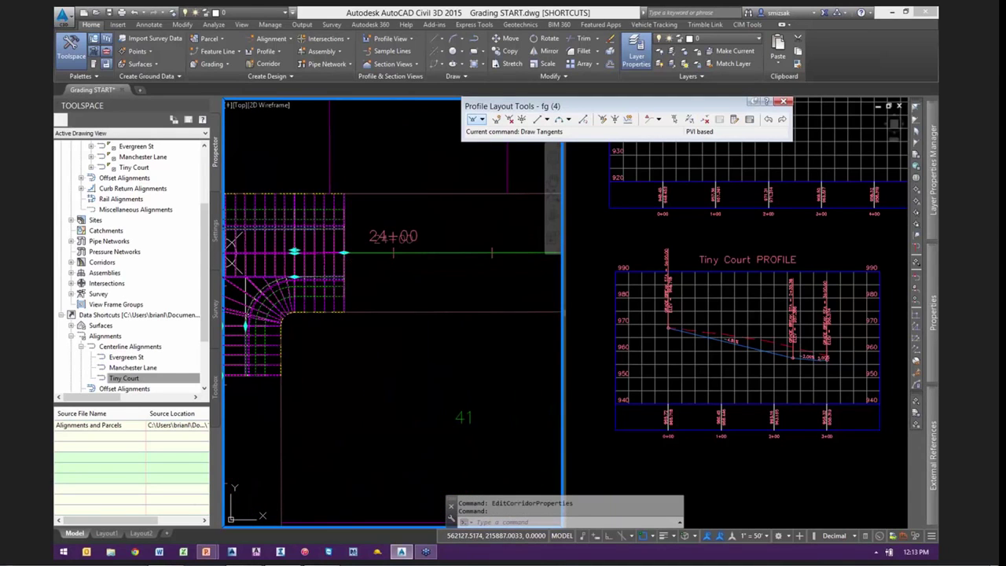
scroll(343, 230, "down", 3)
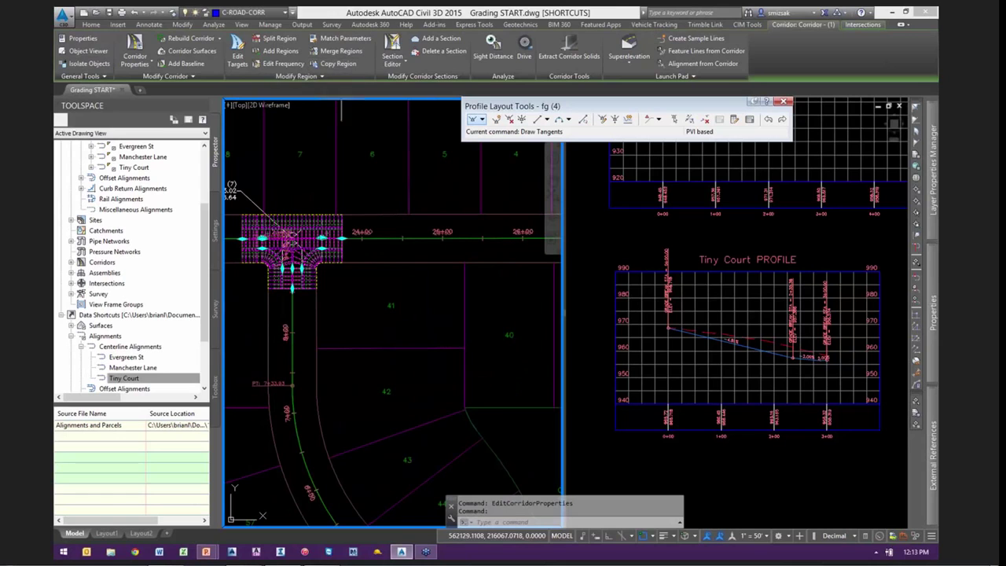
left_click(338, 64)
left_click(339, 234)
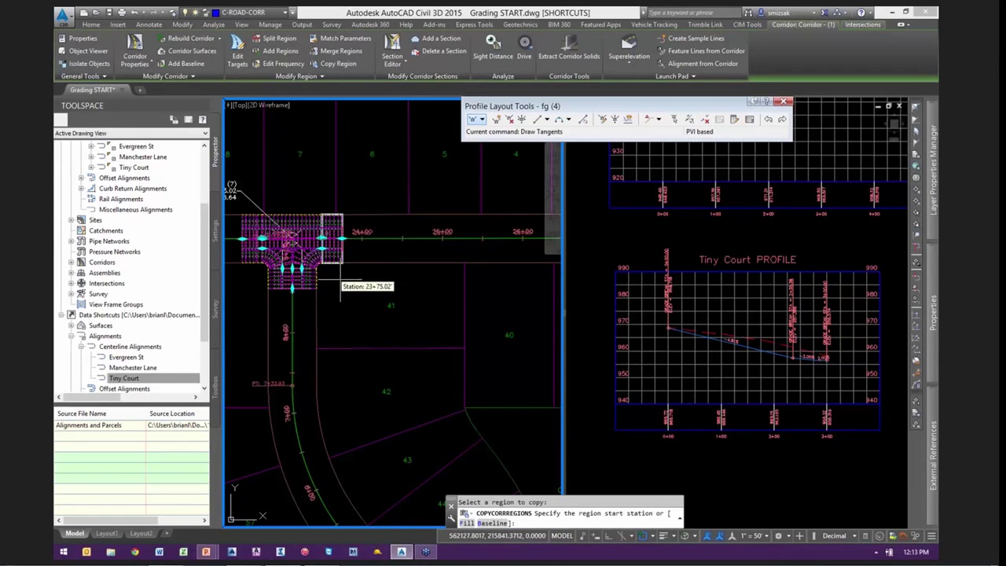
left_click(341, 280)
middle_click_drag(464, 289, 267, 328)
middle_click_drag(474, 315, 249, 333)
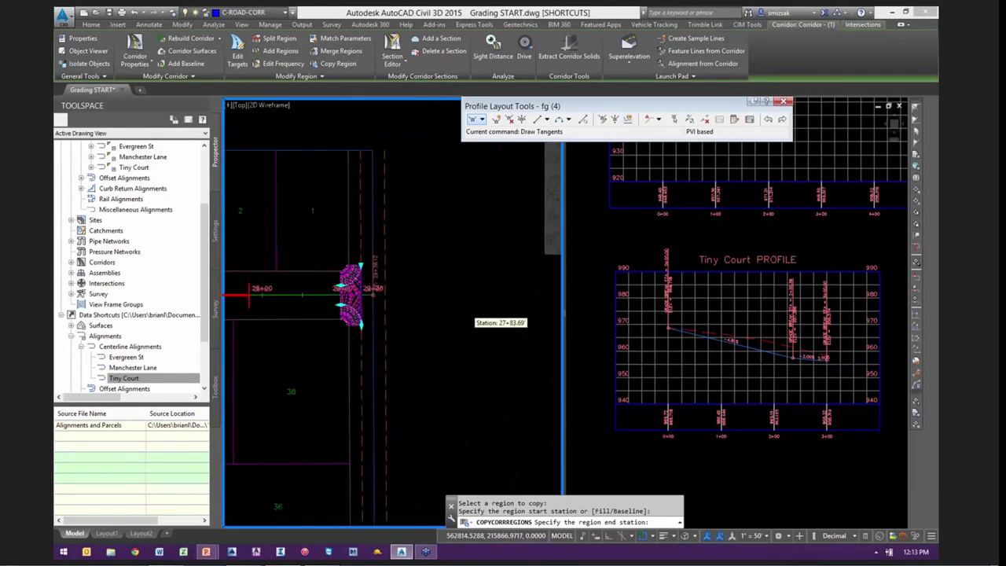
scroll(330, 310, "up", 6)
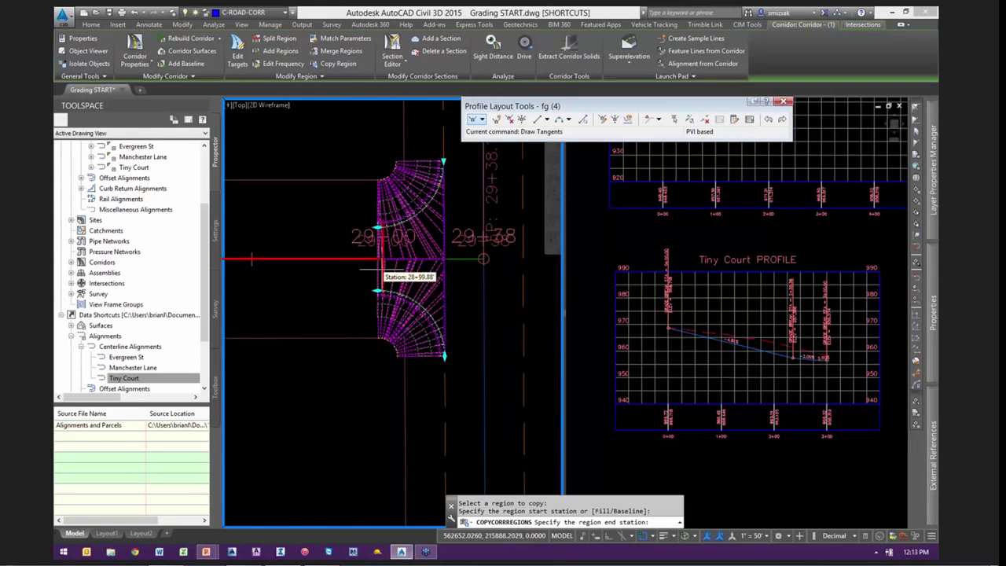
scroll(378, 269, "up", 3)
left_click(364, 230)
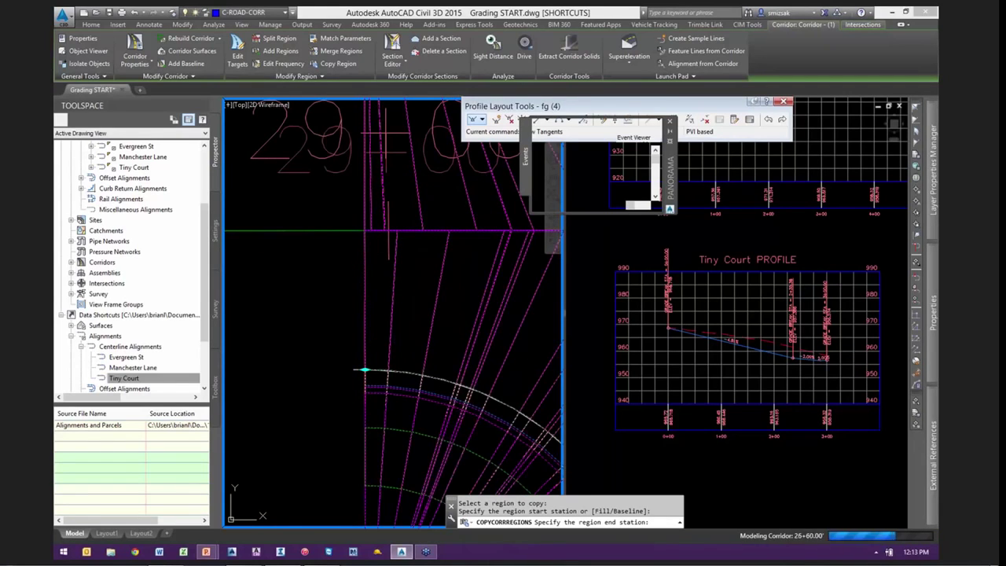
scroll(452, 299, "down", 8)
key("Escape")
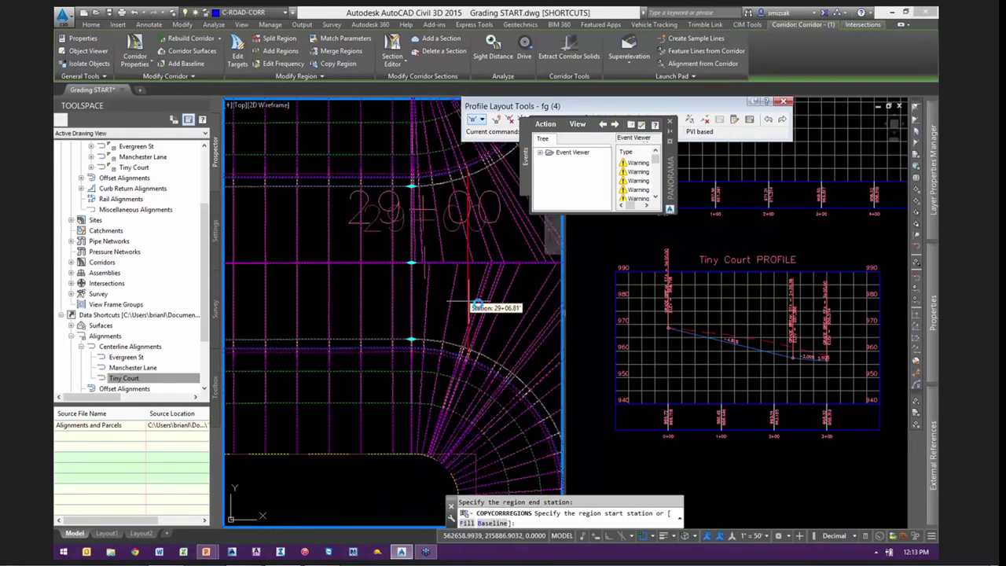
middle_click_drag(337, 330, 422, 319)
left_click(283, 63)
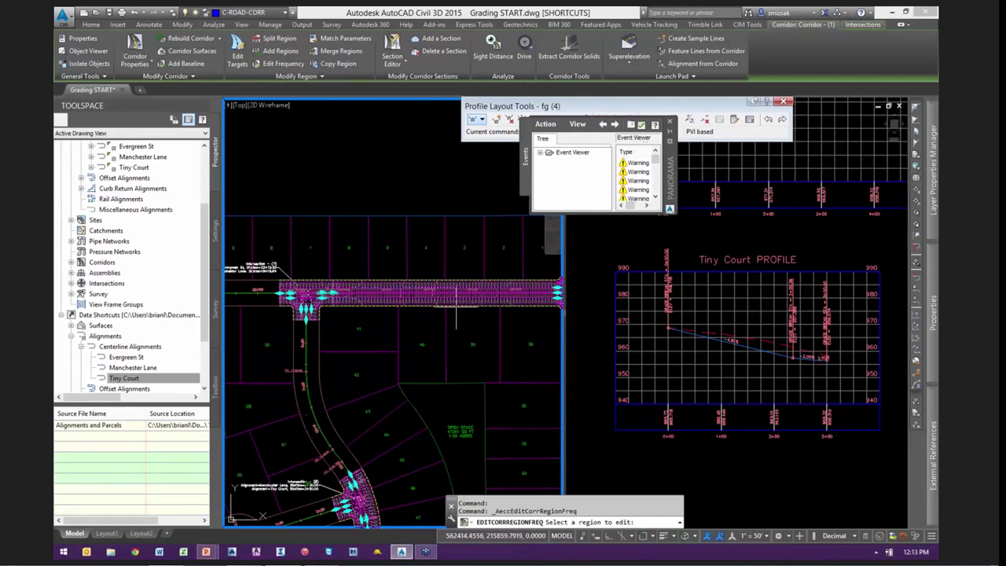
key("Escape")
key("Escape")
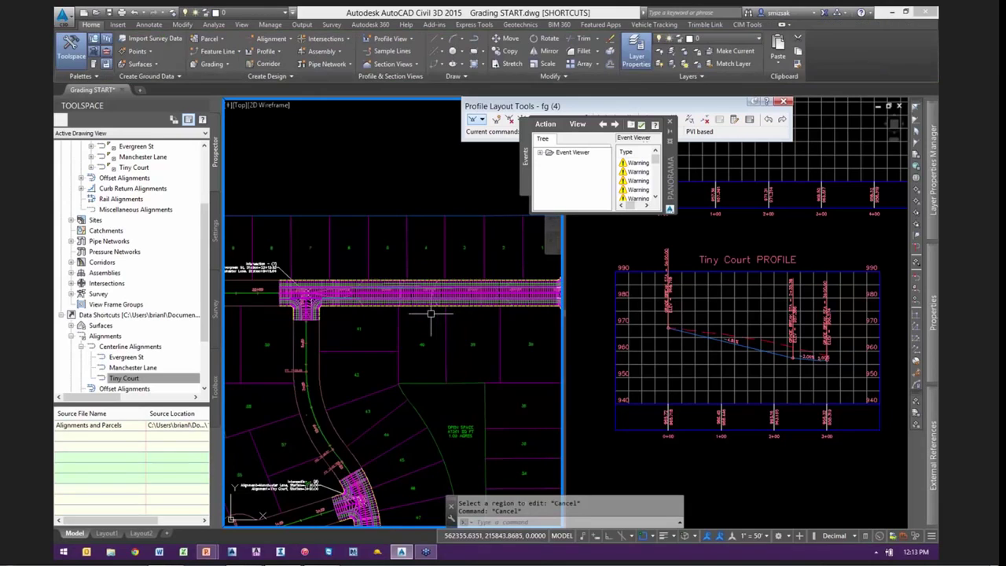
Start Corridor Cleanup on the combined corridor, Corridor - (1)
scroll(468, 292, "up", 5)
left_click(471, 285)
scroll(471, 284, "down", 5)
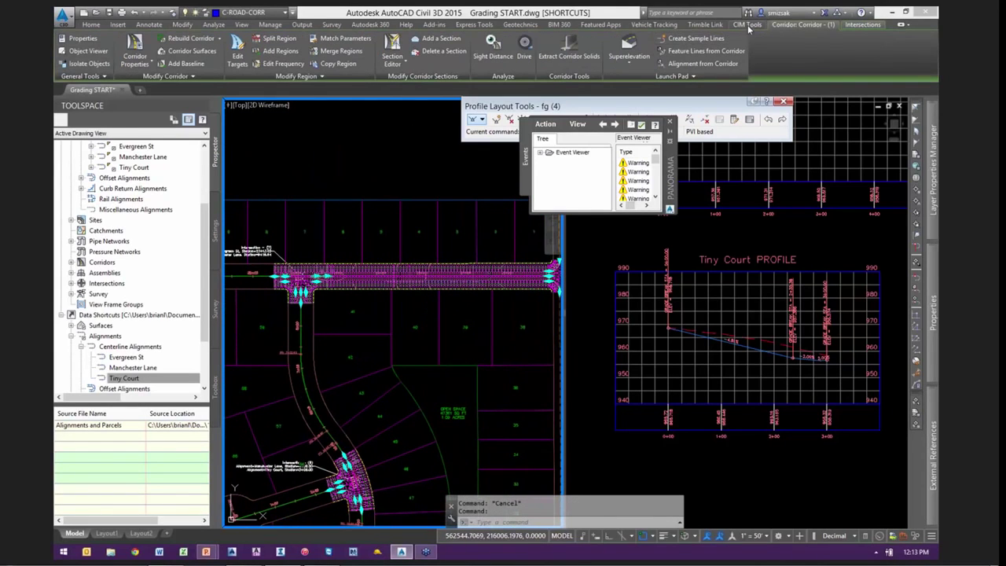
left_click(748, 24)
left_click(126, 48)
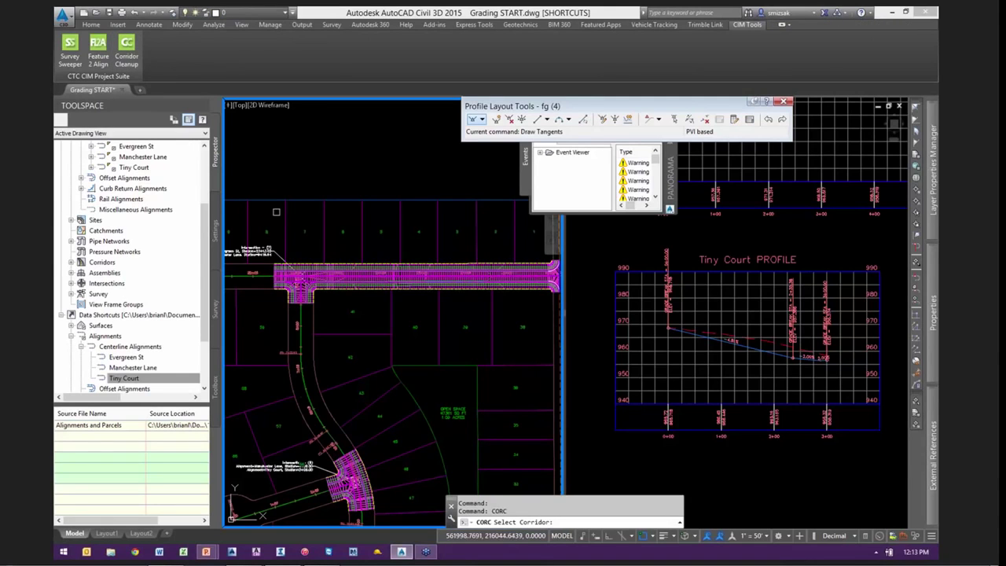
scroll(422, 284, "up", 5)
left_click(420, 279)
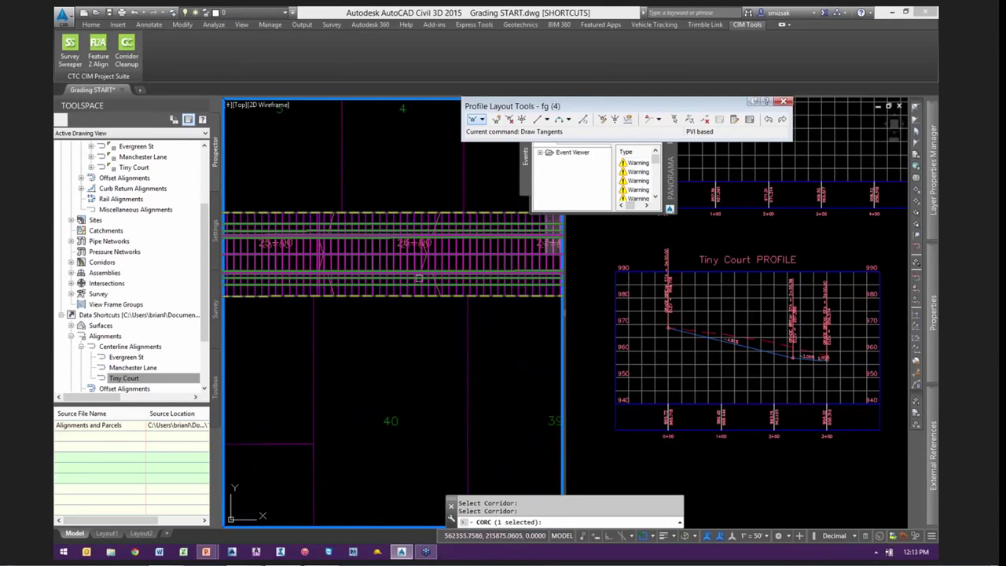
key("Return")
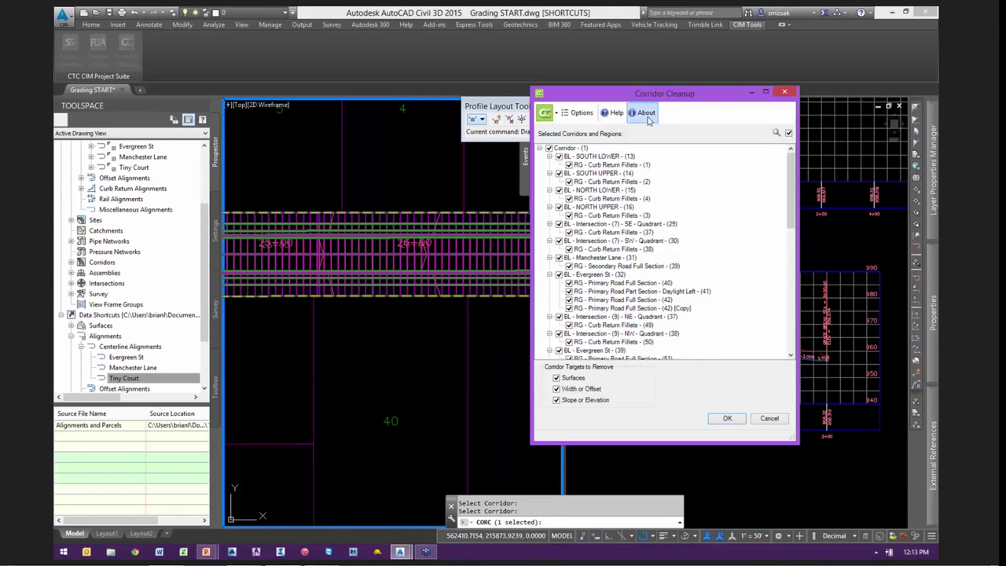
Remove the surface, width or offset, and slope or elevation targets from only the copied Evergreen St region, Primary Road Full Section - (42) [Copy]
left_click_drag(670, 96, 713, 57)
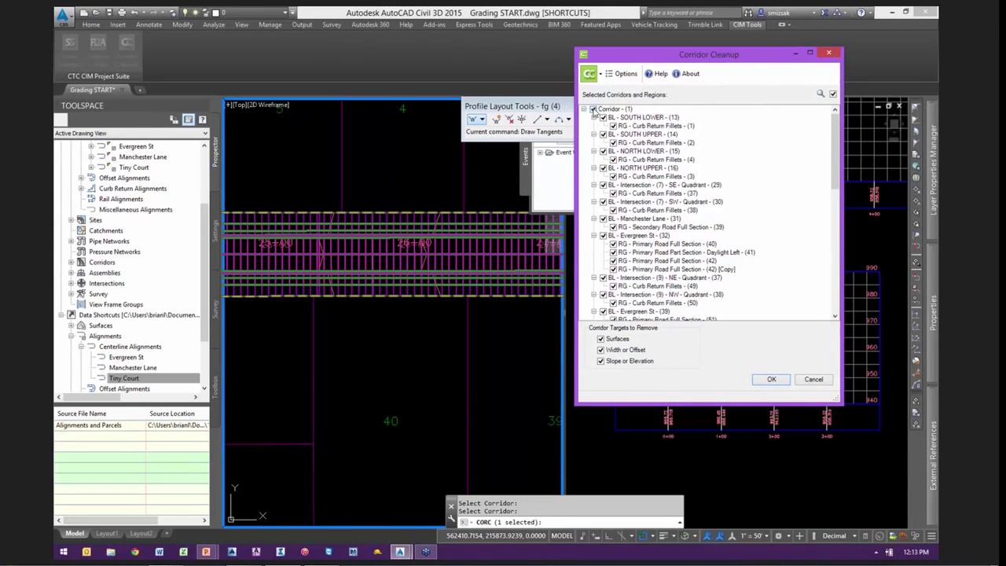
left_click_drag(835, 156, 837, 175)
left_click(682, 220)
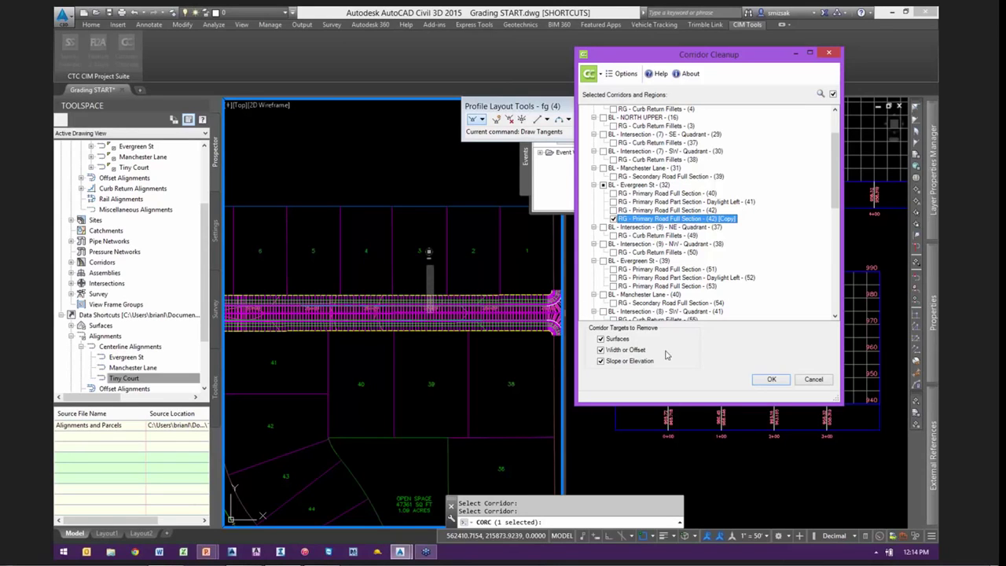
left_click(764, 380)
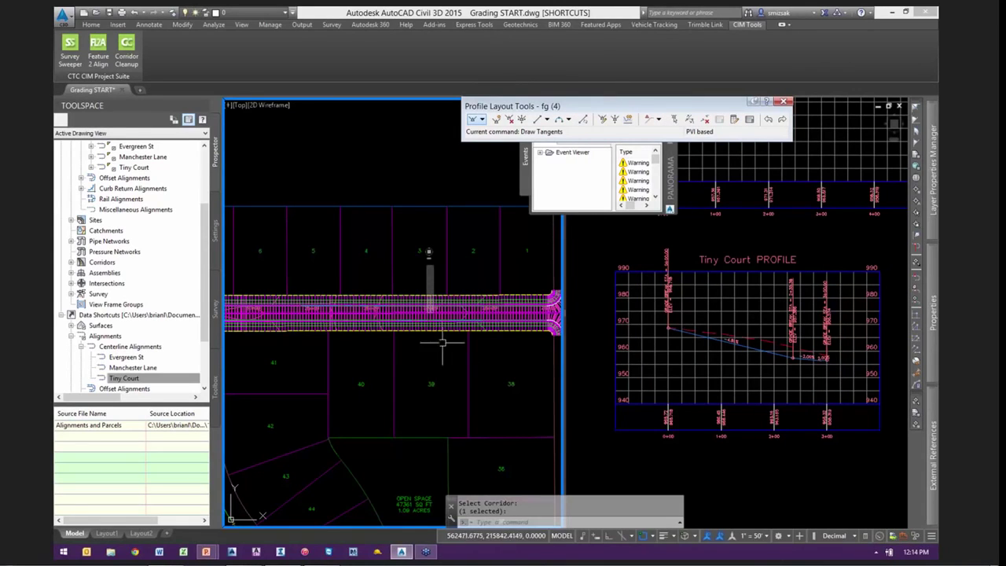
Set the copied Evergreen St region's assembly frequency to 25' along tangents, curves, spirals and profile curves
middle_click_drag(357, 362, 400, 346)
scroll(488, 322, "up", 3)
left_click(459, 294)
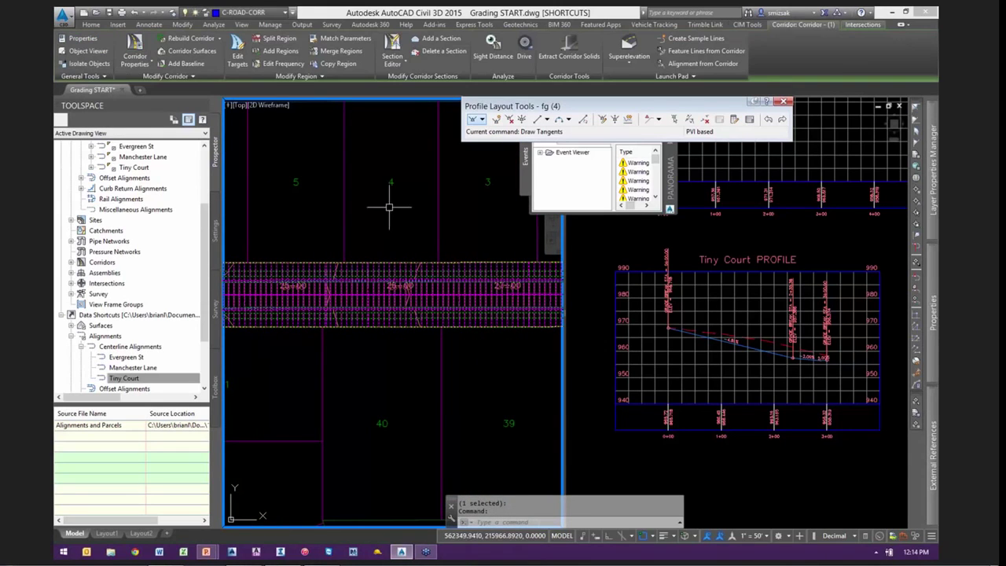
left_click(284, 64)
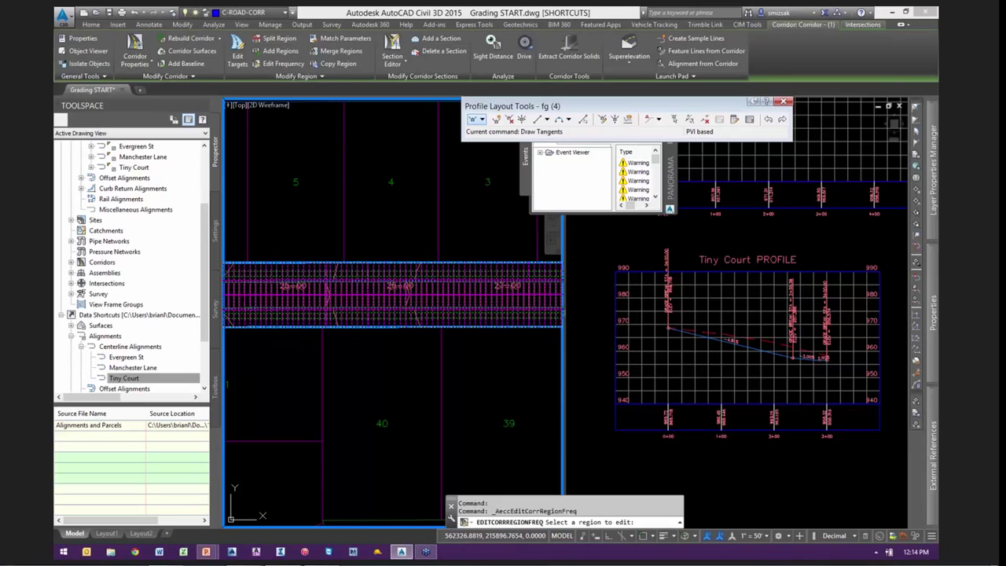
left_click(374, 298)
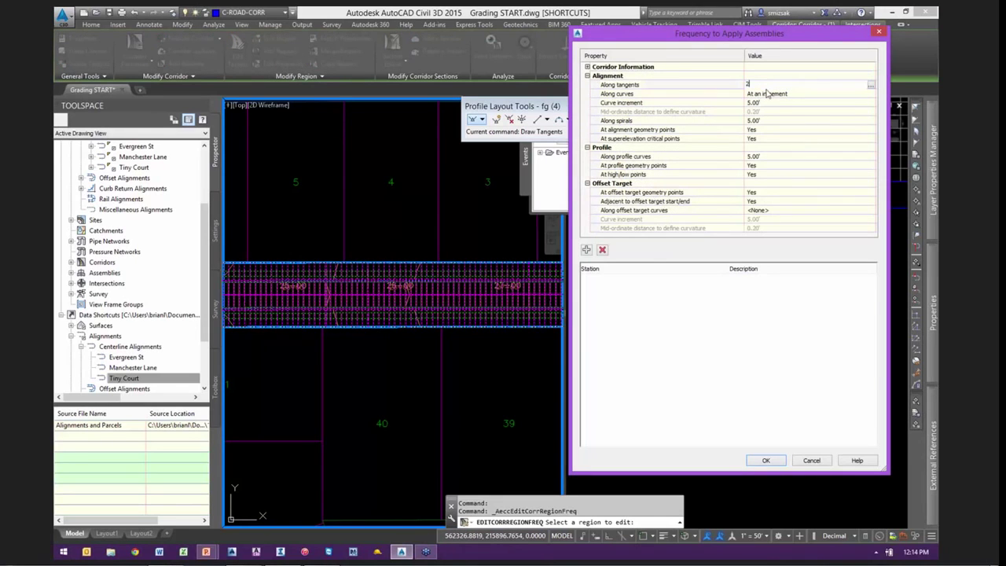
key("Return")
left_click(764, 103)
type("25")
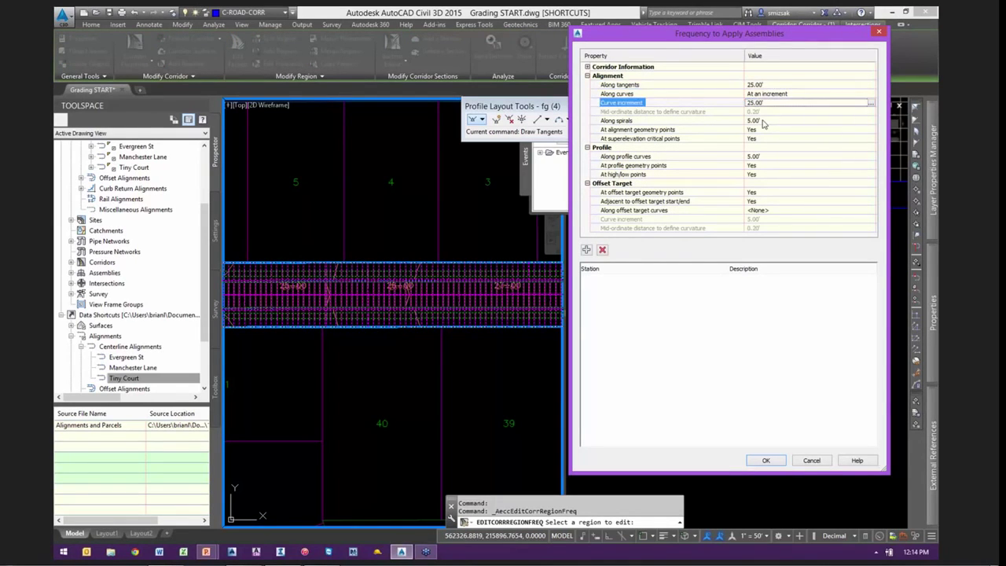
left_click(765, 158)
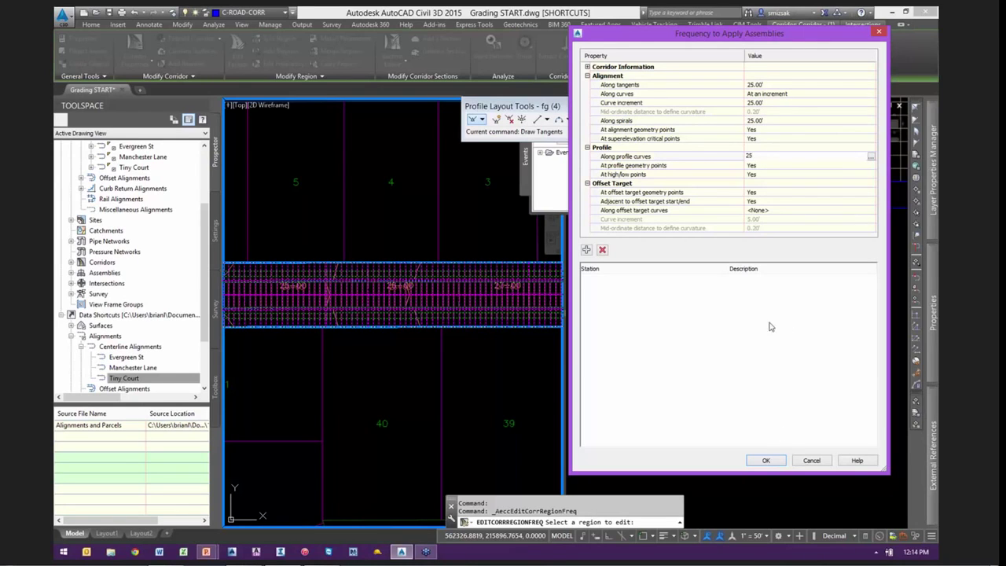
left_click(766, 460)
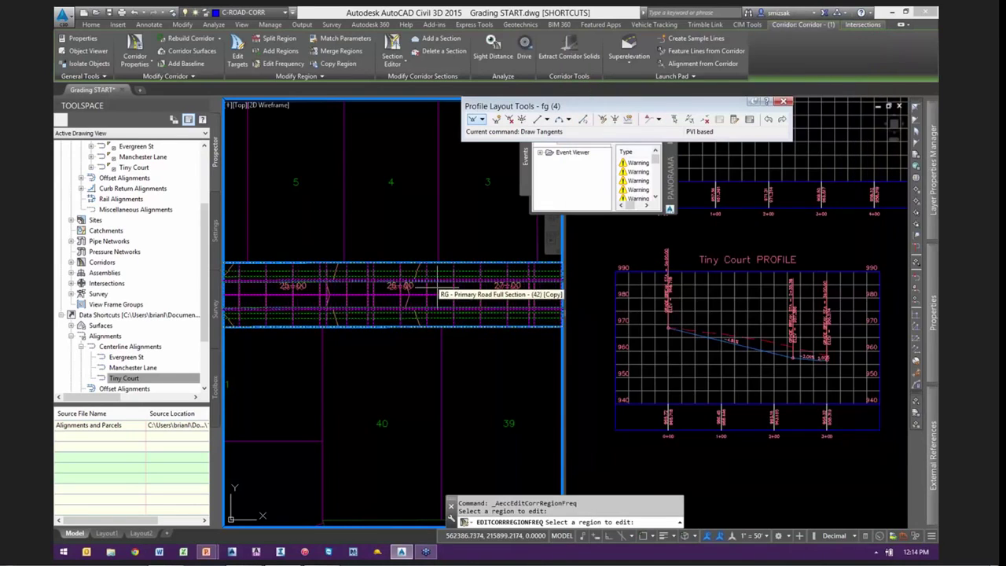
key("Escape")
key("Escape")
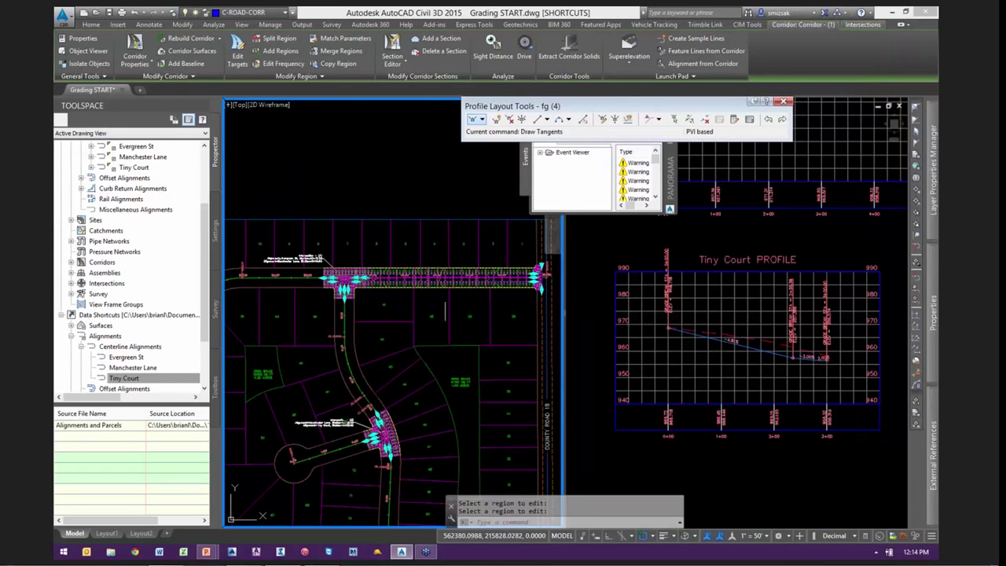
scroll(503, 276, "up", 2)
scroll(519, 304, "up", 2)
middle_click_drag(526, 311, 469, 306)
mouse_move(364, 357)
middle_mouse_down()
mouse_move(392, 332)
mouse_move(417, 249)
middle_mouse_up()
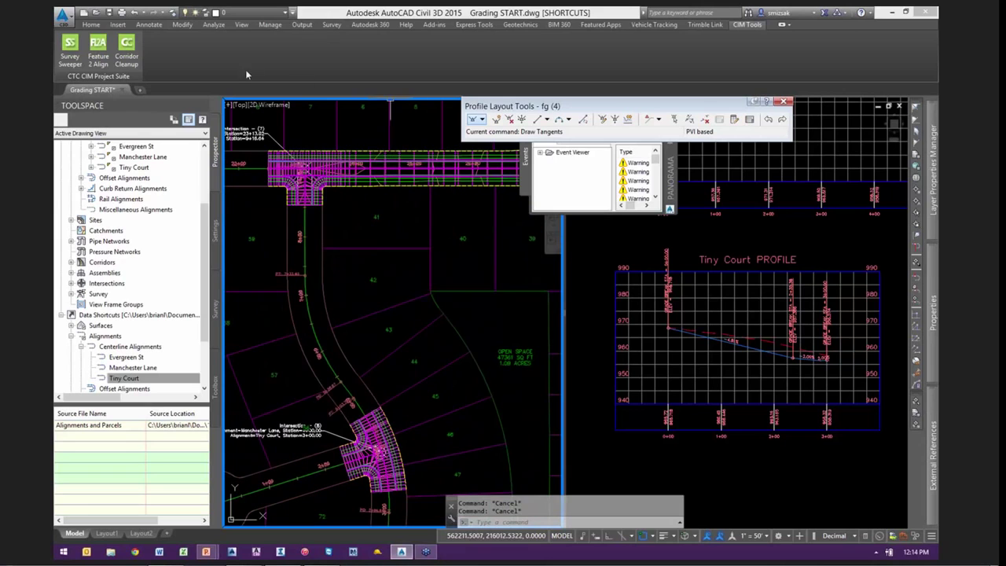
left_click(91, 24)
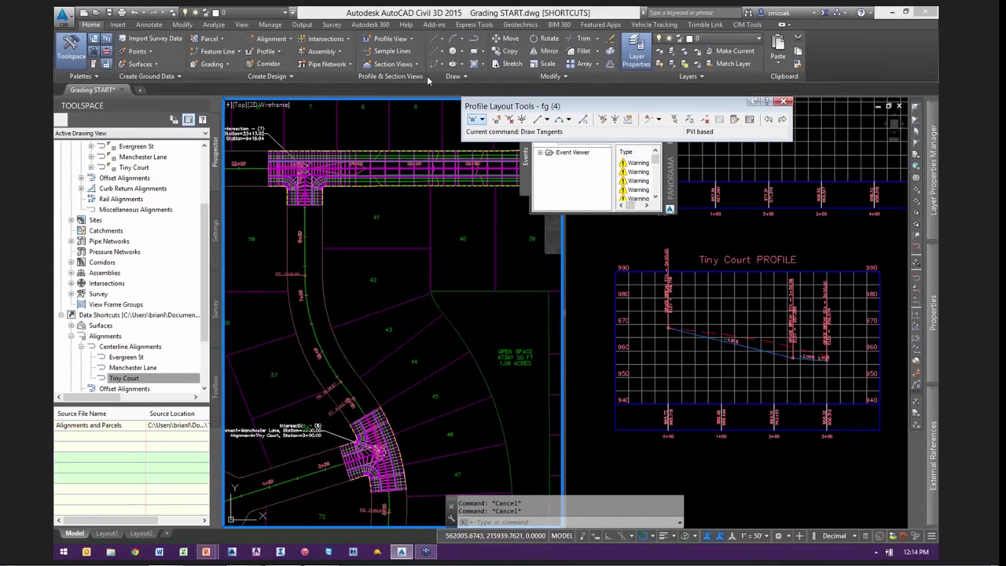
left_click(509, 51)
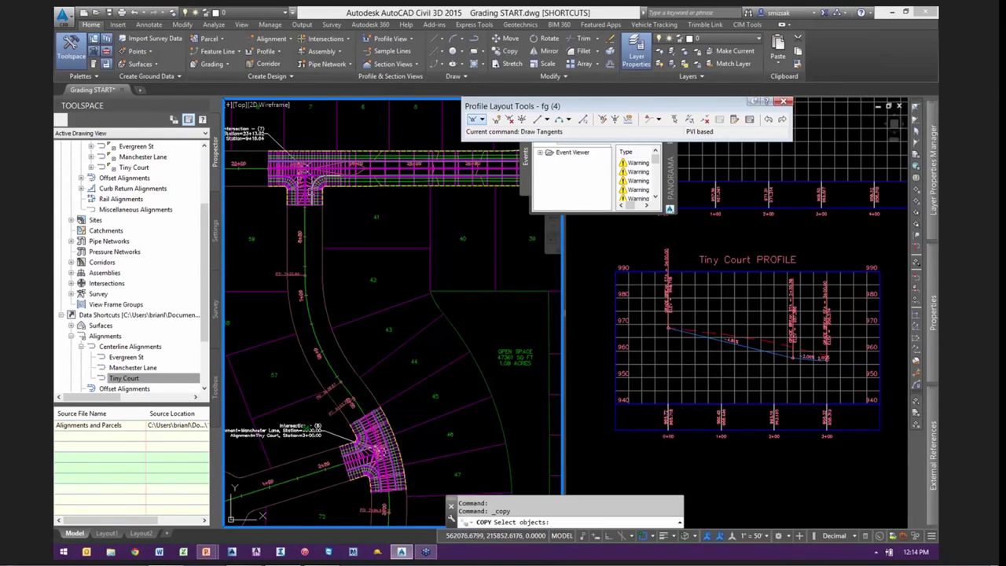
scroll(314, 203, "up", 5)
key("Escape")
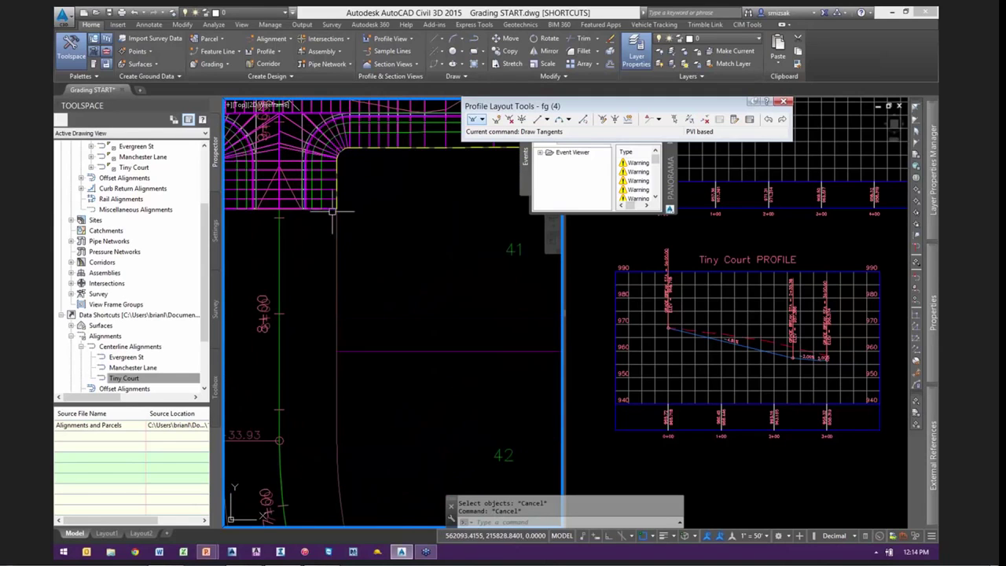
Copy the Manchester Lane full section region from south of the northern Evergreen St intersection to the Tiny Court intersection near station 4+60
left_click(311, 154)
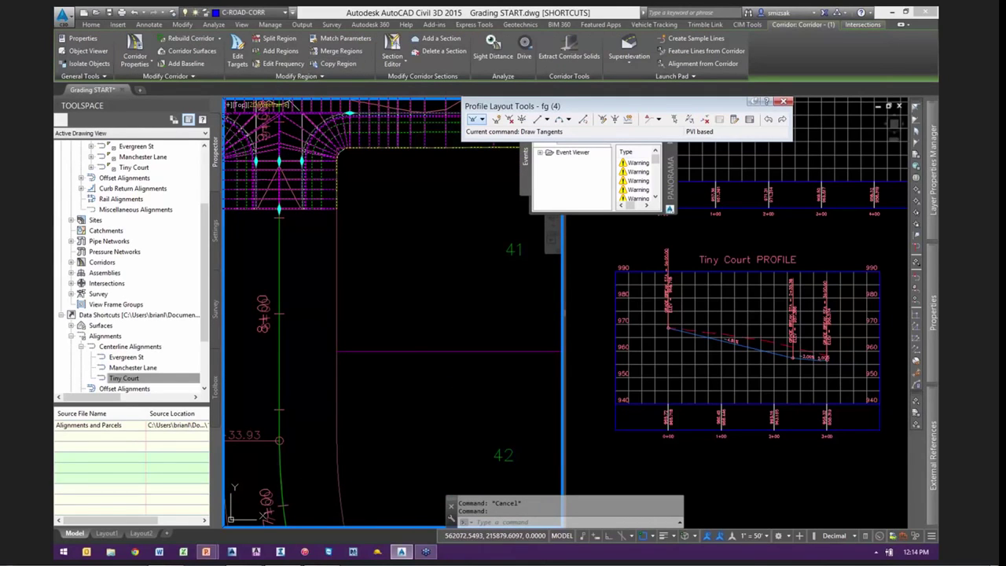
left_click(337, 63)
left_click(299, 183)
left_click(383, 197)
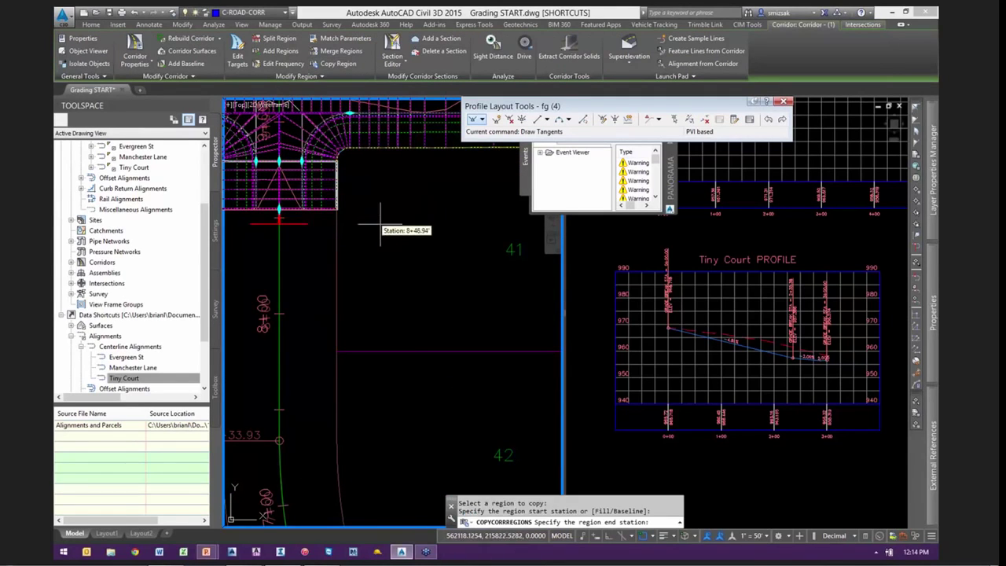
scroll(381, 226, "down", 4)
scroll(408, 433, "up", 4)
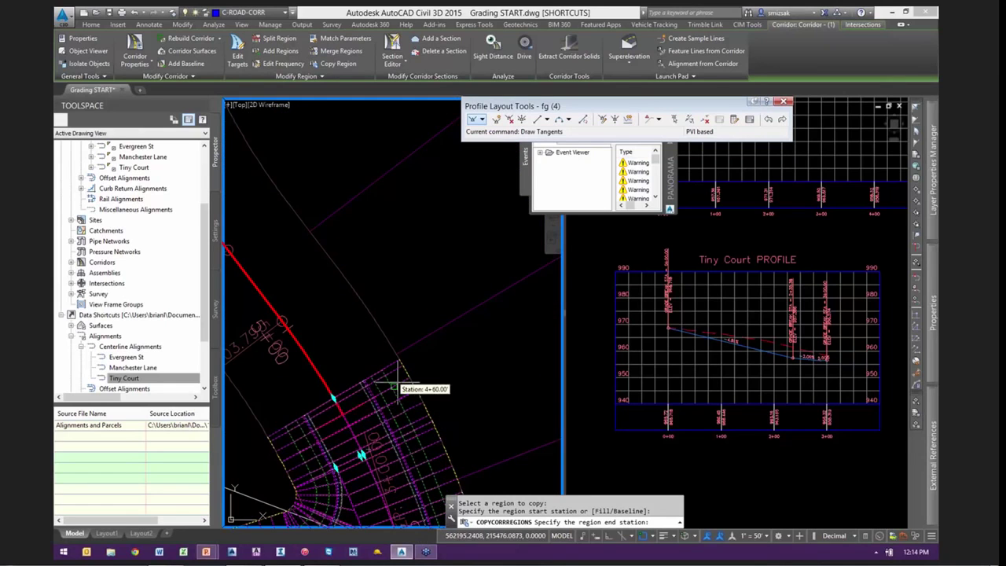
scroll(398, 385, "up", 3)
left_click(334, 385)
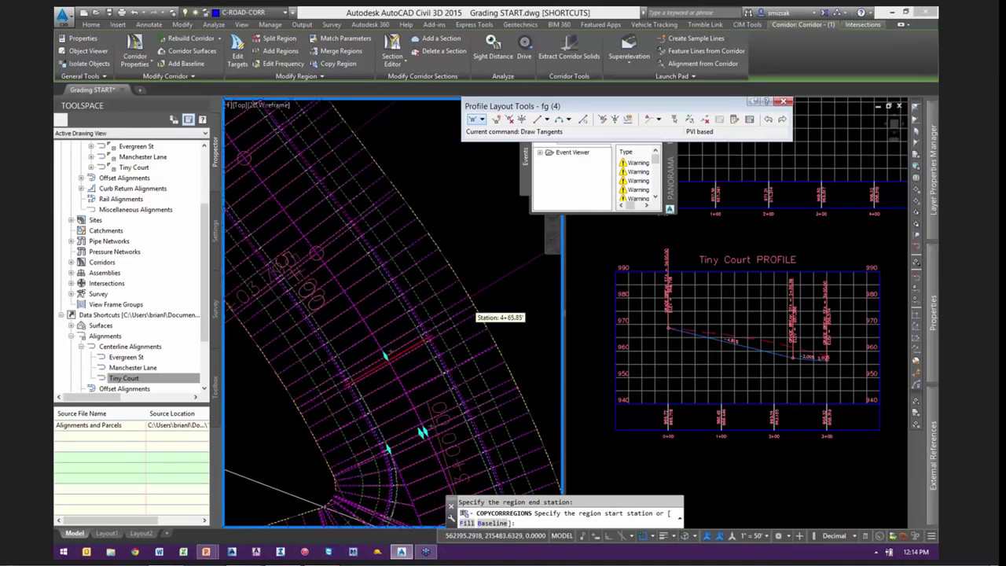
Copy the same region along Manchester Lane from south of the Tiny Court intersection, near station 3+32, to the southern Evergreen St intersection
scroll(474, 312, "down", 5)
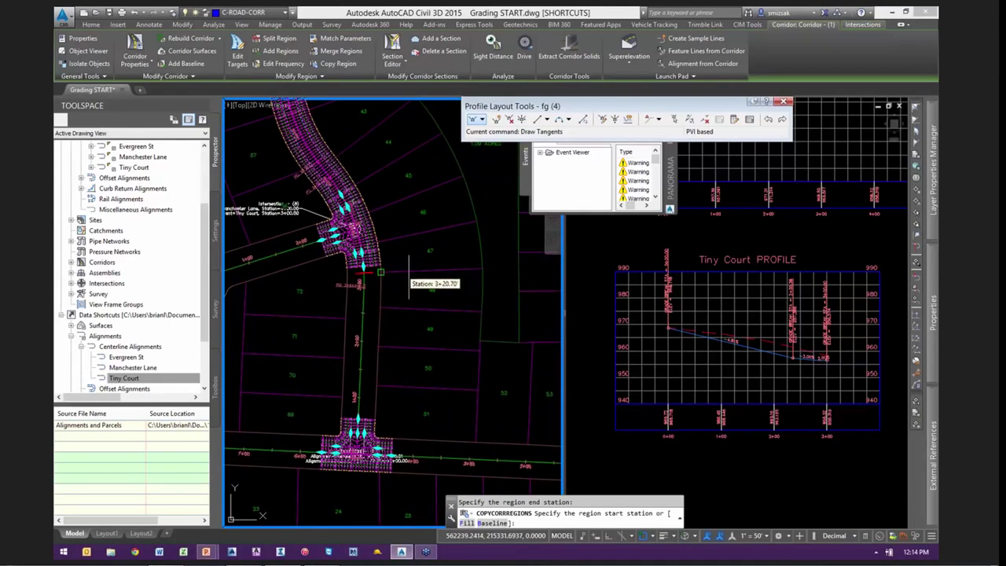
scroll(380, 275, "up", 4)
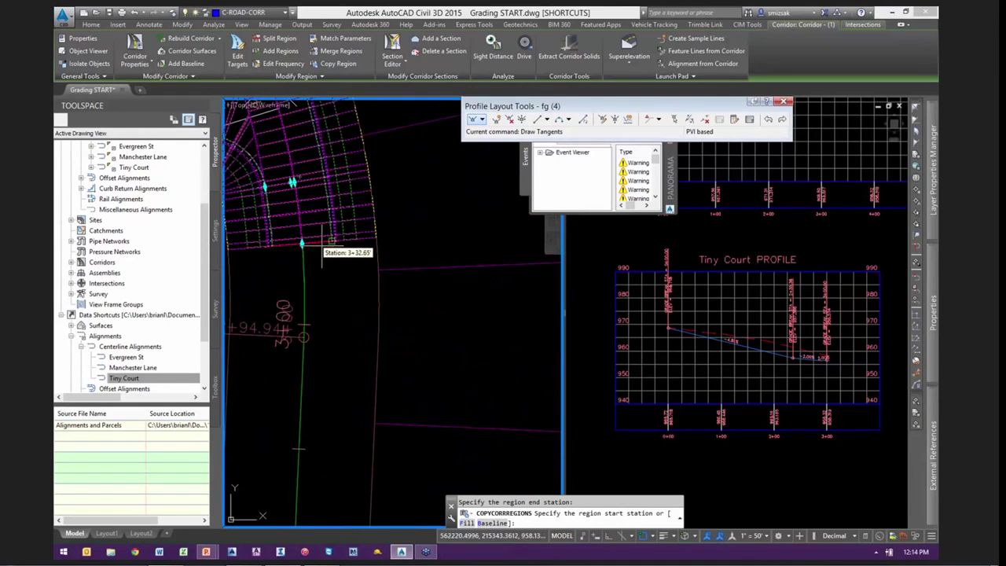
left_click(321, 244)
scroll(420, 260, "down", 4)
middle_click_drag(410, 444, 455, 296)
scroll(434, 376, "up", 2)
scroll(414, 377, "up", 5)
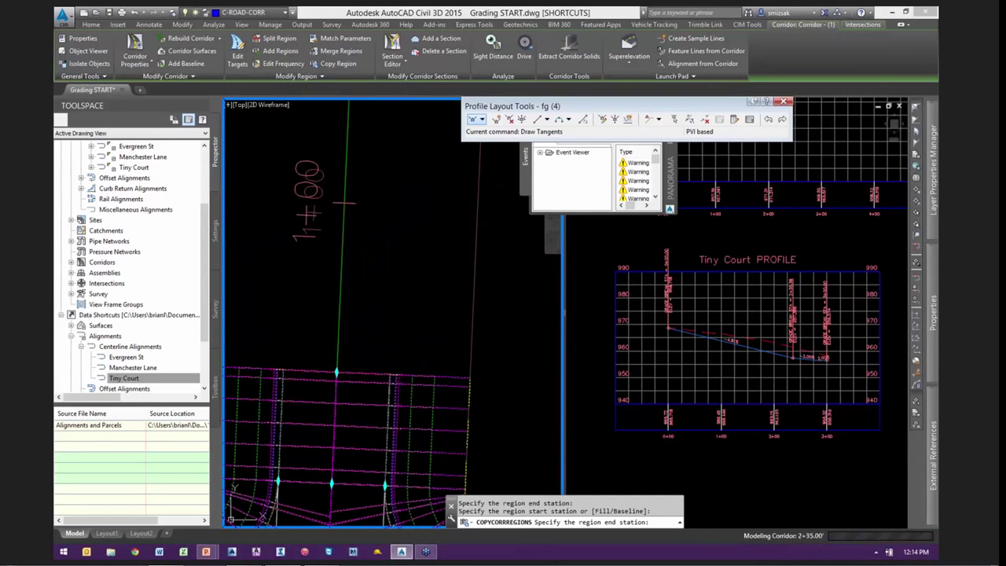
left_click(396, 378)
scroll(402, 322, "down", 2)
scroll(405, 324, "down", 4)
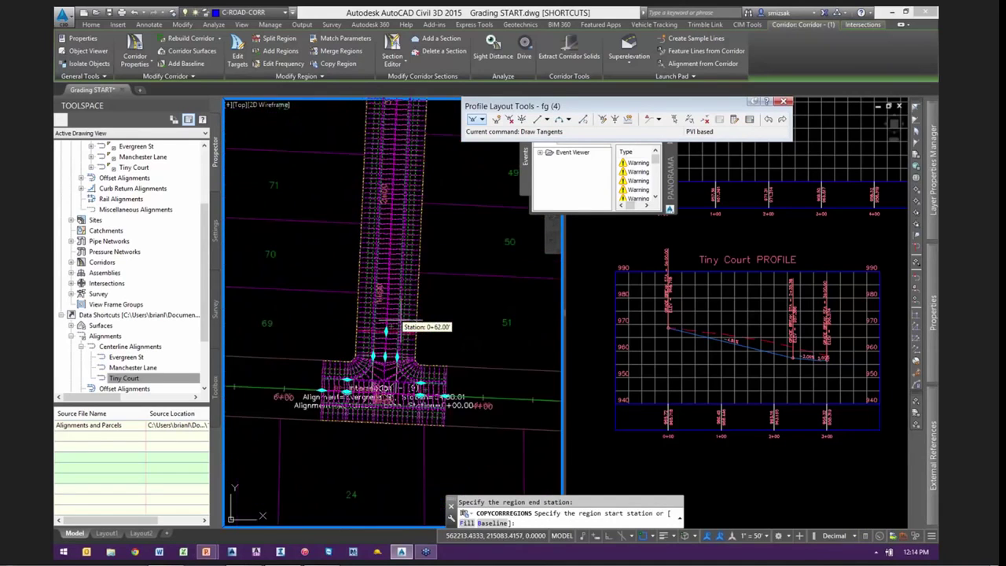
scroll(444, 328, "up", 2)
scroll(354, 345, "up", 5)
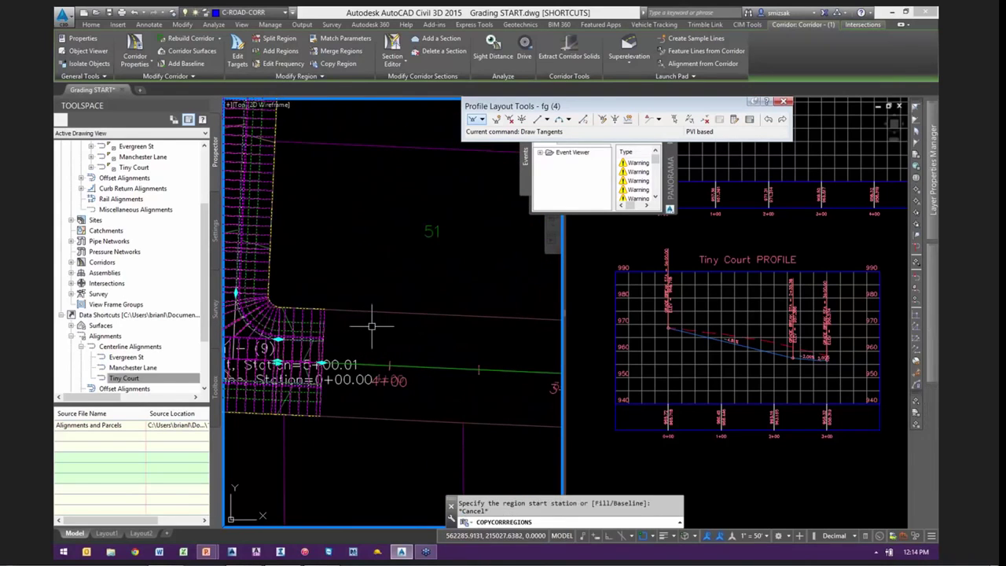
key("Escape")
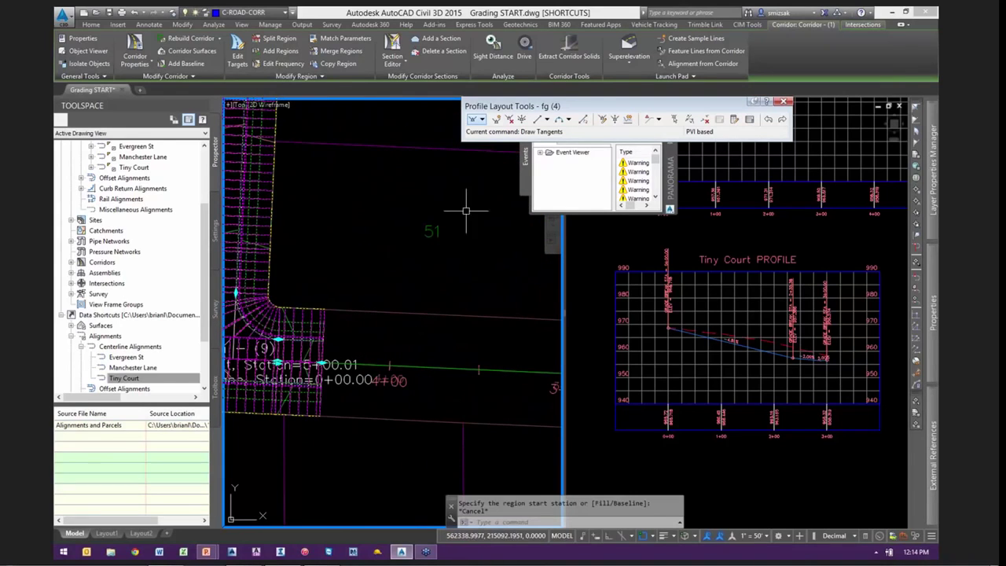
Copy the Evergreen St region Primary Road Full Section - (51) from the southern Manchester Lane intersection east to the County Road 18 curb returns
left_click(339, 64)
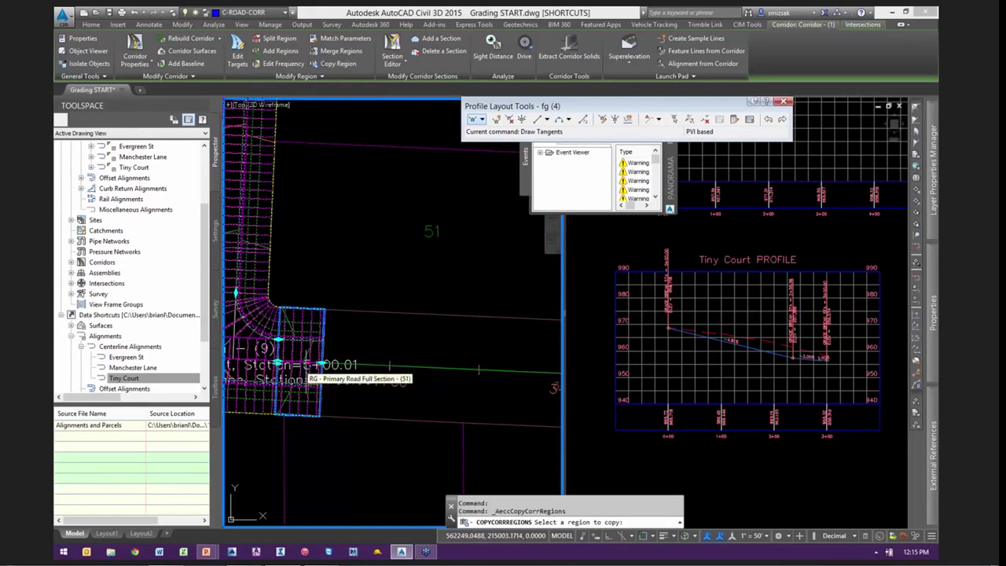
left_click(324, 310)
scroll(382, 325, "down", 5)
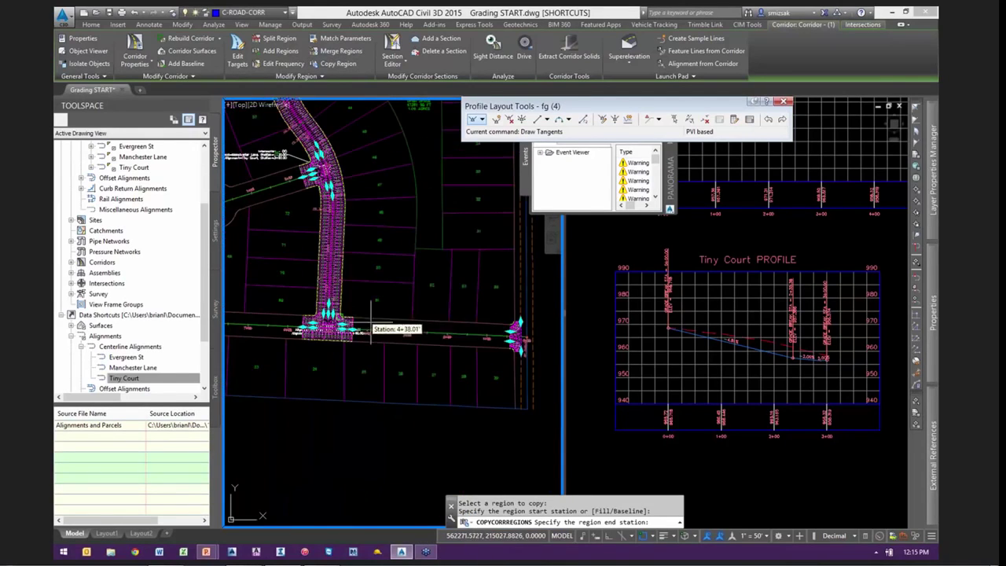
scroll(459, 323, "up", 5)
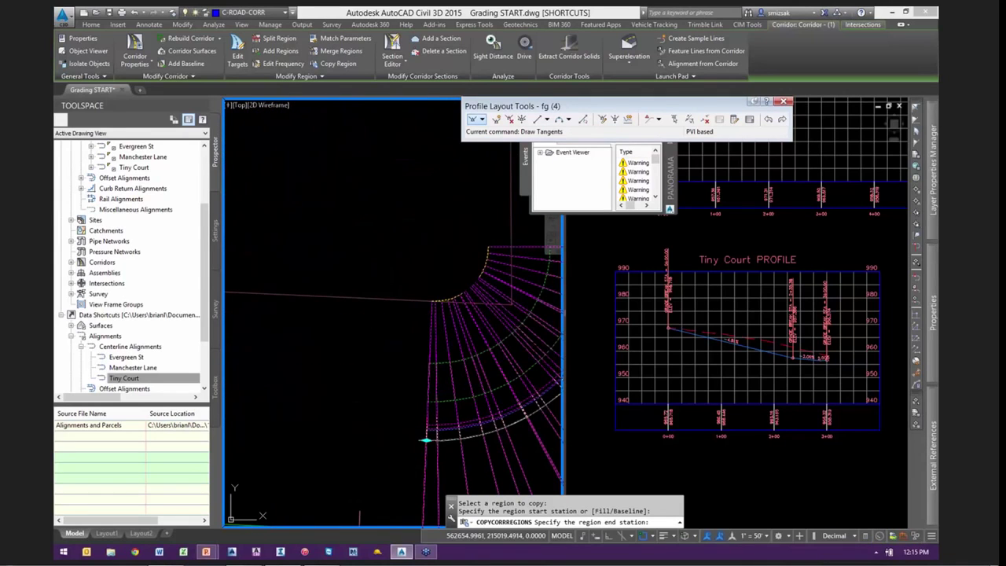
scroll(451, 346, "down", 5)
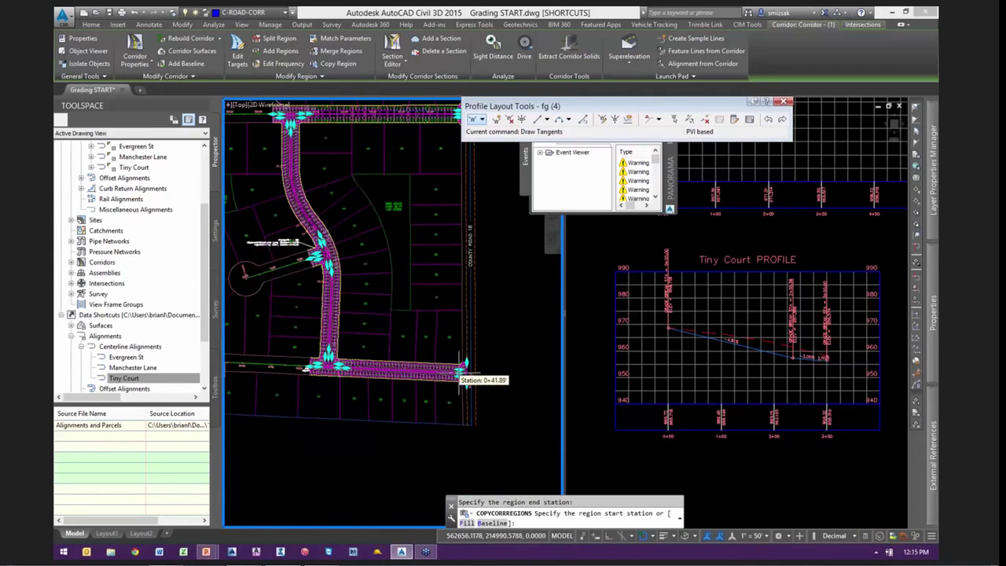
key("Escape")
key("Escape")
Match the northern Evergreen St full section region's parameters to the copied Manchester Lane regions and the southern Evergreen St region
scroll(331, 260, "up", 4)
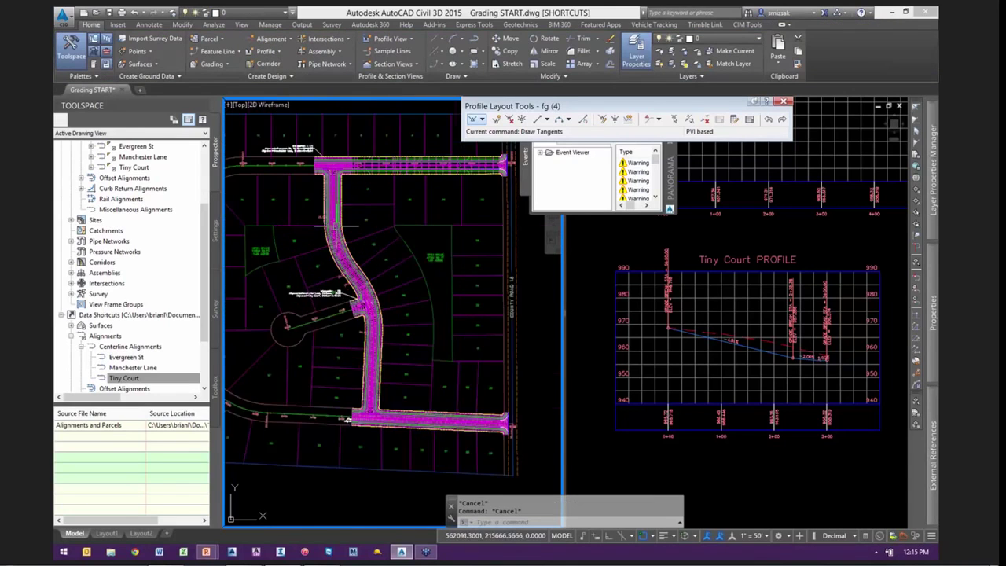
scroll(394, 206, "up", 5)
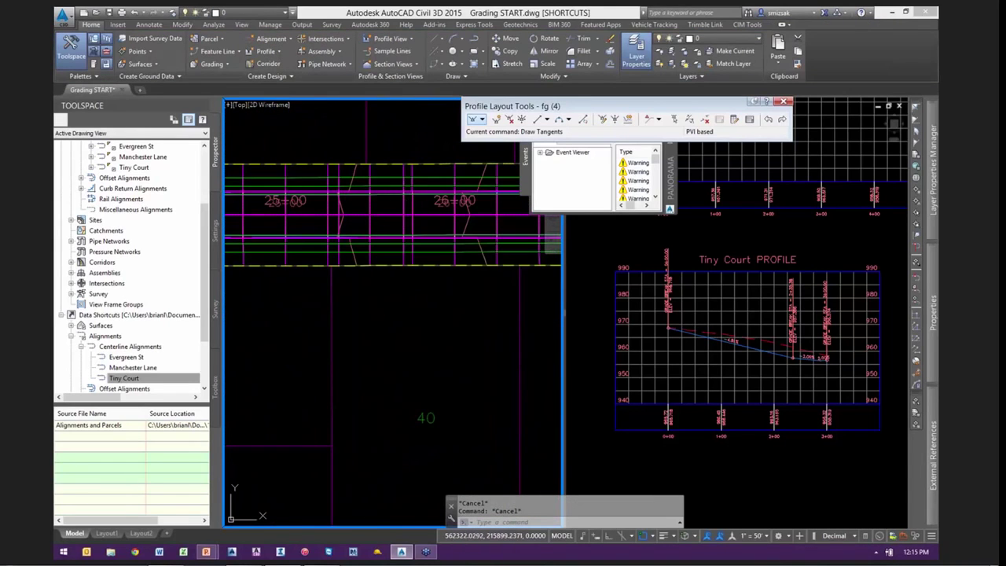
left_click(397, 206)
scroll(397, 206, "down", 4)
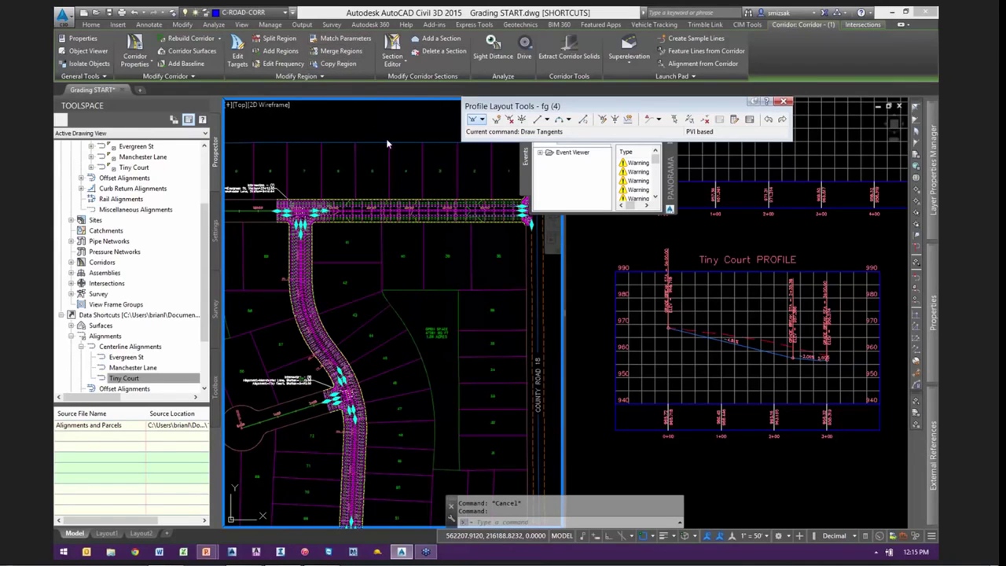
left_click(382, 202)
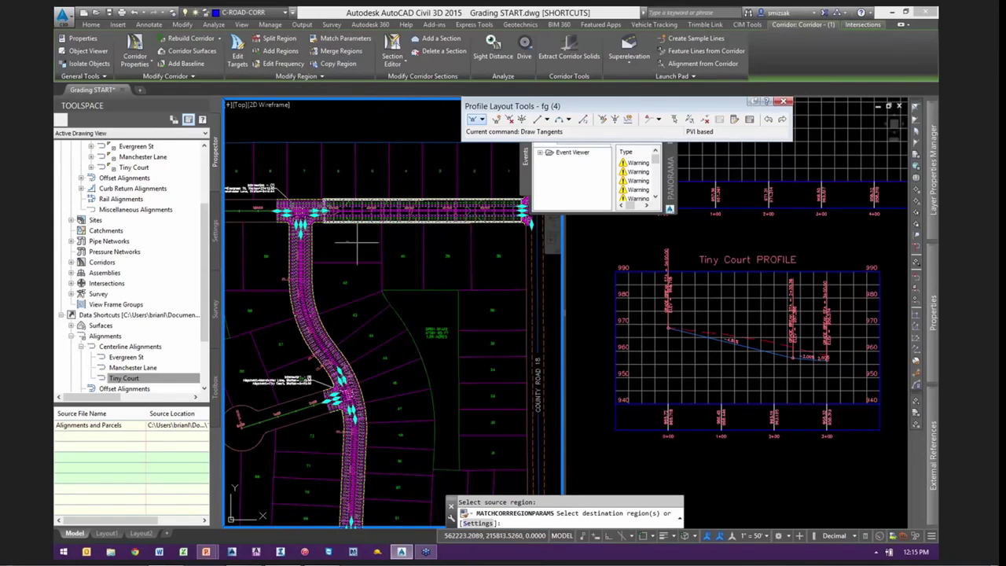
left_click(312, 279)
middle_click_drag(380, 356, 395, 195)
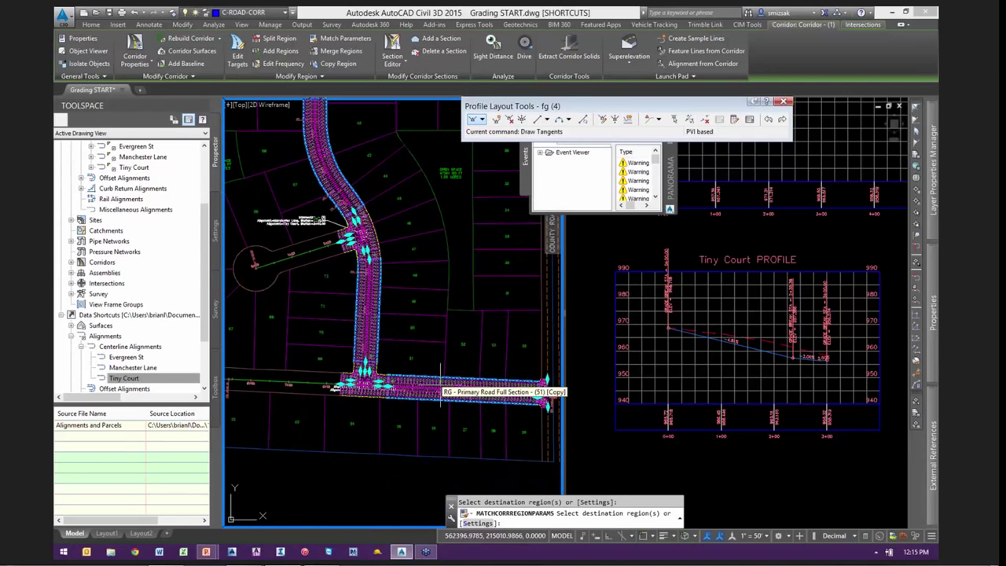
left_click(441, 392)
key("Return")
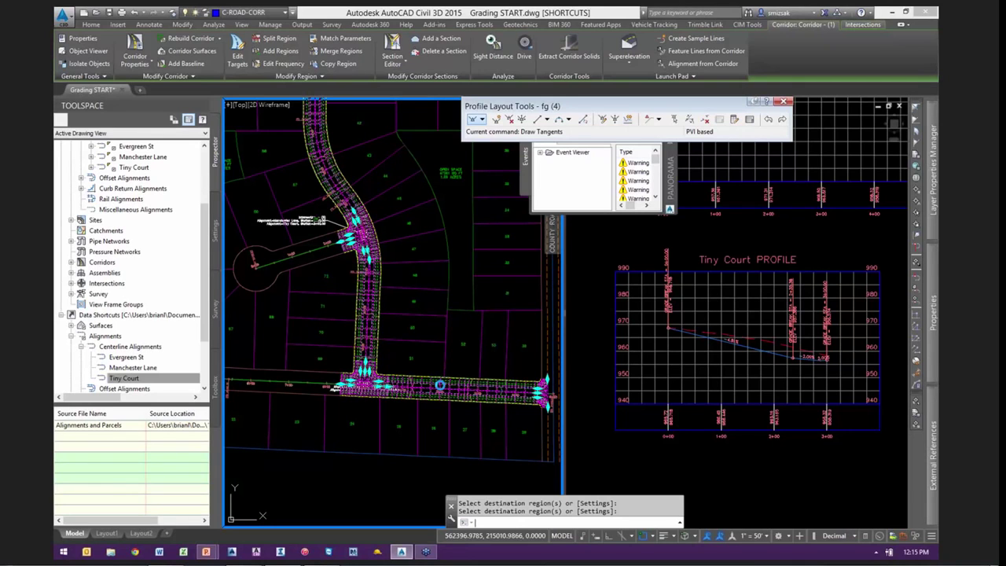
Inspect the matched corridor regions along Manchester Lane and both Evergreen St stretches, and clear the corridor selection
middle_click_drag(449, 143, 430, 215)
scroll(303, 159, "up", 5)
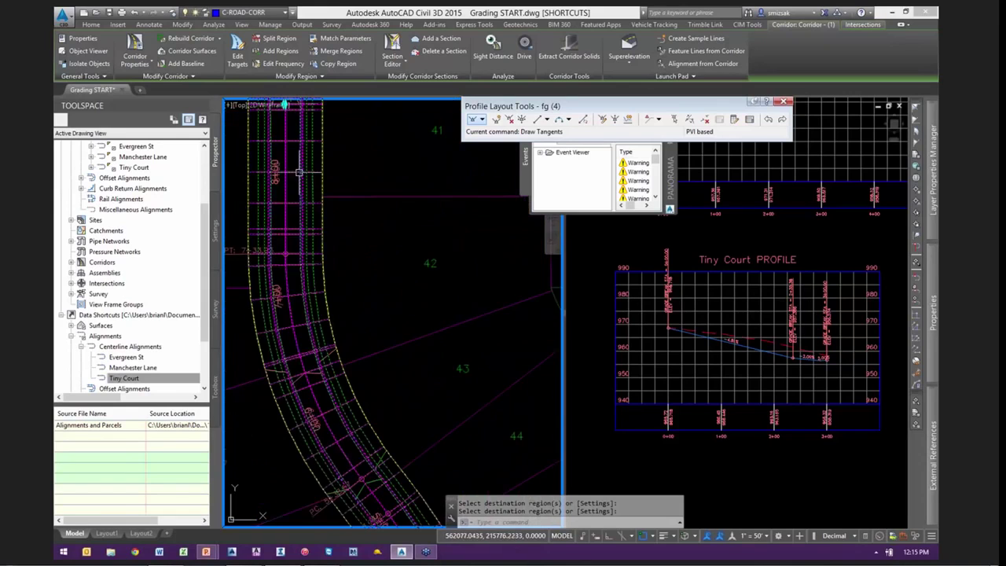
scroll(304, 316, "down", 10)
middle_click_drag(445, 360, 437, 224)
key("Escape")
key("Escape")
middle_click_drag(455, 308, 431, 381)
Close the event viewer and profile layout tools, and widen the plan viewport to fill the drawing area
mouse_move(670, 146)
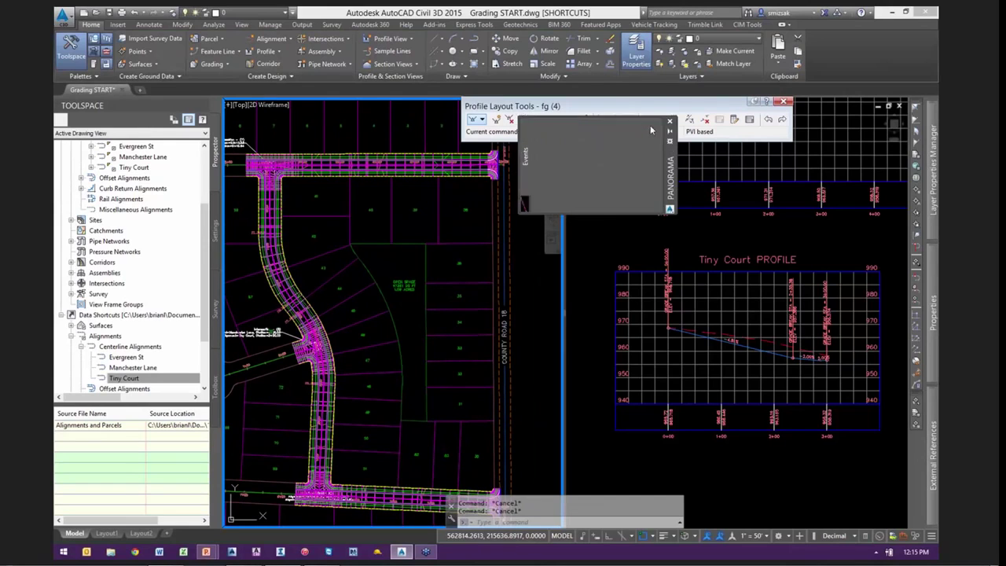
left_click(784, 101)
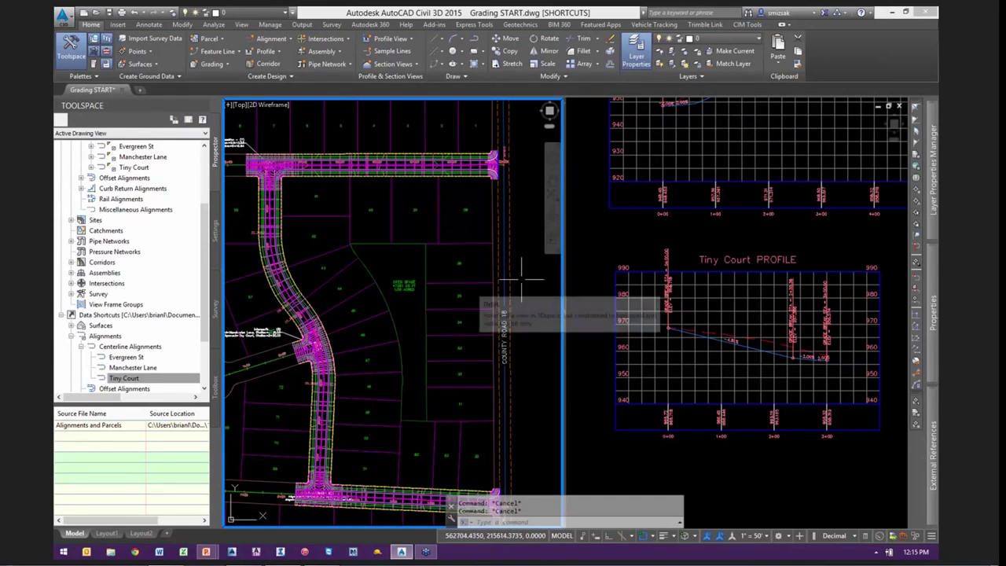
mouse_move(565, 313)
left_mouse_down()
mouse_move(663, 316)
mouse_move(470, 310)
mouse_move(797, 326)
mouse_move(896, 316)
left_mouse_up()
Review the combined corridor in plan, from the southern Evergreen St stretch to the northern Evergreen St and Manchester Lane intersection
scroll(597, 309, "down", 8)
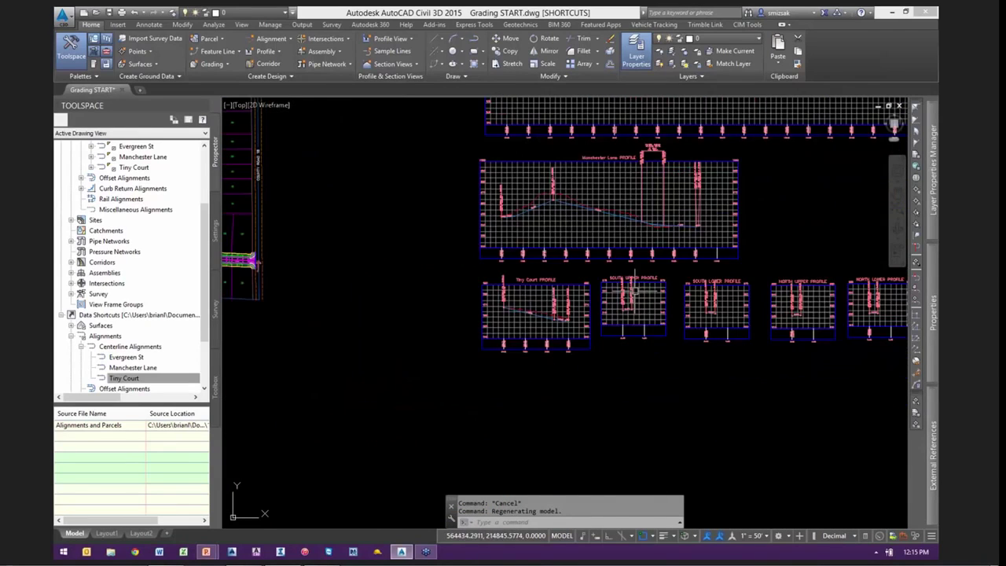
key("Escape")
scroll(543, 291, "up", 6)
scroll(549, 301, "up", 6)
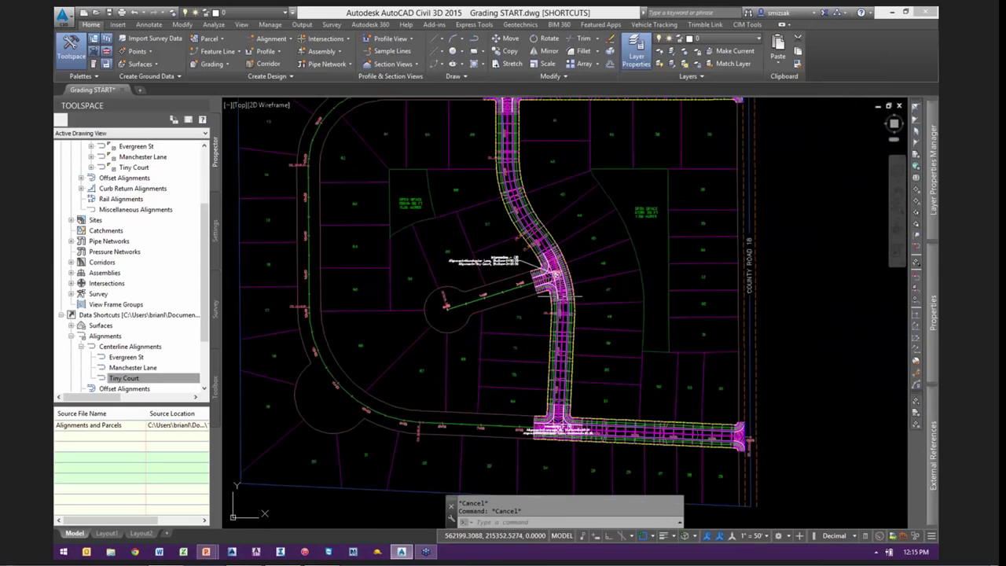
scroll(646, 218, "down", 2)
middle_click_drag(675, 209, 496, 325)
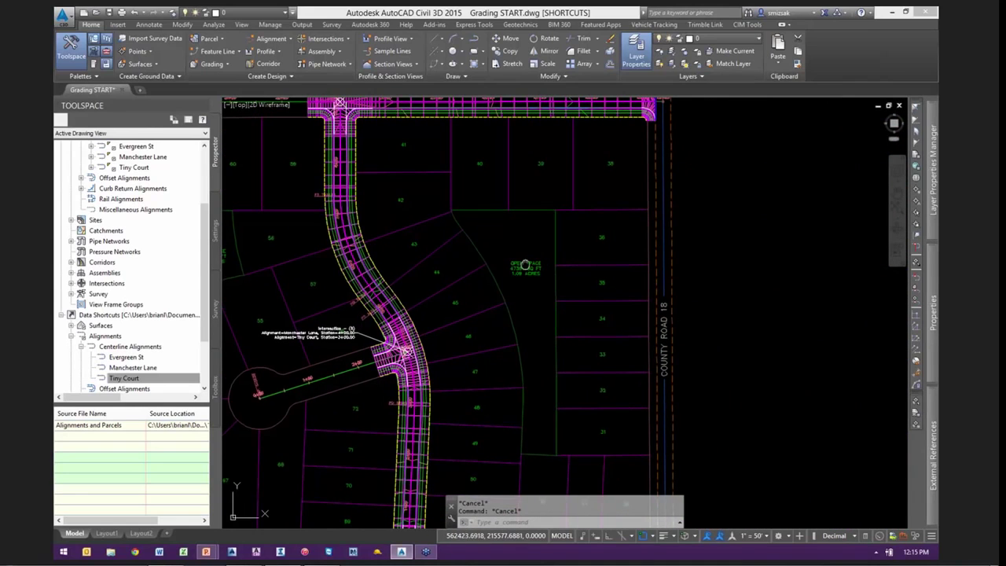
middle_click_drag(526, 266, 490, 307)
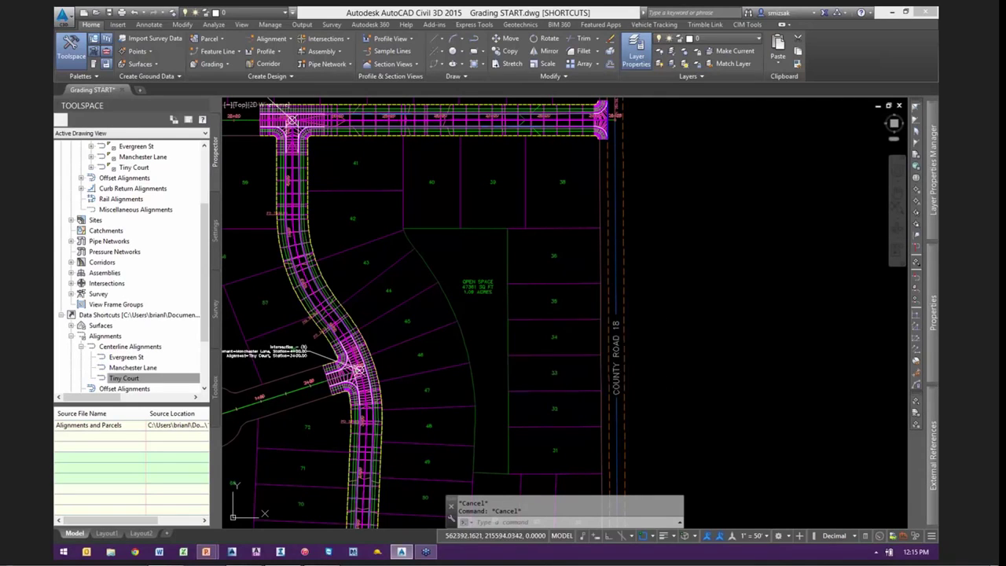
middle_click_drag(360, 212, 438, 224)
scroll(377, 198, "up", 2)
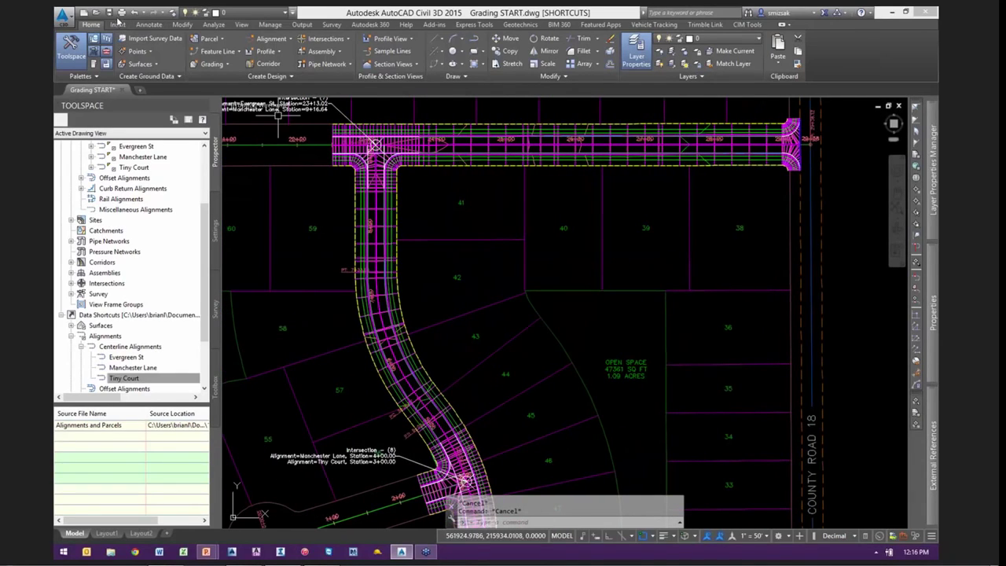
Thaw the _BLDG-PADS layer to display the building pad lines on the lots
type("la")
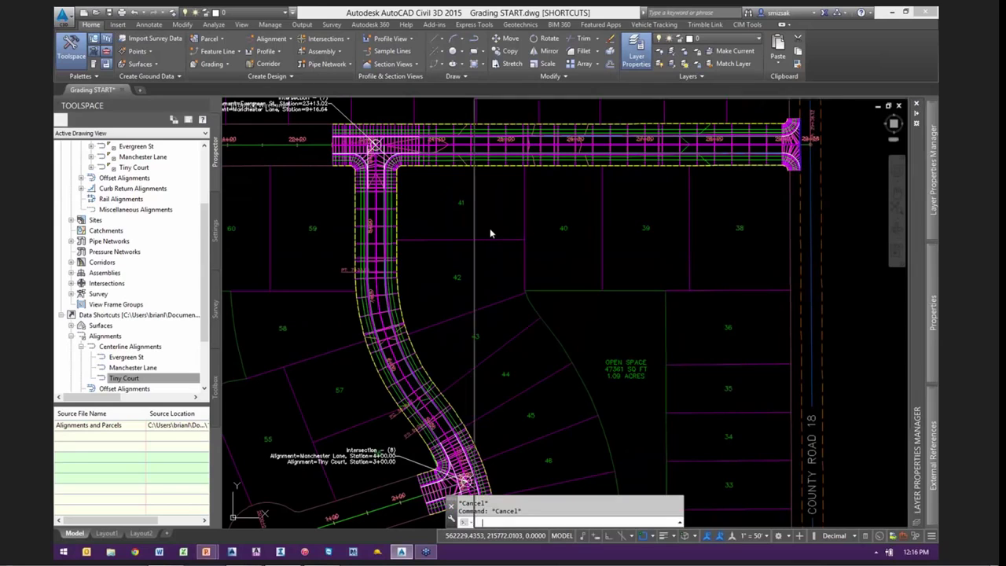
key("Return")
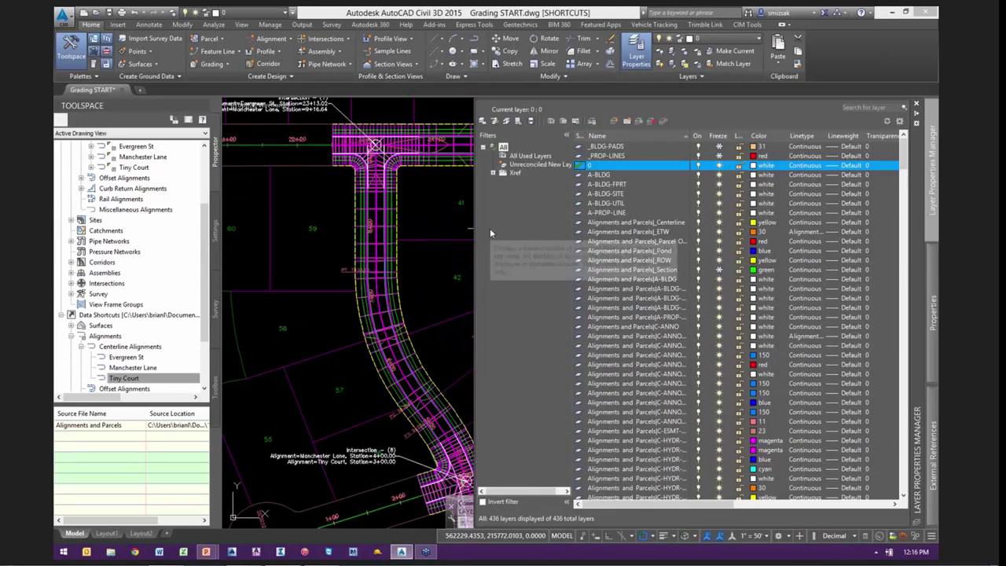
left_click(619, 147)
left_click(718, 155)
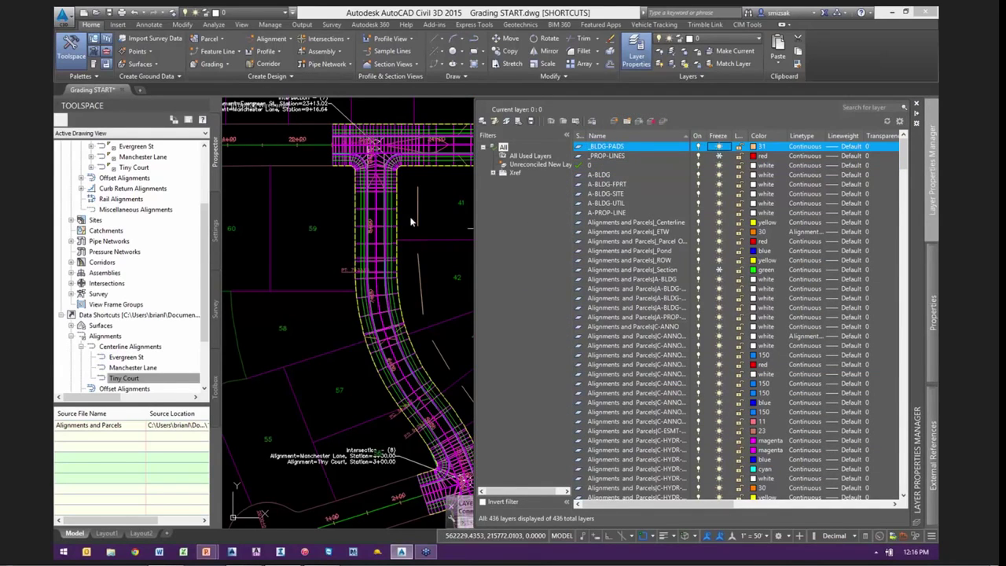
mouse_move(420, 232)
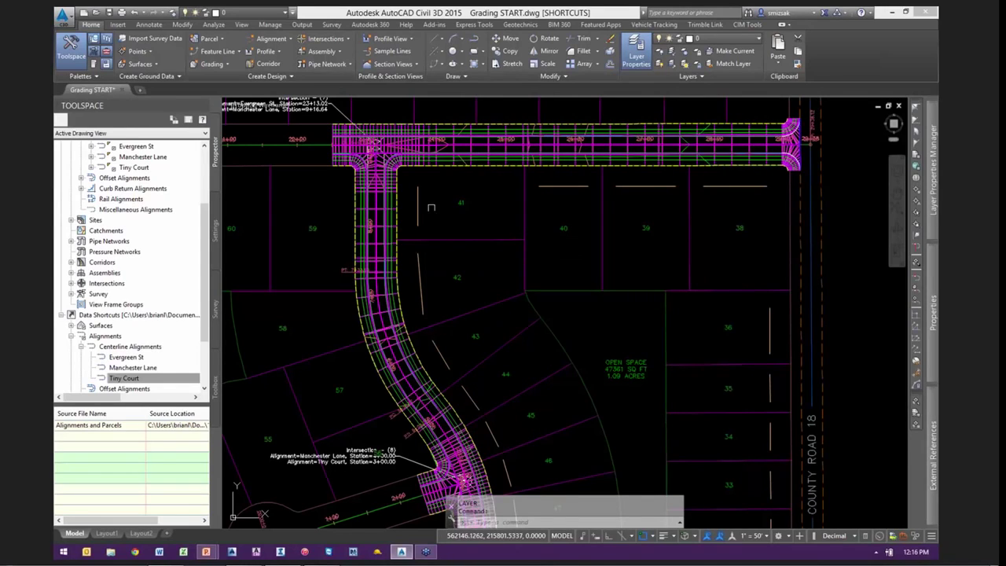
Examine the building pad line on lot 41 beside Manchester Lane and its position relative to the corridor
scroll(430, 206, "up", 3)
middle_click_drag(431, 206, 412, 271)
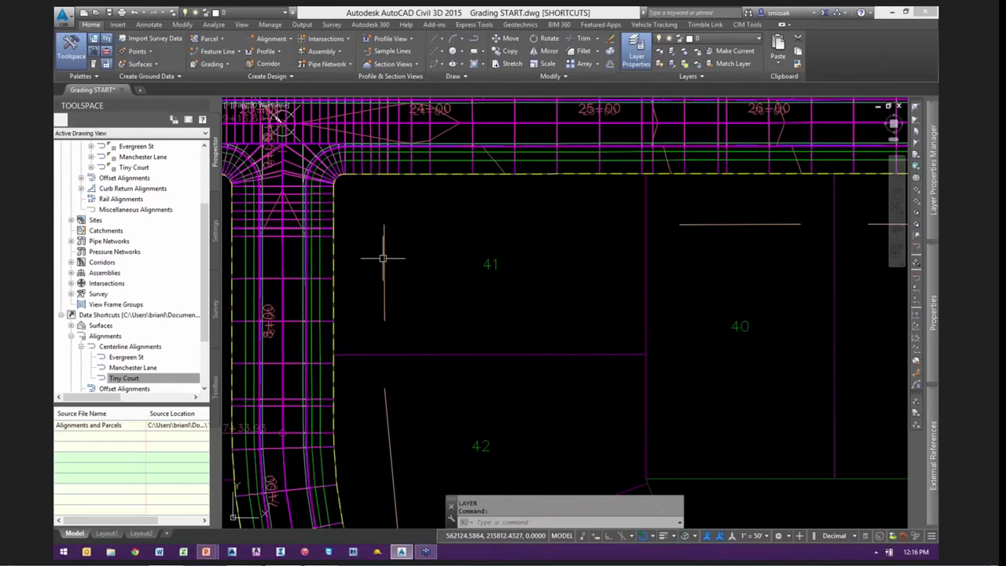
scroll(427, 254, "down", 1)
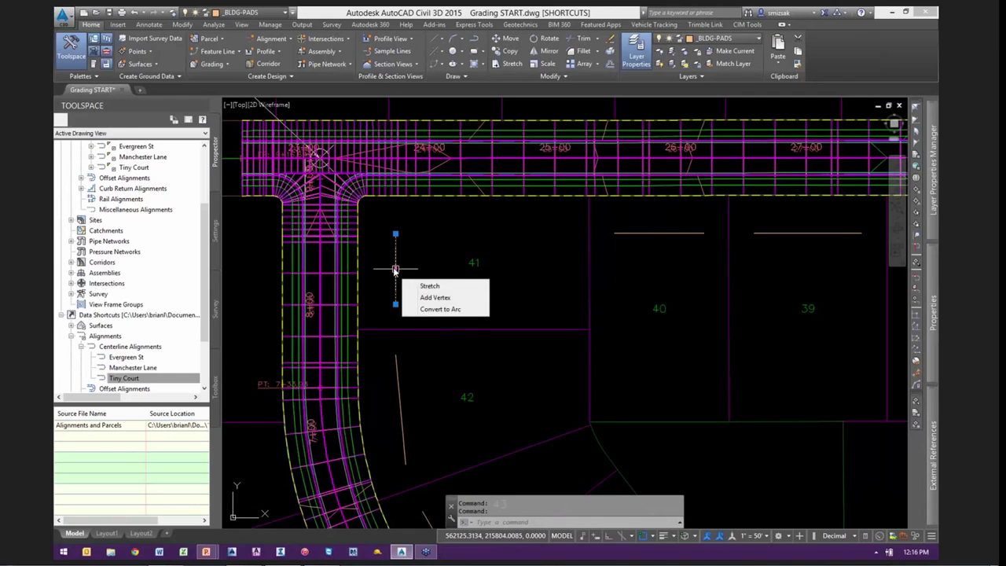
middle_click_drag(457, 295, 470, 256)
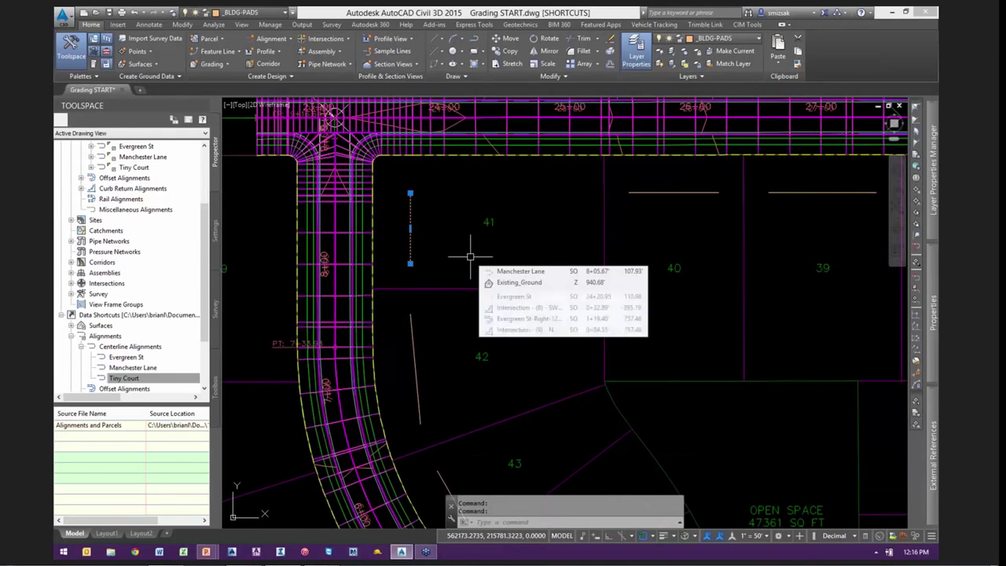
scroll(480, 269, "down", 1)
mouse_move(506, 316)
middle_mouse_down()
mouse_move(518, 243)
mouse_move(480, 285)
middle_mouse_up()
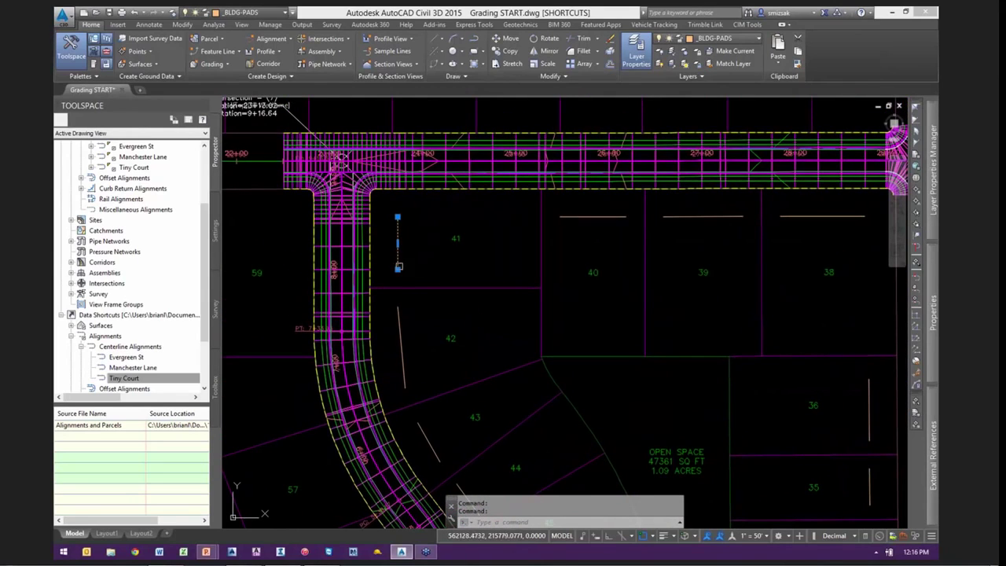
mouse_move(403, 250)
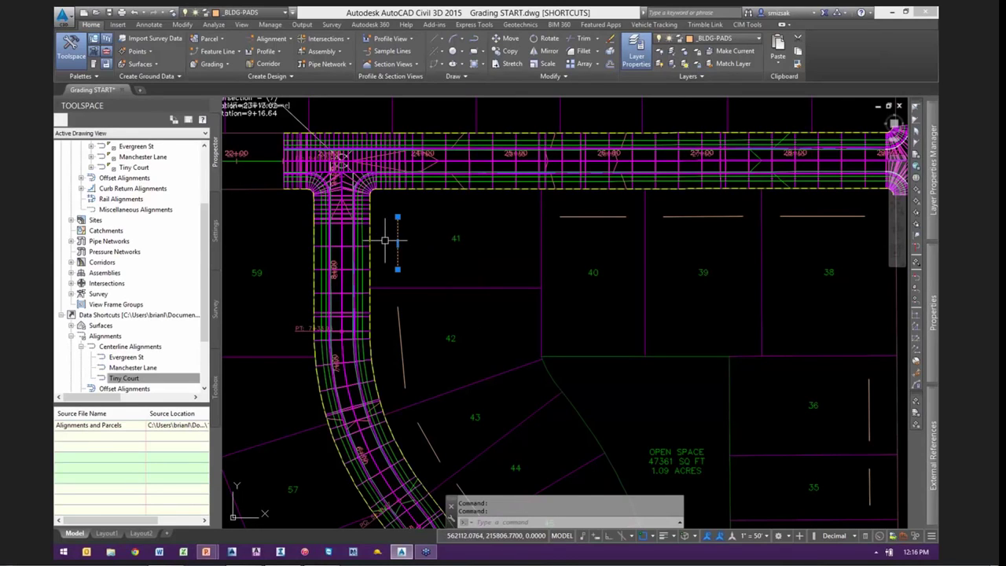
Compare the pad lines on lots 40 and 39 with the one on lot 41, and clear the selection
scroll(424, 247, "up", 3)
mouse_move(435, 253)
middle_mouse_down()
mouse_move(434, 289)
mouse_move(421, 278)
mouse_move(337, 282)
middle_mouse_up()
scroll(407, 289, "up", 1)
scroll(383, 281, "down", 2)
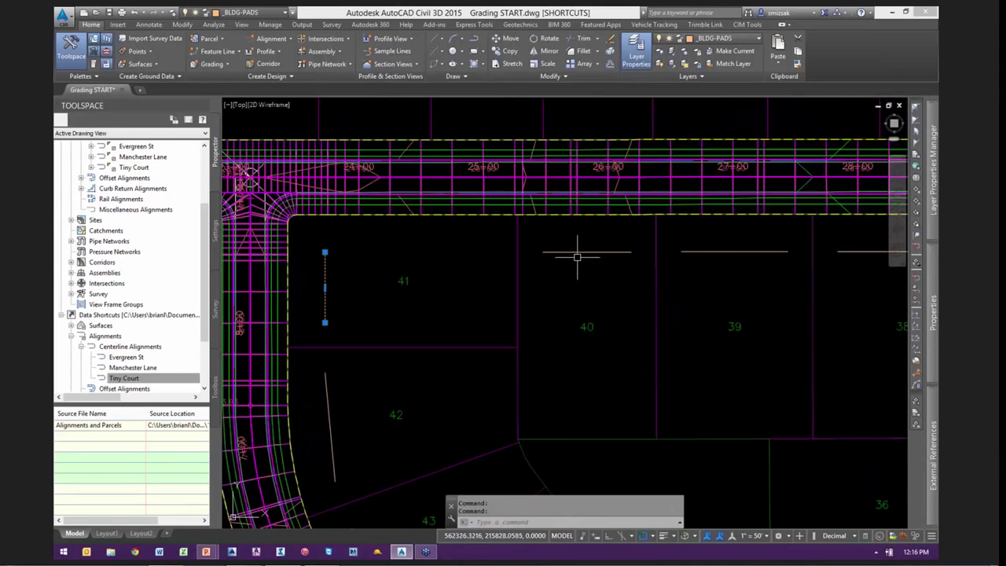
scroll(591, 237, "up", 1)
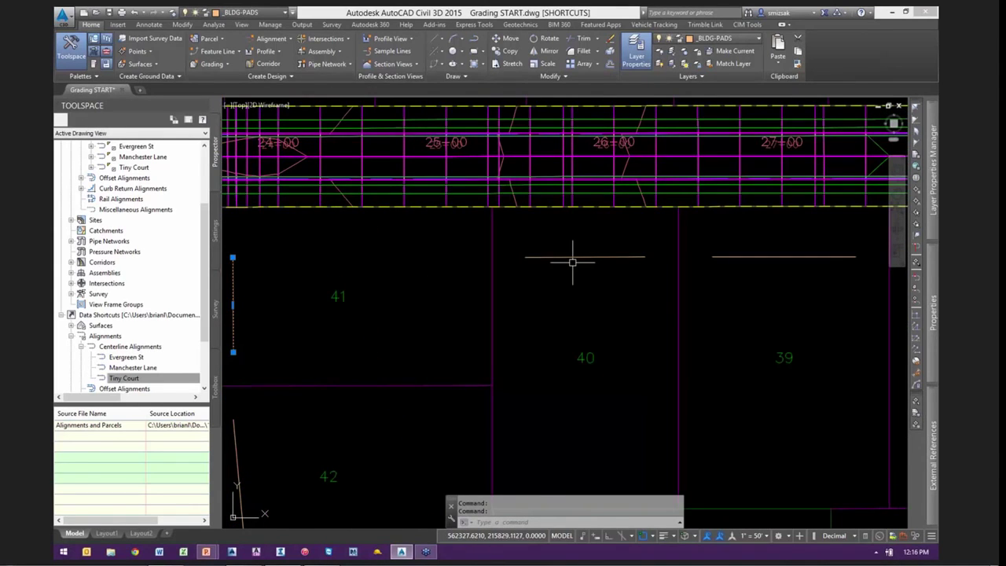
scroll(572, 263, "down", 2)
middle_click_drag(460, 315, 410, 303)
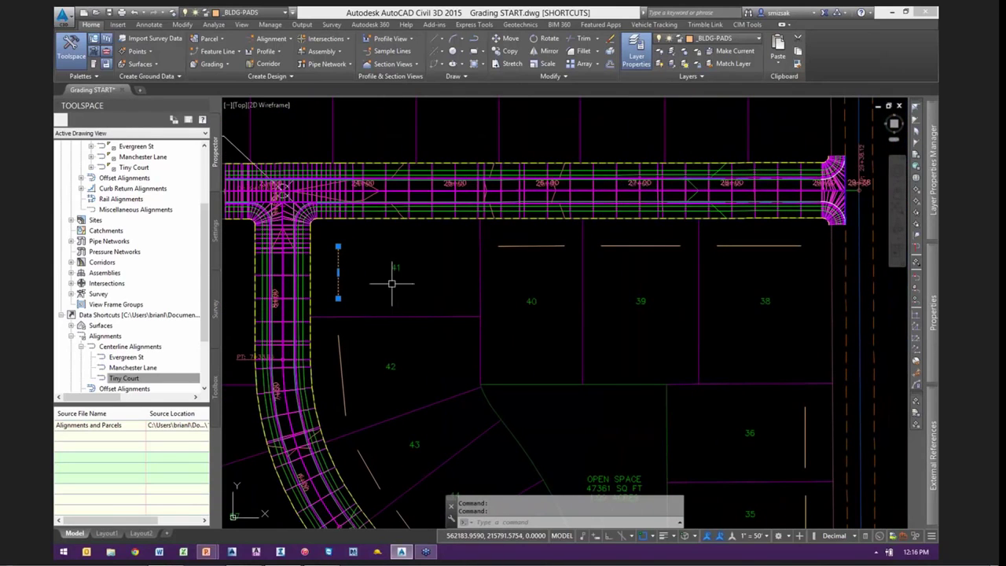
key("Escape")
key("Escape")
Check lot 41's pad line again by selecting it and viewing it up close against Manchester Lane
middle_click_drag(390, 277, 434, 264)
scroll(359, 225, "up", 1)
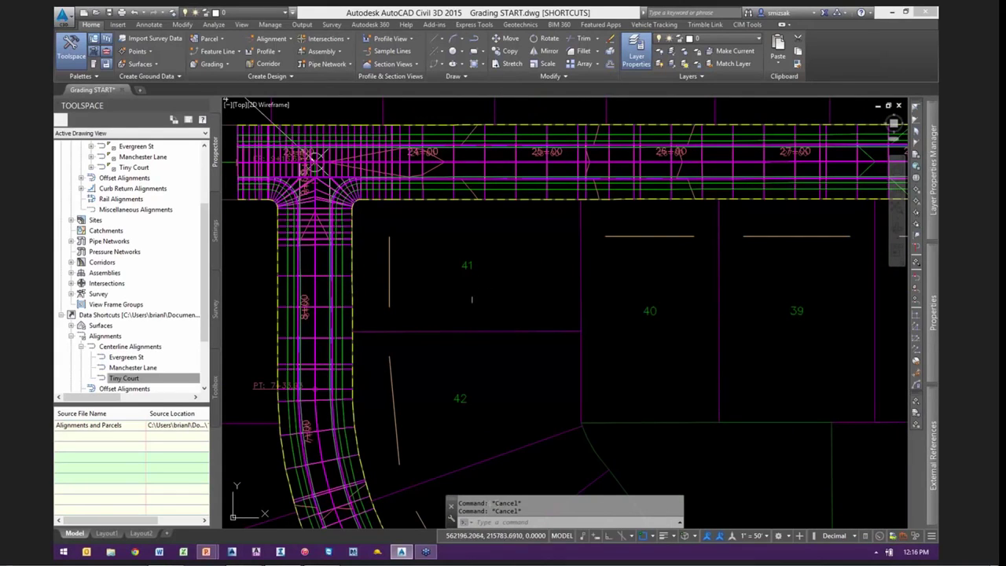
left_click(390, 263)
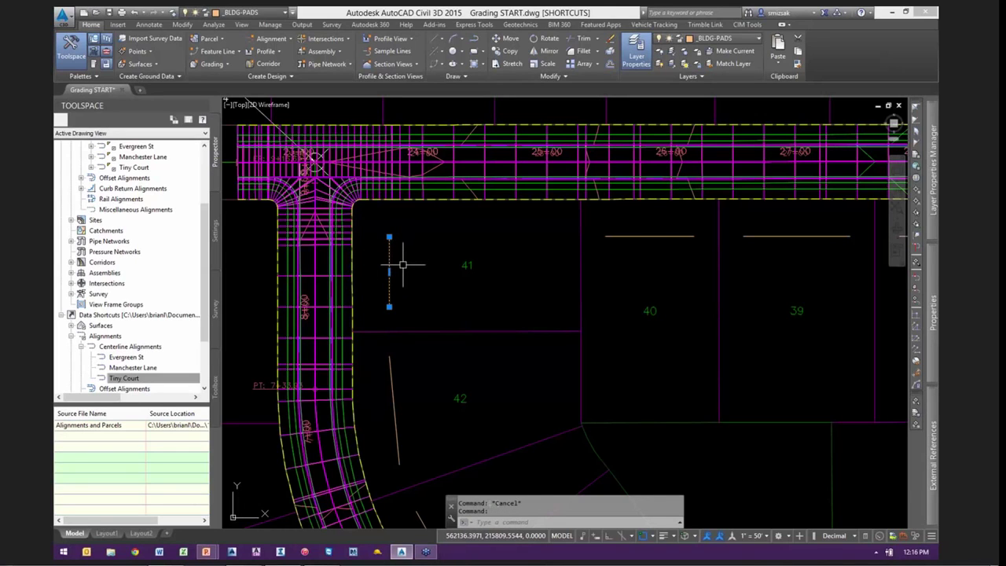
scroll(386, 271, "up", 3)
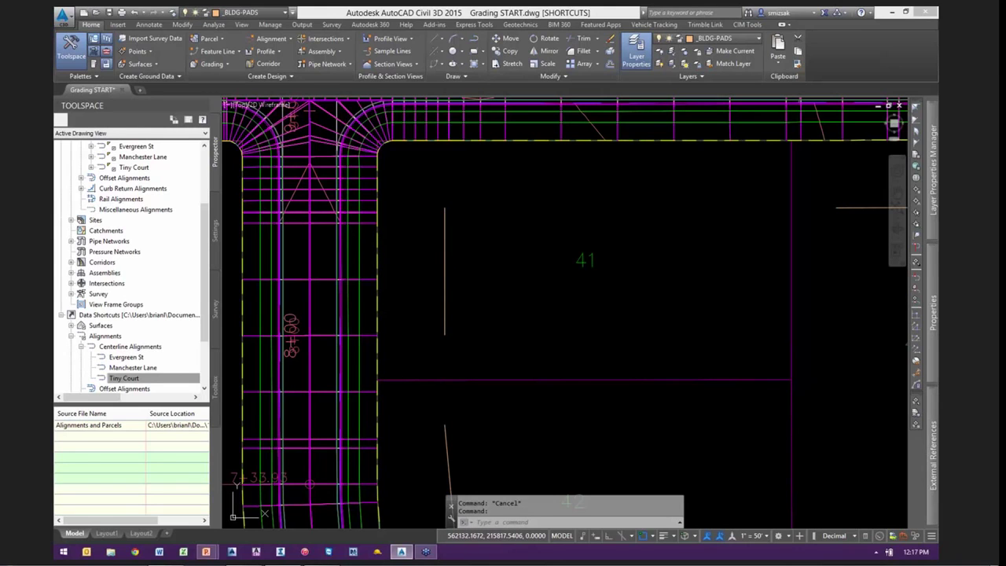
left_click(472, 239)
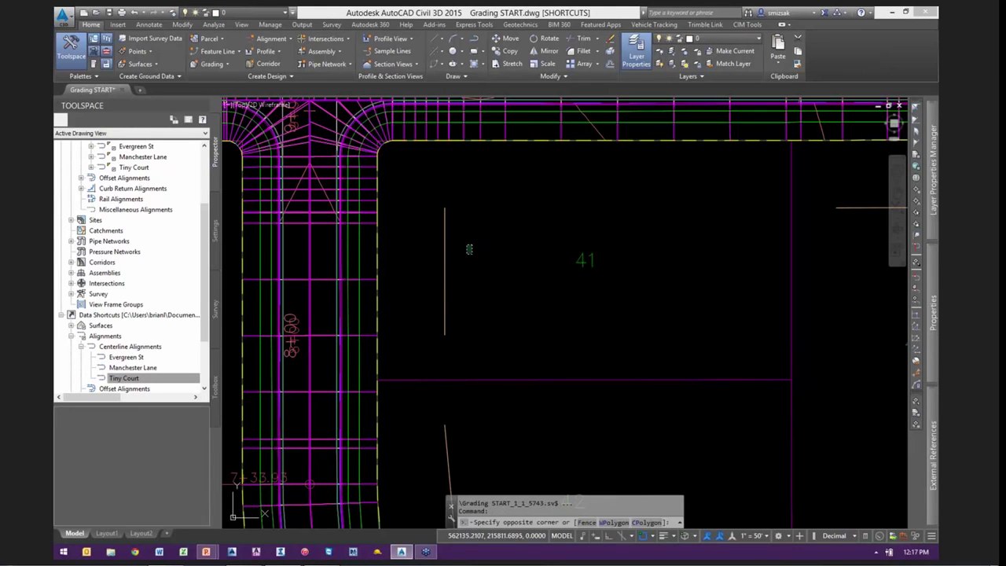
key("Escape")
key("Escape")
Inspect the PAD ELEVATION (TEMP) subassemblies at the outer ends of the two lowest full section assemblies
scroll(427, 298, "down", 7)
scroll(426, 299, "down", 5)
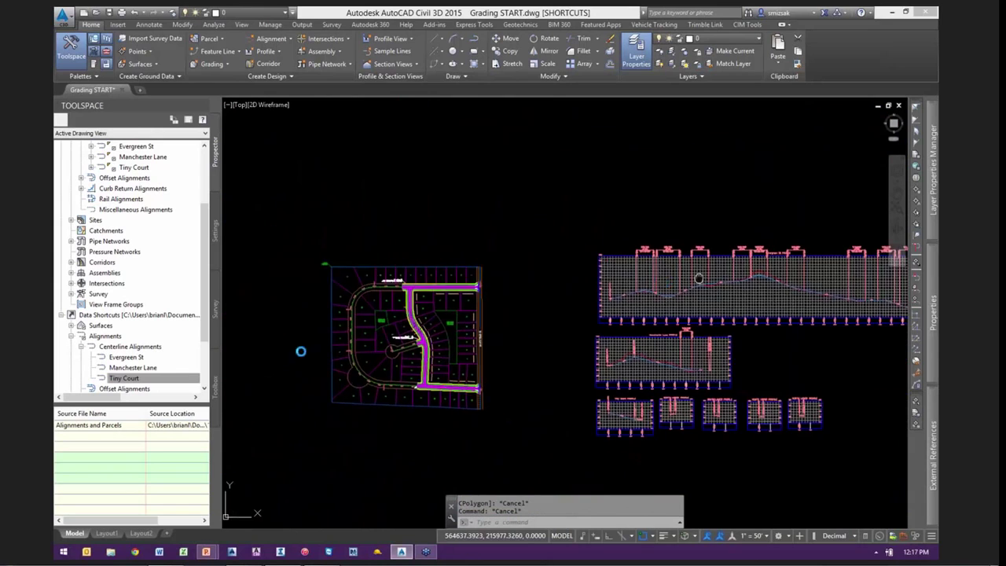
scroll(550, 319, "up", 6)
scroll(531, 329, "up", 8)
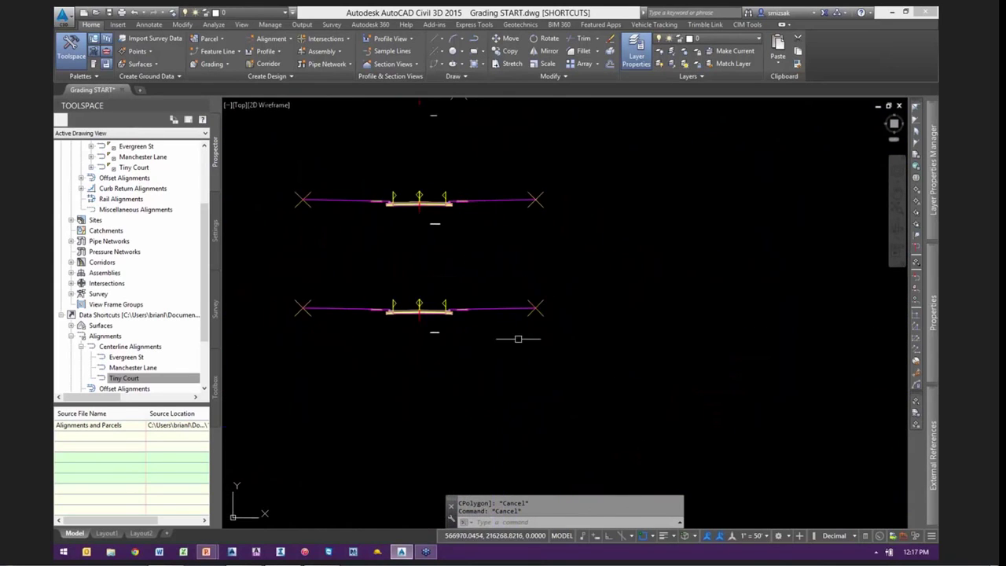
left_click(595, 344)
left_click(518, 173)
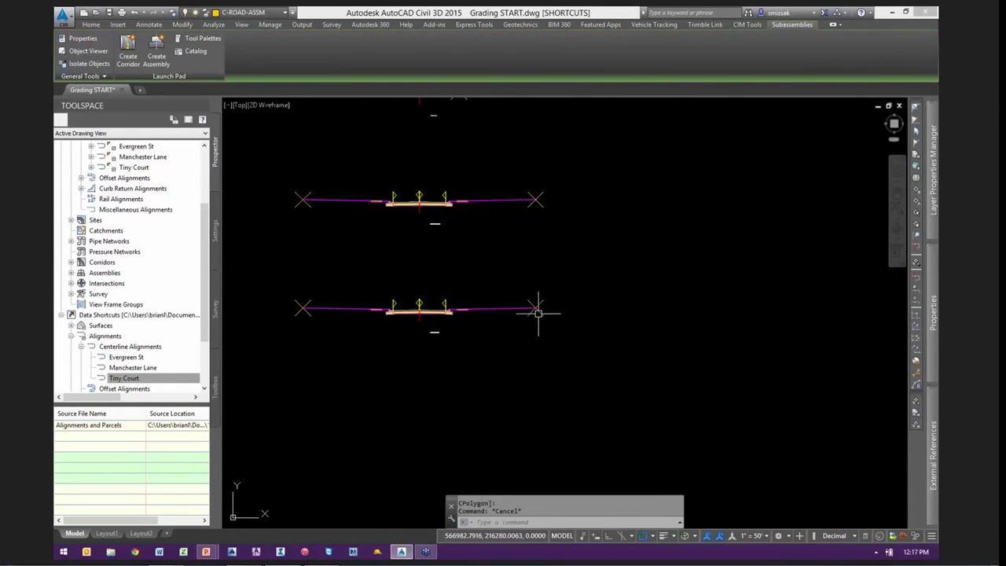
left_click(512, 280)
left_click(566, 310)
left_click(512, 162)
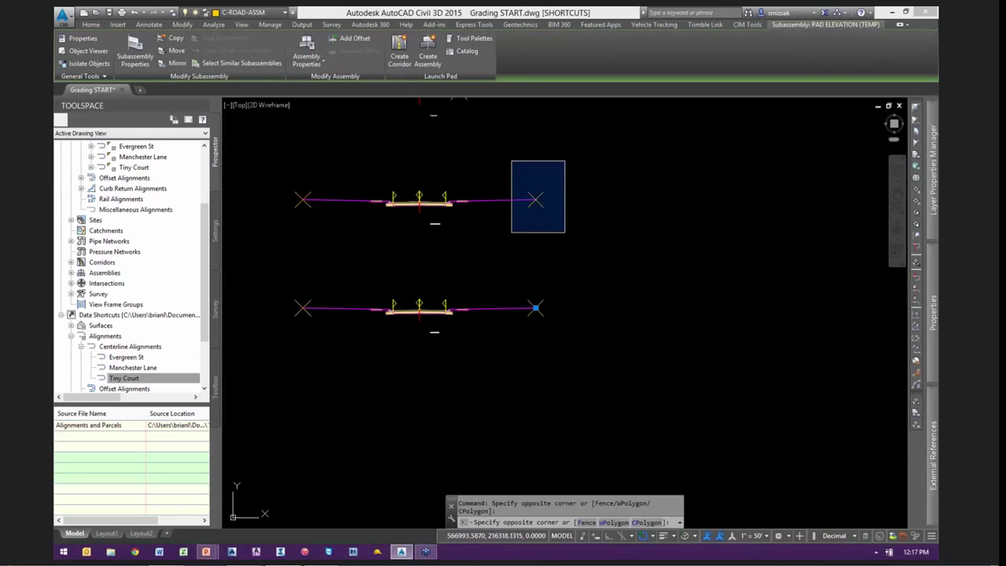
key("Escape")
scroll(610, 363, "down", 3)
right_click(631, 276)
key("Escape")
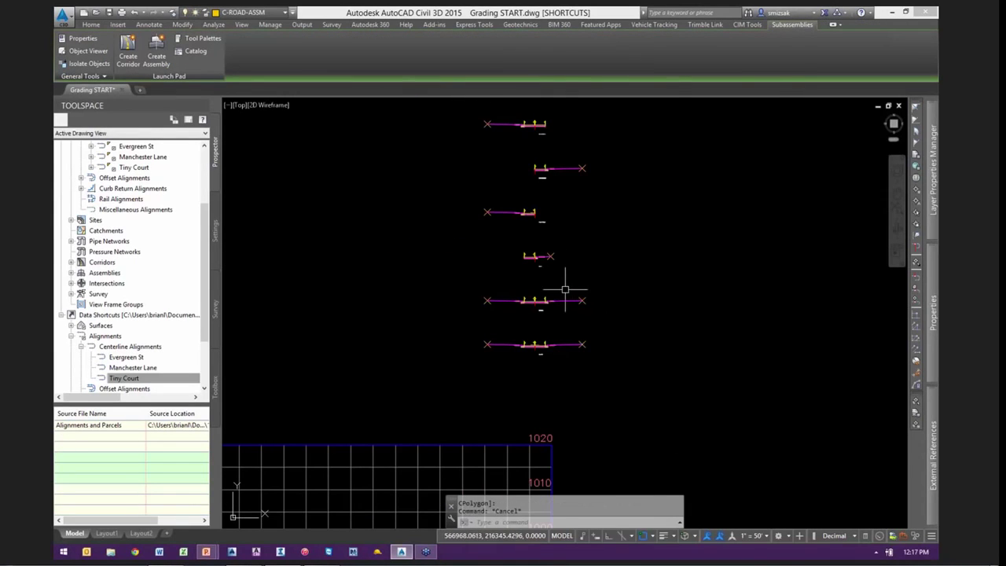
Select the similar right-side PAD ELEVATION (TEMP) subassemblies, excluding the one on the short half section, and display their properties
left_click(565, 289)
left_click(605, 314)
right_click(631, 294)
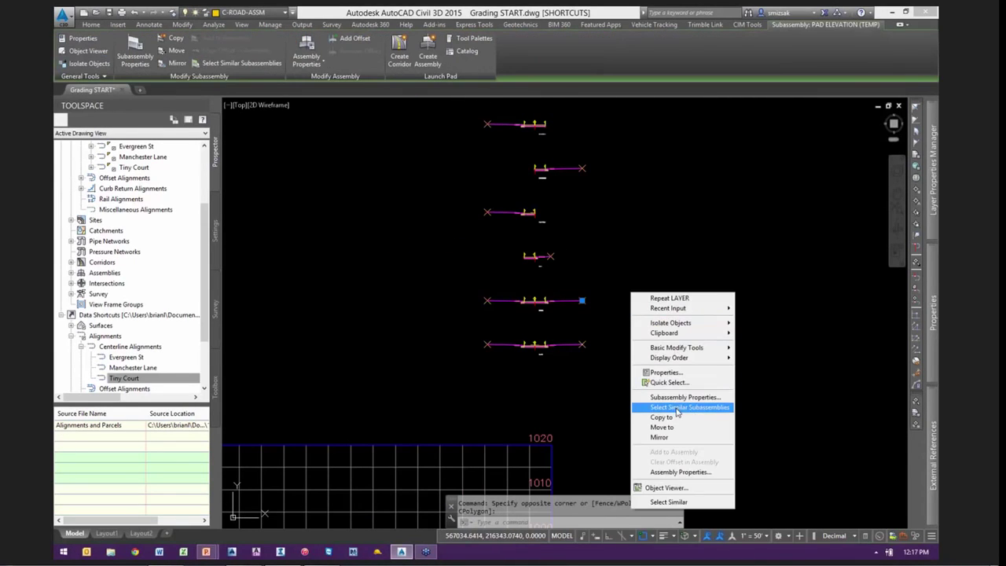
left_click(678, 407)
scroll(534, 243, "up", 5)
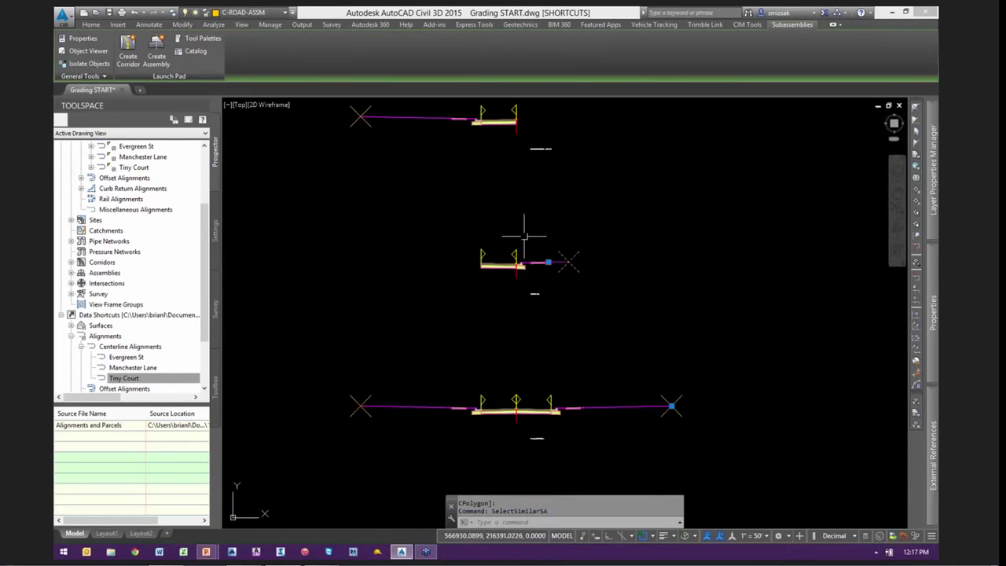
left_click(603, 281)
scroll(639, 332, "down", 5)
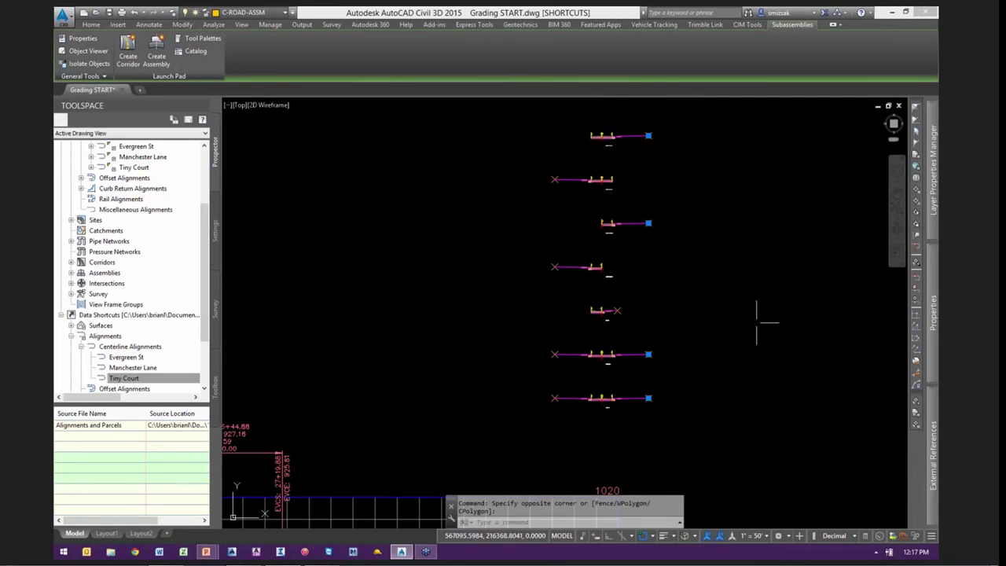
mouse_move(935, 329)
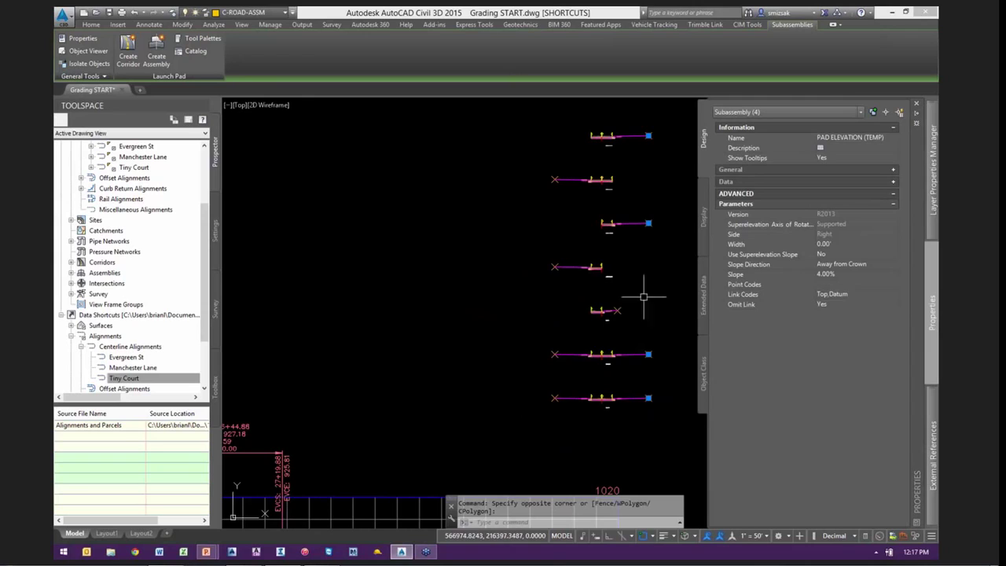
middle_click_drag(643, 297, 507, 303)
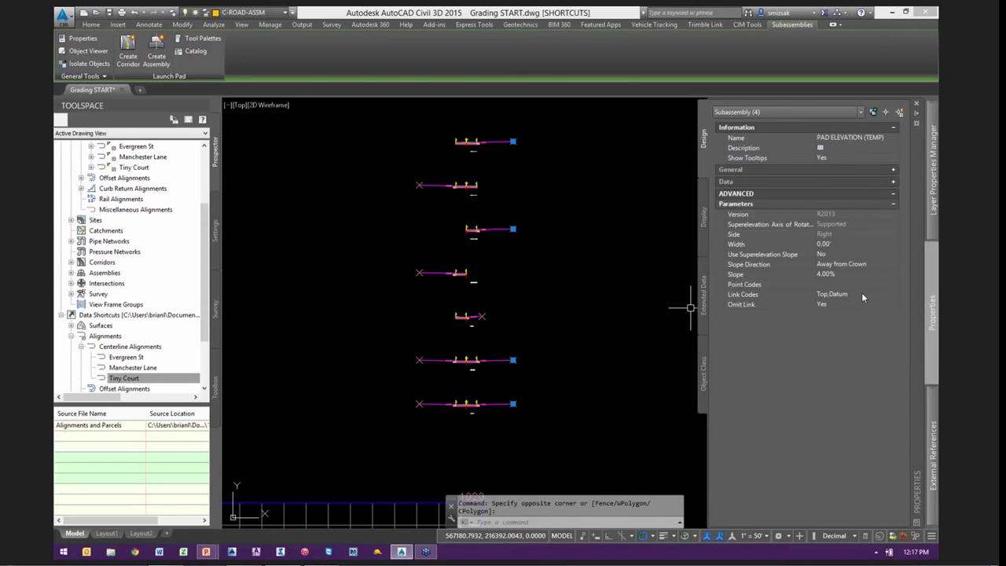
Set the selected pad elevation subassemblies' width to 35 and Omit Link to No, and check the extended link
left_click(844, 244)
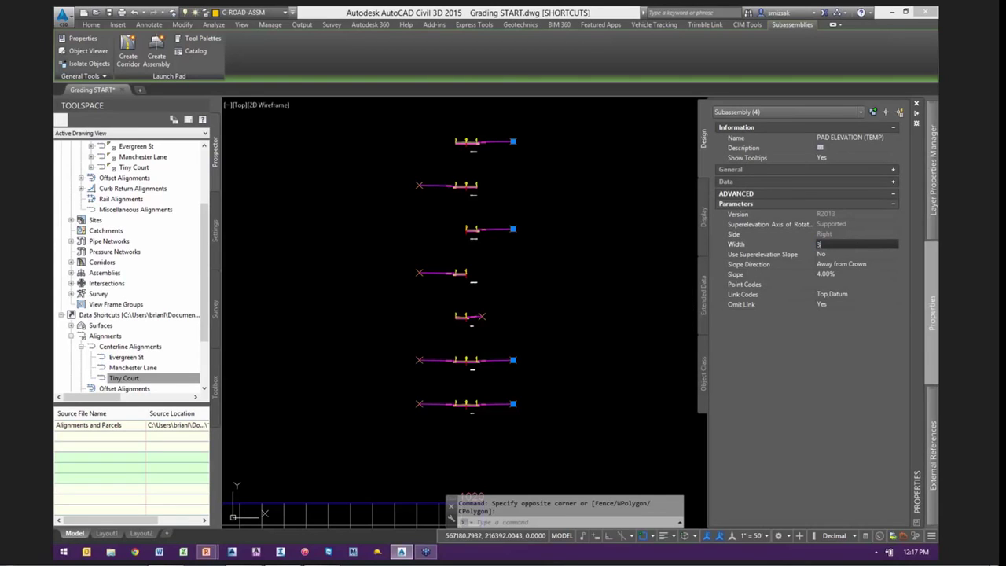
type("35")
key("Return")
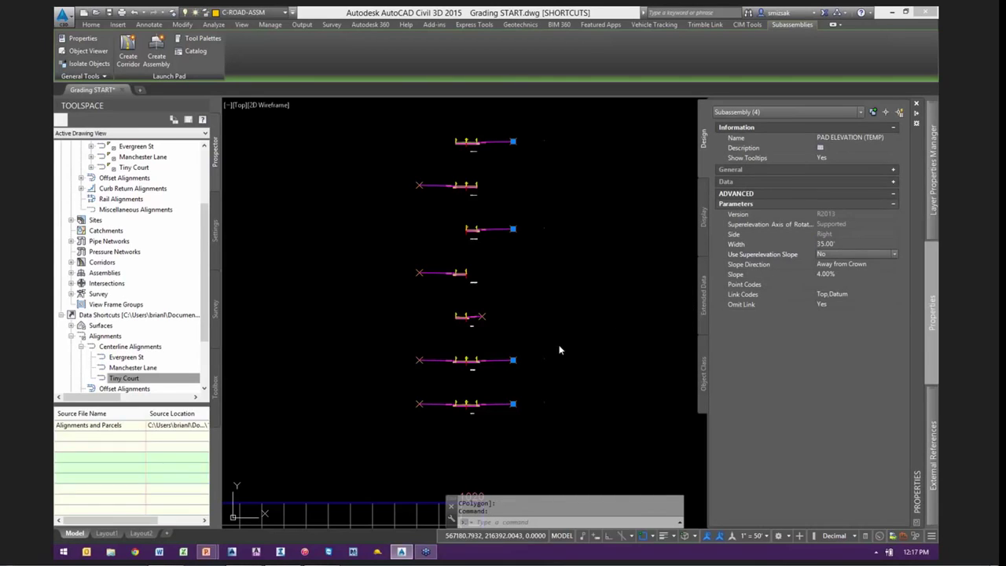
left_click(847, 305)
left_click(834, 304)
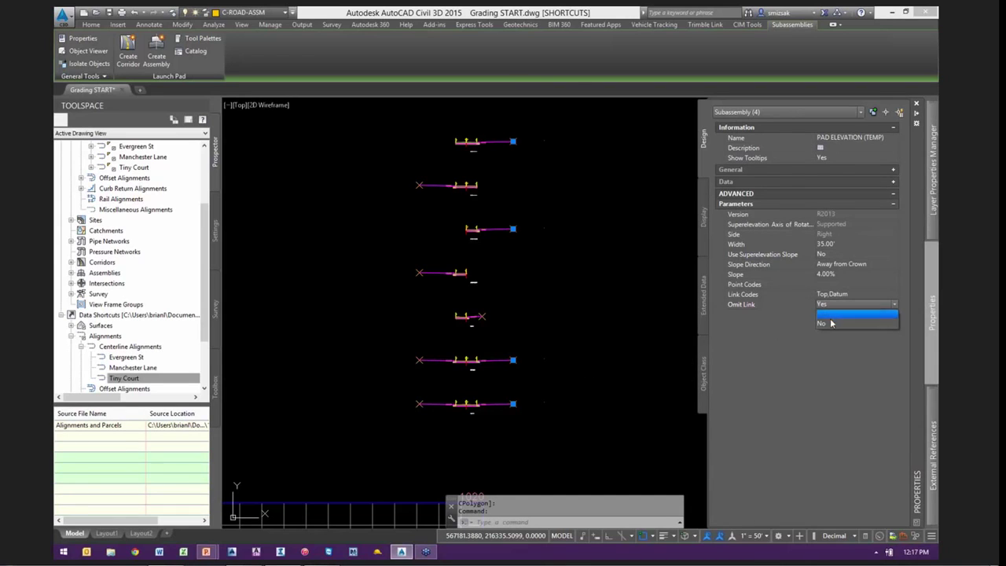
left_click(829, 323)
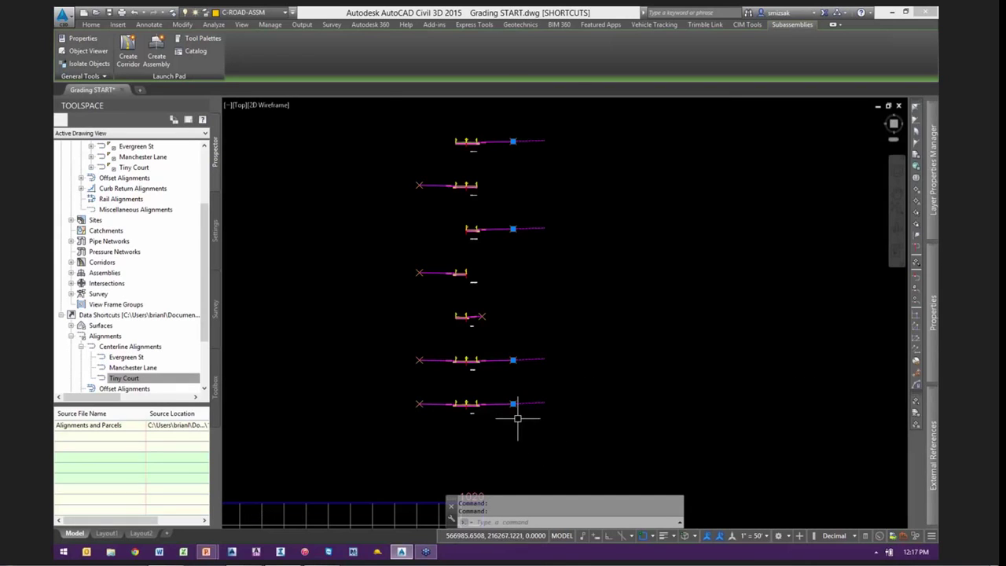
scroll(517, 418, "up", 6)
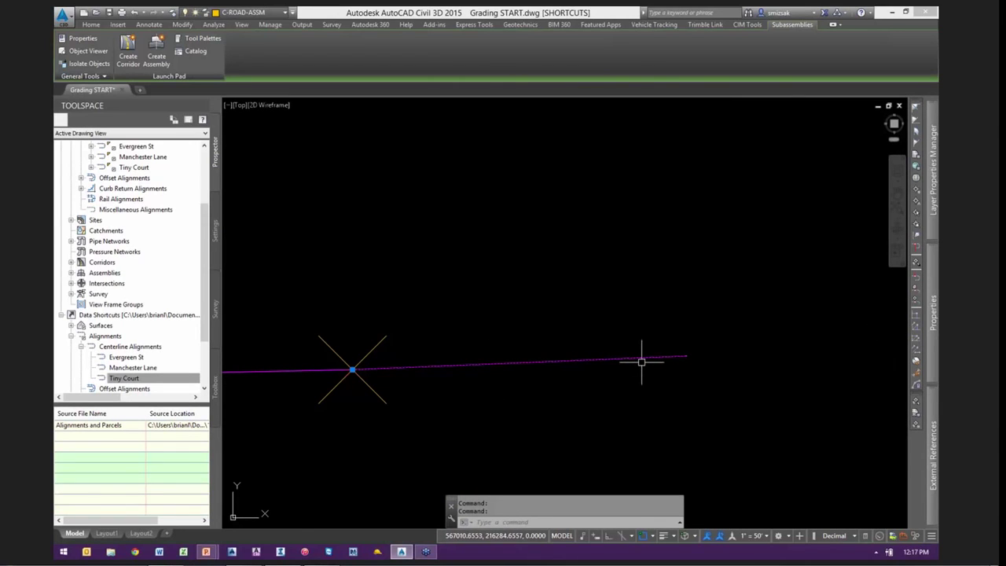
Rebuild the road corridor with the widened pad links and check its new edge against lot 41's pad line
scroll(685, 341, "down", 8)
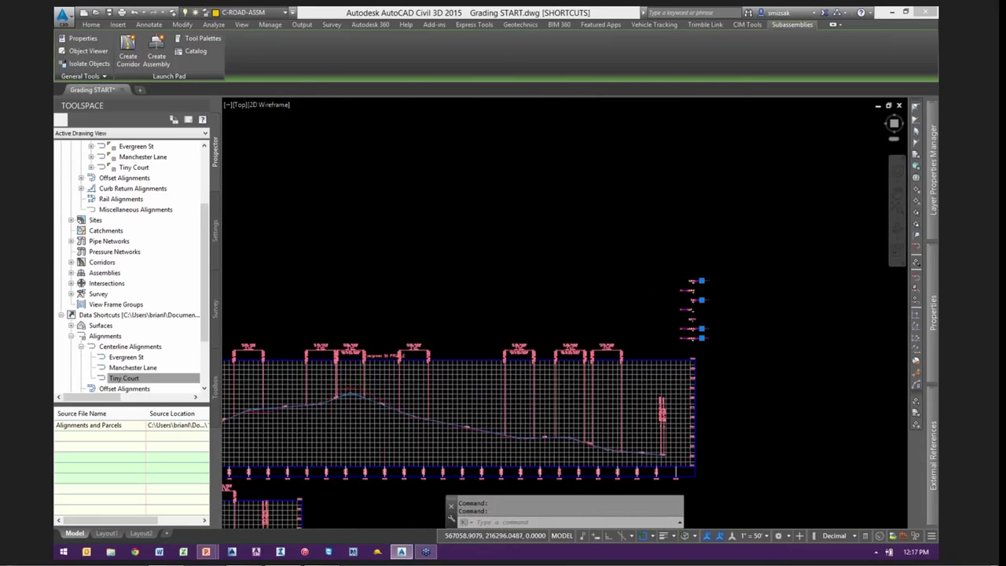
middle_click_drag(365, 419, 751, 309)
scroll(397, 308, "up", 8)
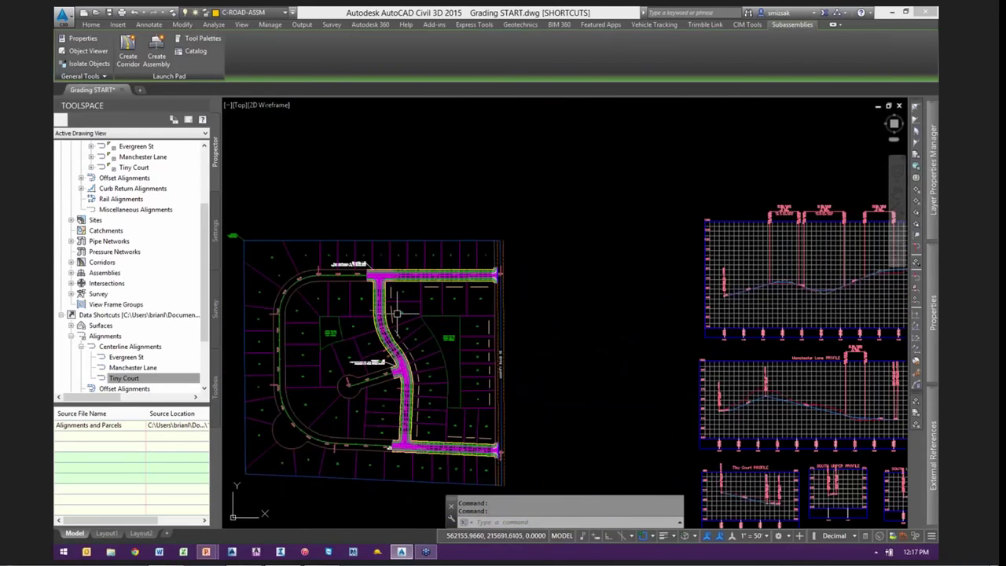
scroll(429, 234, "up", 3)
left_click(449, 196)
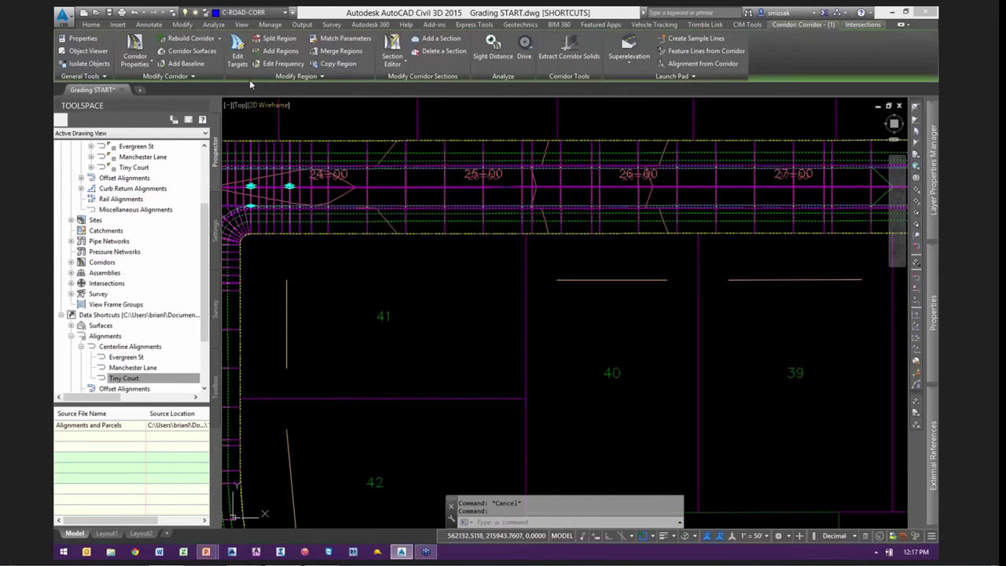
left_click(192, 40)
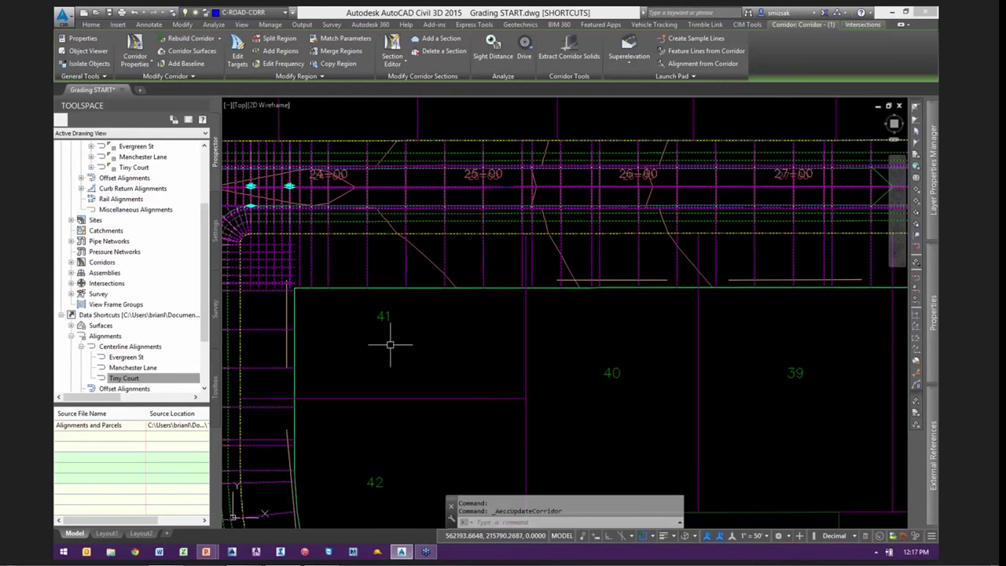
middle_click_drag(425, 330, 563, 256)
scroll(433, 234, "up", 2)
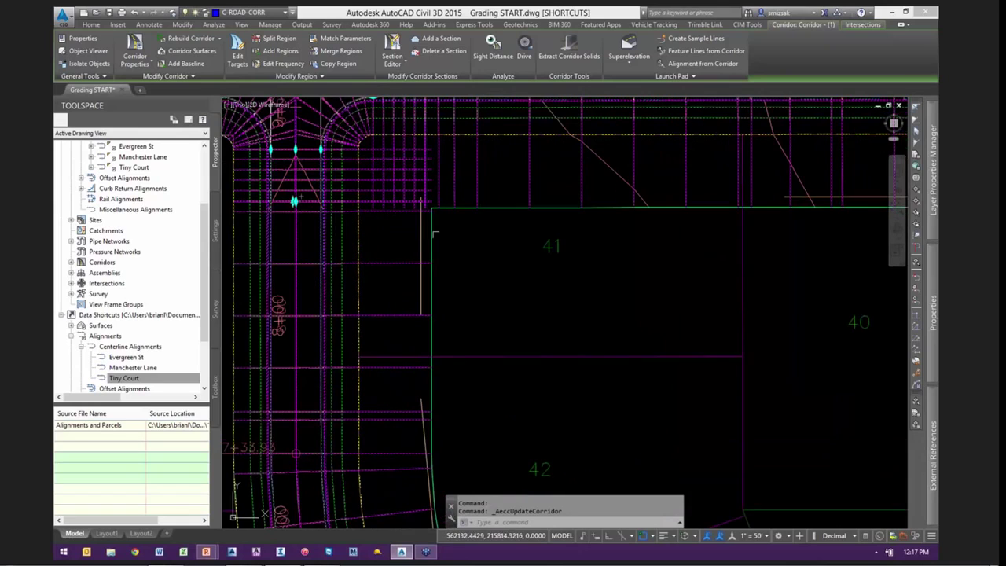
middle_click_drag(497, 273, 411, 296)
key("Escape")
Select all building pad lines similar to the one on lot 41
right_click(400, 266)
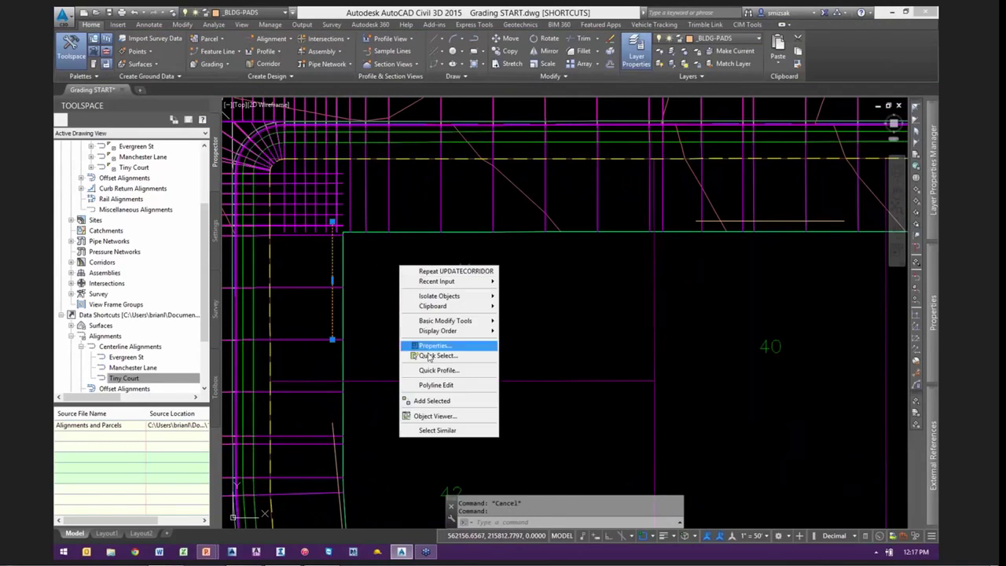
left_click(437, 430)
scroll(461, 249, "down", 2)
scroll(461, 249, "down", 5)
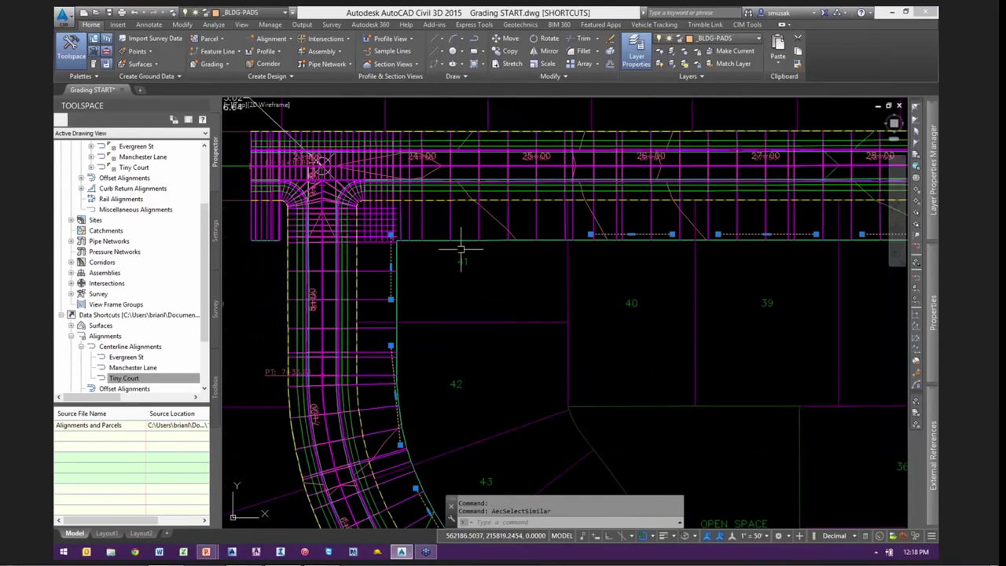
Examine whether the building pad lines along Manchester Lane and Evergreen St lie within the widened corridor, and clear the selection
middle_click_drag(550, 348, 528, 208)
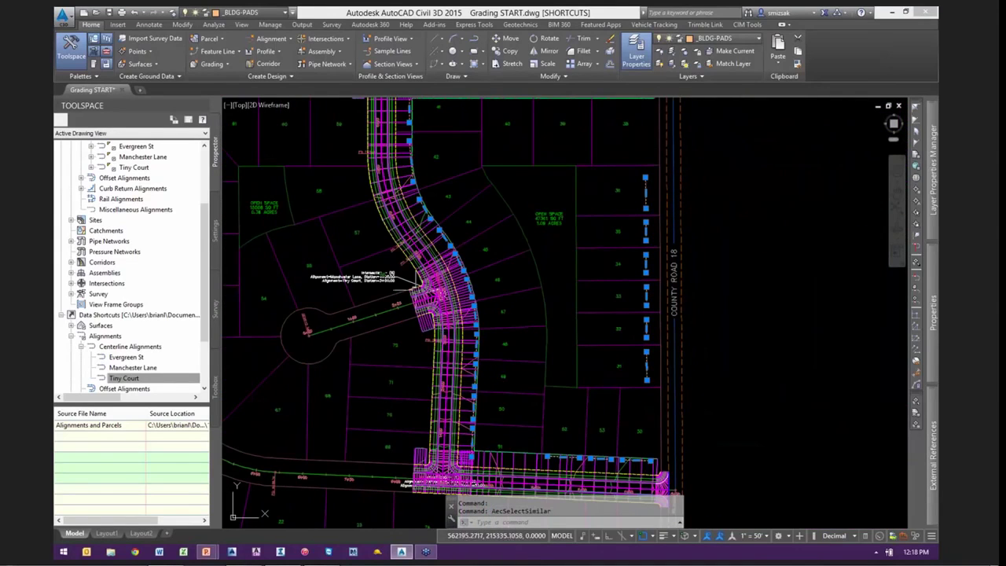
middle_click_drag(544, 118, 510, 192)
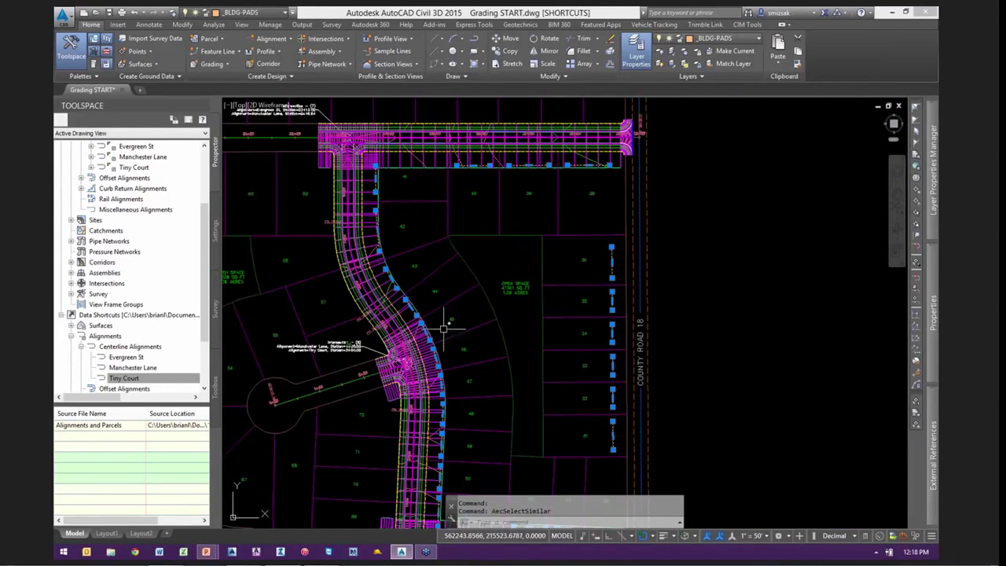
middle_click_drag(449, 354, 451, 170)
scroll(446, 328, "up", 3)
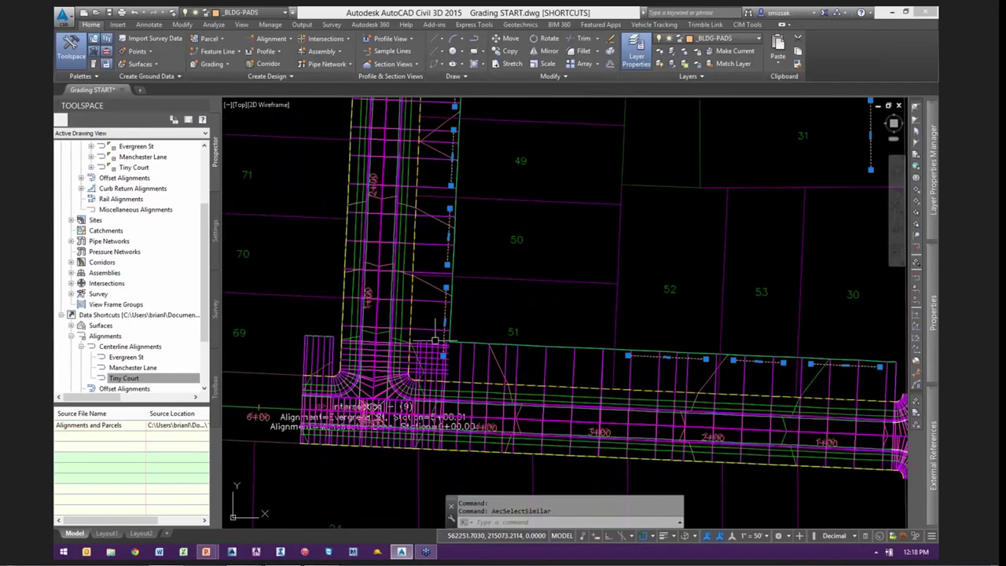
scroll(435, 340, "up", 2)
middle_click_drag(645, 381, 354, 368)
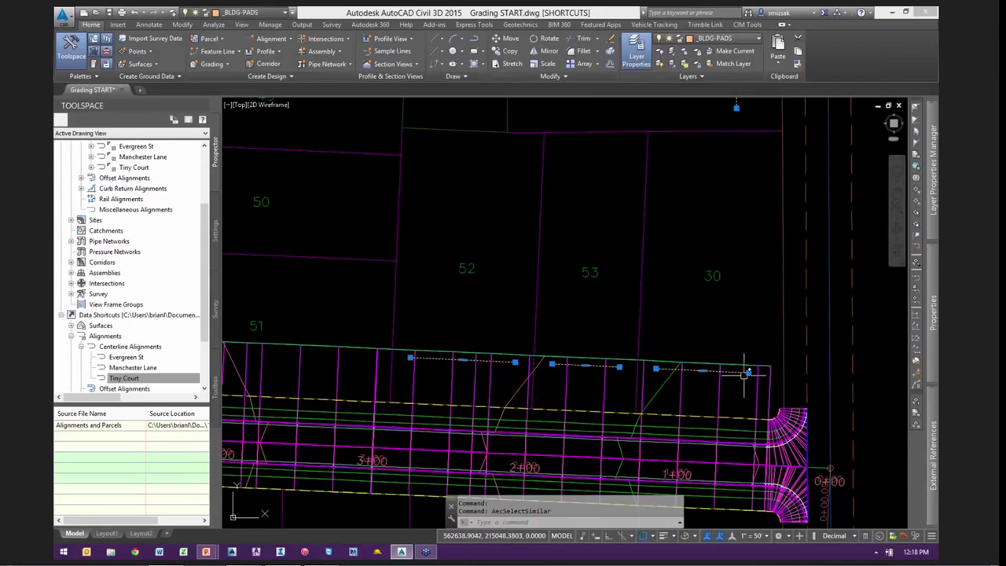
scroll(761, 408, "down", 3)
scroll(761, 408, "down", 2)
mouse_move(667, 215)
middle_mouse_down()
mouse_move(642, 254)
mouse_move(620, 363)
middle_mouse_up()
scroll(574, 214, "up", 3)
scroll(568, 244, "down", 1)
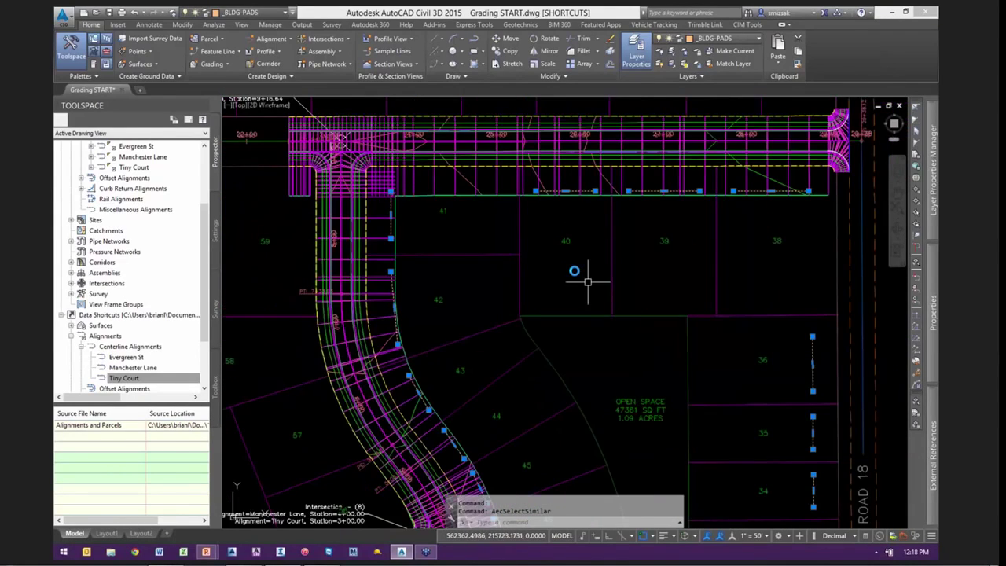
mouse_move(588, 281)
middle_mouse_down()
mouse_move(528, 244)
mouse_move(511, 249)
middle_mouse_up()
key("Escape")
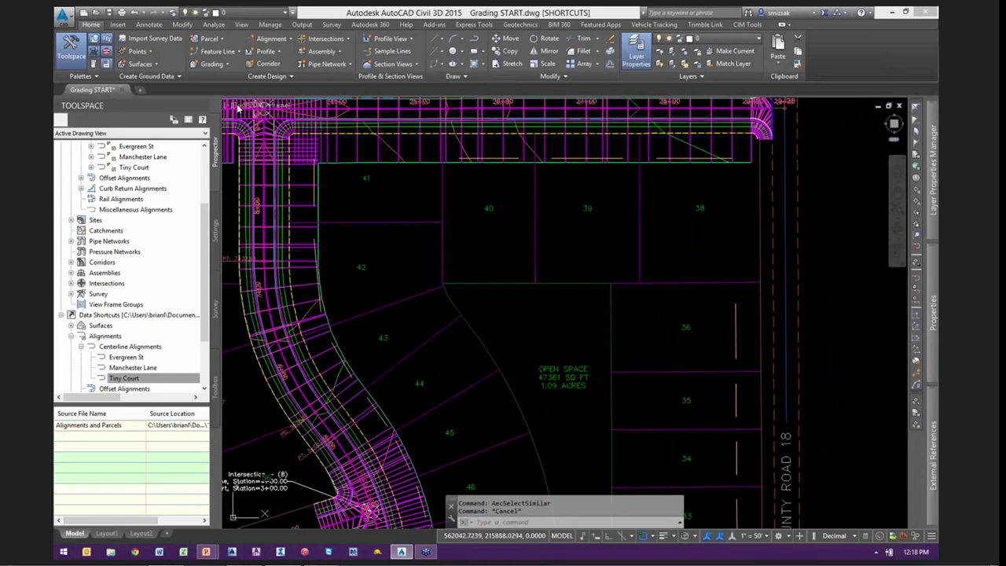
Convert the previously selected pad lines to feature lines in site Block 1, with elevations from Corridor - (1) Surface - (1)
left_click(218, 51)
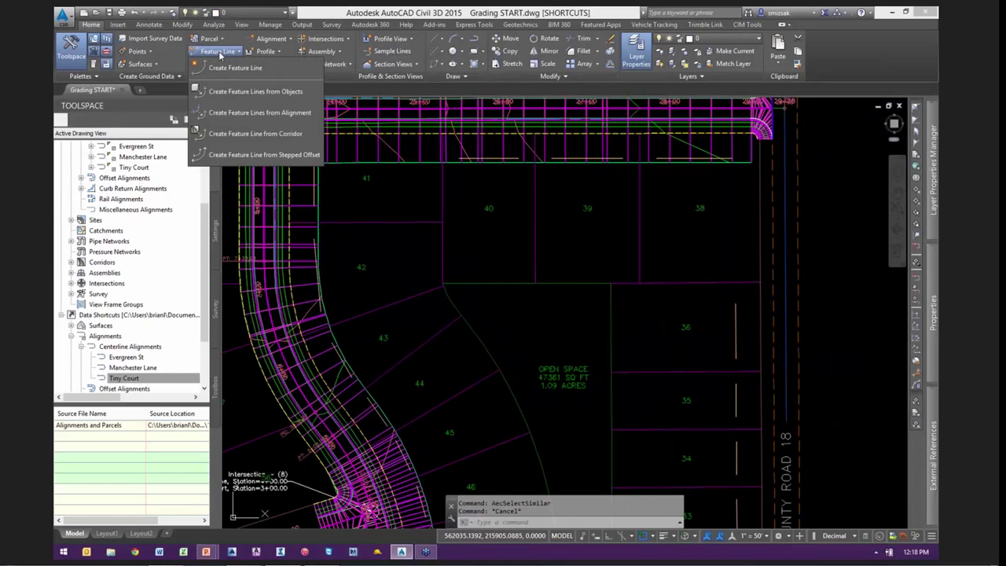
left_click(251, 92)
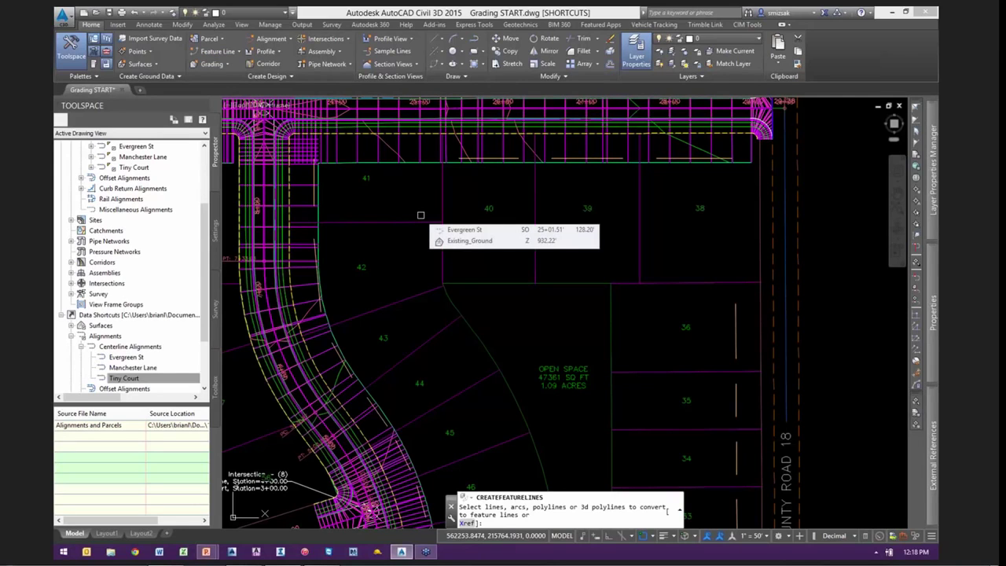
type("p")
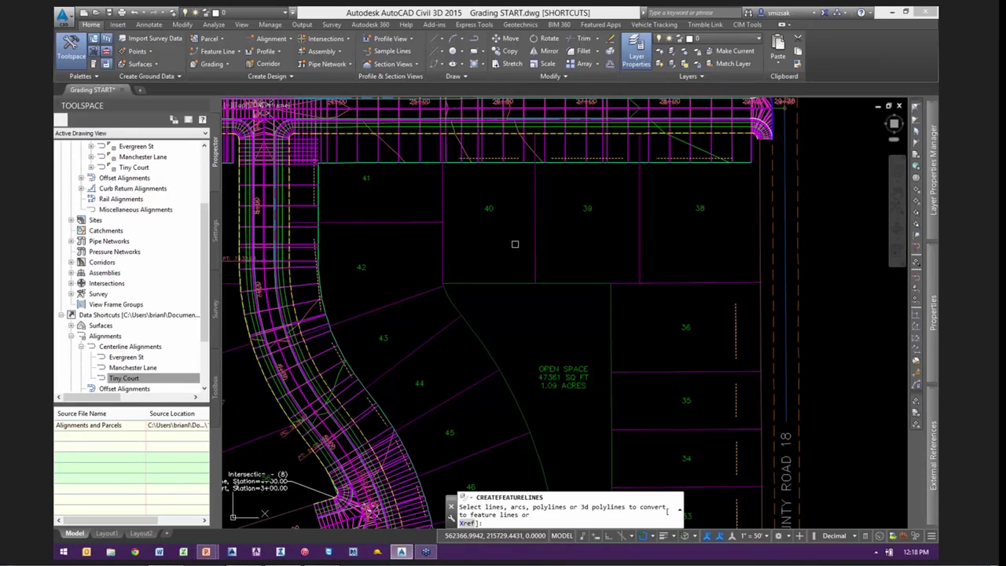
key("Return")
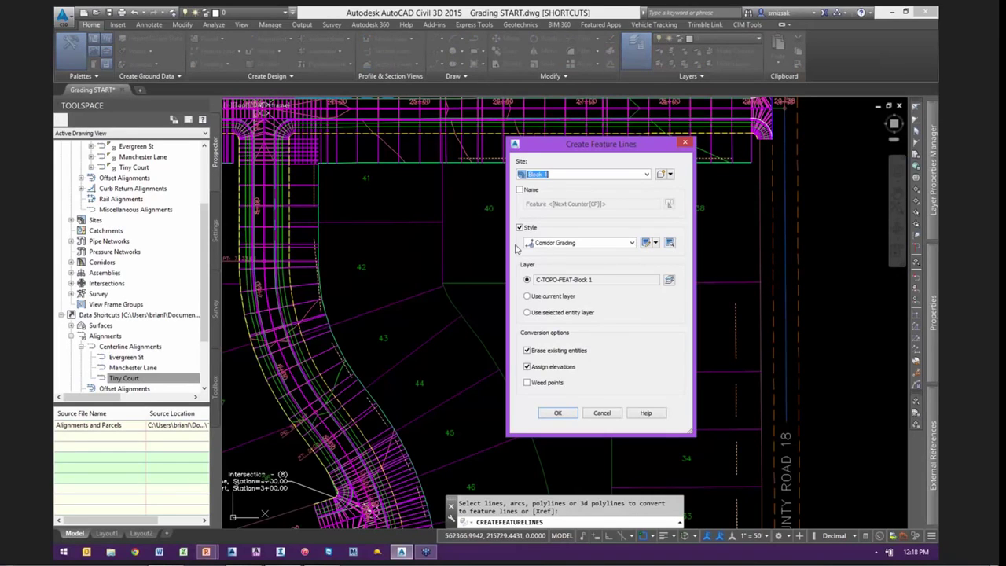
left_click(583, 174)
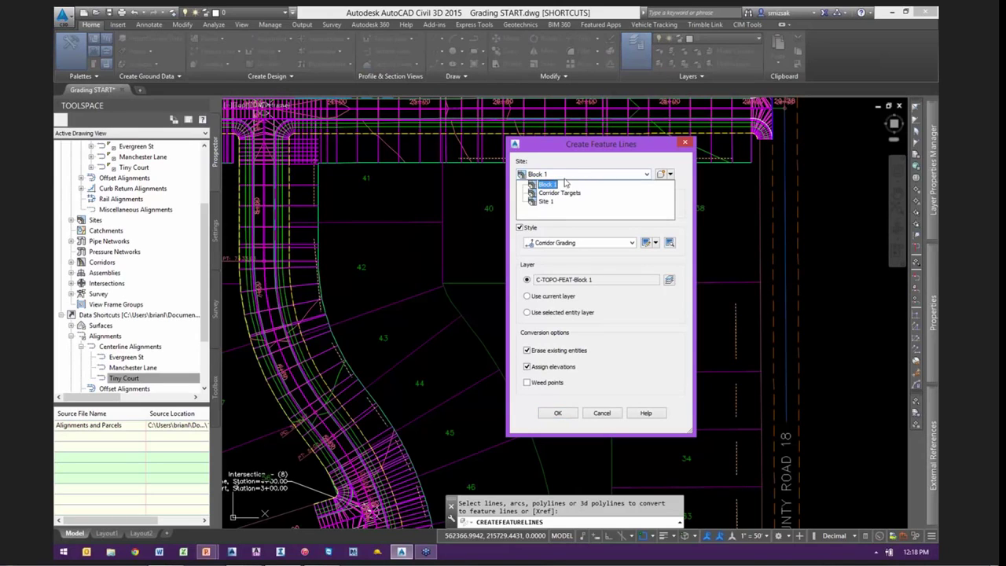
left_click(546, 185)
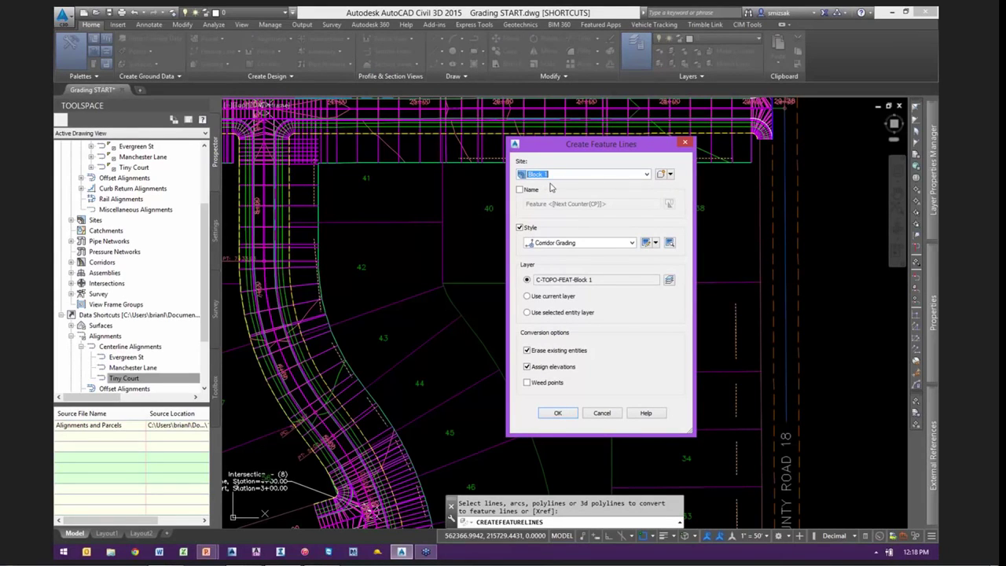
left_click(559, 413)
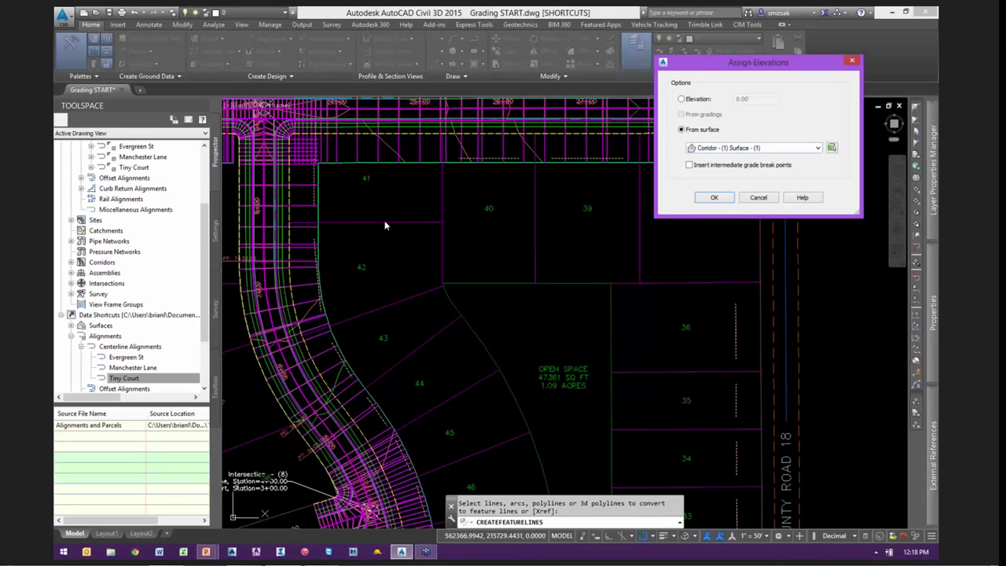
left_click(715, 198)
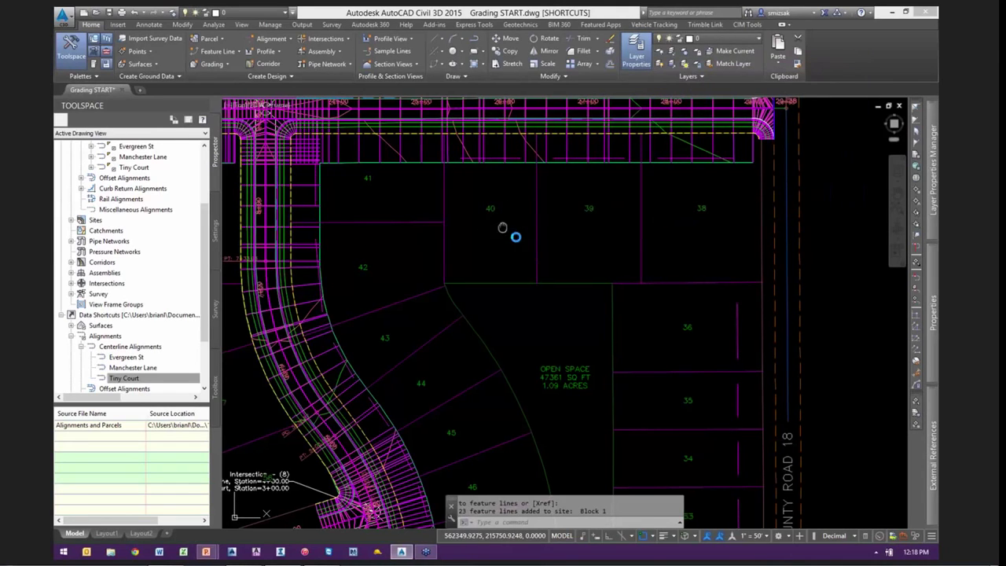
Select all pad elevation subassemblies similar to the one on the second-lowest assembly beside the profile views
middle_click_drag(502, 227, 503, 299)
key("Escape")
key("Escape")
scroll(391, 322, "down", 6)
middle_click_drag(785, 239, 697, 253)
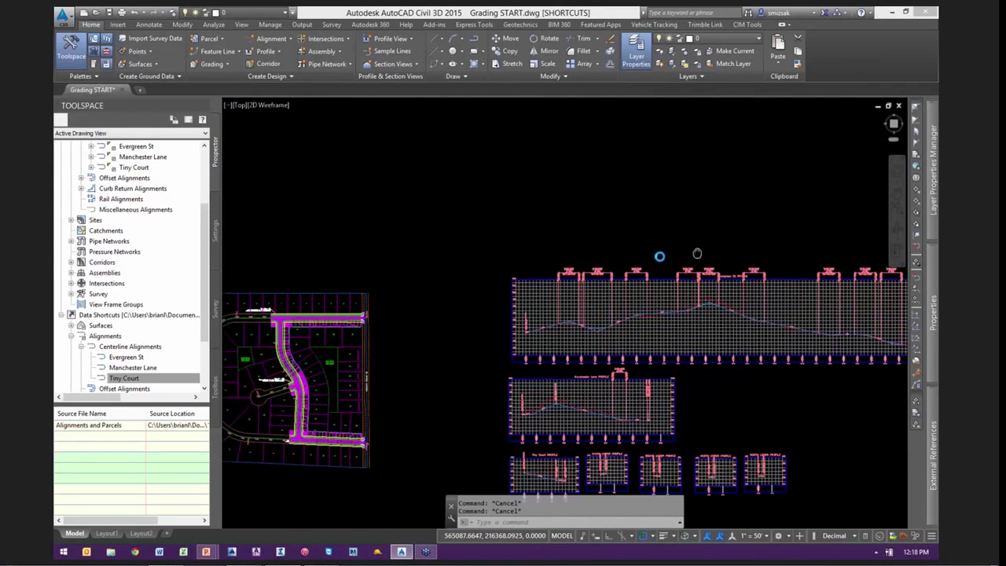
scroll(698, 254, "up", 5)
left_click(709, 363)
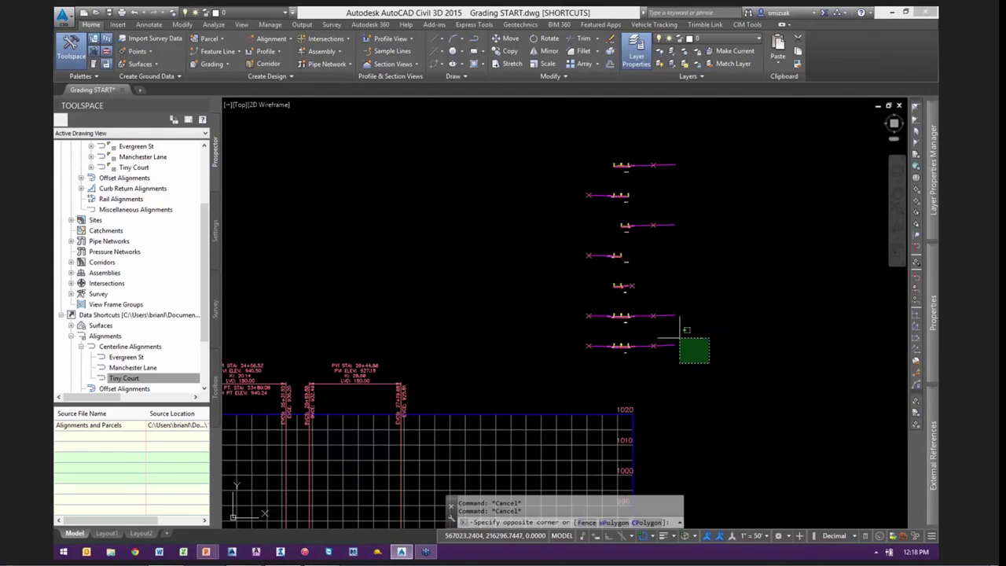
left_click(646, 316)
right_click(696, 319)
left_click(751, 440)
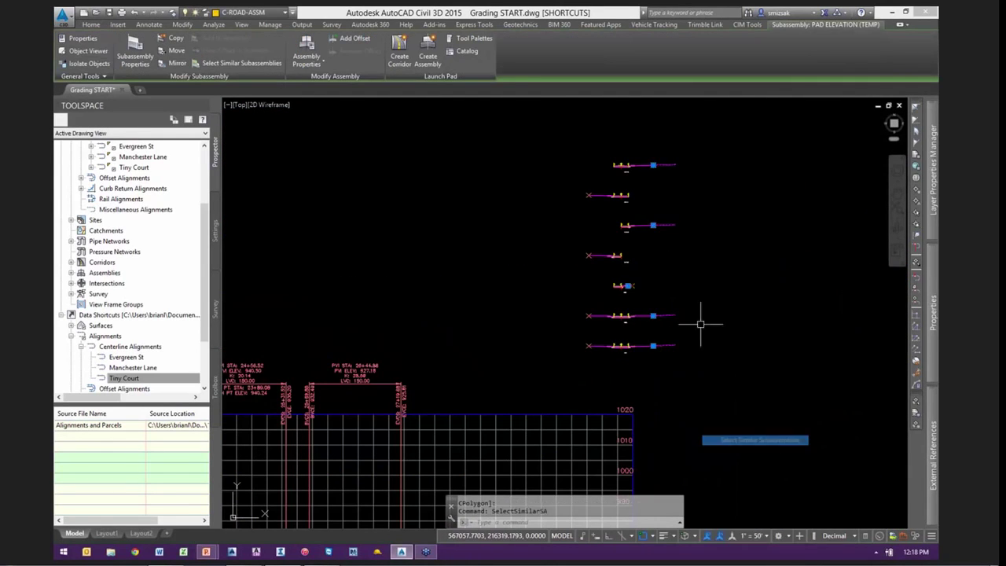
Exclude the short-link assembly's subassembly from the selection and set the width of the remaining PAD ELEVATION (TEMP) links to 0
scroll(632, 280, "up", 4)
left_click(614, 276)
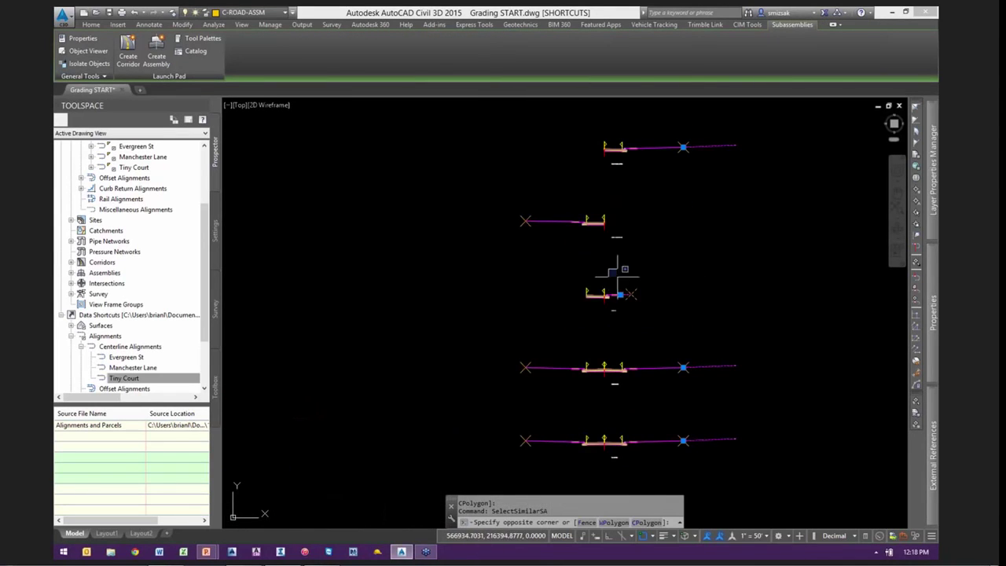
left_click(638, 302)
scroll(660, 318, "down", 3)
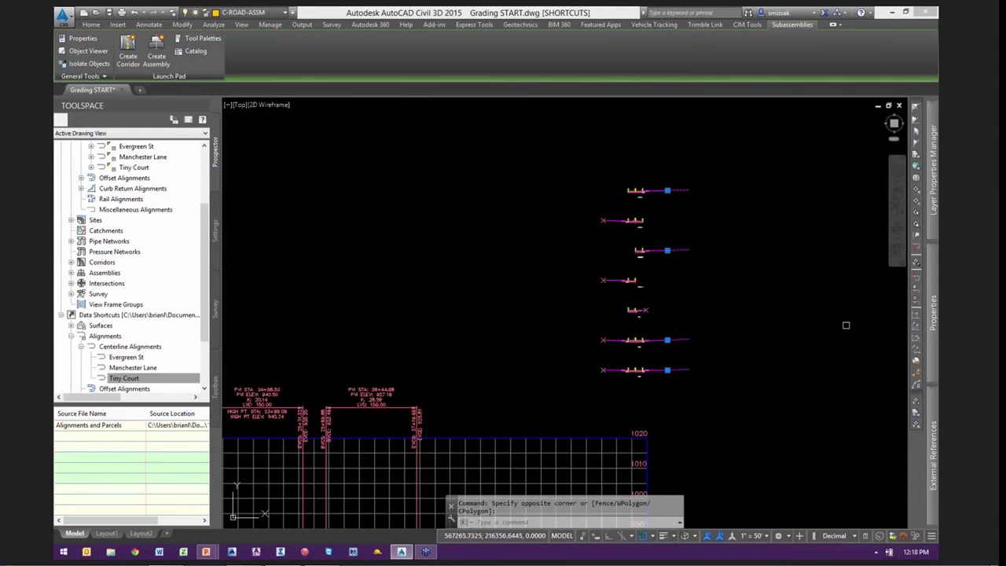
mouse_move(932, 311)
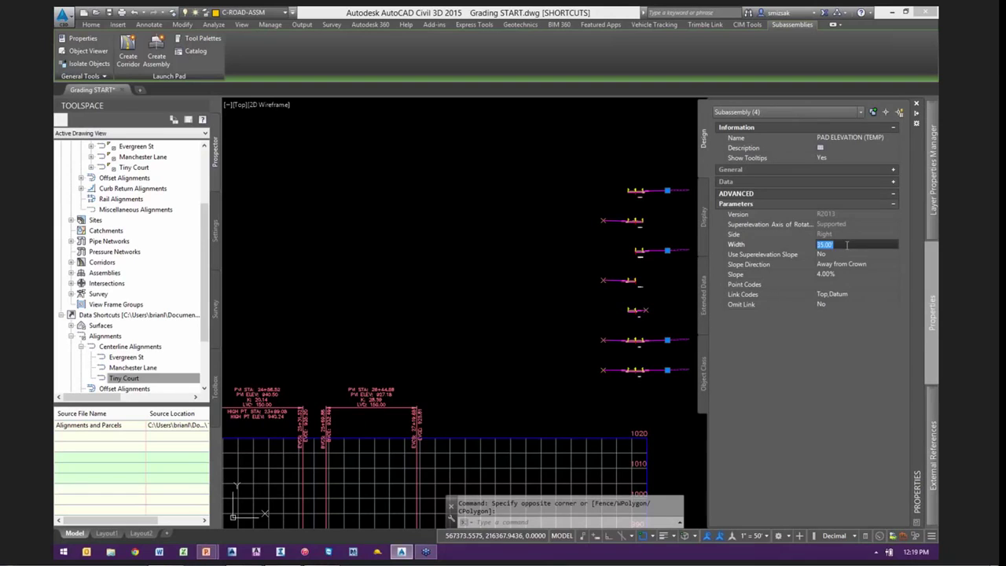
left_click(773, 253)
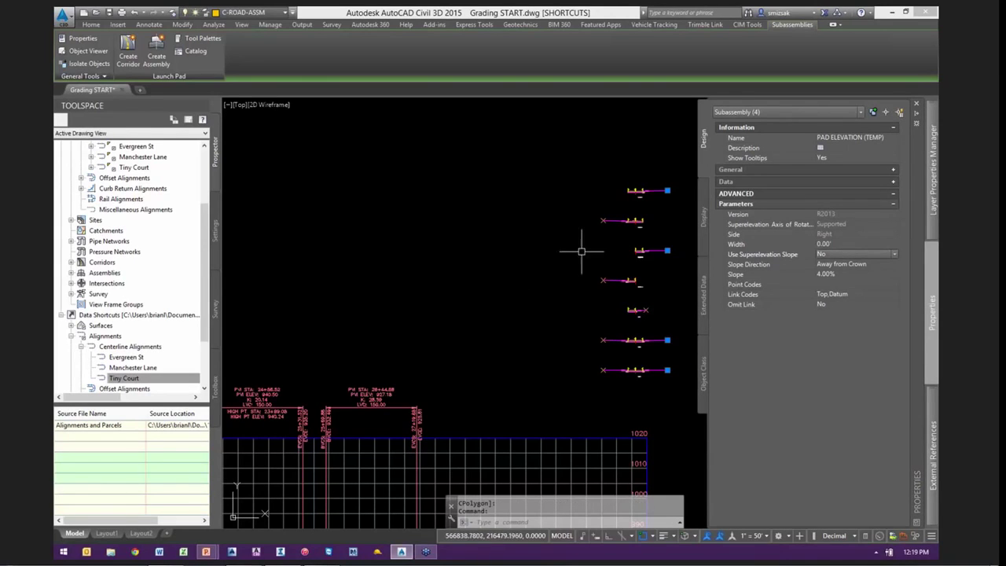
Clear the subassembly selection and rebuild the road corridor with the zero-width pad links
scroll(633, 249, "down", 1)
scroll(633, 250, "down", 5)
middle_click_drag(338, 321, 734, 290)
scroll(588, 297, "up", 5)
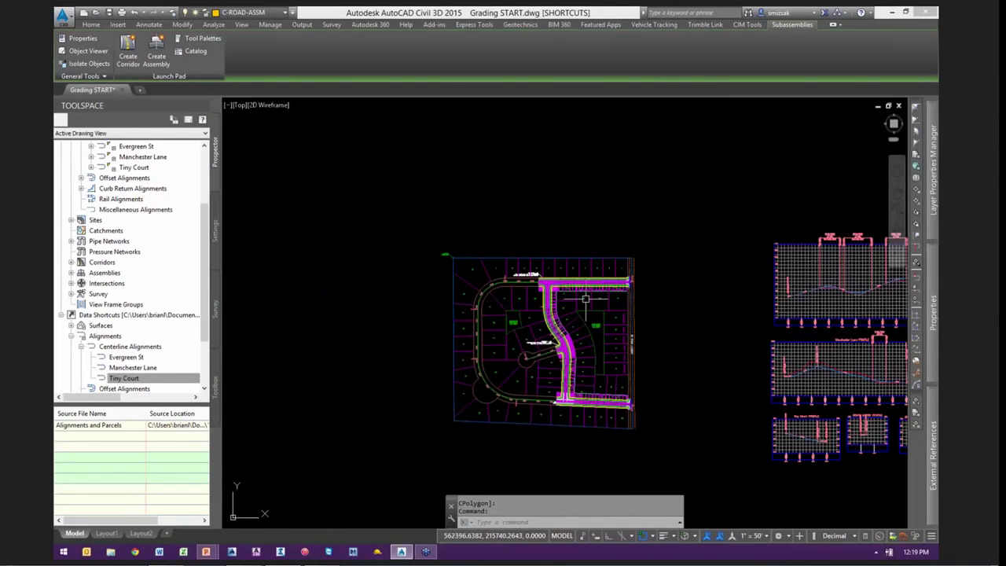
scroll(570, 287, "up", 5)
key("Escape")
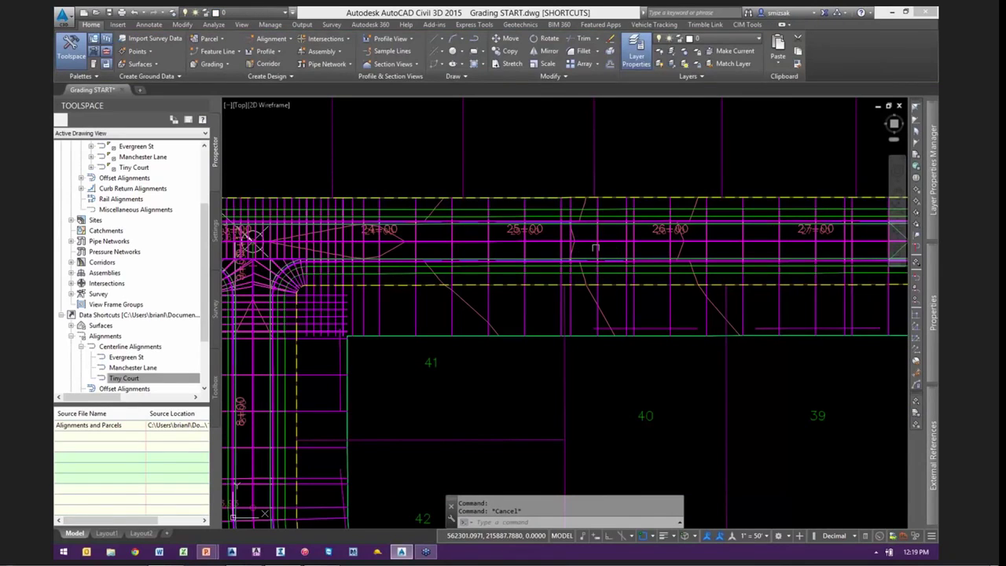
left_click(596, 248)
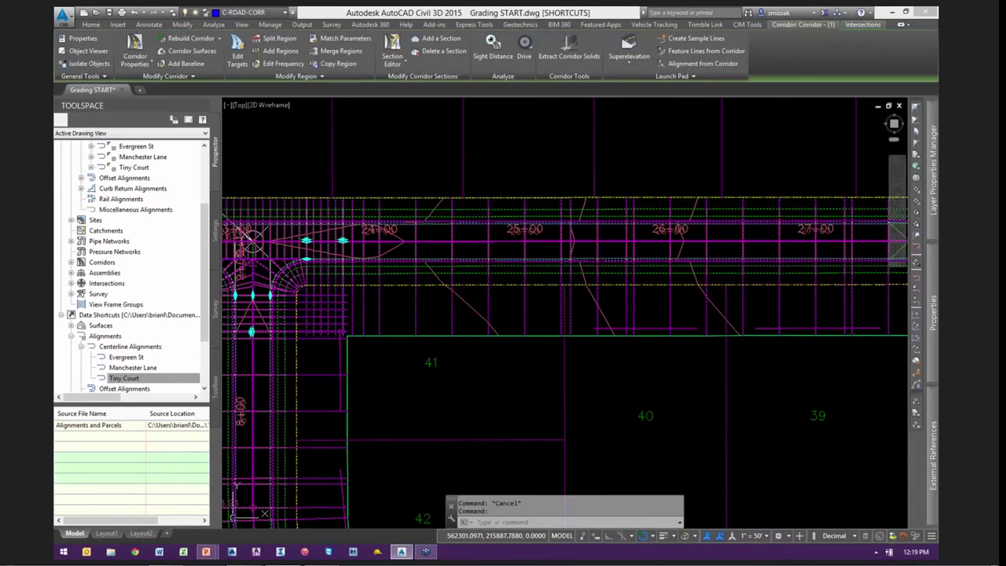
left_click(191, 37)
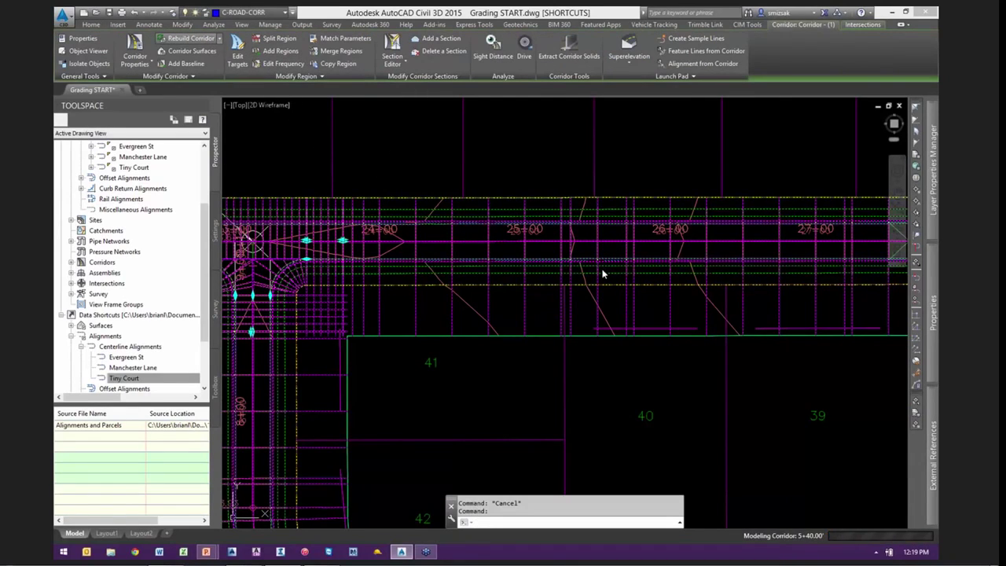
scroll(541, 315, "down", 3)
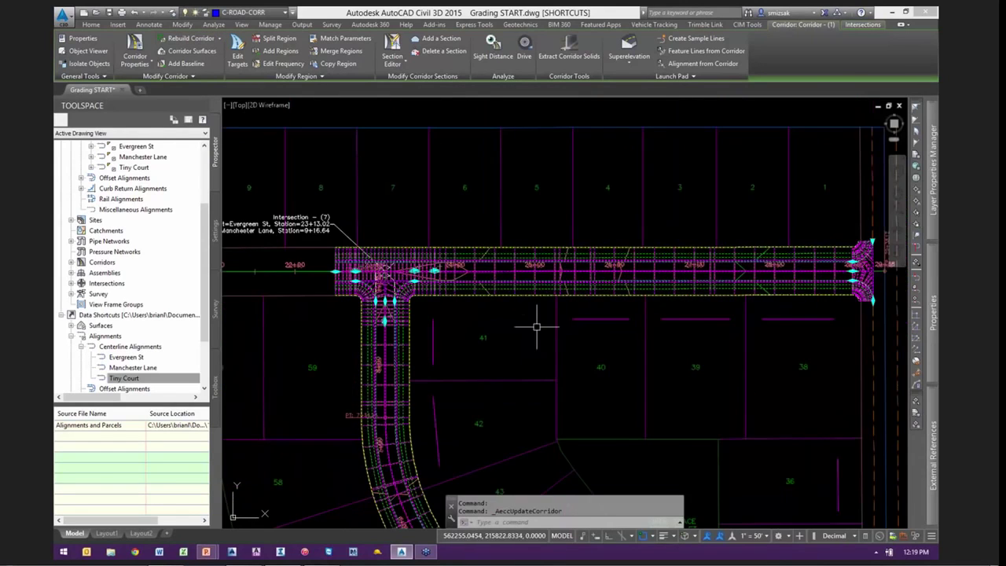
middle_click_drag(536, 325, 518, 243)
key("Escape")
key("Escape")
Examine the pad feature lines on lots 38 to 40 against the rebuilt corridor's edge, and clear the selection
middle_click_drag(754, 240, 629, 250)
scroll(630, 251, "up", 2)
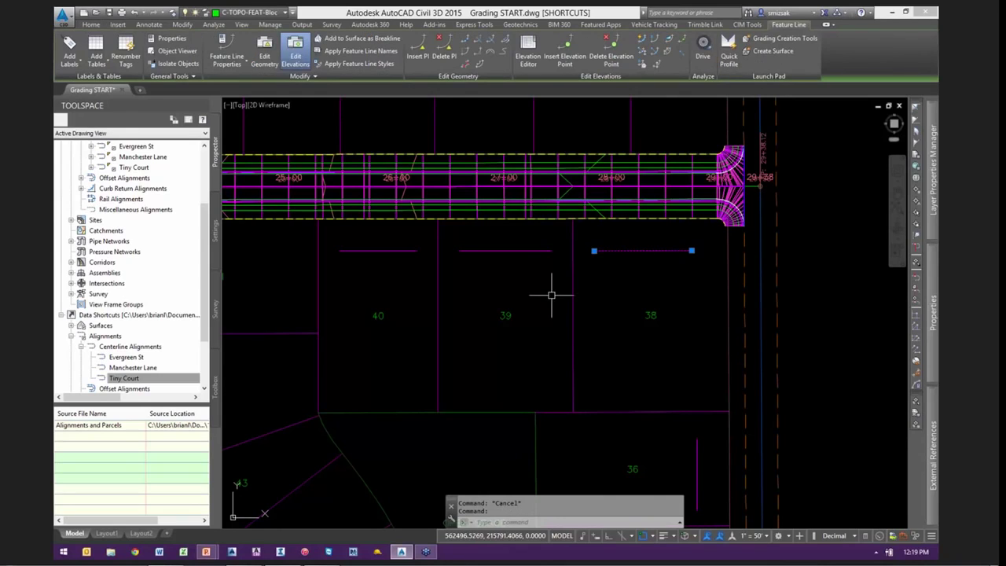
scroll(552, 295, "down", 2)
middle_click_drag(486, 302, 539, 283)
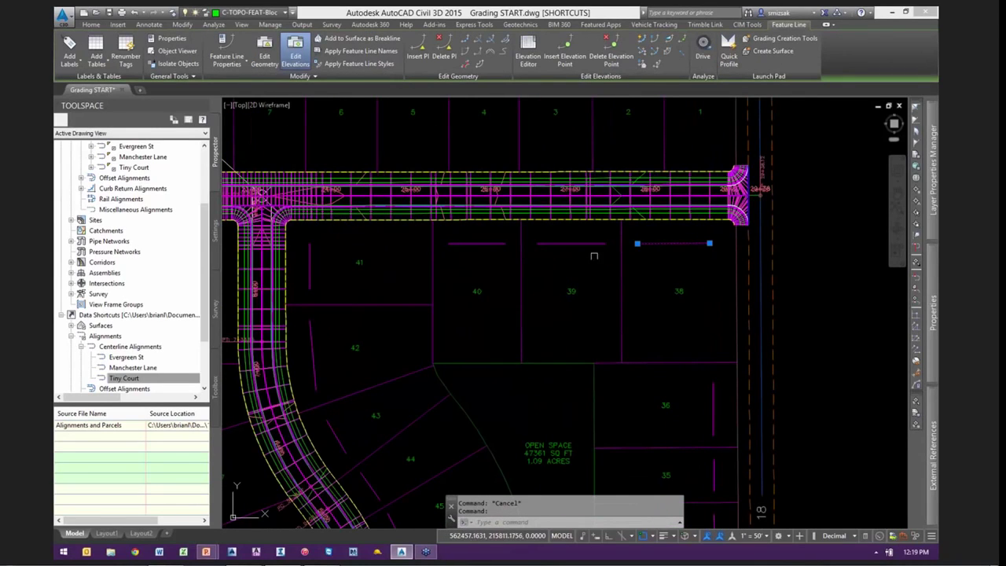
scroll(703, 244, "up", 3)
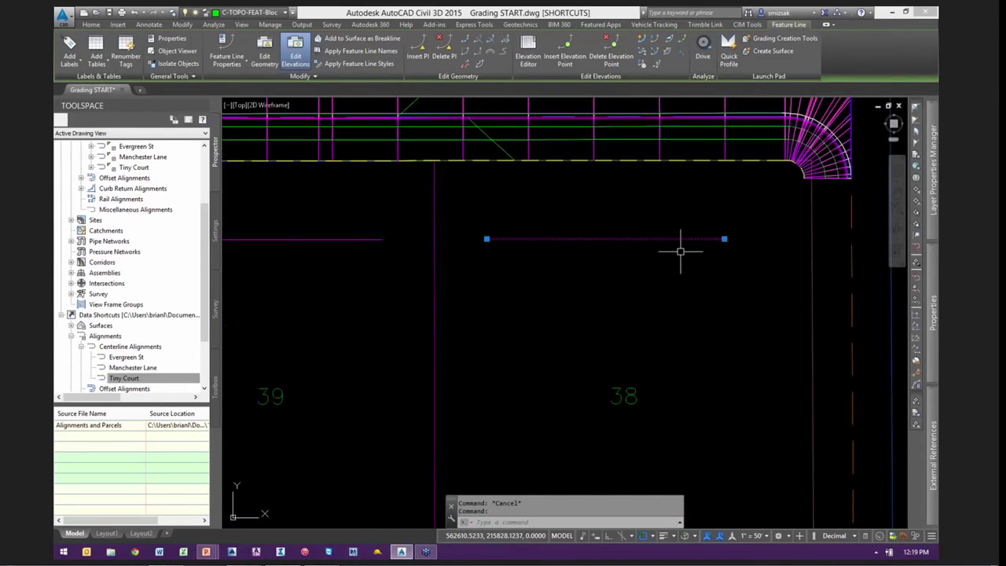
mouse_move(680, 251)
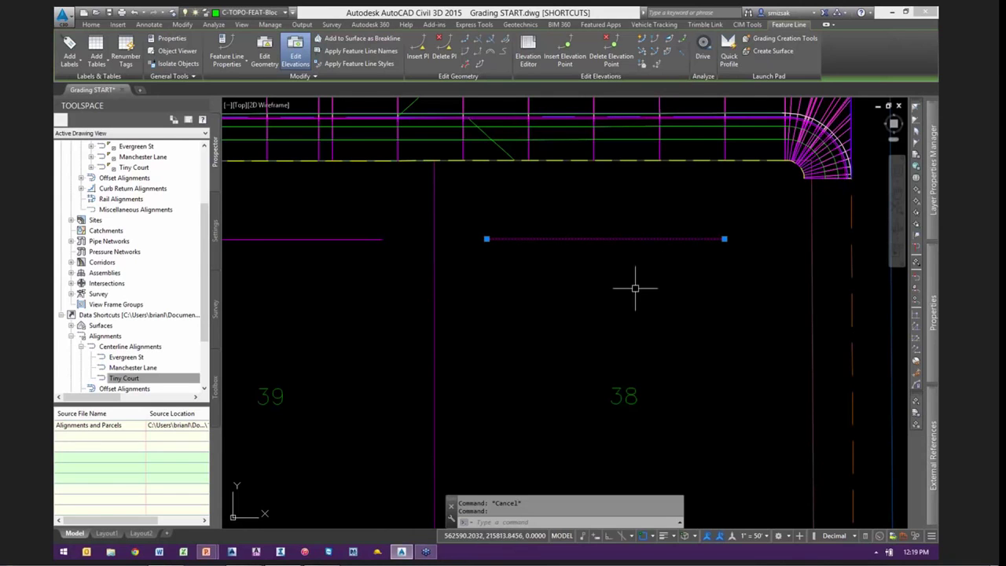
scroll(636, 285, "down", 1)
middle_click_drag(366, 251, 441, 259)
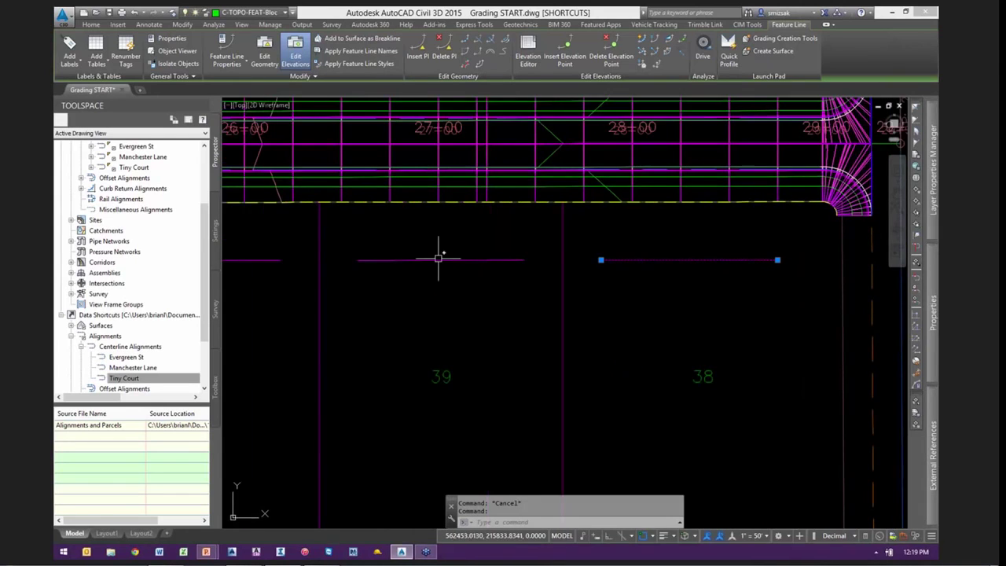
key("Escape")
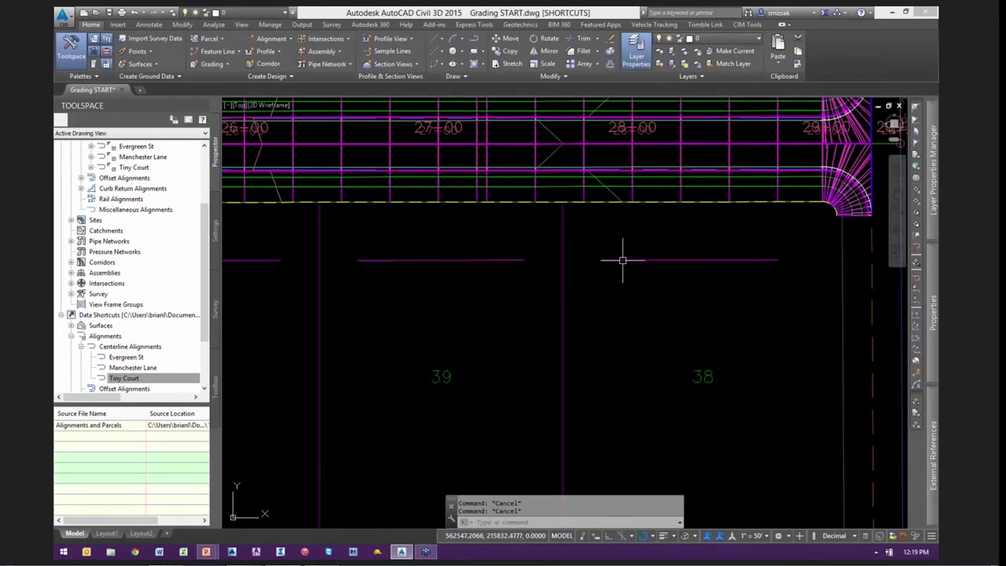
Add single-segment labels to the pad feature lines on lots 38, 39 and 40
left_click(621, 260)
left_click(84, 69)
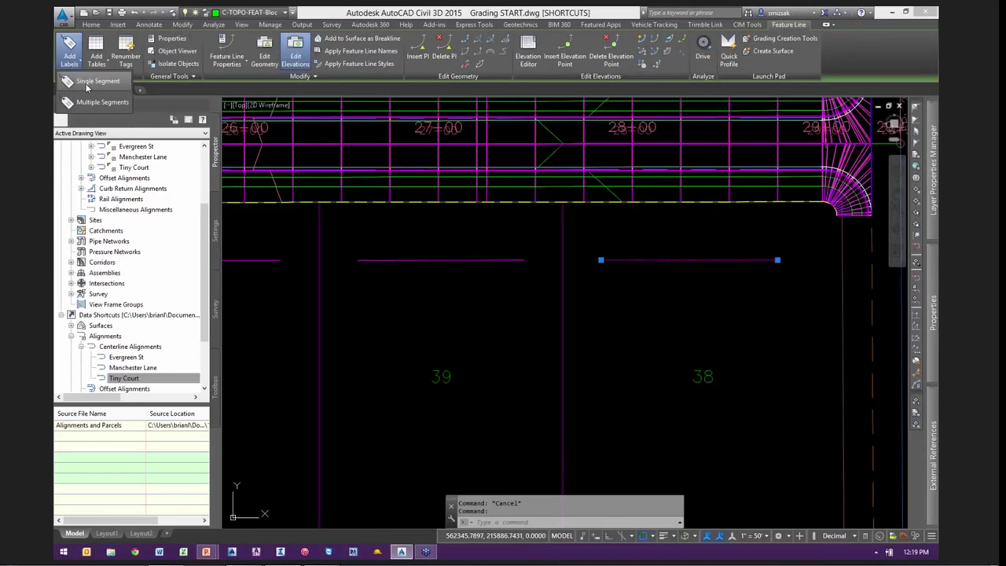
left_click(88, 88)
left_click(663, 260)
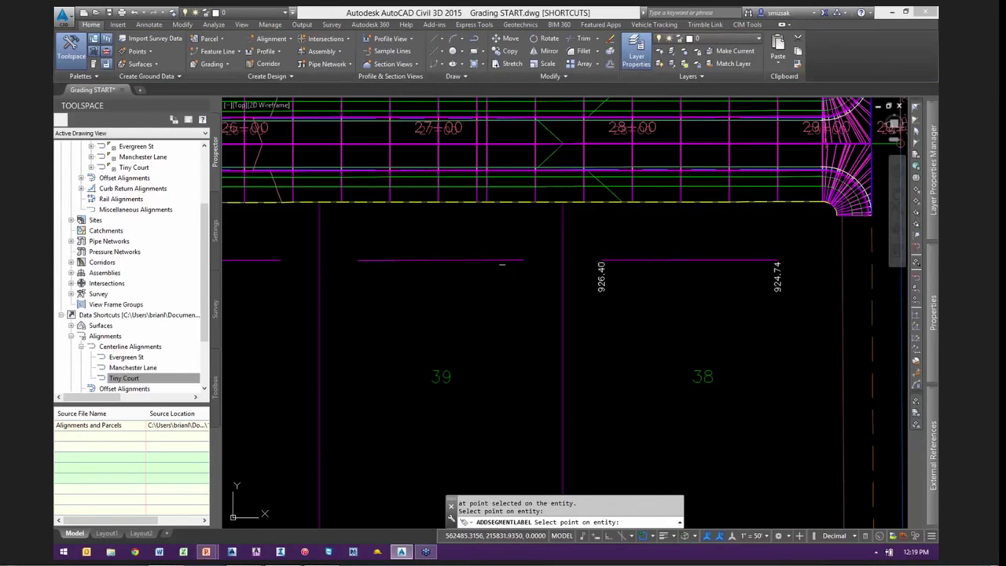
left_click(498, 265)
left_click(492, 260)
scroll(569, 290, "down", 1)
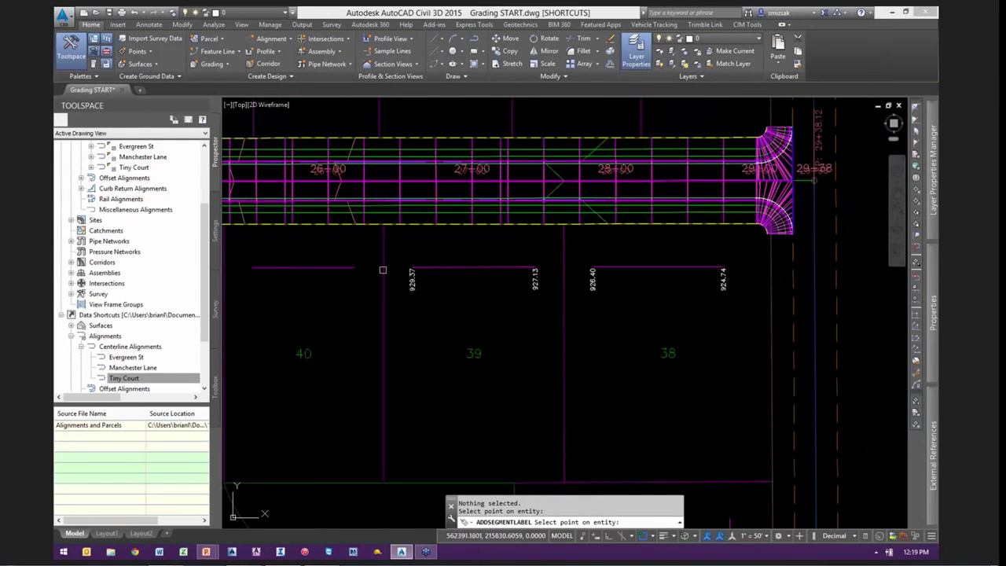
left_click(345, 265)
Label the pad feature lines on lots 41, 42, 43 and 44, and end the labeling command
middle_click_drag(324, 336, 679, 293)
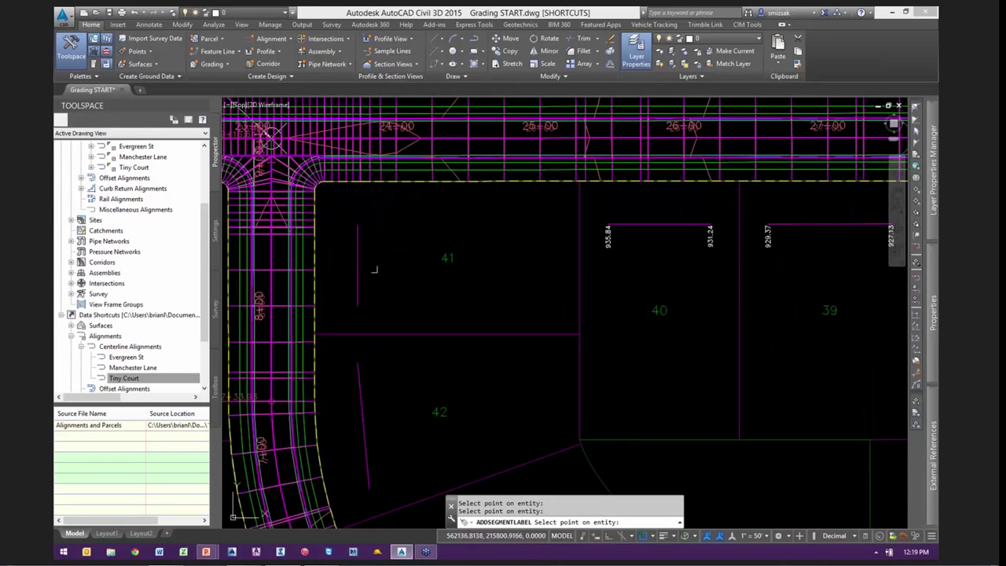
left_click(358, 249)
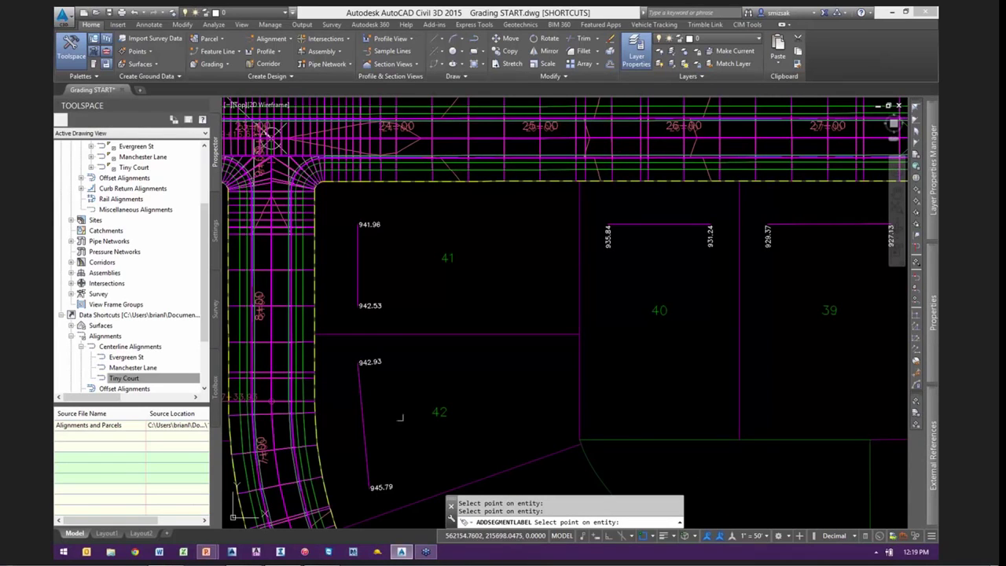
mouse_move(402, 422)
middle_mouse_down()
mouse_move(414, 275)
mouse_move(408, 135)
middle_mouse_up()
left_click(409, 283)
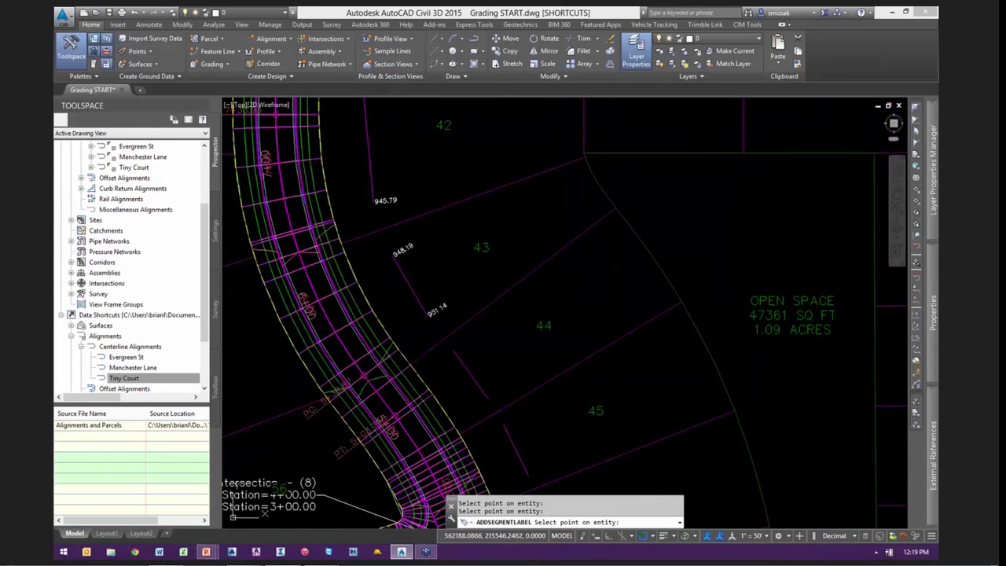
left_click(464, 366)
scroll(415, 289, "up", 5)
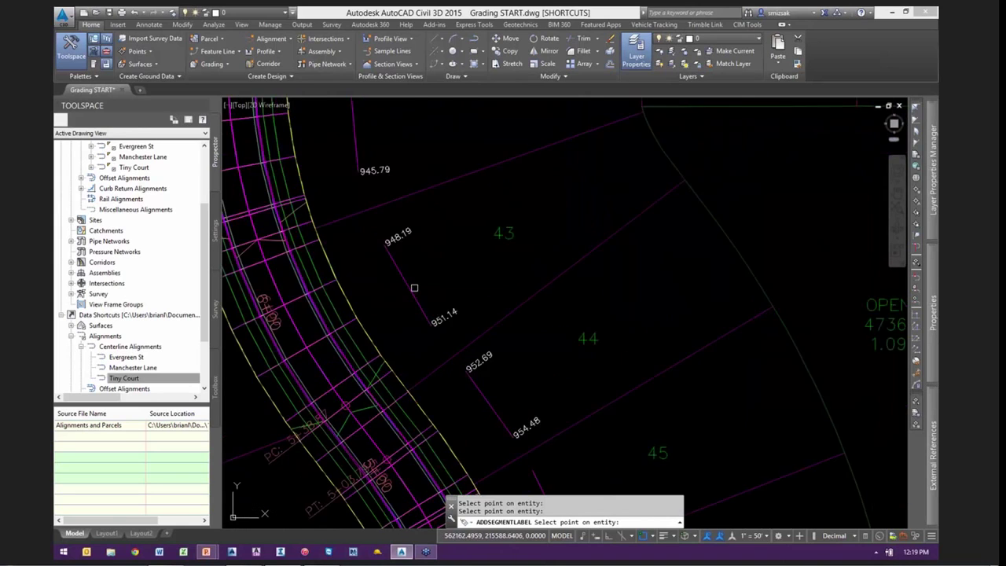
key("Escape")
left_click(360, 279)
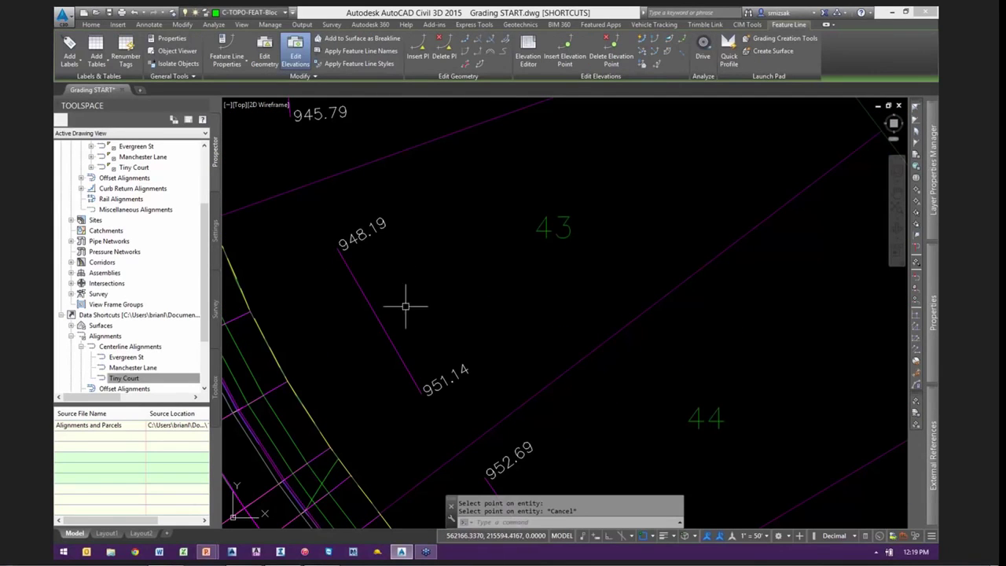
scroll(415, 337, "down", 5)
mouse_move(485, 189)
middle_mouse_down()
mouse_move(368, 308)
mouse_move(506, 343)
middle_mouse_up()
scroll(371, 230, "up", 3)
key("Escape")
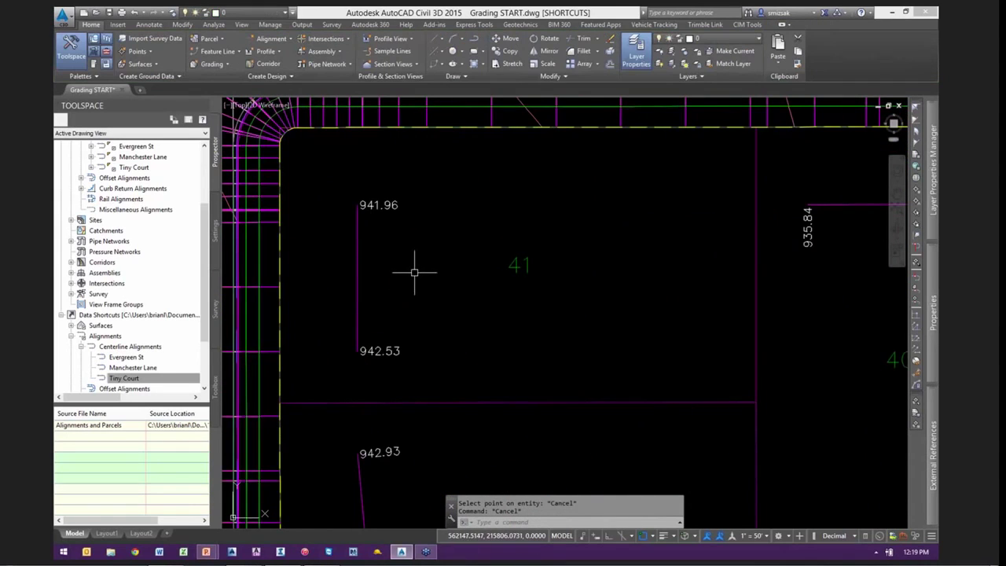
Select the pad feature line on lot 41 and look over its surroundings in the site layout
middle_click_drag(416, 270, 391, 255)
left_click(363, 277)
left_click(314, 235)
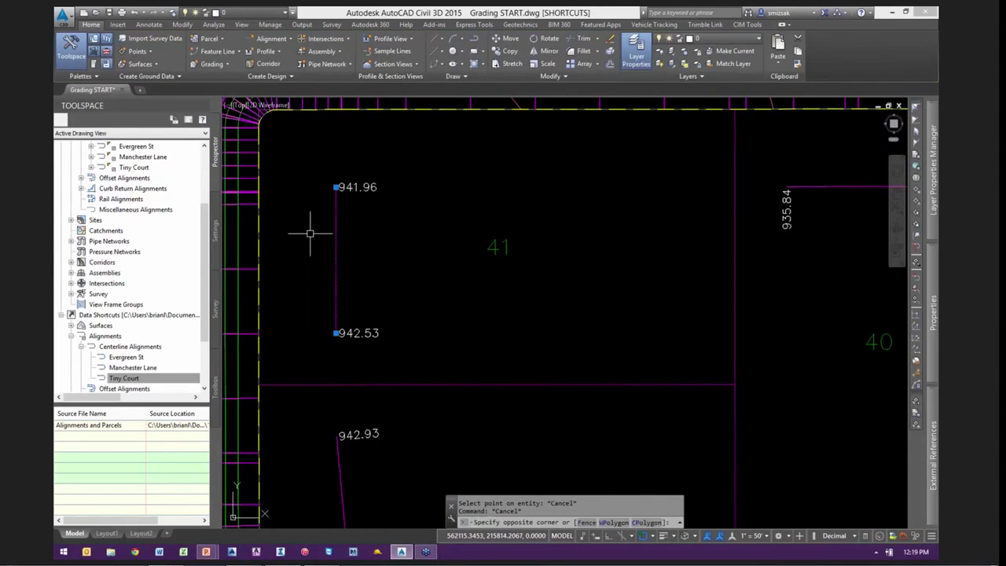
right_click(414, 213)
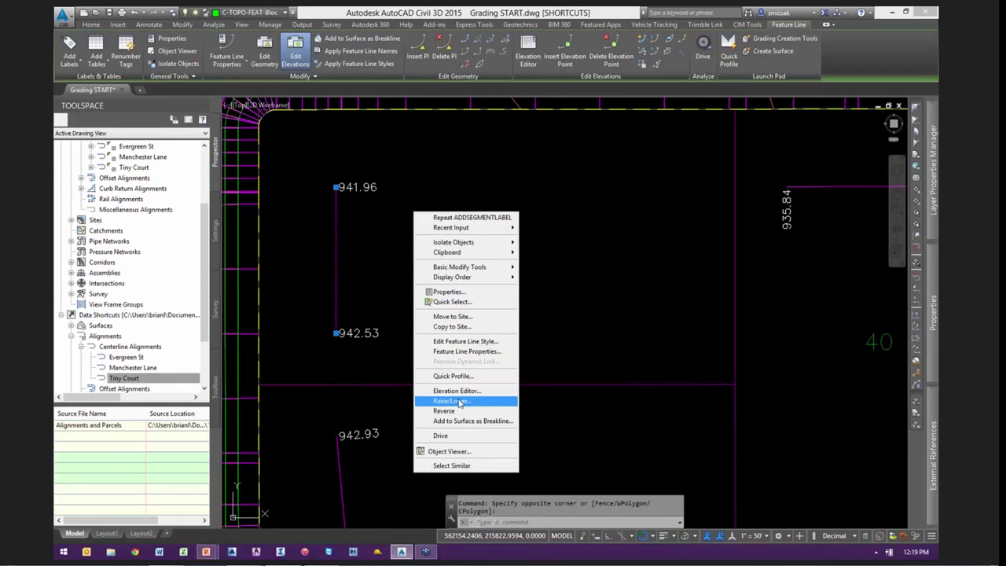
left_click(619, 227)
scroll(553, 221, "down", 10)
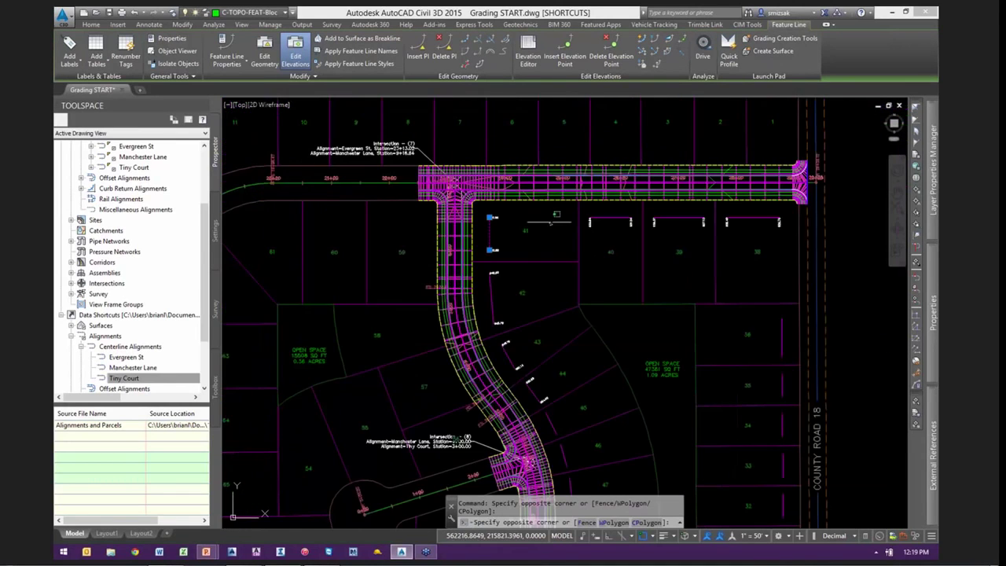
key("Escape")
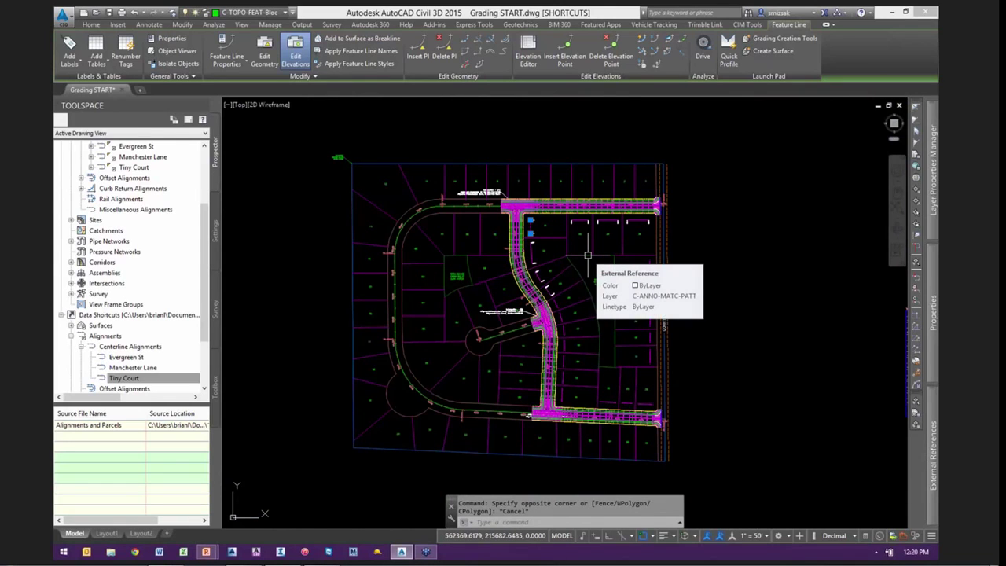
scroll(539, 224, "up", 6)
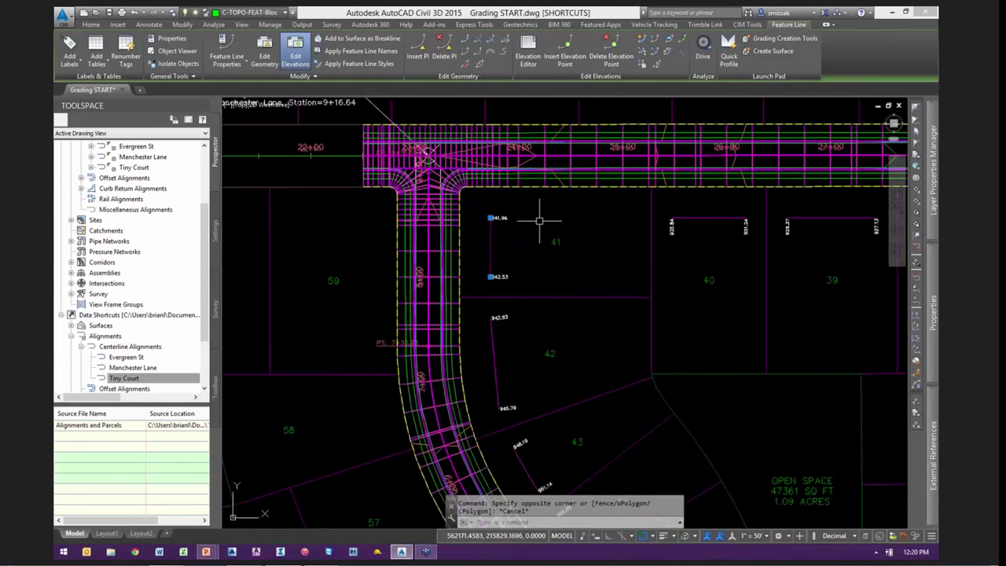
scroll(530, 229, "up", 2)
middle_click_drag(519, 249, 467, 238)
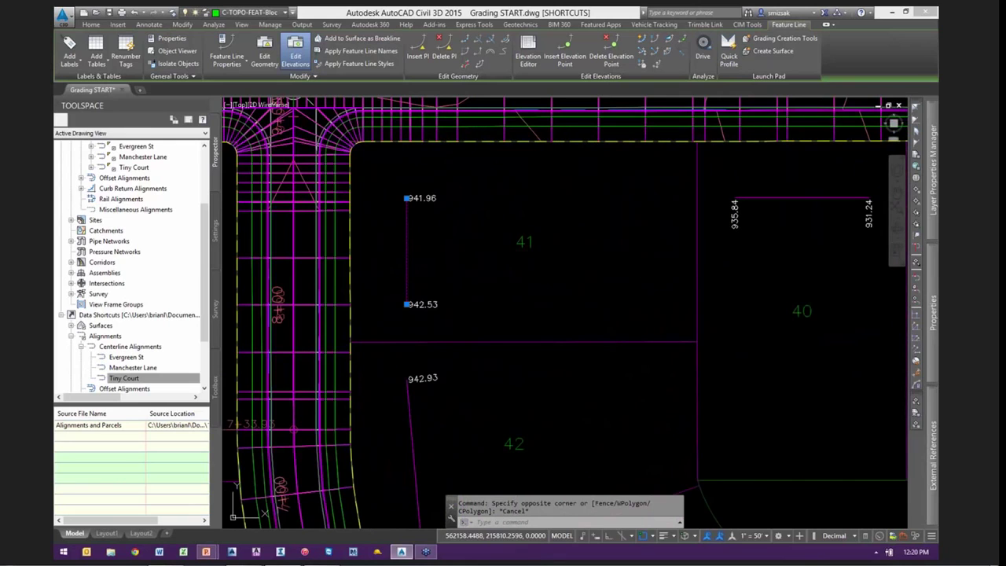
scroll(472, 244, "down", 3)
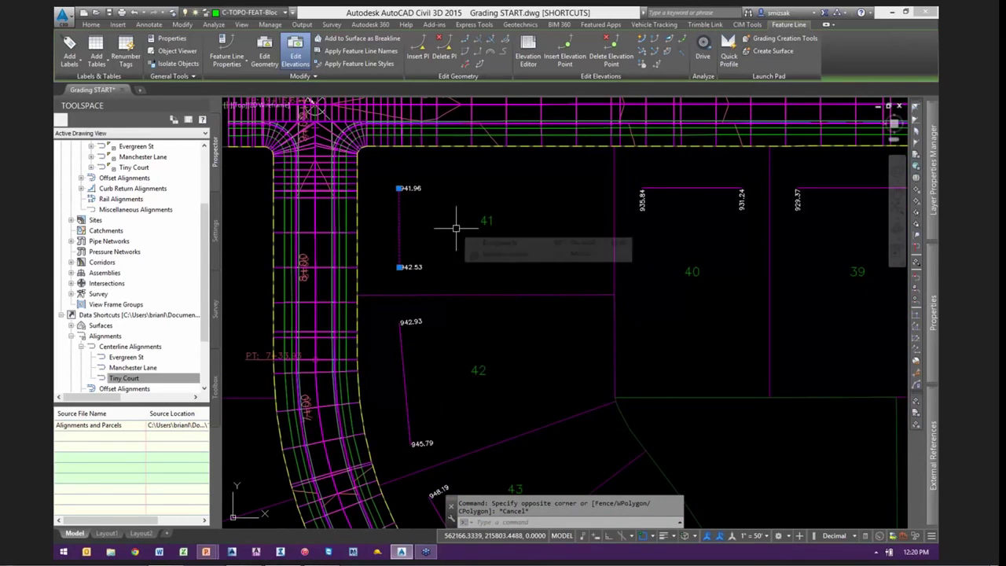
Open the Elevation Editor for lot 41's pad feature line and set both end elevations to 942
left_click(527, 55)
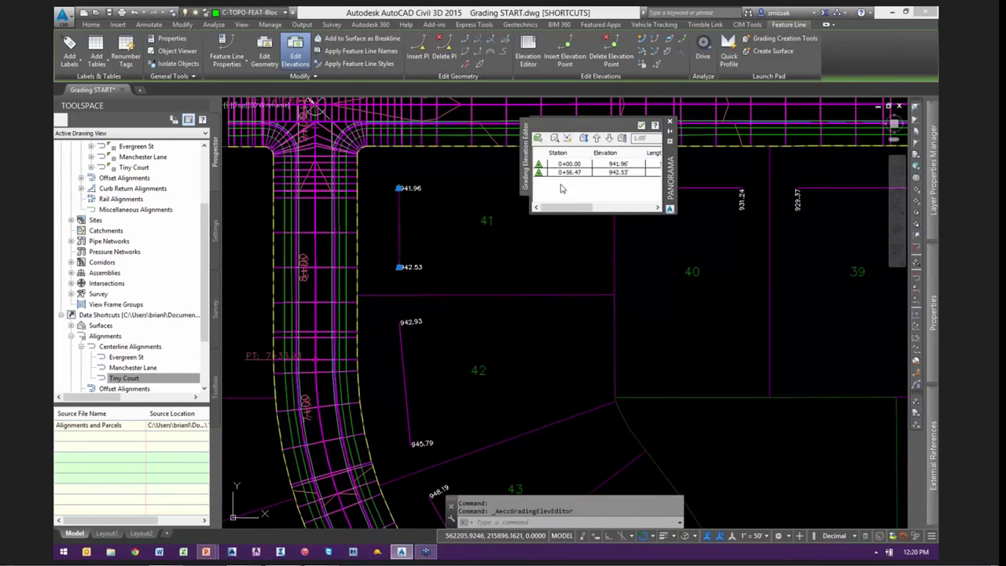
left_click(571, 175)
key("ctrl+a")
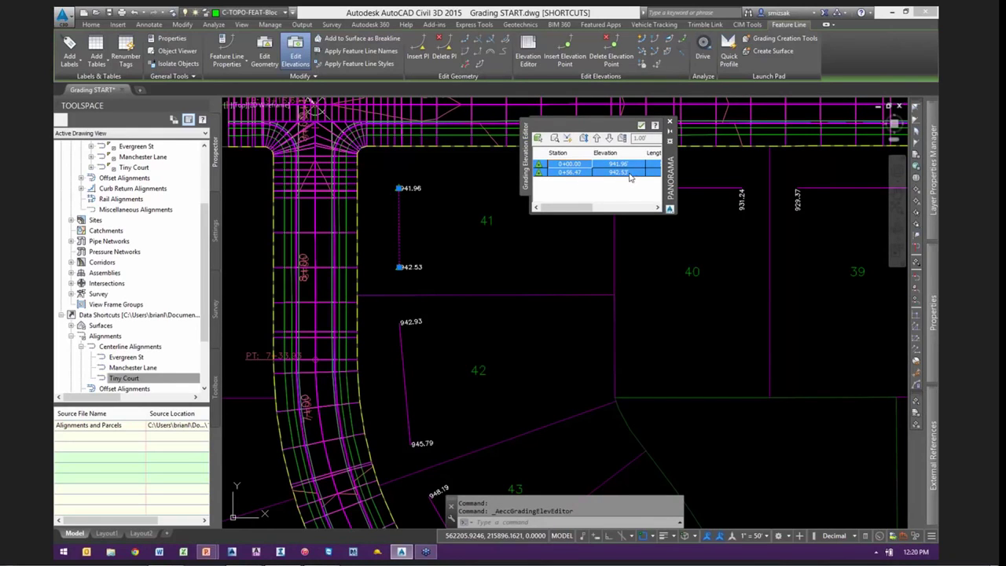
left_click(619, 172)
key("Return")
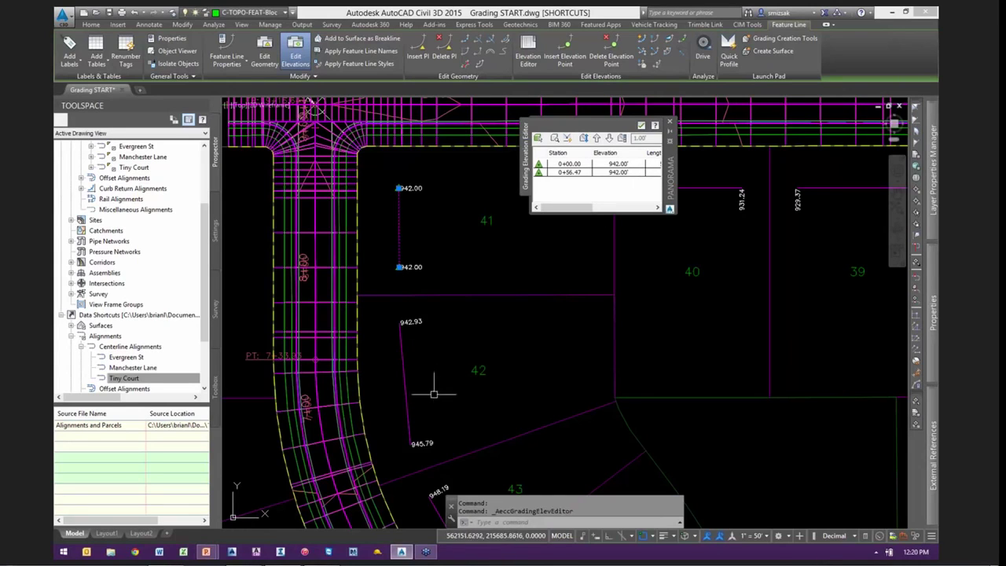
Load lot 42's pad feature line into the Elevation Editor and set both end elevations to 946
key("Return")
left_click(421, 372)
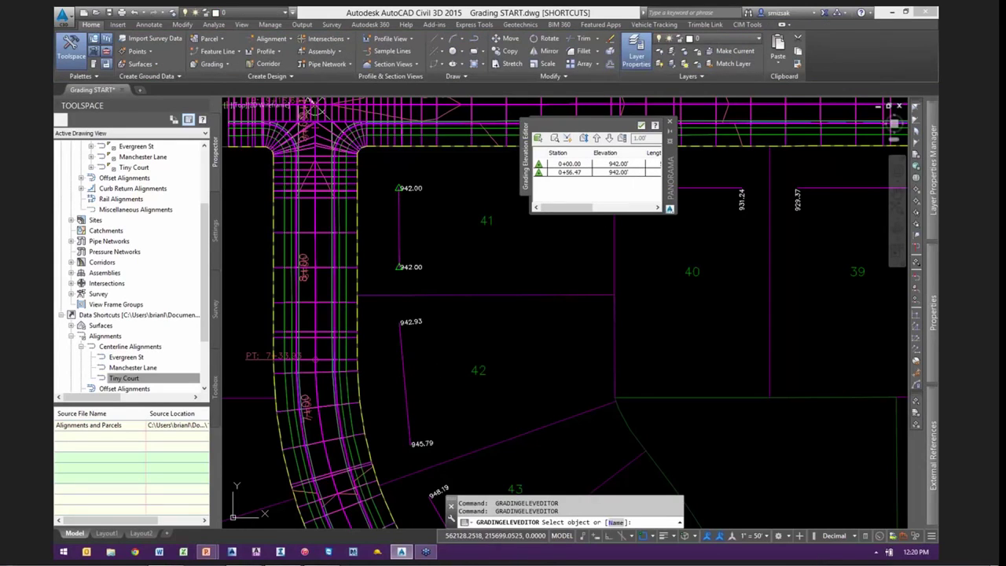
left_click(569, 174)
key("ctrl+a")
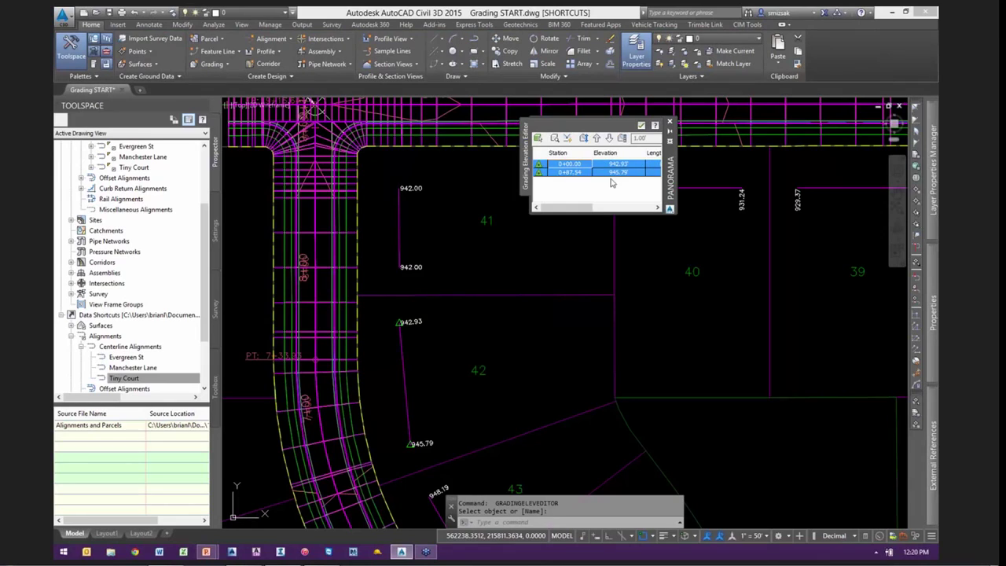
left_click(629, 173)
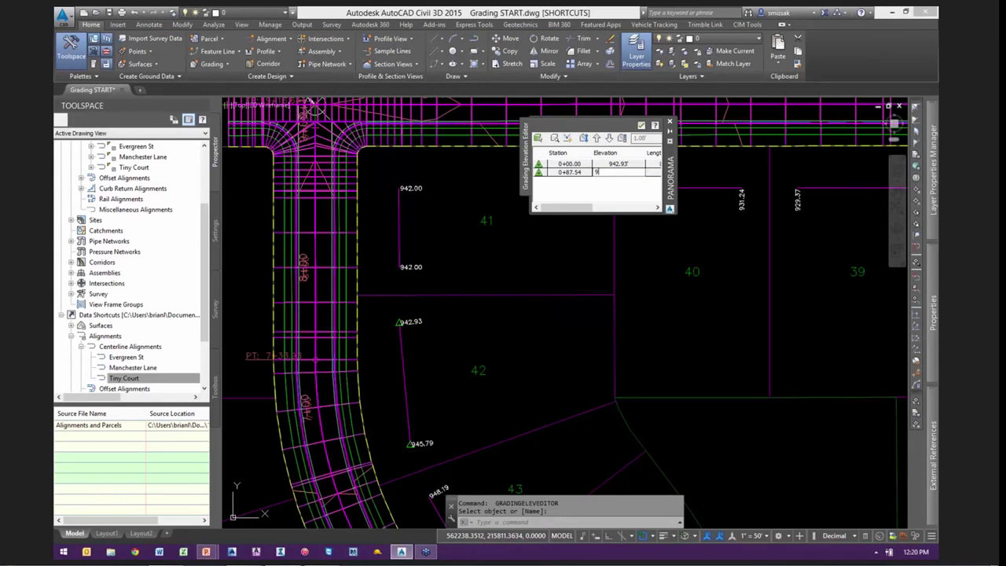
type("946")
key("Return")
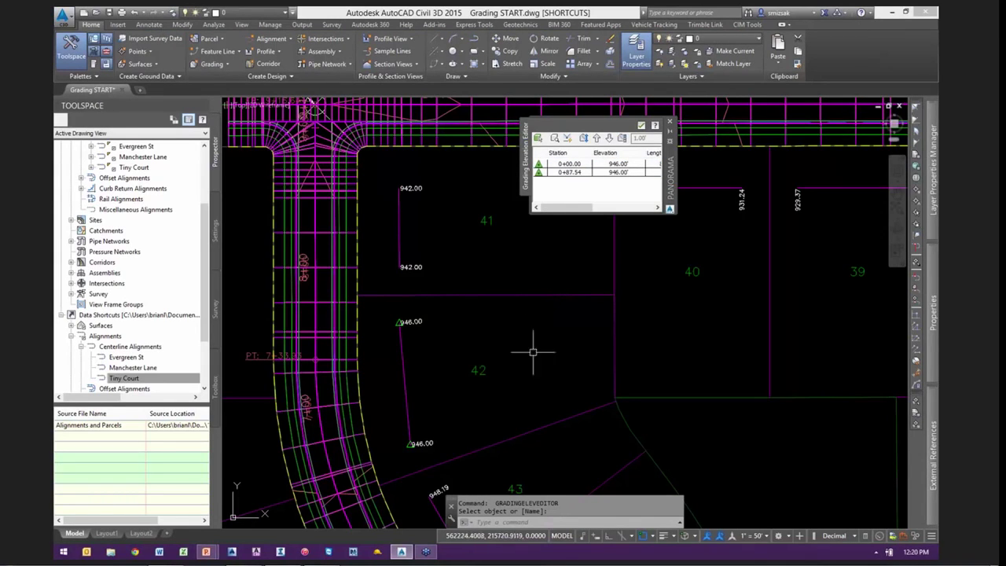
Load lot 43's pad feature line into the Elevation Editor and set both end elevations to 951
middle_click_drag(503, 480, 446, 318)
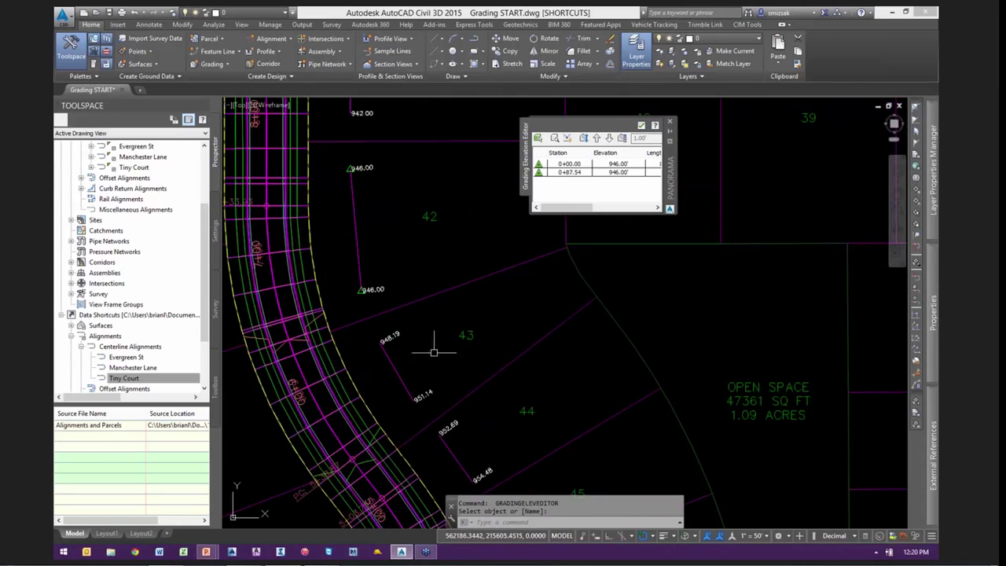
key("Escape")
left_click(393, 364)
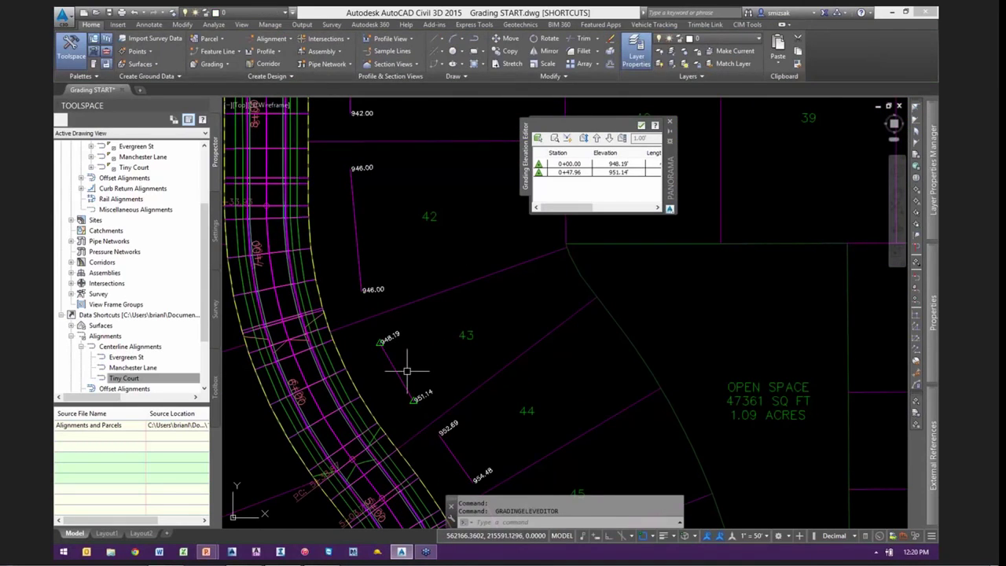
left_click(625, 172)
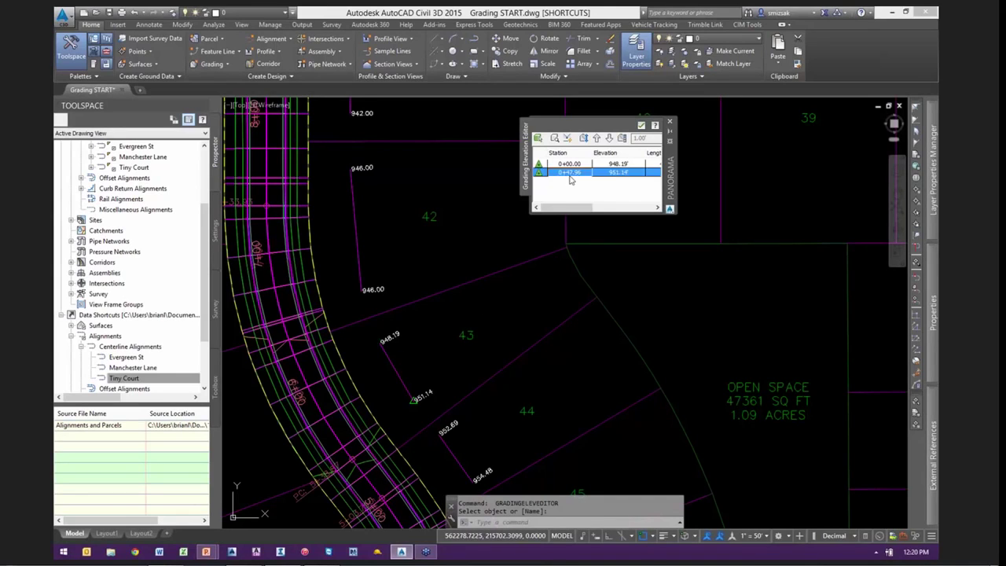
left_click(630, 173)
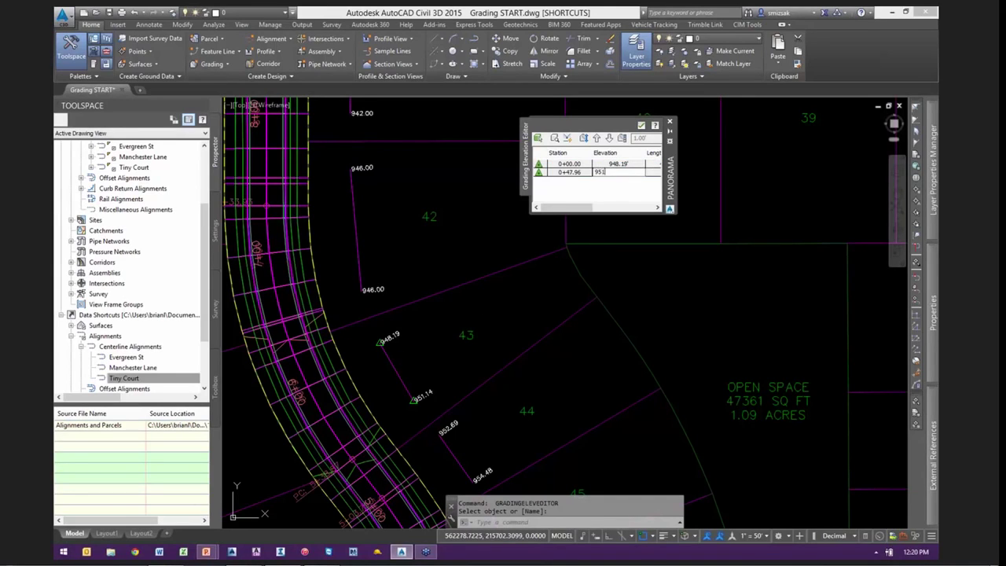
type("951")
key("Return")
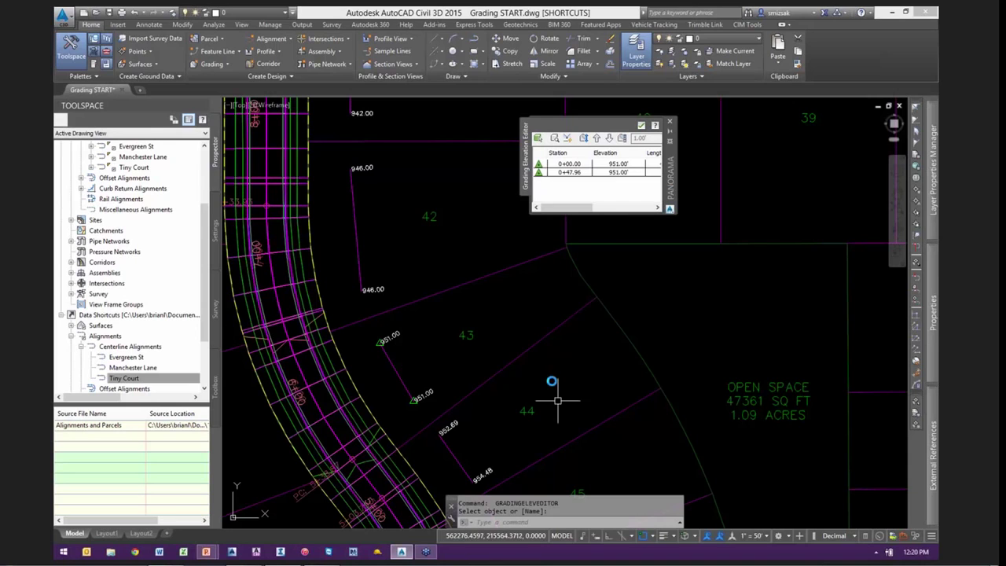
Load lot 44's pad feature line into the Elevation Editor and set both end elevations to 952
middle_click_drag(558, 398, 538, 339)
key("Return")
left_click(433, 399)
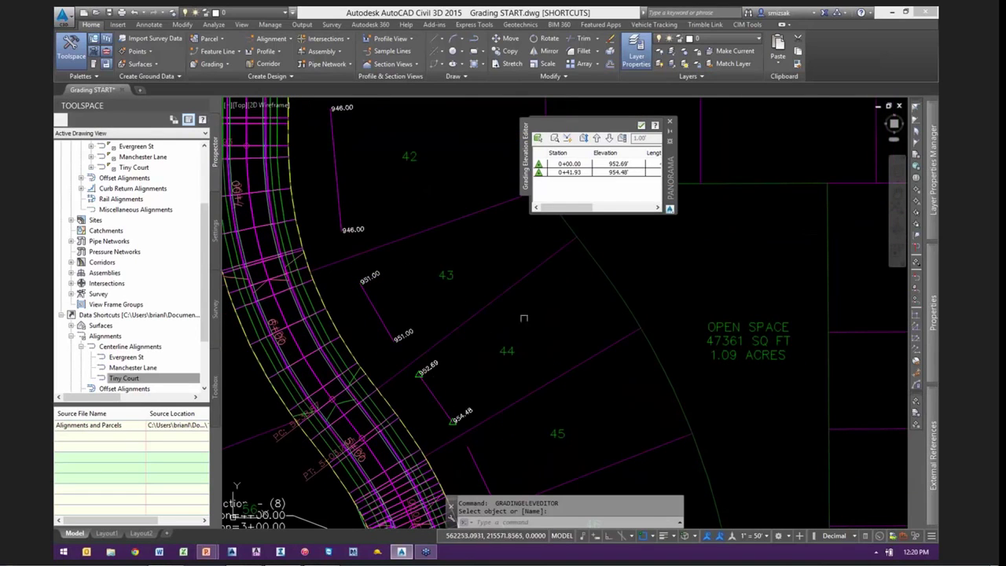
left_click(568, 173)
key("ctrl+a")
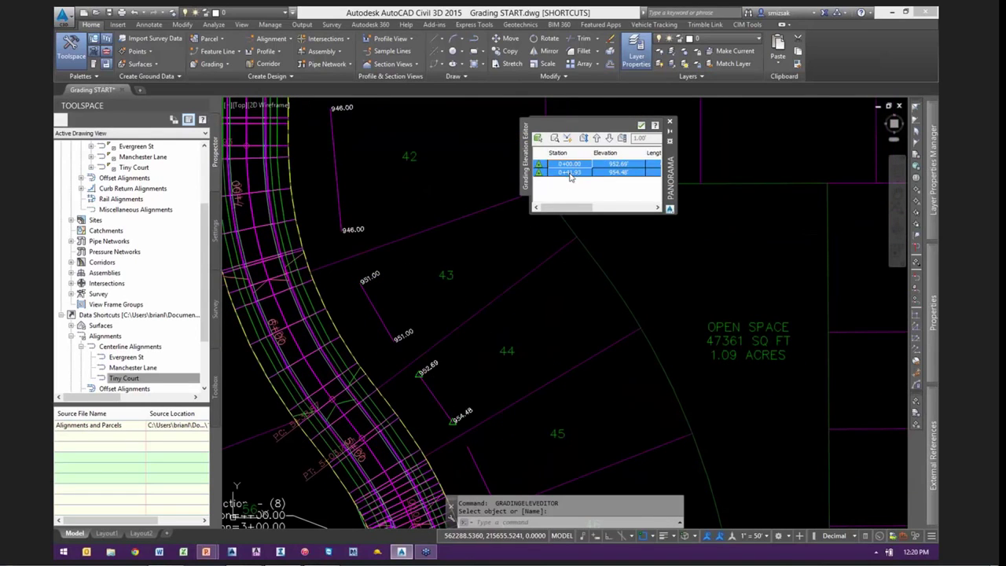
double_click(619, 172)
type("952")
key("Return")
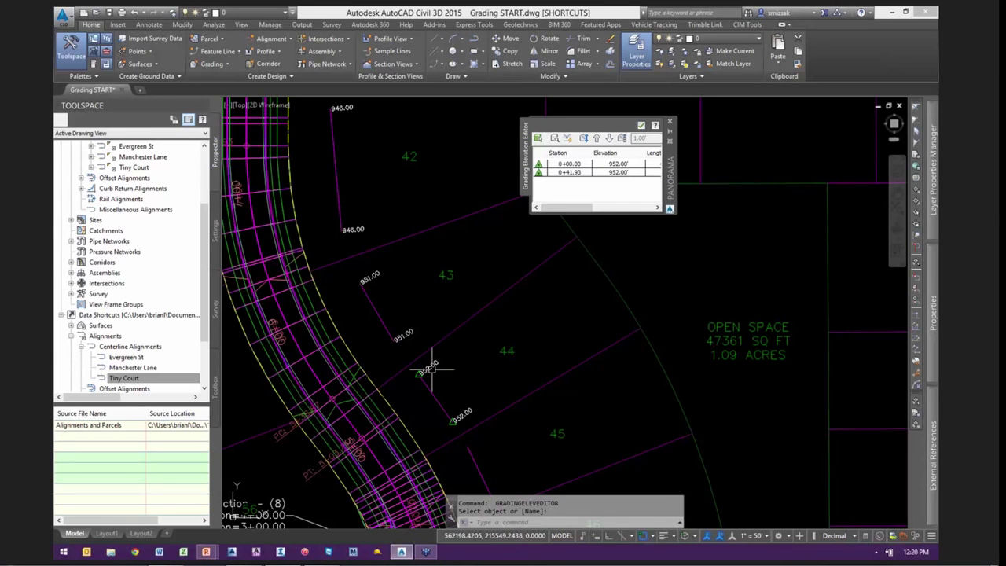
Change both end elevations of lot 44's pad feature line to 954 and end the elevation editing command
scroll(433, 366, "up", 3)
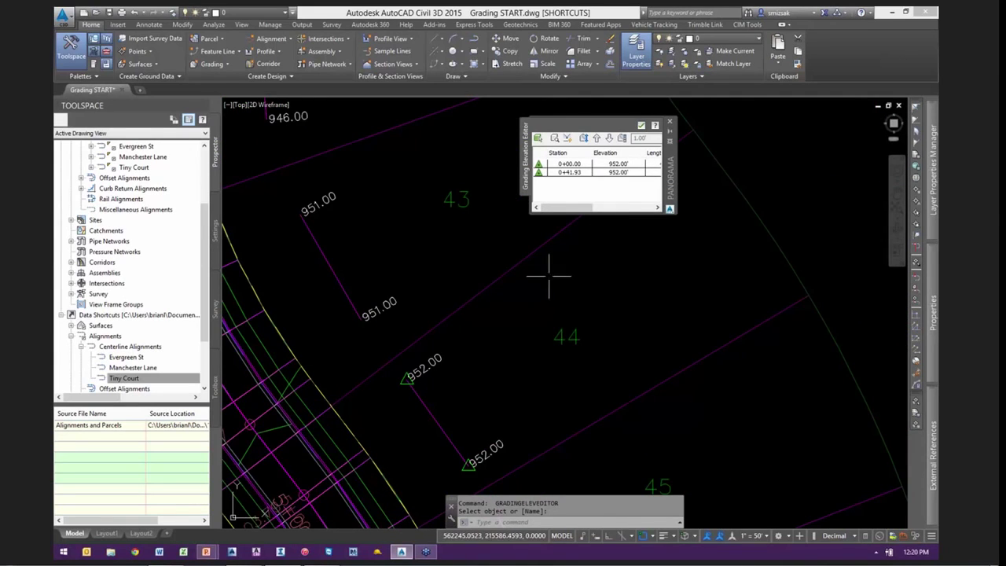
left_click(573, 173)
left_click(616, 172)
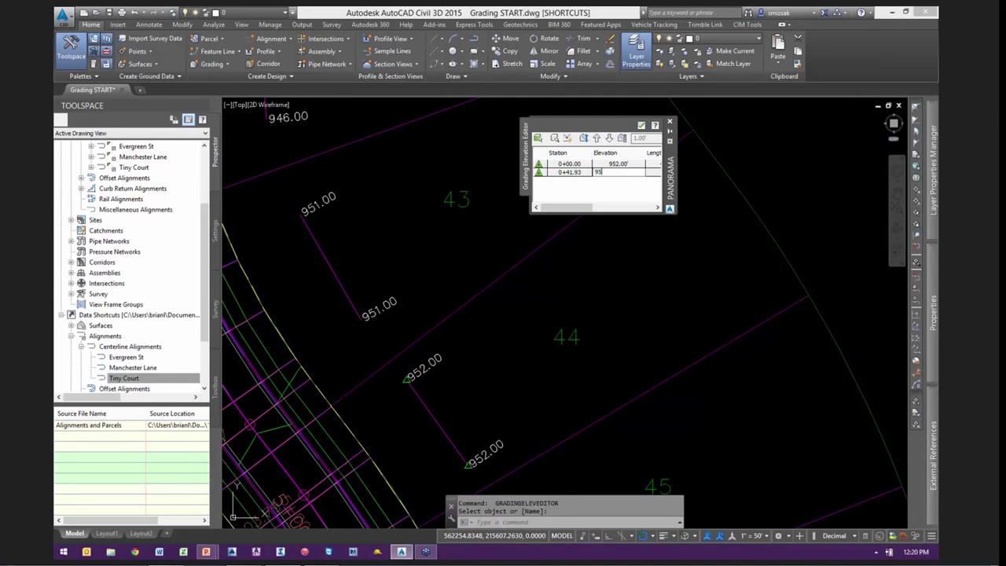
key("Return")
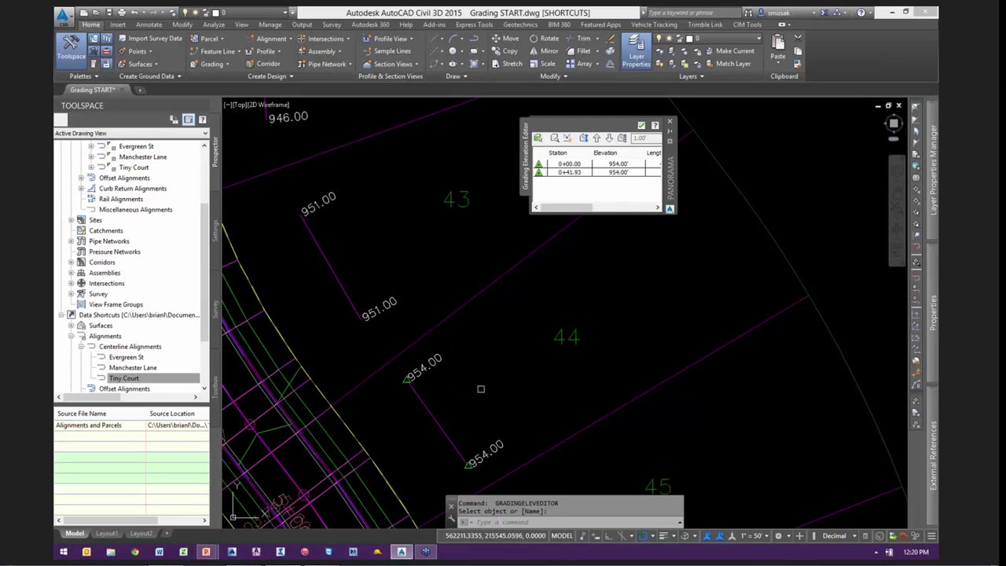
key("Escape")
Review the edited pad elevations on lots 41 to 44 and close the Elevation Editor
scroll(478, 404, "down", 4)
middle_click_drag(404, 269, 328, 362)
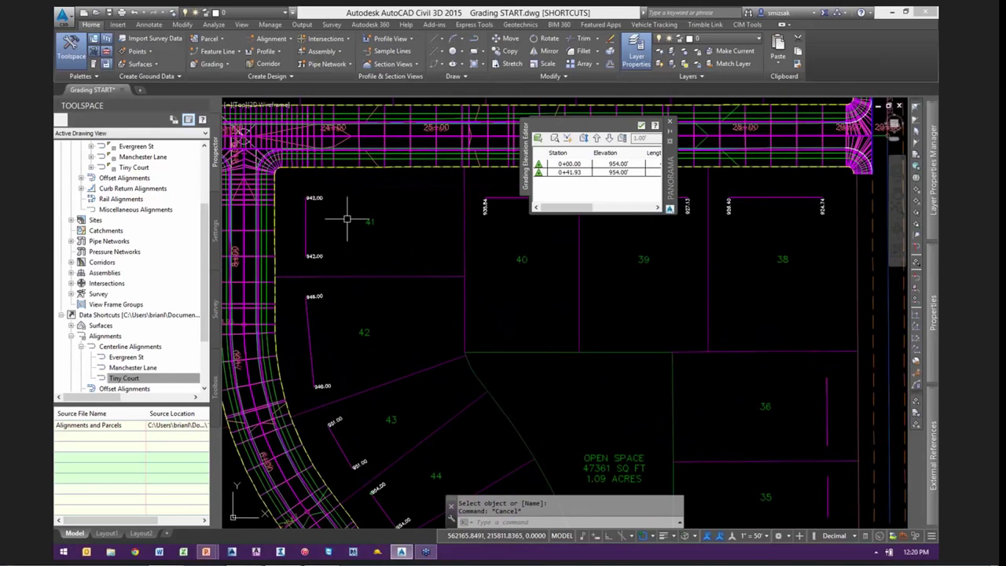
middle_click_drag(330, 243, 377, 288)
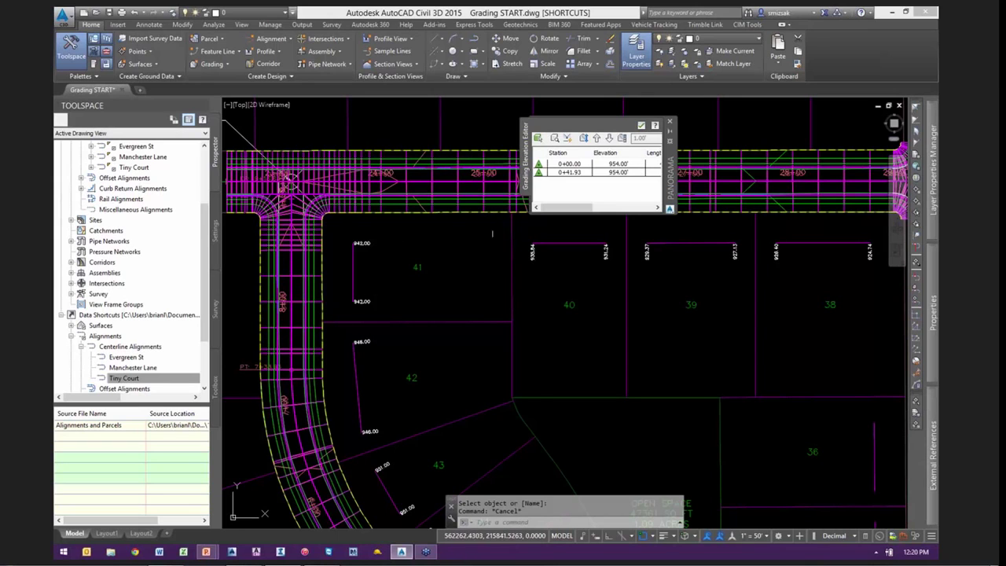
left_click(642, 128)
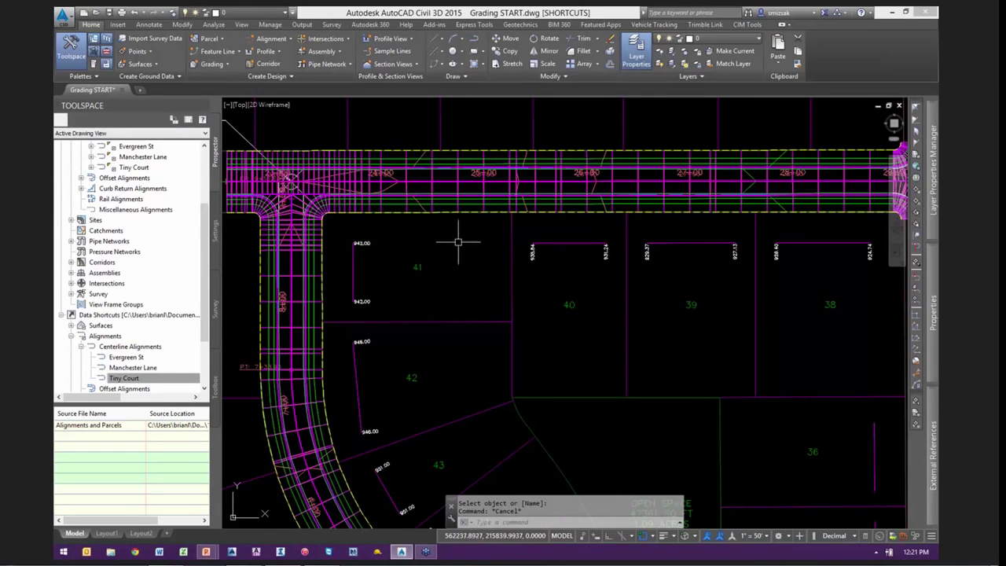
mouse_move(393, 281)
middle_mouse_down()
mouse_move(397, 227)
mouse_move(422, 226)
middle_mouse_up()
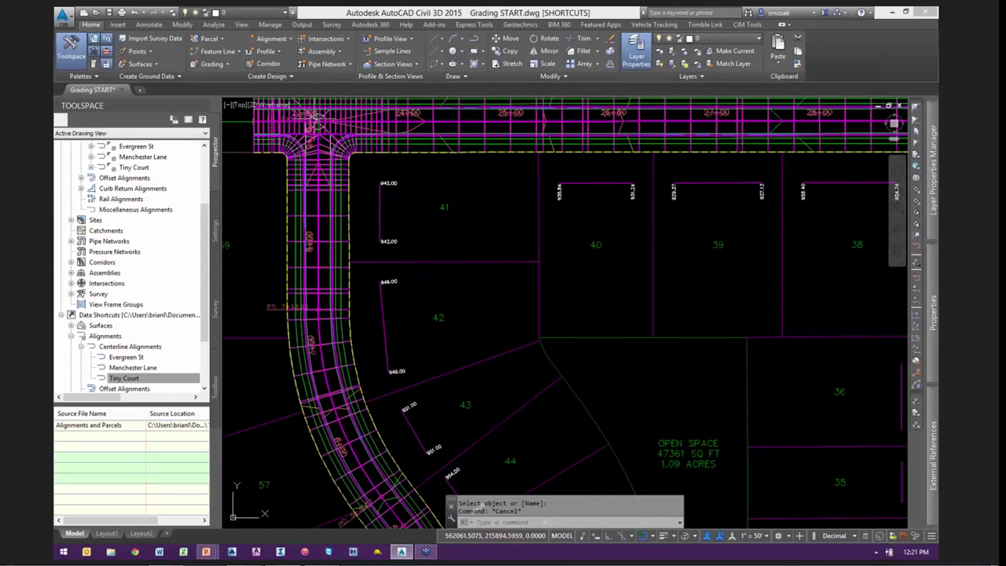
Create a grading group named Block 1 in the Block 1 site with an automatic surface named after it, and make it the current group
left_click(223, 64)
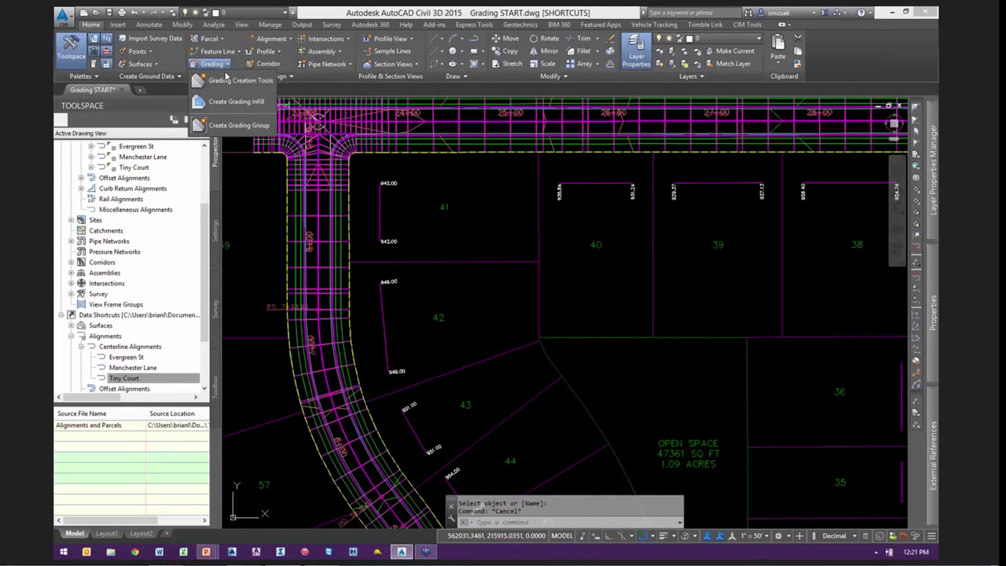
left_click(229, 80)
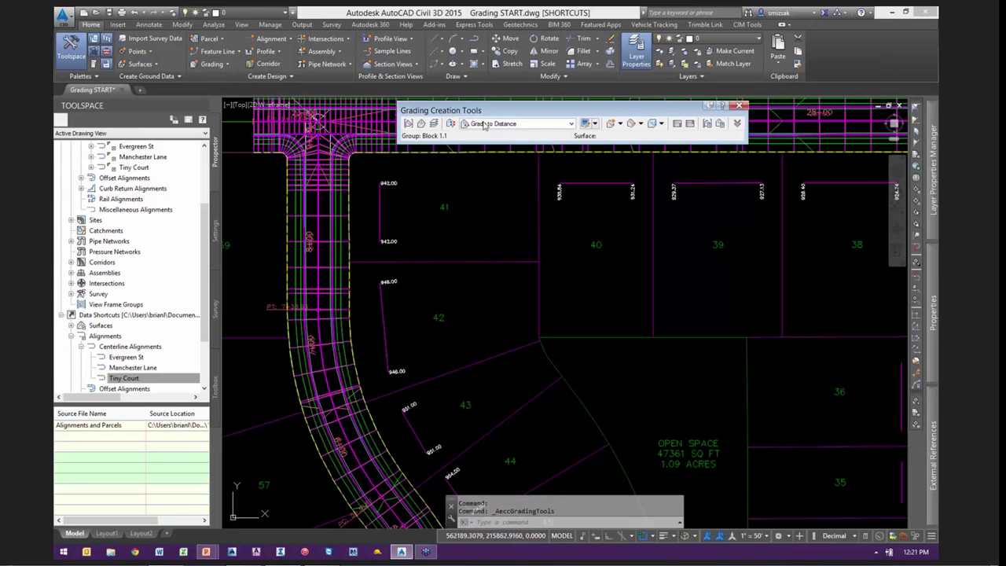
left_click(408, 125)
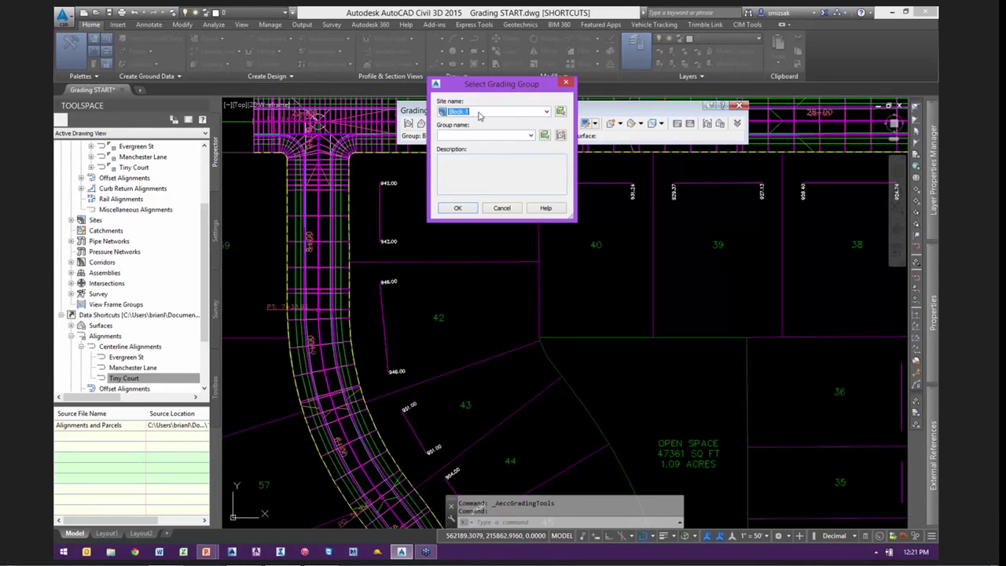
left_click(492, 92)
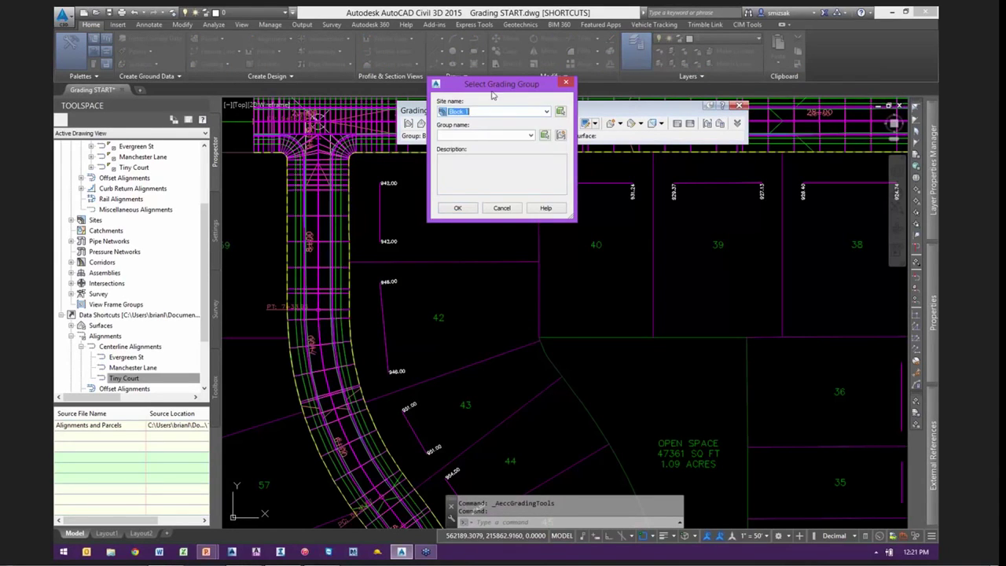
left_click(561, 135)
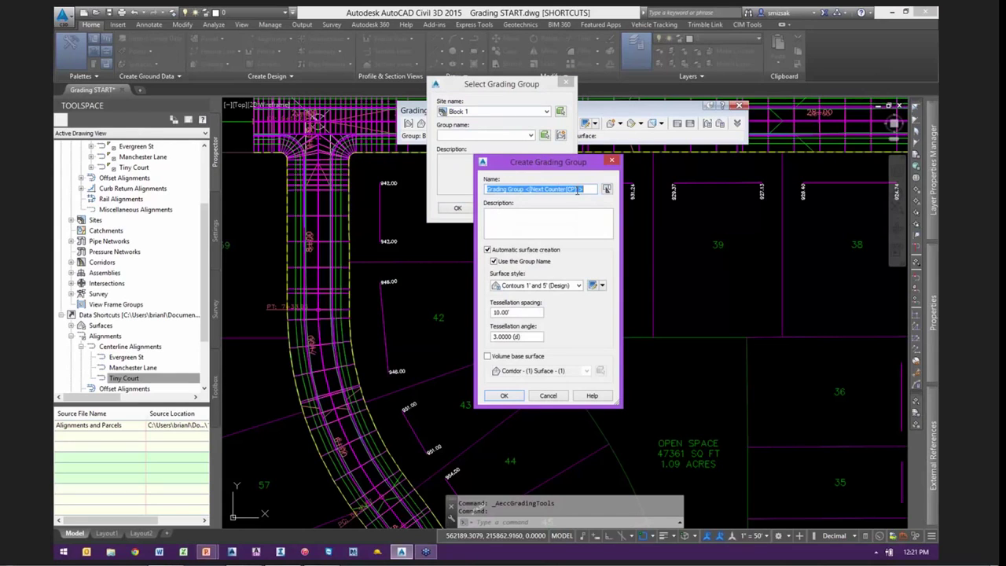
type("Block 1")
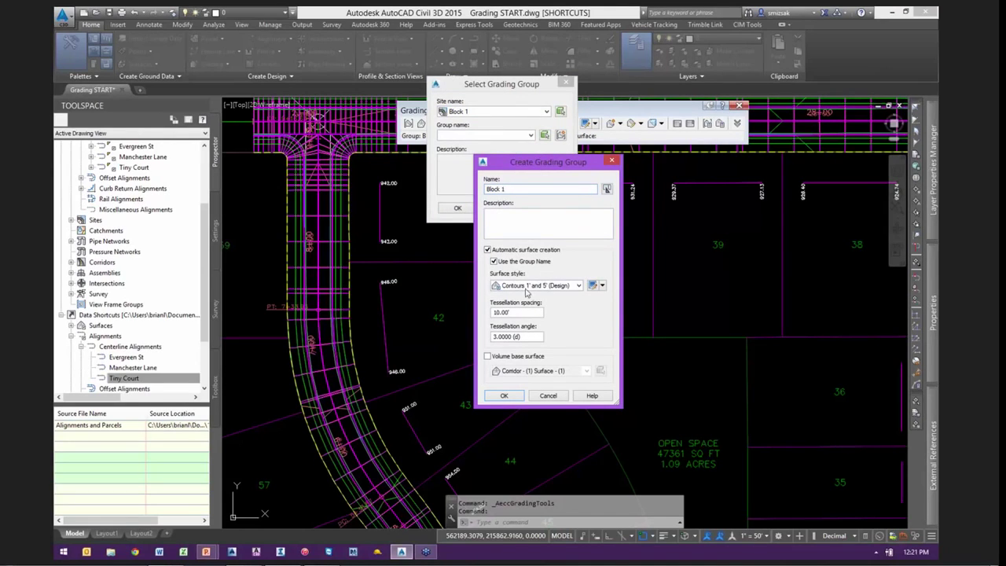
left_click(504, 397)
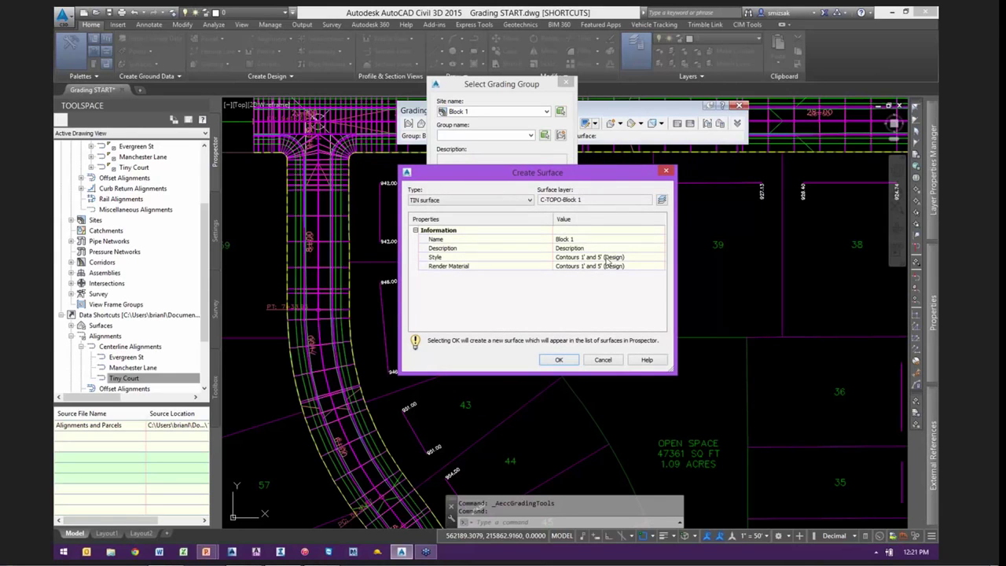
left_click(559, 360)
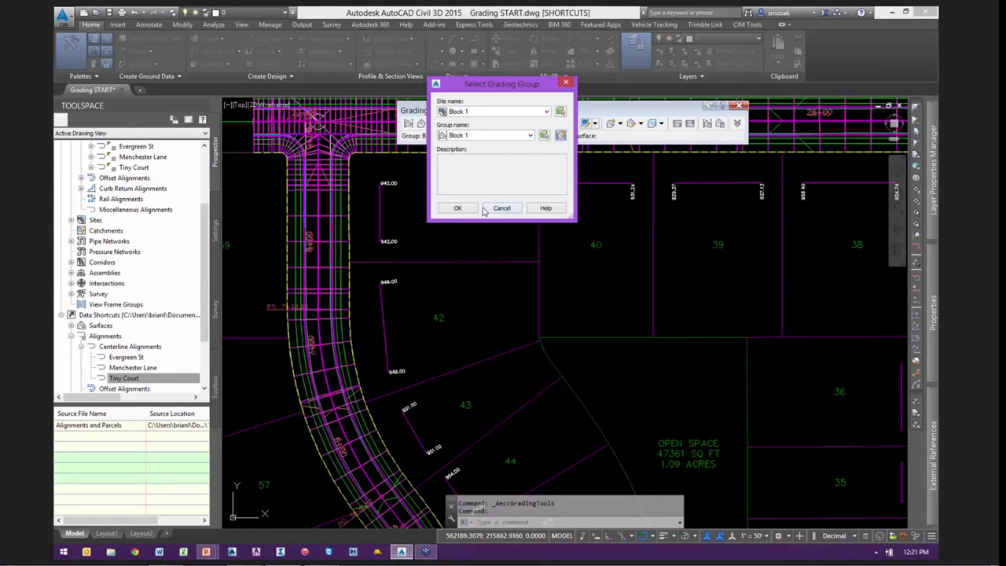
left_click_drag(496, 93, 563, 165)
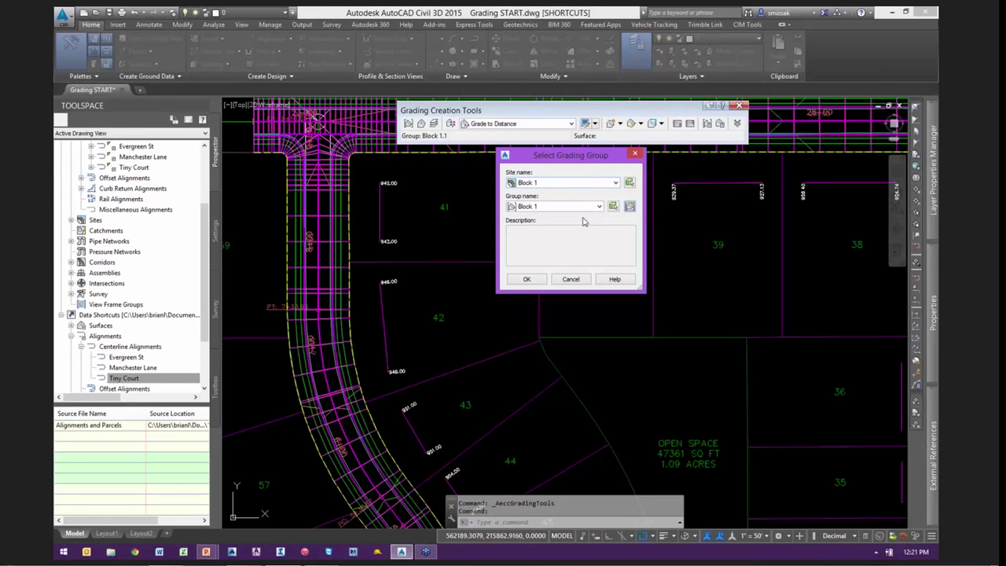
left_click(533, 282)
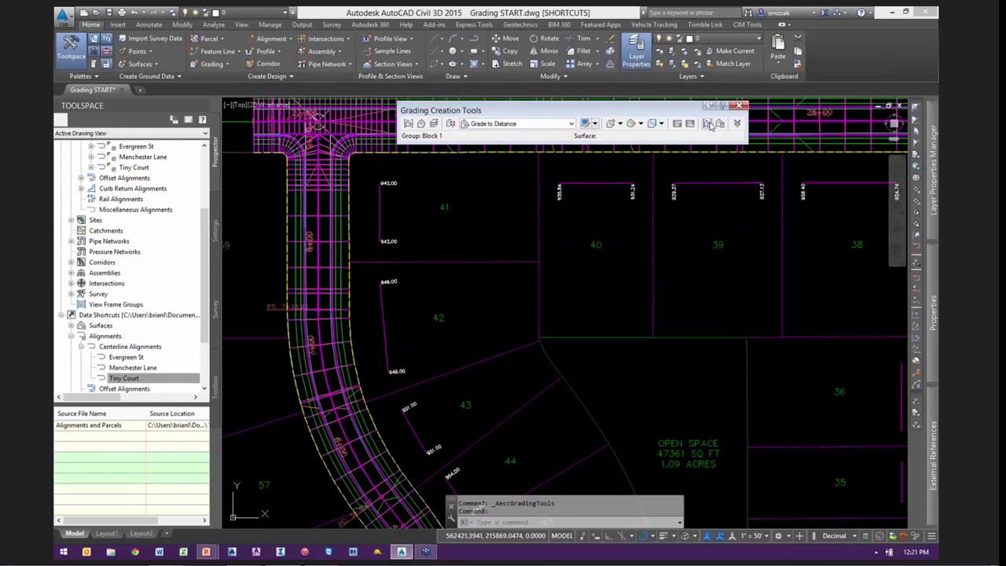
Review the Block 1 grading group's automatic surface and tessellation settings in its properties without changing them
left_click(708, 123)
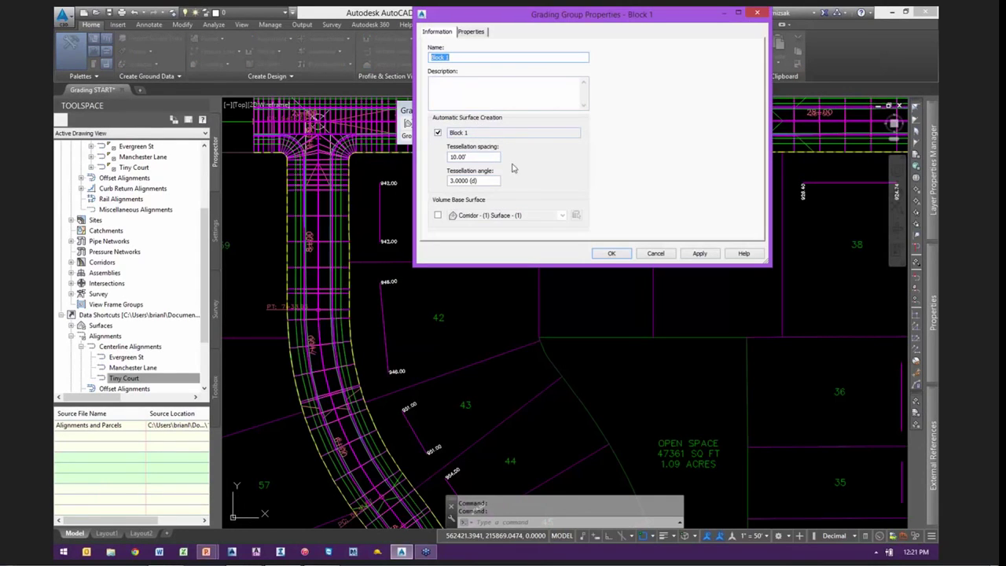
left_click(655, 253)
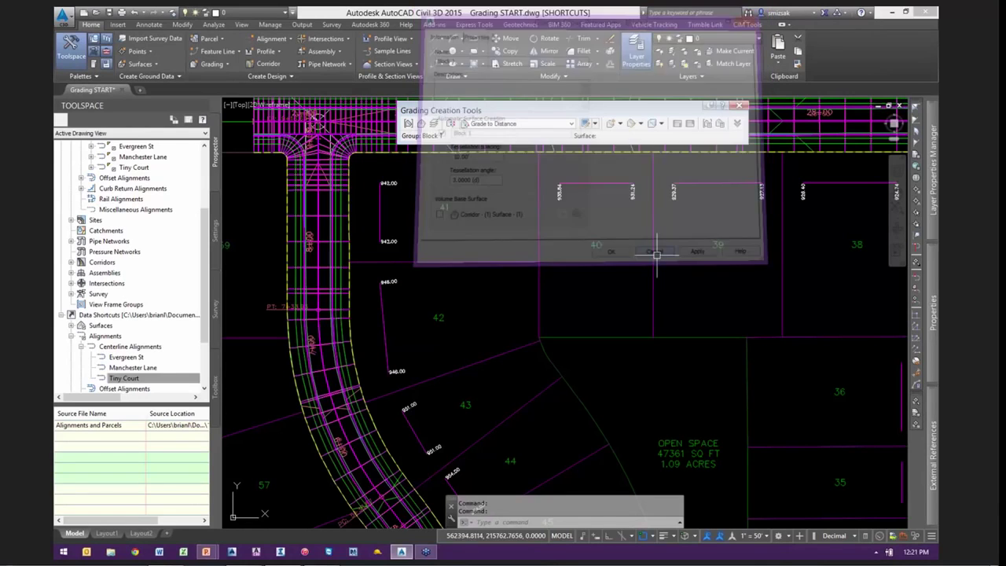
Set the grading criteria set to Flex Grading for the Block 1 grading group
middle_click_drag(493, 227, 497, 264)
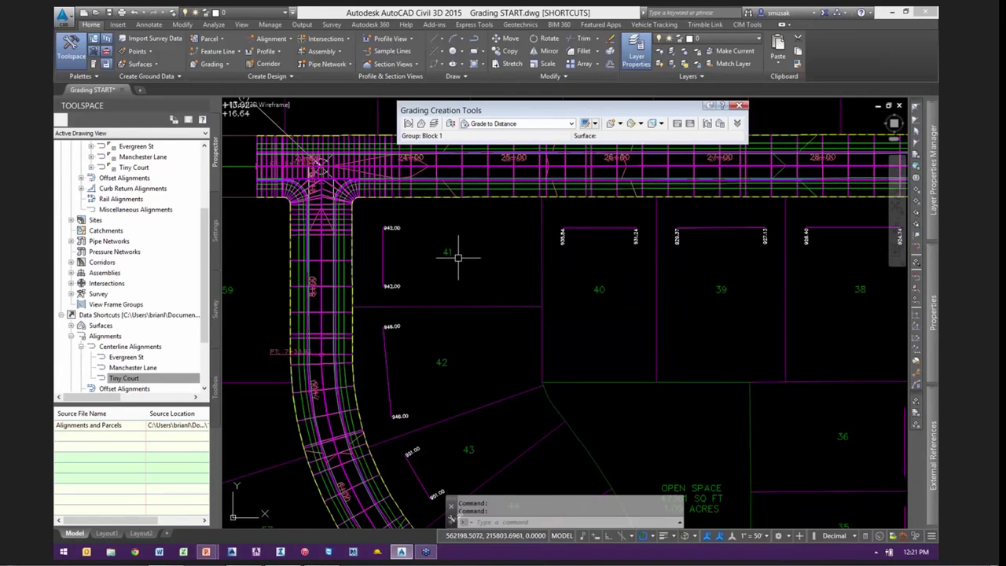
middle_click_drag(460, 254, 496, 249)
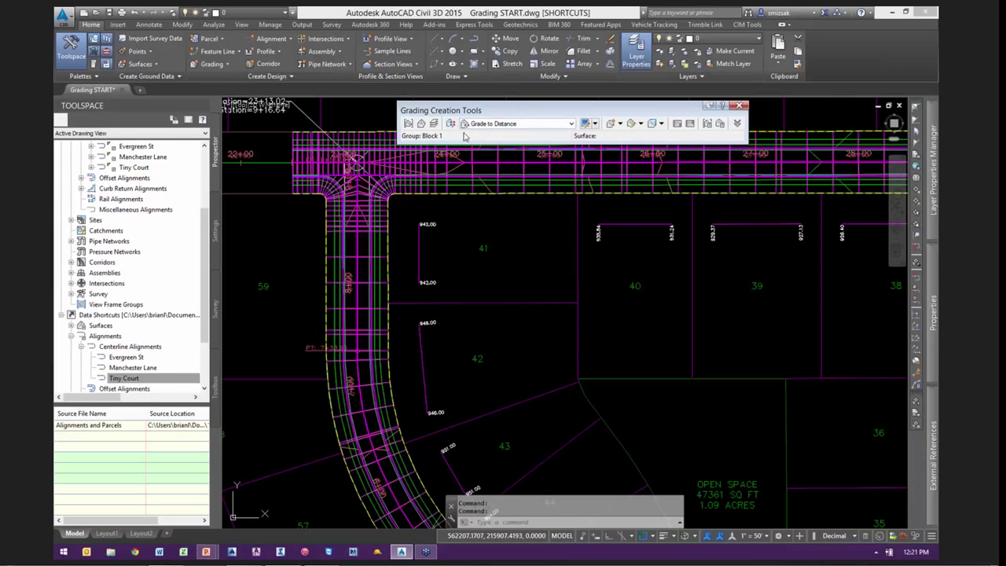
left_click(451, 124)
left_click(553, 206)
left_click(537, 223)
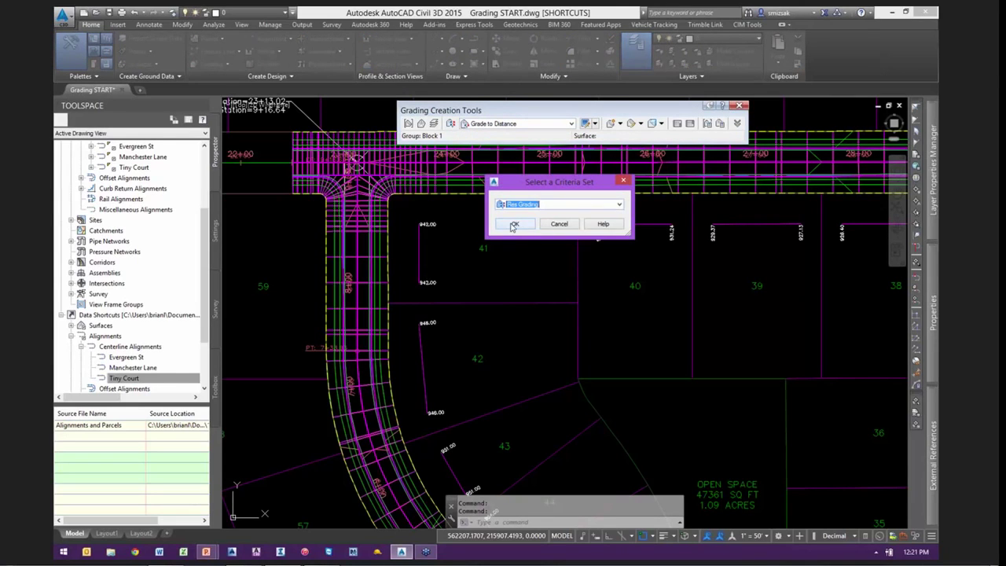
left_click(513, 226)
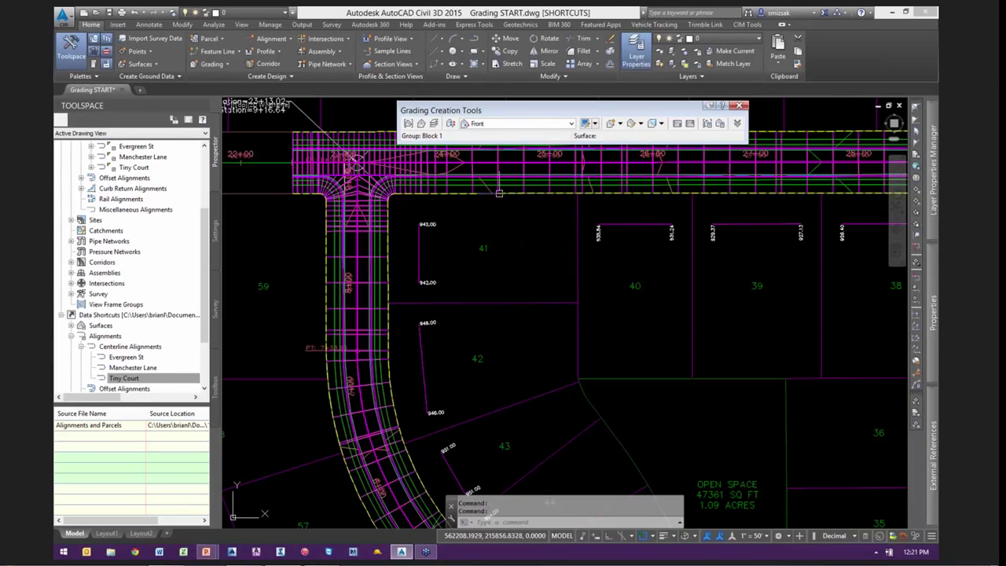
Review the distance, grade and lock settings of the Front grading criteria without changing them
left_click(505, 124)
left_click(489, 134)
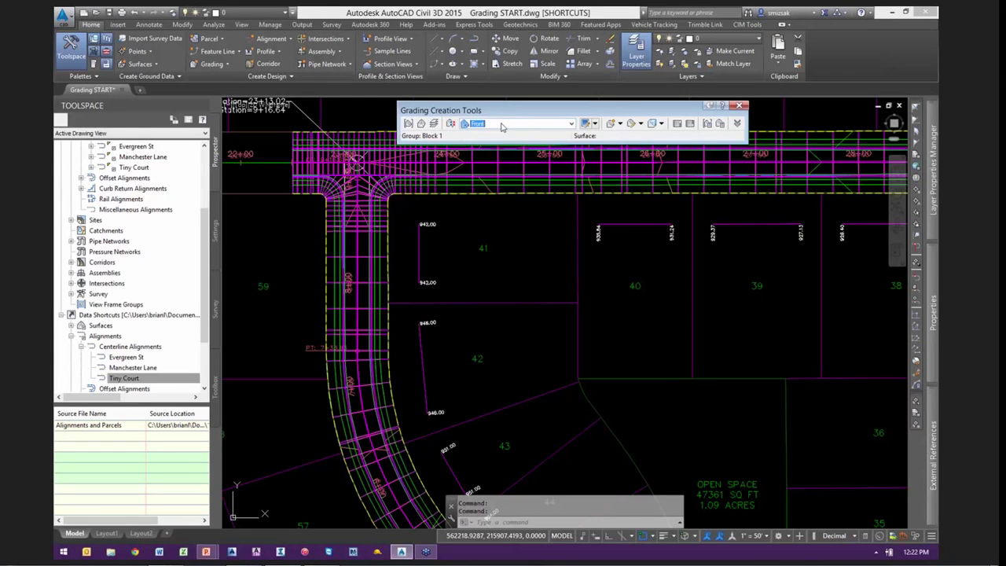
left_click(589, 125)
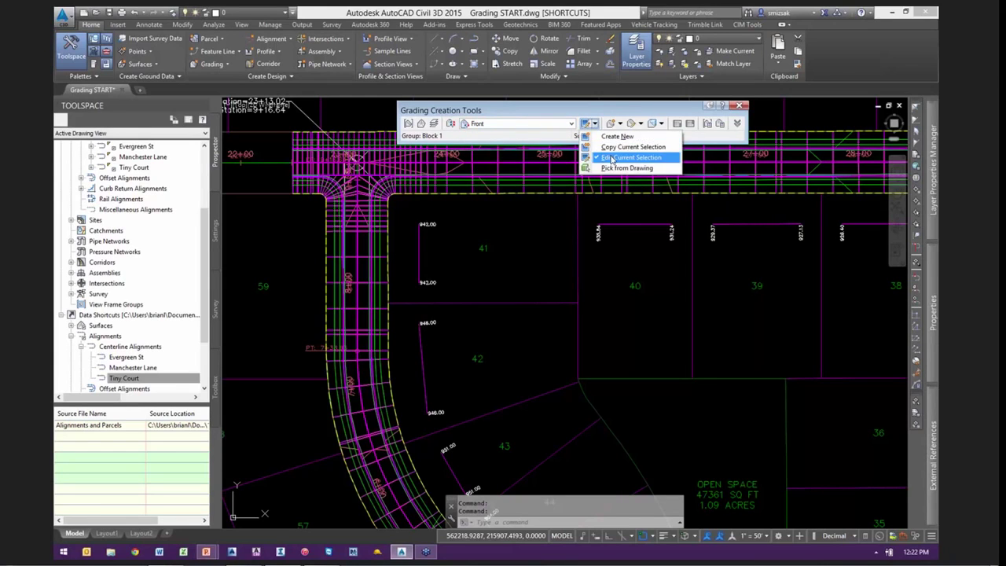
left_click(621, 157)
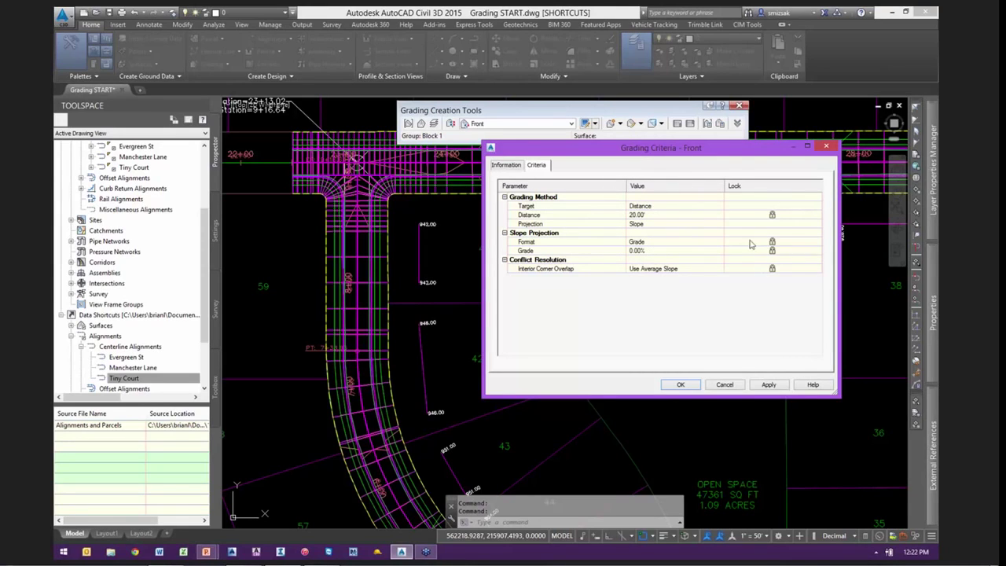
left_click(724, 385)
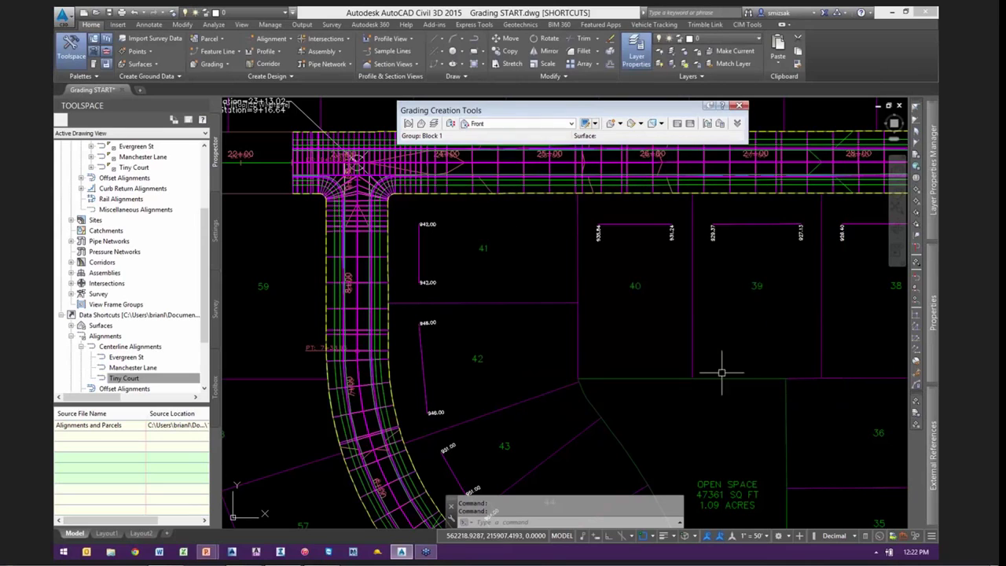
Create a Front grading from lot 41's pad line toward the lot interior, applied to the entire length
left_click(613, 124)
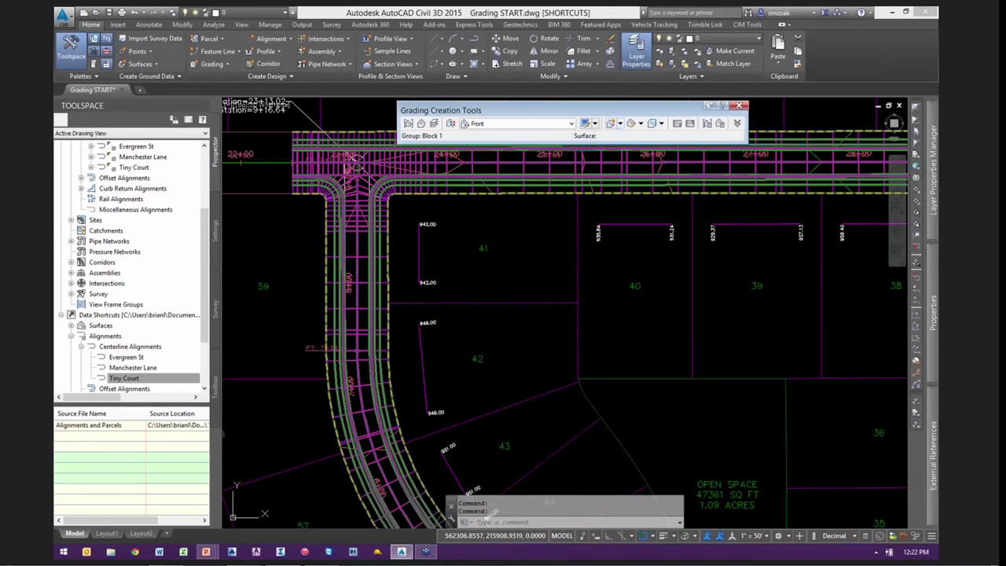
left_click(419, 252)
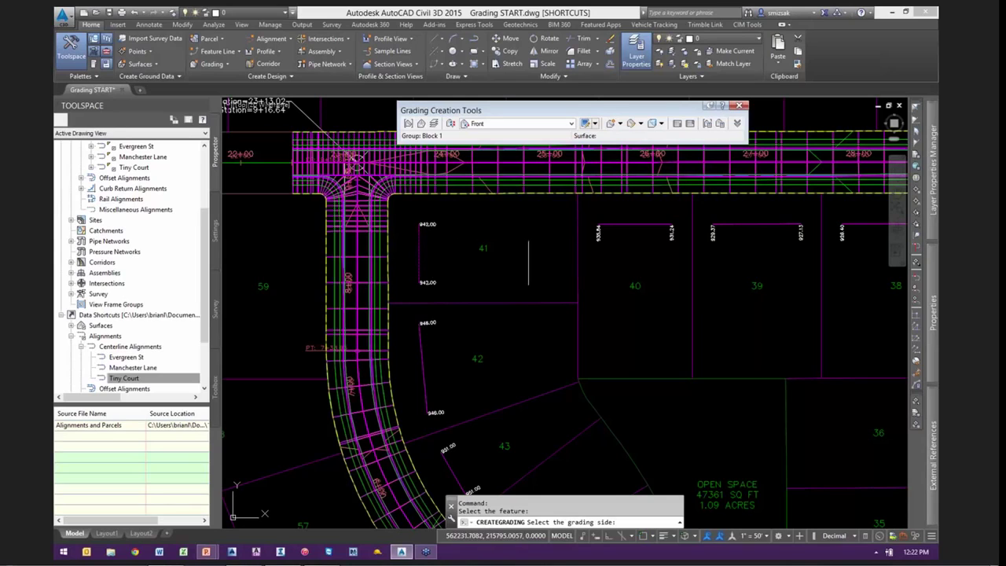
left_click(462, 271)
key("Return")
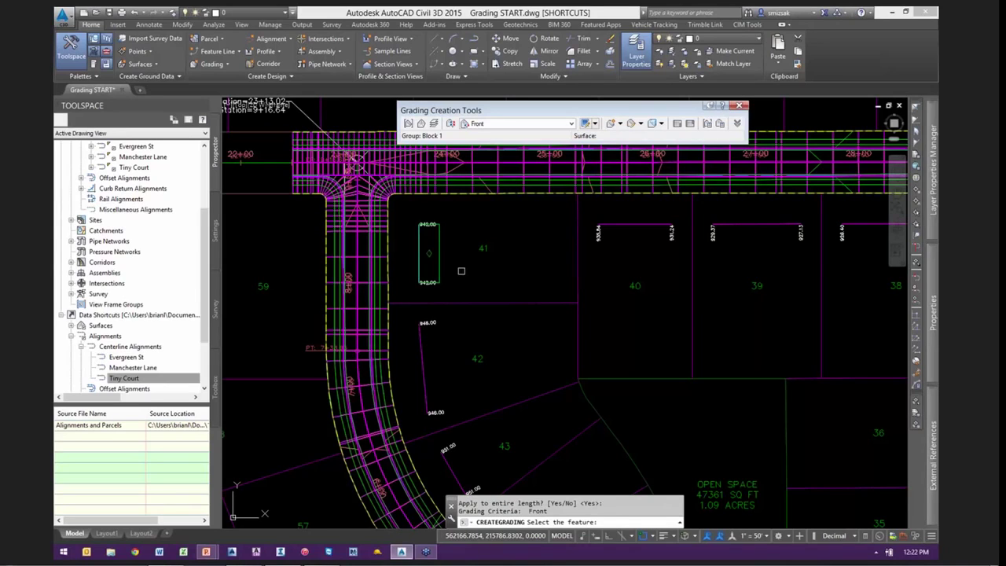
Create Front gradings from the pad lines of lots 42, 43 and 44 toward the lot interiors, along their entire lengths
left_click(426, 370)
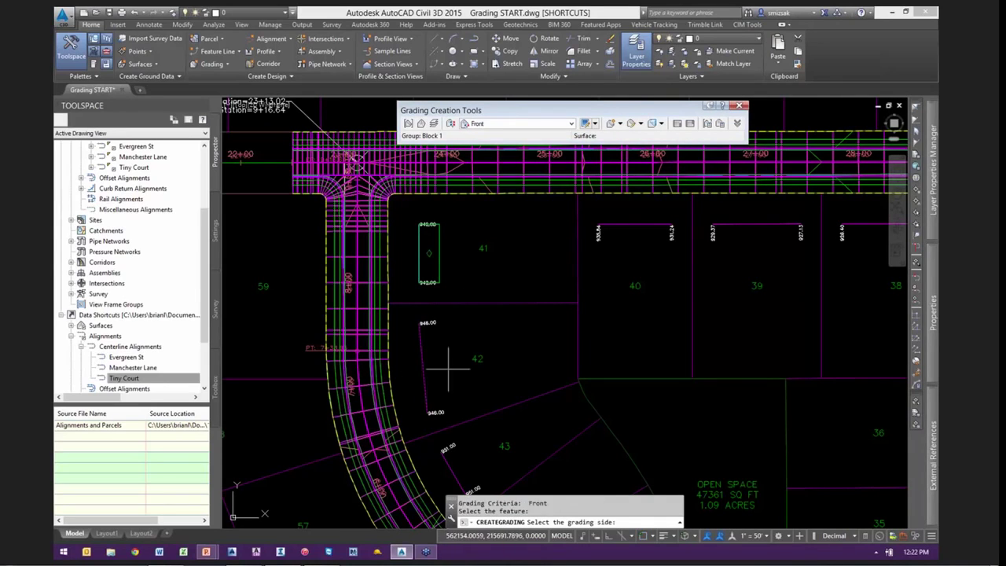
left_click(460, 370)
middle_click_drag(472, 348, 464, 225)
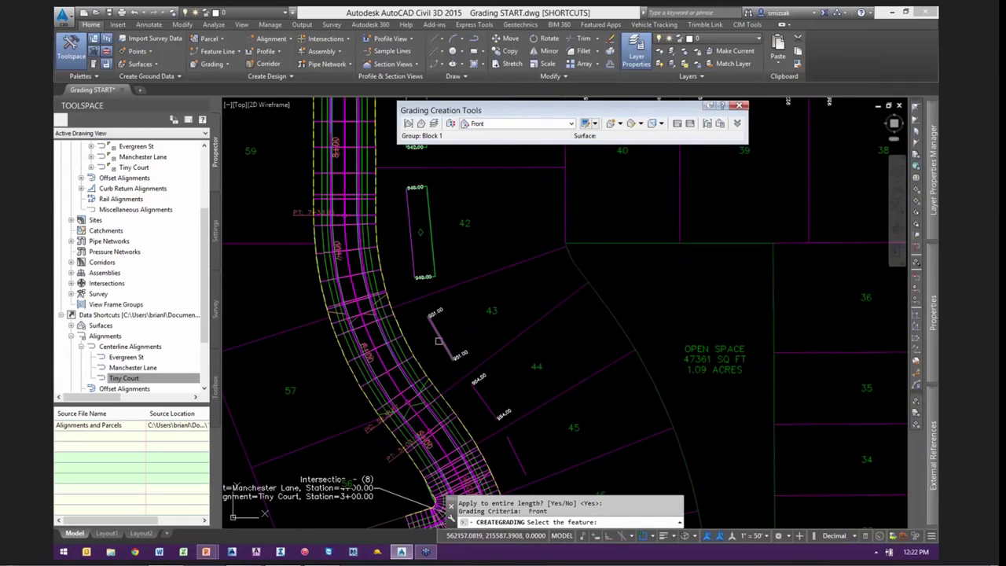
key("Return")
scroll(507, 471, "up", 3)
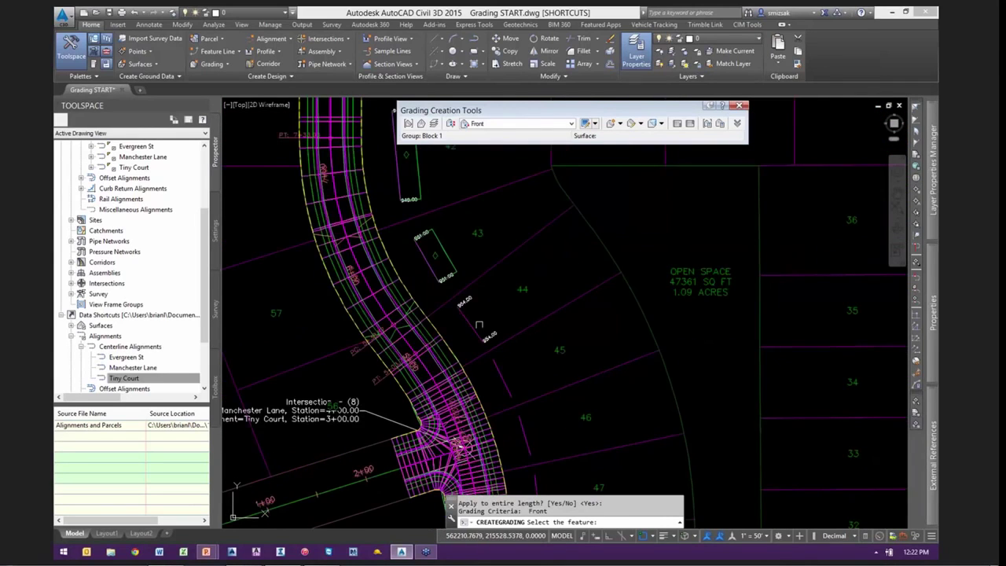
scroll(504, 311, "down", 5)
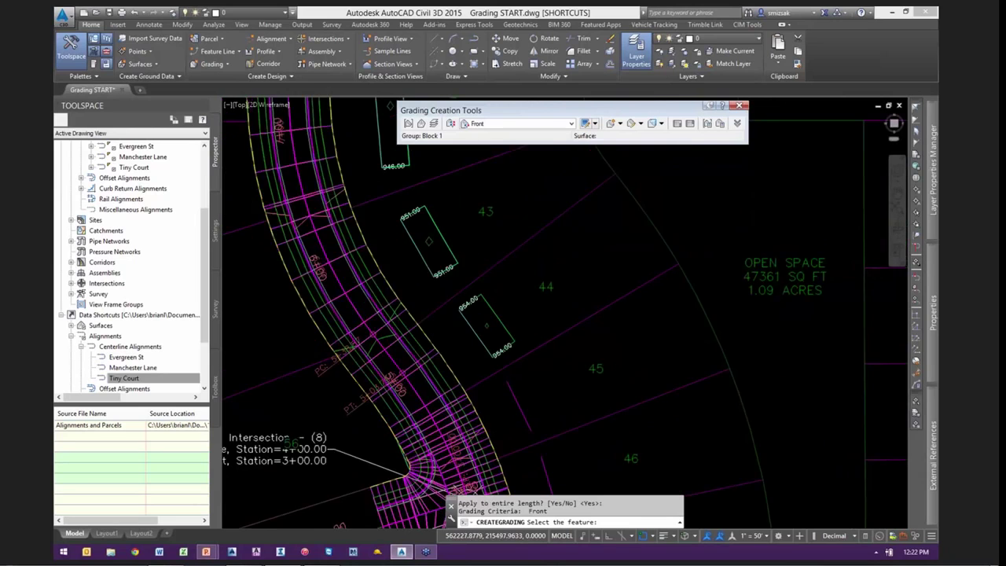
Switch to the Lookout criteria and grade the entire rear edge of lot 41's Front grading
scroll(555, 233, "up", 3)
scroll(555, 232, "up", 3)
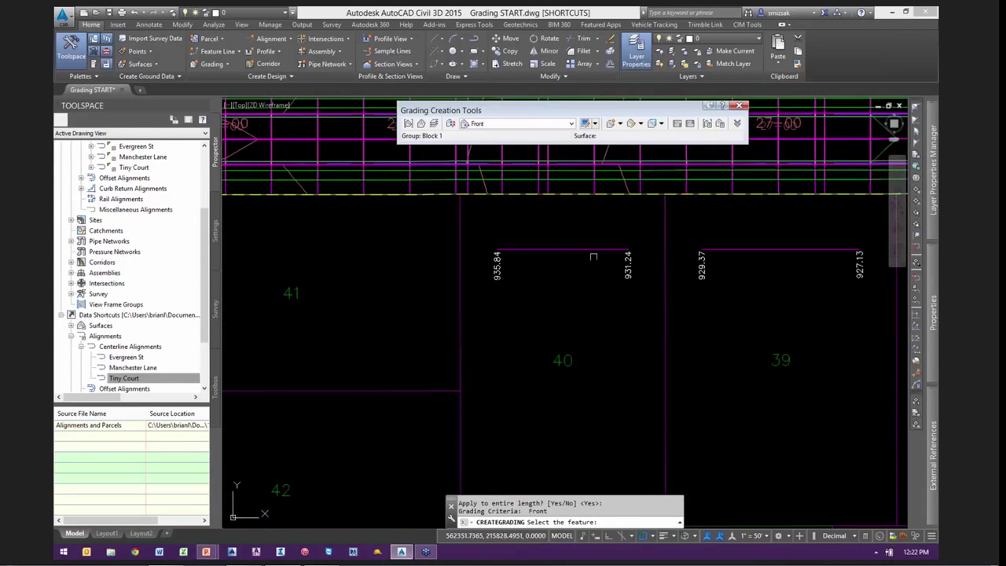
scroll(574, 243, "down", 3)
left_click(506, 124)
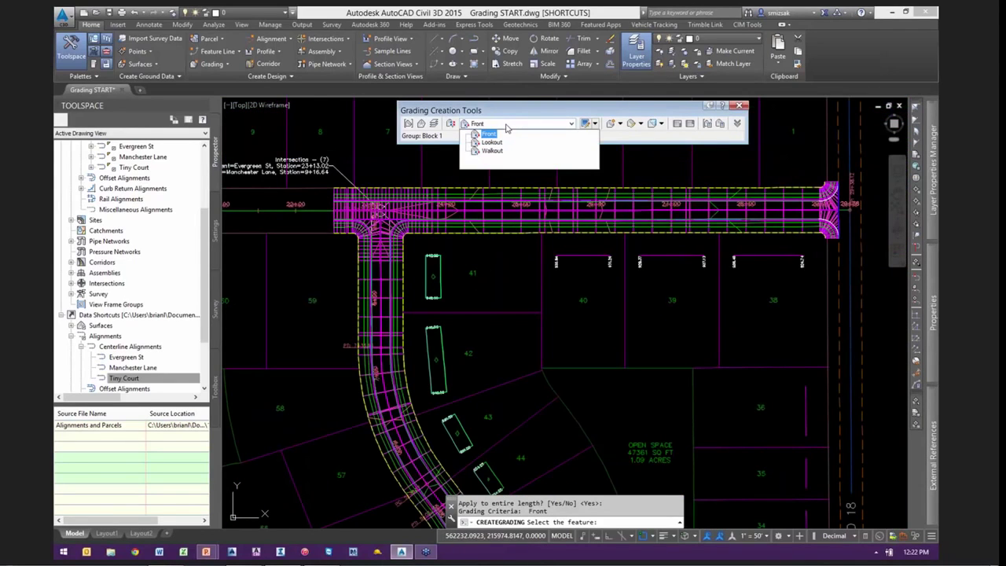
left_click(493, 142)
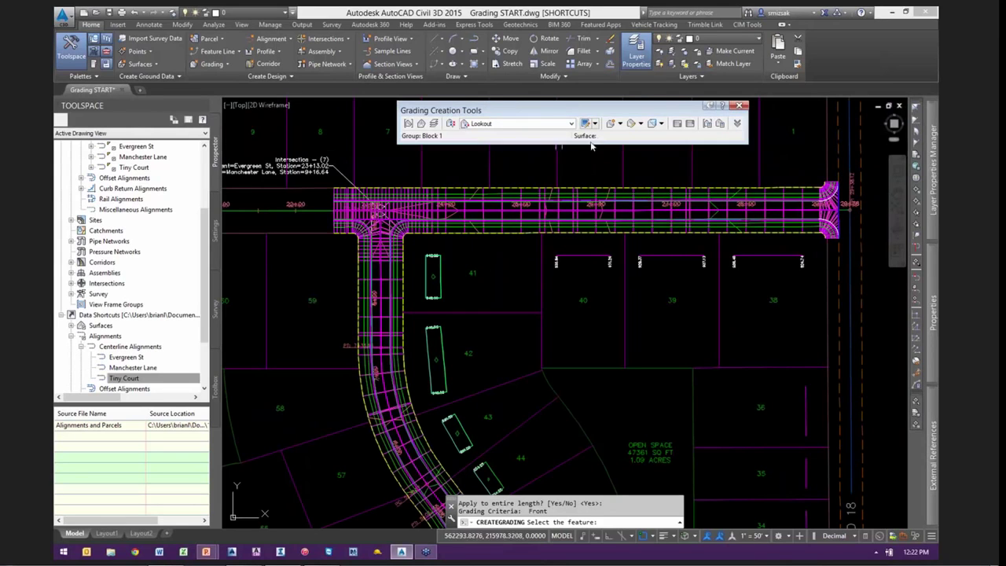
scroll(452, 291, "up", 3)
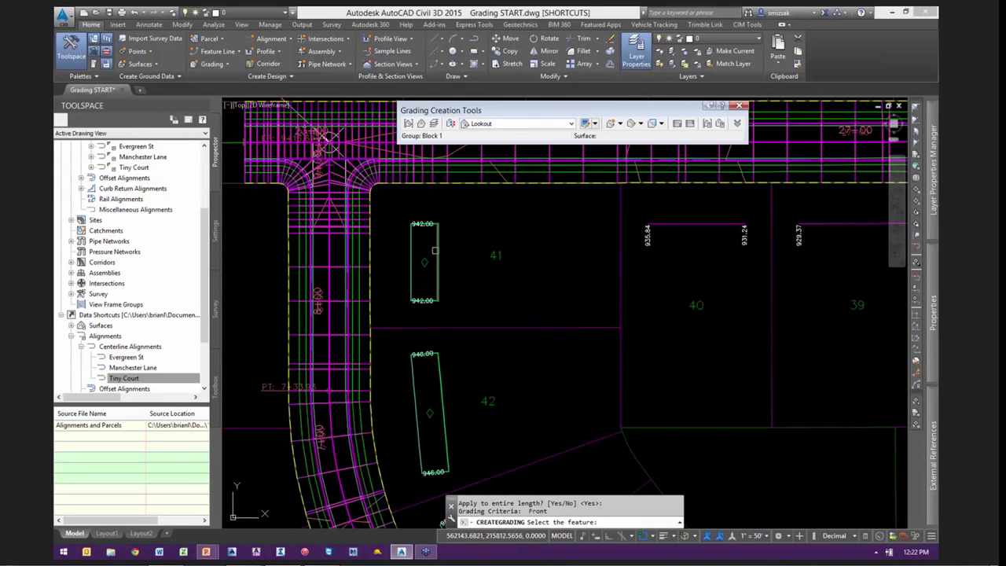
left_click(438, 250)
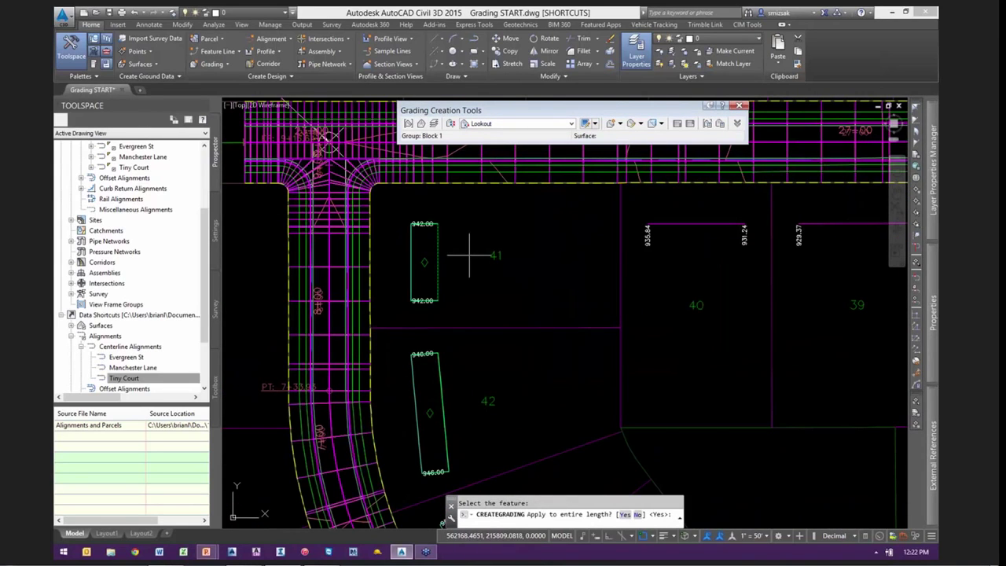
key("Return")
Apply Lookout gradings to the entire rear edges of the Front gradings on lots 42 and 43
left_click(442, 377)
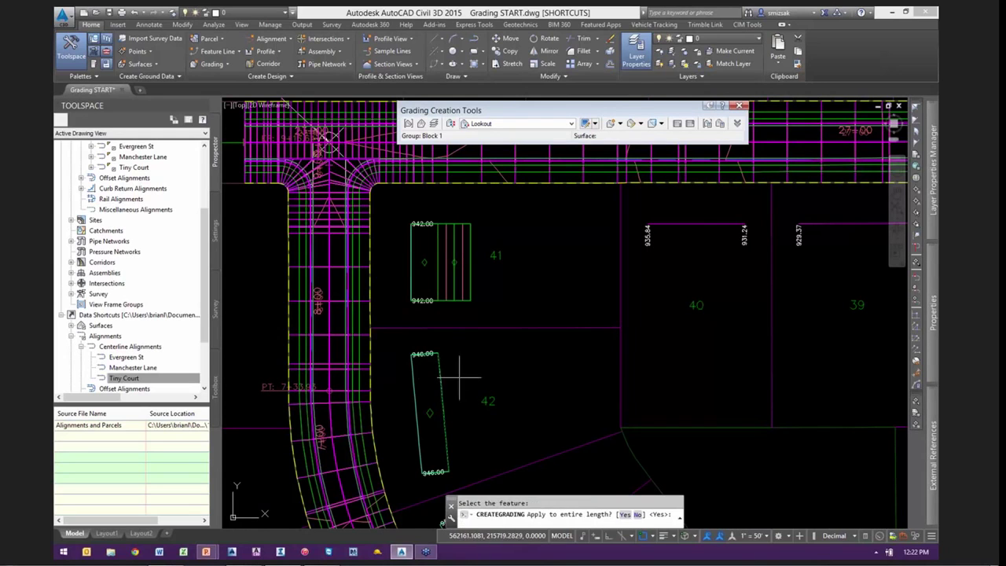
key("Return")
middle_click_drag(502, 402, 487, 250)
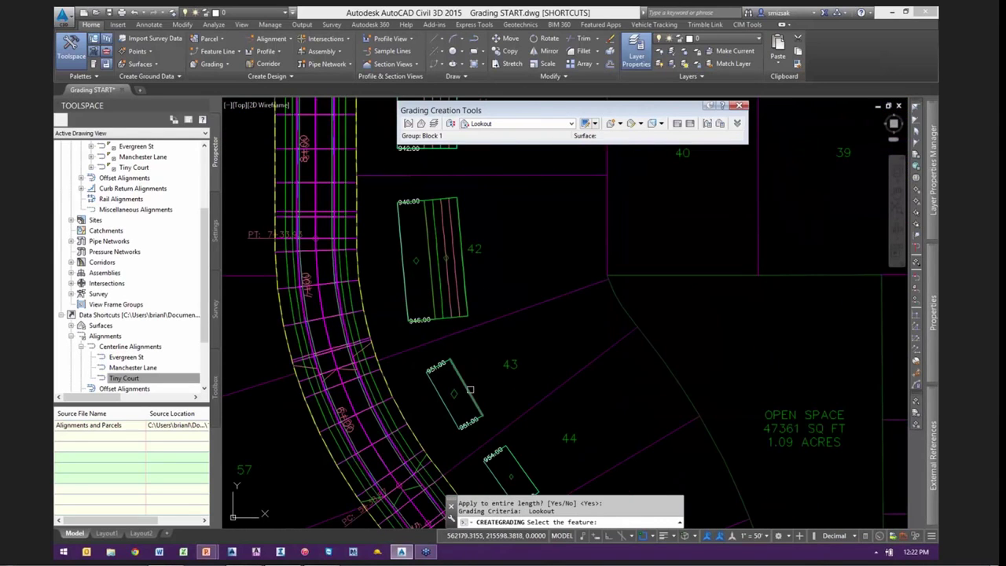
left_click(487, 378)
key("Return")
Switch to the Walkout criteria, grade the entire rear edge of lot 44's Front grading, and end the grading command
middle_click_drag(522, 399, 481, 264)
left_click(508, 123)
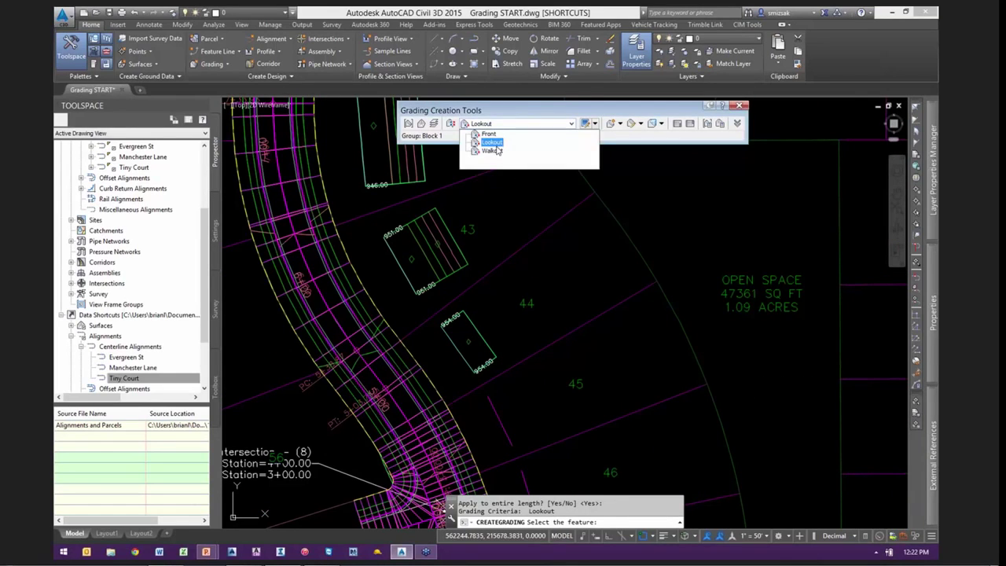
left_click(492, 151)
left_click(480, 333)
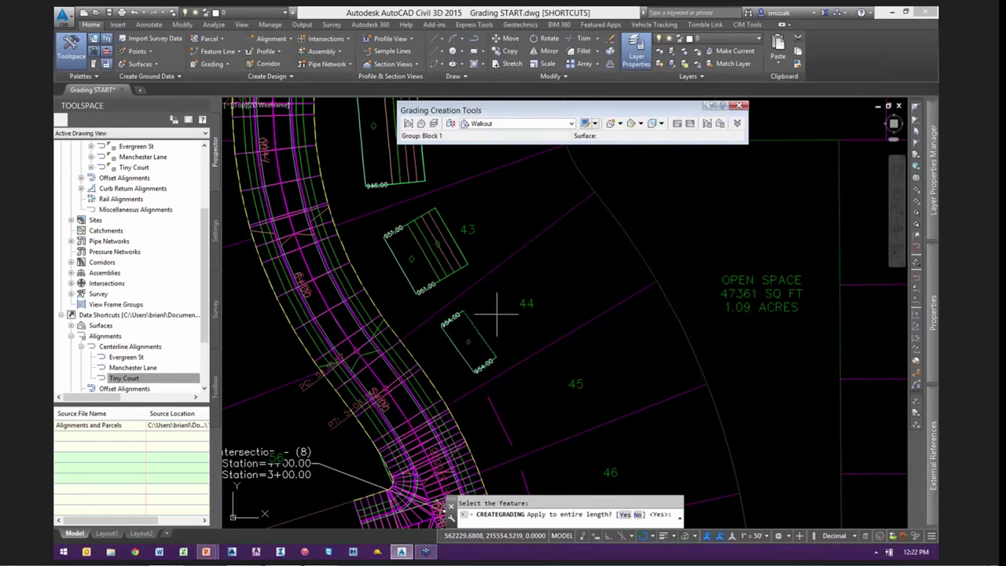
key("Return")
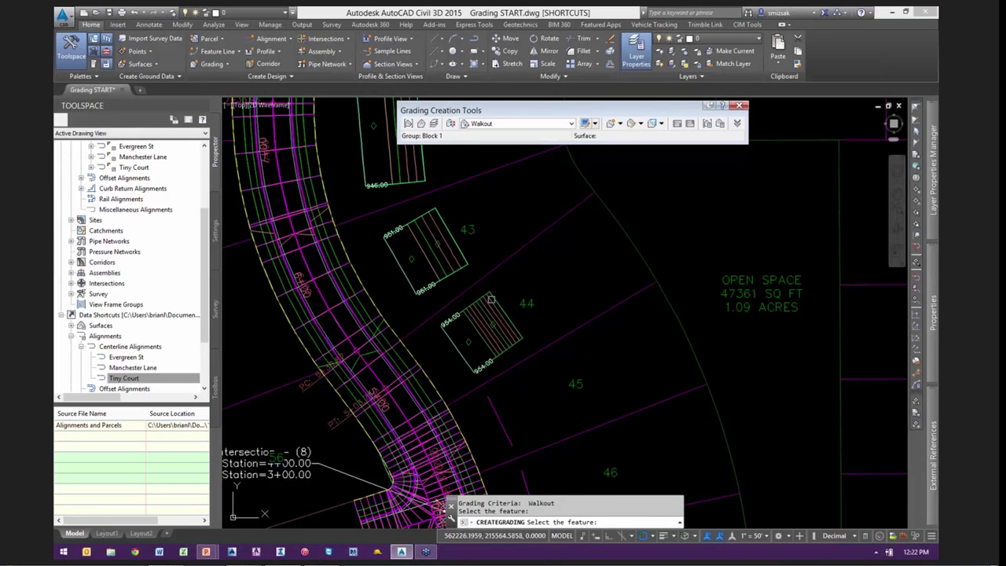
middle_click_drag(494, 293, 506, 342)
key("Escape")
key("Escape")
Inspect the four pad gradings of lots 41 to 44 in 3D in the Object Viewer, comparing Lookout and Walkout shapes
left_click(447, 274)
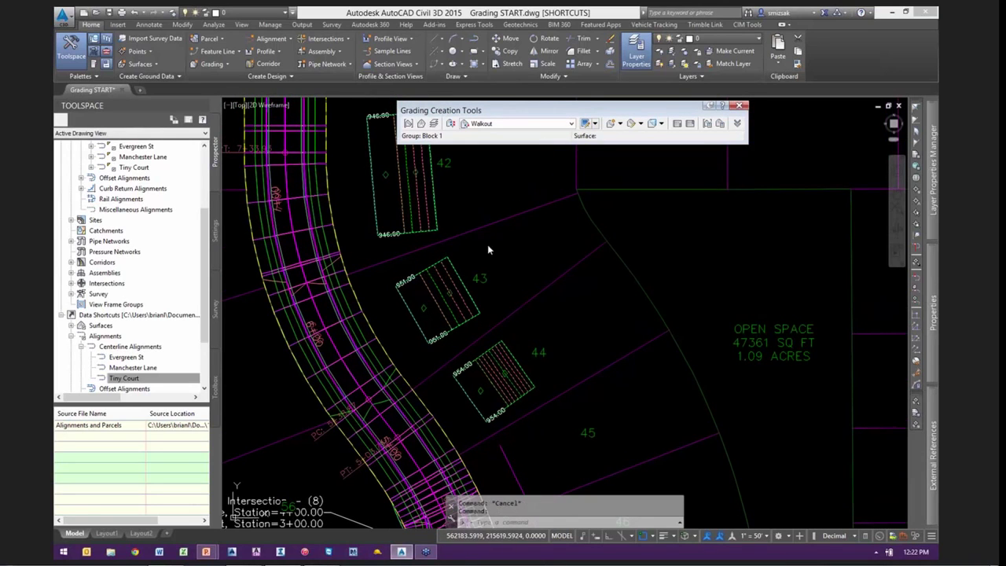
right_click(500, 245)
left_click(543, 390)
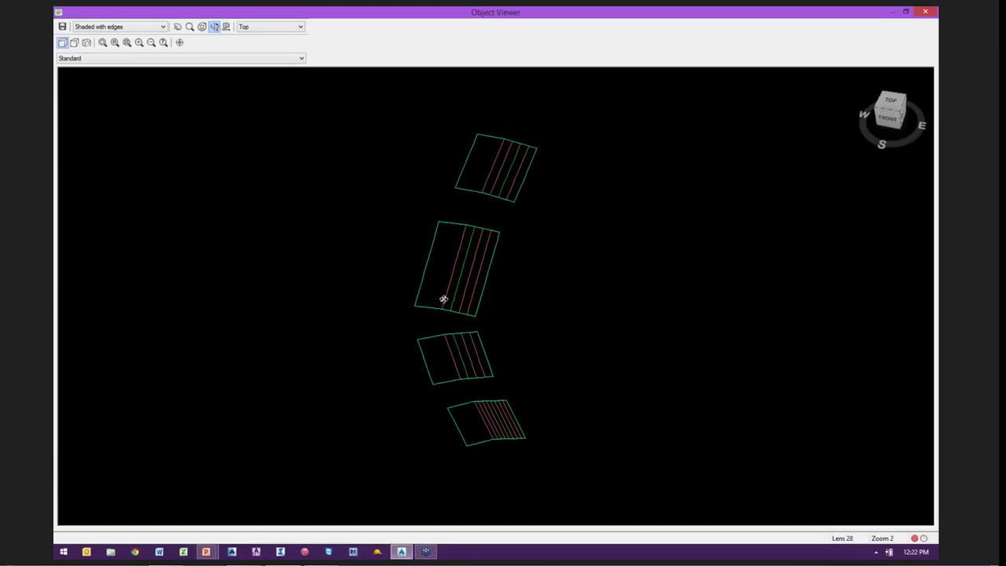
left_click_drag(442, 298, 503, 253)
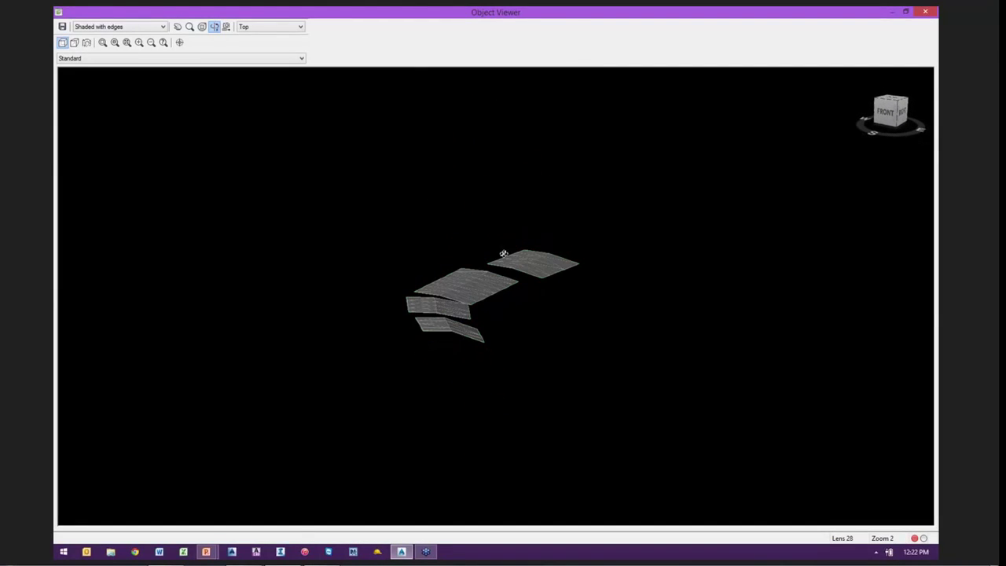
left_click_drag(550, 336, 520, 369)
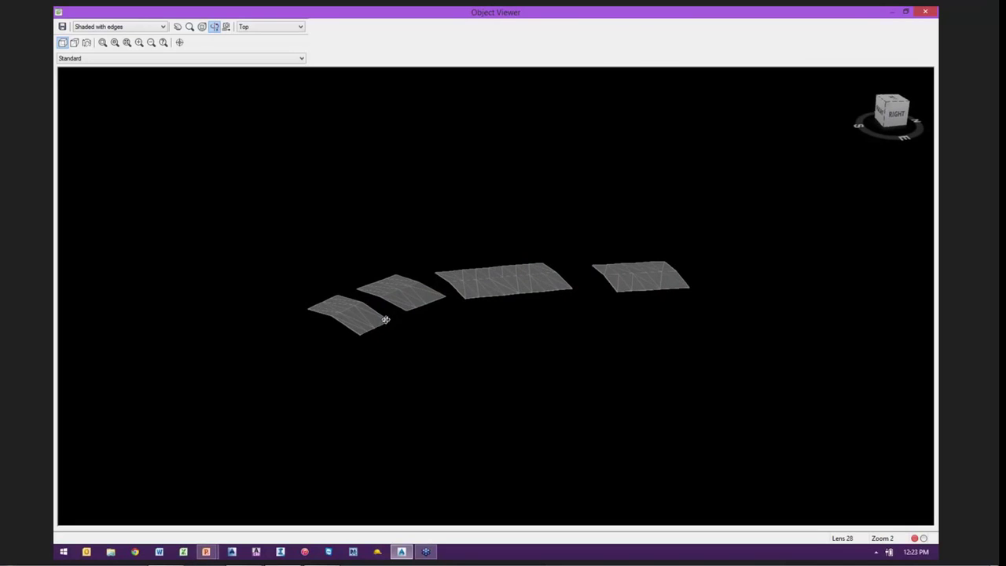
scroll(385, 319, "up", 5)
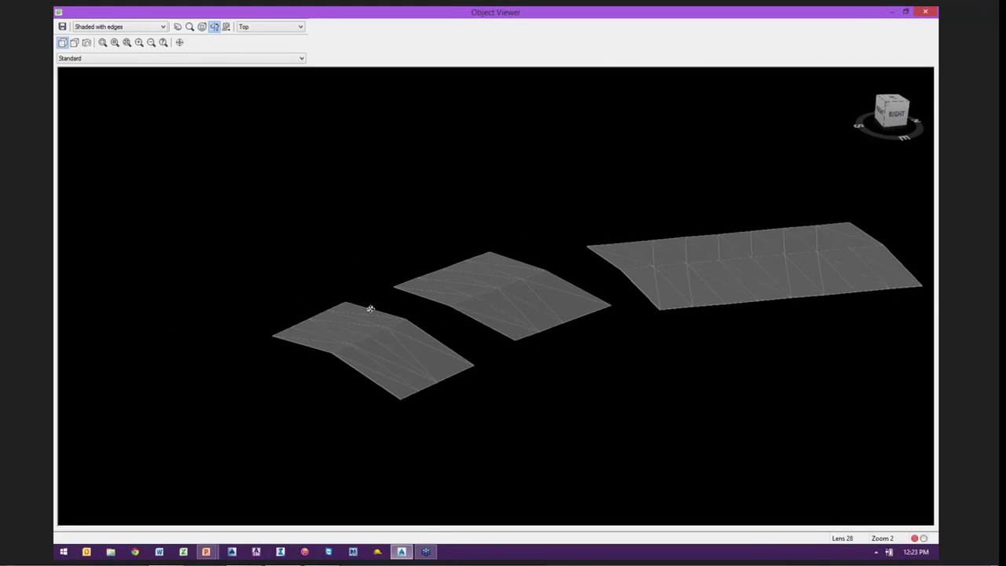
middle_click_drag(370, 309, 294, 360)
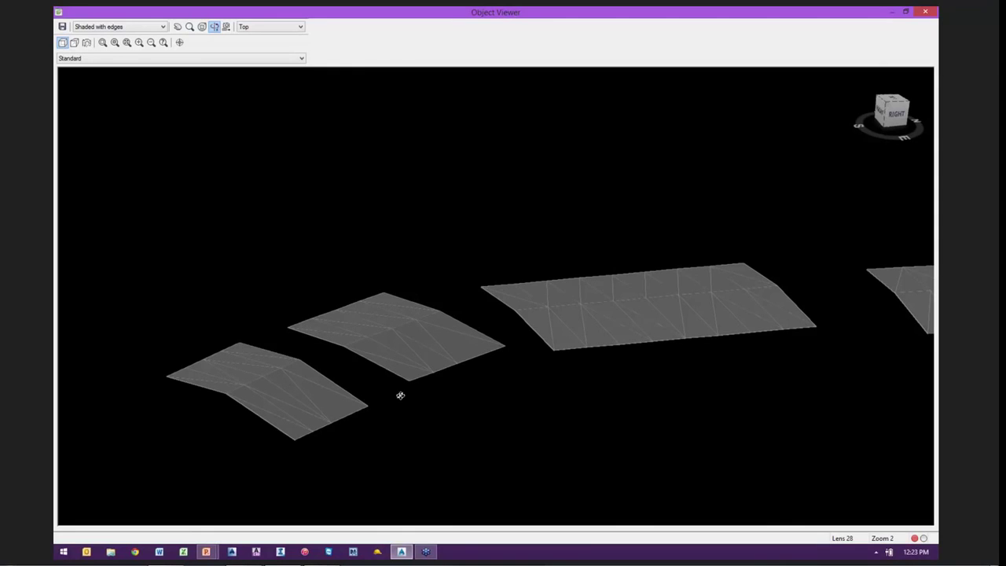
left_click_drag(400, 395, 279, 406)
left_click_drag(674, 343, 573, 320)
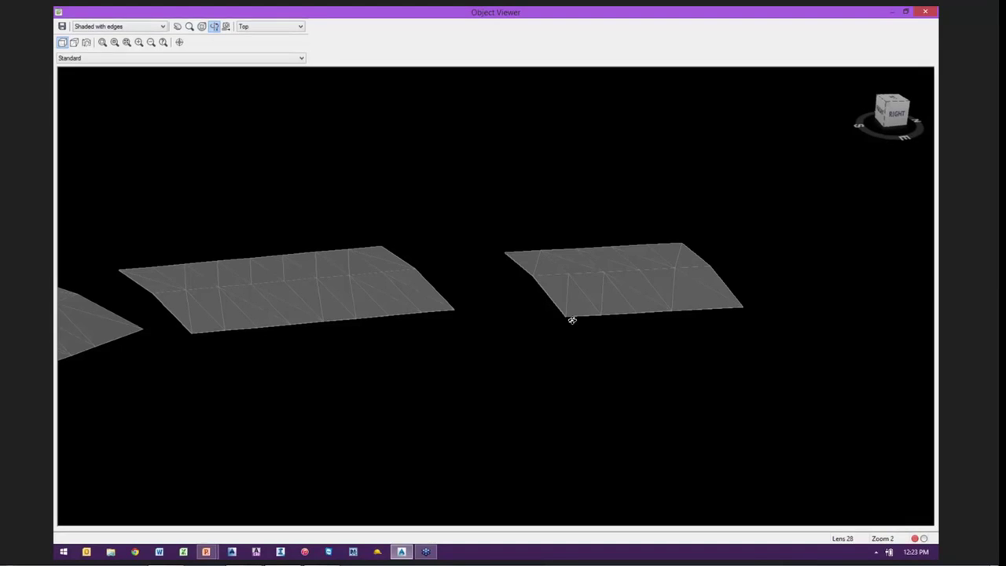
key("Escape")
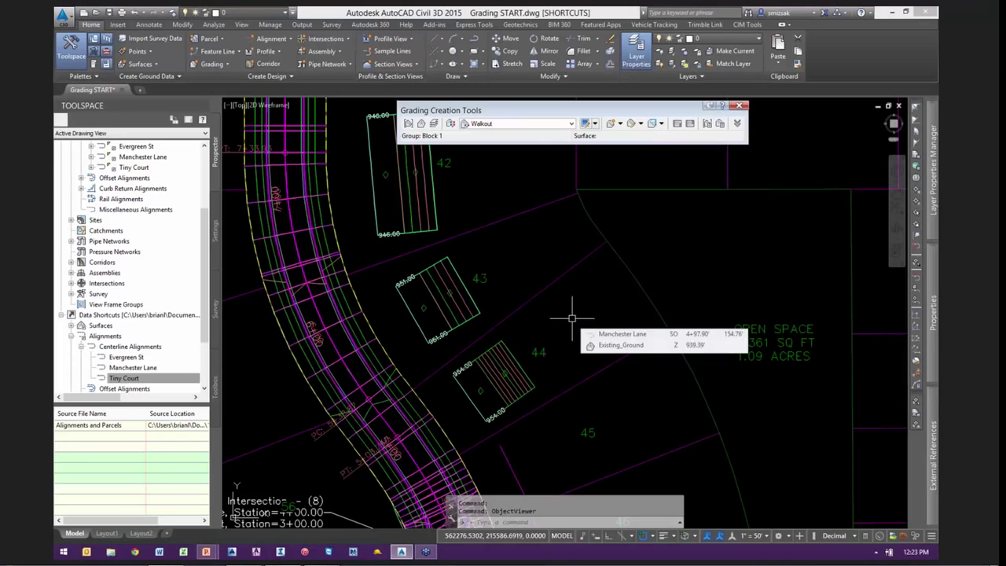
left_click(521, 124)
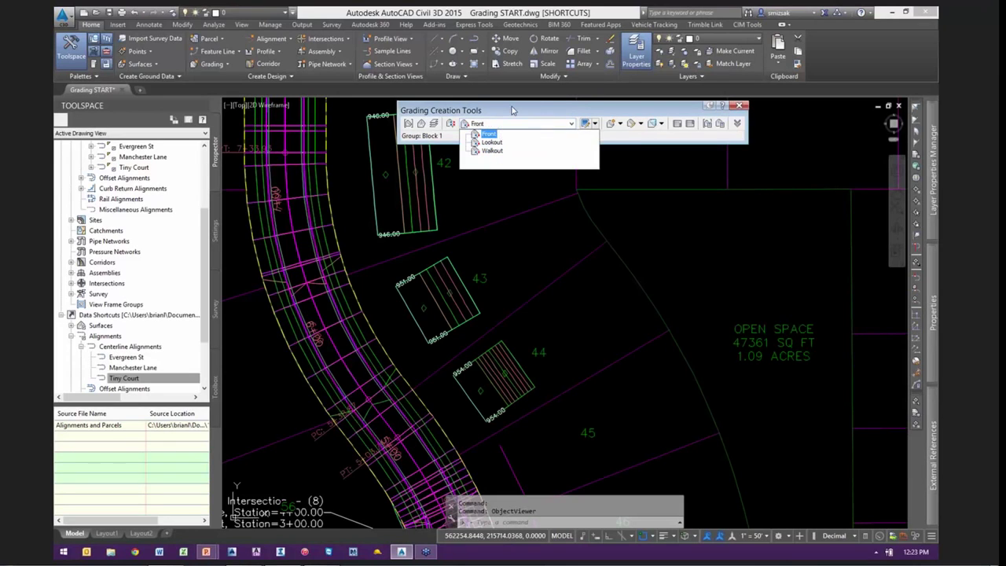
left_click(512, 110)
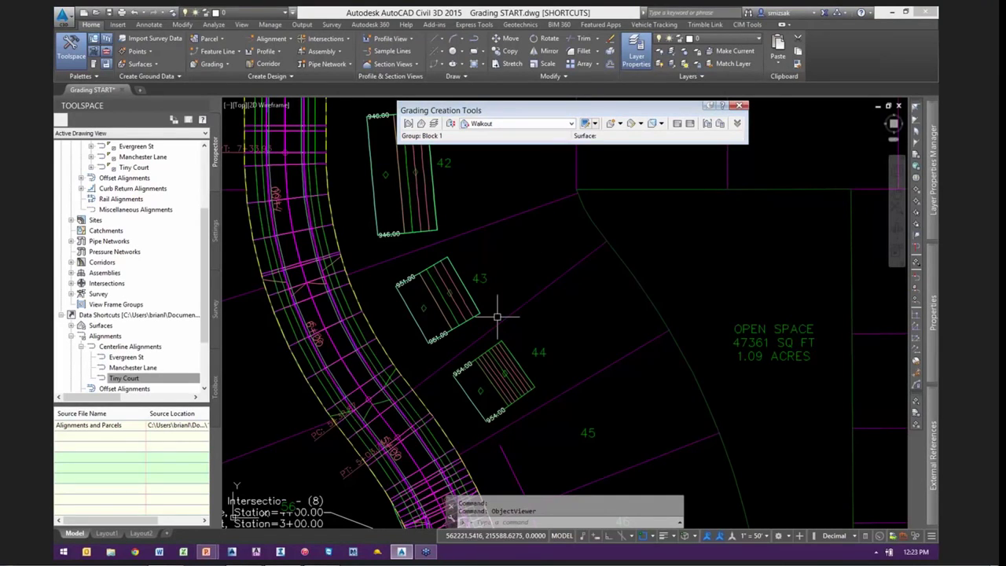
Try to raise the front feature line of lot 43's pad with an elevation difference of 951.5
key("Escape")
key("Escape")
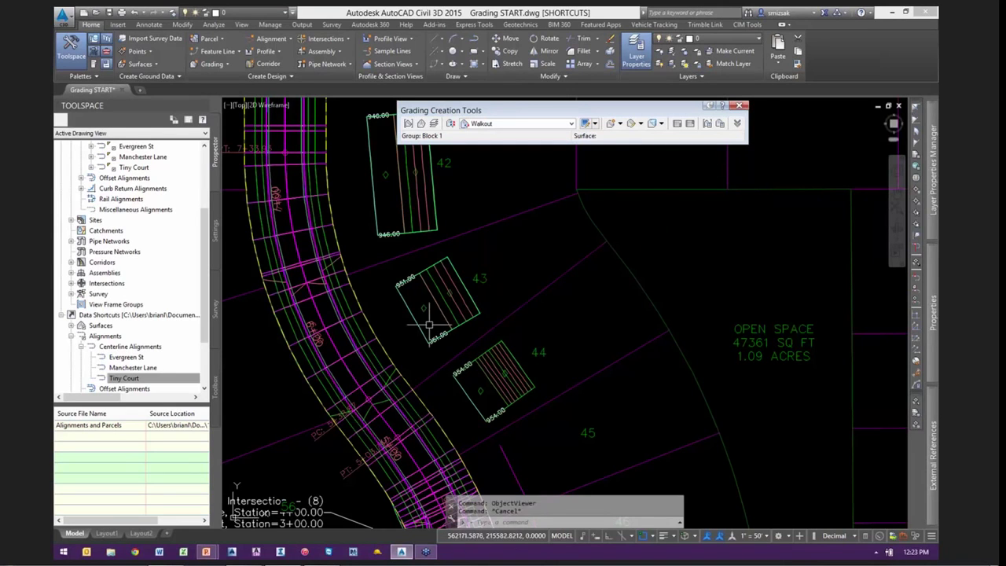
scroll(408, 318, "up", 1)
scroll(408, 318, "up", 1)
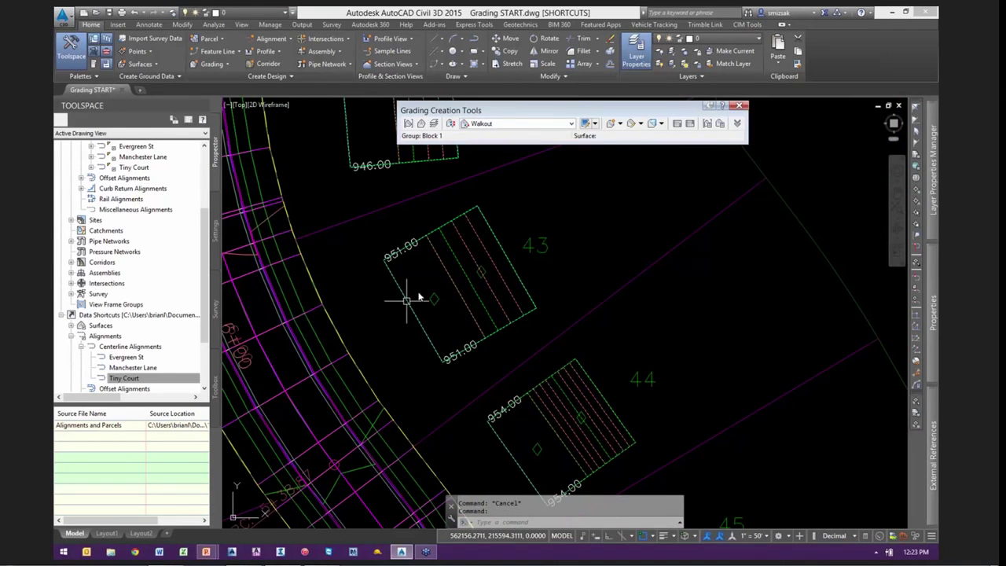
left_click(428, 272)
right_click(428, 272)
mouse_move(471, 338)
left_click(538, 351)
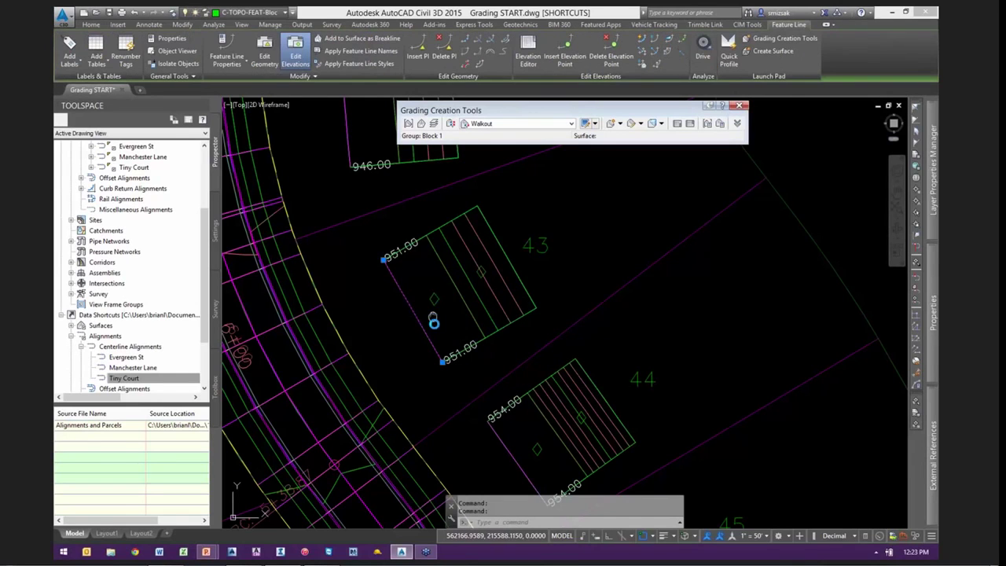
scroll(426, 338, "up", 2)
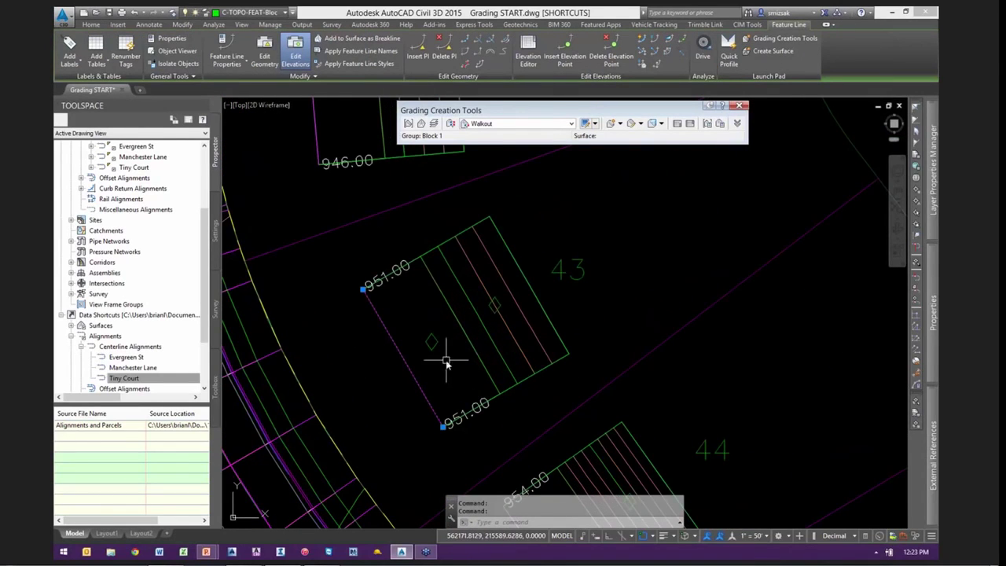
right_click(448, 359)
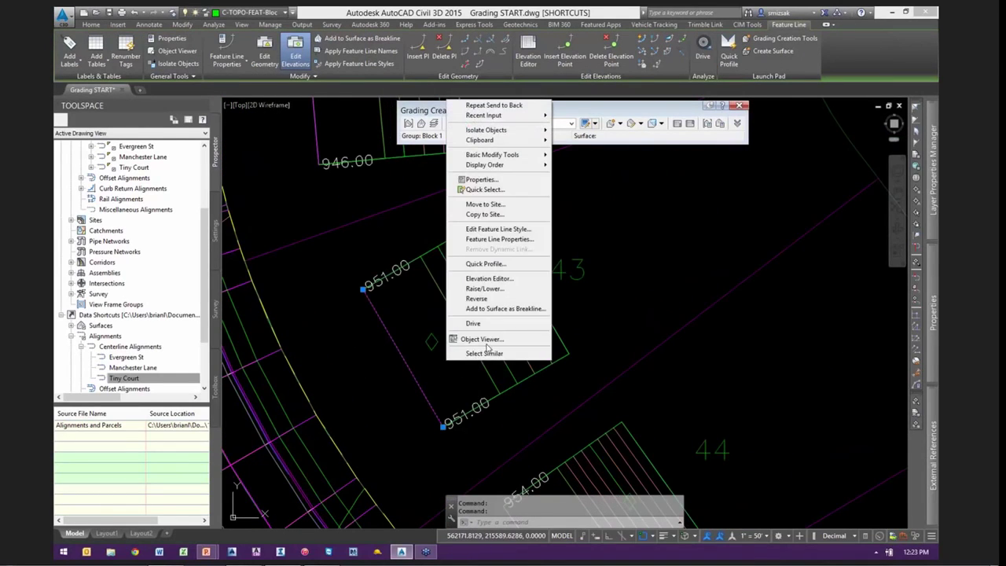
left_click(495, 289)
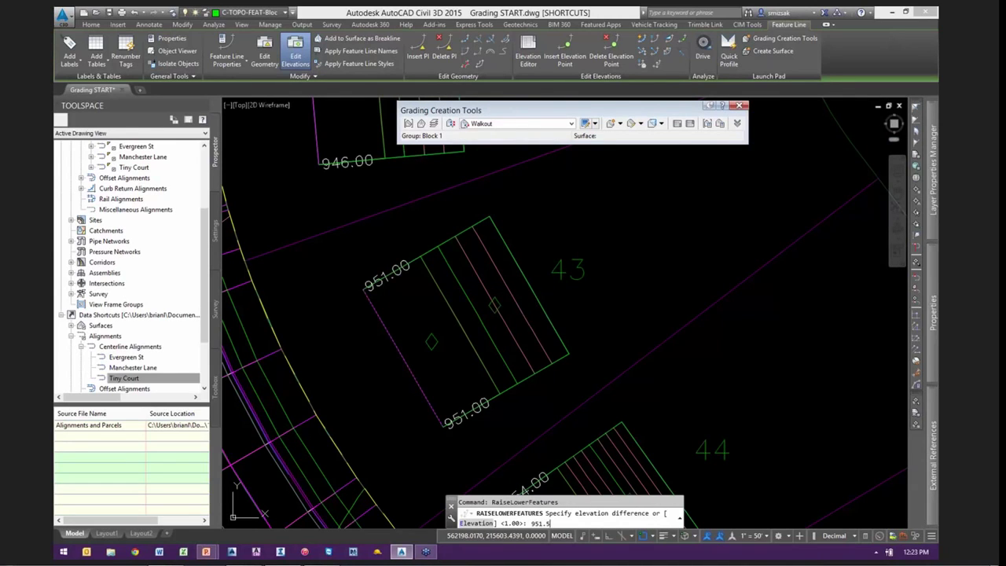
type("951.5")
key("Return")
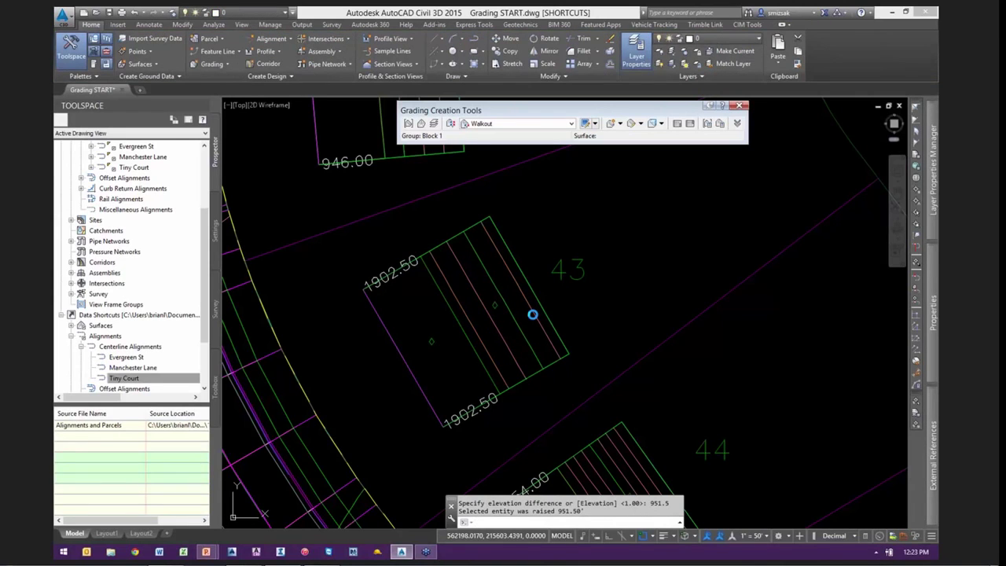
Undo the last elevation change to lot 43's front feature line
left_click(386, 326)
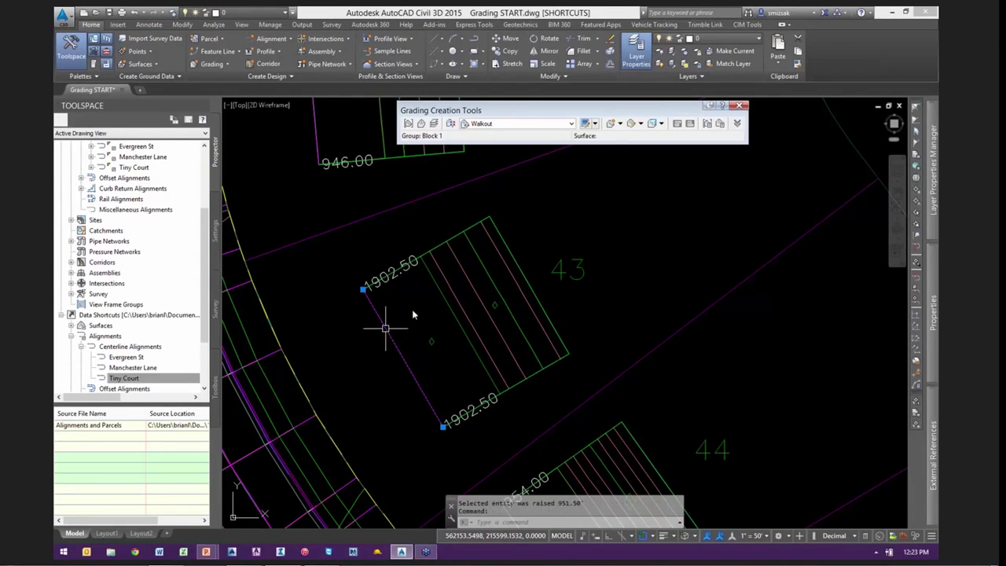
right_click(412, 310)
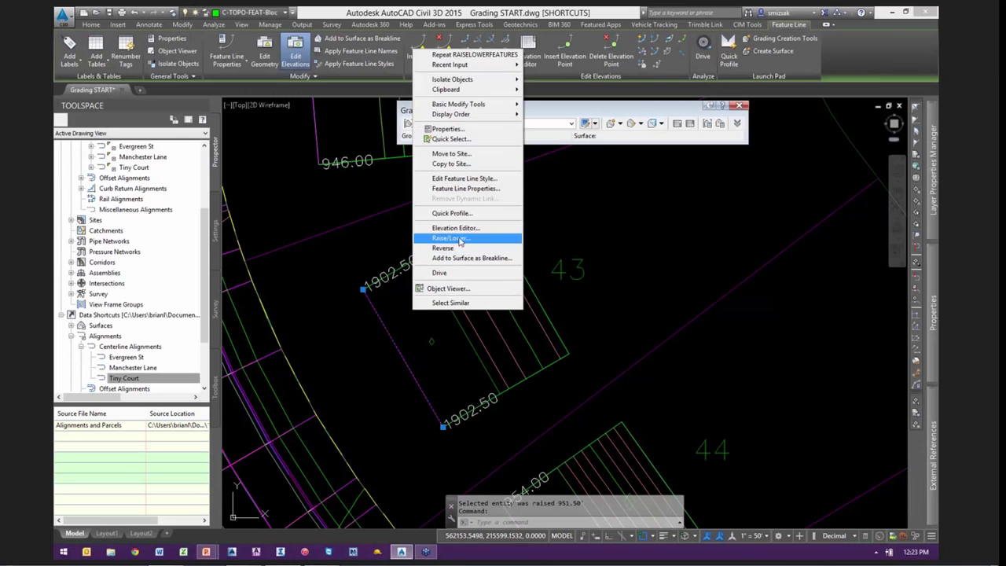
key("Escape")
key("Escape")
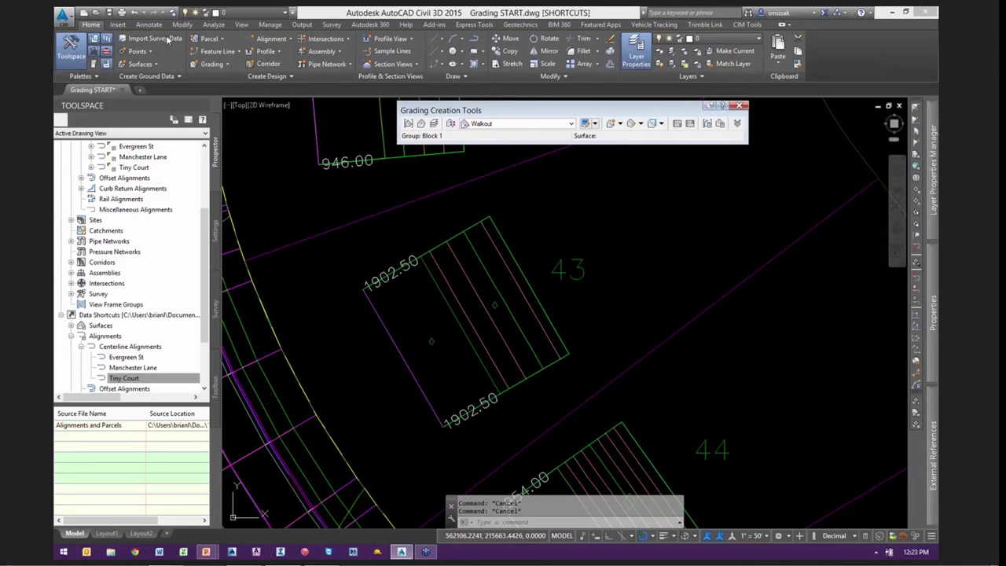
left_click(135, 13)
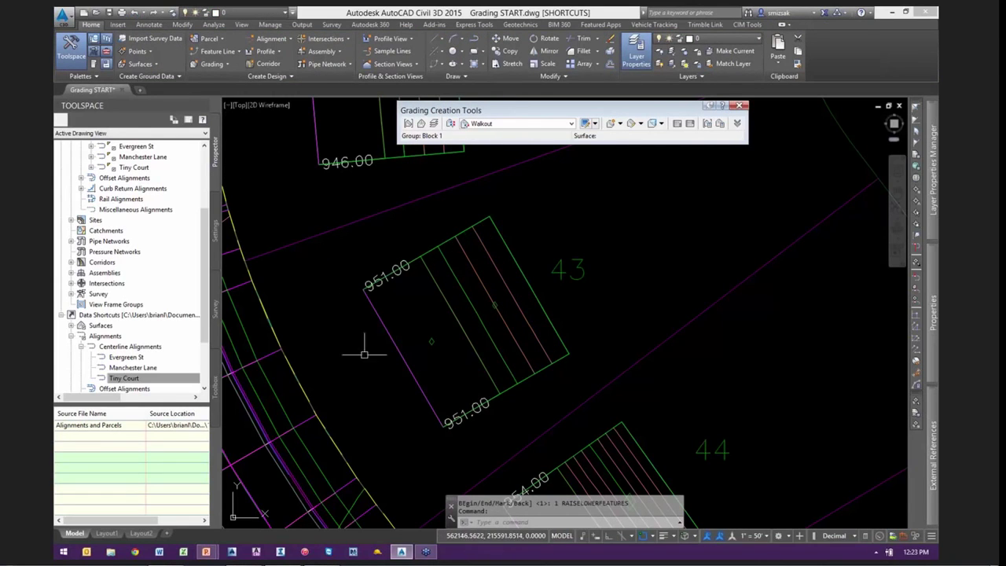
Raise the front feature line of lot 43's pad by an elevation difference of .5
left_click(391, 339)
right_click(403, 309)
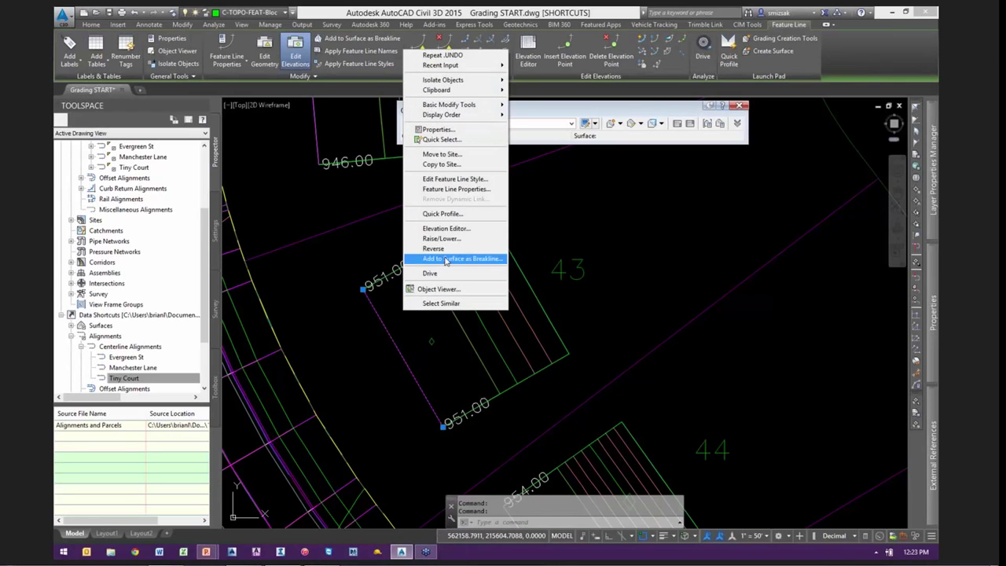
left_click(442, 238)
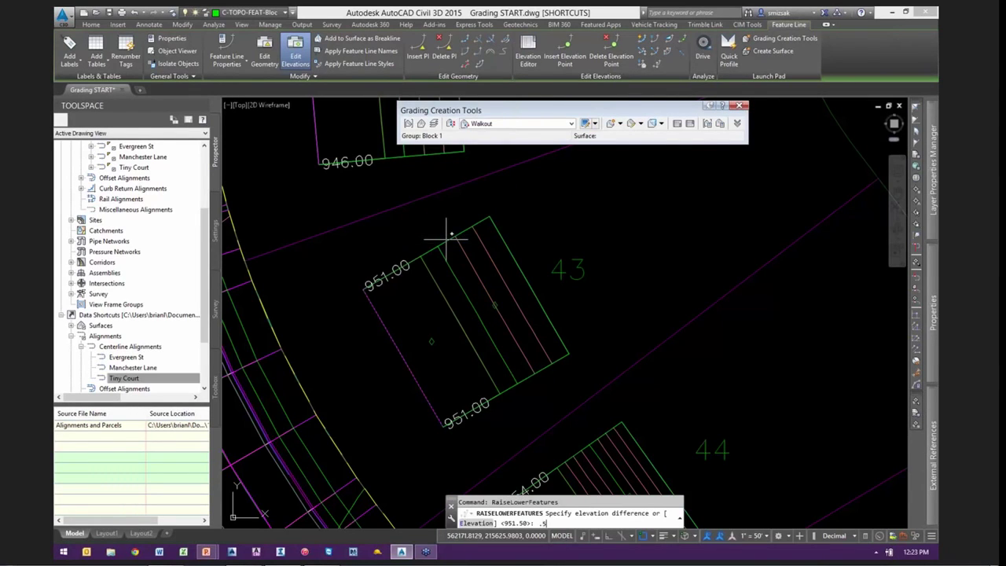
key("Return")
key("Escape")
key("Escape")
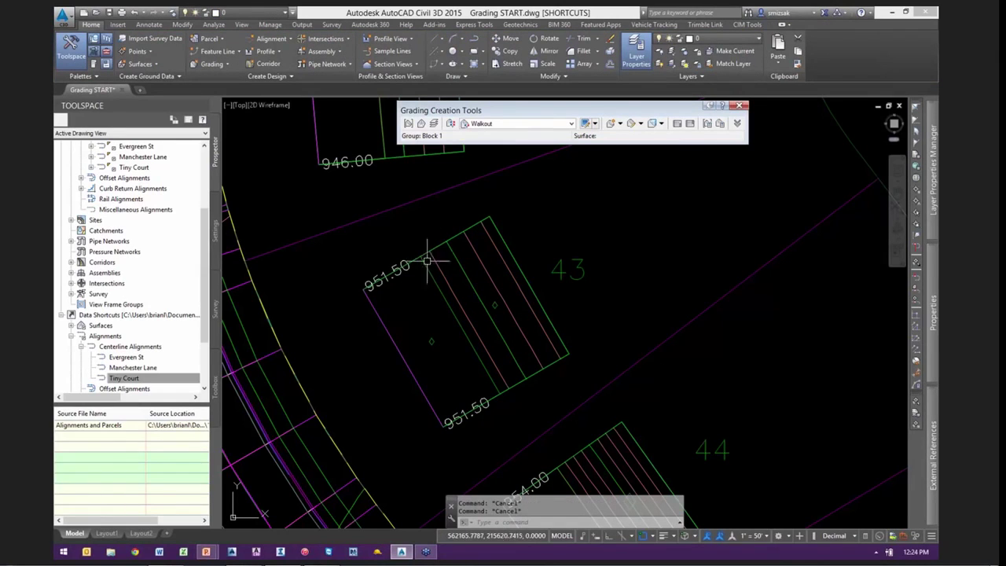
Examine lot 43's updated pad grading, the neighbouring Block 1 lots and the overall site layout
scroll(452, 279, "down", 1)
left_click(404, 314)
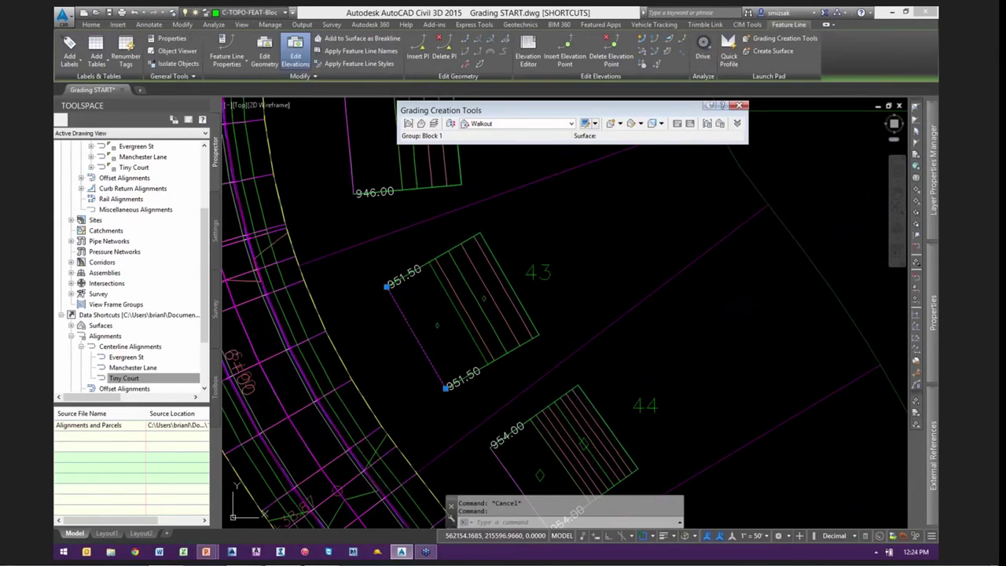
scroll(465, 306, "down", 1)
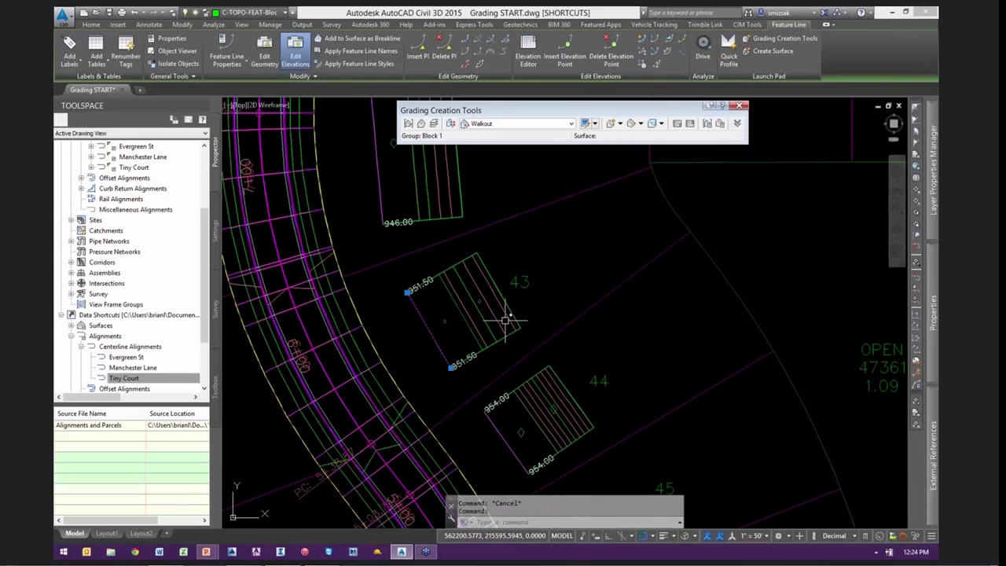
scroll(504, 320, "down", 1)
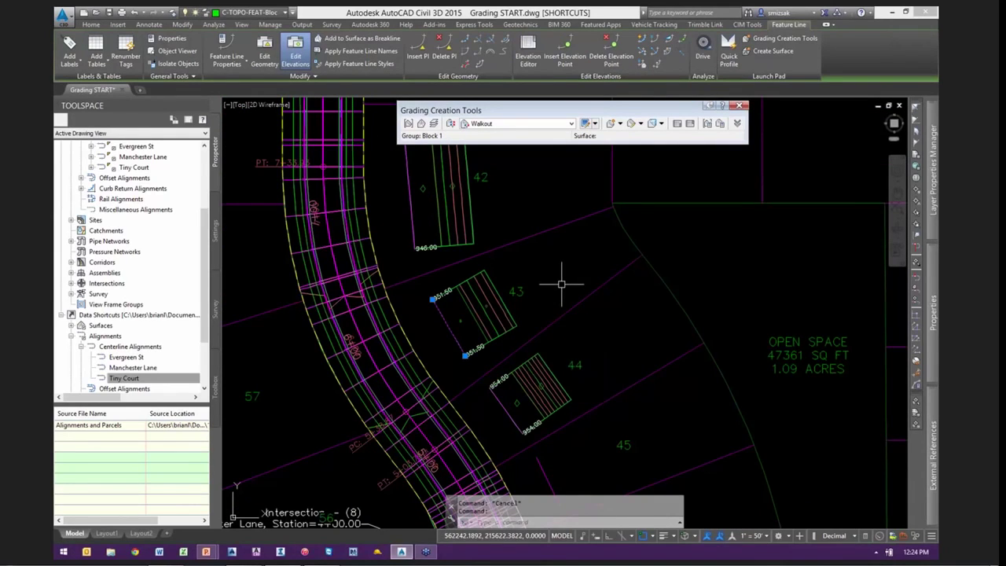
scroll(561, 283, "down", 2)
scroll(524, 361, "up", 1)
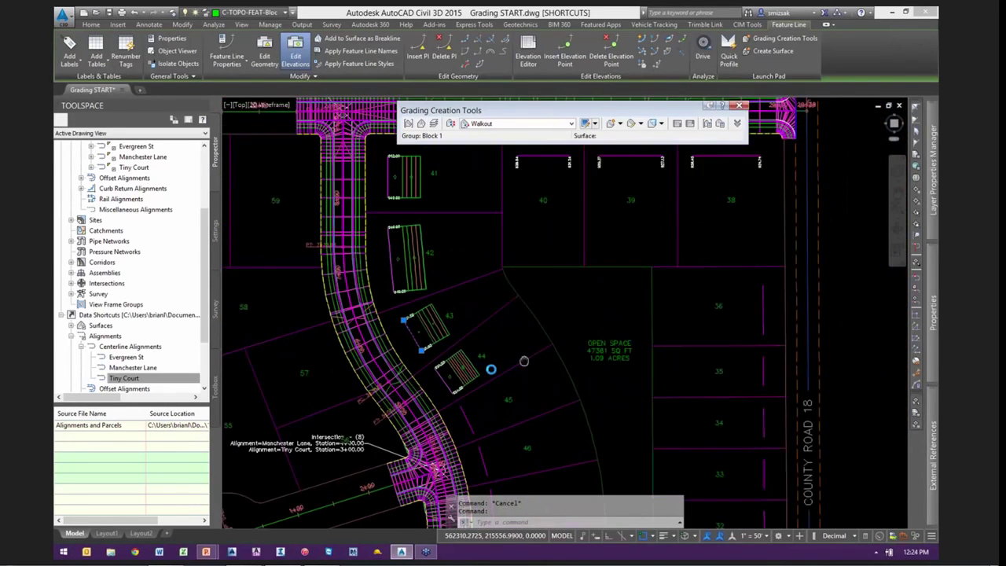
middle_click_drag(524, 361, 472, 370)
key("Escape")
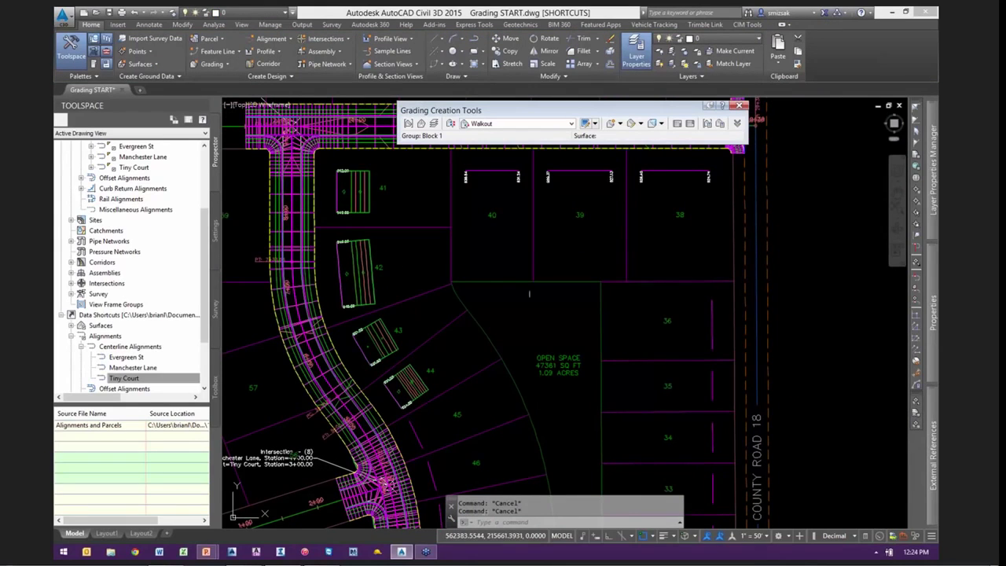
scroll(529, 294, "down", 3)
mouse_move(552, 363)
middle_mouse_down()
mouse_move(555, 344)
mouse_move(591, 322)
middle_mouse_up()
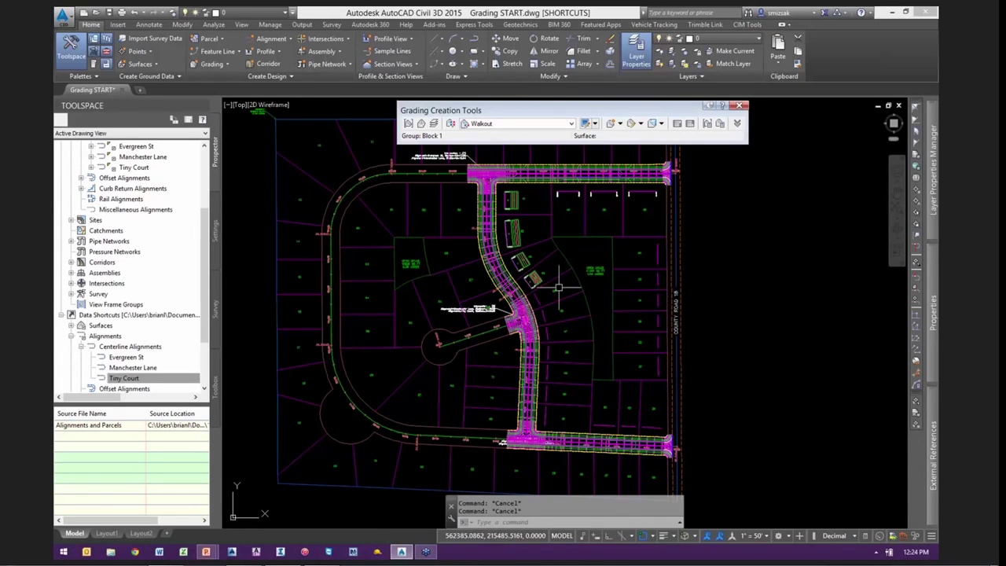
Open the drawing Grading LOTS.dwg and bring the graded pads of its block into view
left_click(95, 13)
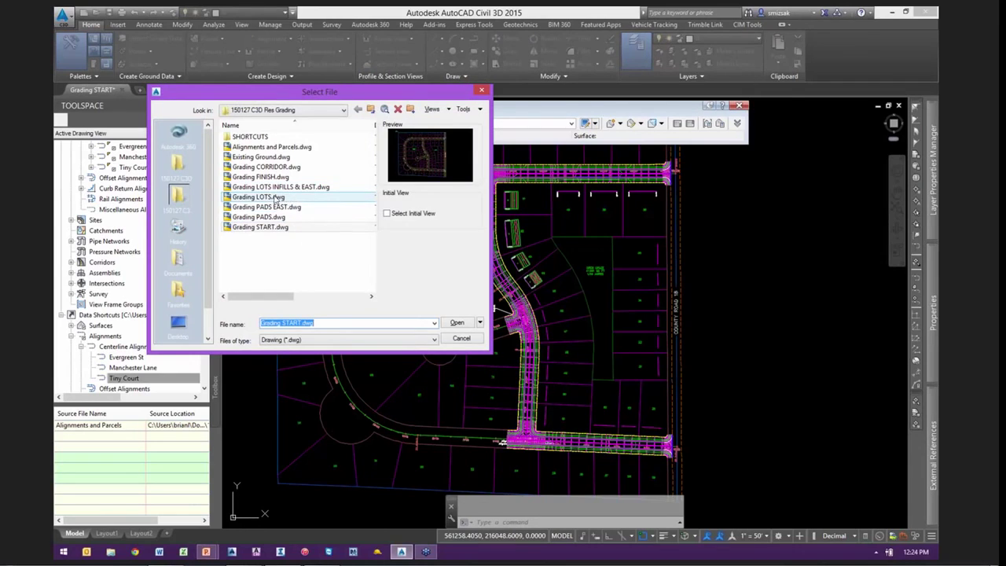
double_click(272, 197)
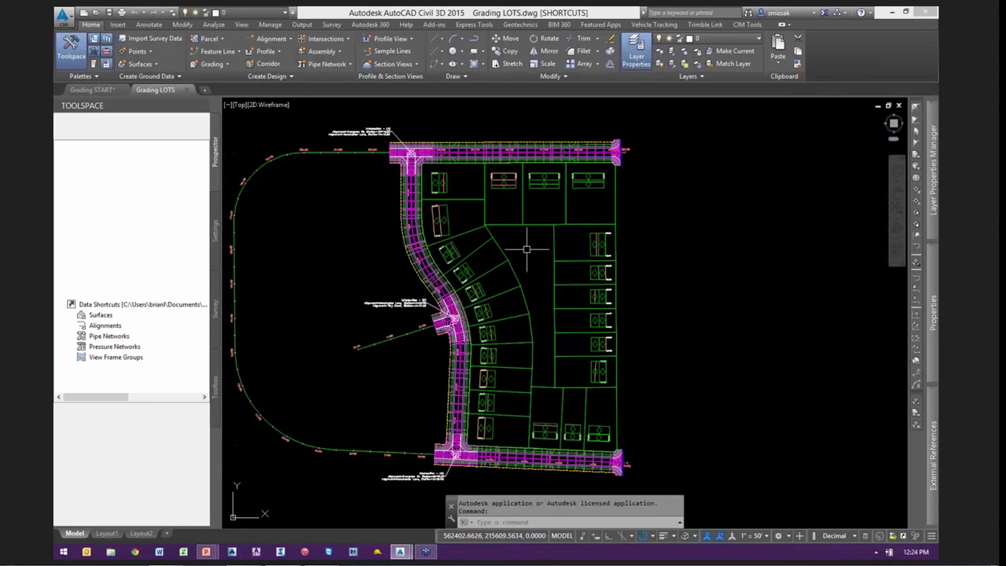
scroll(446, 250, "up", 4)
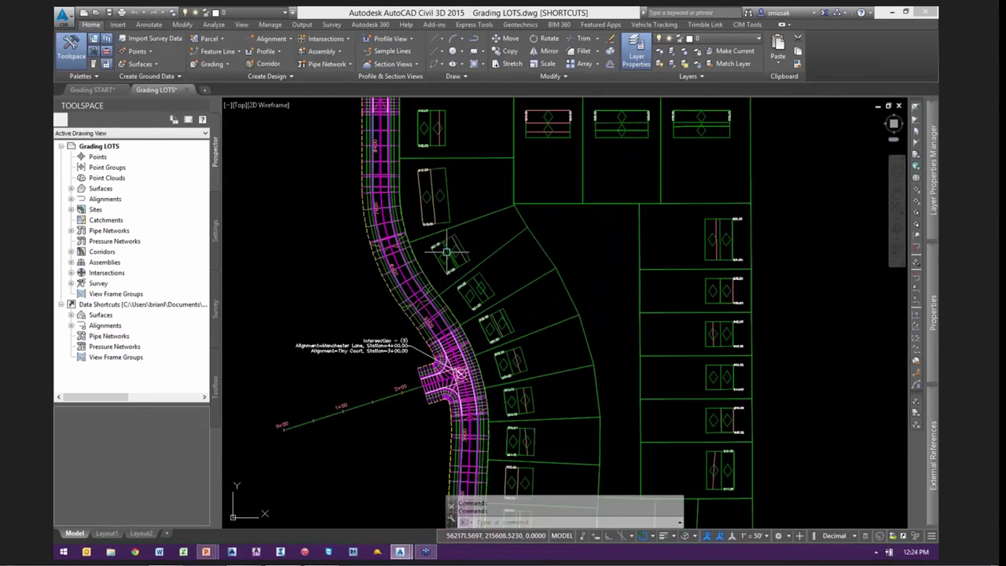
scroll(539, 291, "down", 2)
middle_click_drag(539, 292, 517, 303)
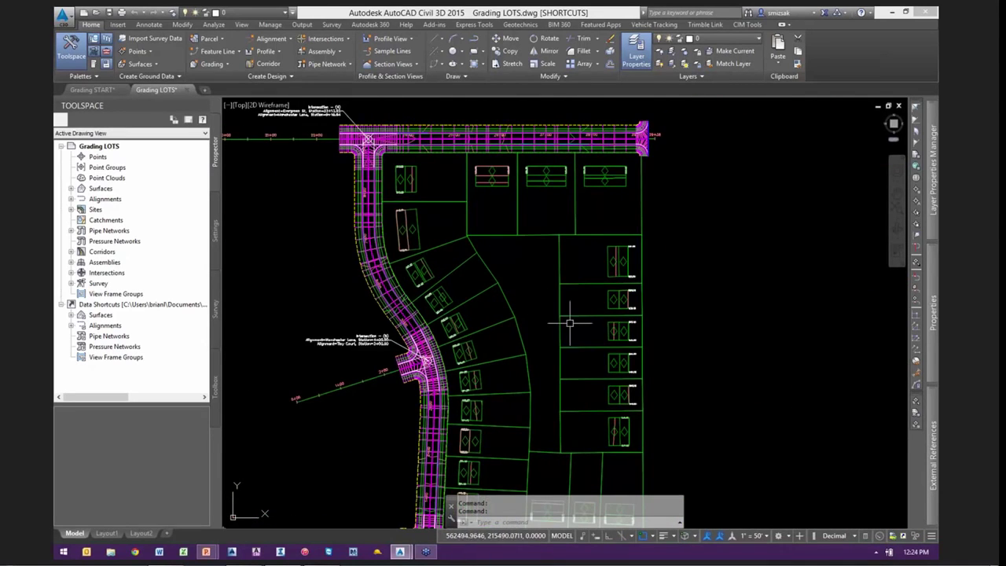
middle_click_drag(581, 323, 528, 319)
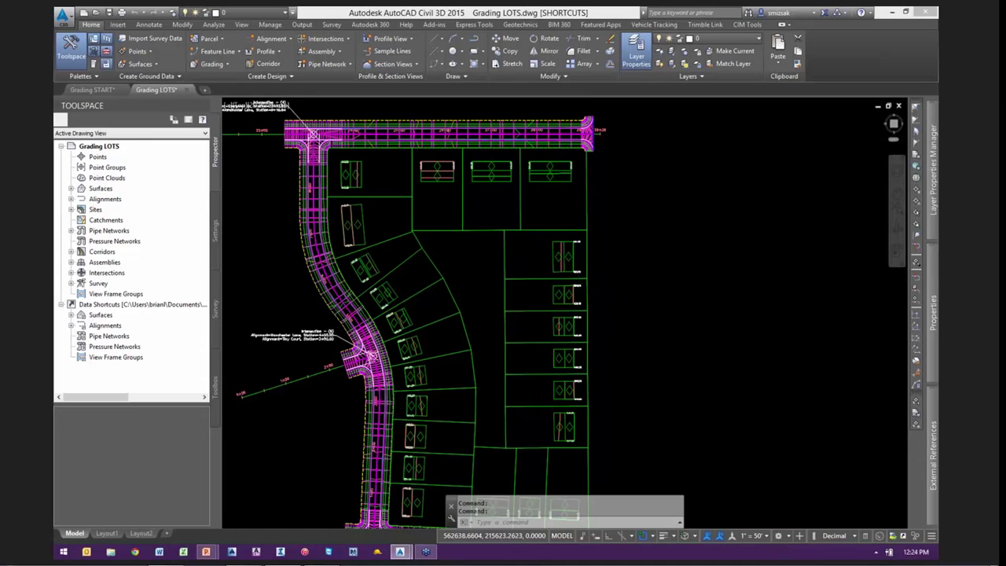
Examine the pads, front feature lines and elevation labels of the lots along the block's east side
scroll(587, 253, "up", 6)
scroll(586, 254, "down", 4)
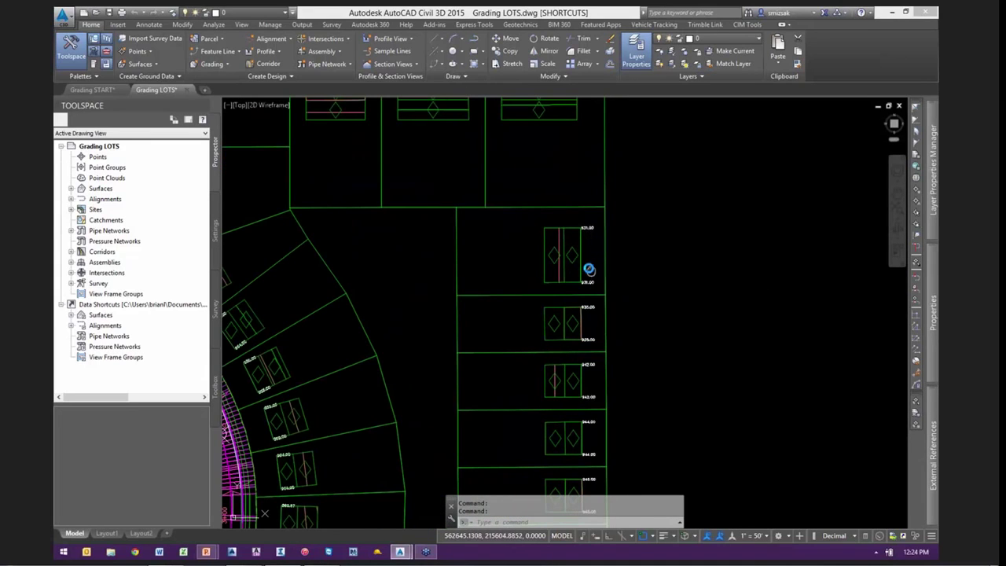
middle_click_drag(588, 270, 577, 253)
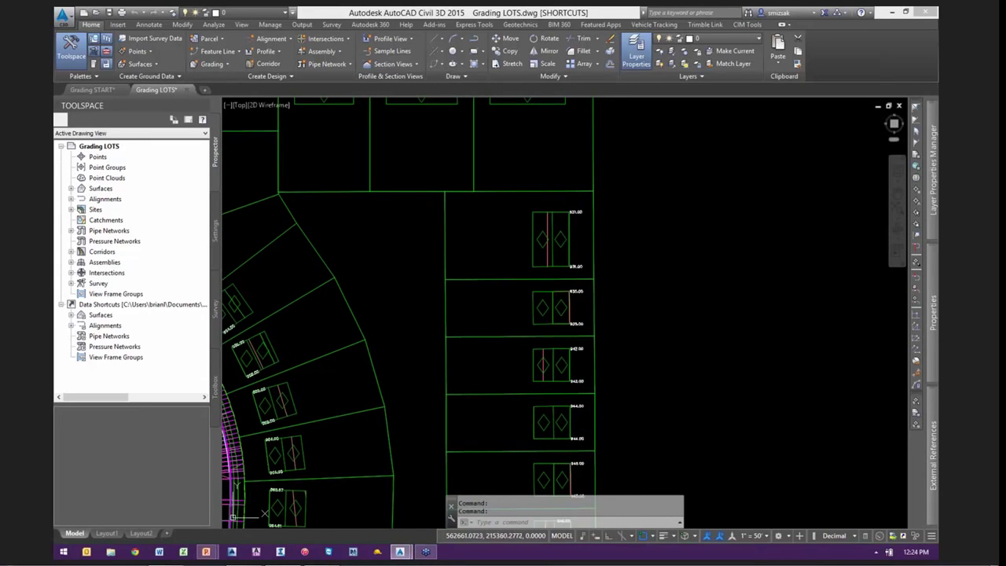
scroll(589, 271, "up", 4)
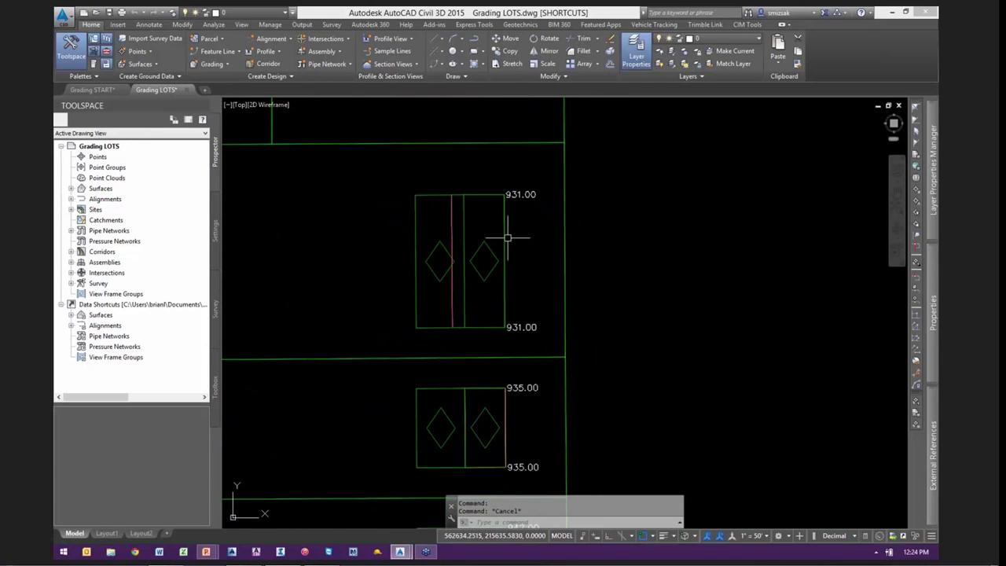
left_click(505, 225)
key("Escape")
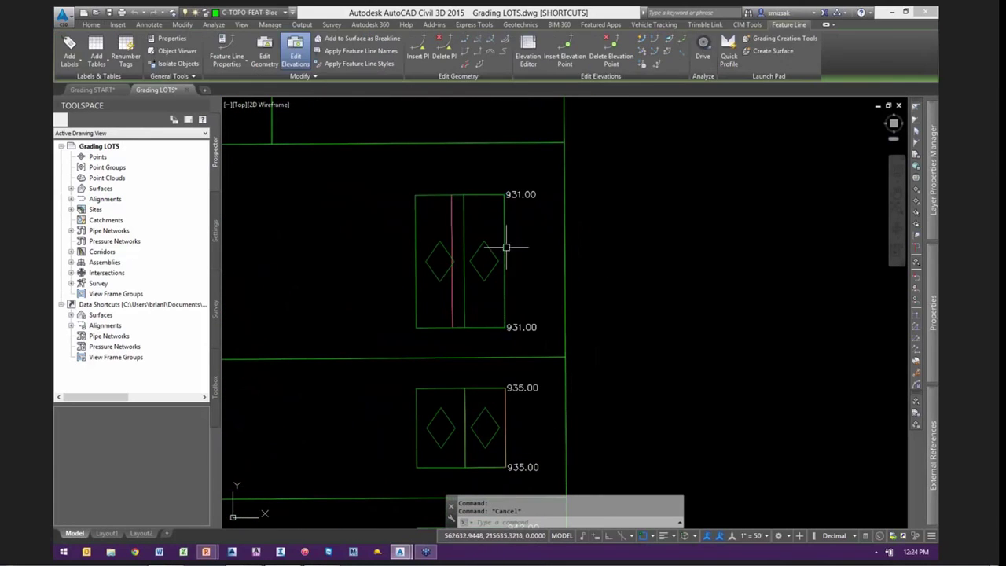
key("Escape")
scroll(532, 261, "down", 4)
Sort the layers by freeze state and thaw C-TOPO-FEAT-EAST PADS and C-TOPO-GRAD-EAST PADS
type("la")
key("Return")
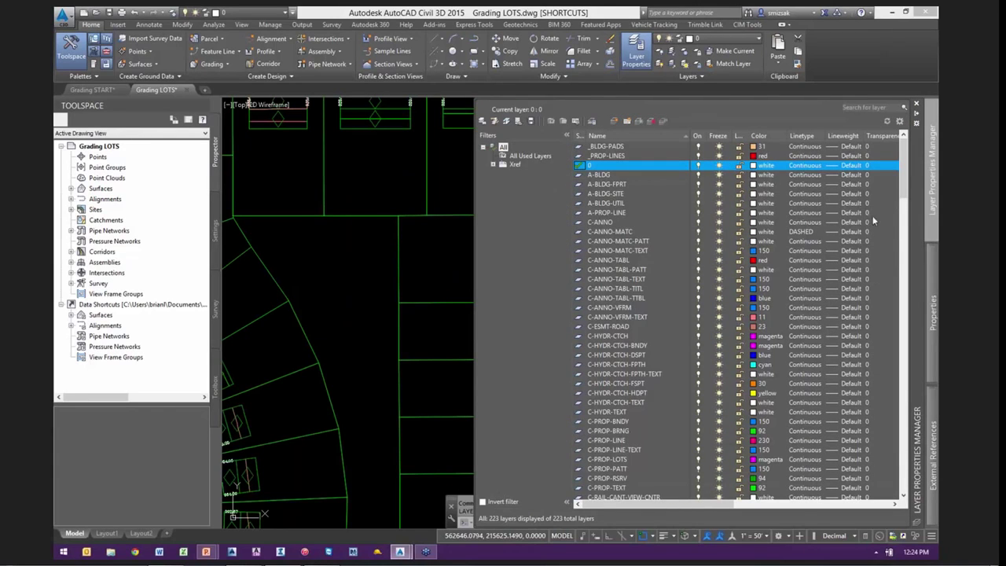
left_click(718, 138)
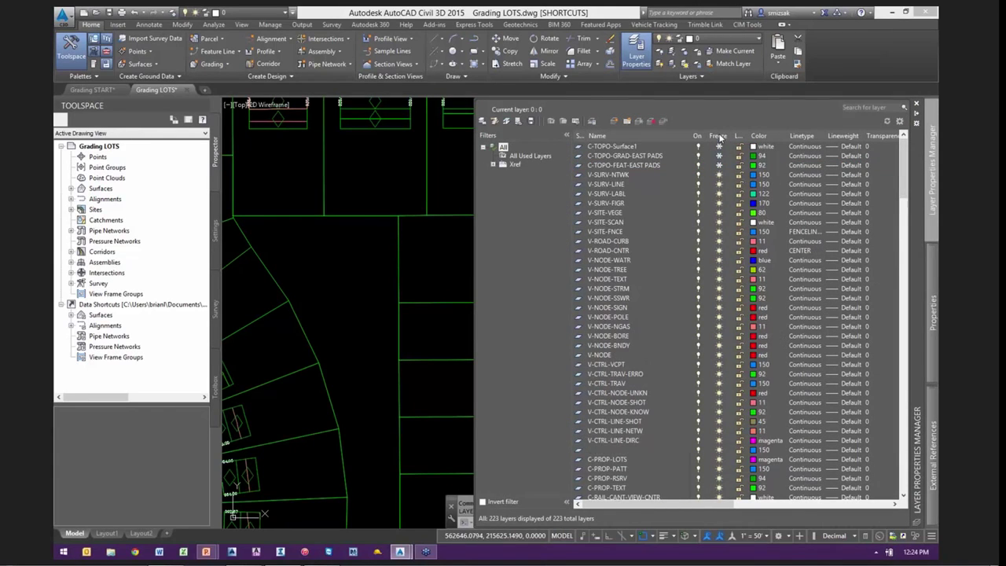
left_click(719, 165)
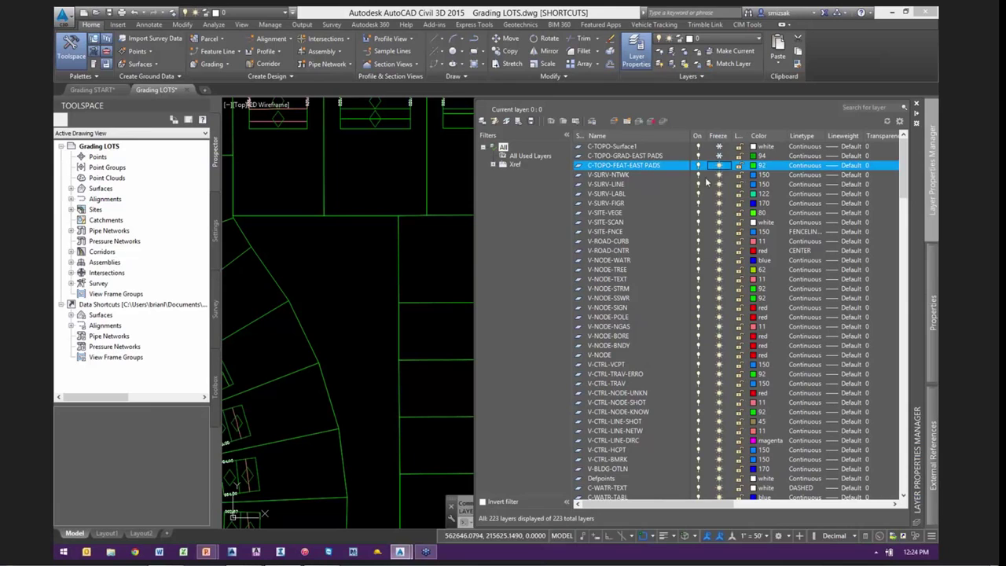
scroll(324, 260, "down", 3)
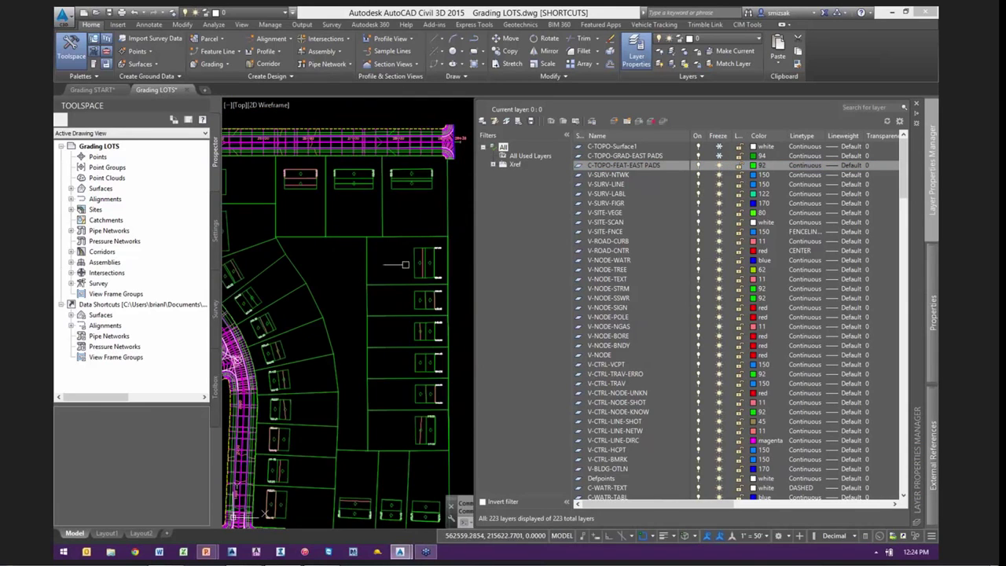
scroll(452, 260, "up", 3)
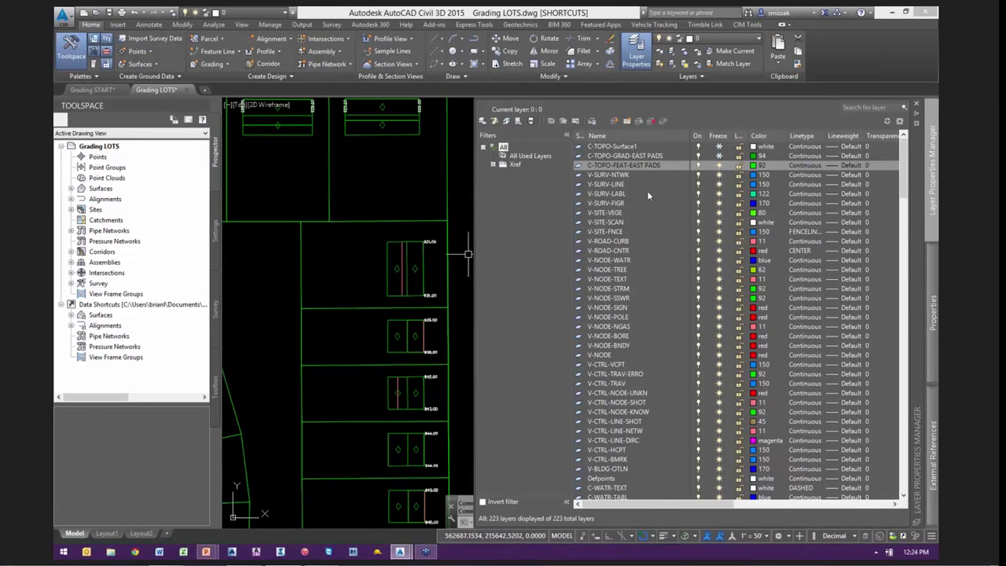
left_click(710, 168)
left_click(721, 156)
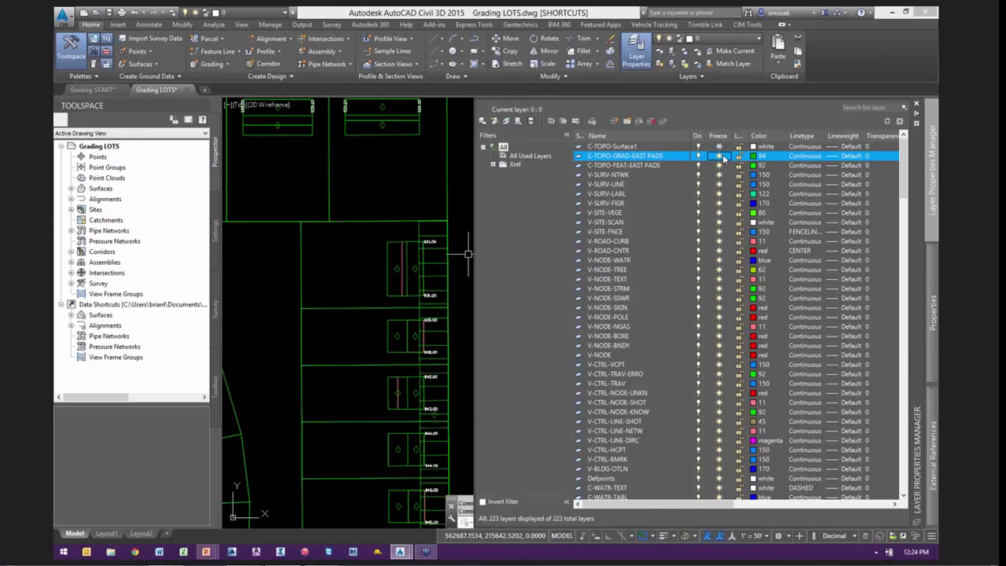
Thaw the layer C-TOPO-Surface1 and send the block's east boundary feature line to the back of the display order
left_click(720, 146)
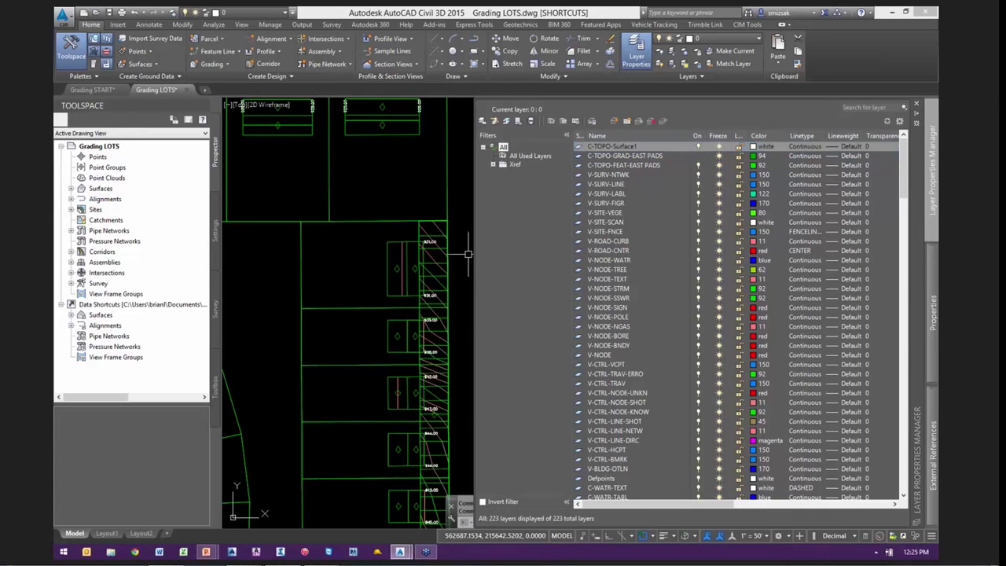
scroll(454, 213, "up", 2)
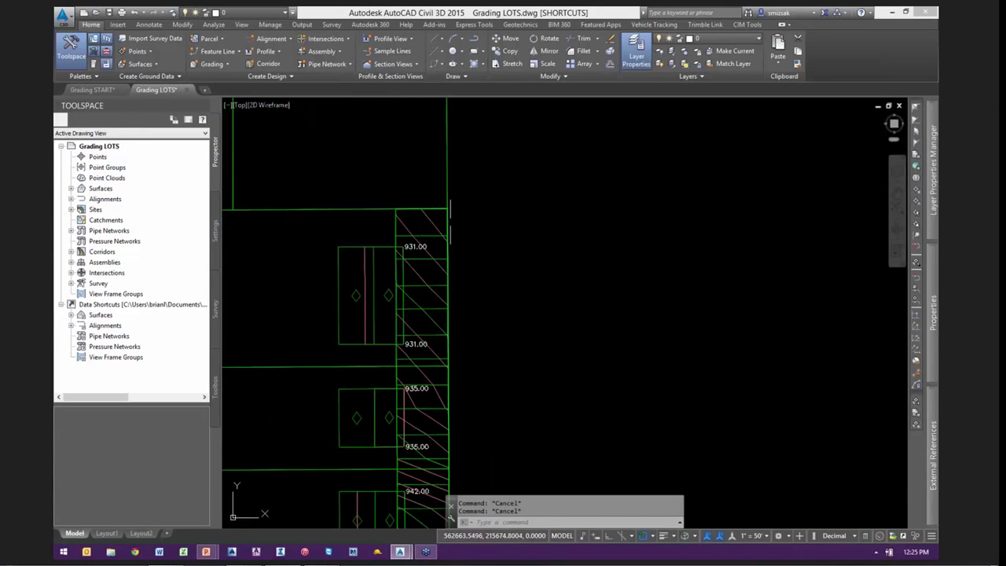
left_click(449, 223)
scroll(505, 220, "down", 2)
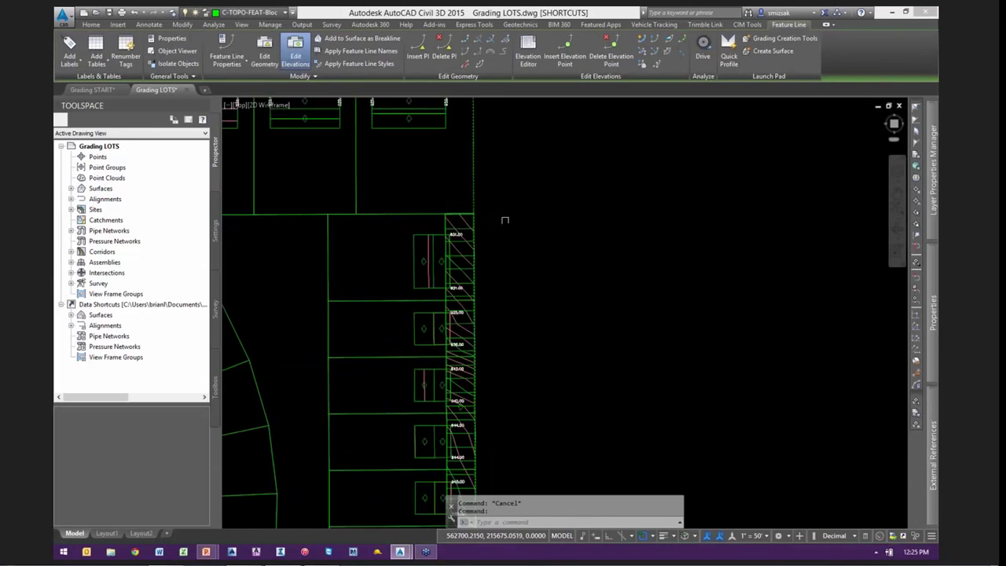
right_click(505, 220)
mouse_move(557, 263)
left_click(649, 273)
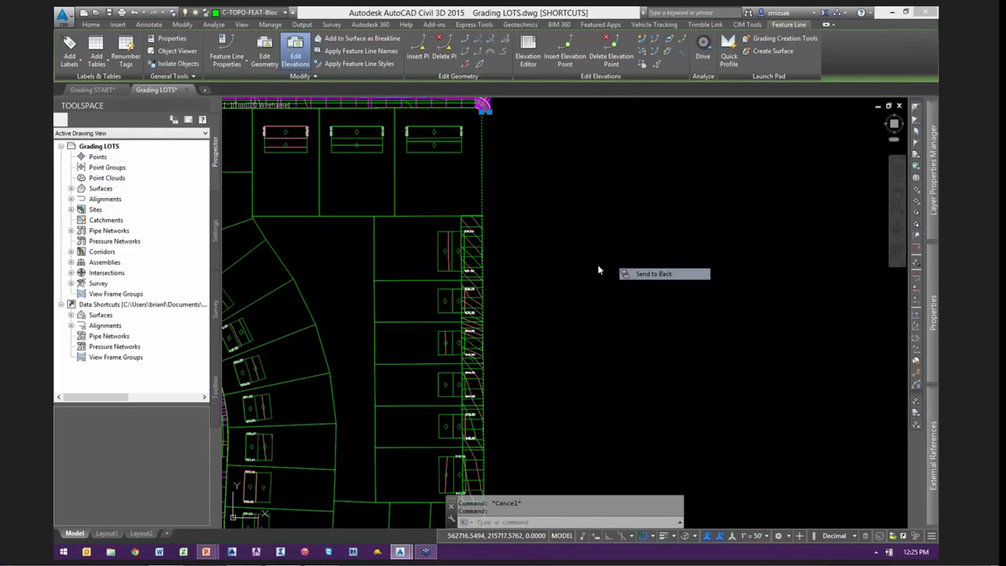
Send the surface covering the strip behind the east lots to the back of the display order
scroll(481, 220, "up", 3)
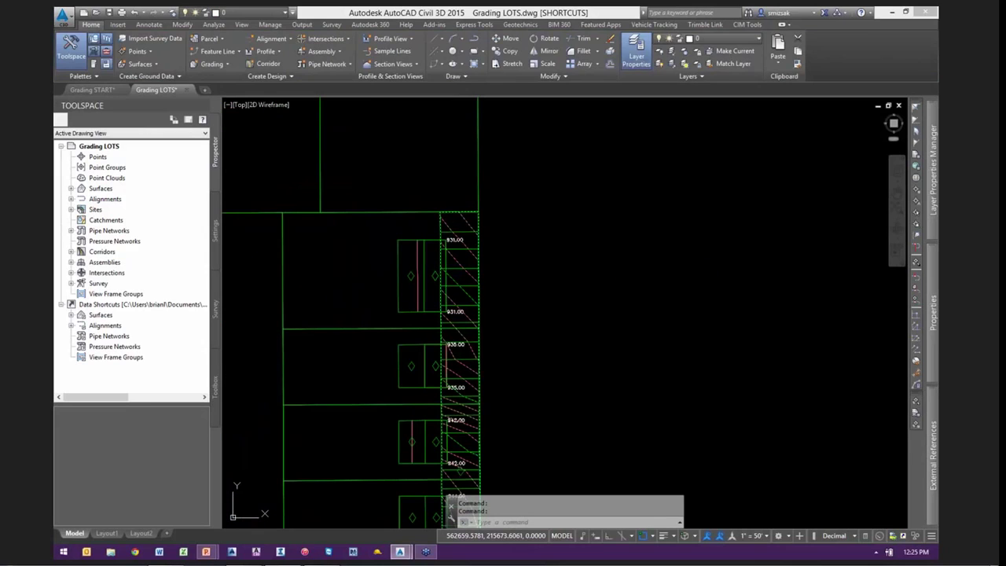
left_click(479, 223)
right_click(510, 213)
mouse_move(554, 277)
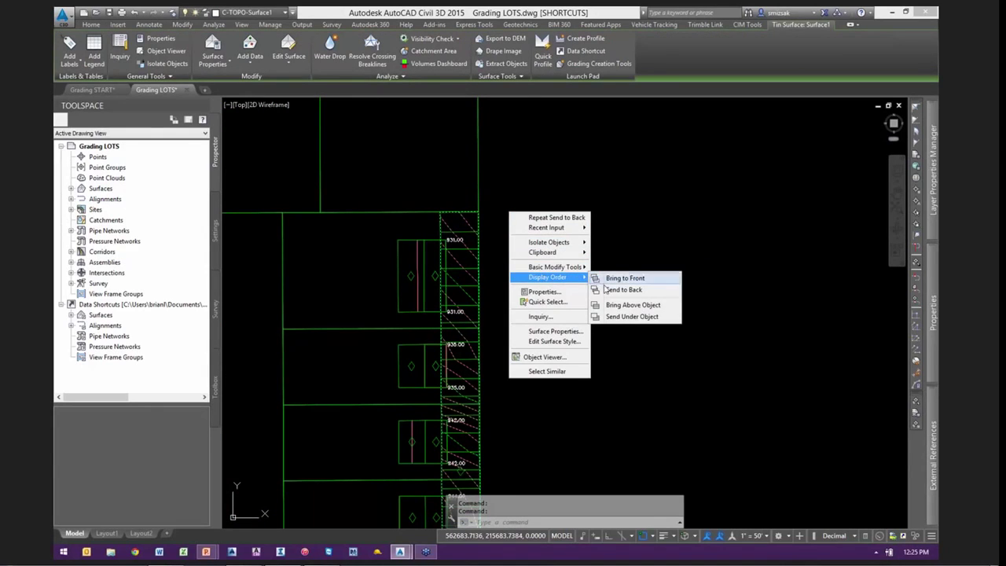
left_click(621, 289)
Select the east pads feature line along the rear lot line and examine its elevation points and the contours beside it
scroll(467, 220, "up", 2)
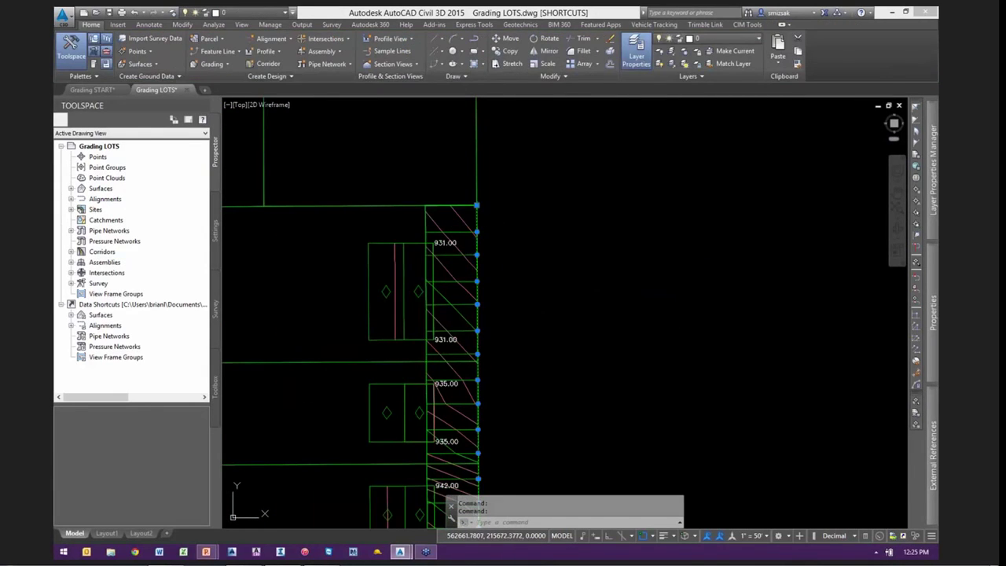
scroll(514, 218, "down", 4)
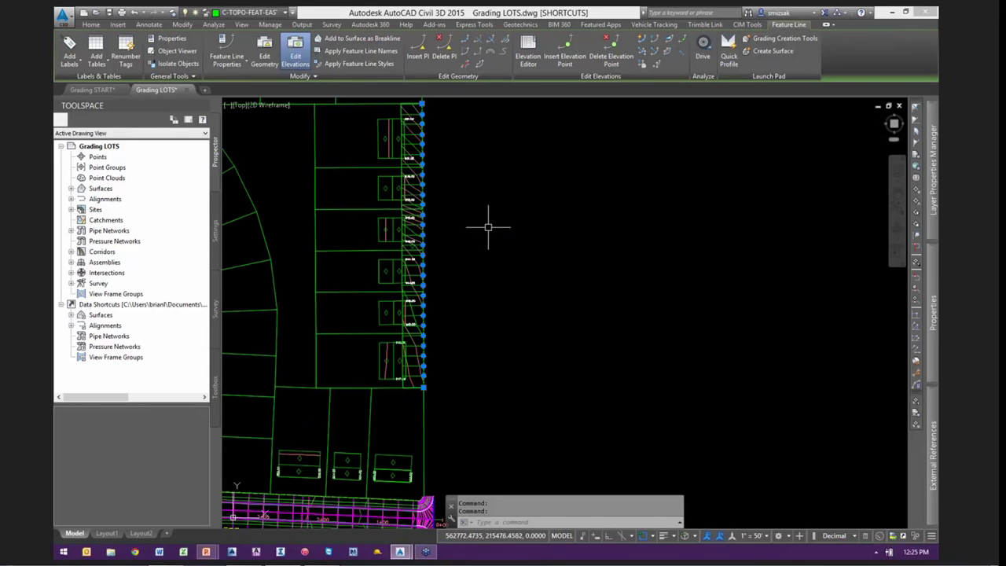
middle_click_drag(464, 205, 480, 283)
scroll(443, 218, "up", 2)
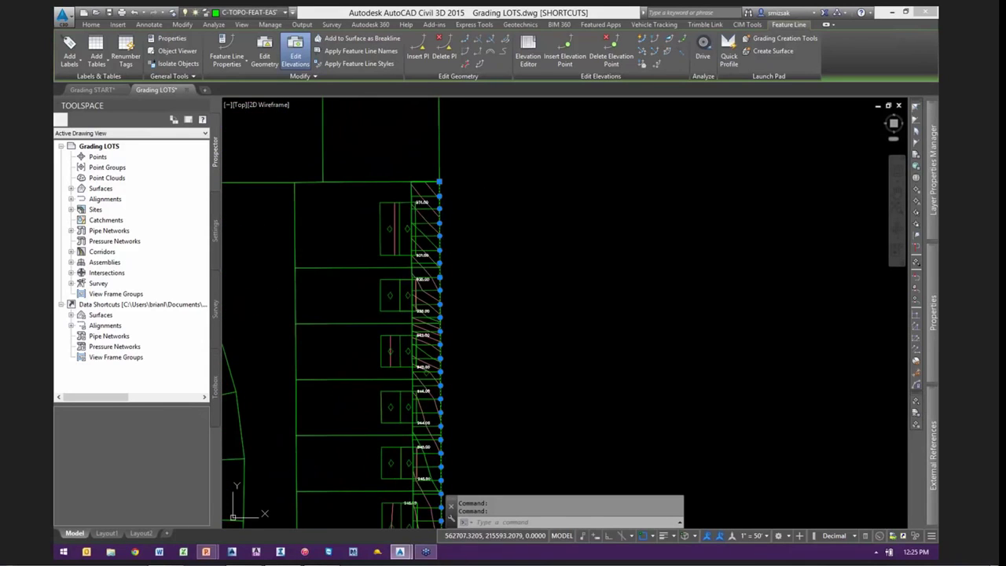
middle_click_drag(483, 246, 503, 182)
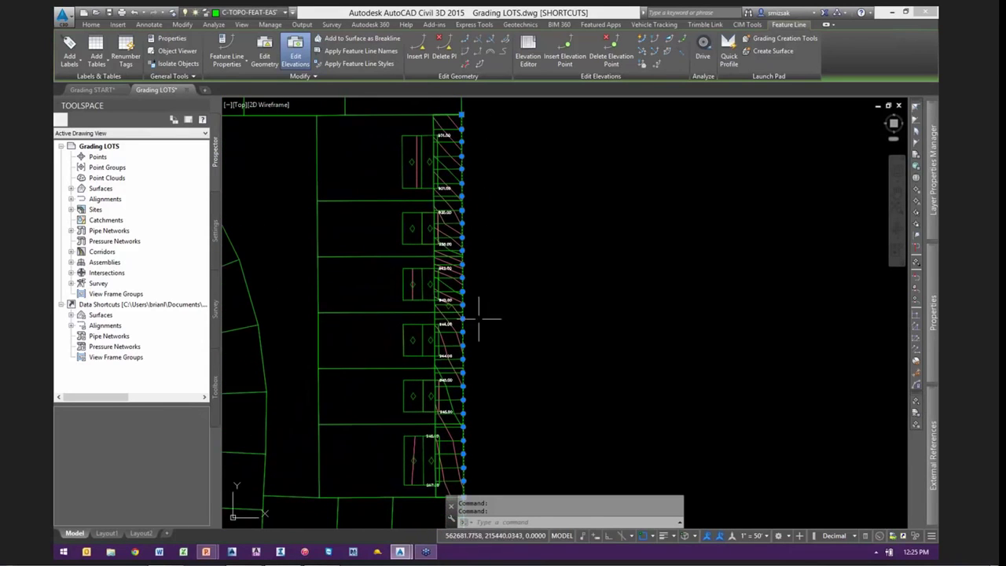
middle_click_drag(477, 393, 452, 274)
scroll(421, 349, "up", 2)
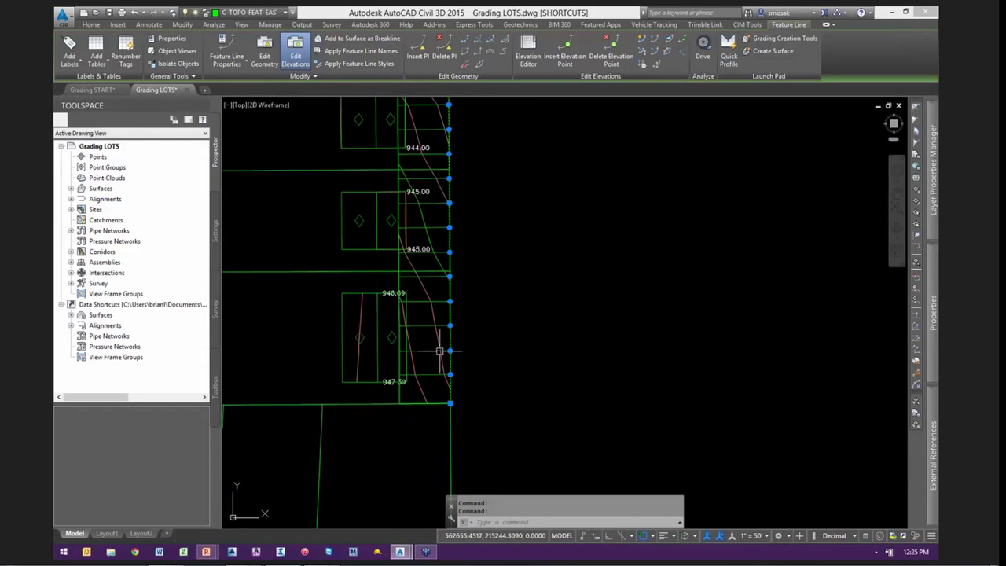
scroll(446, 354, "up", 1)
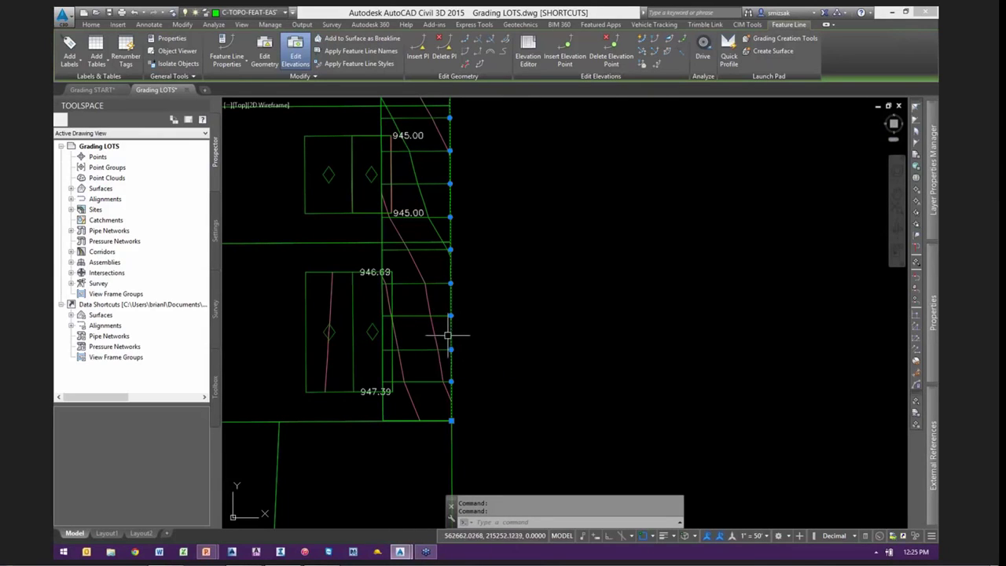
key("Escape")
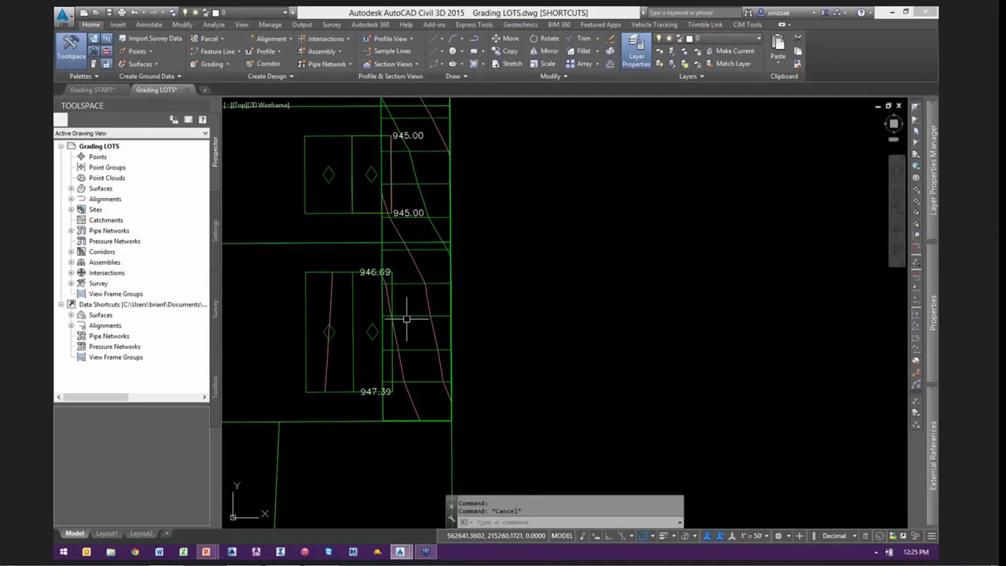
Edit the grading behind the east lots to a distance of about 13.77' with a 5.00% grade
left_click(433, 317)
scroll(433, 316, "down", 5)
middle_click_drag(441, 212, 470, 384)
scroll(443, 288, "up", 5)
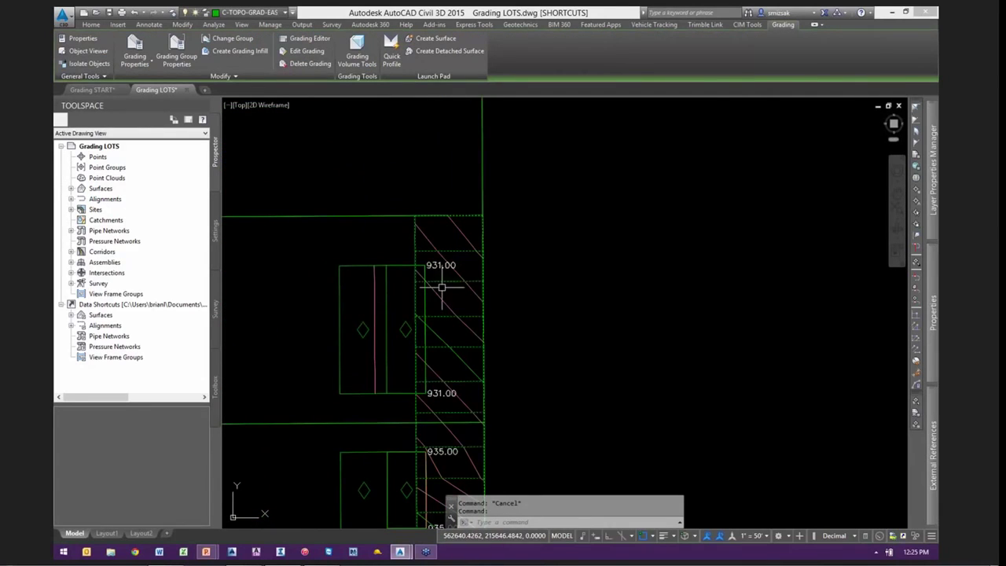
left_click(306, 51)
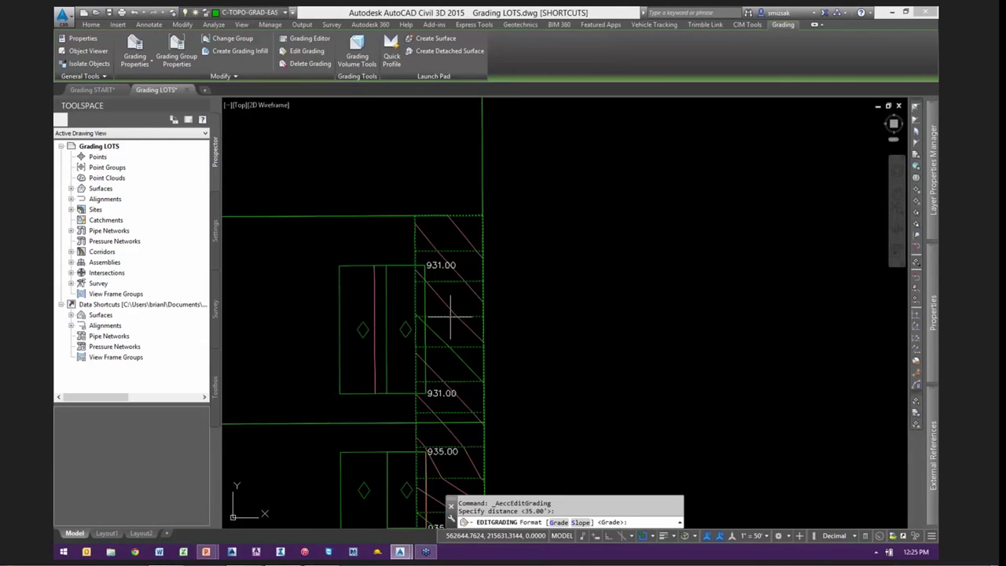
key("Return")
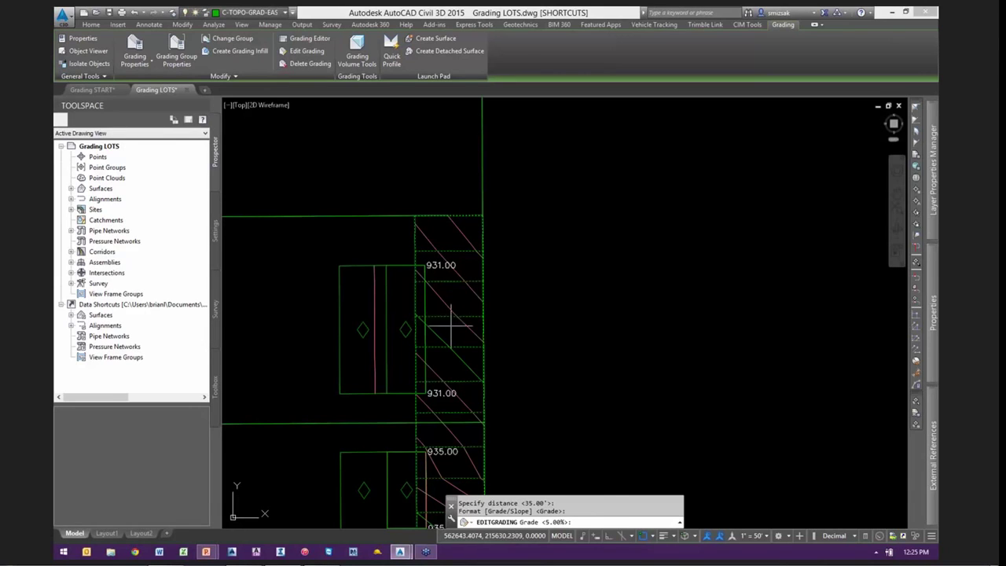
key("Return")
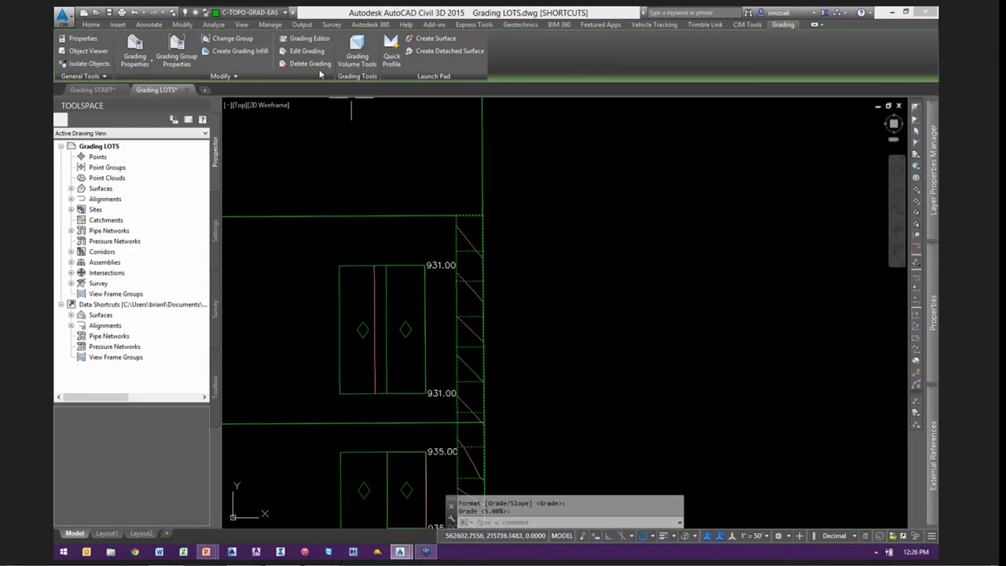
Edit the east grading's distance so it reaches just past the pads' east edges, using a 5.00% grade
left_click(306, 50)
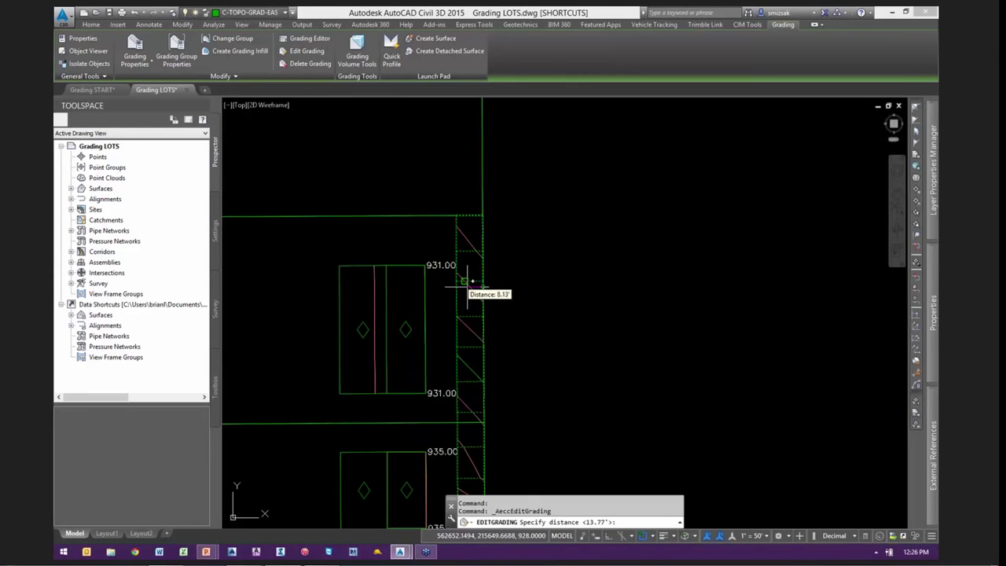
key("Return")
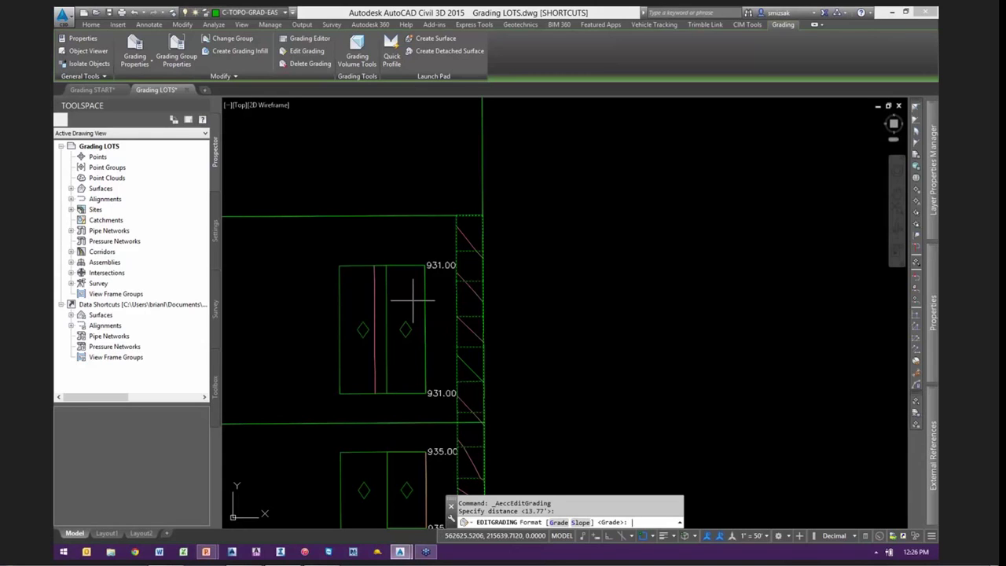
key("Return")
key("Return")
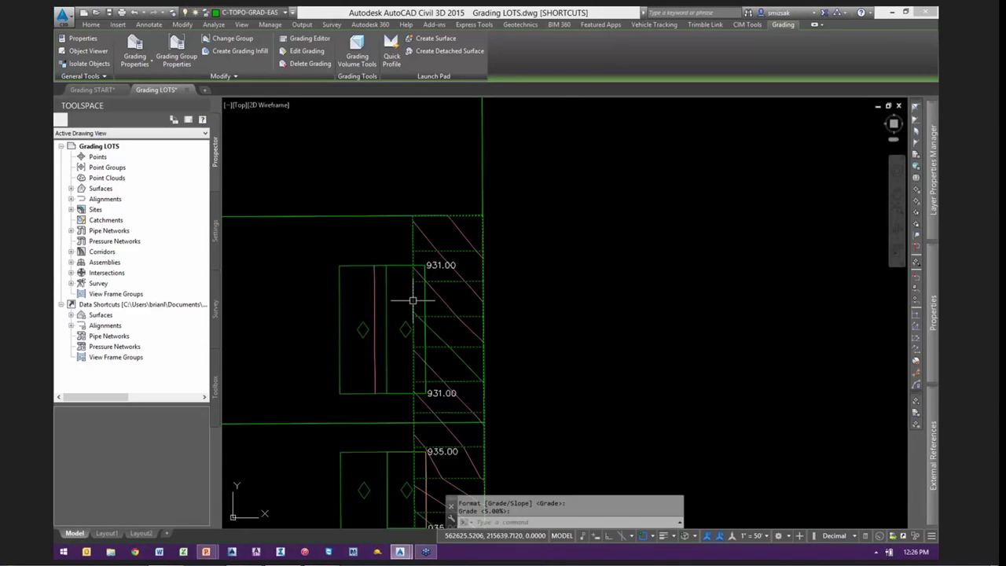
key("Return")
key("Escape")
key("Escape")
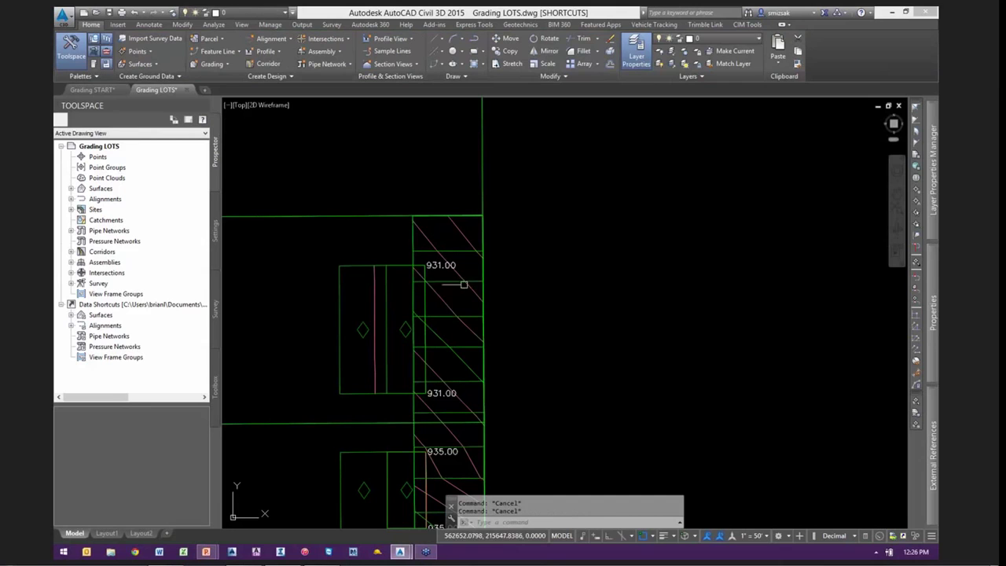
Select the northernmost east pad's east feature line and examine how the grading meets the pads down to the southernmost east lot
middle_click_drag(422, 313, 419, 287)
left_click(421, 294)
scroll(433, 258, "down", 4)
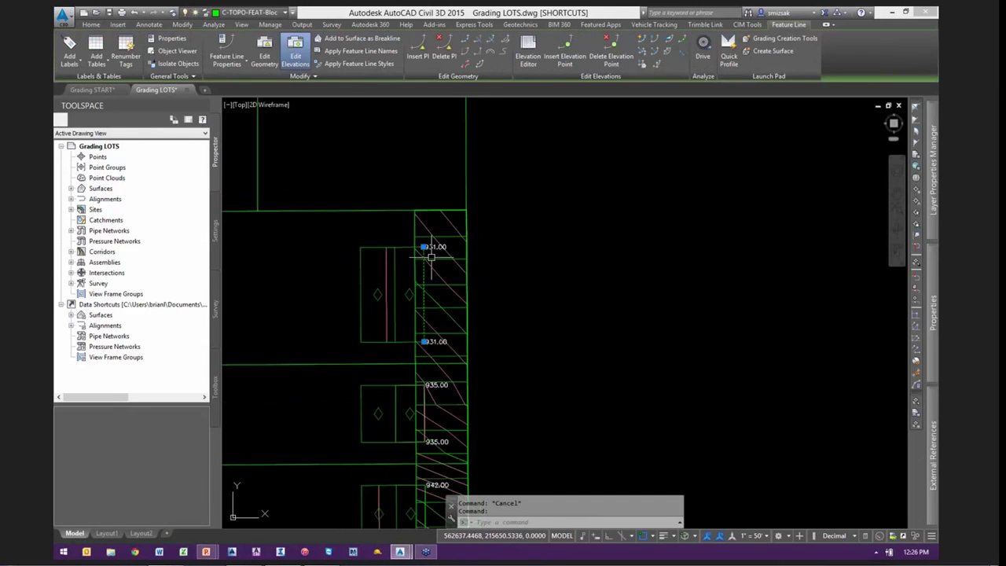
middle_click_drag(435, 384, 430, 245)
scroll(431, 360, "up", 4)
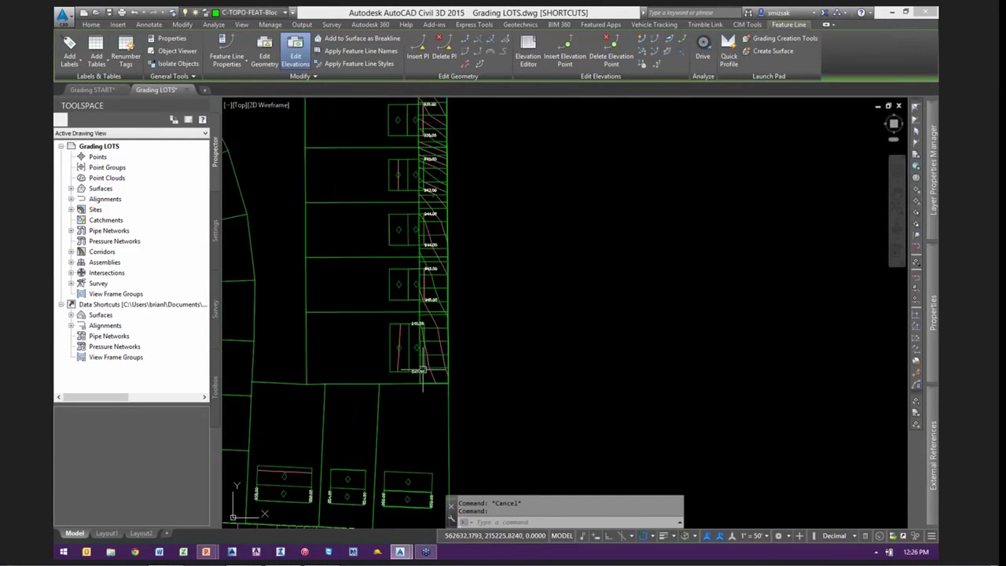
scroll(463, 433, "down", 3)
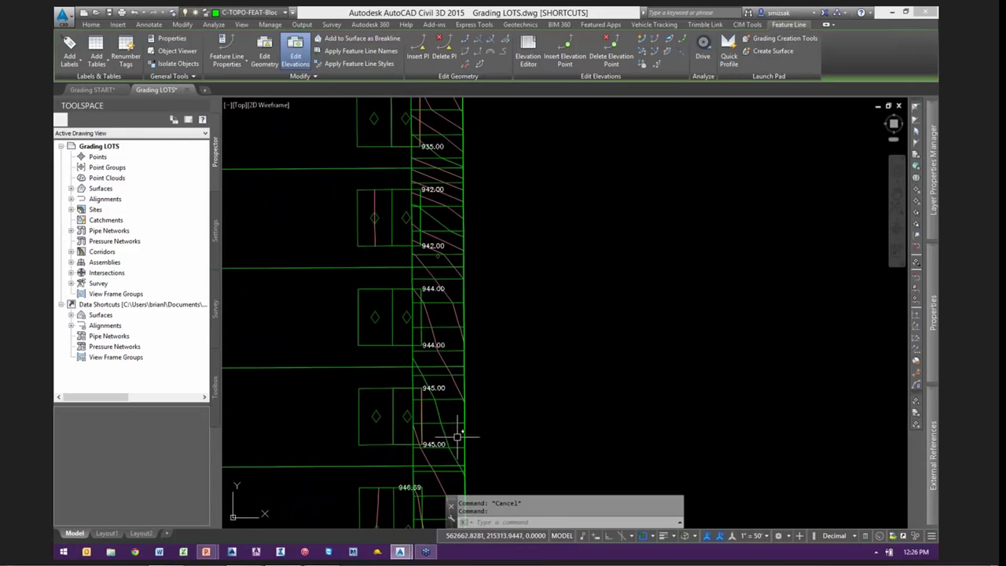
scroll(452, 426, "down", 1)
middle_click_drag(497, 247, 547, 287)
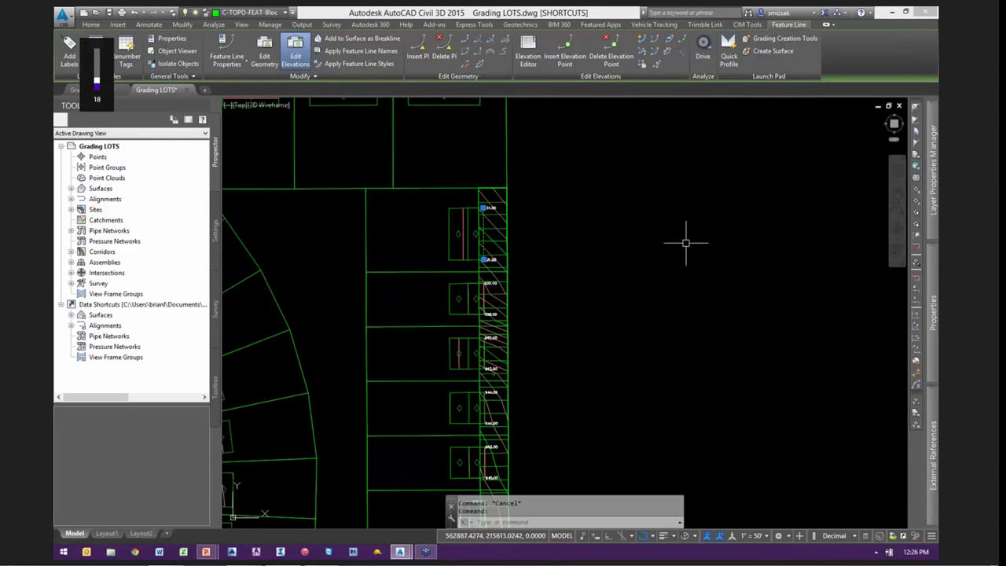
scroll(685, 243, "down", 3)
key("Escape")
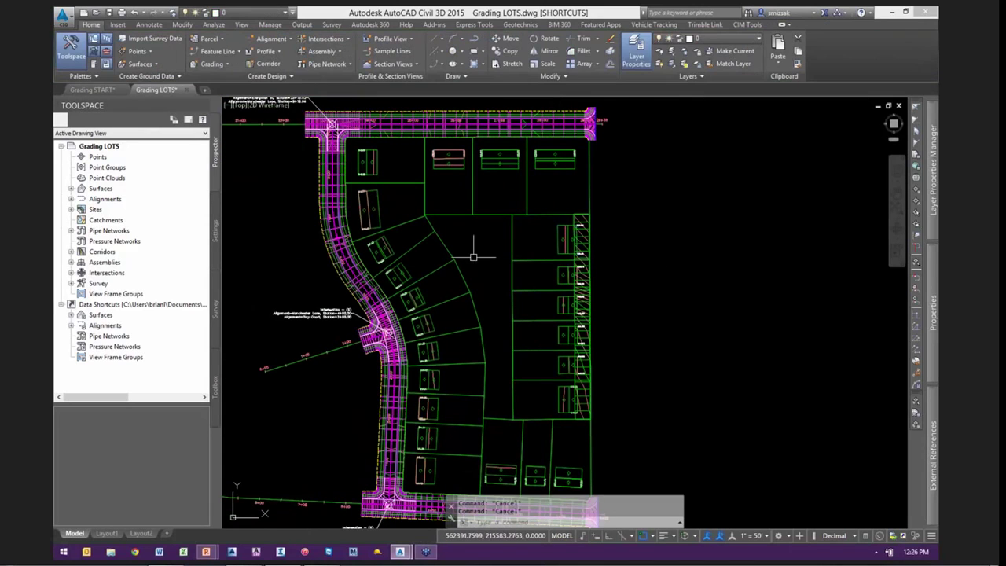
Examine the whole block's pads and roads together with the graded strip behind the east lots
middle_click_drag(473, 258, 548, 240)
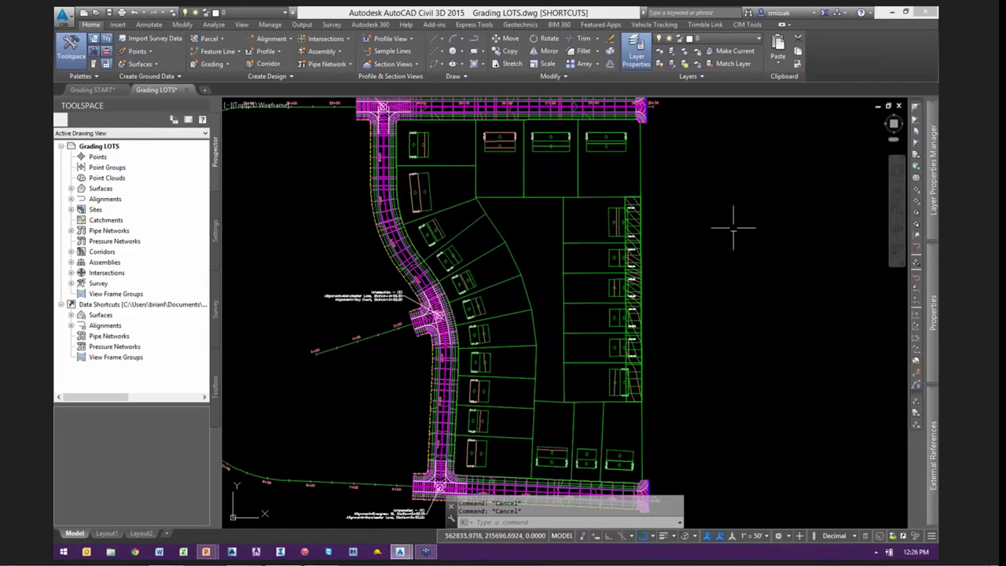
middle_click_drag(684, 284, 684, 285)
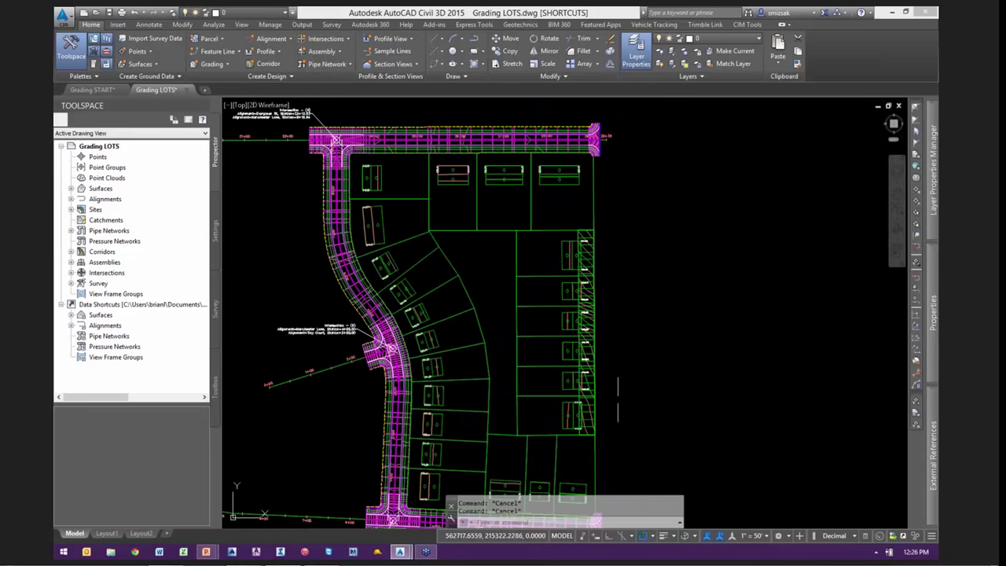
scroll(568, 431, "up", 3)
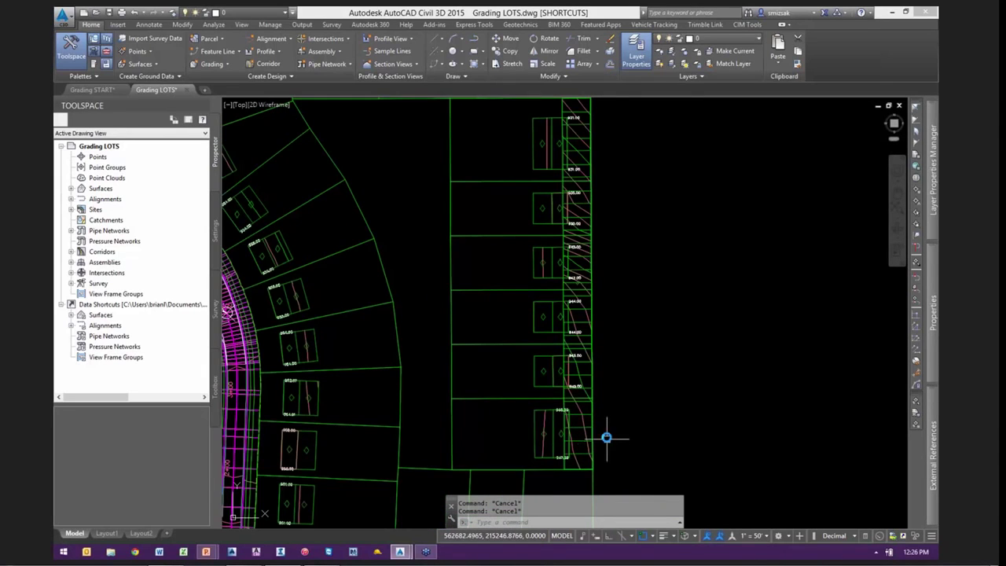
middle_click_drag(607, 439, 599, 401)
middle_click_drag(595, 308, 566, 396)
scroll(525, 209, "up", 1)
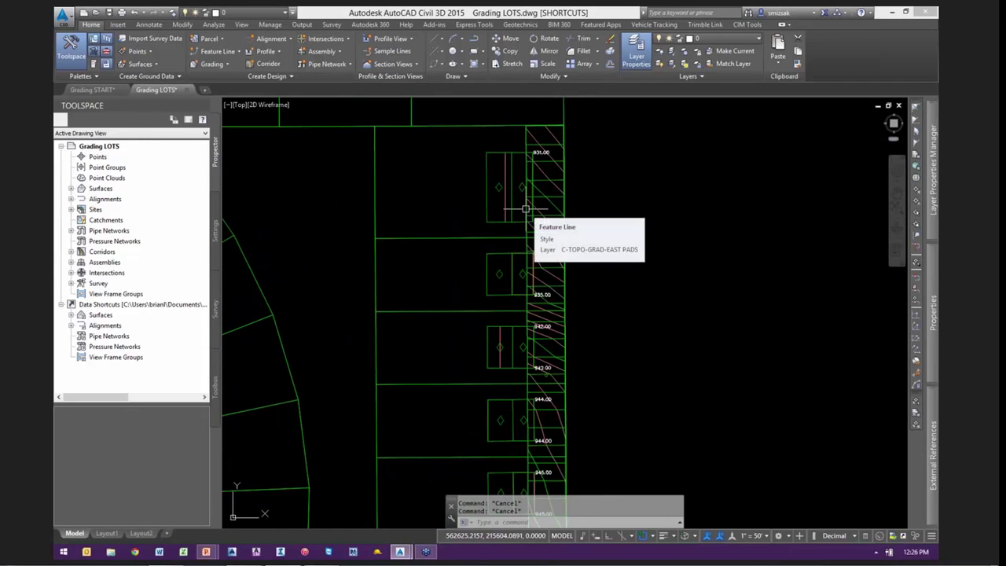
scroll(525, 209, "down", 3)
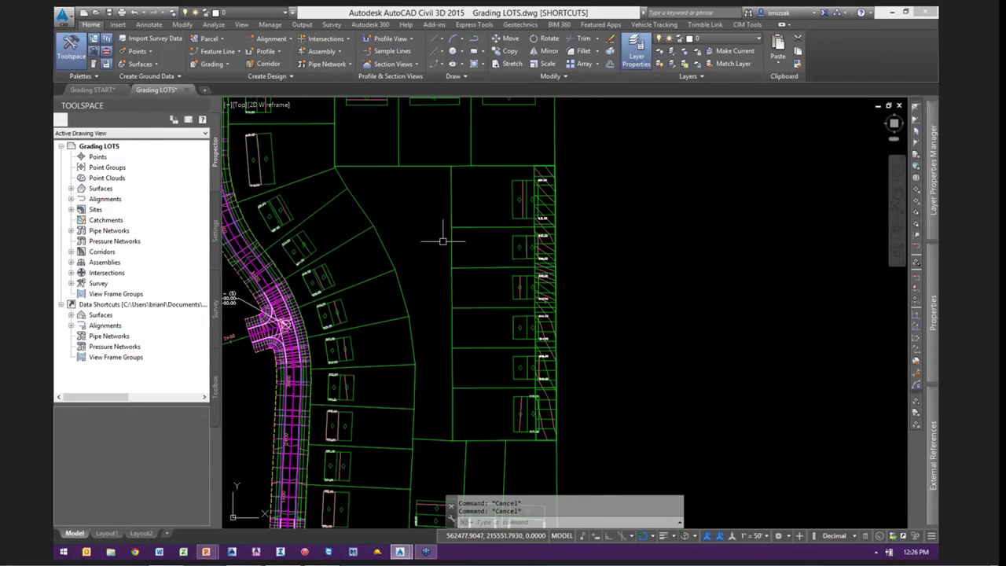
mouse_move(417, 230)
middle_mouse_down()
mouse_move(494, 246)
mouse_move(524, 238)
middle_mouse_up()
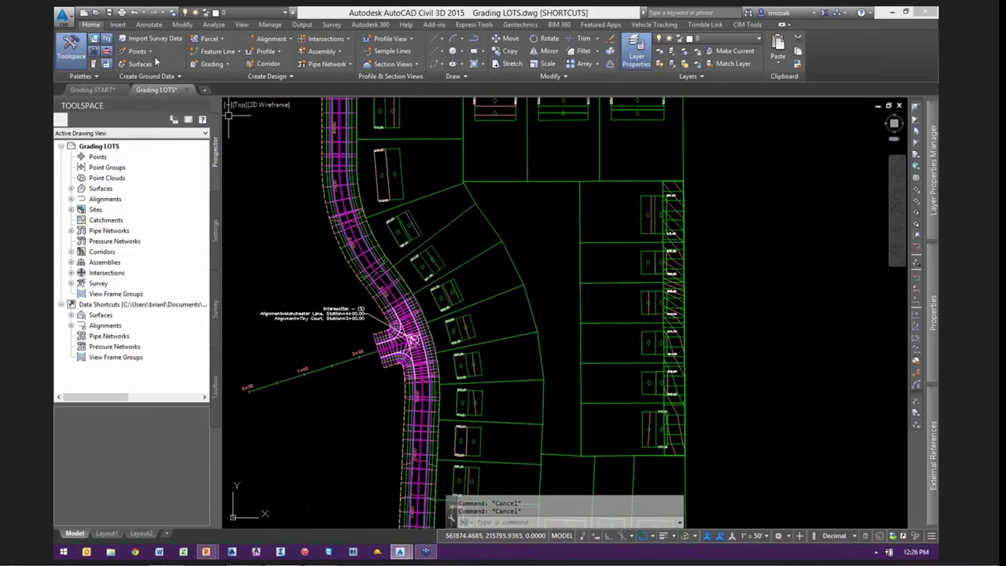
left_click(95, 13)
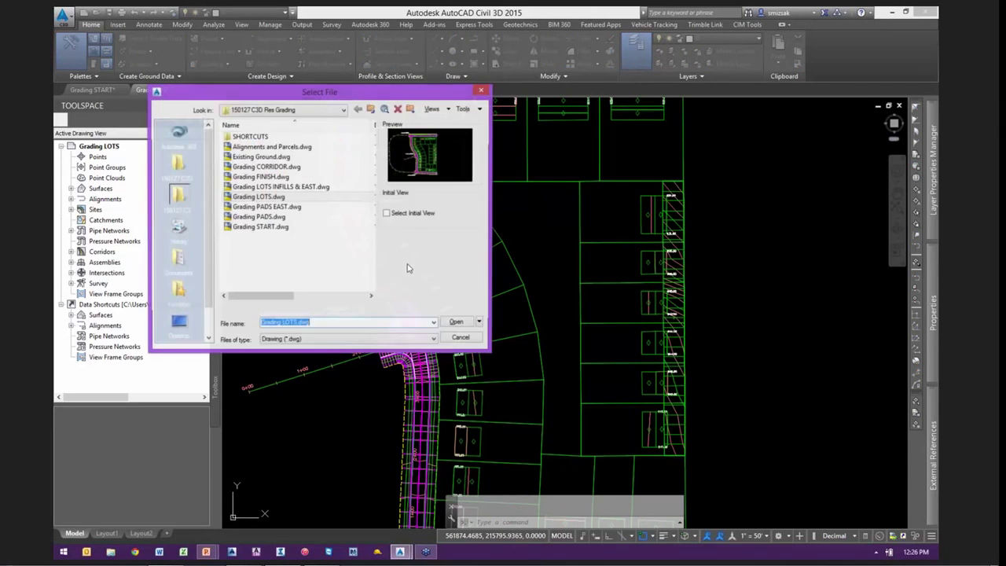
left_click(279, 209)
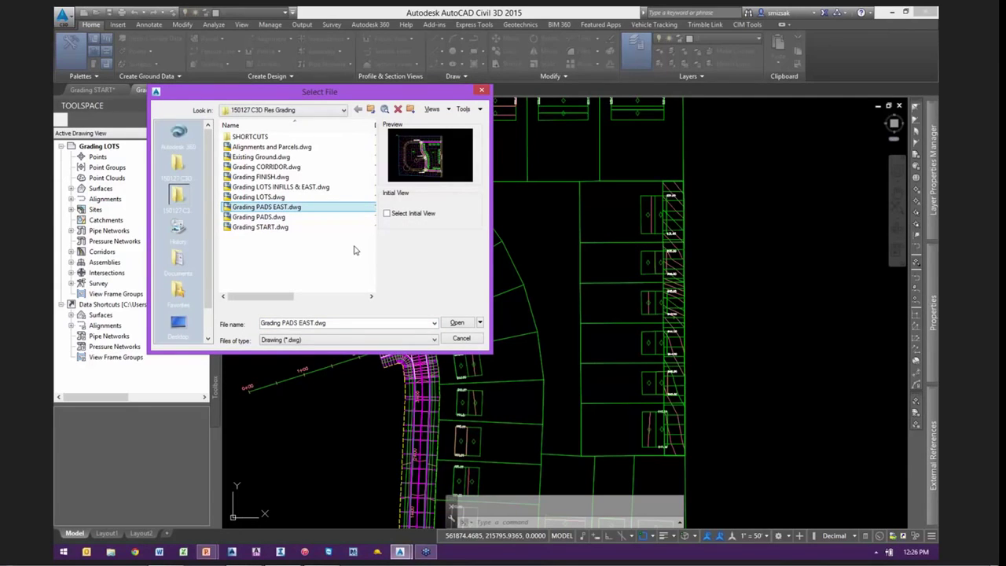
left_click(460, 339)
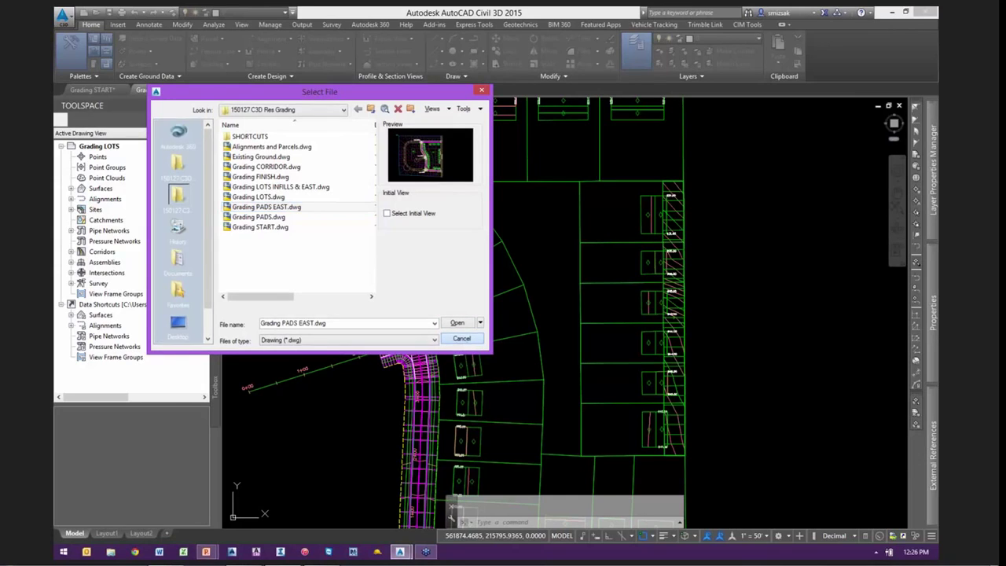
Open the drawing Grading PADS EAST.dwg from the 150127 C3D Res Grading folder
mouse_move(521, 220)
middle_mouse_down()
mouse_move(551, 335)
mouse_move(545, 356)
middle_mouse_up()
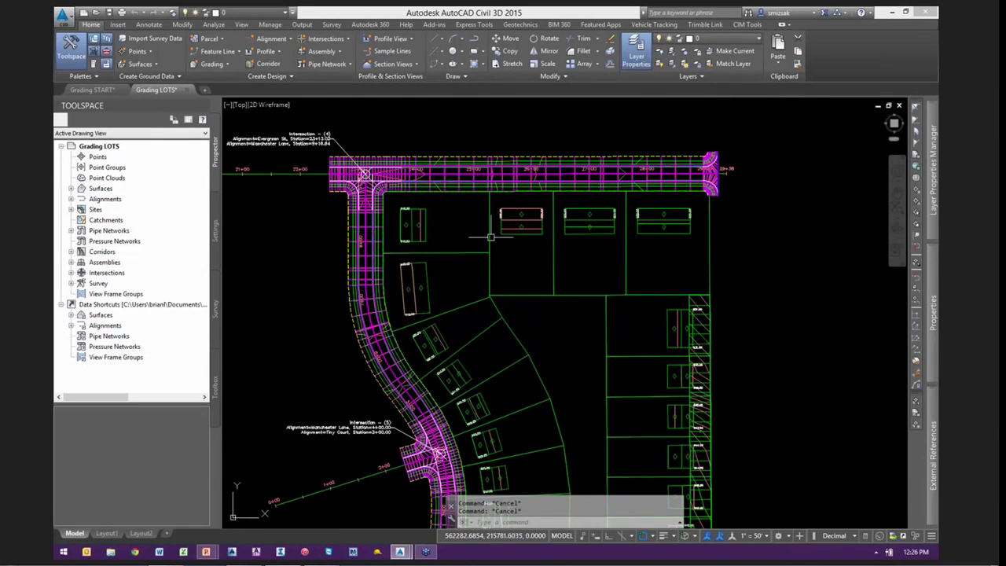
left_click(490, 271)
key("Escape")
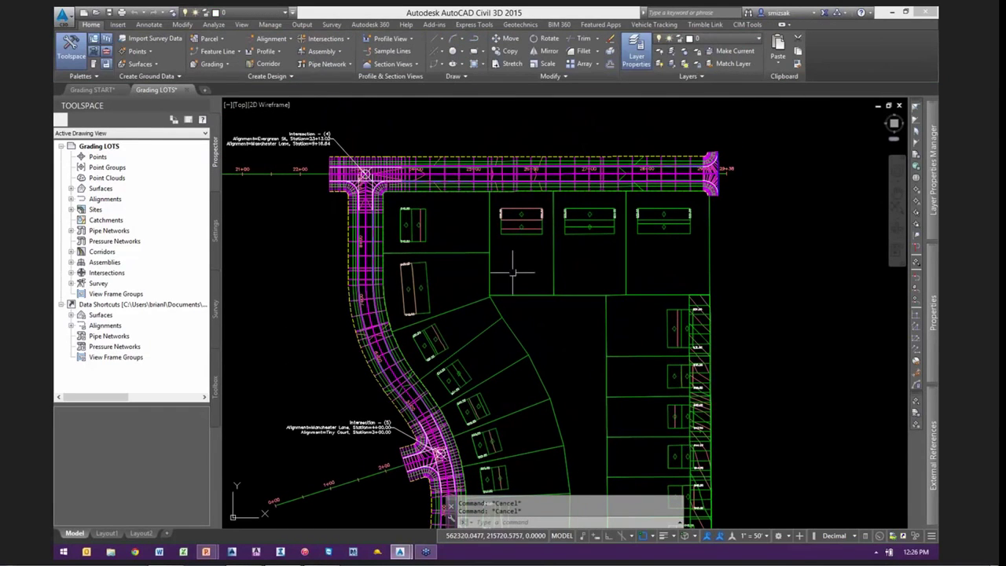
middle_click_drag(511, 272, 514, 245)
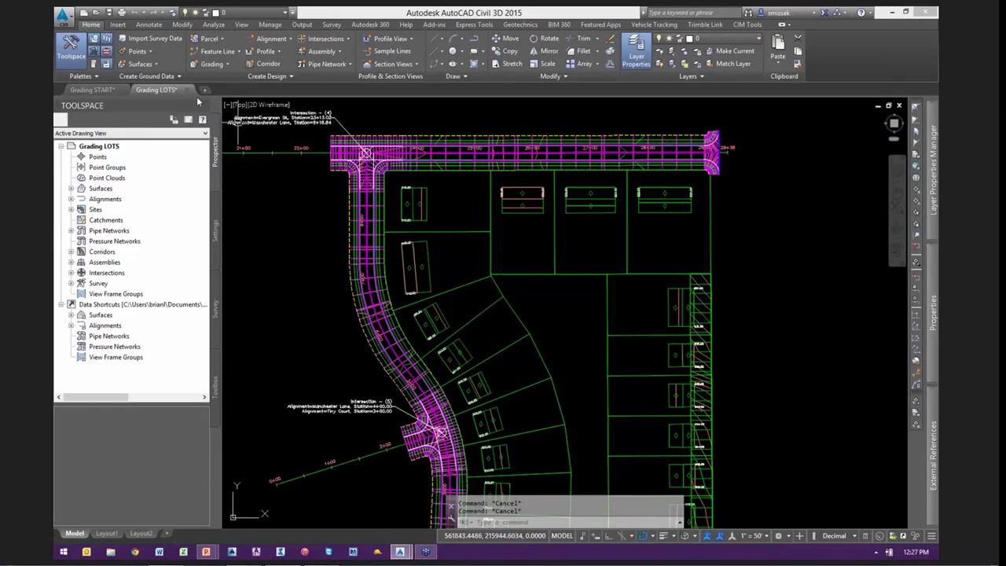
left_click(96, 12)
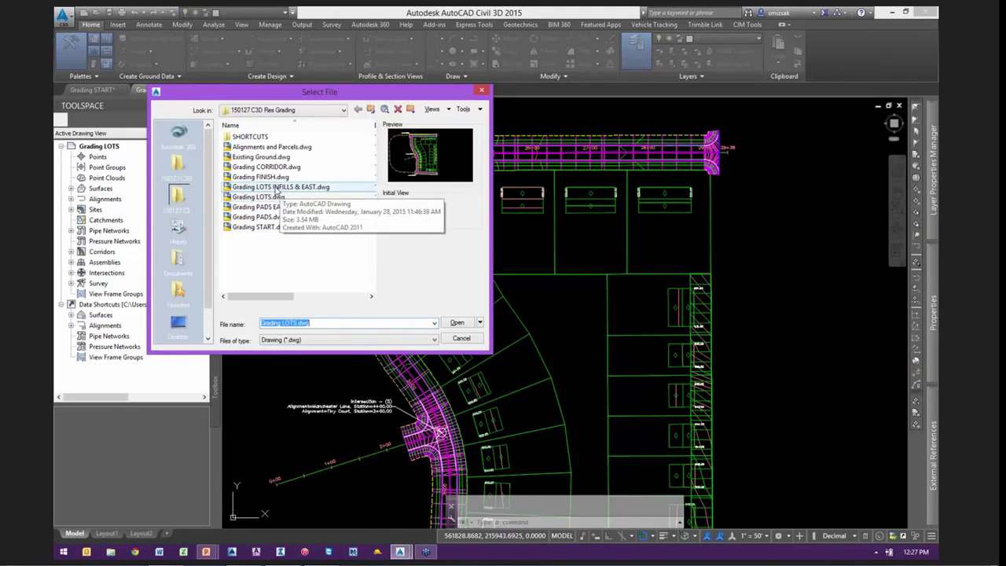
left_click(261, 207)
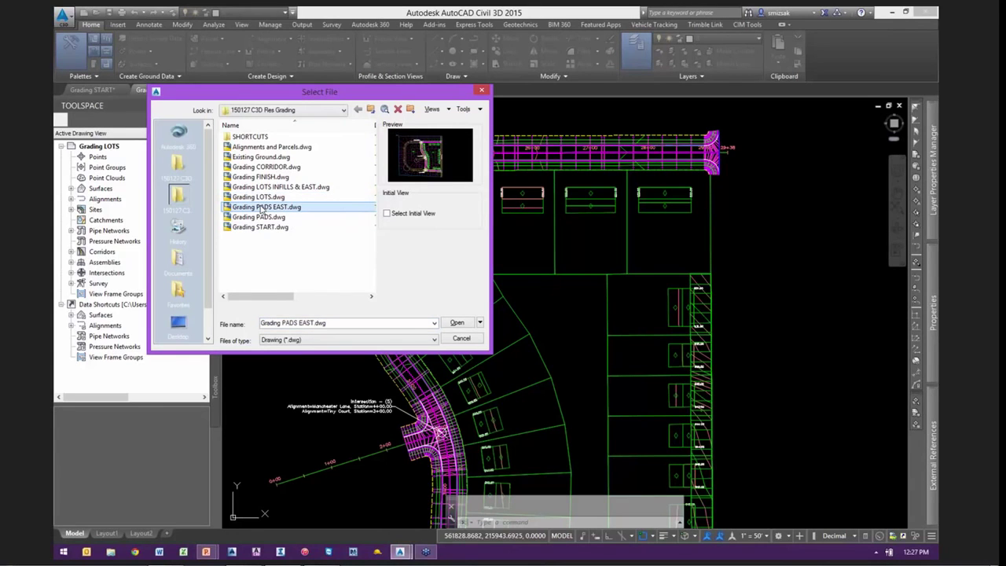
double_click(261, 207)
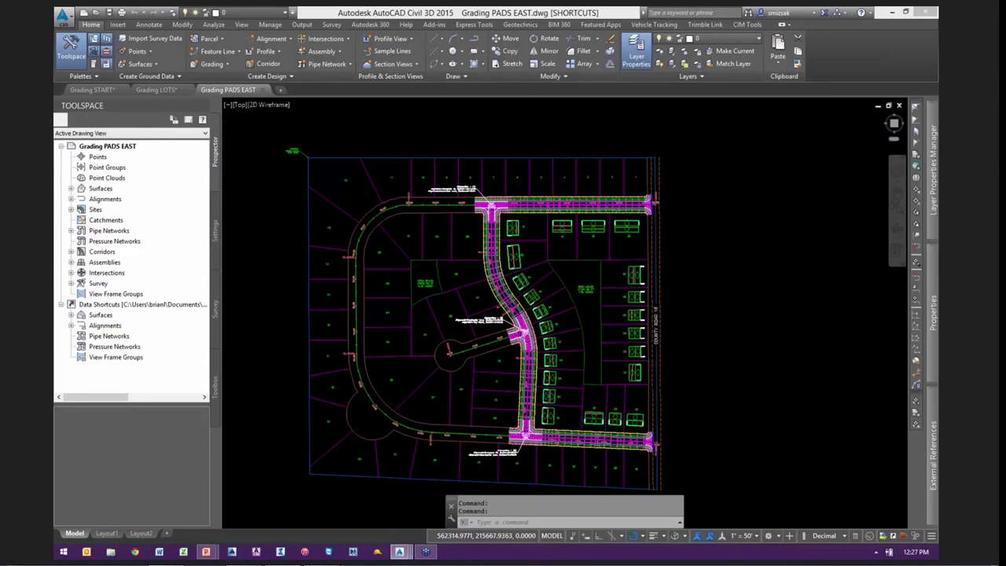
Examine the house pads in the opened drawing, from the north lots along the curved road to the east lots
scroll(556, 262, "up", 5)
scroll(630, 323, "down", 3)
middle_click_drag(632, 322, 538, 322)
scroll(539, 325, "up", 2)
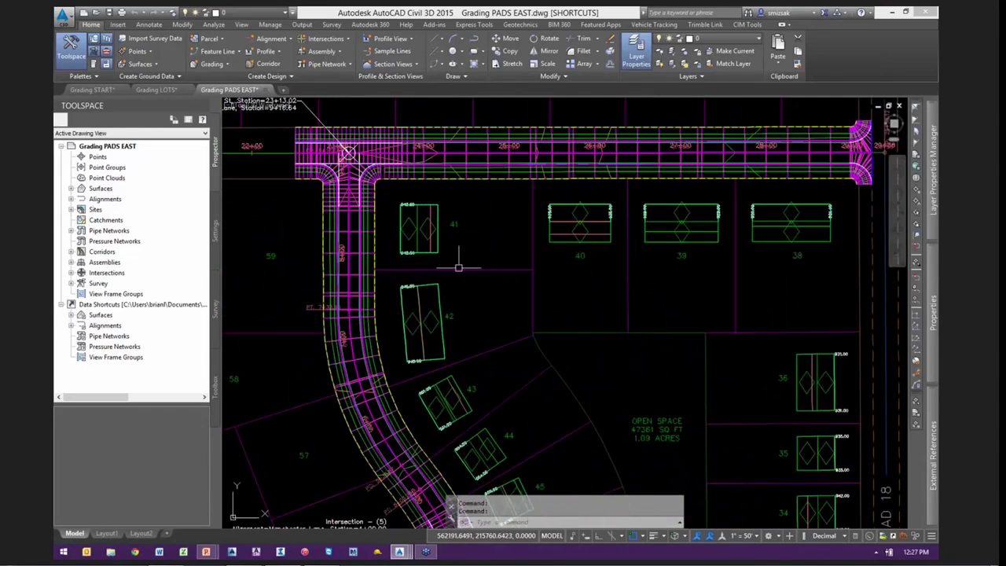
scroll(526, 287, "up", 1)
middle_click_drag(541, 289, 547, 289)
middle_click_drag(631, 293, 603, 254)
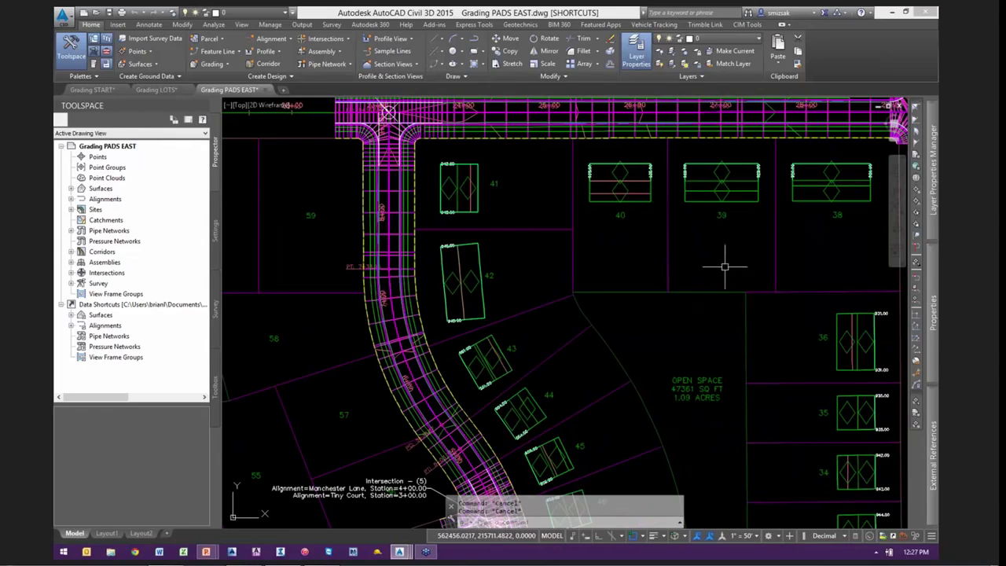
mouse_move(694, 265)
middle_mouse_down()
mouse_move(559, 276)
mouse_move(571, 205)
middle_mouse_up()
scroll(421, 319, "up", 3)
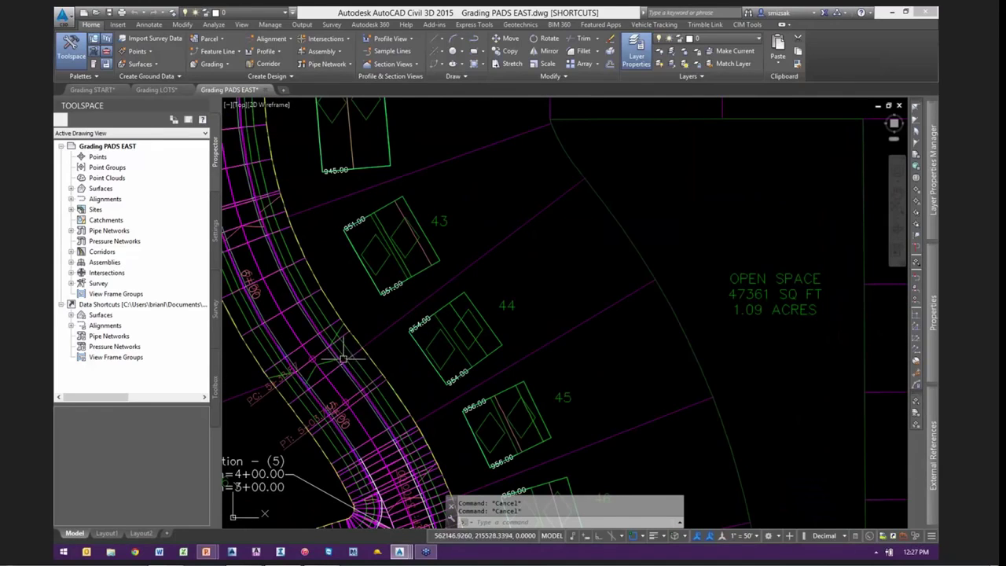
scroll(598, 200, "down", 3)
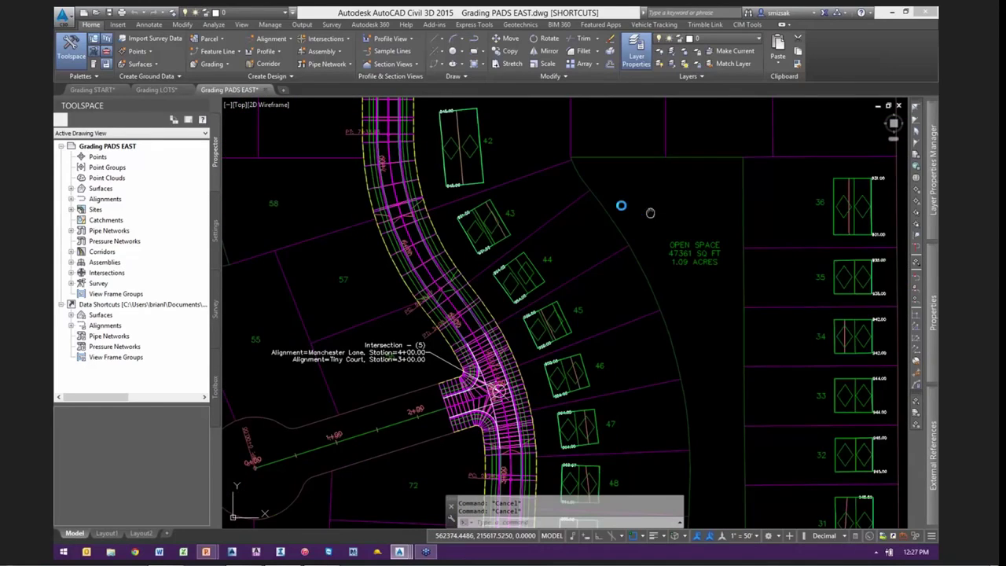
scroll(584, 283, "down", 2)
mouse_move(588, 349)
middle_mouse_down()
mouse_move(543, 251)
mouse_move(526, 337)
middle_mouse_up()
Thaw the _PROP-LINES layer so the block's property lines display
type("la")
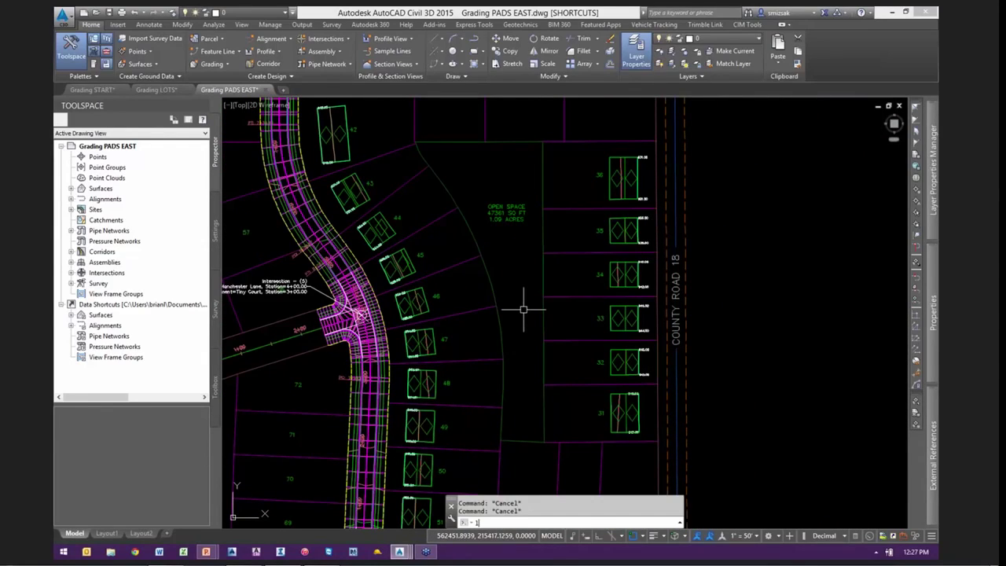
key("Return")
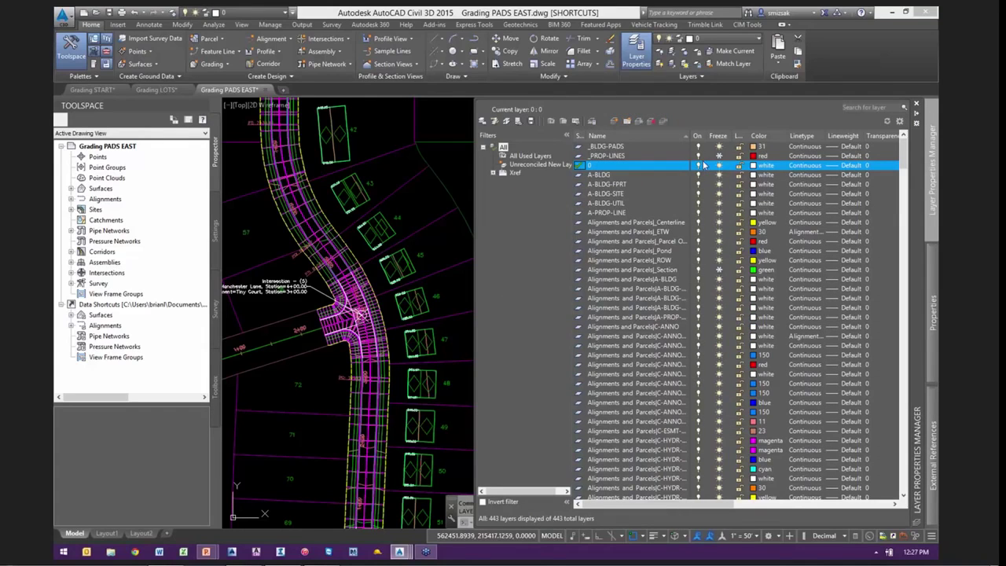
left_click(717, 157)
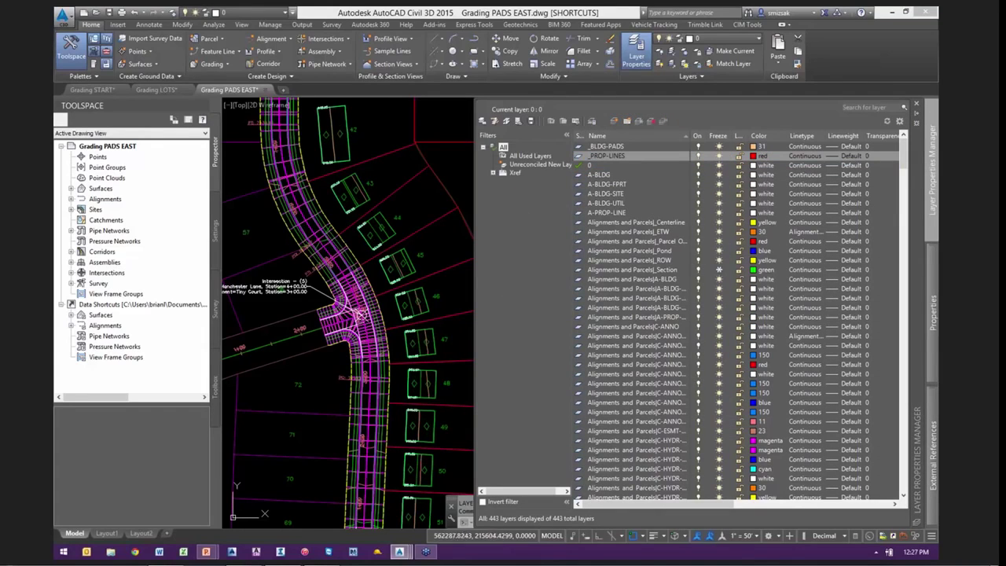
scroll(414, 221, "down", 3)
mouse_move(453, 220)
middle_mouse_down()
mouse_move(367, 305)
mouse_move(392, 294)
middle_mouse_up()
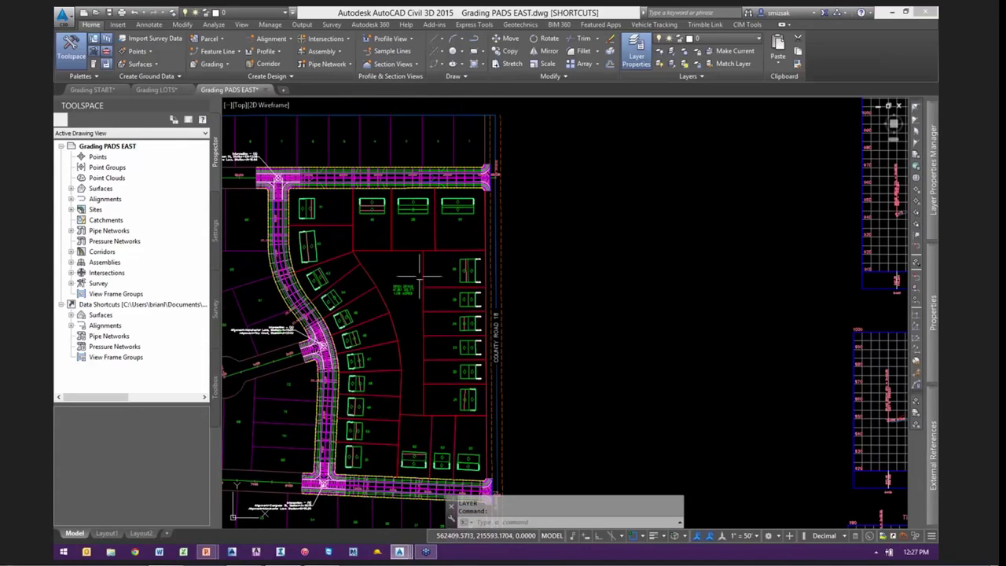
Unload the Alignments and Parcels external reference
scroll(538, 280, "up", 3)
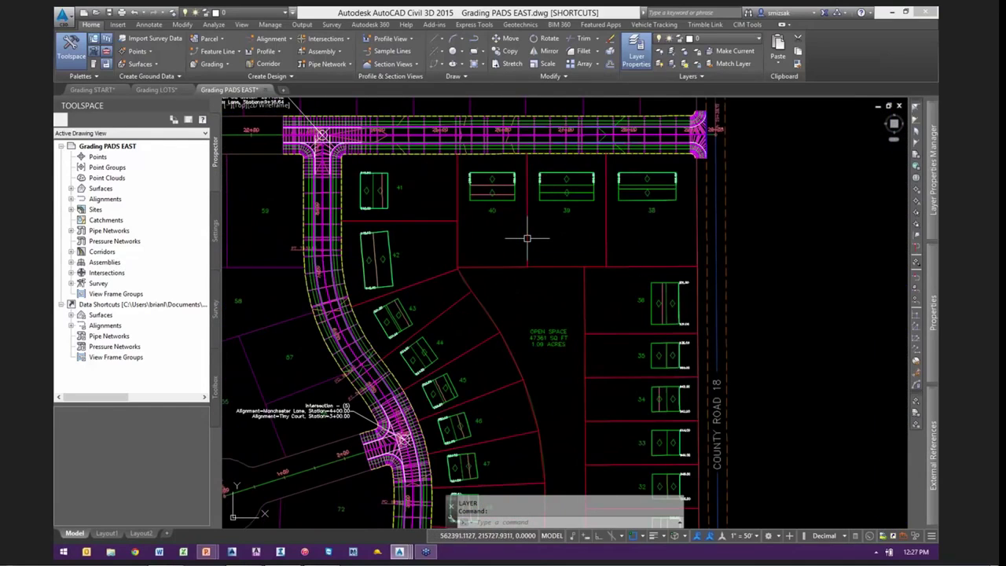
type("xr")
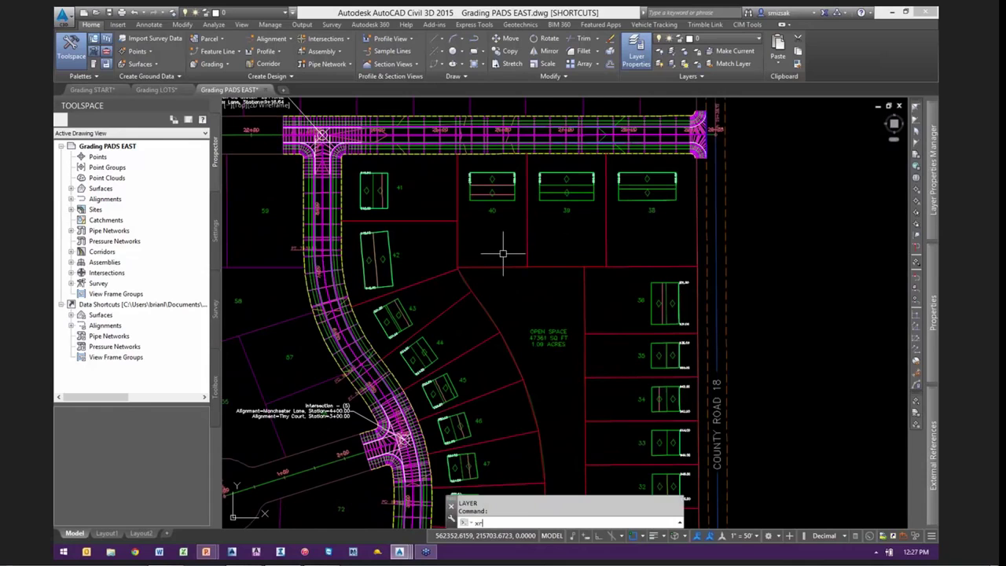
key("Return")
right_click(541, 163)
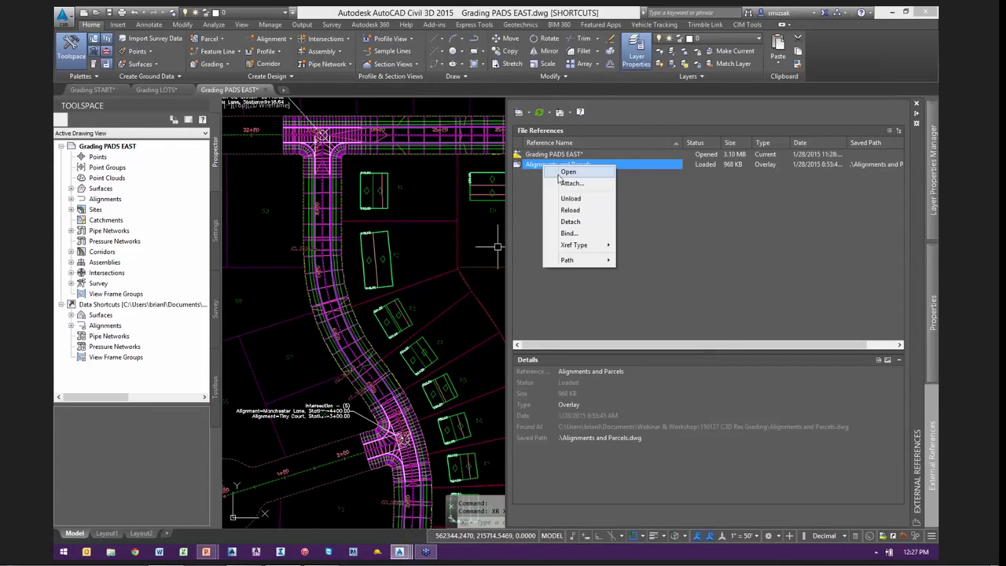
left_click(567, 198)
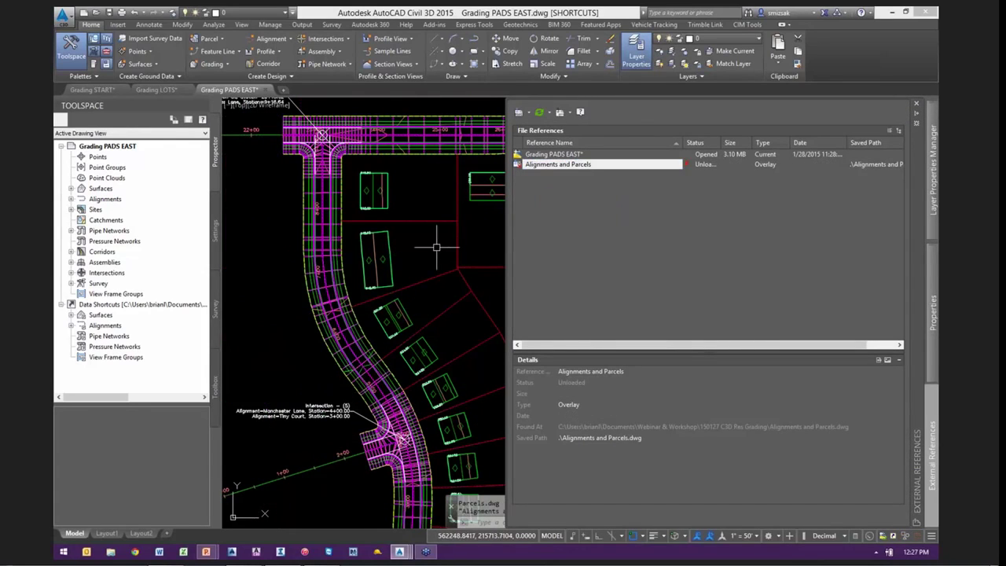
key("Escape")
key("Escape")
Examine the property lines around the pads across the whole block, from the south road to the north road
mouse_move(449, 231)
middle_mouse_down()
mouse_move(474, 231)
mouse_move(493, 170)
middle_mouse_up()
scroll(557, 228, "down", 4)
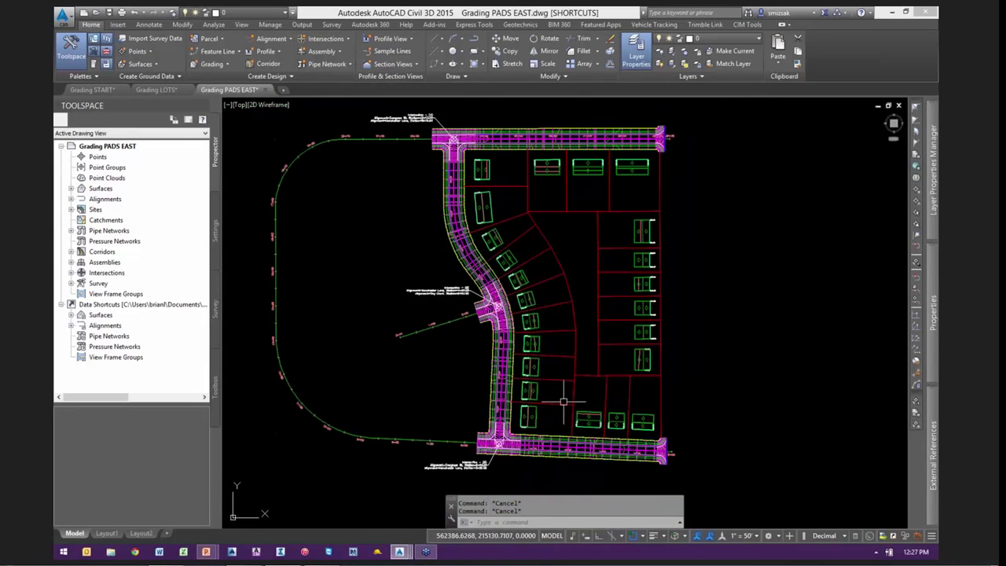
scroll(562, 402, "up", 3)
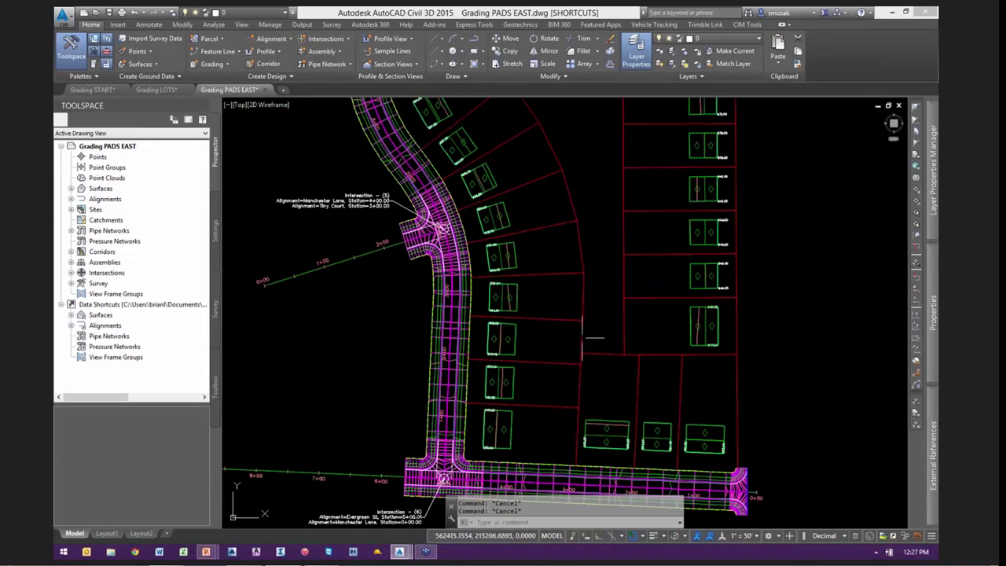
middle_click_drag(578, 172, 601, 415)
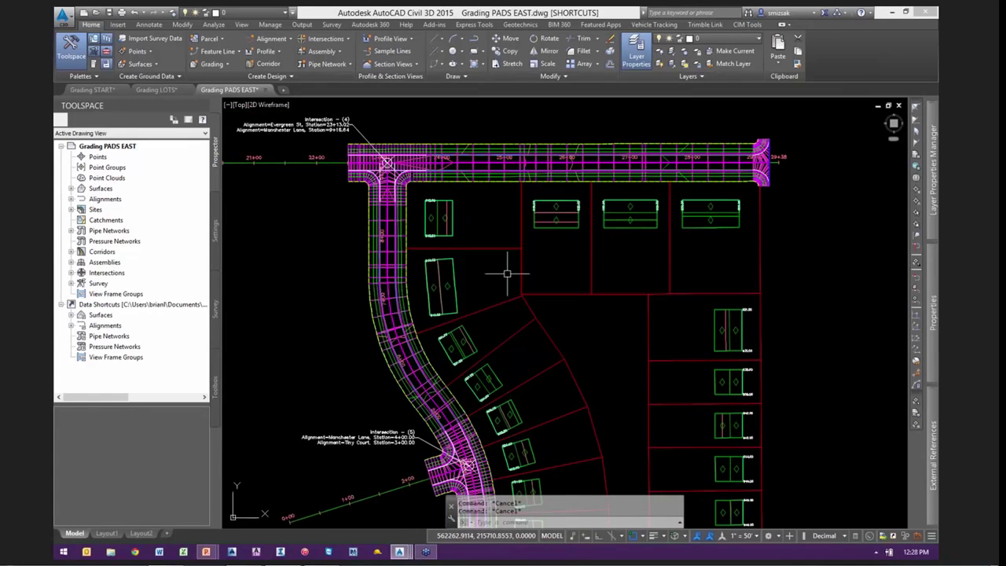
scroll(488, 254, "up", 3)
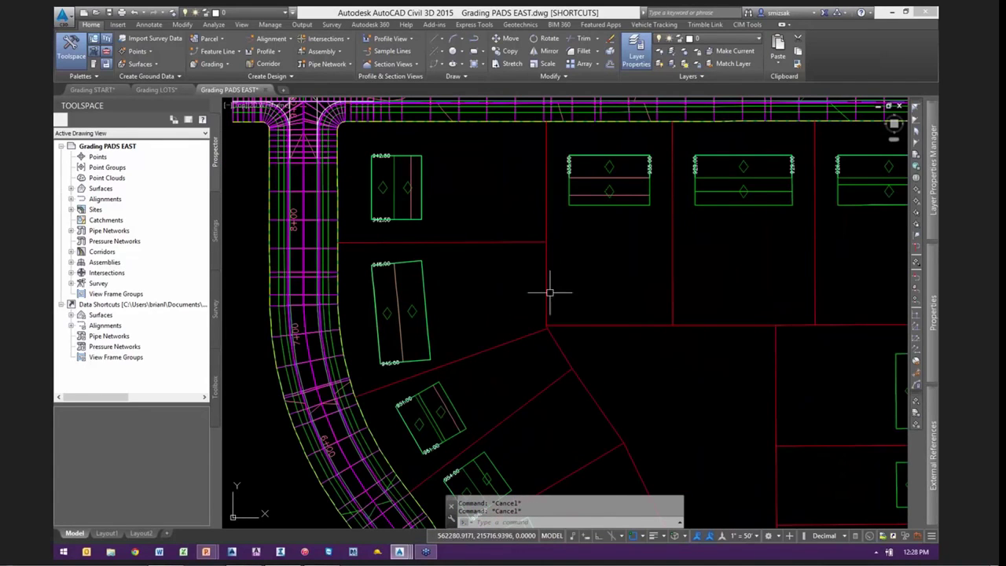
scroll(608, 322, "down", 2)
middle_click_drag(694, 310, 598, 317)
mouse_move(490, 310)
middle_mouse_down()
mouse_move(605, 301)
mouse_move(574, 304)
mouse_move(569, 320)
middle_mouse_up()
Select the side lot lines between the north lots and examine where they meet the north road and the rear lot lines
left_click(507, 227)
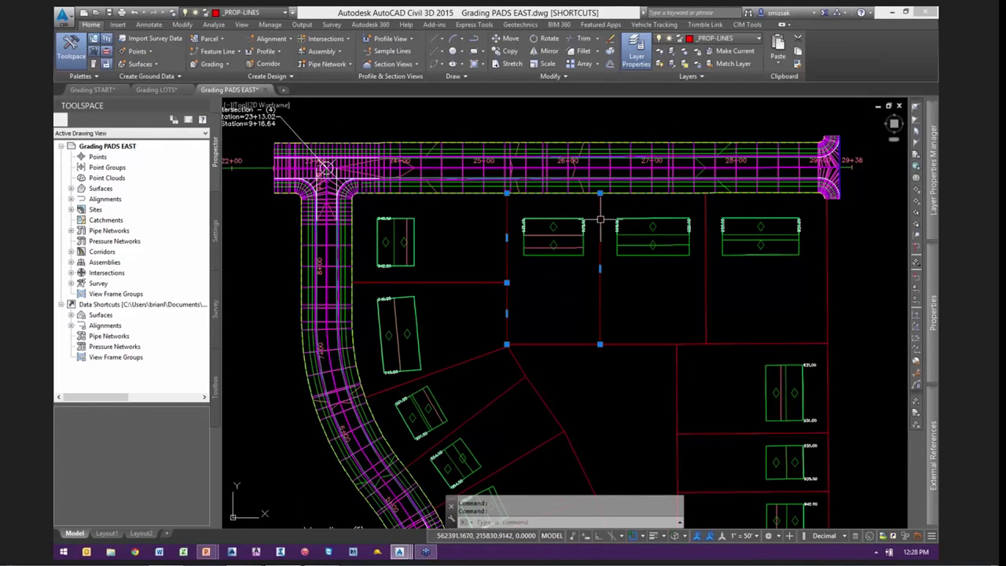
scroll(529, 204, "up", 5)
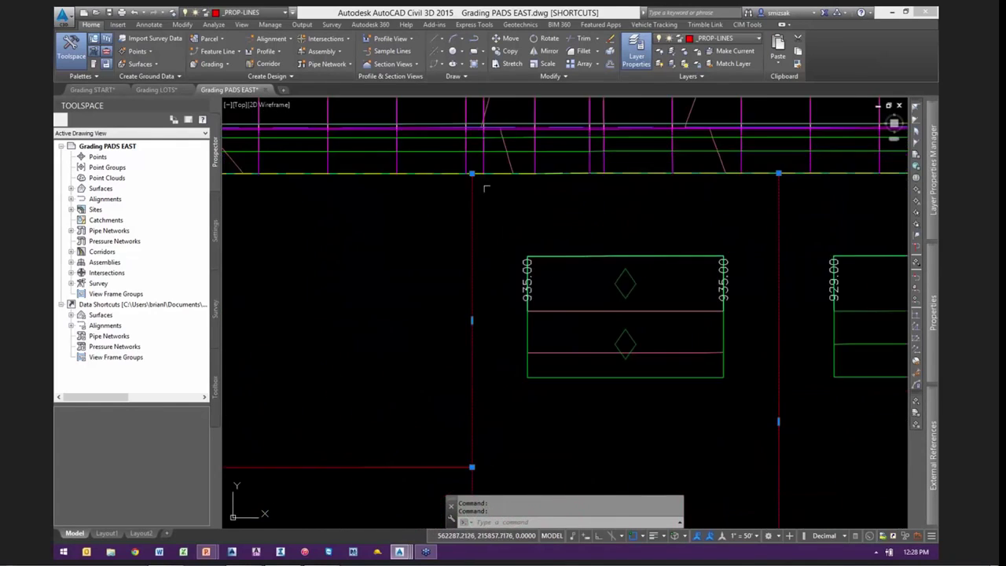
scroll(474, 186, "down", 3)
mouse_move(472, 182)
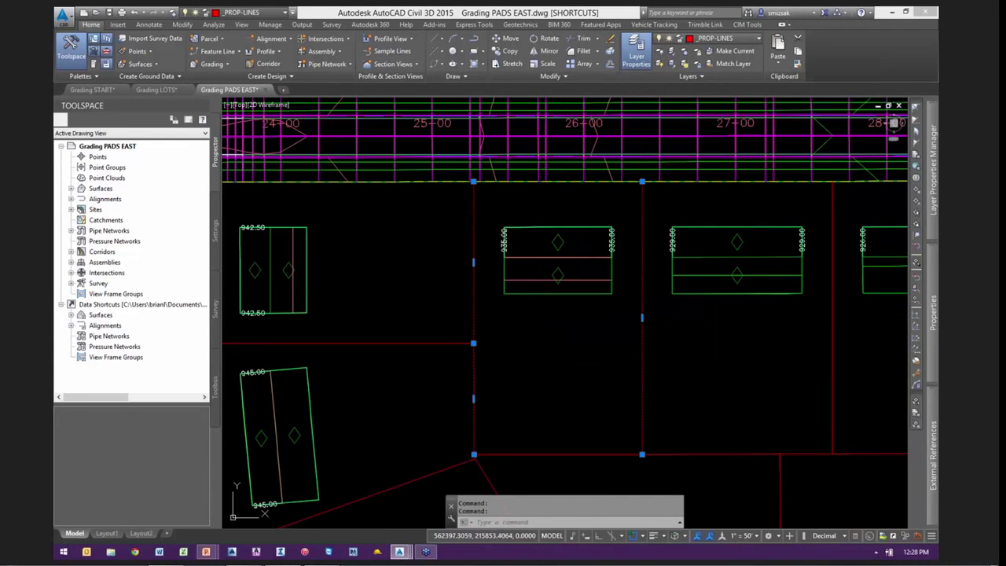
mouse_move(705, 197)
middle_mouse_down()
mouse_move(466, 204)
mouse_move(499, 197)
middle_mouse_up()
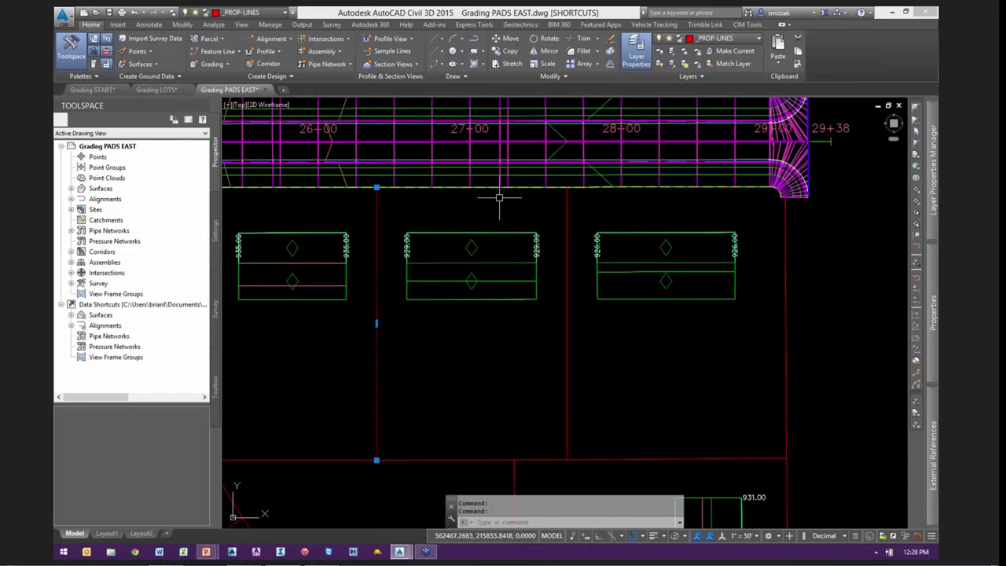
scroll(516, 330, "down", 3)
scroll(595, 312, "up", 1)
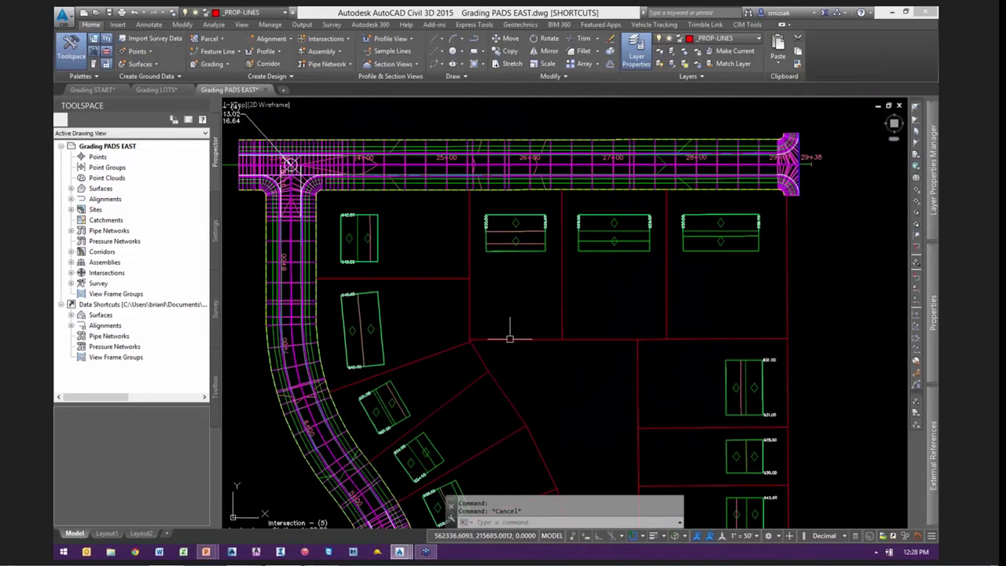
key("Escape")
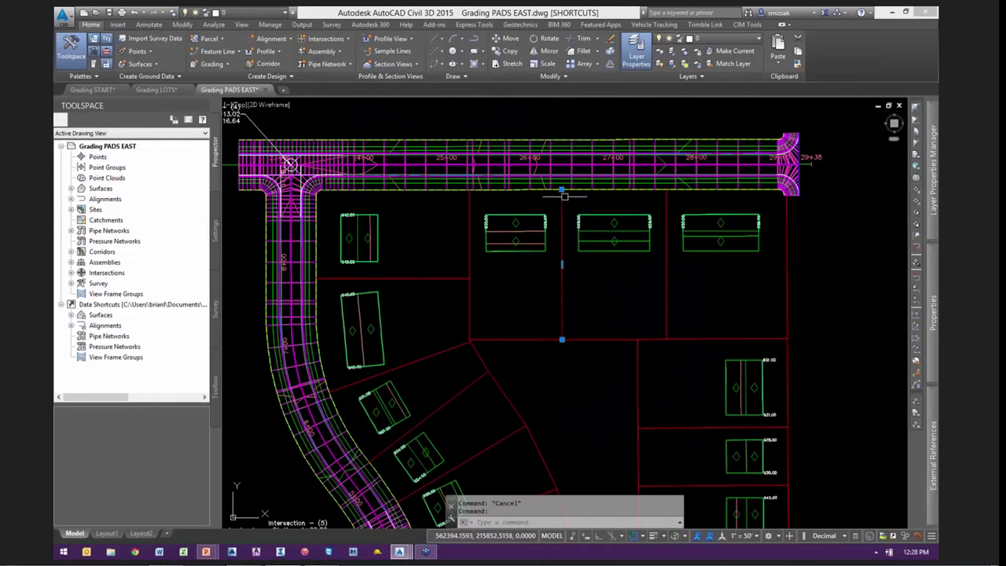
left_click(562, 192)
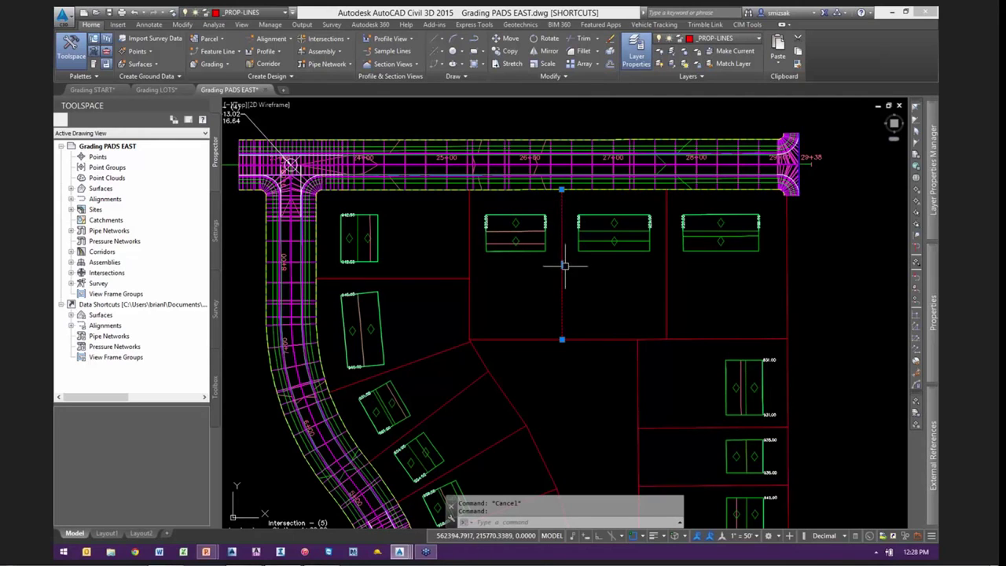
scroll(552, 241, "up", 1)
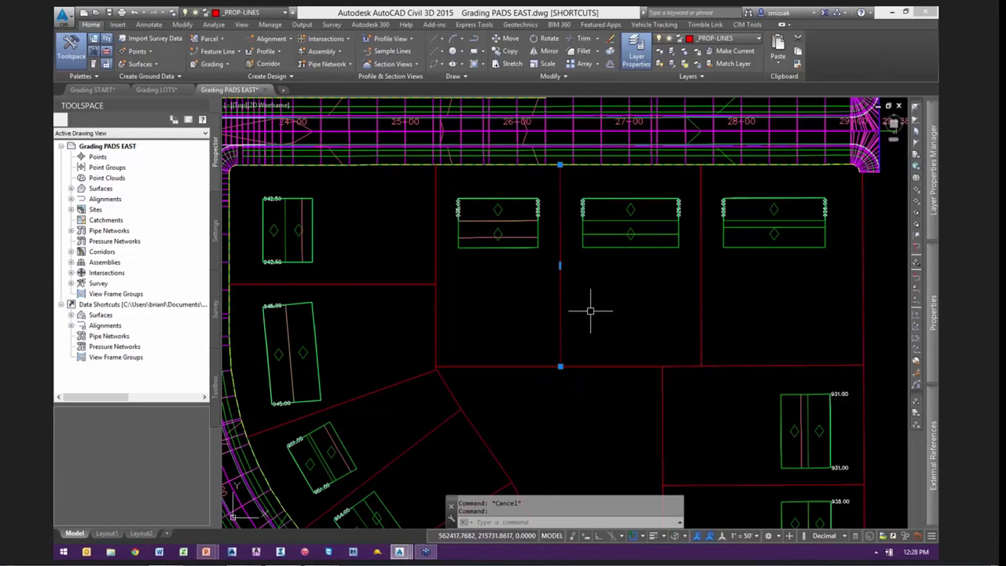
scroll(591, 310, "down", 1)
key("Escape")
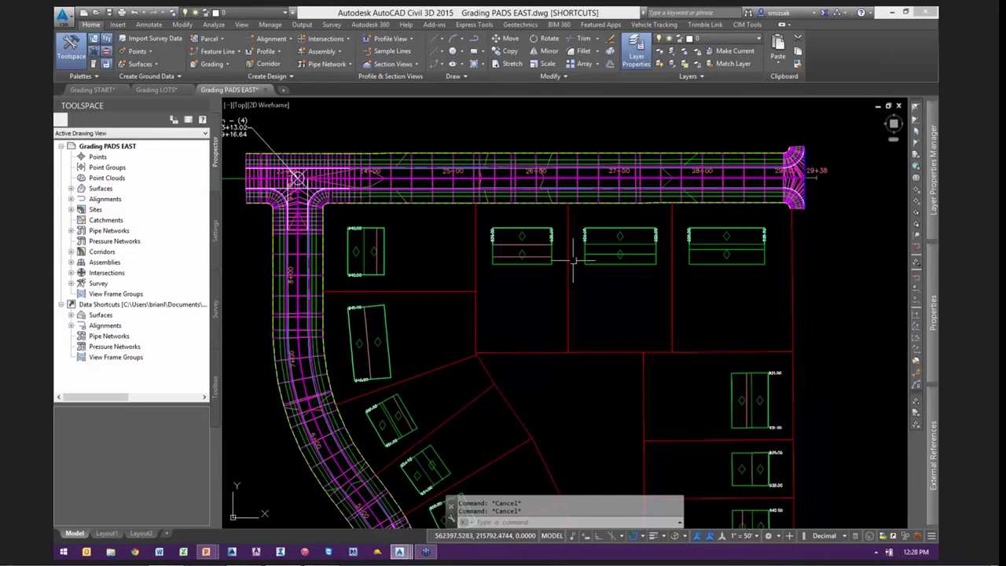
Select a few rear and side lot lines and extend the selection to all similar property lines in the block
scroll(574, 264, "up", 1)
mouse_move(551, 292)
middle_mouse_down()
mouse_move(526, 300)
mouse_move(565, 229)
middle_mouse_up()
left_click(595, 389)
left_click(521, 294)
right_click(567, 280)
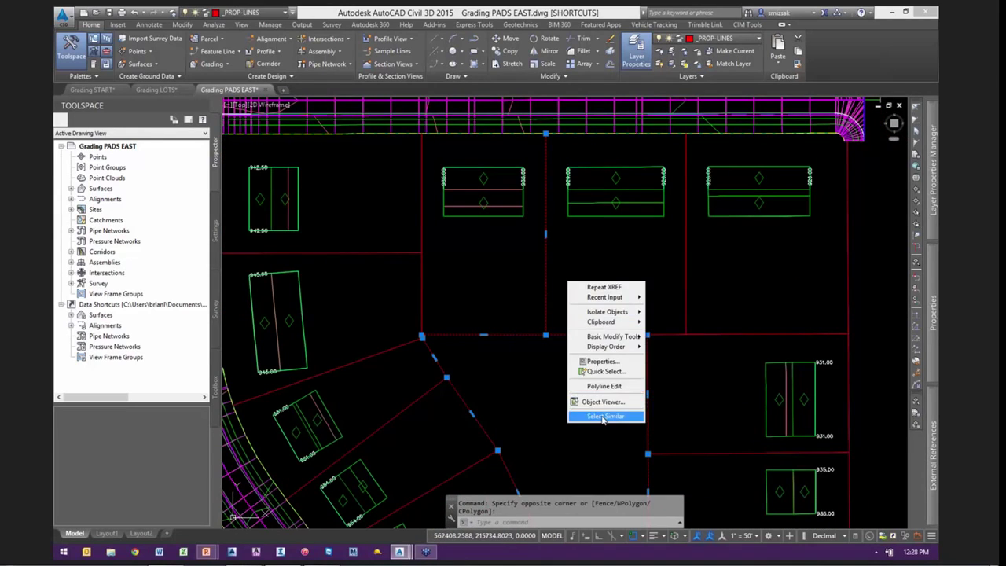
left_click(603, 416)
scroll(582, 271, "down", 5)
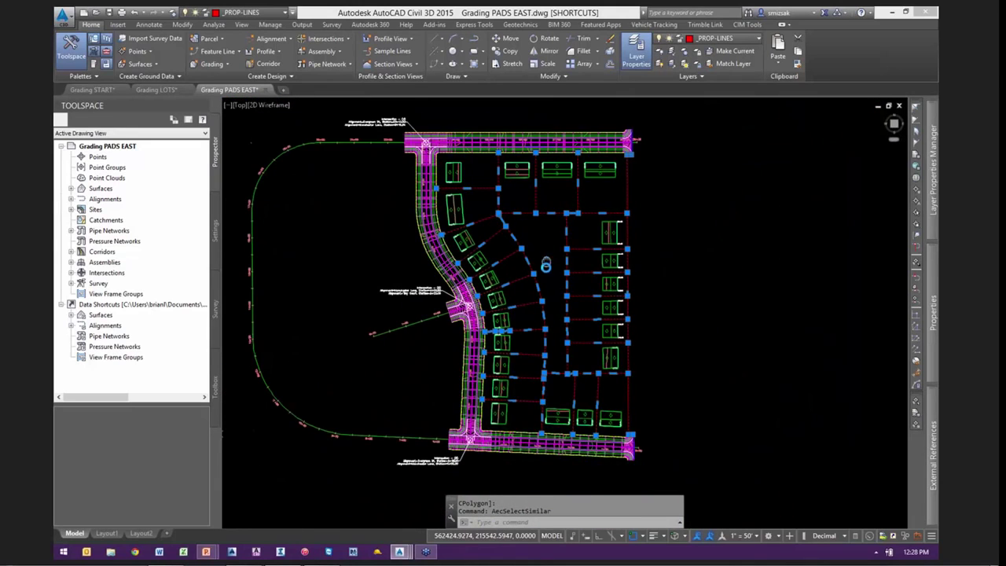
middle_click_drag(545, 266, 551, 288)
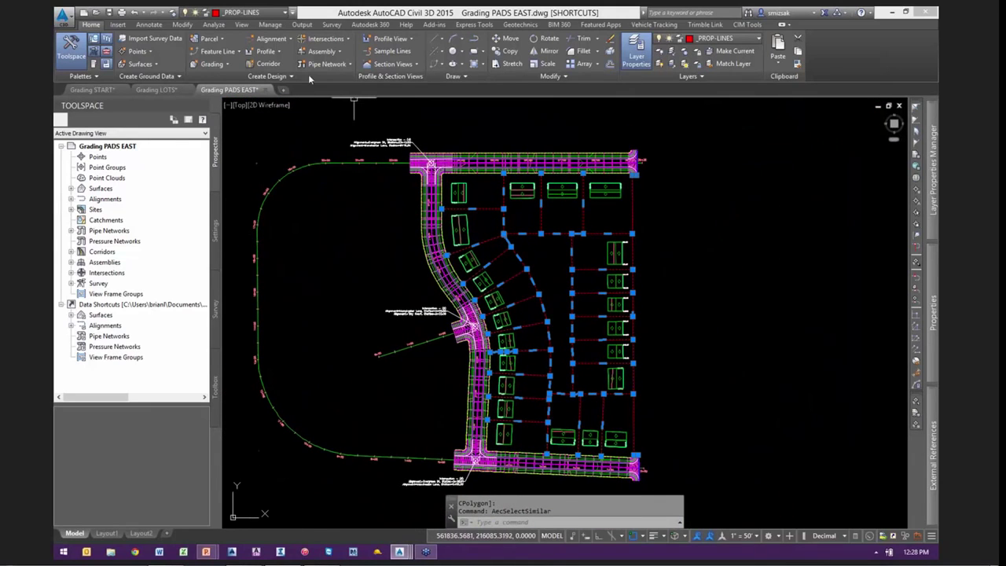
Create feature lines from the selected property lines in site Block 1, taking elevations from Corridor - (1) Surface - (1) without intermediate grade break points
left_click(223, 53)
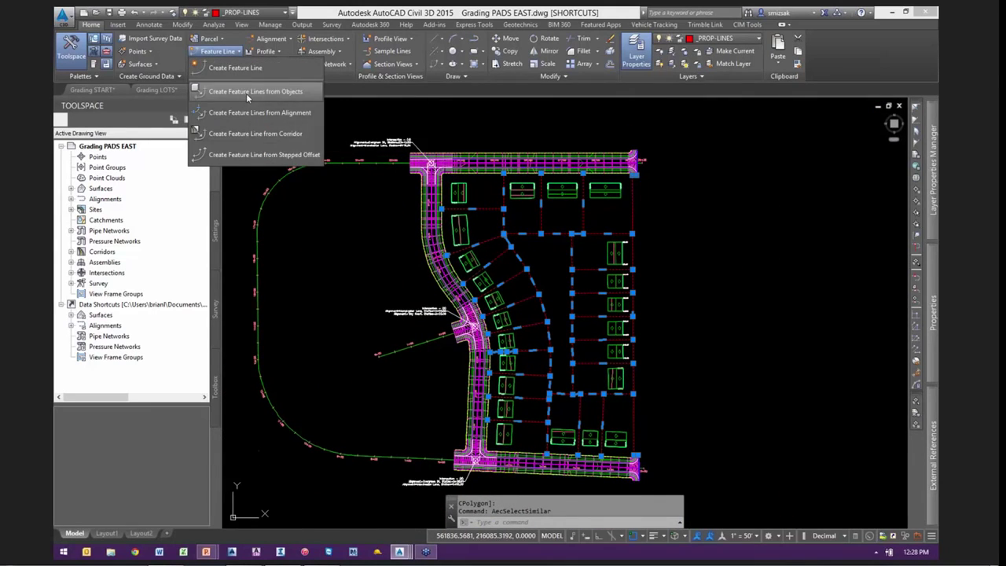
left_click(245, 94)
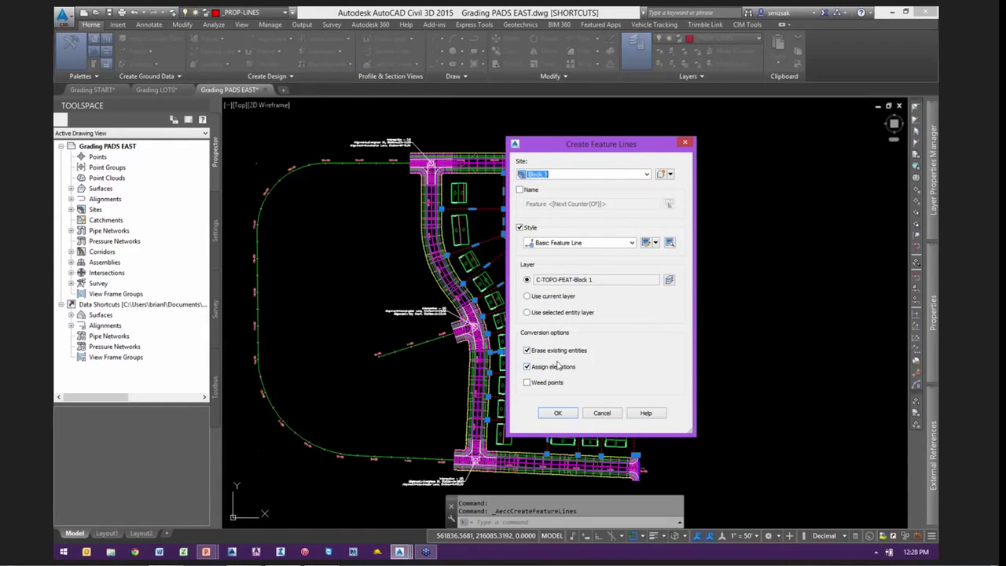
left_click(557, 414)
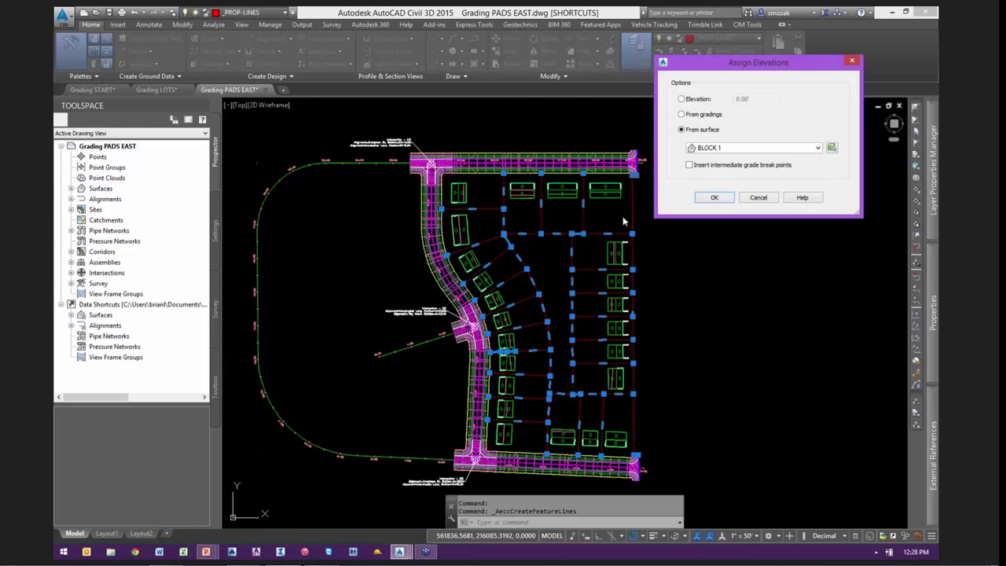
left_click(727, 152)
left_click(728, 178)
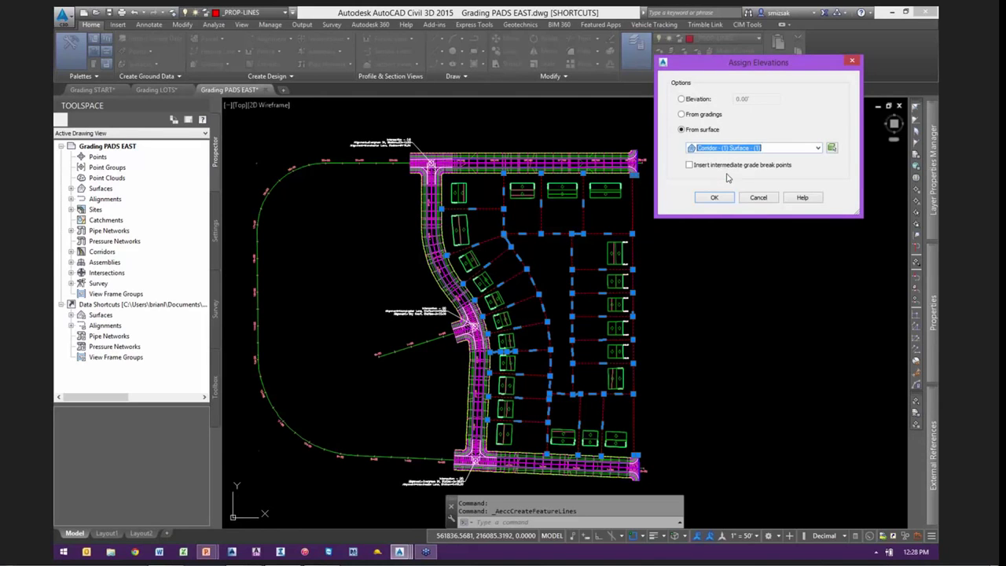
left_click(713, 198)
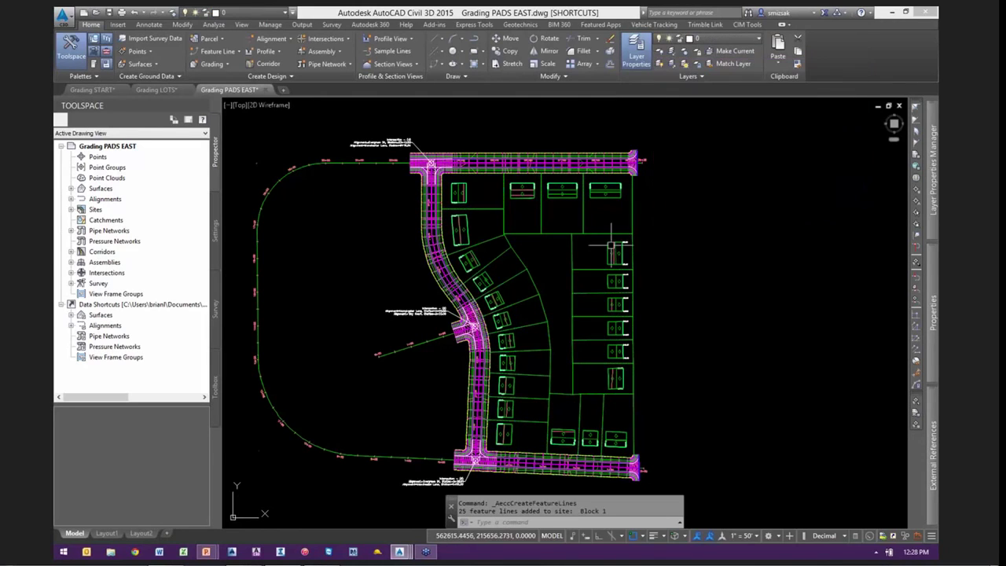
Check the elevations at the road and rear ends of the new lot-line feature lines along the curved road with Quick Elevation Edit
scroll(488, 223, "up", 4)
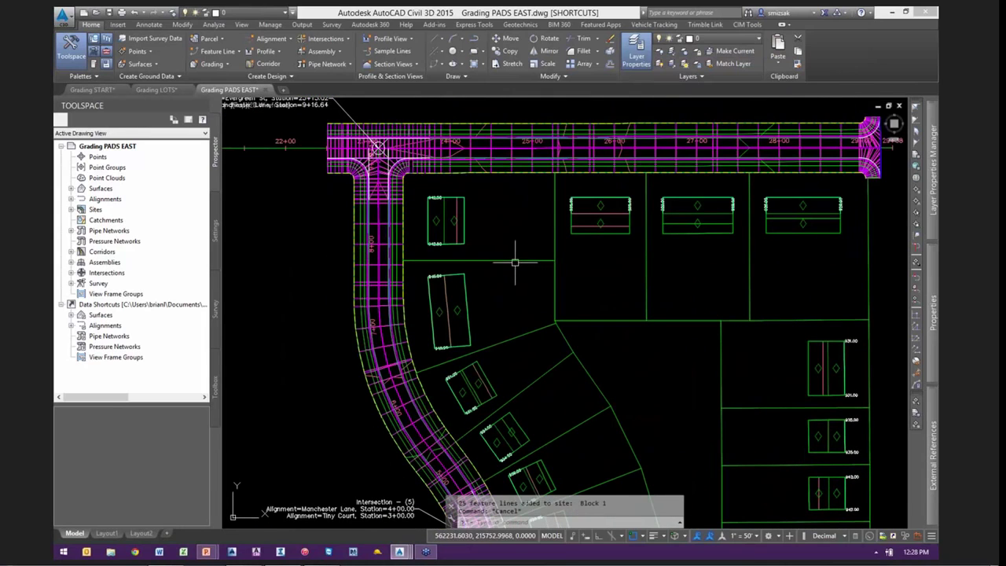
left_click(512, 261)
mouse_move(606, 283)
middle_mouse_down()
mouse_move(579, 332)
mouse_move(601, 341)
middle_mouse_up()
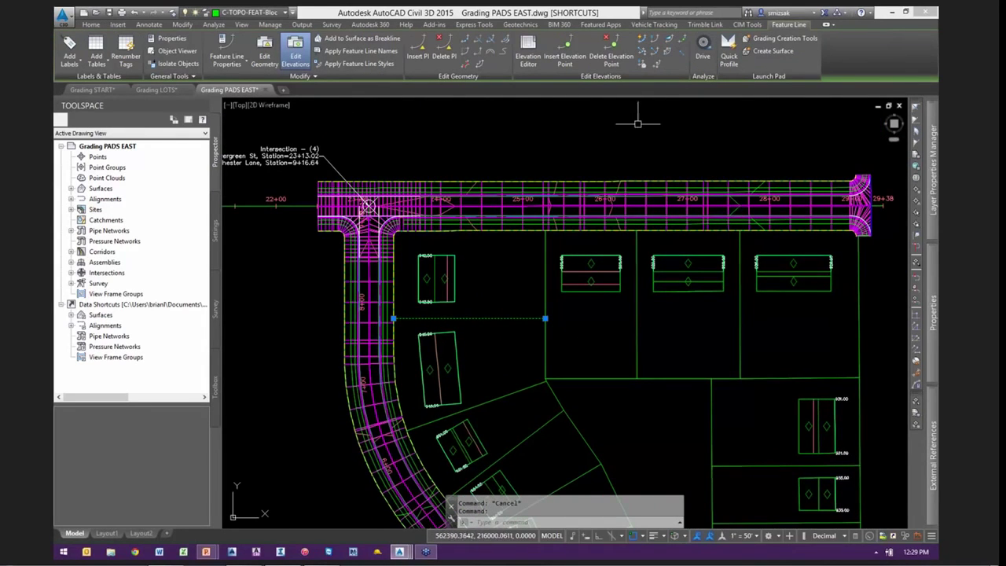
left_click(641, 41)
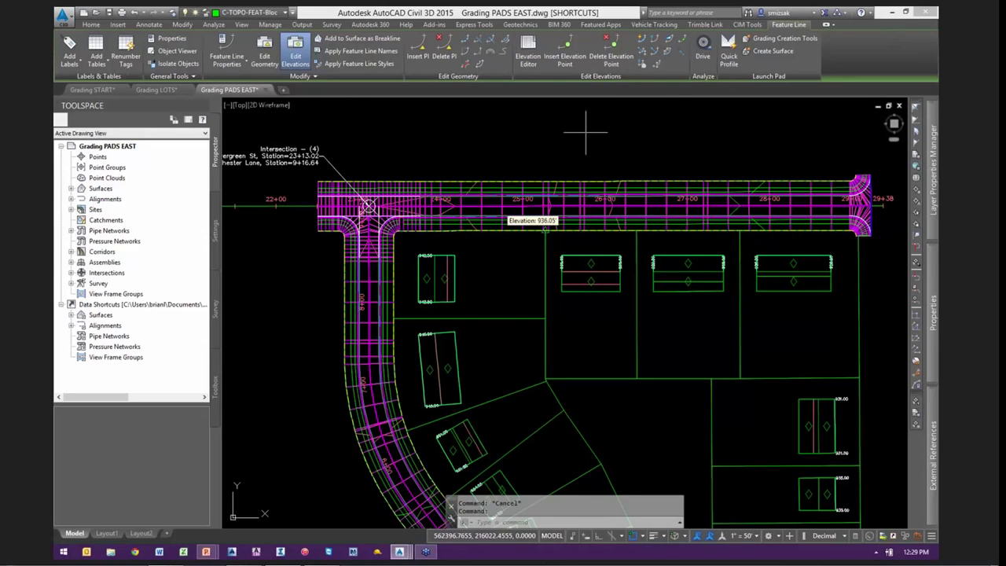
scroll(475, 318, "up", 1)
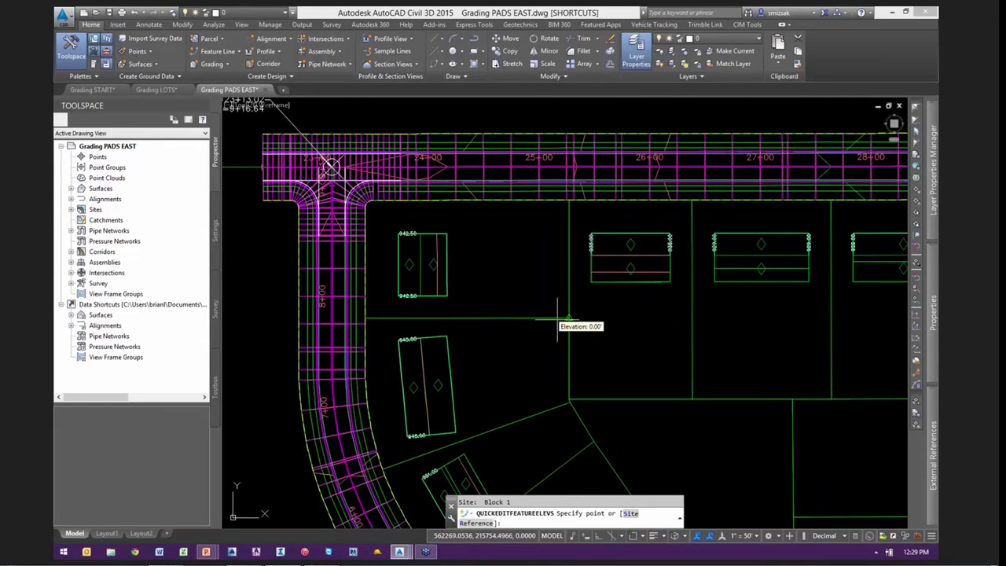
key("ctrl")
key("ctrl")
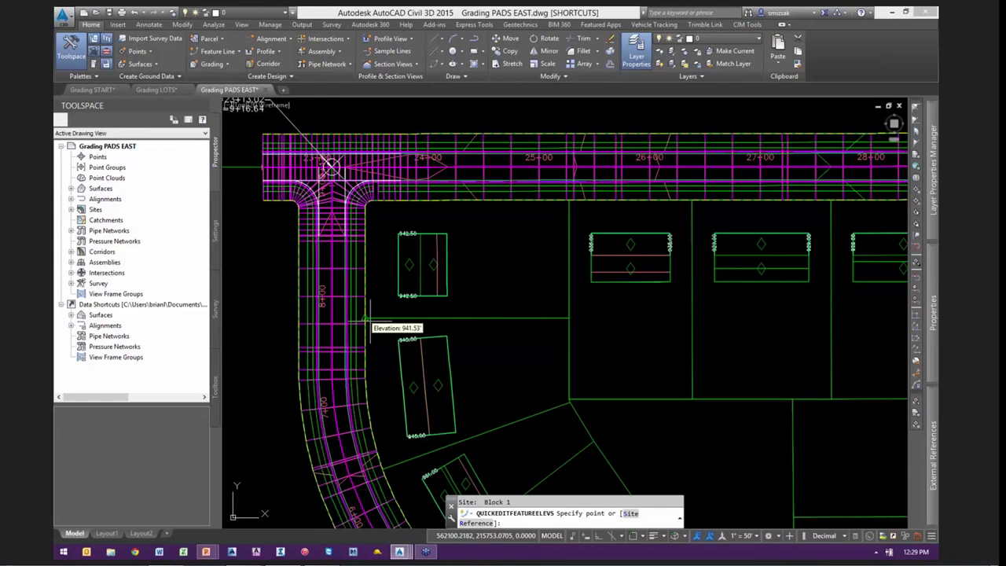
key("ctrl")
scroll(370, 338, "down", 3)
middle_click_drag(377, 392, 387, 283)
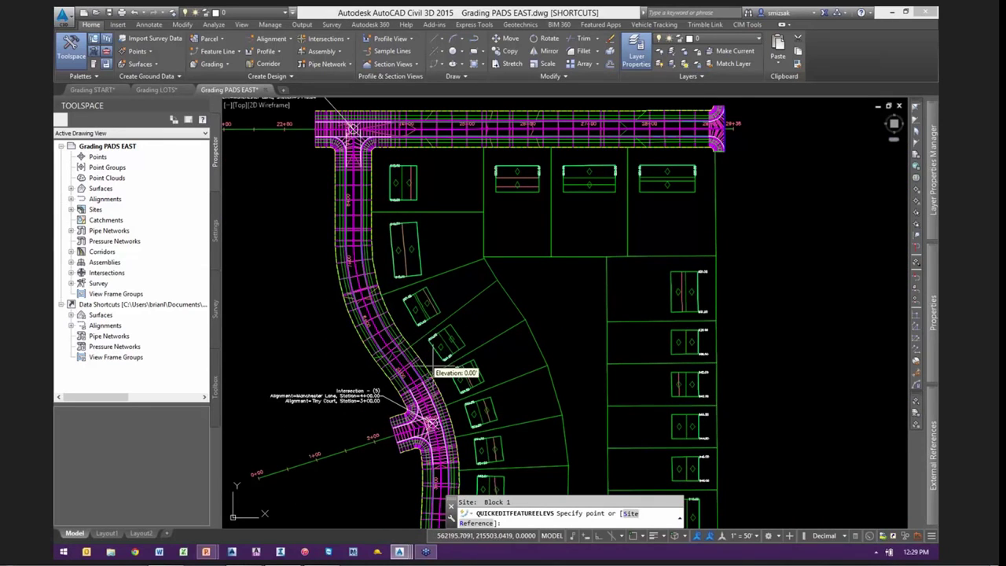
scroll(424, 377, "up", 5)
key("Escape")
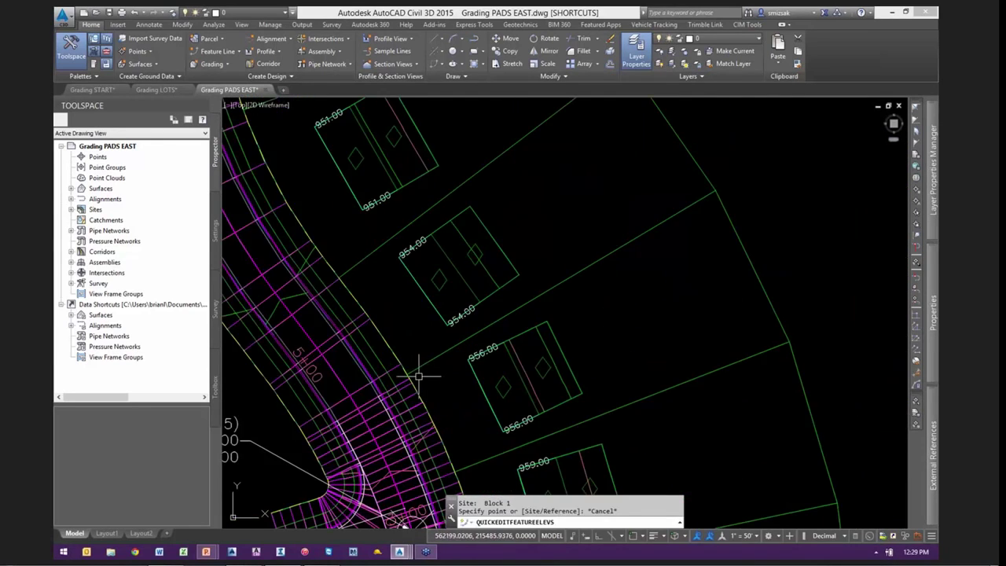
Try to stretch the road end of the lot line between the 954.00 and 956.00 pads perpendicular onto the corridor edge
left_click(427, 353)
scroll(427, 353, "up", 3)
scroll(406, 370, "up", 4)
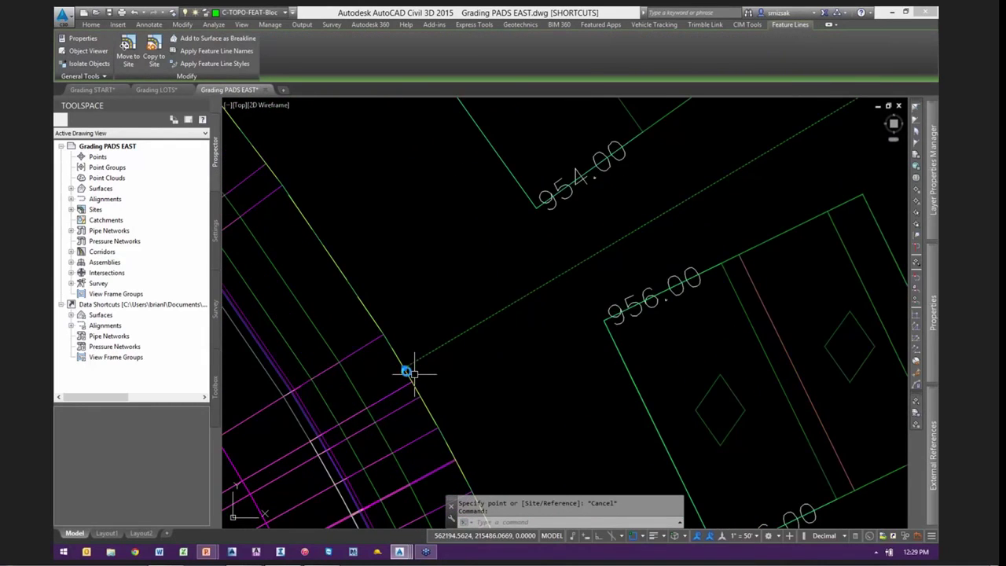
scroll(395, 355, "up", 3)
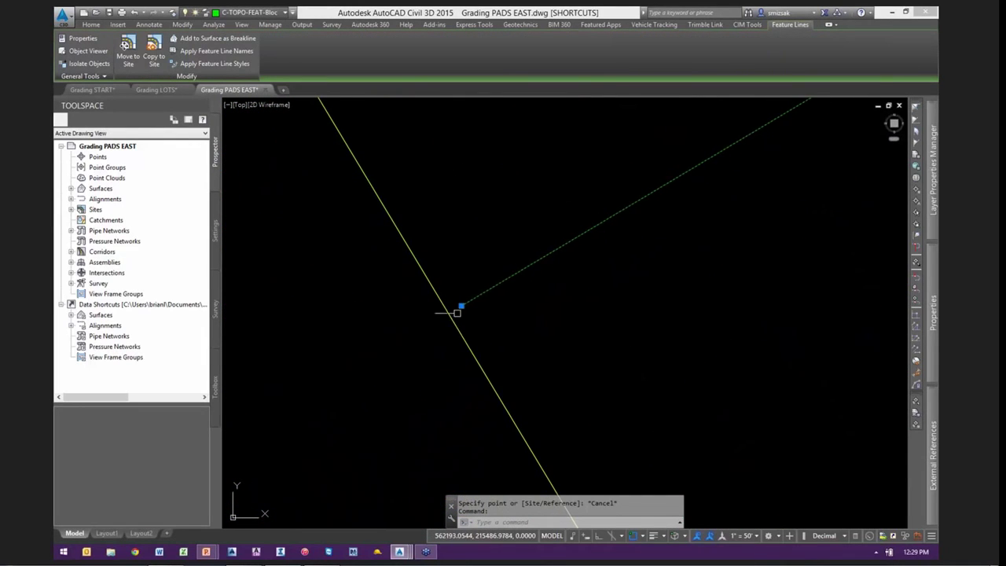
left_click(463, 302)
right_click(463, 302, "shift")
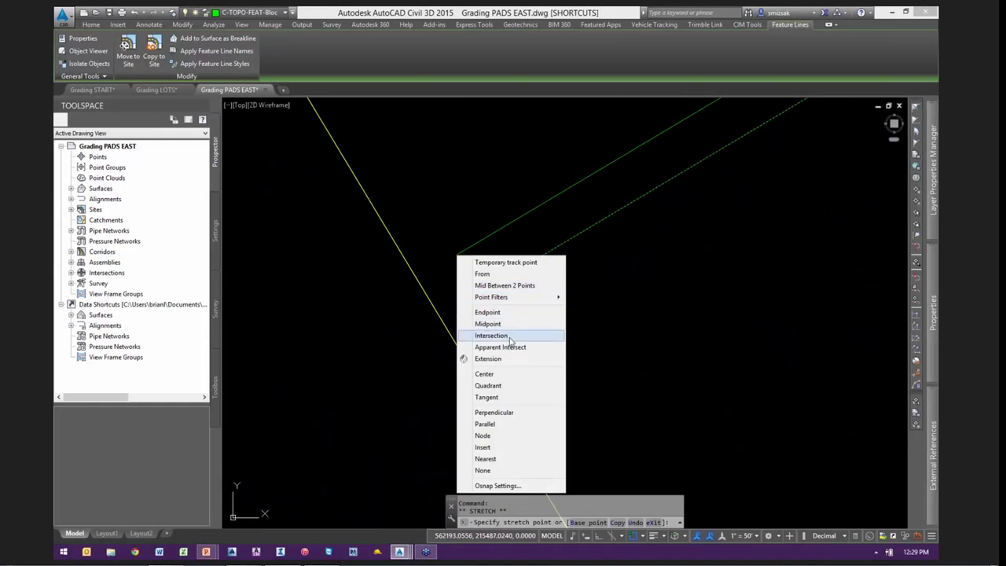
left_click(488, 414)
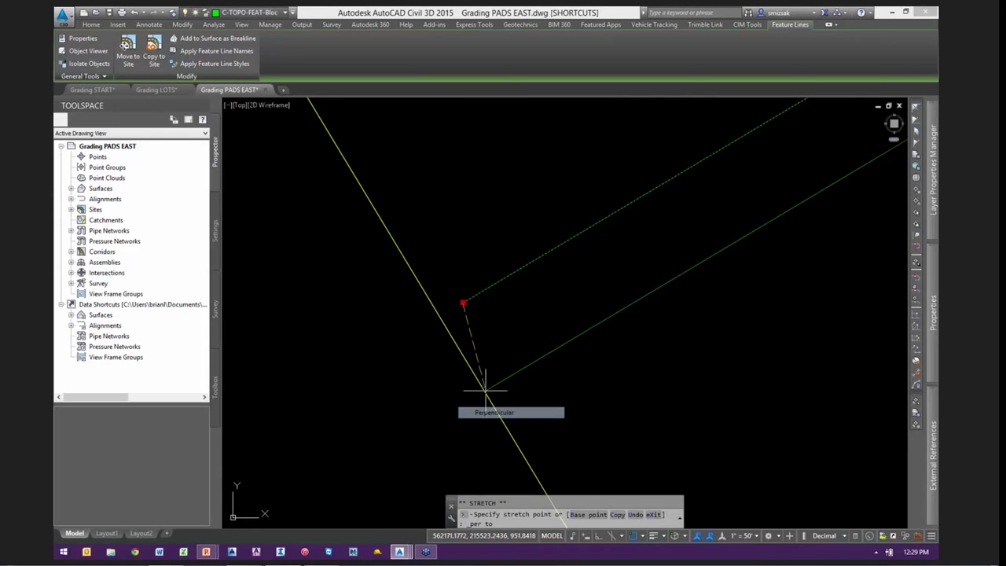
right_click(439, 315, "shift")
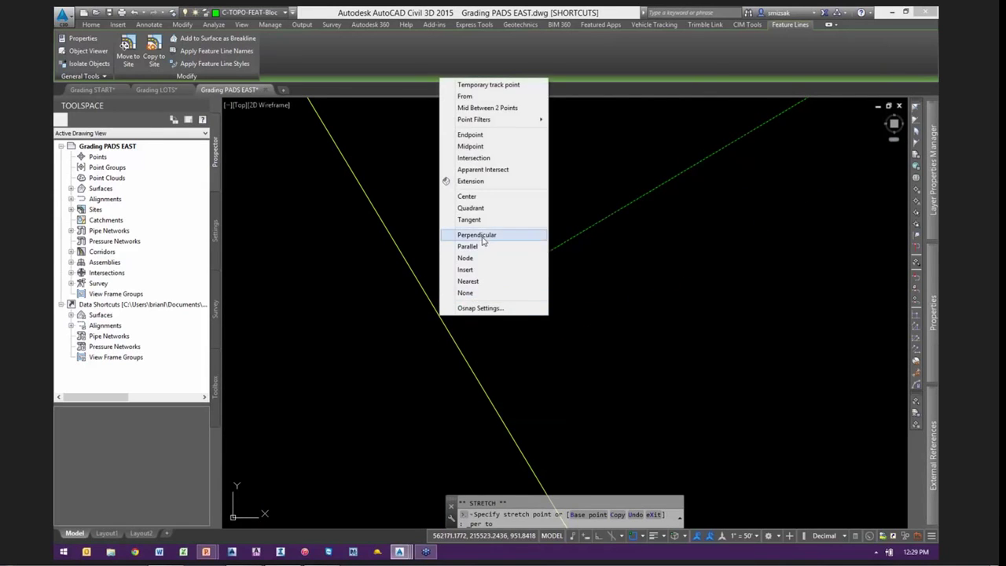
left_click(485, 235)
left_click(436, 307)
scroll(450, 318, "down", 10)
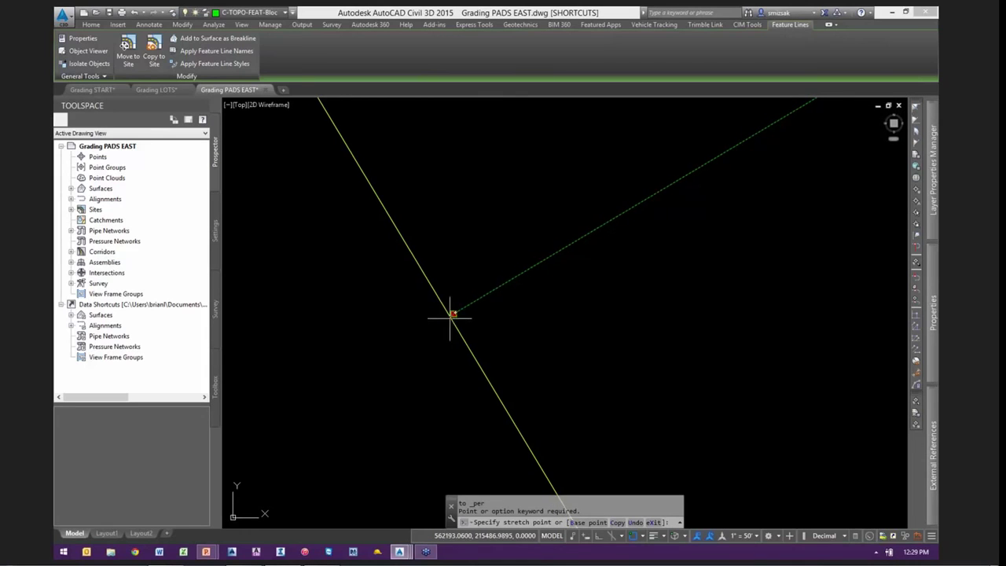
scroll(450, 318, "down", 10)
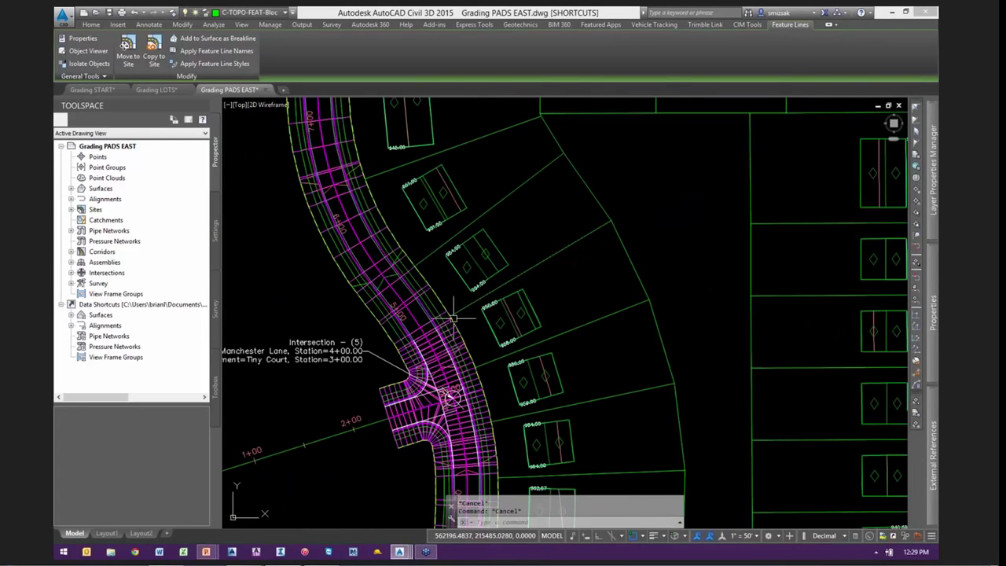
key("Escape")
key("Escape")
Check the elevations at the road and rear ends of the lot line directly south of the 956.00 pad
left_click(491, 358)
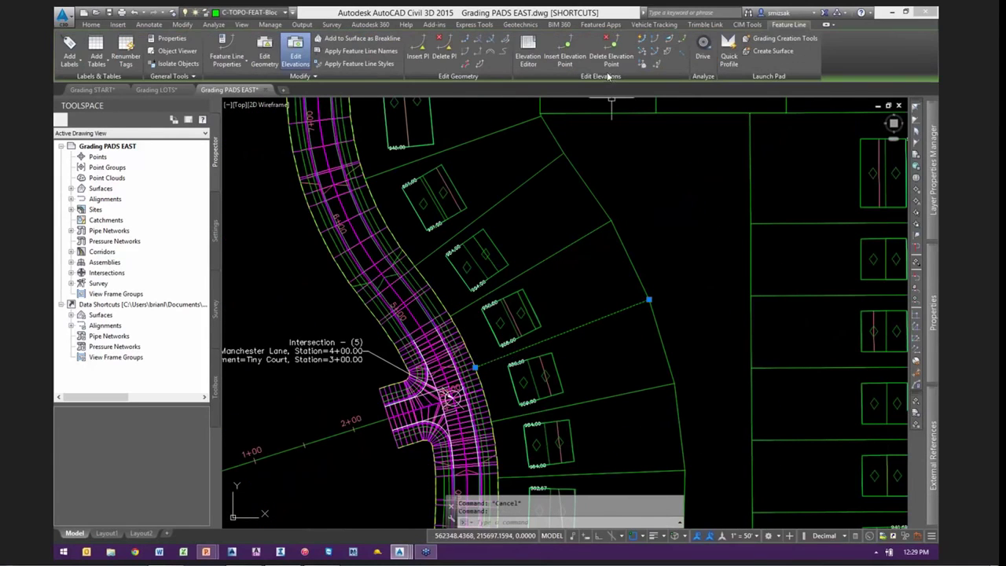
left_click(642, 41)
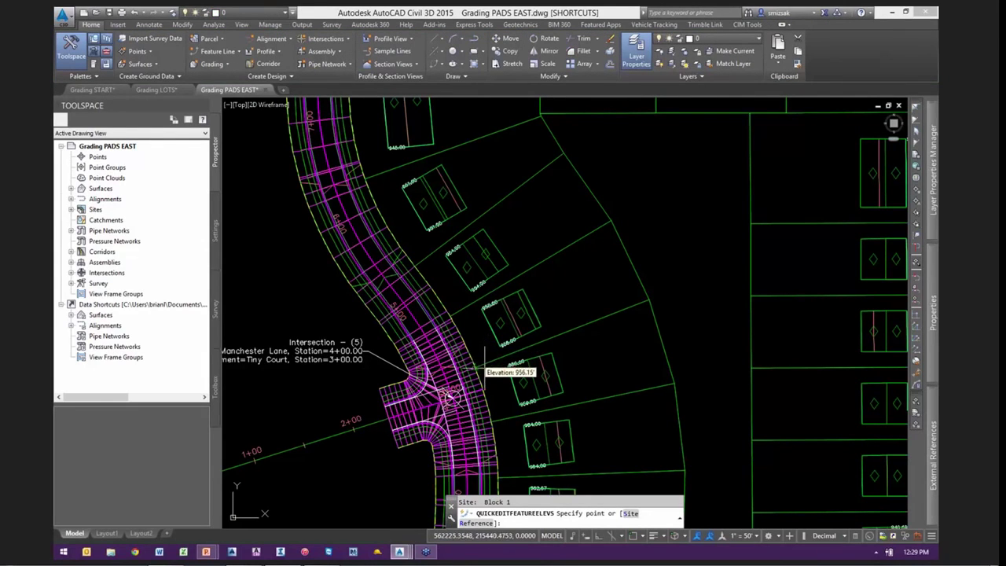
scroll(534, 392, "down", 5)
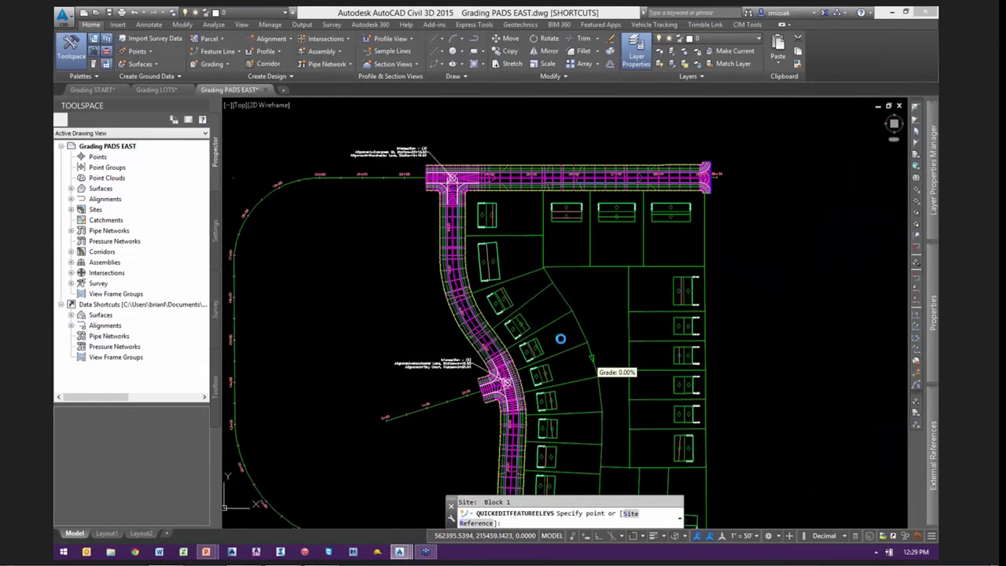
middle_click_drag(560, 339, 479, 317)
key("Escape")
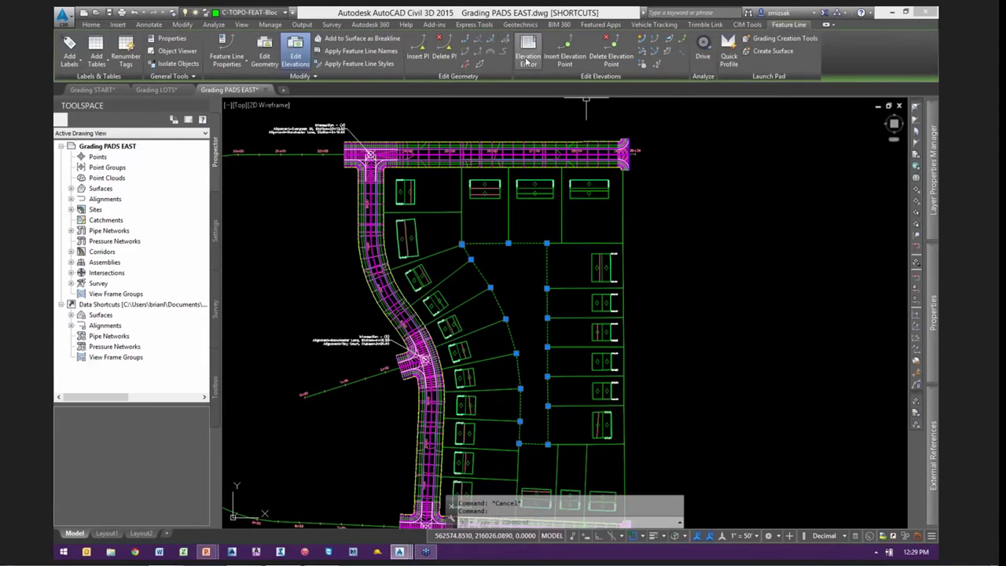
Examine the point elevations of the rear lot feature line in the Grading Elevation Editor and close it
left_click(527, 61)
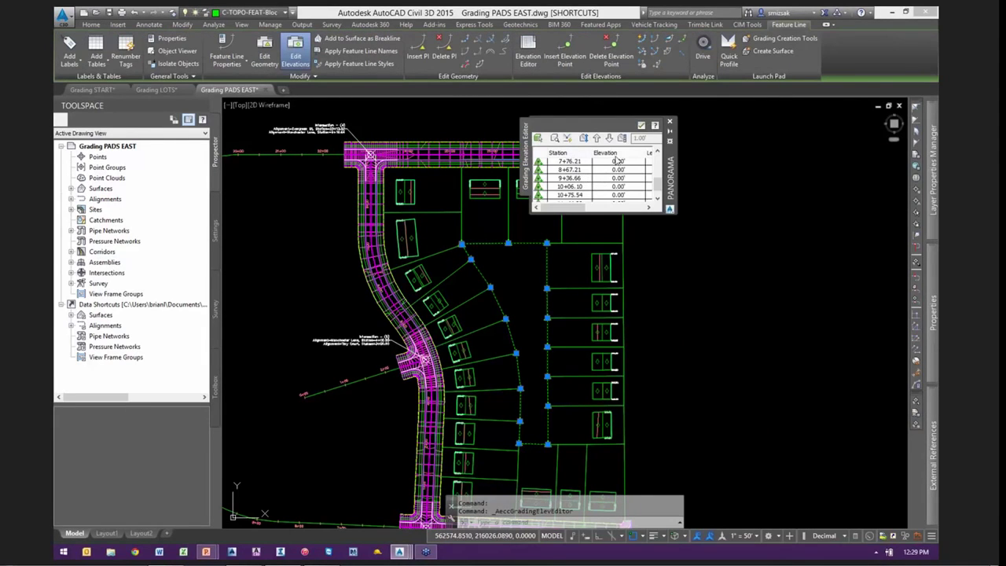
left_click(640, 126)
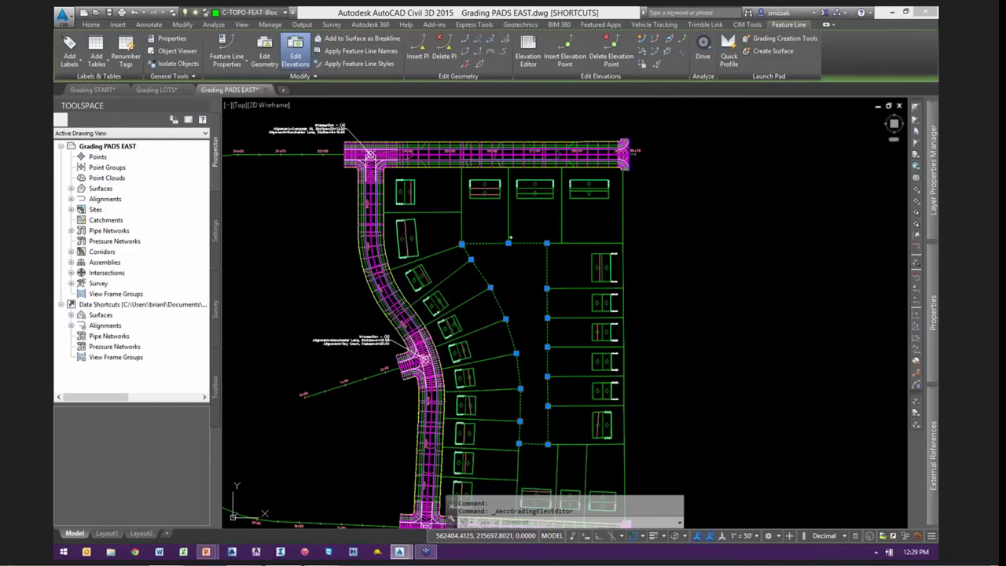
key("Escape")
key("Escape")
Set the side lot line between the first and second of the three north pads to a -10% grade using Quick Elevation Edit
scroll(457, 255, "up", 4)
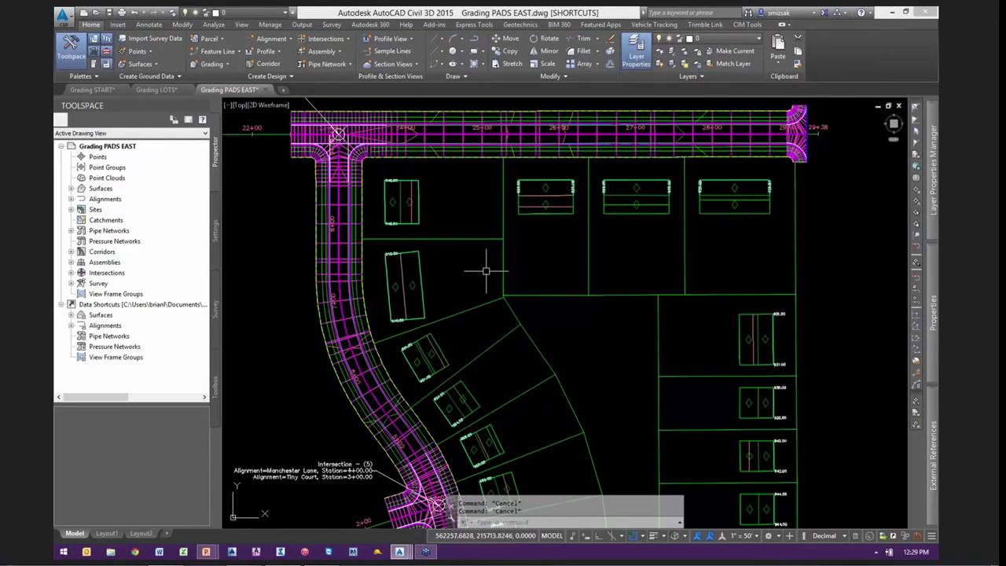
mouse_move(552, 281)
middle_mouse_down()
mouse_move(567, 268)
mouse_move(526, 281)
middle_mouse_up()
left_click(602, 231)
scroll(582, 218, "up", 2)
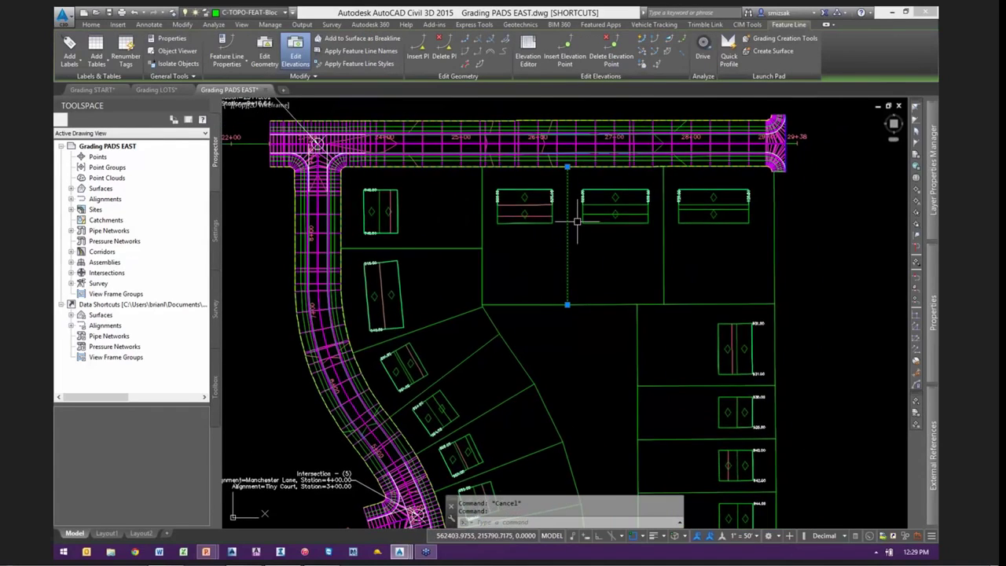
left_click(643, 42)
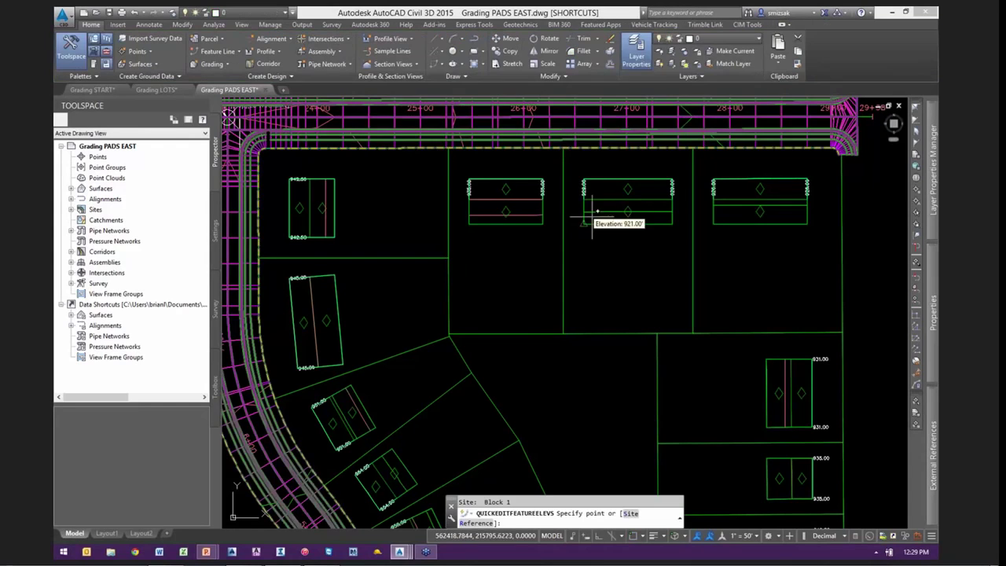
left_click(566, 254)
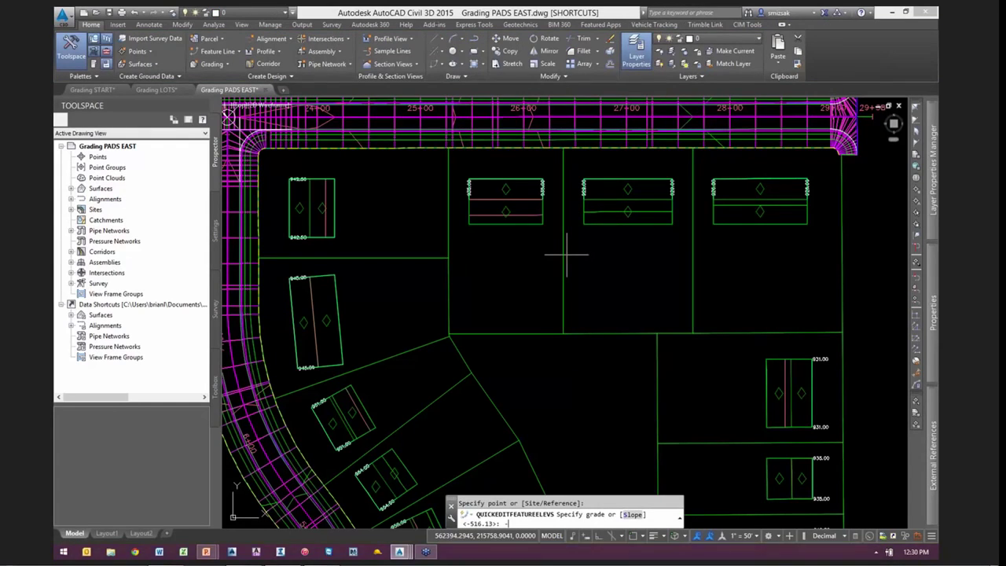
key("Return")
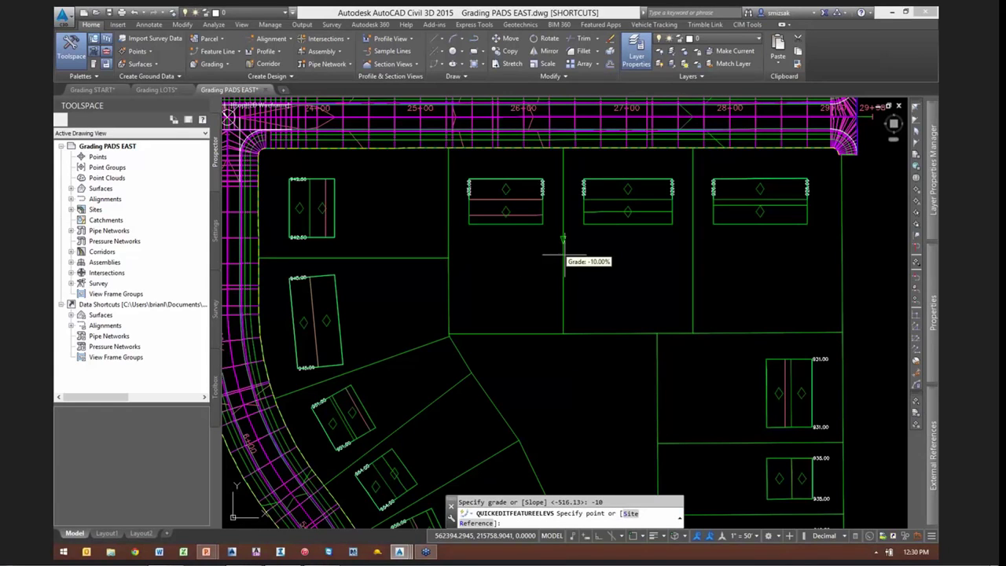
Set the side lot line between the corner lot and the first of the three north pads to a -8% grade
left_click(449, 237)
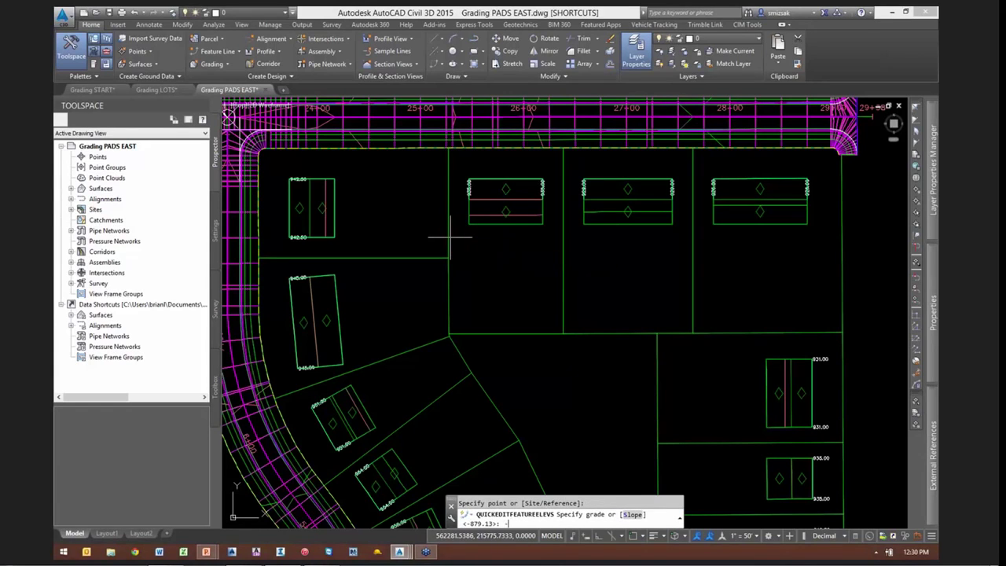
type("-8")
key("Return")
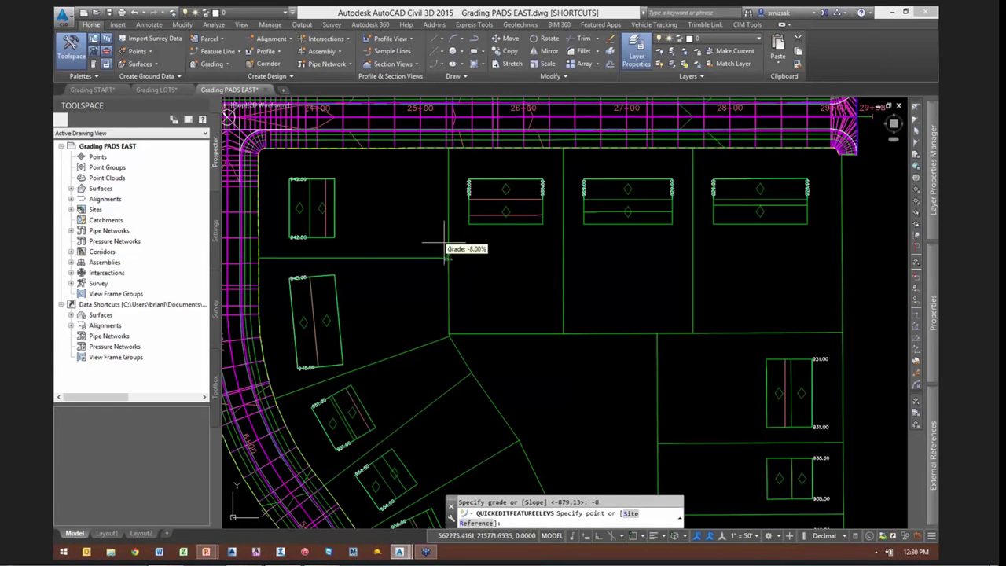
Set the southern segment of the lot line behind the 945.00 pad to a -5% grade using Quick Elevation Edit
left_click(449, 303)
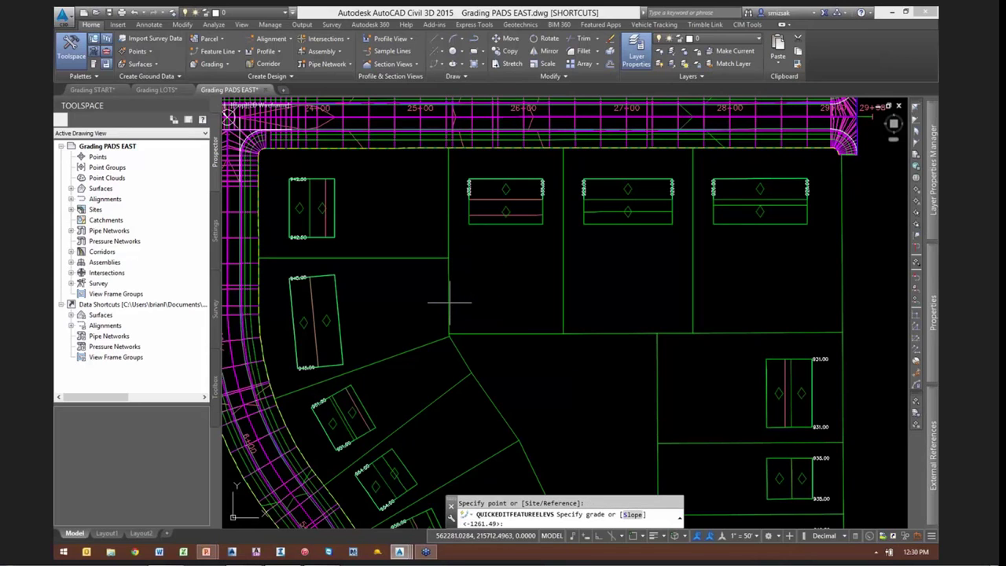
type("-5")
key("Return")
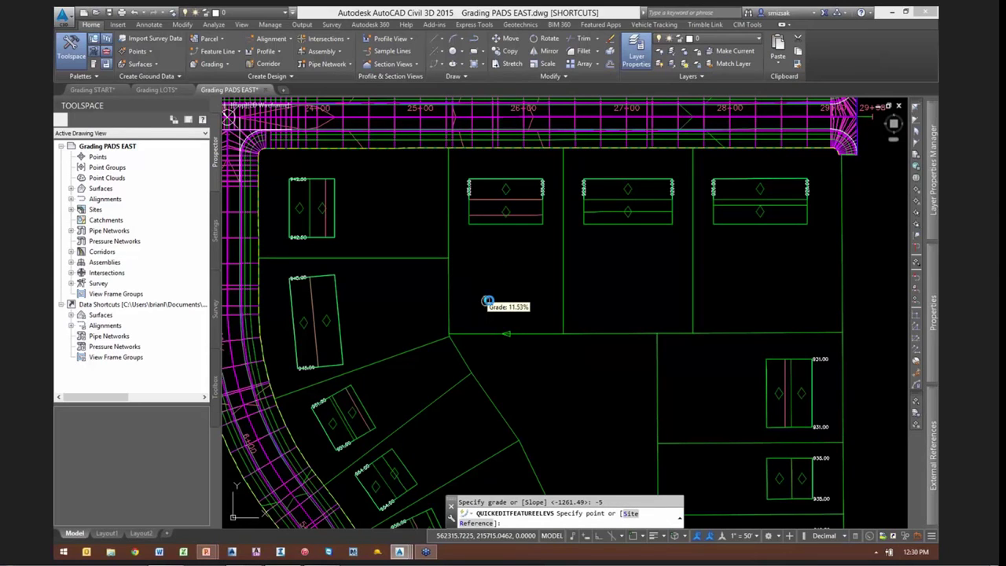
middle_click_drag(480, 299, 591, 298)
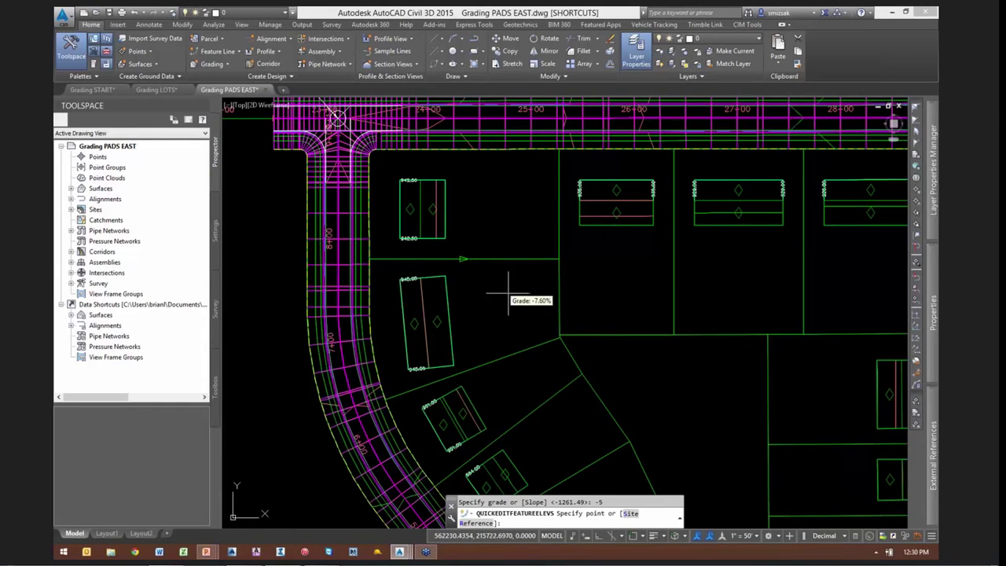
Set the lot line between the 945.00 and 951.00 pads to a -10% grade
left_click(498, 366)
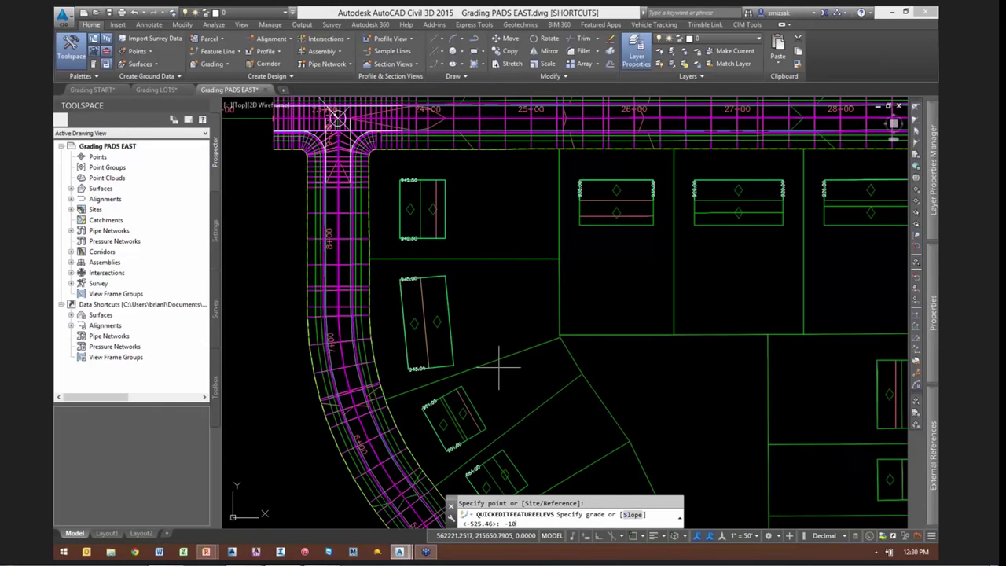
key("Return")
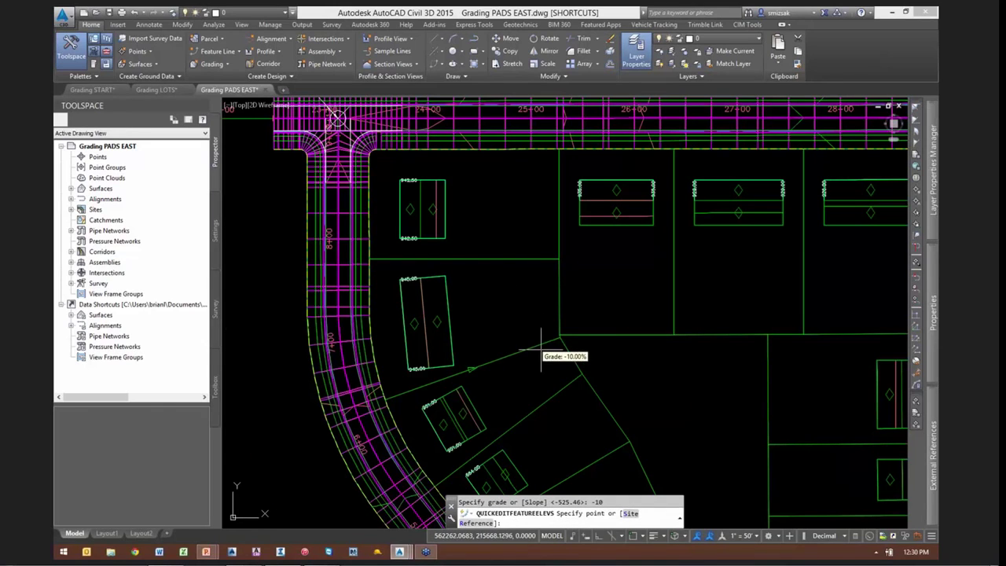
scroll(541, 345, "up", 3)
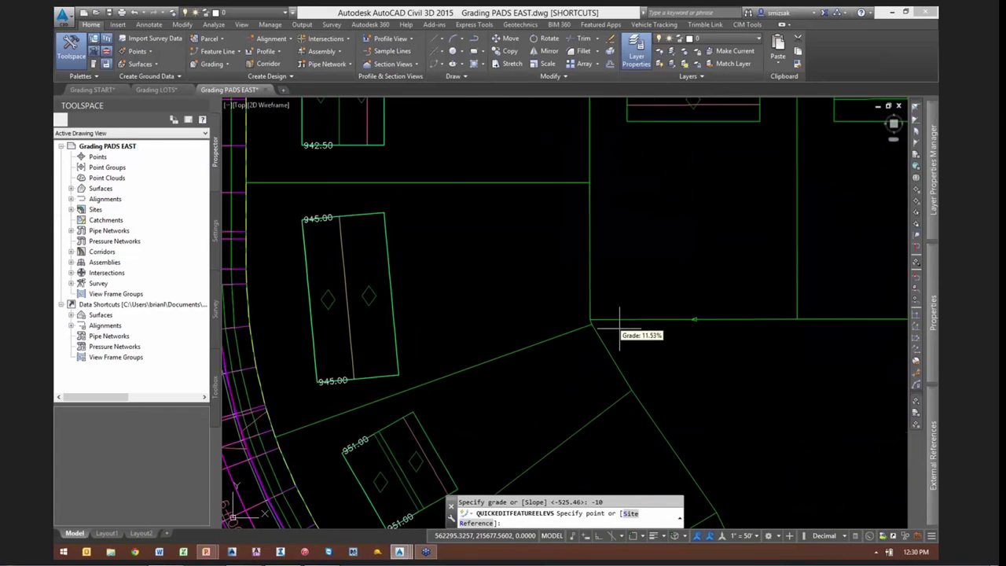
scroll(619, 329, "down", 3)
middle_click_drag(647, 359, 576, 262)
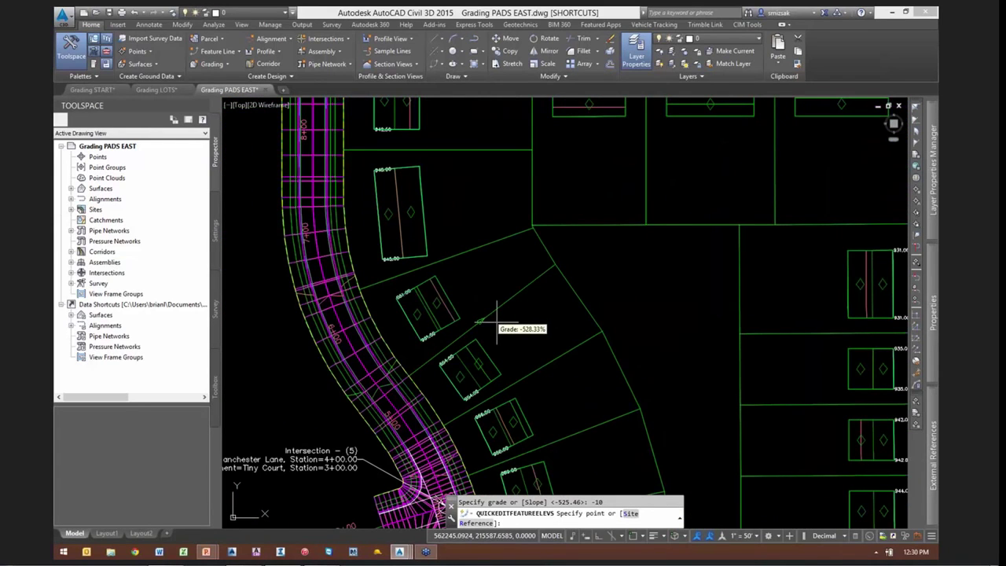
Set the lot lines on both sides of the 954.00 pad to a -12% grade and end Quick Elevation Edit
left_click(496, 323)
type("-12")
key("Return")
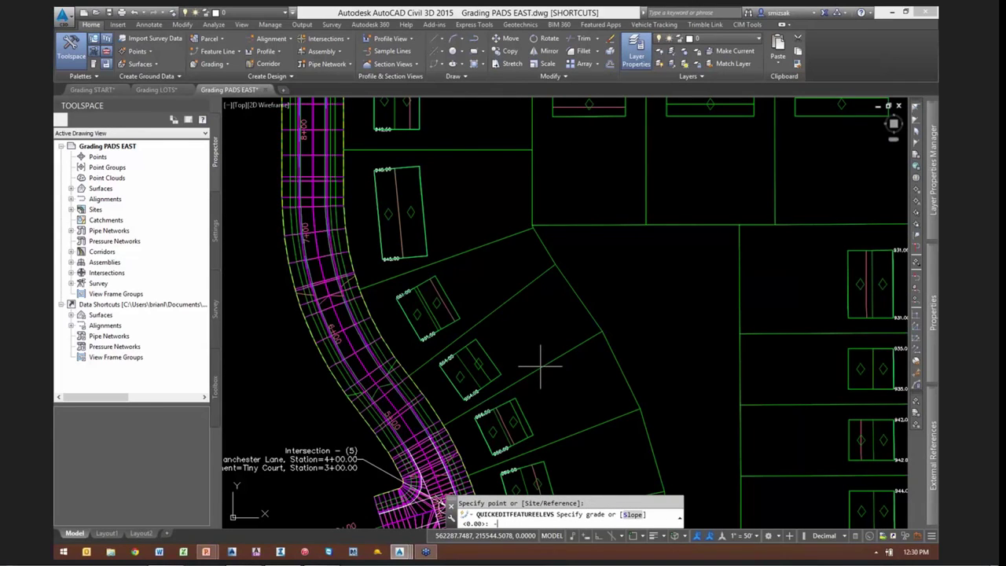
key("Return")
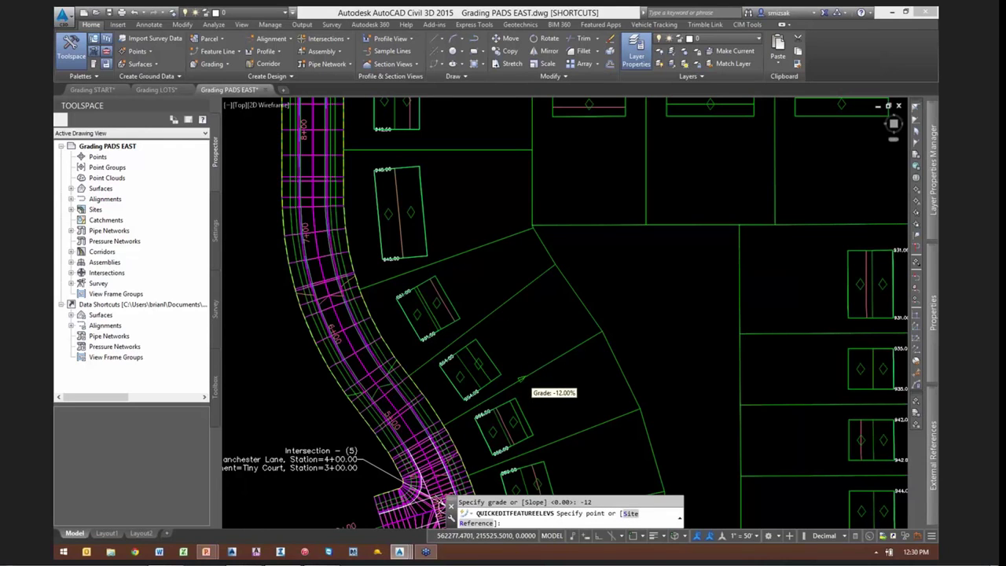
scroll(549, 383, "up", 2)
middle_click_drag(553, 383, 543, 362)
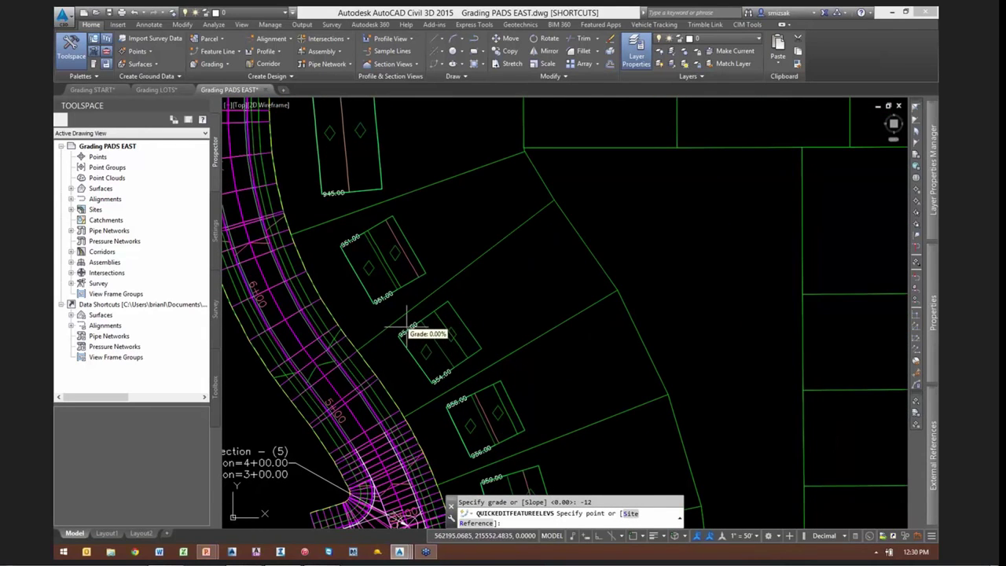
scroll(402, 333, "up", 3)
scroll(472, 302, "down", 4)
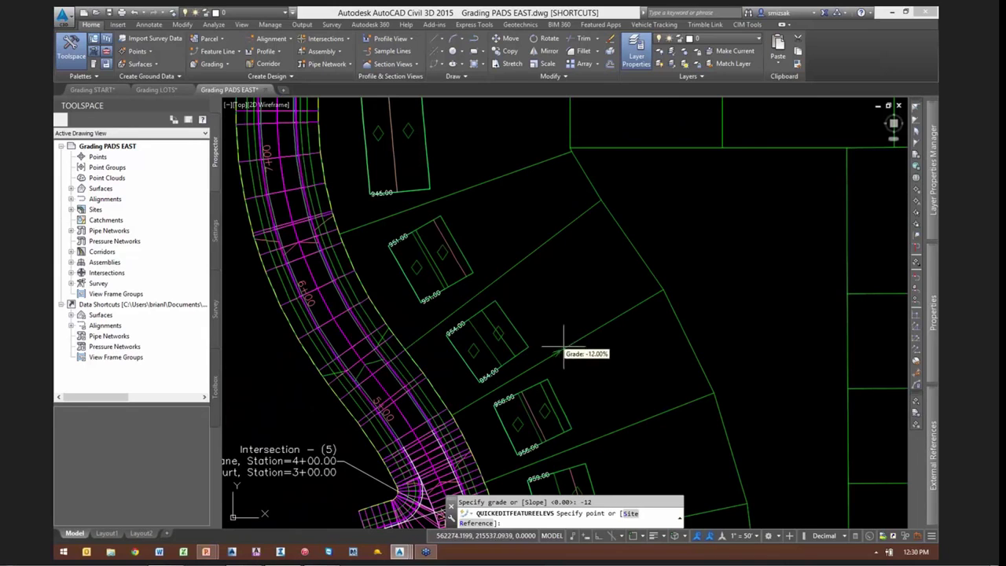
key("Escape")
Examine how the lot line between the 951.00 and 954.00 pads meets the rear lot feature line by selecting each in turn
mouse_move(595, 273)
middle_mouse_down()
mouse_move(516, 310)
mouse_move(507, 332)
middle_mouse_up()
scroll(534, 325, "down", 2)
scroll(534, 326, "down", 1)
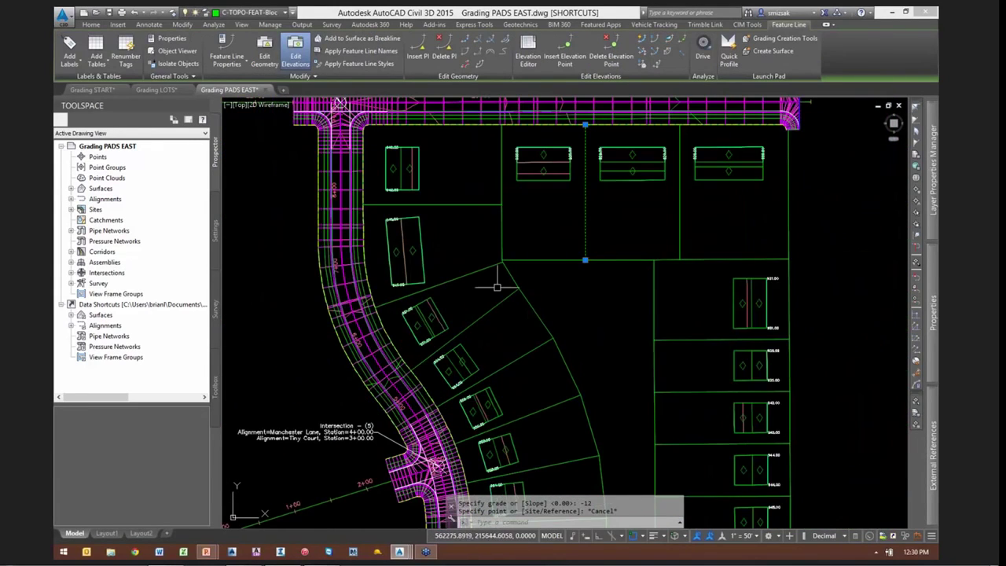
middle_click_drag(498, 286, 513, 323)
scroll(512, 313, "up", 2)
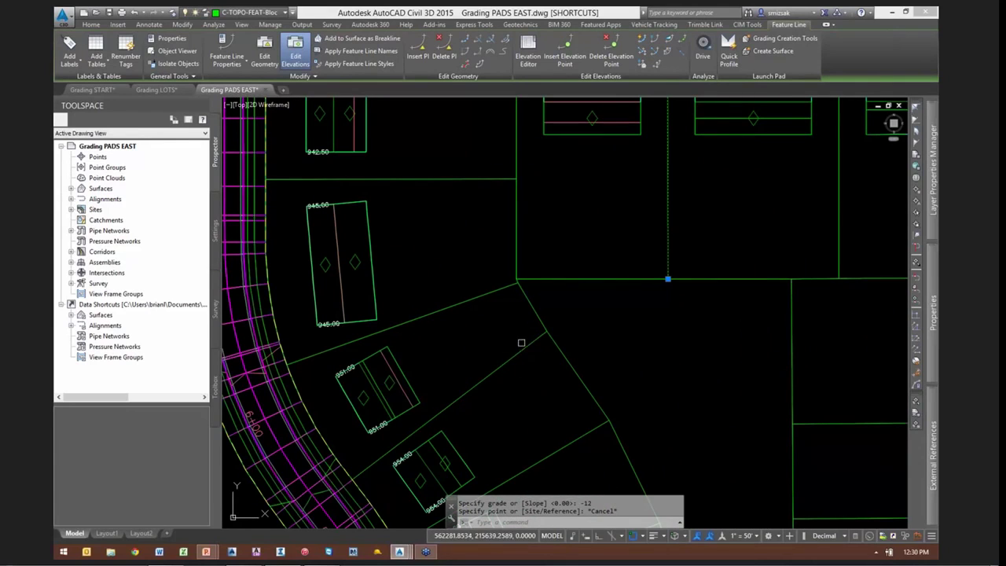
key("Escape")
left_click(504, 364)
middle_click_drag(516, 376, 482, 278)
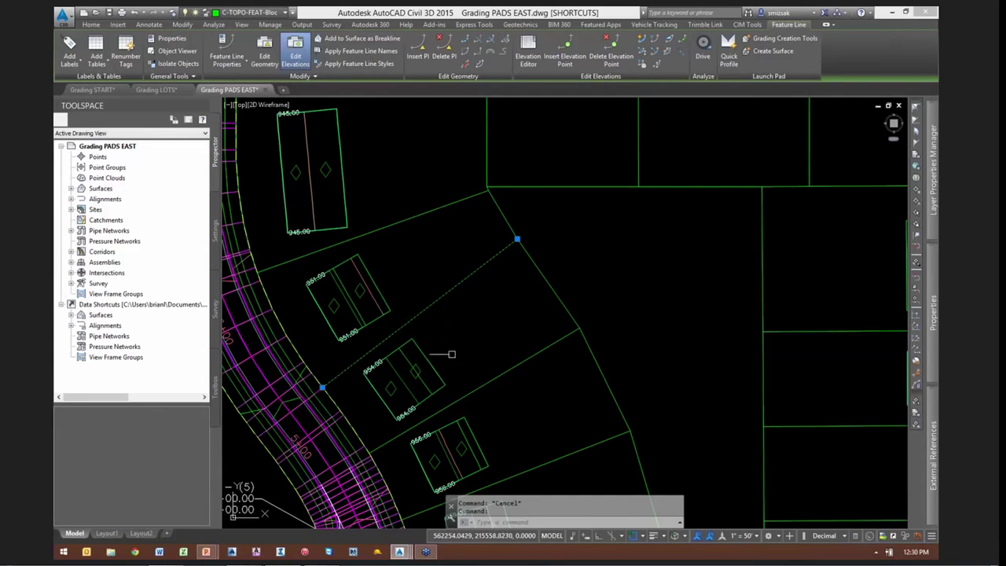
middle_click_drag(436, 339, 403, 308)
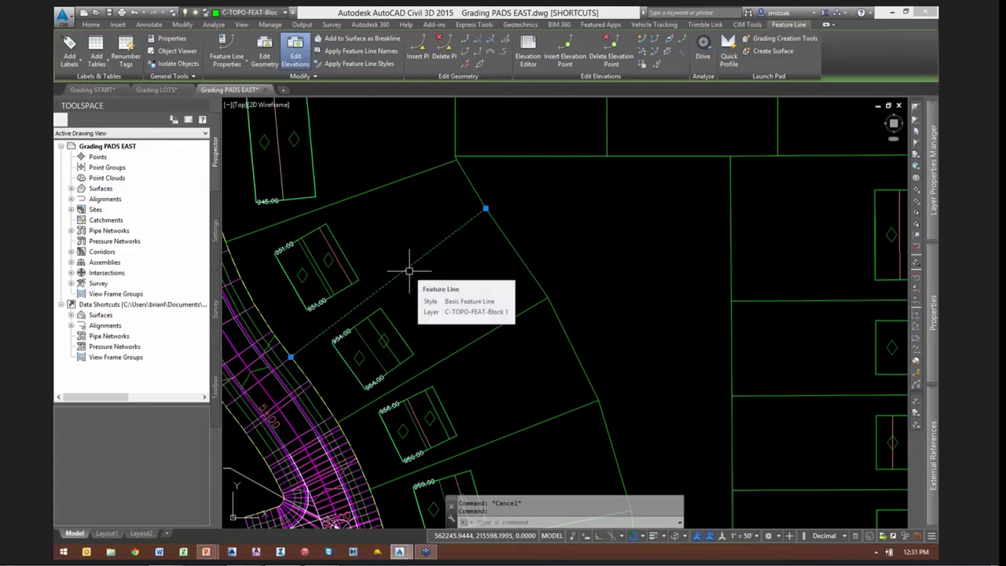
key("Escape")
left_click(511, 244)
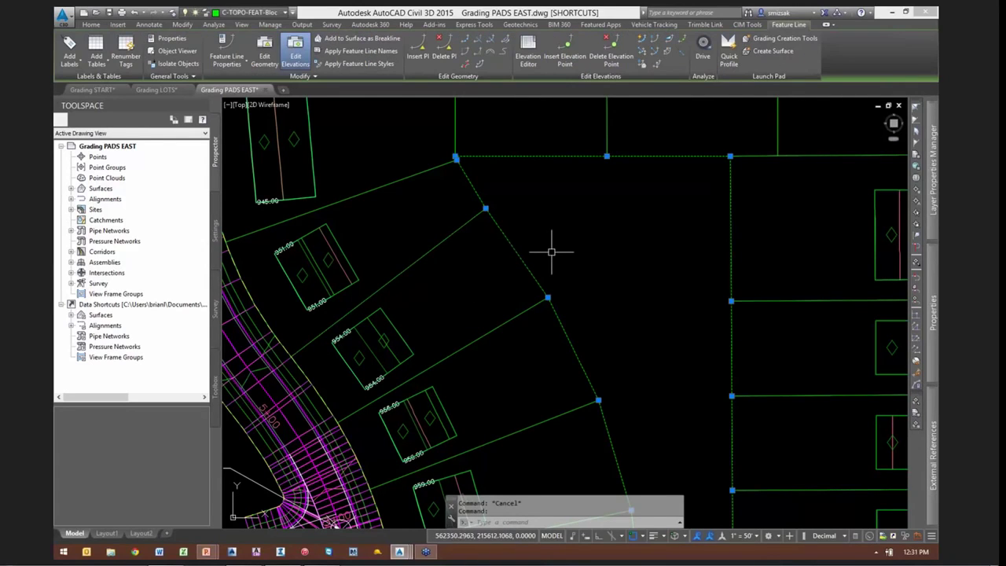
scroll(550, 250, "down", 1)
scroll(566, 291, "down", 2)
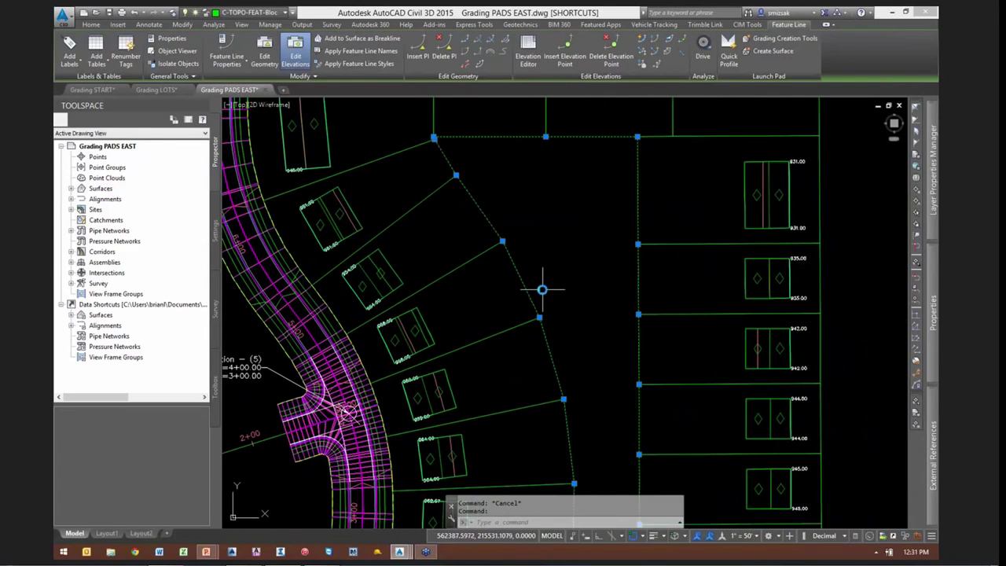
scroll(521, 262, "up", 3)
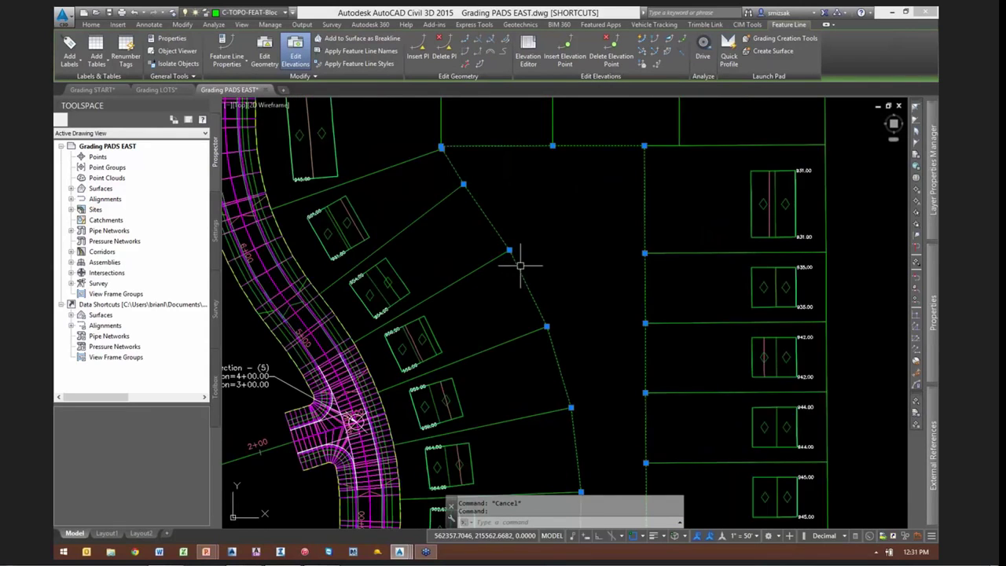
middle_click_drag(465, 161, 495, 255)
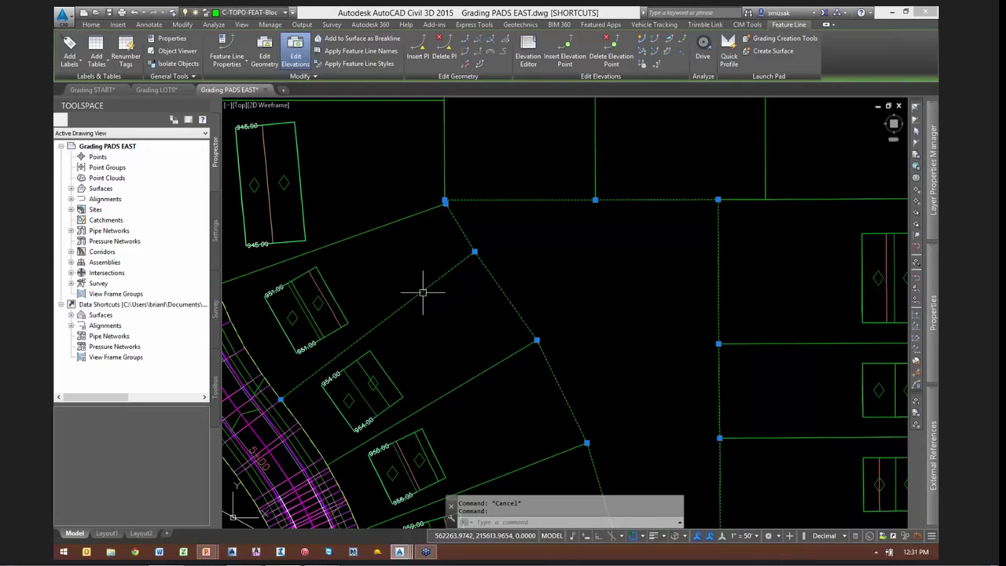
key("Escape")
left_click(395, 312)
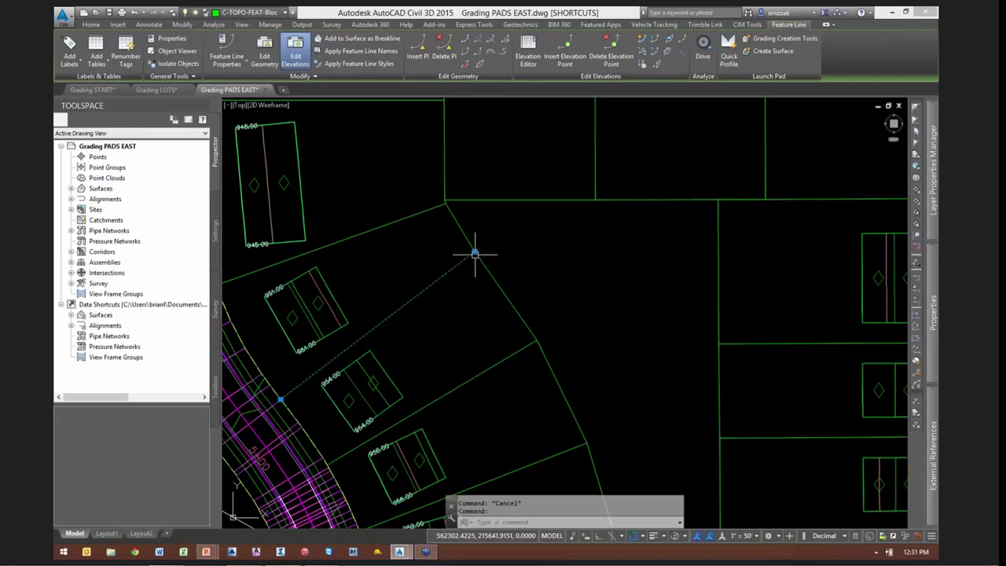
key("Escape")
left_click(485, 269)
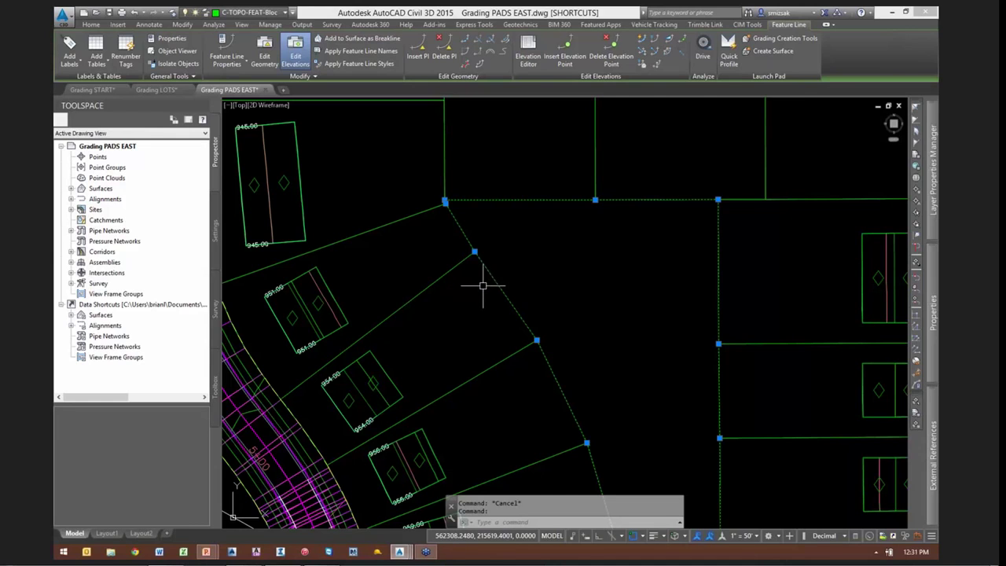
scroll(482, 276, "down", 5)
key("Escape")
scroll(472, 275, "up", 4)
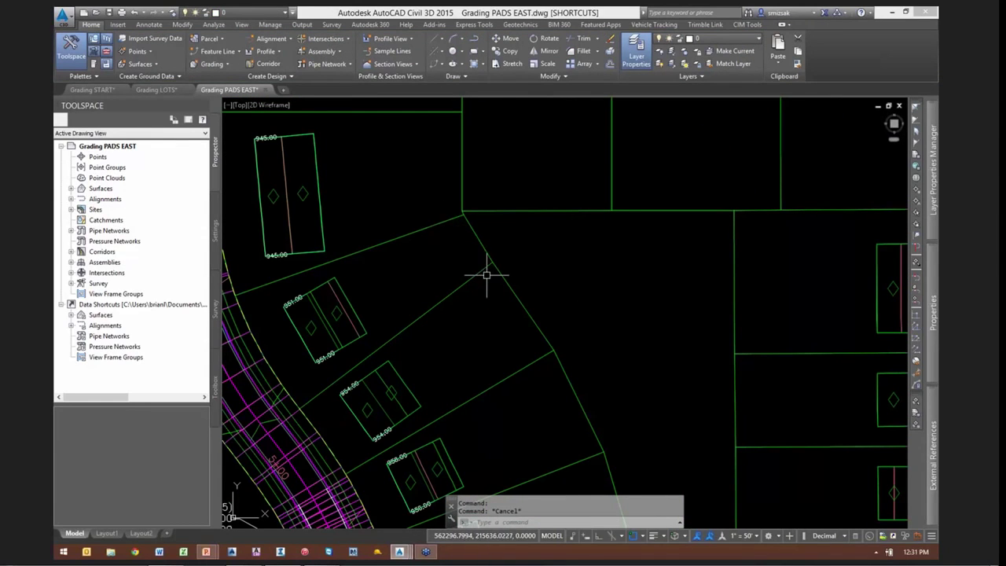
Examine the rear lot feature line and the side lot line between the first and second north pads up to the road
scroll(486, 275, "down", 2)
middle_click_drag(516, 200, 544, 271)
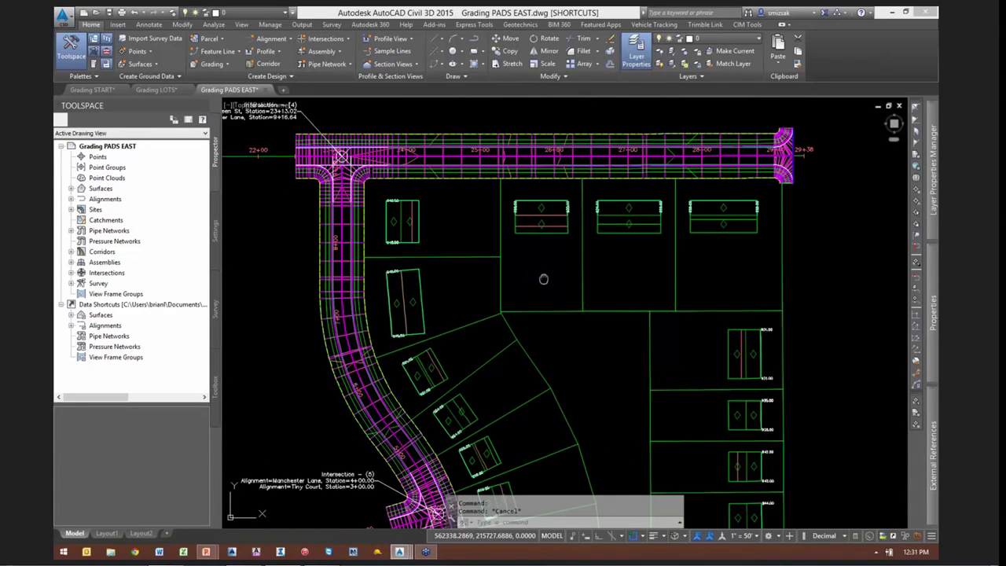
middle_click_drag(543, 281, 522, 275)
left_click(515, 306)
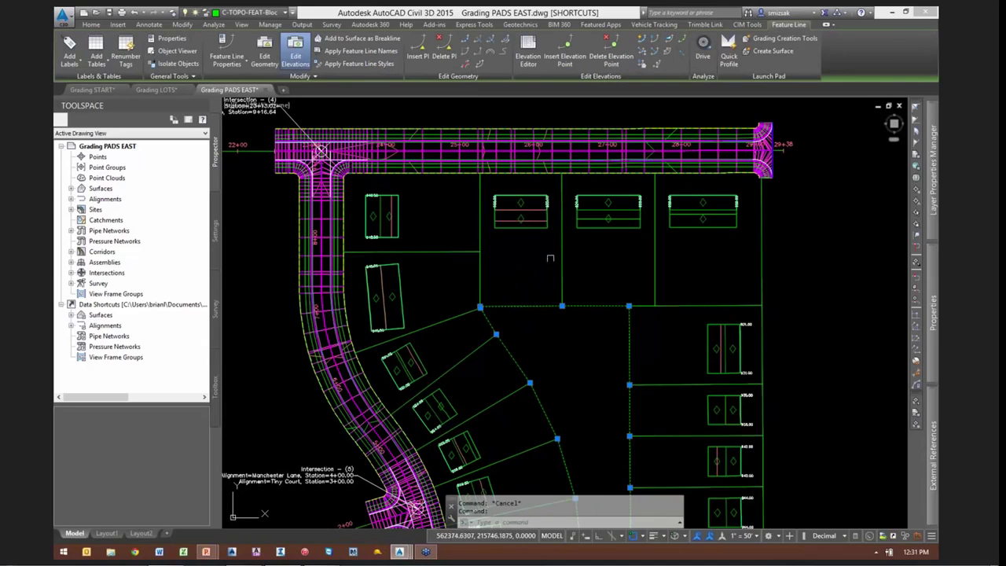
left_click(562, 249)
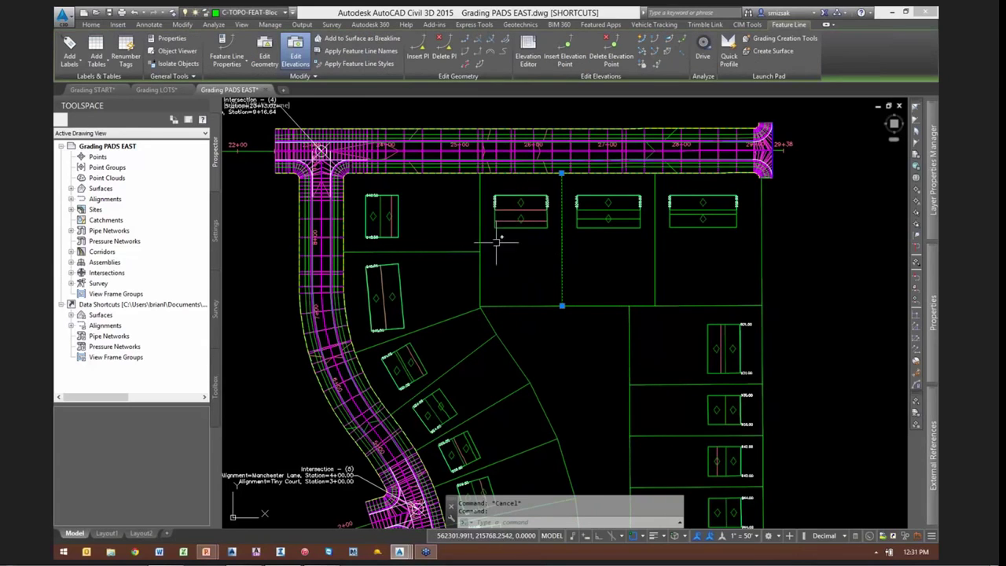
scroll(514, 178, "up", 4)
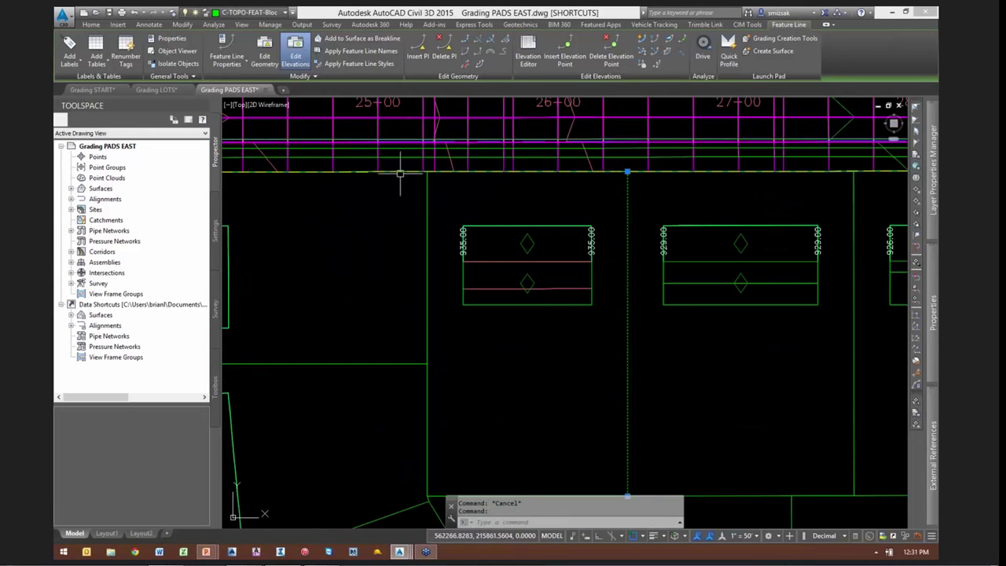
key("Escape")
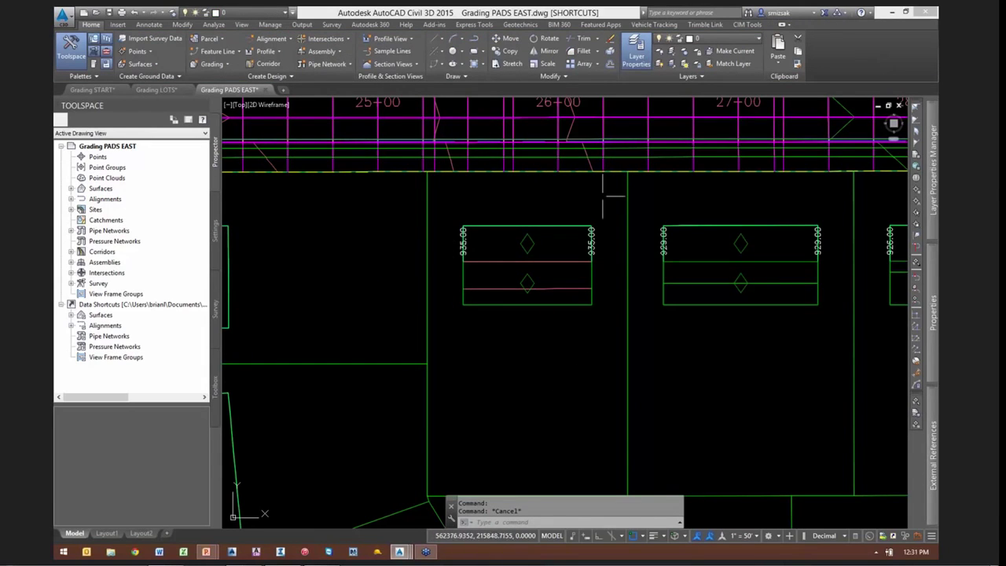
Set the side lot line between the second and third of the three north pads to a -10% grade using Quick Elevation Edit
scroll(538, 336, "down", 4)
mouse_move(540, 332)
middle_mouse_down()
mouse_move(540, 277)
mouse_move(525, 281)
middle_mouse_up()
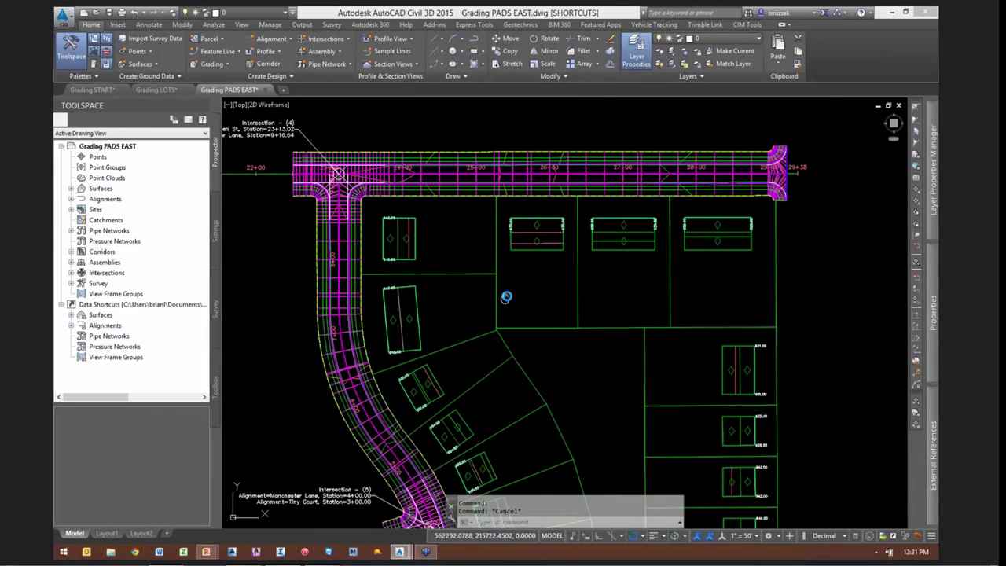
mouse_move(511, 292)
middle_mouse_down()
mouse_move(522, 258)
mouse_move(578, 286)
mouse_move(598, 313)
mouse_move(582, 293)
mouse_move(484, 337)
mouse_move(522, 212)
middle_mouse_up()
scroll(633, 259, "up", 2)
scroll(752, 215, "up", 4)
scroll(606, 242, "down", 3)
scroll(532, 283, "down", 1)
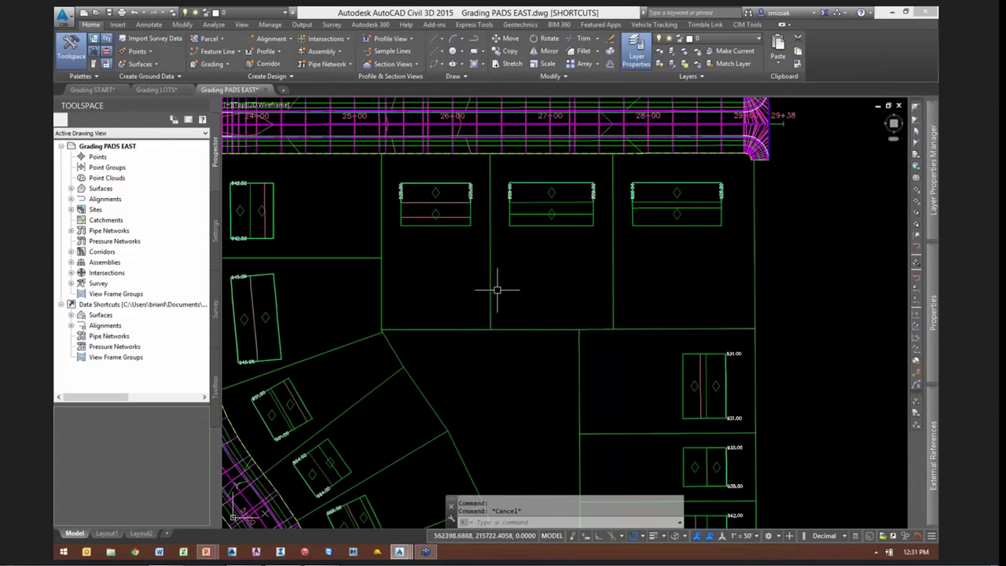
left_click(490, 280)
left_click(646, 41)
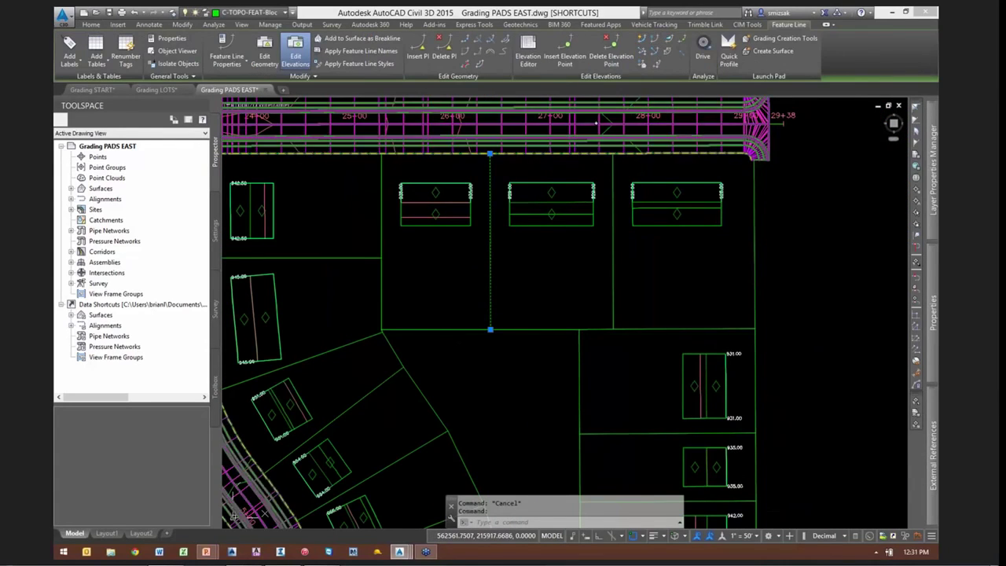
left_click(609, 266)
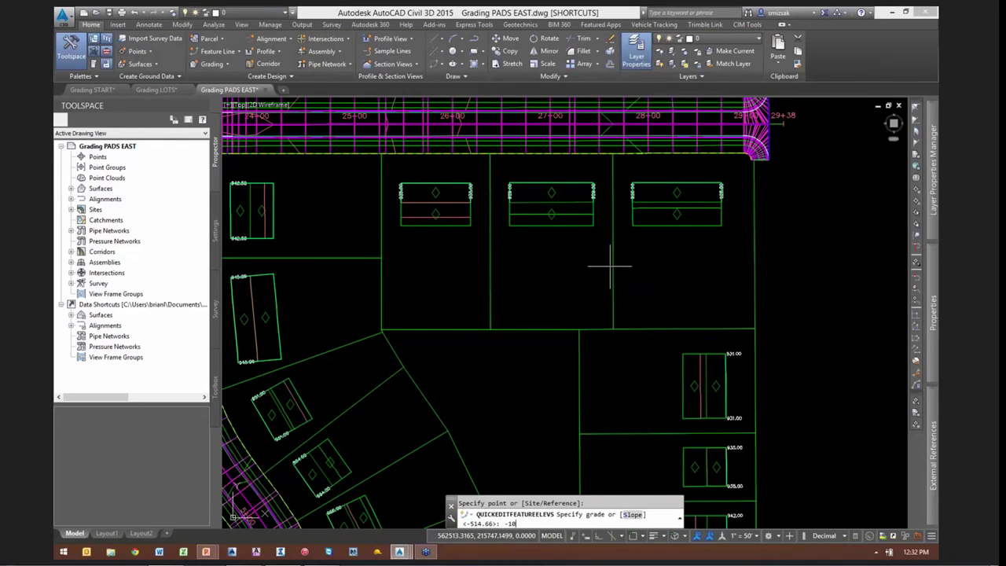
key("Return")
Check the grades along the rear lot line and the lot line between the 945.00 and 951.00 pads, ending Quick Elevation Edit
middle_click_drag(532, 273, 605, 257)
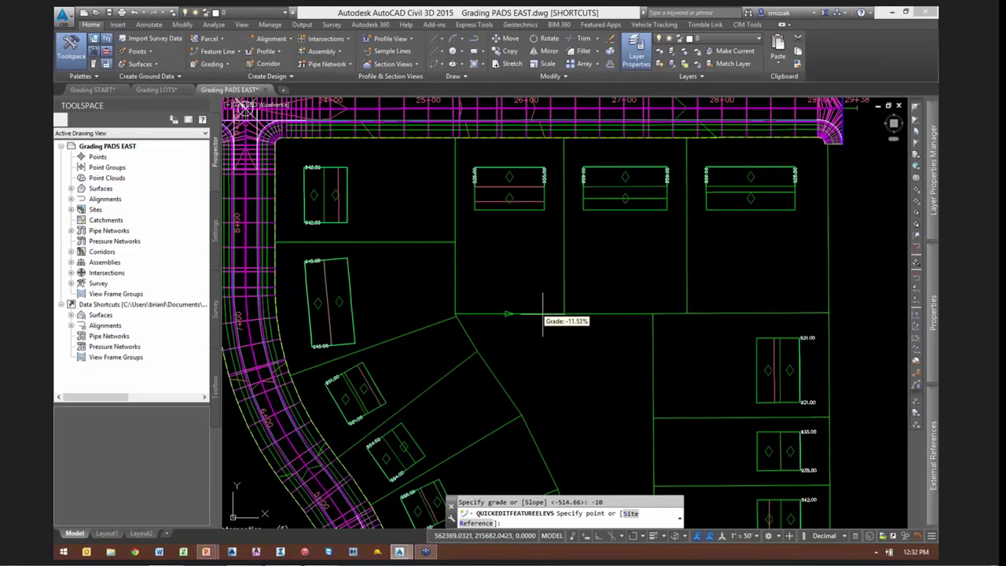
middle_click_drag(548, 314, 641, 308)
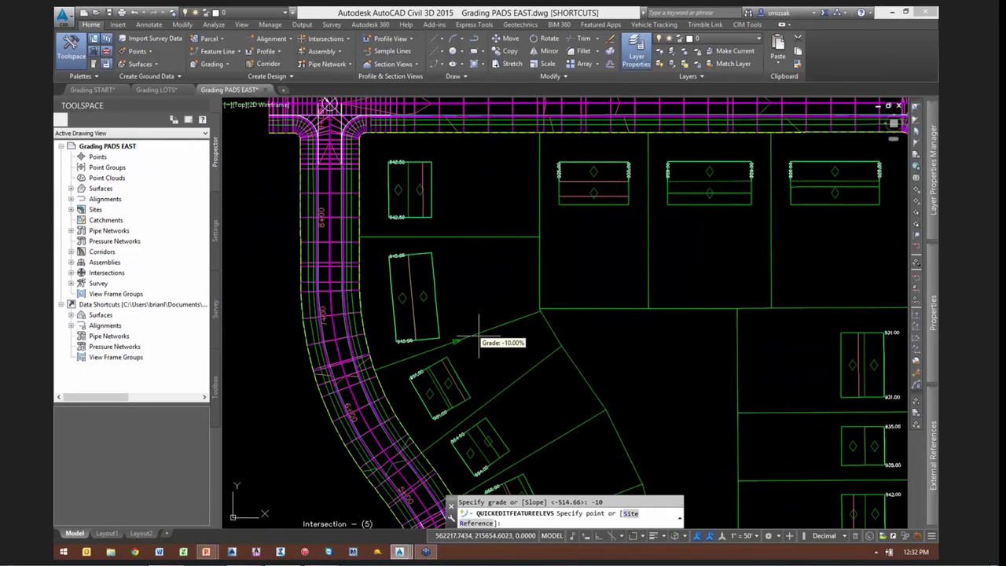
middle_click_drag(511, 395, 488, 312)
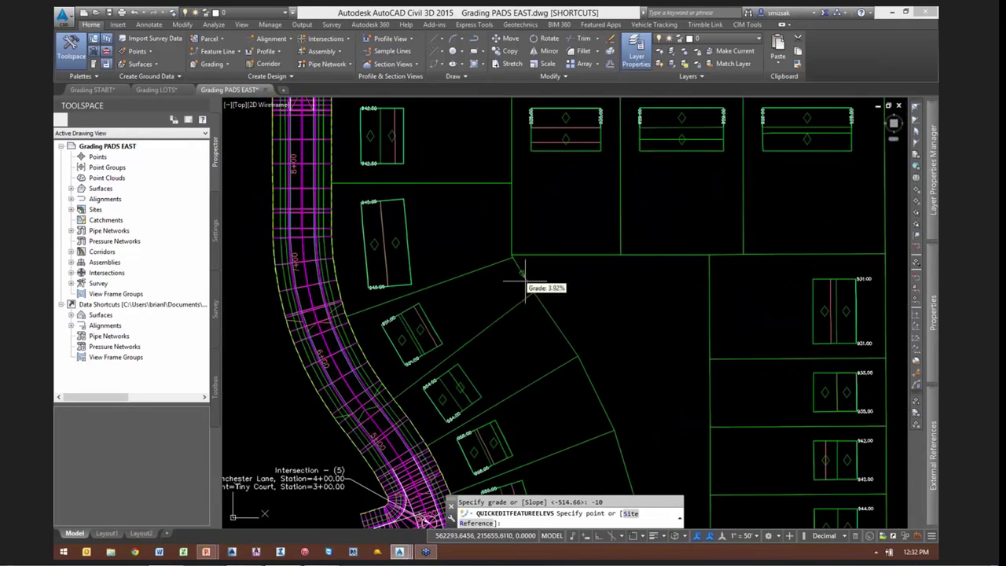
key("Escape")
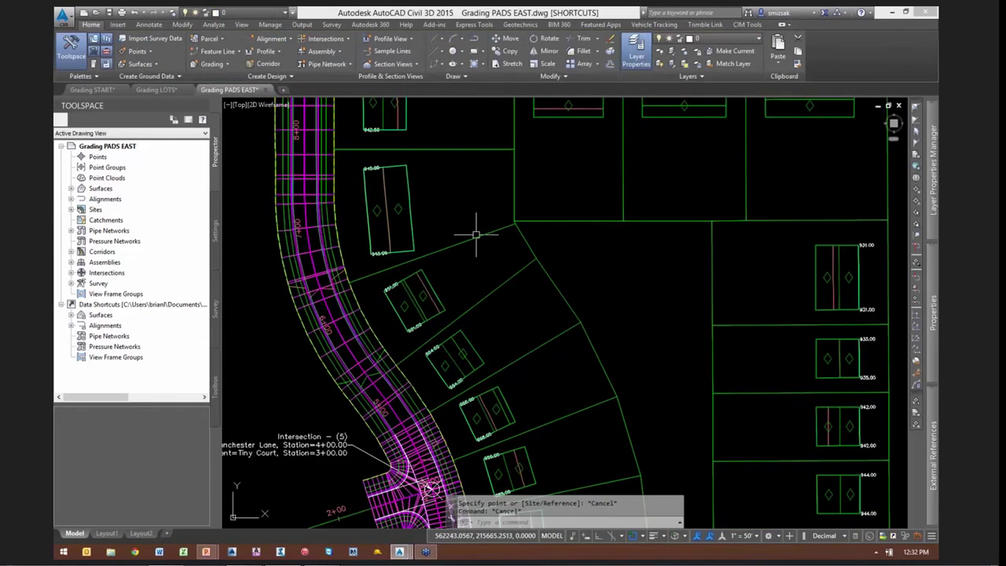
Turn off the Border component in the corridor surface's Contours 5' and 25' (Design) style so the right-of-way lines can be selected
mouse_move(472, 269)
middle_mouse_down()
mouse_move(490, 278)
mouse_move(499, 381)
middle_mouse_up()
key("Escape")
scroll(369, 206, "up", 4)
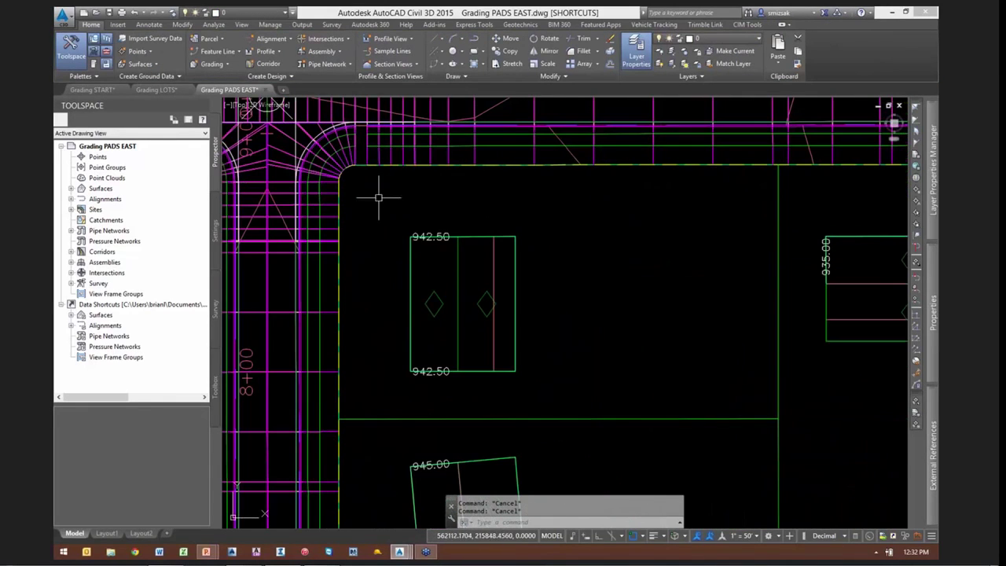
scroll(489, 162, "up", 5)
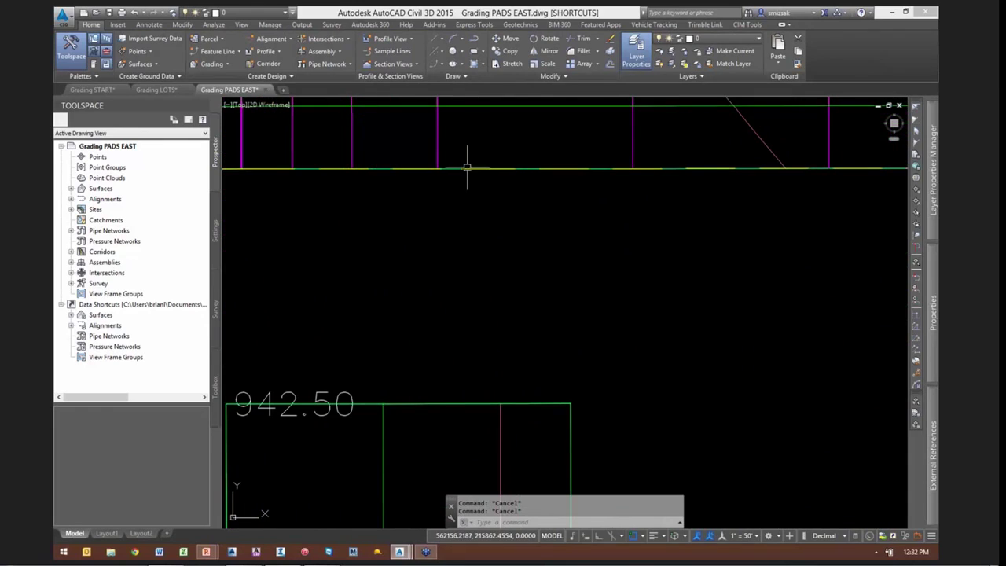
left_click(454, 167)
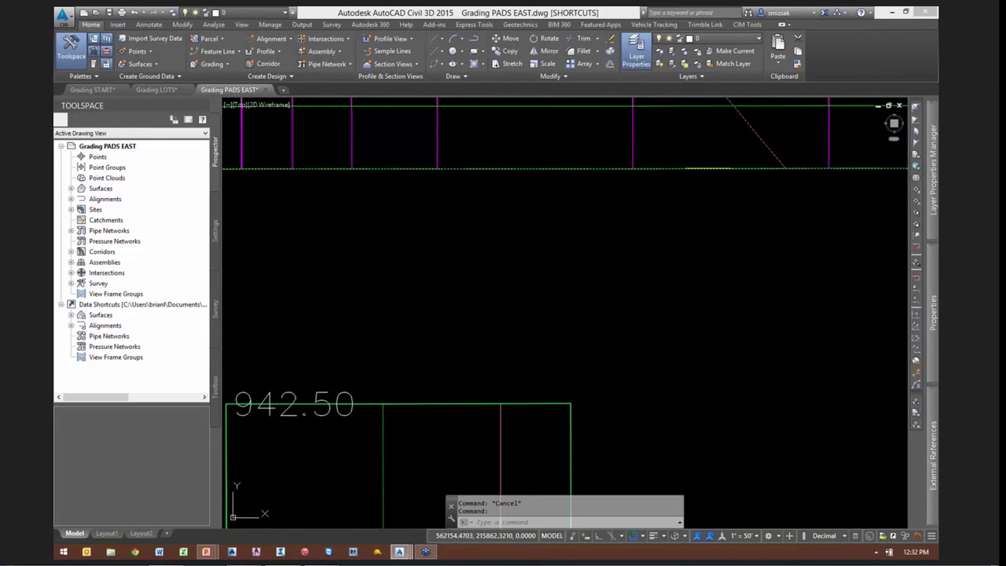
right_click(477, 229)
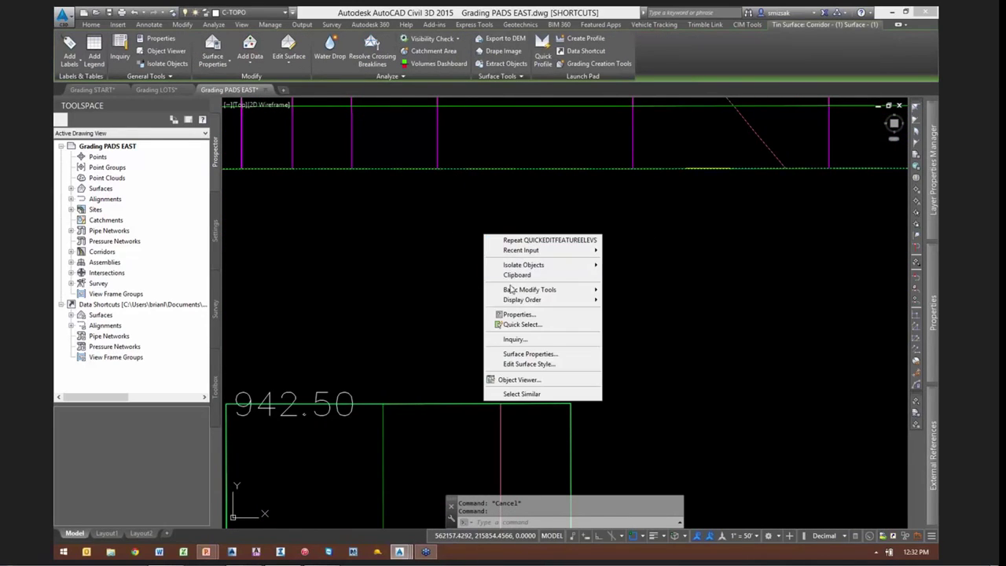
left_click(521, 365)
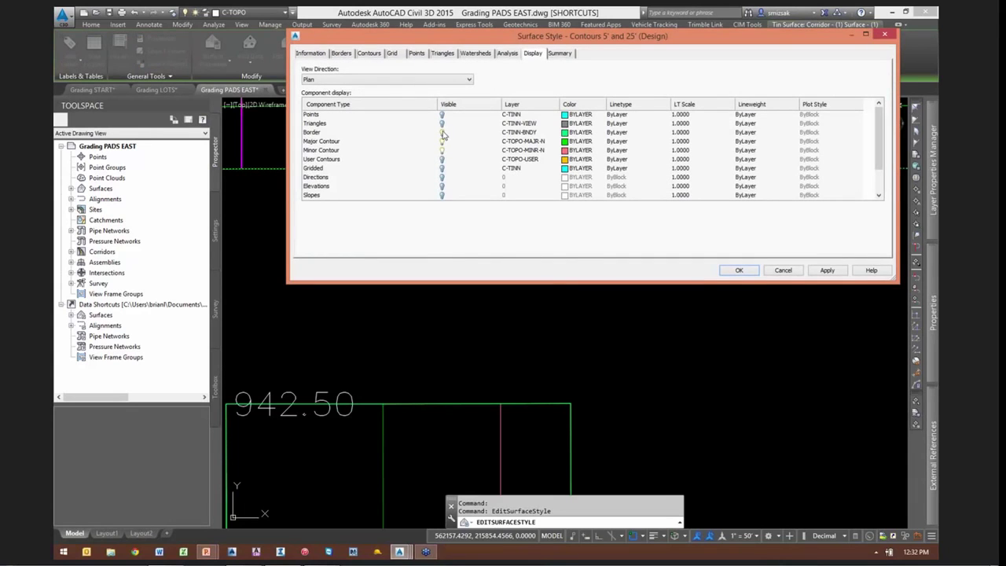
left_click(739, 271)
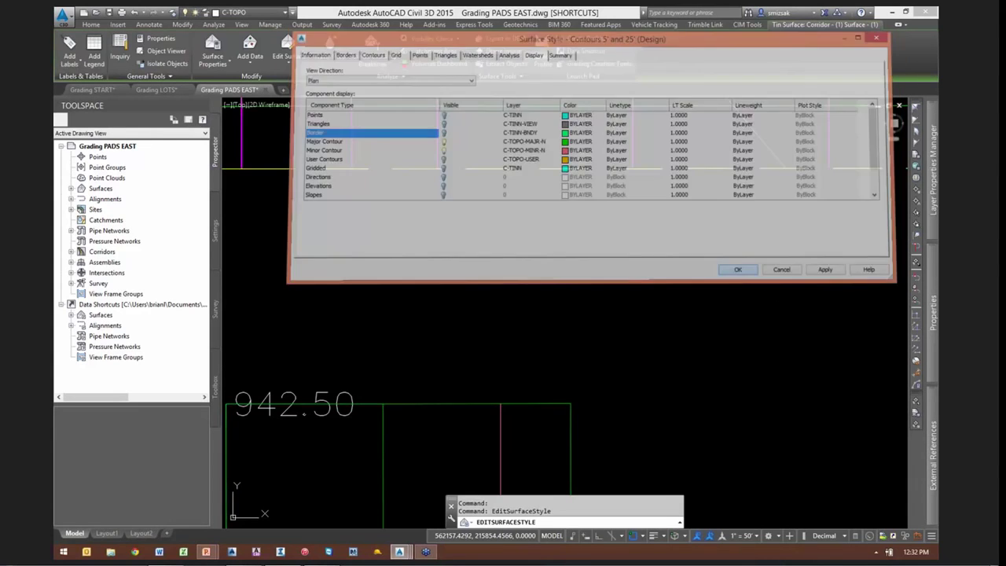
Create a feature line in site Block 1 from the corridor's ROW line along the south side of the north road
scroll(456, 371, "up", 4)
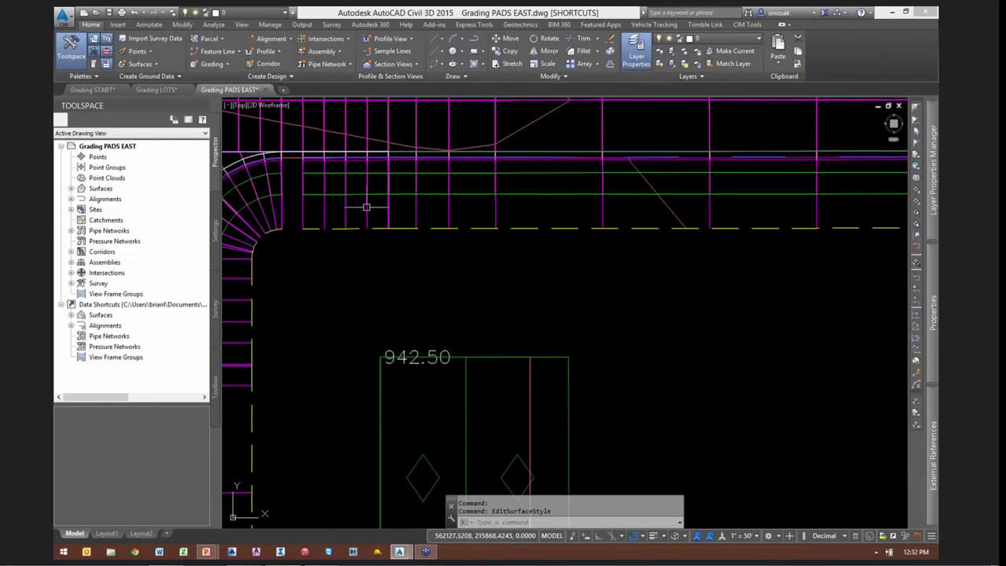
key("Escape")
left_click(564, 228)
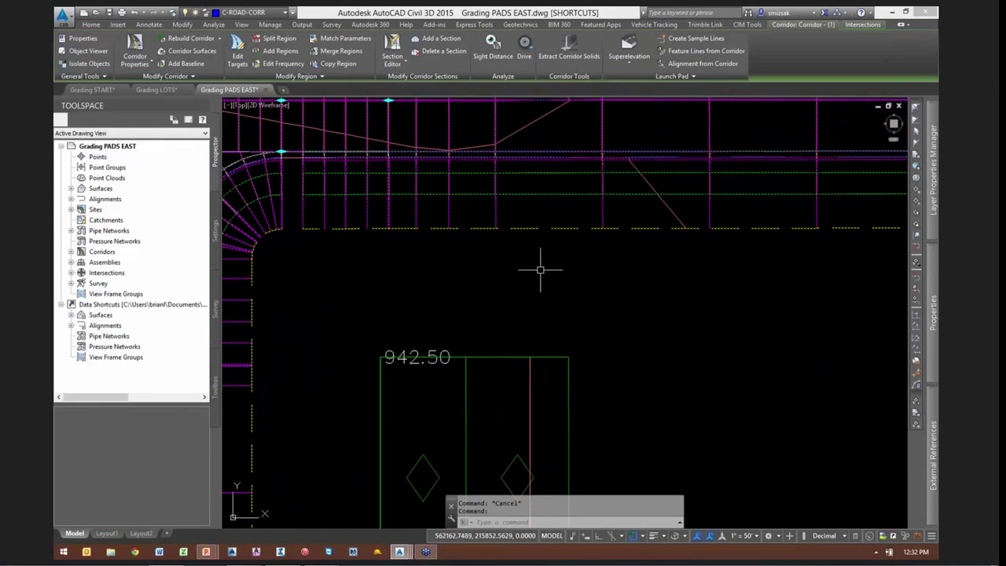
scroll(539, 270, "down", 3)
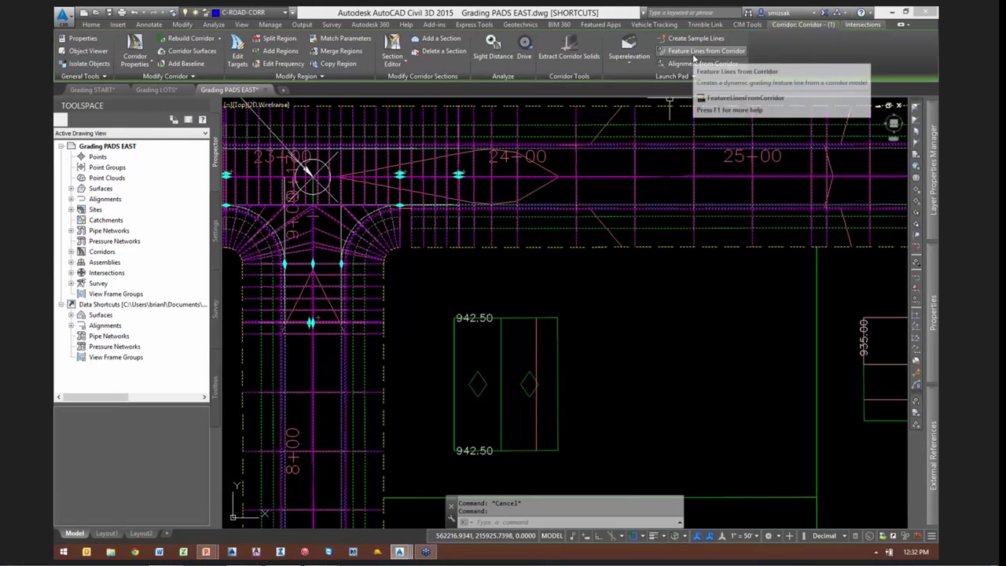
left_click(694, 55)
left_click(551, 219)
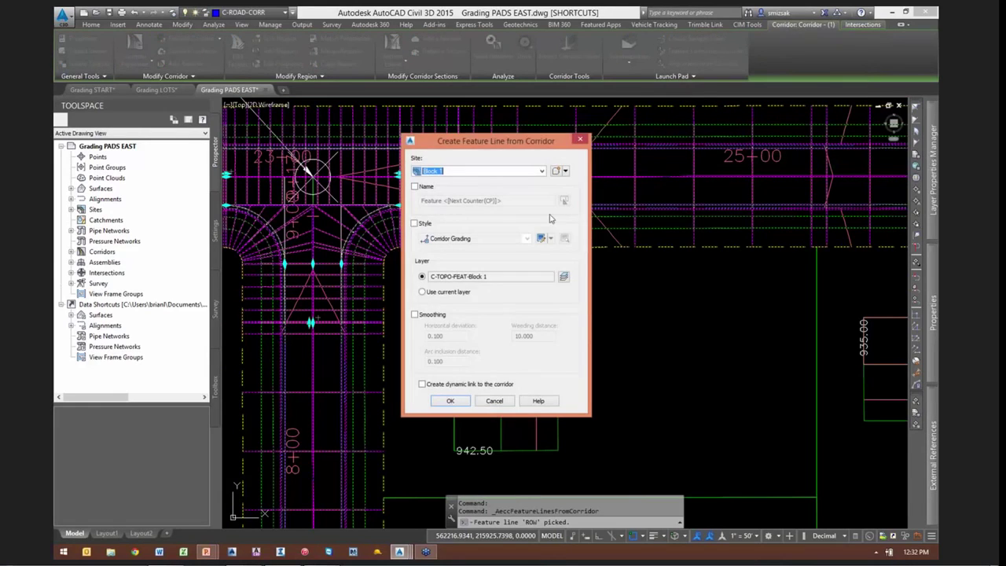
left_click_drag(489, 140, 759, 93)
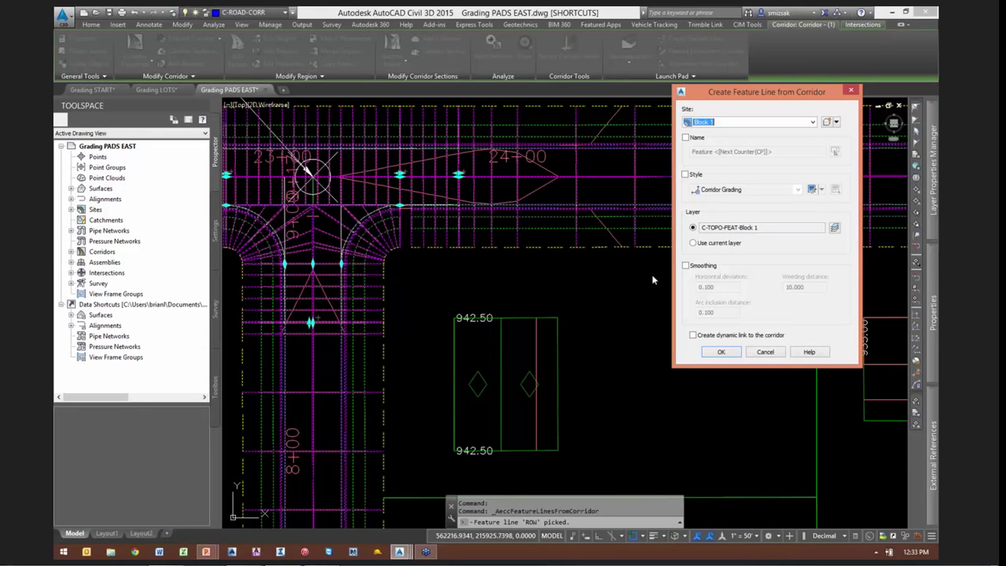
left_click(722, 353)
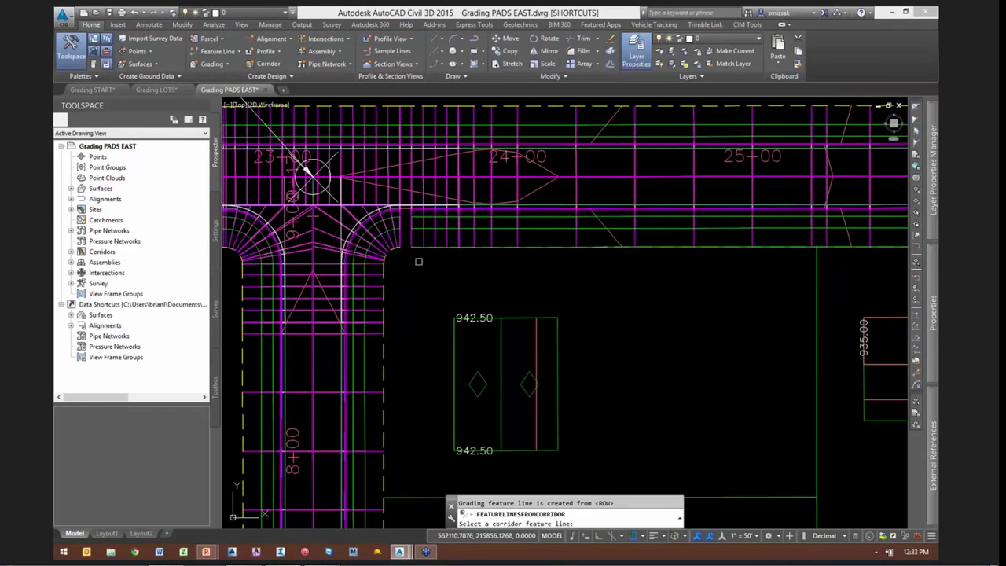
Create Block 1 feature lines from the corridor ROW around the northwest corner return and down the road beside the 942.50 pad
scroll(411, 254, "up", 3)
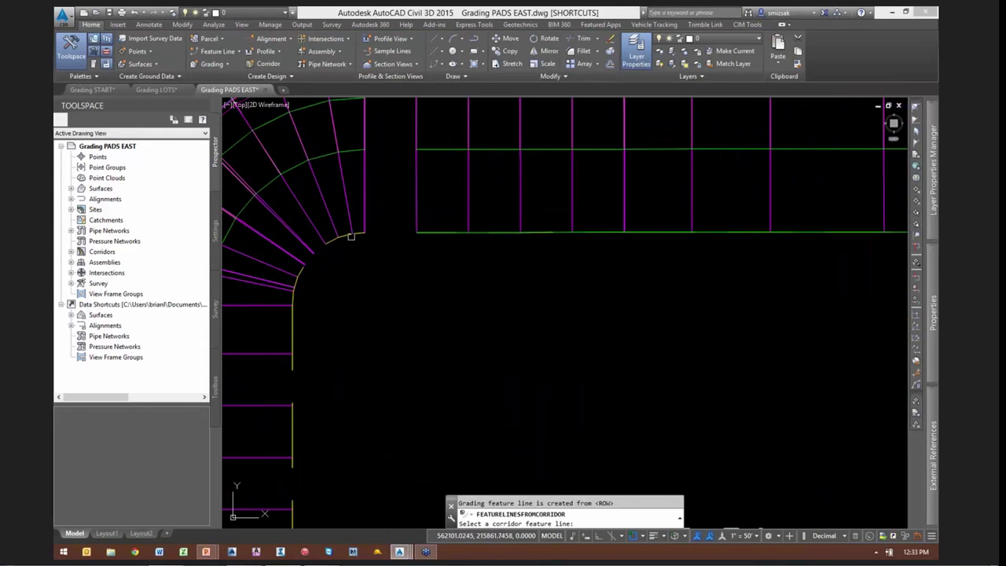
left_click(352, 236)
left_click(452, 402)
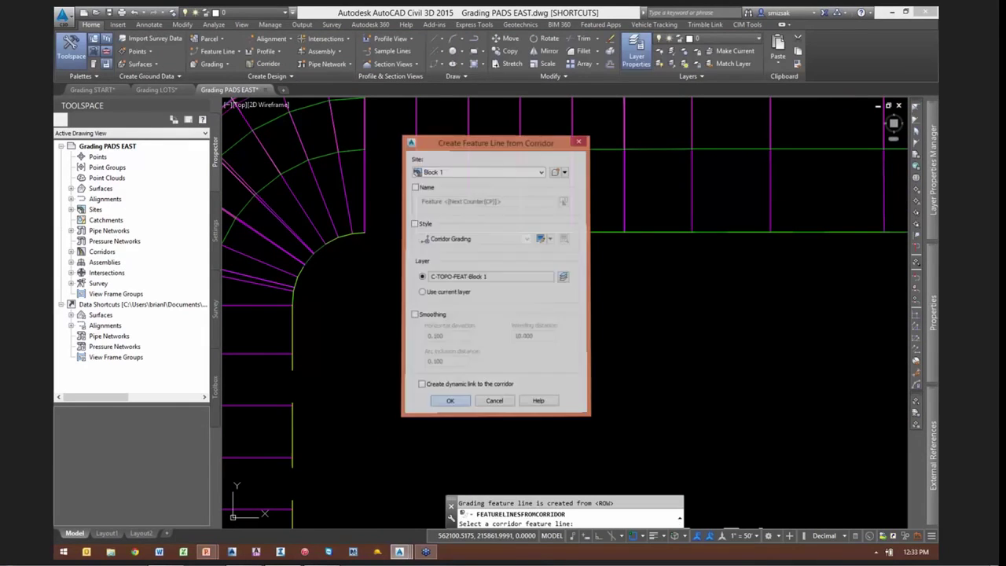
scroll(427, 243, "down", 3)
scroll(393, 267, "up", 3)
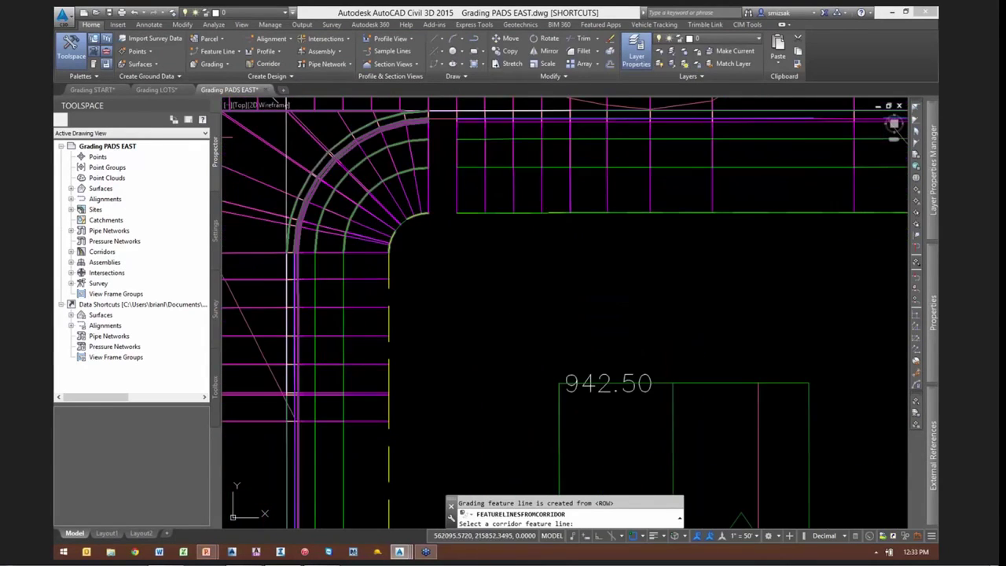
left_click(391, 275)
left_click(451, 401)
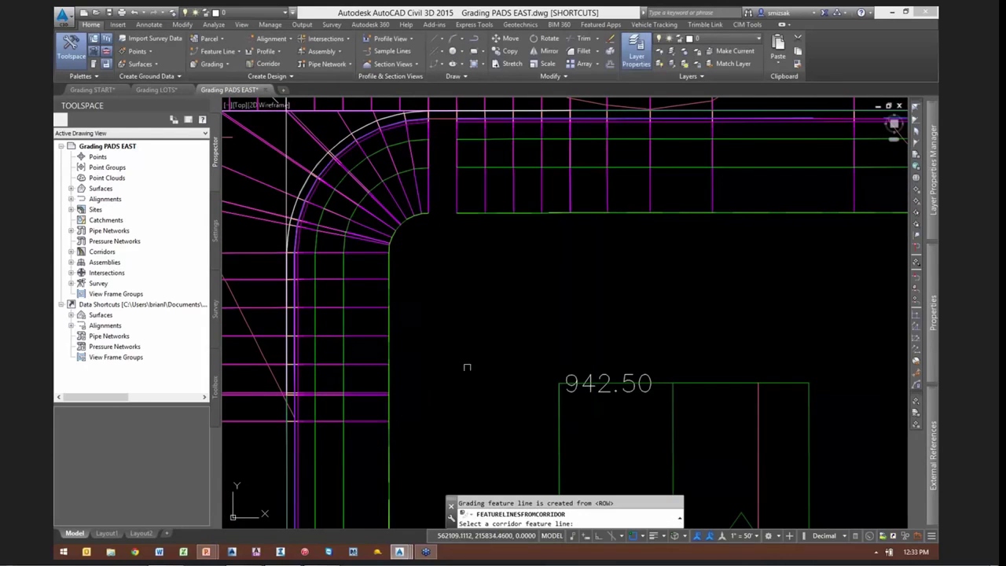
Create a Block 1 feature line from the corridor ROW in front of the 956.00 pad, near Intersection - (5)
scroll(460, 224, "down", 3)
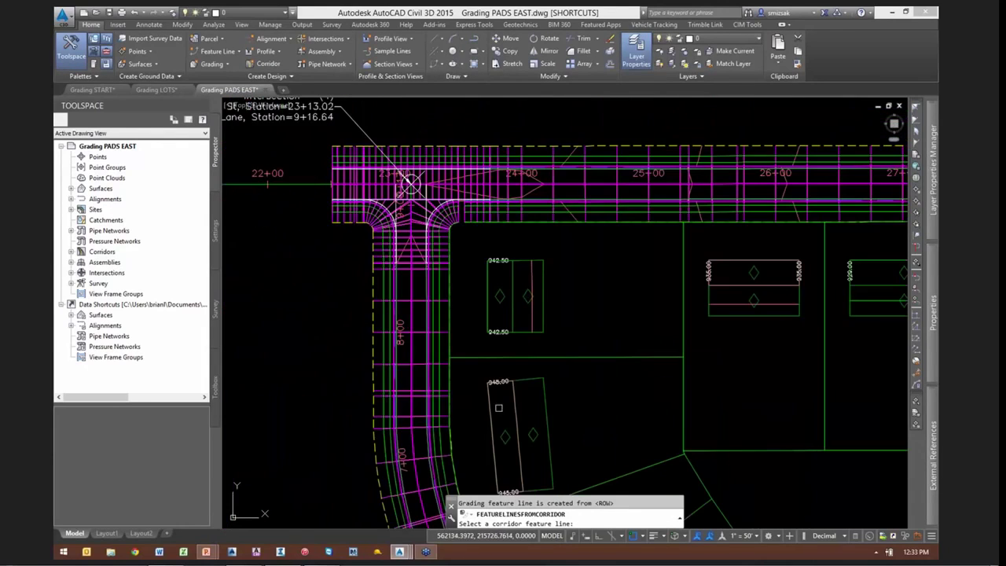
middle_click_drag(490, 443, 480, 165)
middle_click_drag(583, 393, 505, 190)
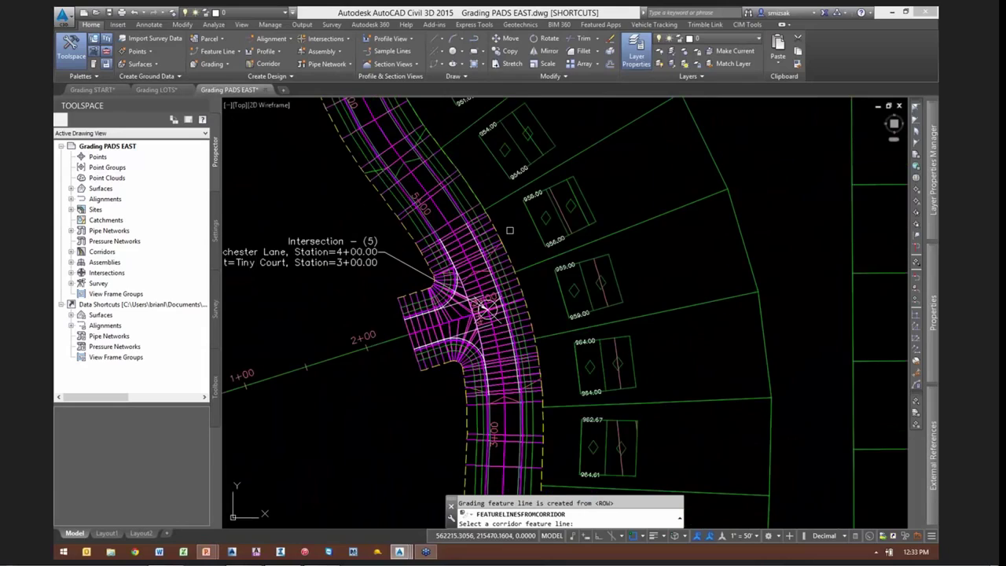
scroll(476, 215, "up", 4)
scroll(476, 216, "up", 2)
left_click(530, 225)
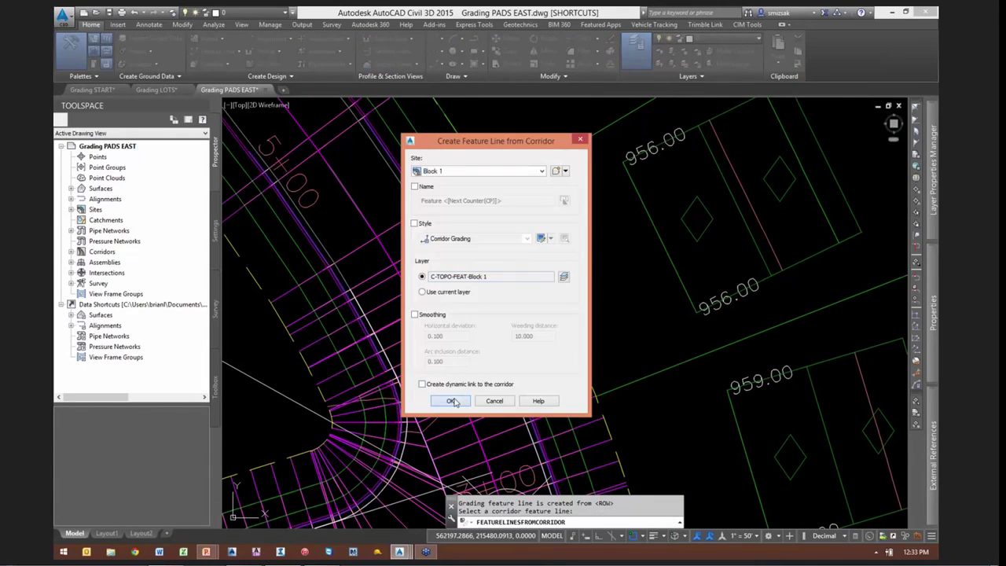
left_click(452, 401)
Create a Block 1 feature line from the corridor ROW beside the 955.00 pad, just north of Intersection - (6)
scroll(561, 172, "down", 5)
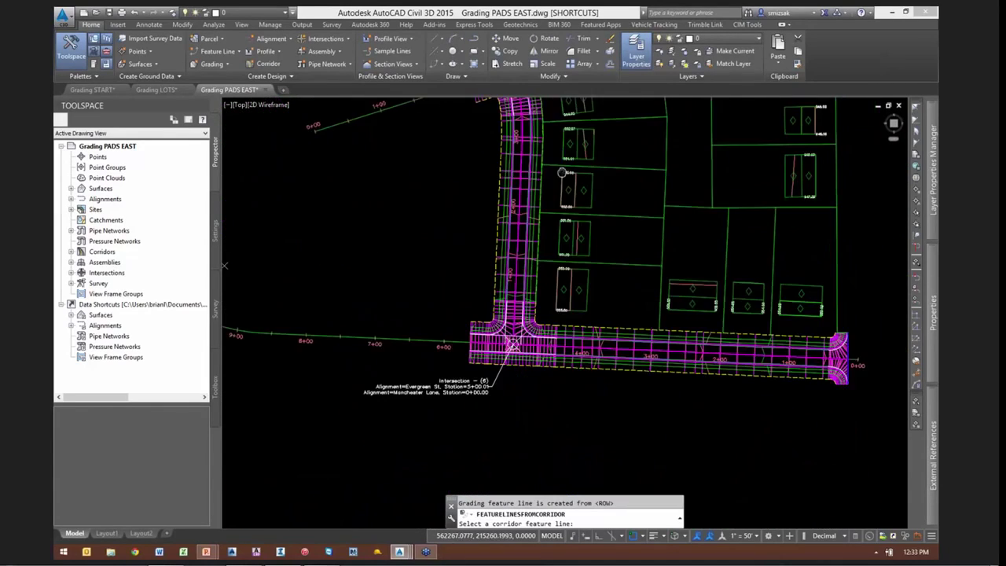
middle_click_drag(562, 172, 560, 157)
scroll(539, 305, "up", 6)
scroll(538, 247, "up", 4)
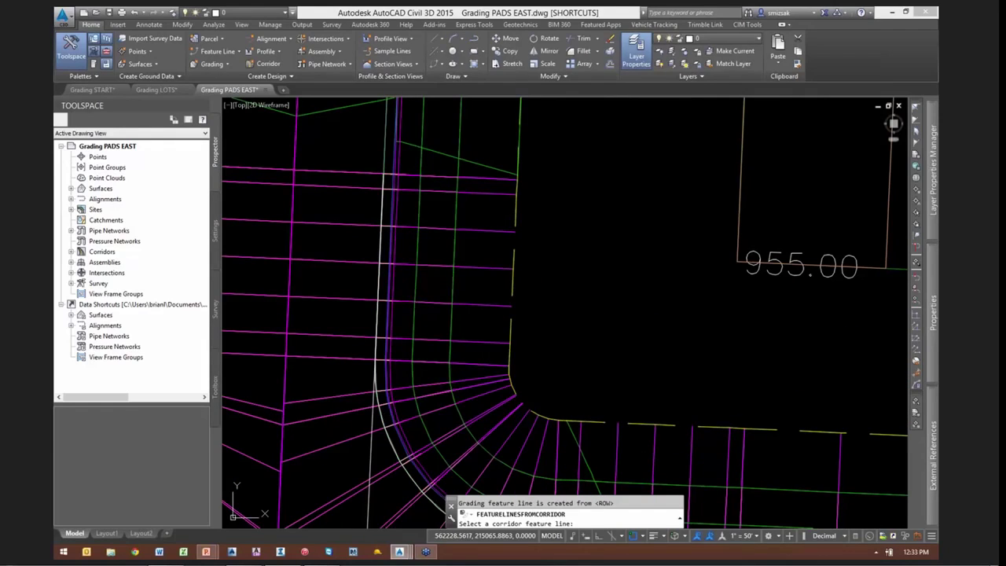
left_click(512, 299)
left_click(452, 402)
Create Block 1 feature lines from the ROW around the Intersection - (6) corner return and along the south road
scroll(517, 396, "up", 3)
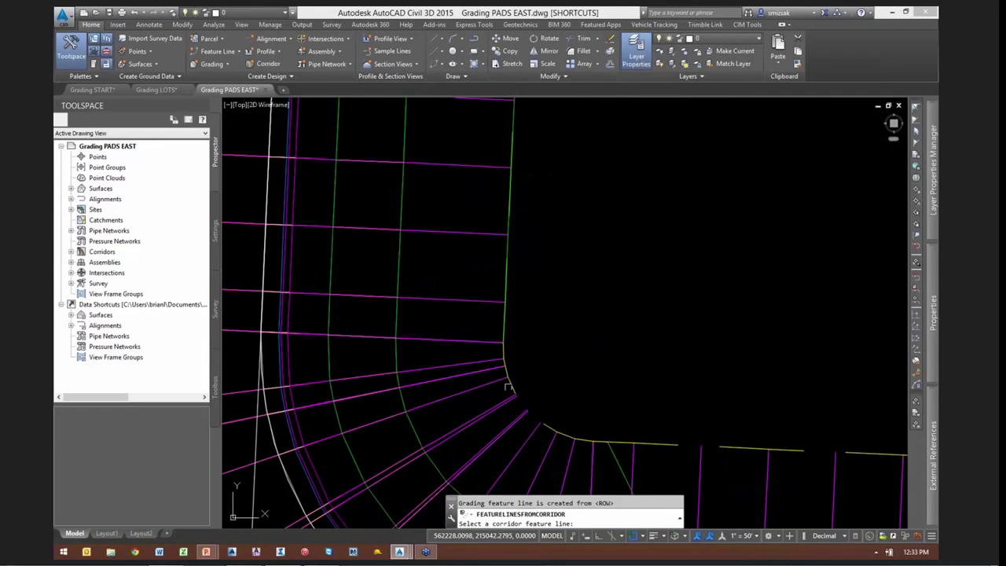
left_click(522, 387)
left_click(451, 402)
left_click(622, 442)
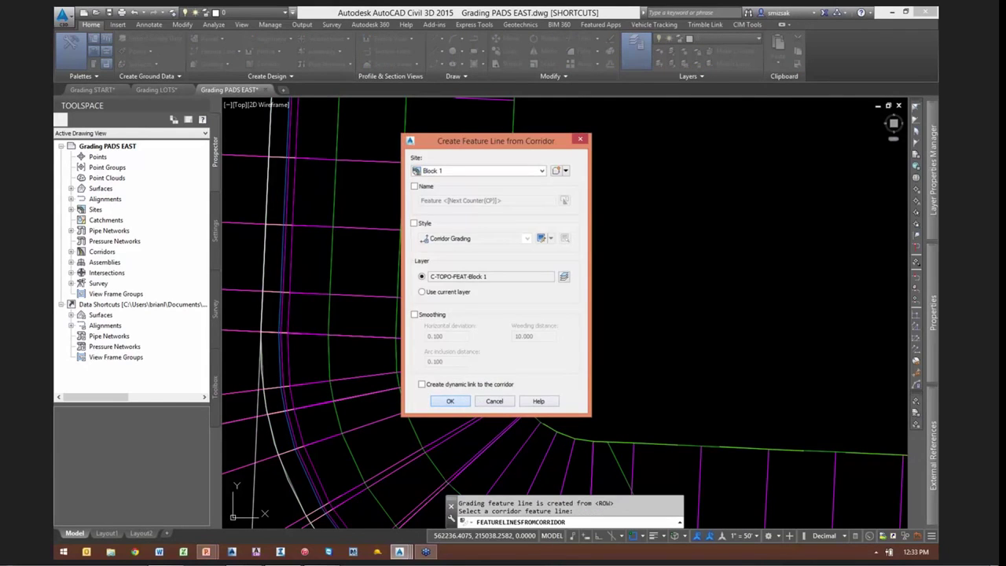
left_click(450, 401)
Create a Block 1 feature line from the ROW curve at the south road's east end and finish extracting corridor lines
scroll(573, 337, "down", 5)
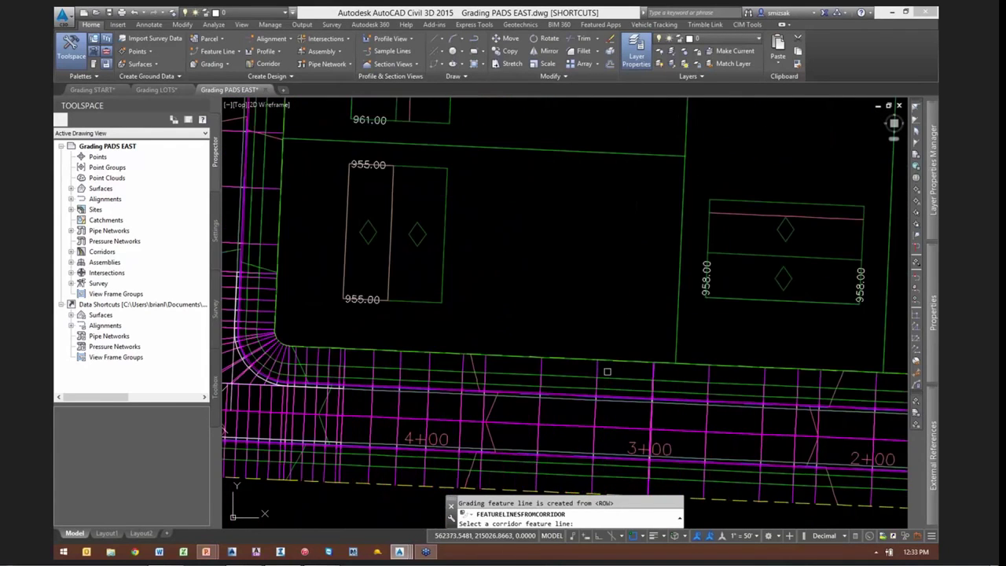
middle_click_drag(874, 386, 579, 380)
middle_click_drag(645, 371, 239, 356)
scroll(543, 369, "up", 6)
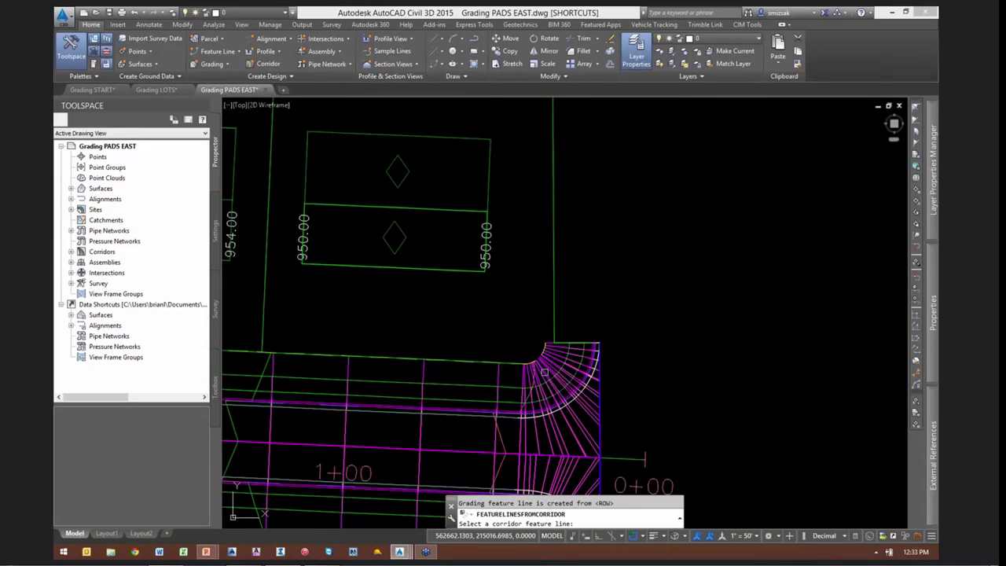
left_click(525, 311)
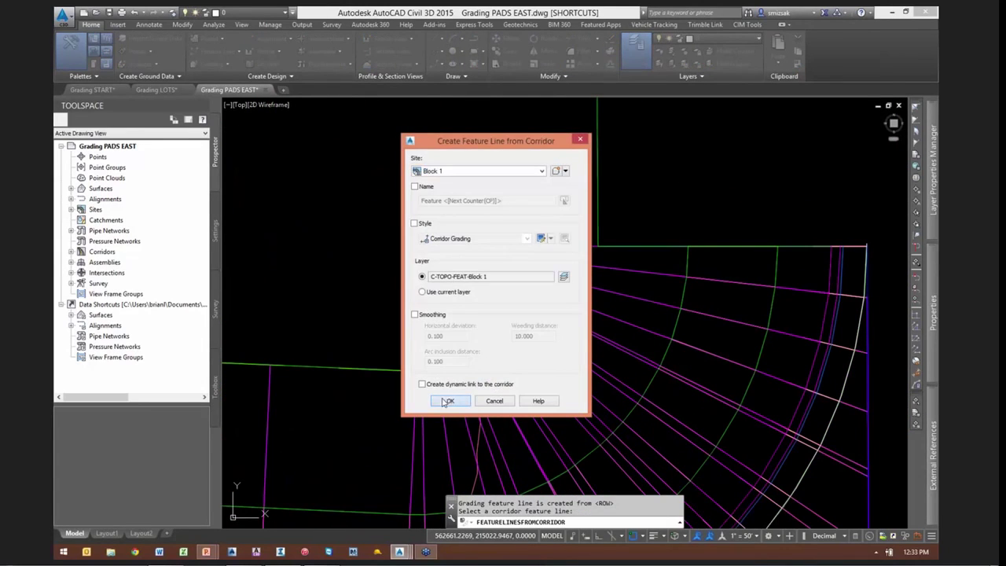
left_click(450, 402)
scroll(566, 313, "down", 7)
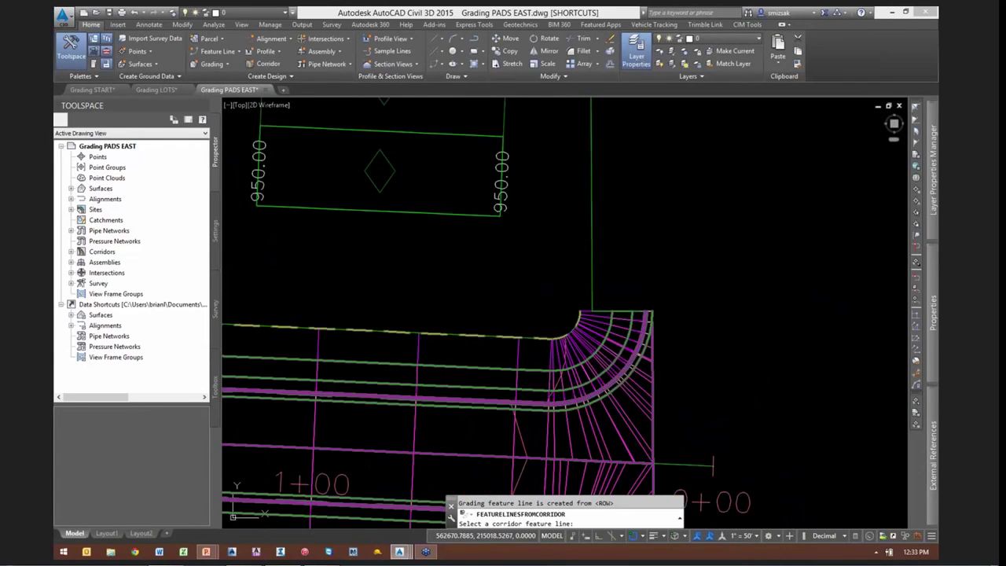
left_click(602, 333)
scroll(663, 342, "down", 6)
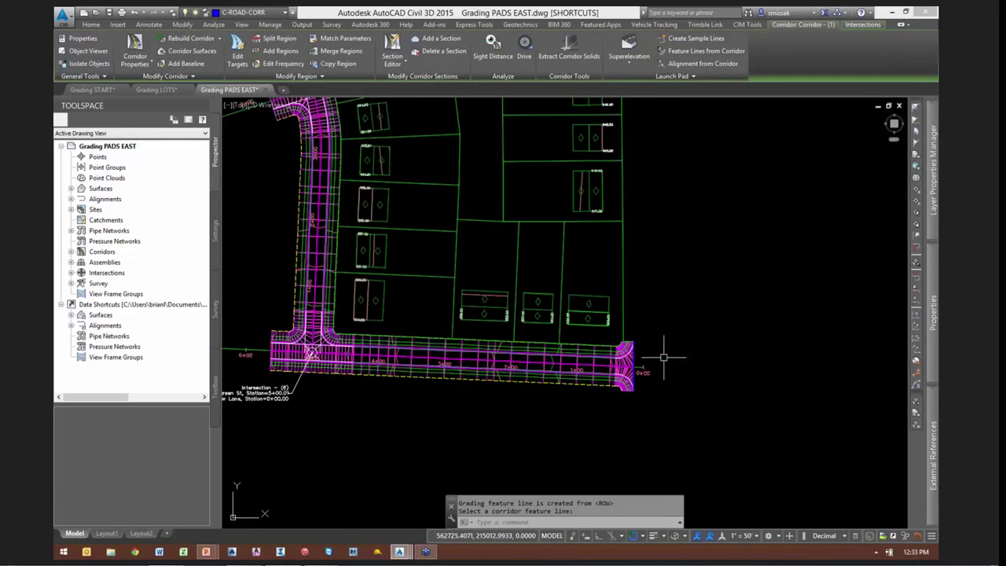
Examine where the extracted ROW feature lines meet at the northwest corner of the block by selecting them
scroll(529, 254, "up", 10)
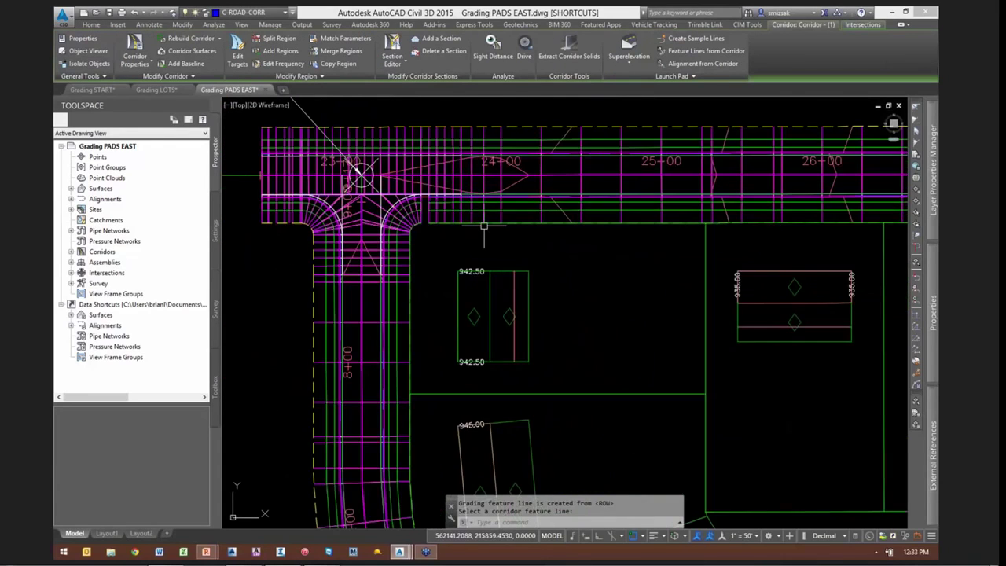
key("Escape")
scroll(514, 265, "up", 5)
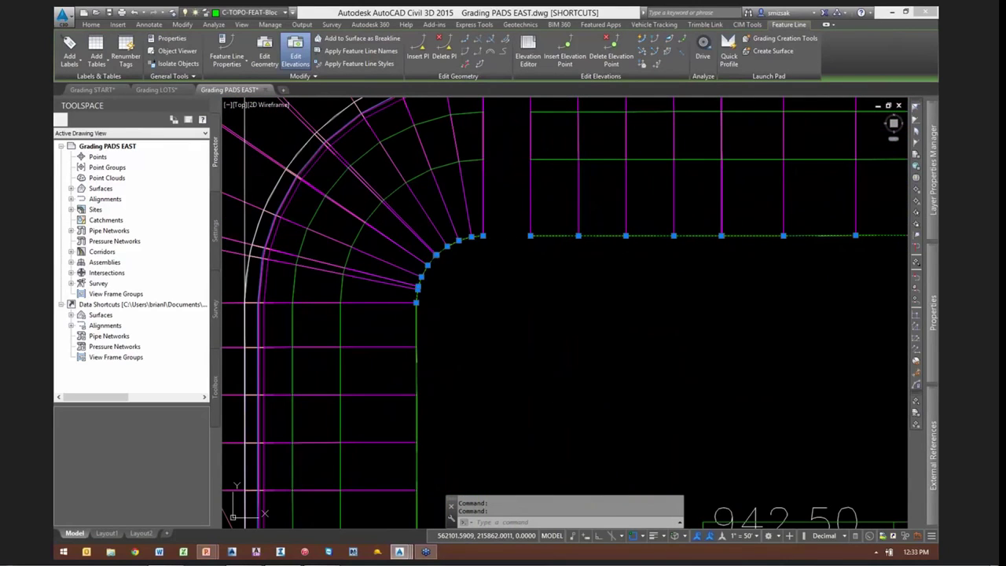
scroll(556, 297, "down", 3)
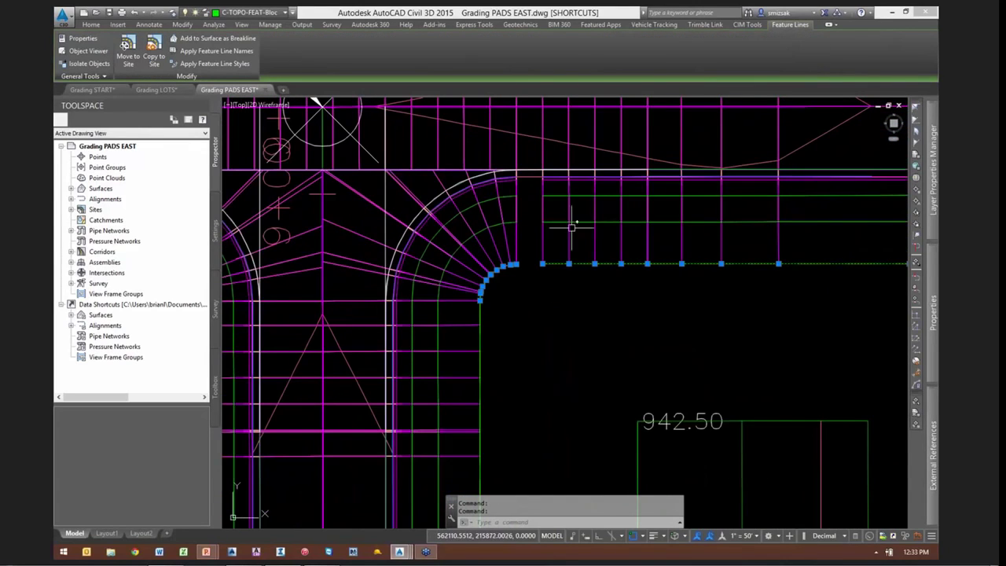
mouse_move(567, 239)
middle_mouse_down()
mouse_move(525, 270)
mouse_move(533, 283)
middle_mouse_up()
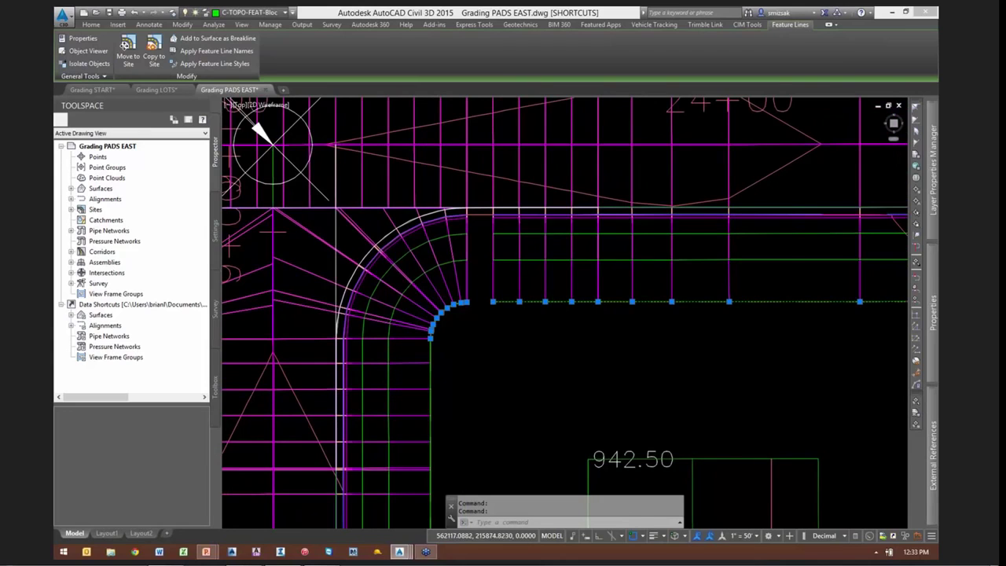
scroll(493, 318, "up", 2)
key("Escape")
scroll(490, 326, "up", 1)
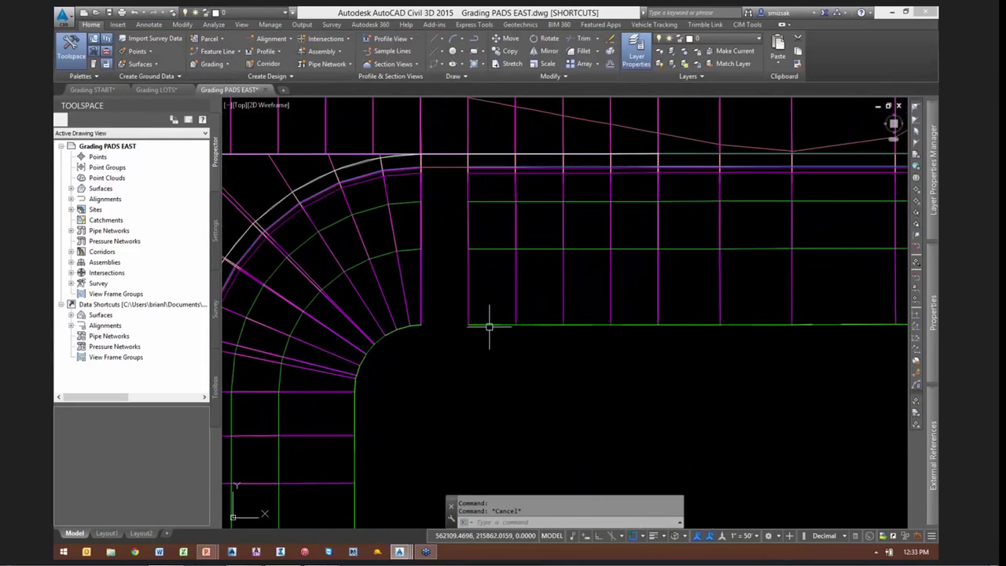
Draw a feature line across the ROW gap at the block's northwest corner, accepting the snapped elevation 940.67 and the -0.38 grade
left_click(217, 51)
left_click(243, 64)
left_click(554, 413)
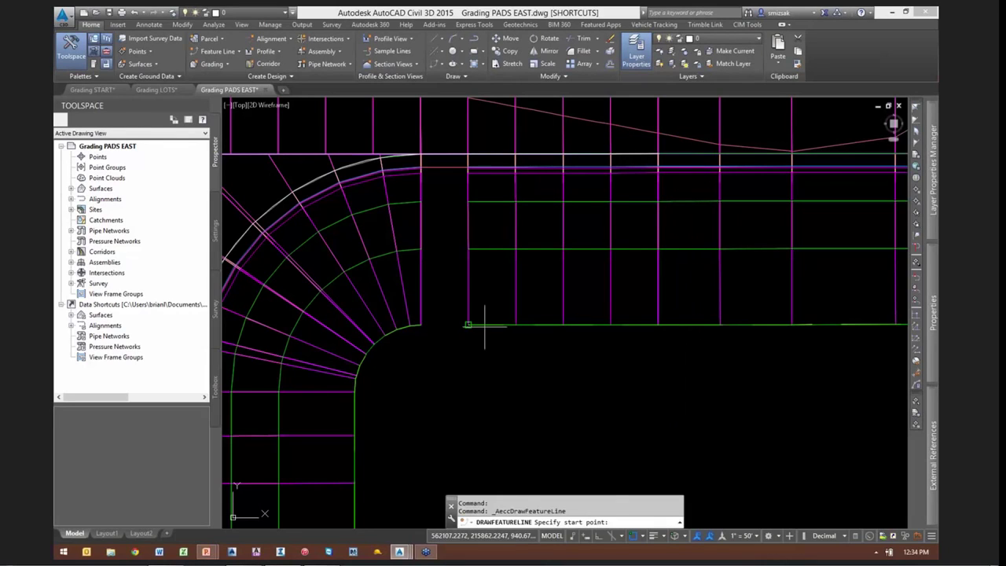
key("Return")
scroll(424, 322, "up", 3)
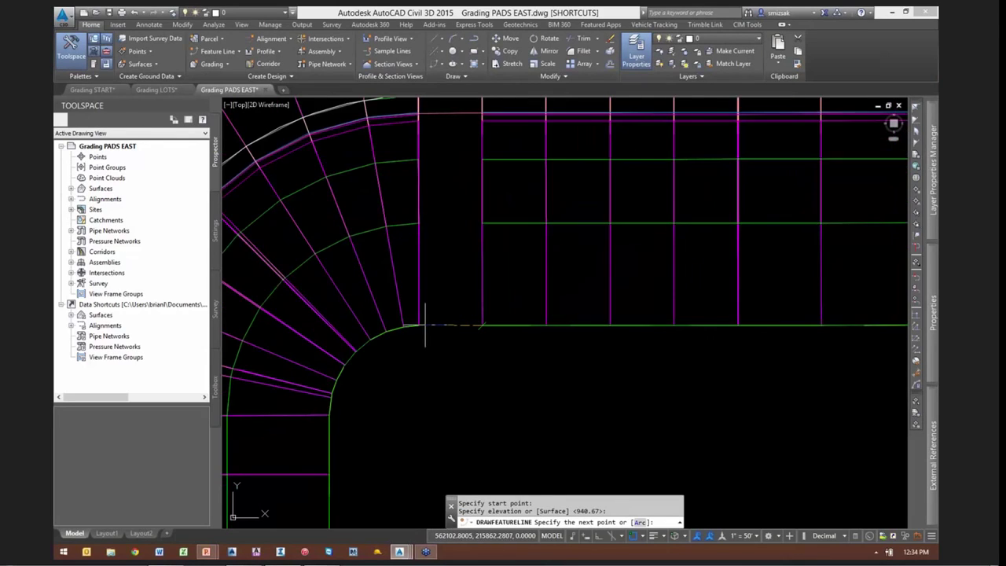
left_click(412, 327)
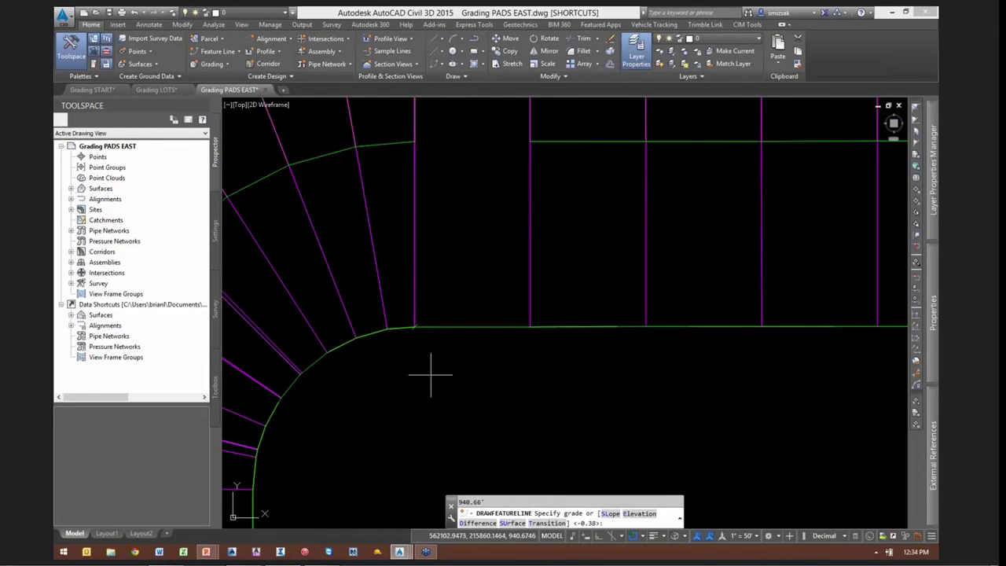
key("Return")
key("Return")
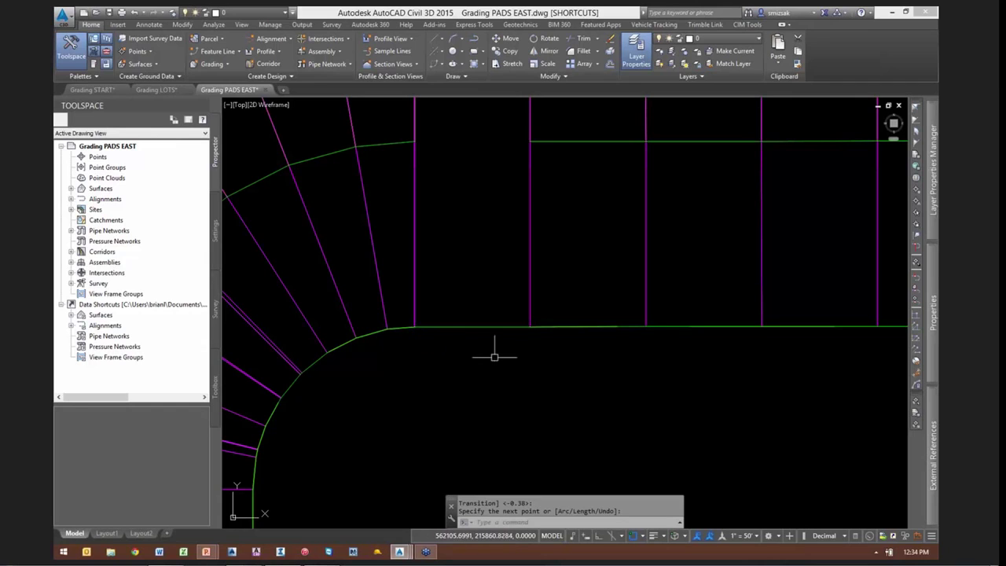
Join the north ROW feature line with the gap segment and the northwest corner return
left_click(549, 326)
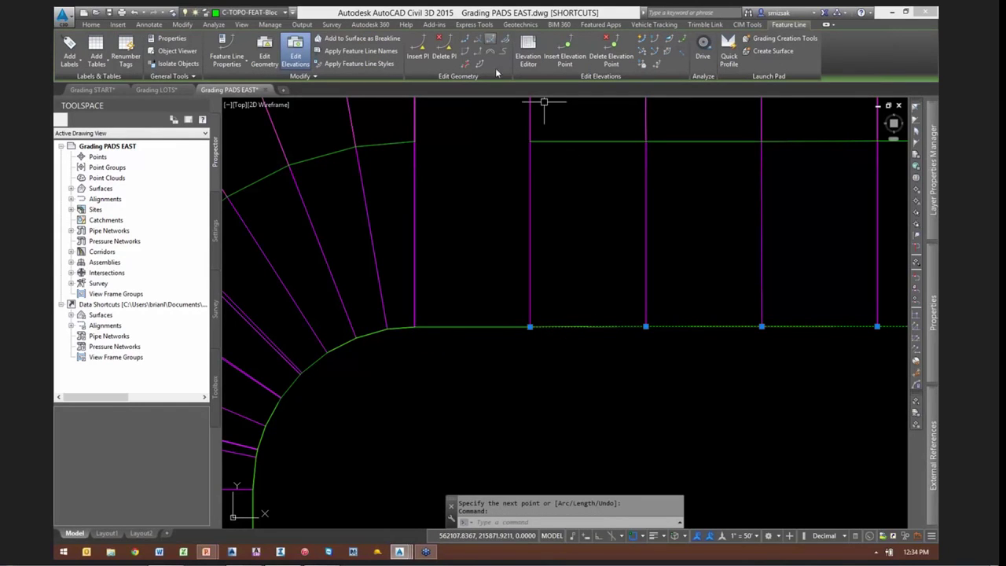
left_click(491, 39)
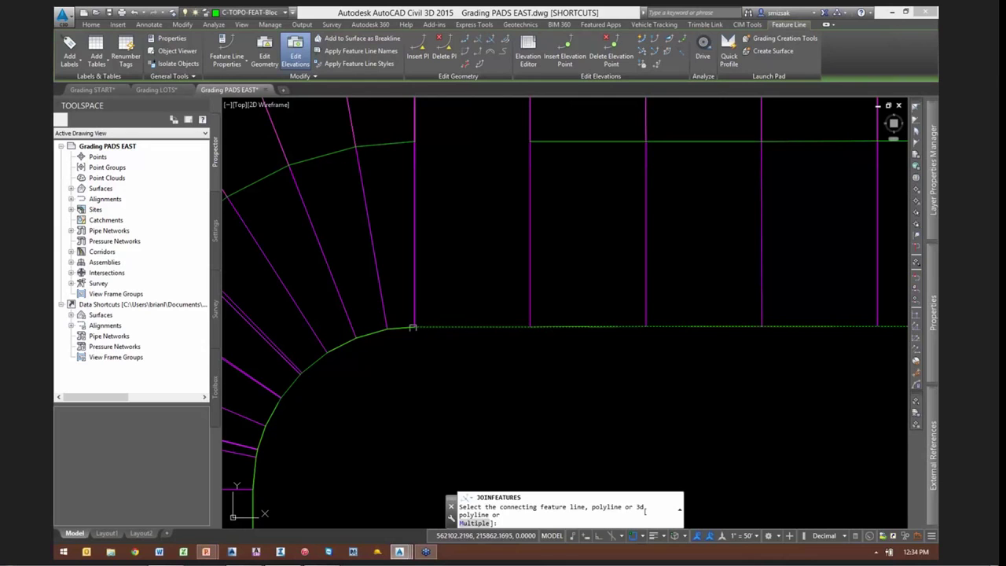
key("Return")
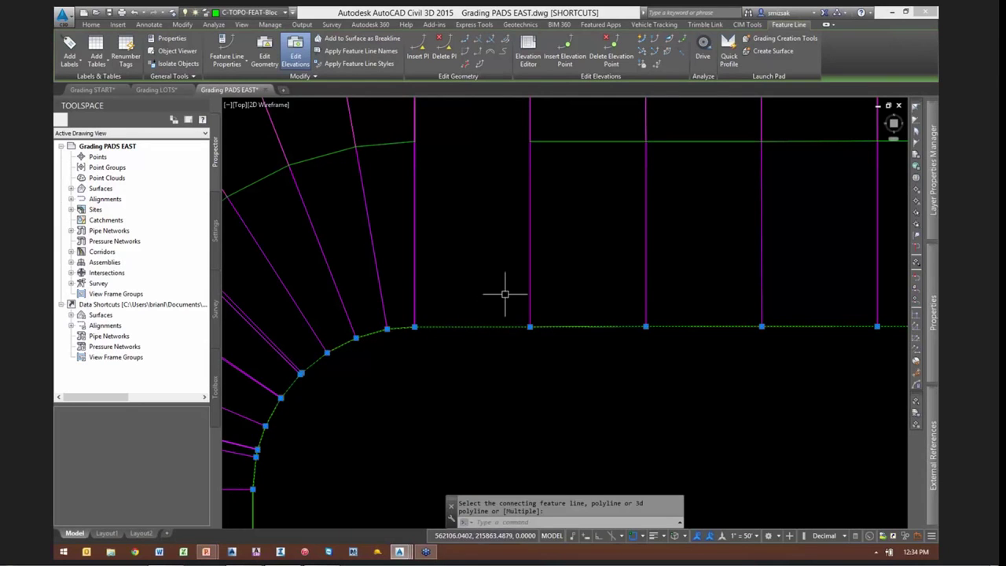
scroll(506, 294, "down", 8)
Join the west road's ROW feature lines to the perimeter from the northwest corner down past the lot with the 956.00 pad
key("Return")
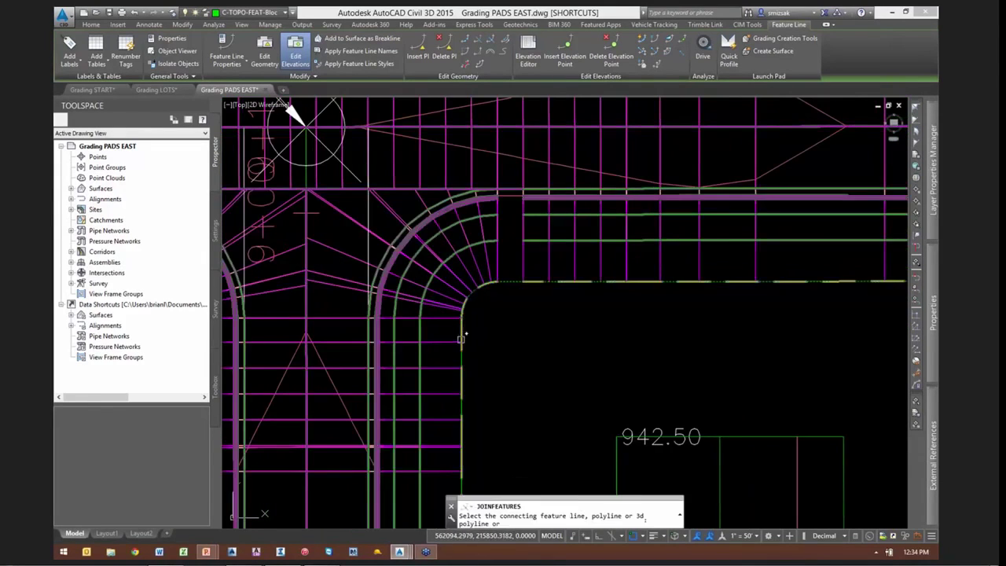
scroll(474, 348, "up", 3)
scroll(504, 312, "down", 8)
middle_click_drag(502, 362, 483, 153)
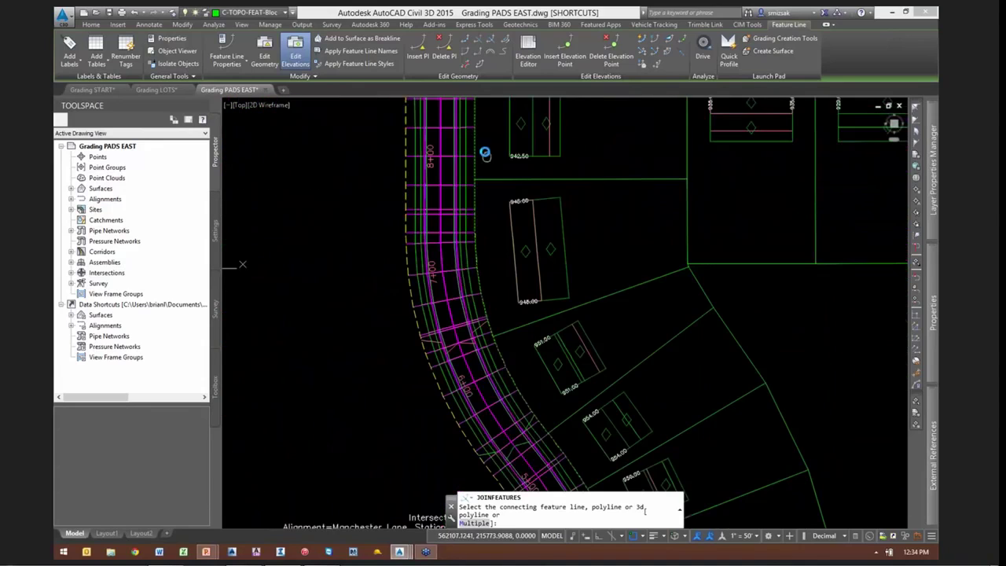
middle_click_drag(534, 385, 430, 192)
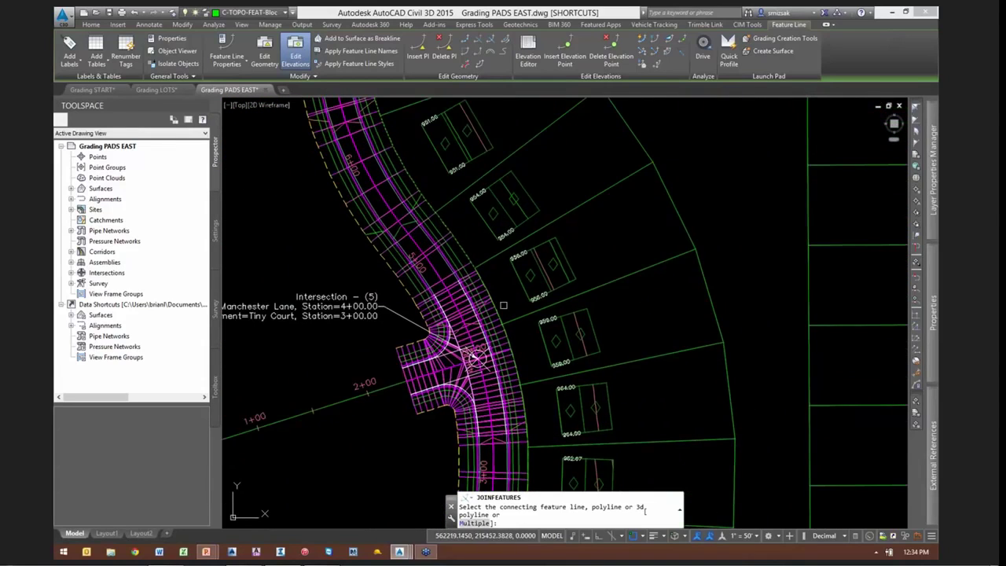
scroll(472, 265, "up", 5)
left_click(469, 265)
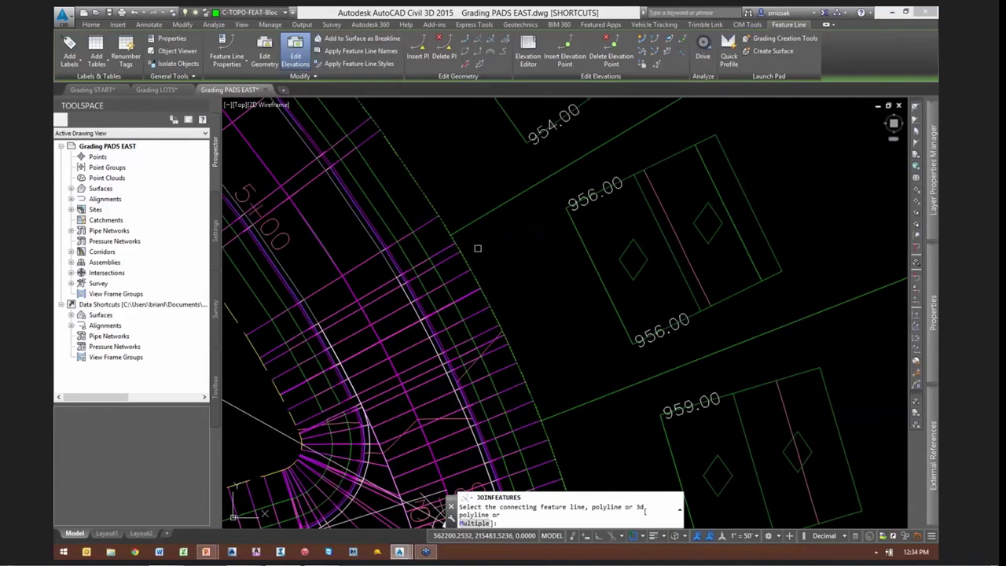
scroll(477, 249, "down", 3)
scroll(486, 297, "up", 5)
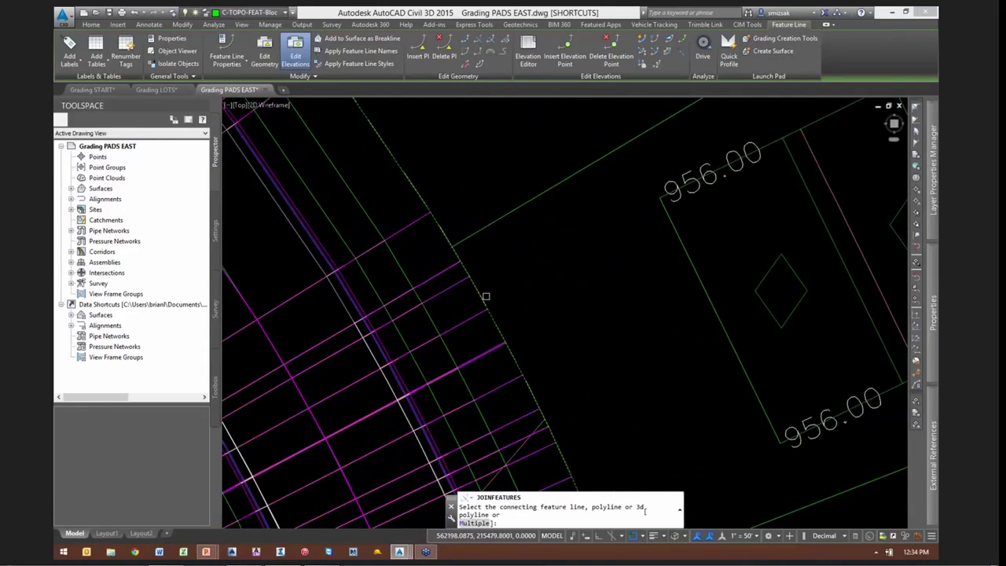
Join the ROW feature line beside the 955.00 pad, just north of Intersection - (6), to the west perimeter line
scroll(486, 296, "down", 8)
middle_click_drag(512, 404, 491, 161)
scroll(489, 426, "up", 9)
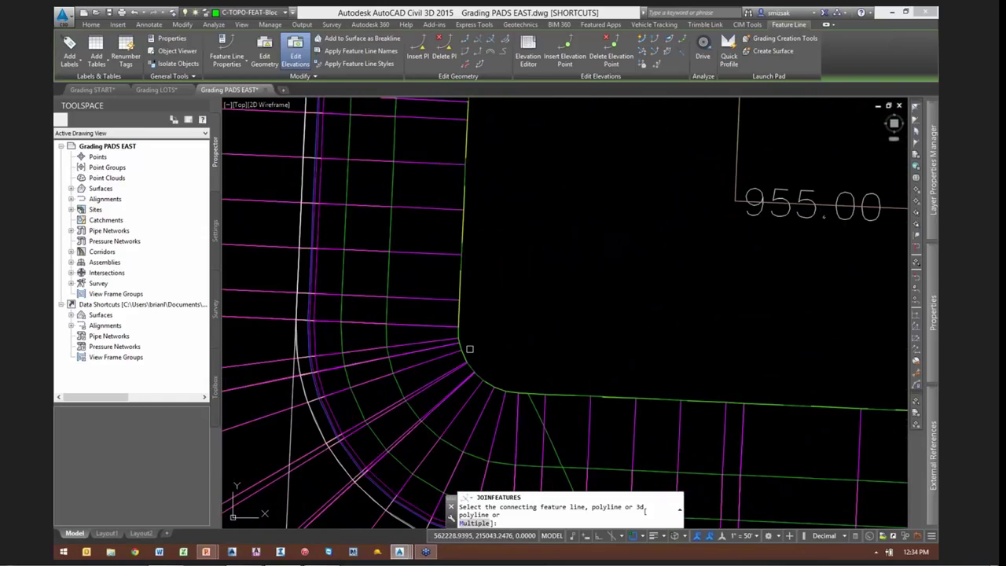
scroll(459, 334, "up", 3)
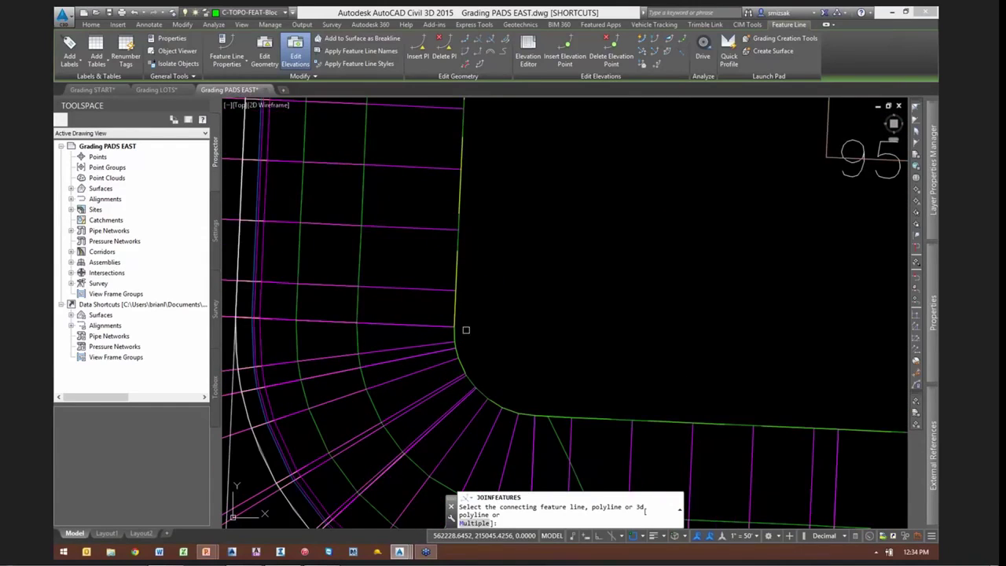
left_click(450, 338)
left_click(570, 305)
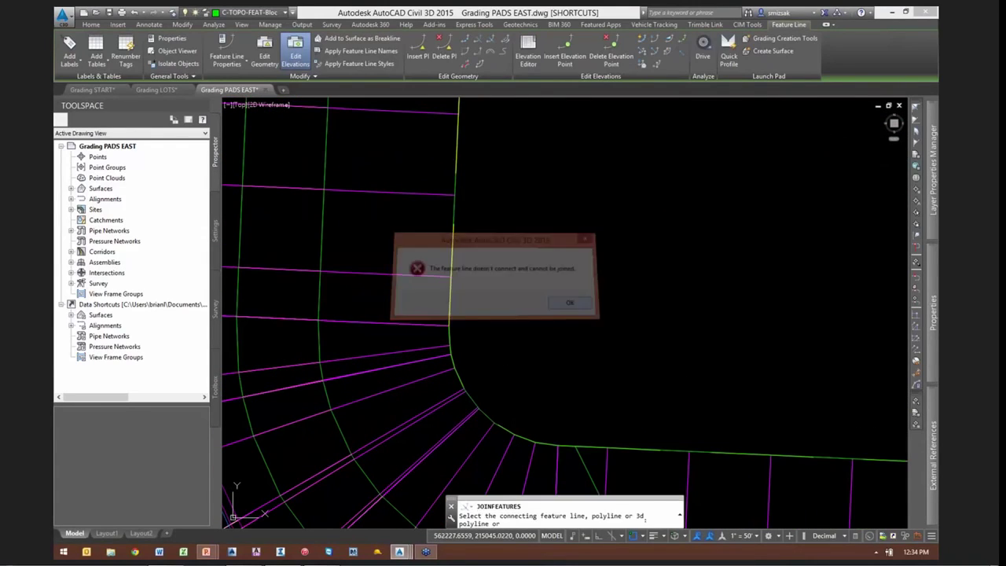
scroll(550, 330, "up", 4)
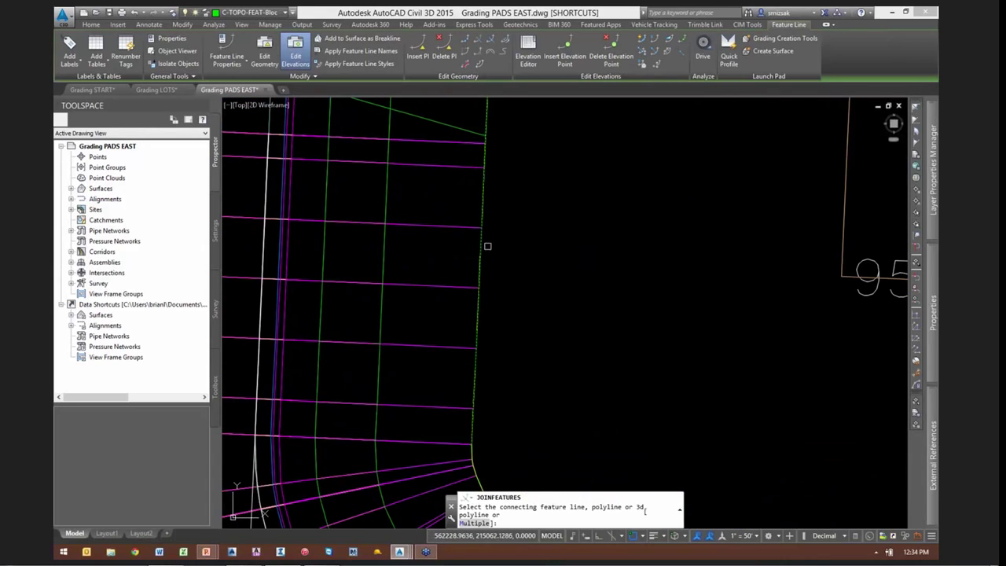
key("Escape")
middle_click_drag(494, 433, 461, 371)
key("Escape")
Join the west perimeter line with the Intersection - (6) corner return and the south road's feature line
scroll(449, 308, "up", 1)
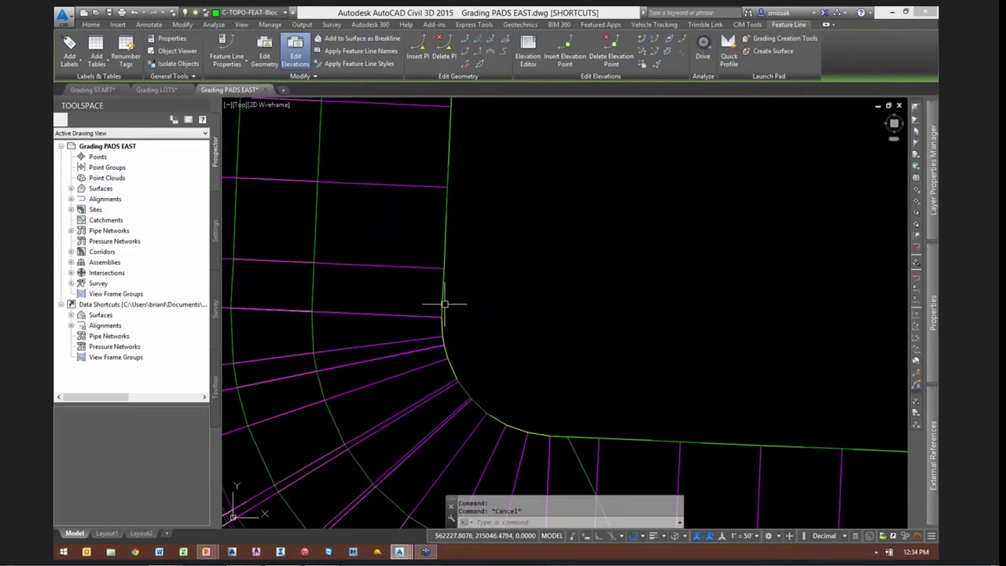
left_click(440, 317)
scroll(441, 320, "up", 3)
left_click(445, 337)
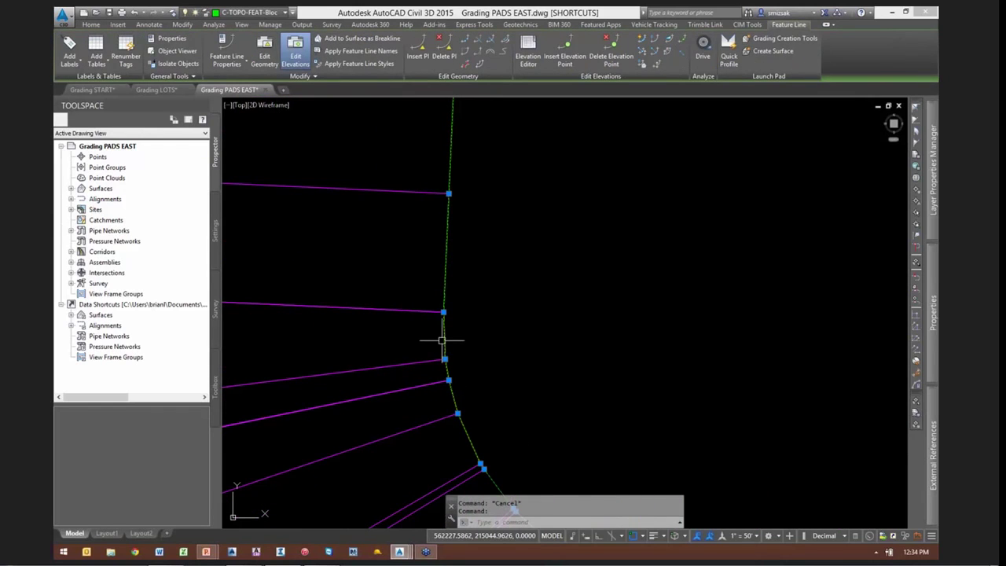
scroll(439, 319, "up", 1)
scroll(448, 304, "down", 2)
key("Escape")
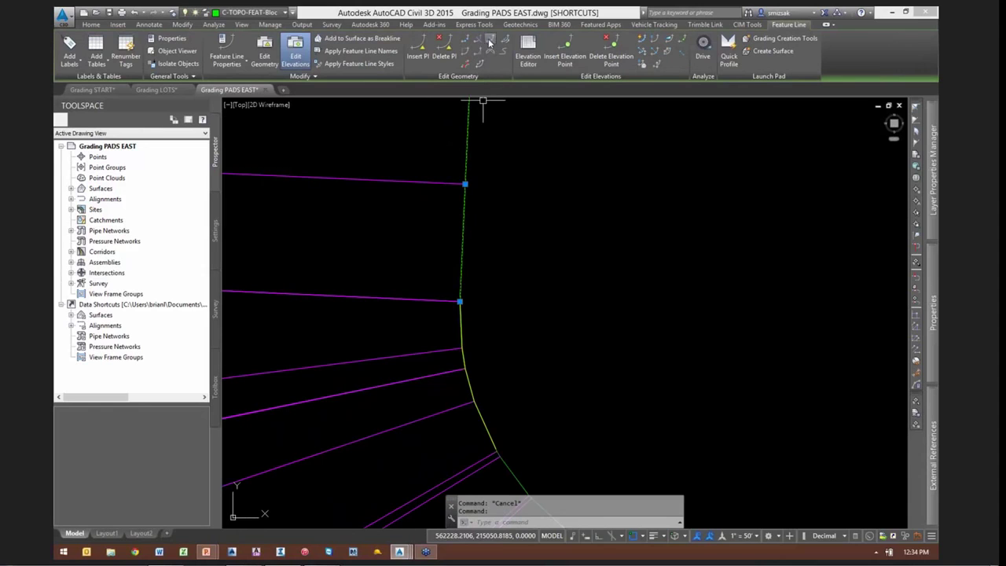
left_click(489, 41)
scroll(489, 254, "down", 3)
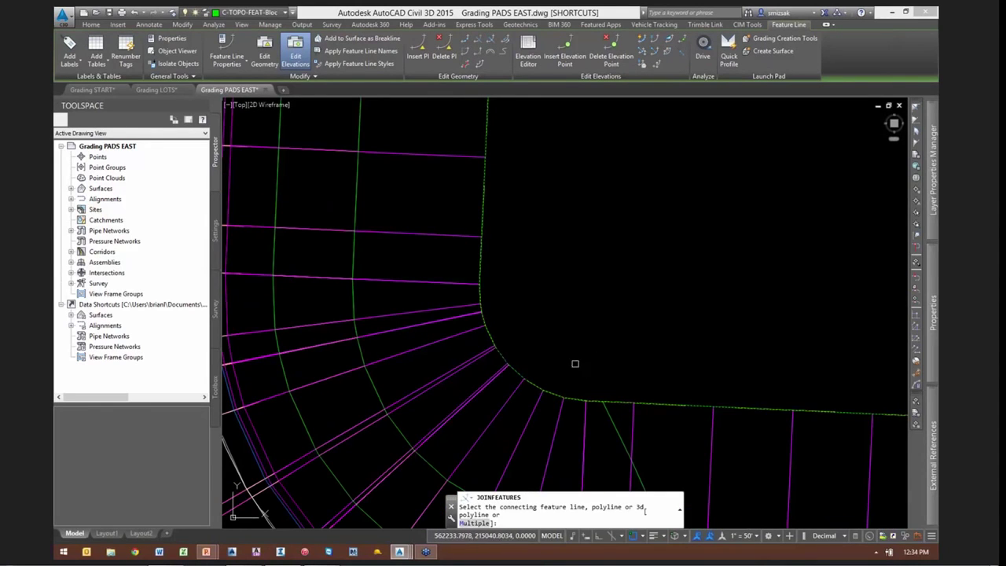
Examine how the south perimeter line meets the ROW curve at the south road's east end by selecting each feature line
scroll(565, 377, "down", 7)
middle_click_drag(757, 411, 75, 392)
scroll(632, 398, "up", 5)
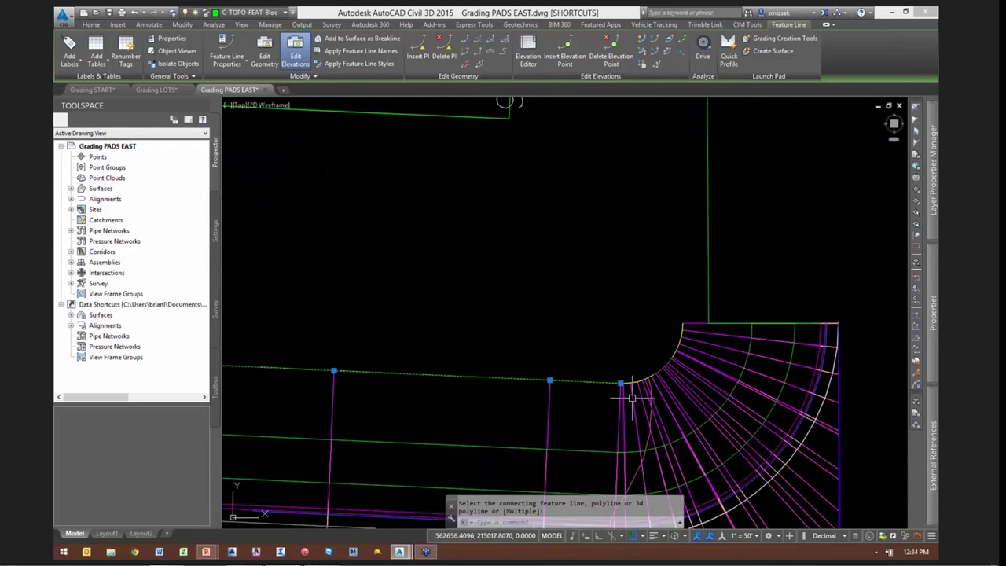
scroll(645, 385, "up", 6)
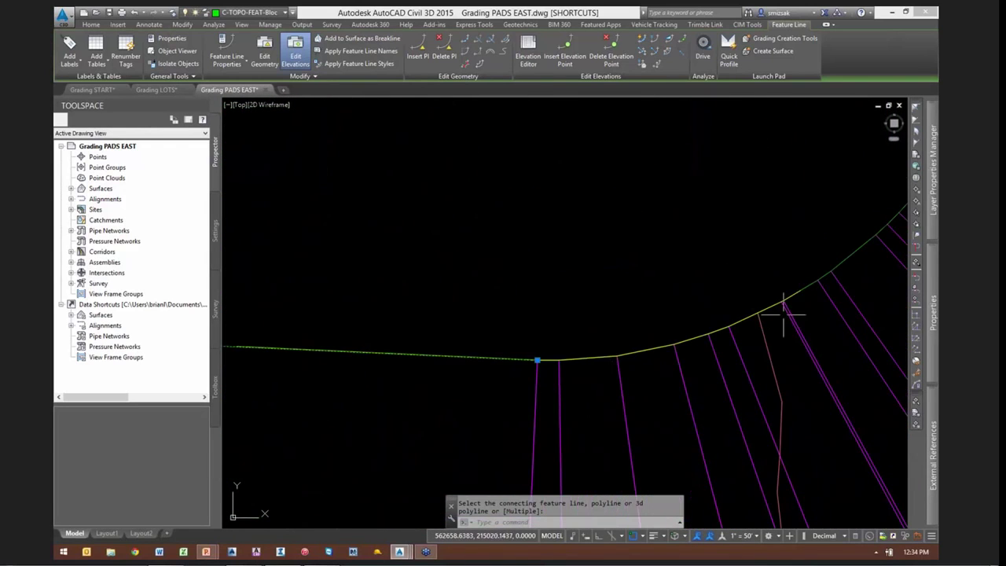
key("Escape")
left_click(590, 360)
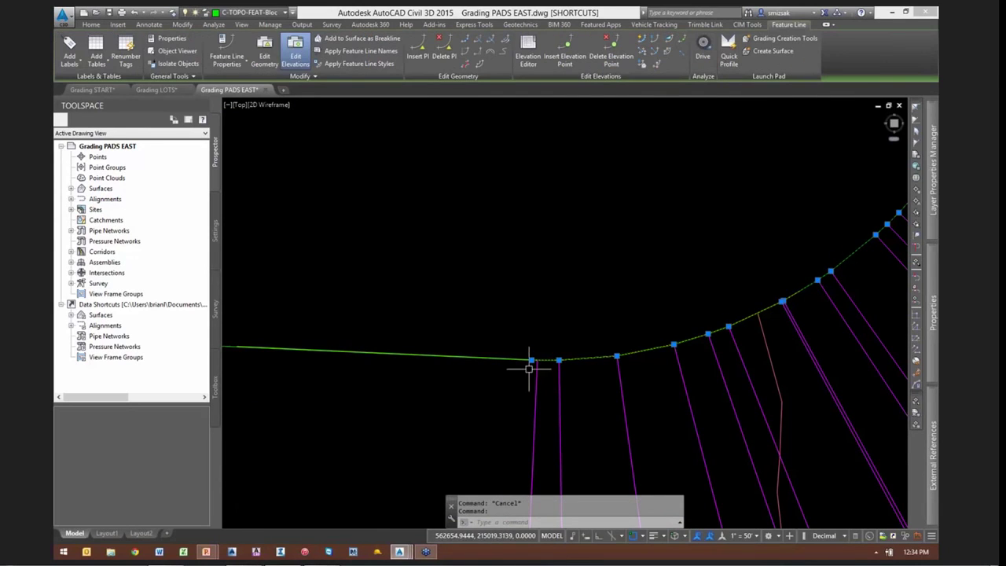
scroll(534, 364, "up", 2)
scroll(542, 341, "up", 2)
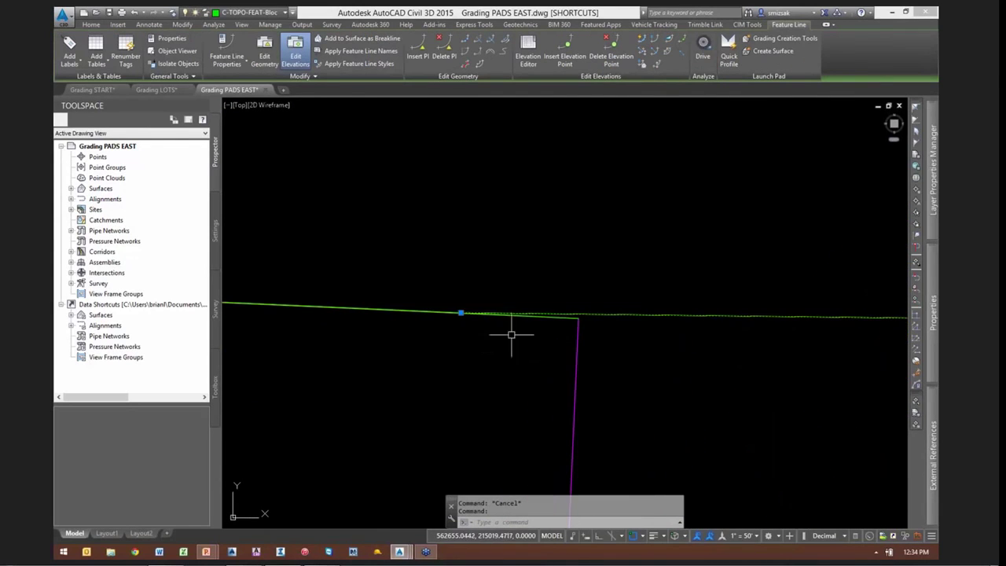
key("Escape")
left_click(426, 311)
key("Escape")
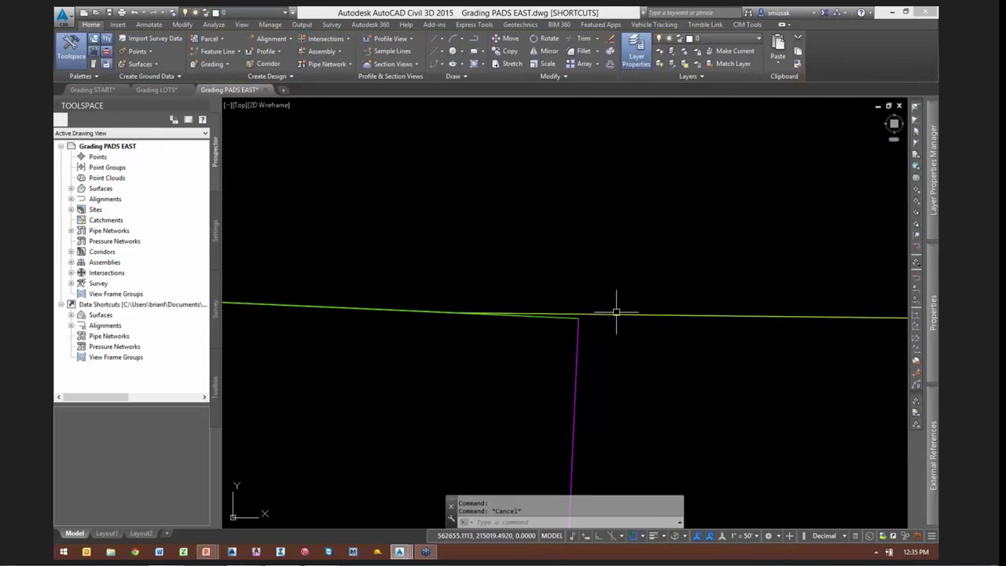
left_click(615, 314)
key("Escape")
Stretch the end vertex of the south perimeter line onto the endpoint of the east end curve
left_click(565, 318)
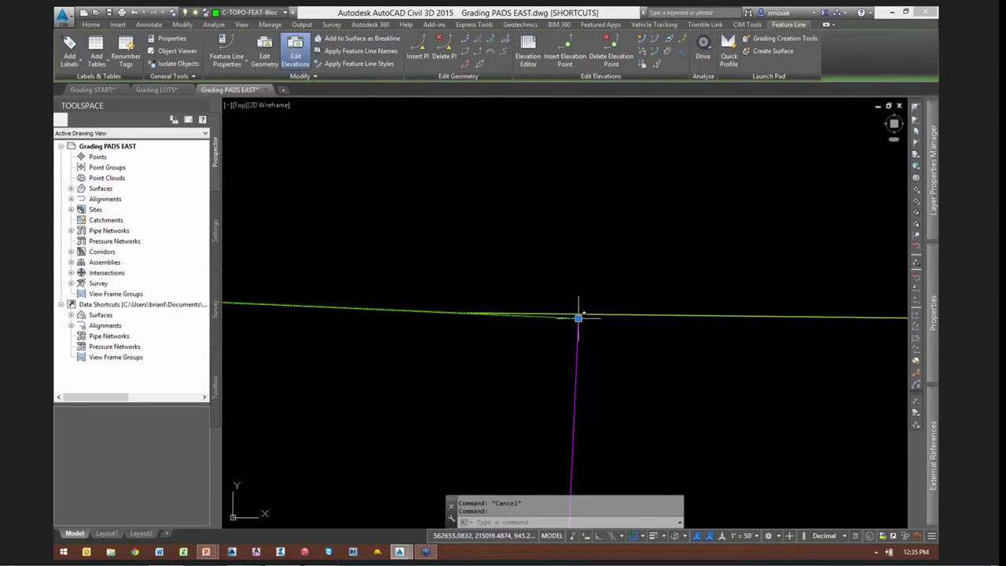
left_click(578, 318)
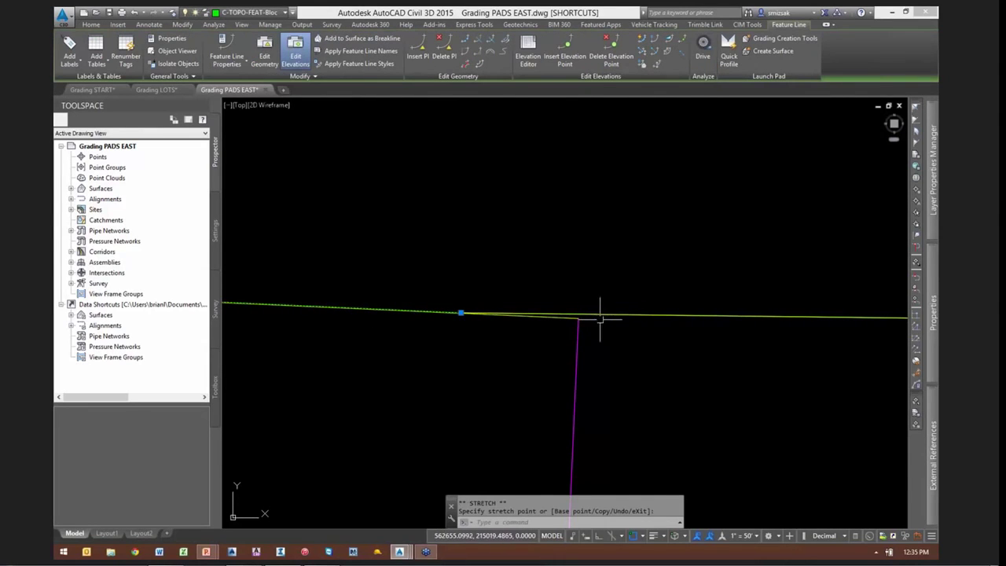
key("Escape")
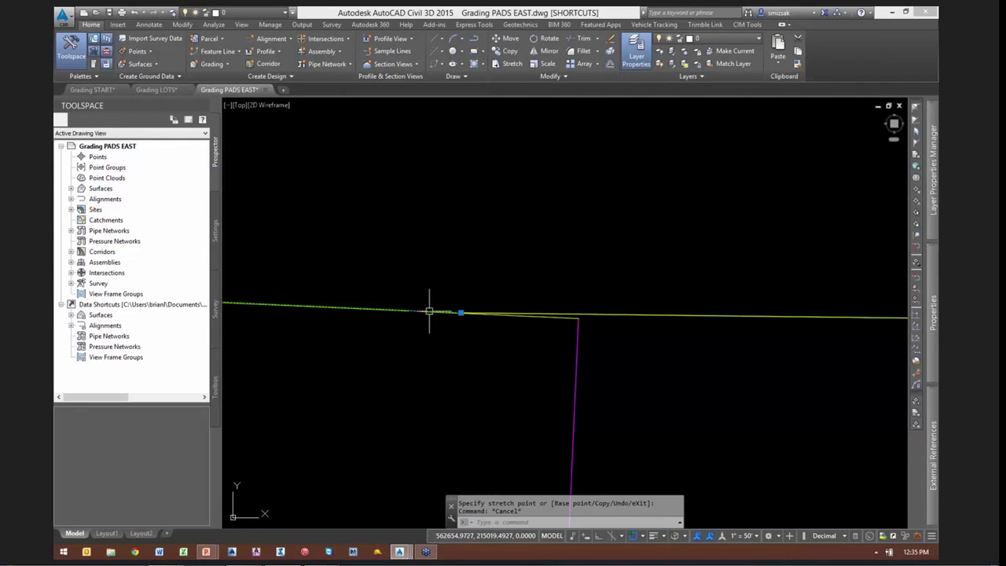
Join the south perimeter line to the east end curve and check the joined perimeter around the whole block
left_click(429, 311)
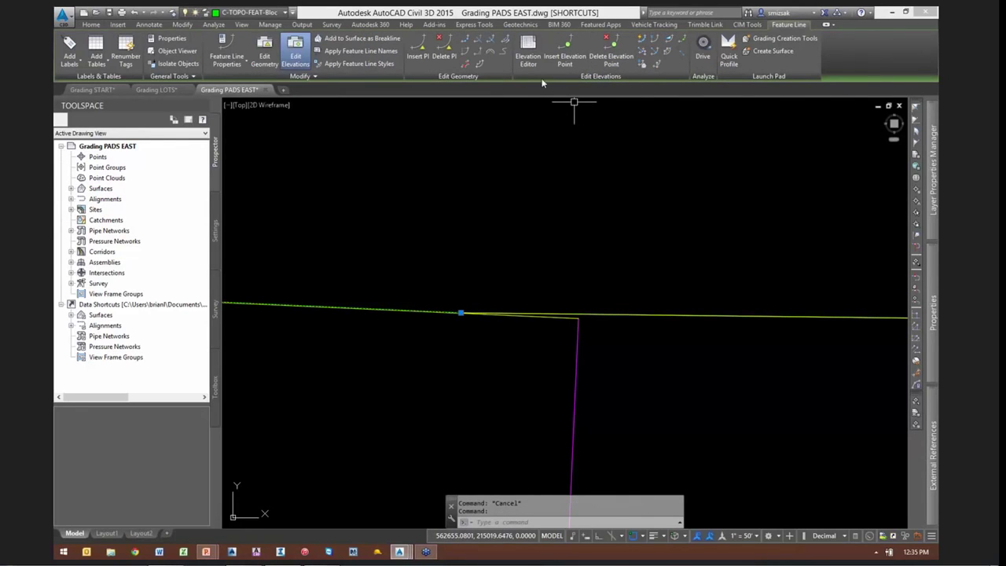
left_click(492, 44)
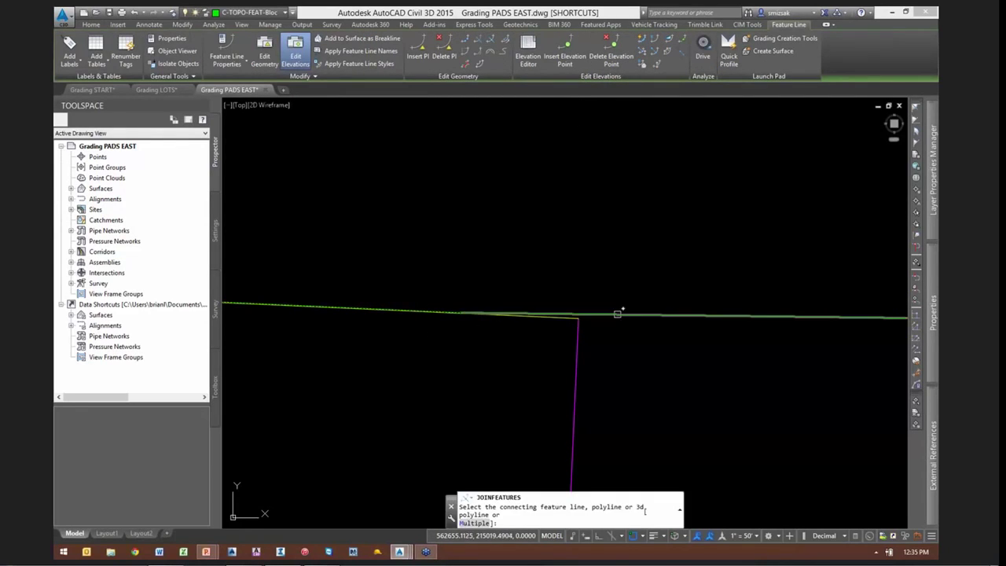
left_click(651, 315)
scroll(641, 344, "down", 12)
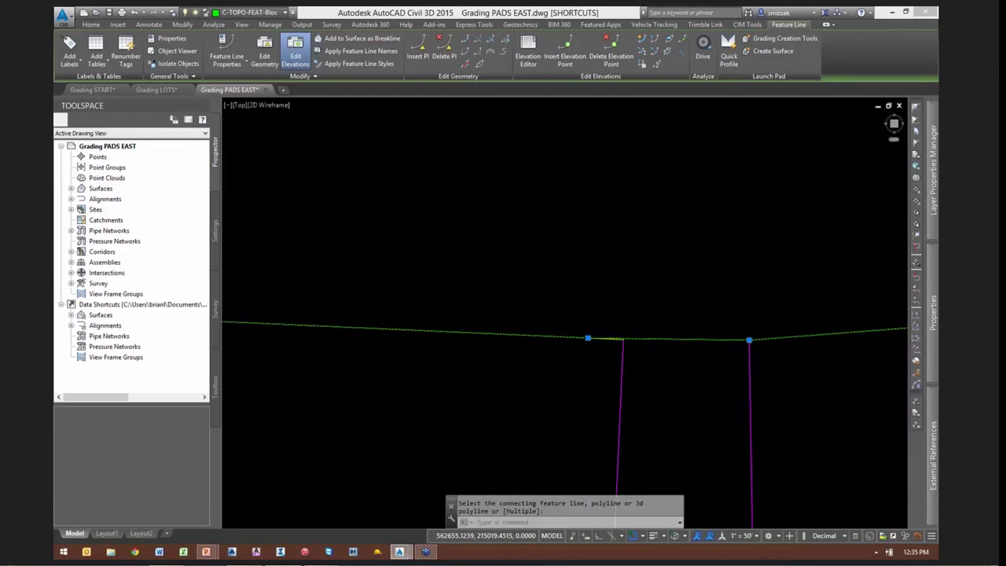
scroll(666, 395, "down", 6)
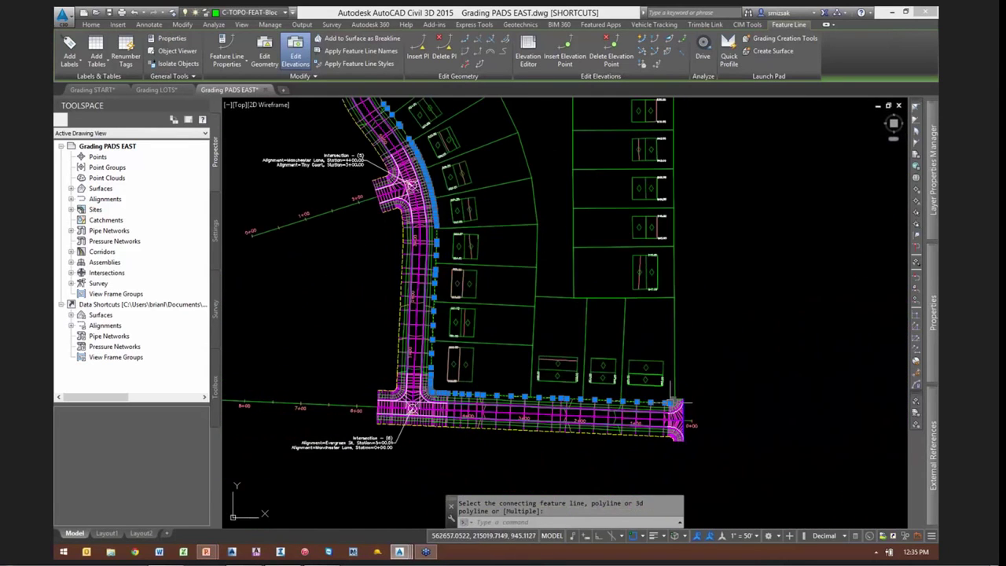
scroll(534, 323, "down", 3)
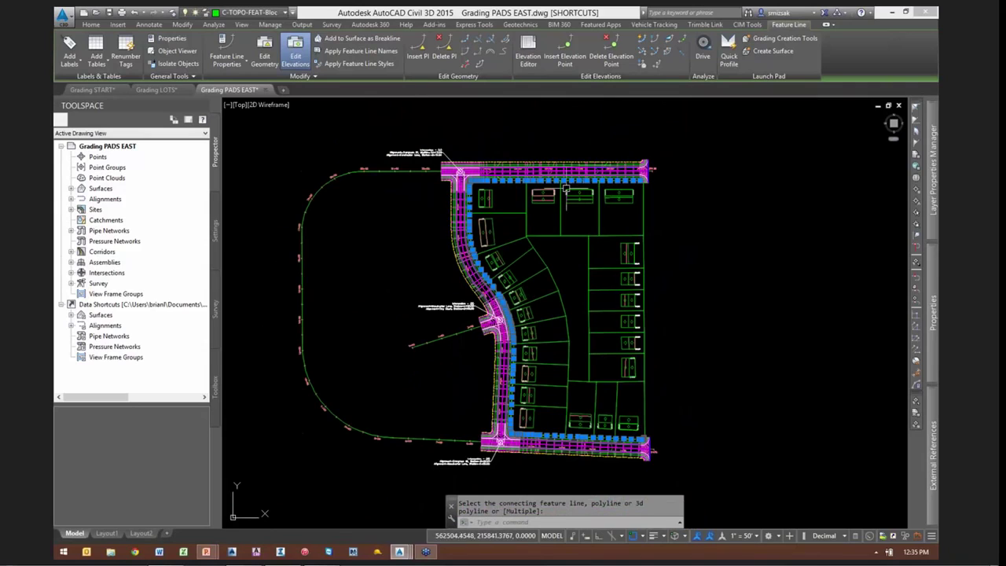
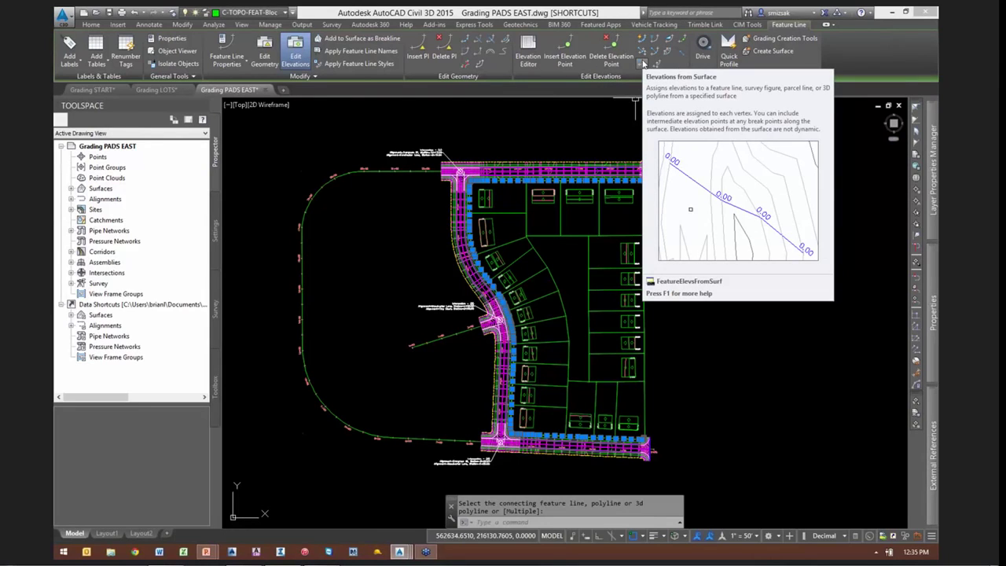
scroll(481, 202, "up", 8)
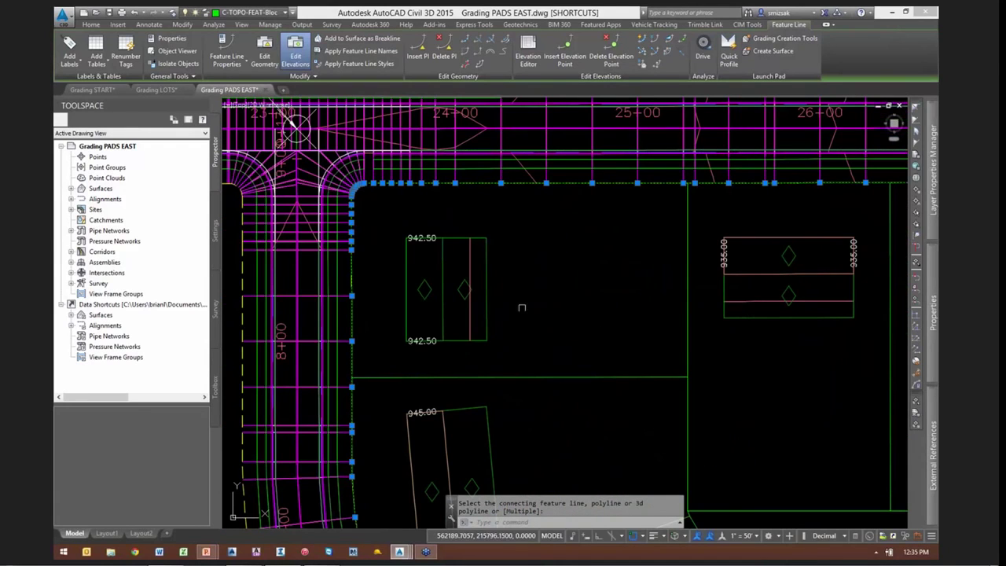
Open the Grading Creation Tools and set the grading group to BLOCK 1.0 in site Block 1
key("Escape")
key("Escape")
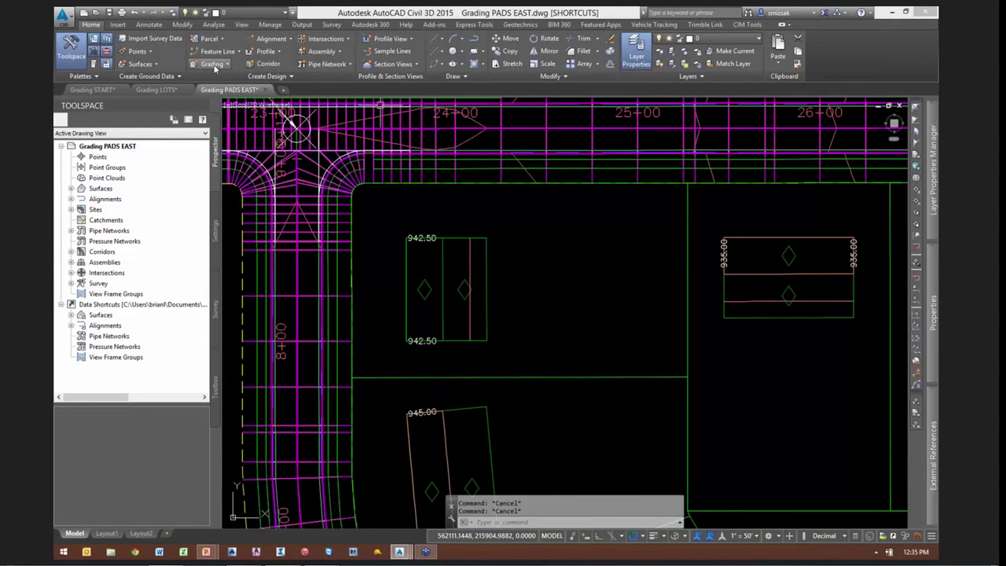
left_click(215, 68)
left_click(246, 81)
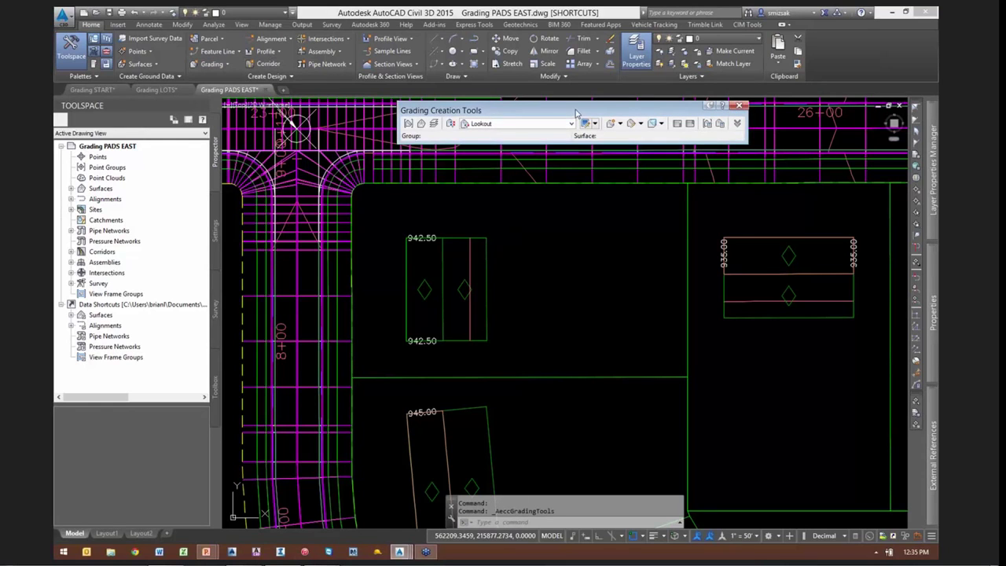
left_click_drag(576, 114, 601, 117)
left_click(636, 123)
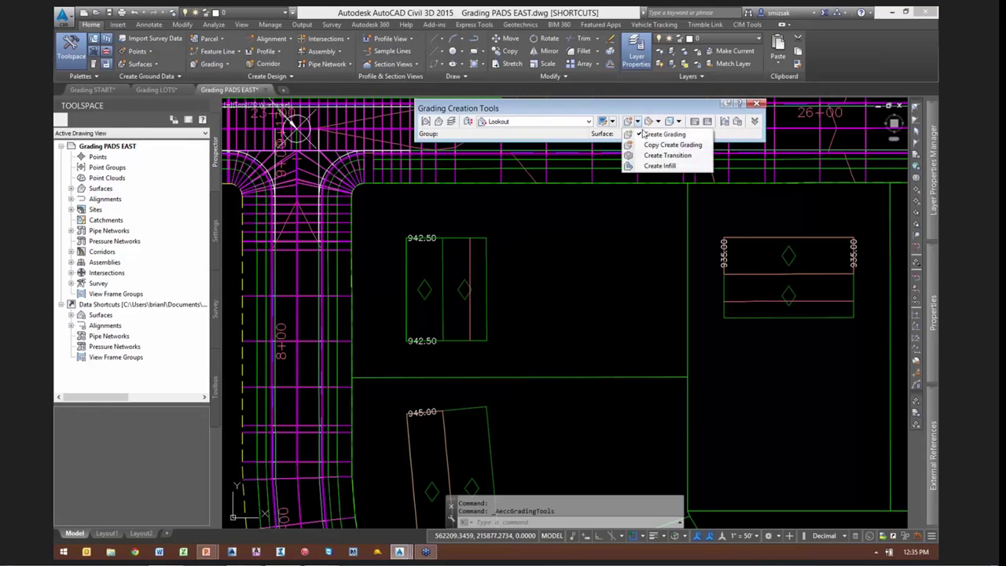
left_click(660, 166)
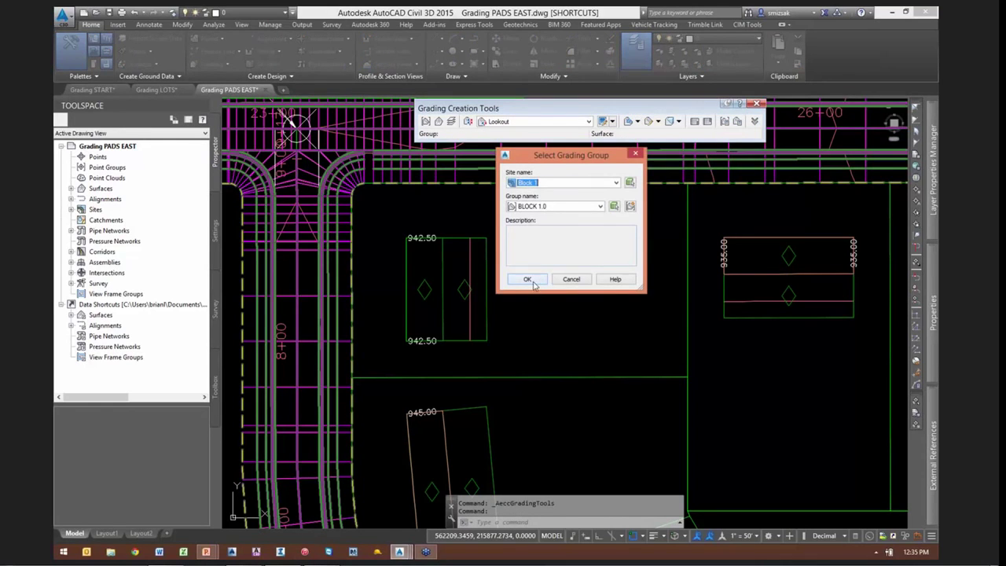
left_click(527, 280)
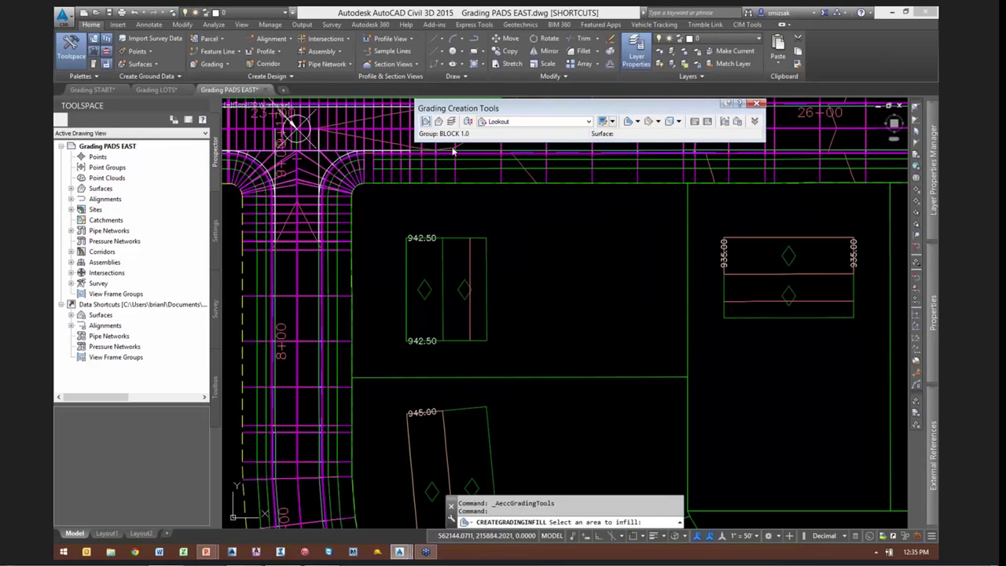
left_click(426, 121)
left_click(558, 184)
left_click(559, 172)
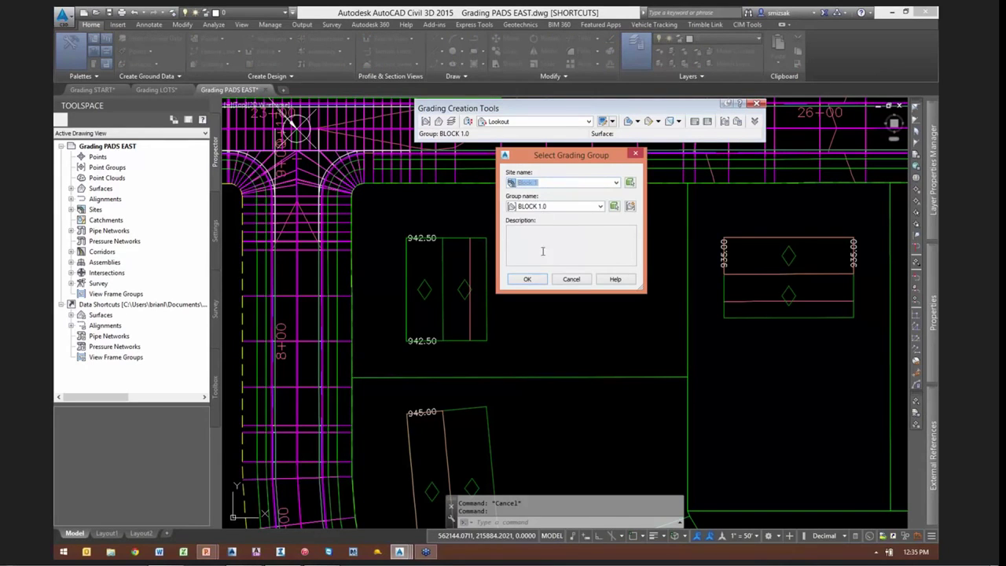
left_click(527, 280)
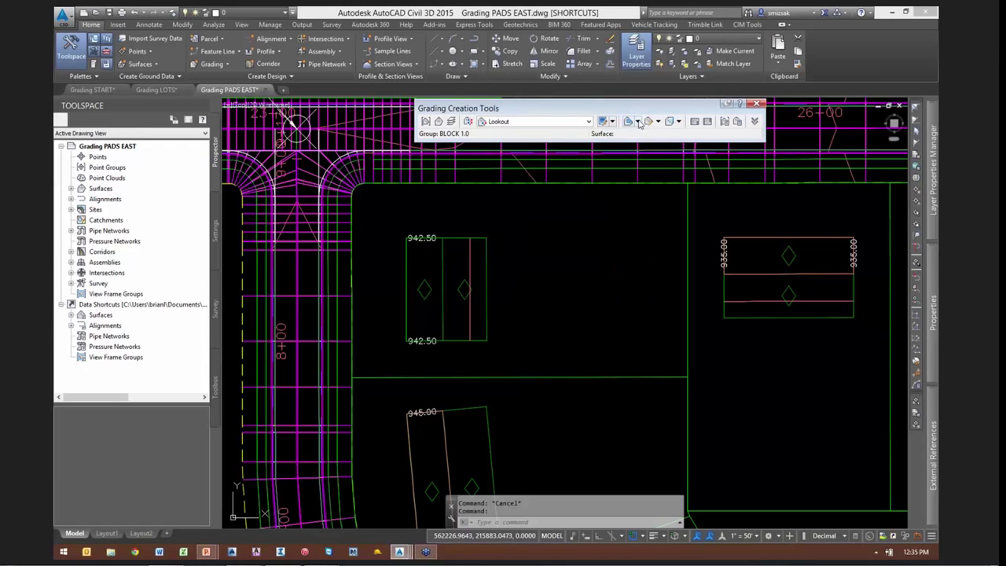
Create grading infills in the open areas around the 942.50 and 945.00 pads in the block's two northwest lots
left_click(639, 123)
left_click(663, 143)
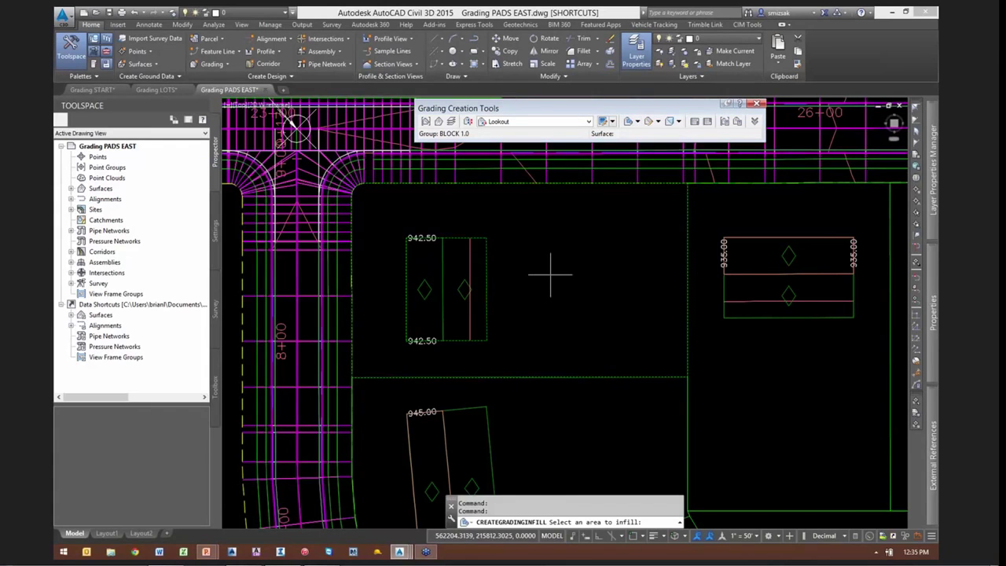
scroll(550, 275, "down", 5)
scroll(528, 275, "up", 7)
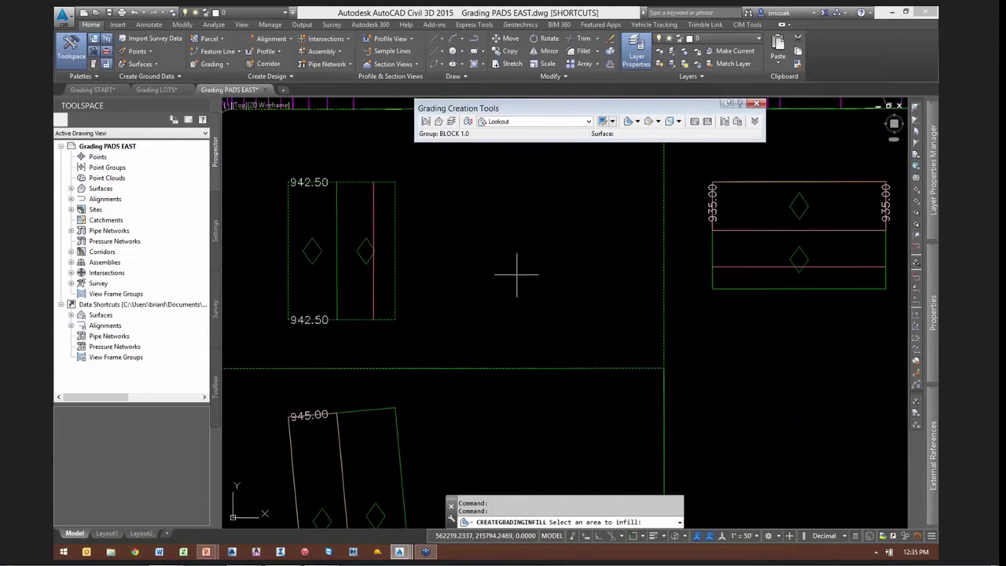
scroll(516, 275, "down", 3)
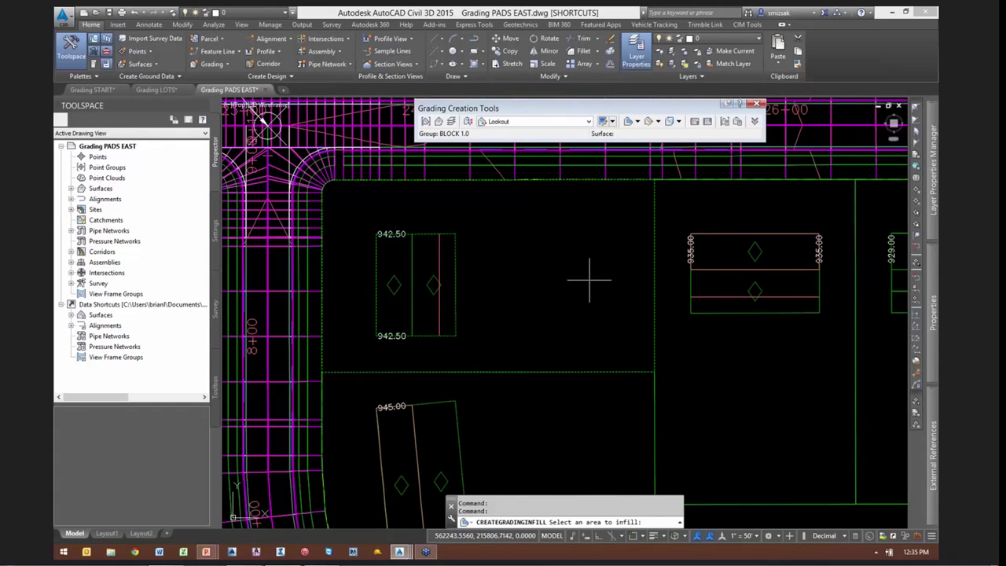
scroll(581, 278, "down", 3)
scroll(582, 296, "up", 3)
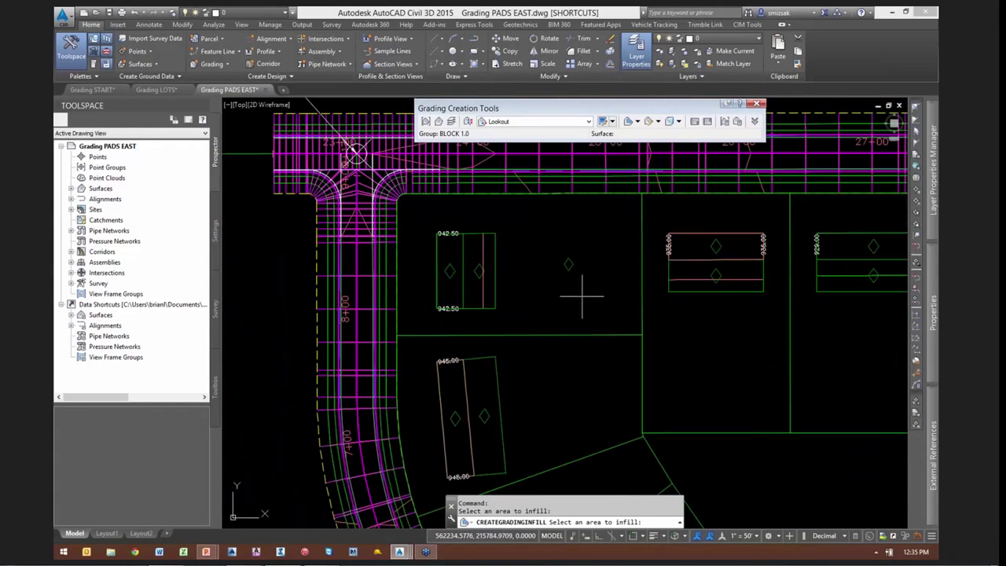
left_click(548, 383)
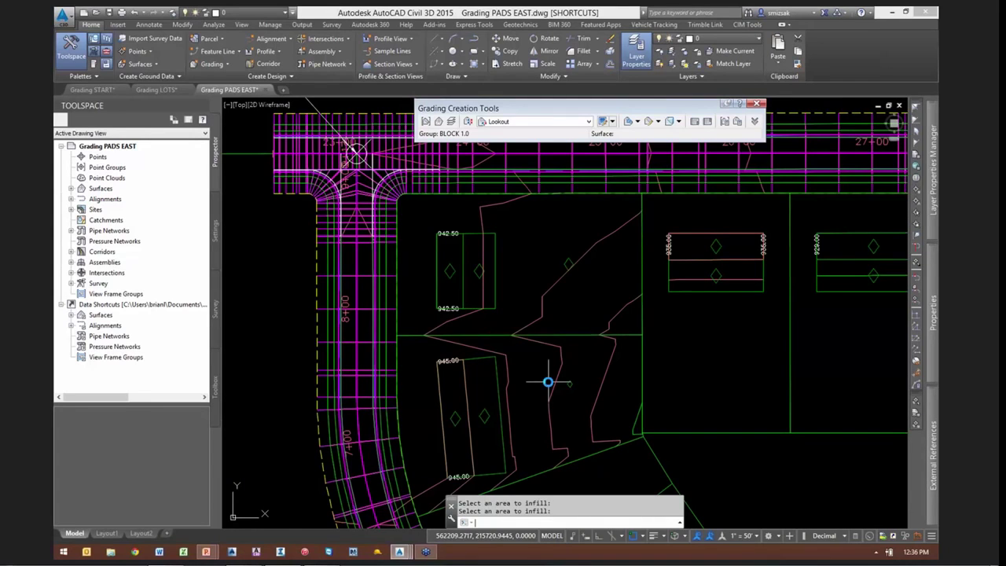
key("Return")
Create a grading infill in the wedge-shaped lot directly south of the 945.00 pad lot
scroll(566, 343, "down", 3)
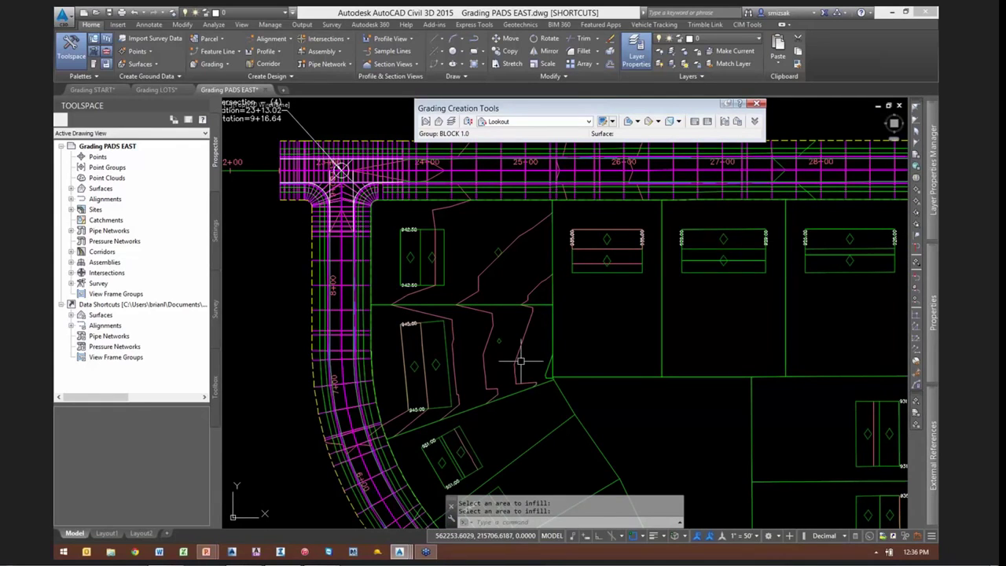
middle_click_drag(520, 360, 535, 276)
key("Return")
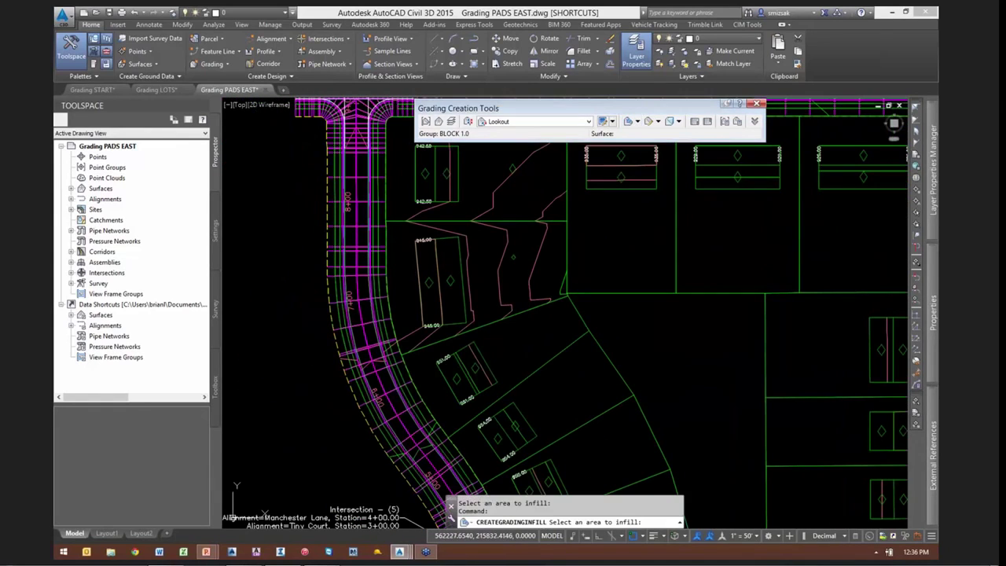
left_click(522, 344)
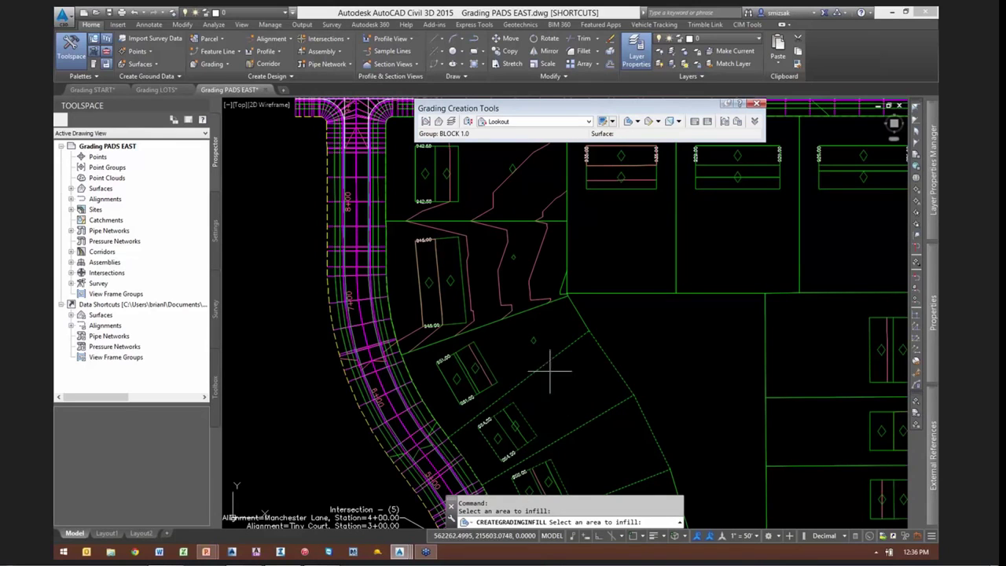
left_click(536, 343)
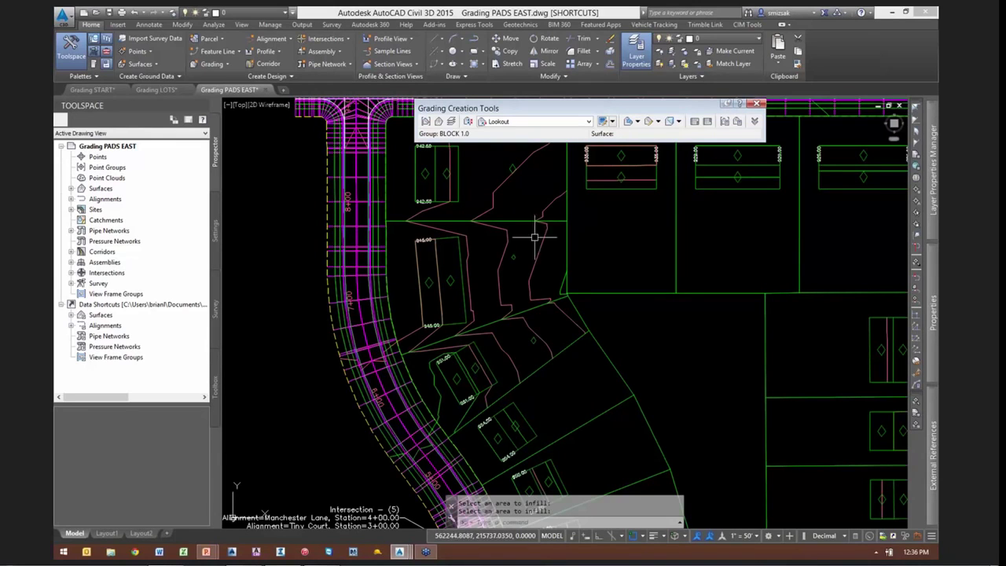
key("Escape")
Examine the graded surface in the Object Viewer, looking closely at the slopes and valleys along the shared lot lines
left_click(548, 198)
right_click(580, 213)
left_click(625, 359)
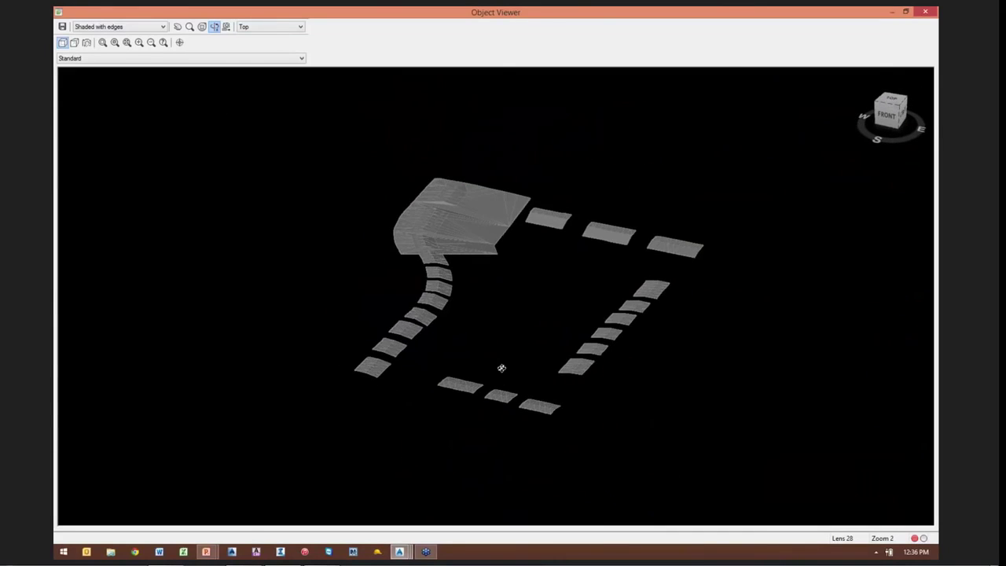
left_click_drag(502, 368, 386, 317)
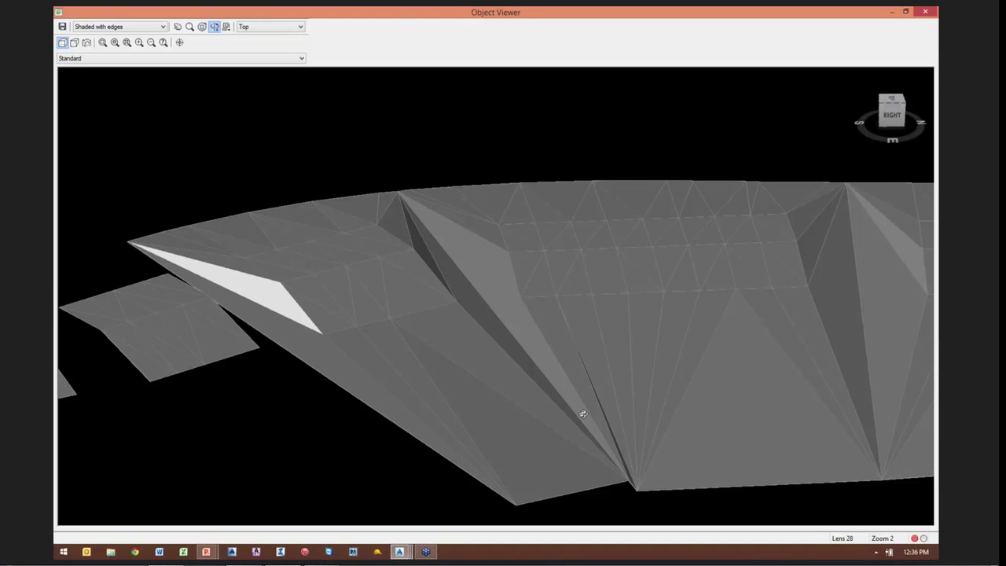
left_click_drag(605, 339, 469, 143)
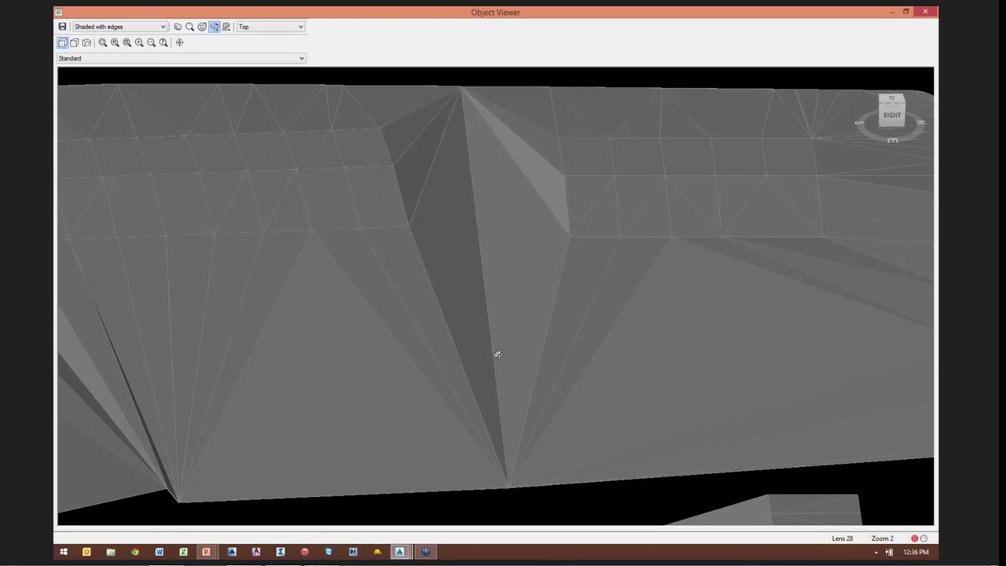
key("Escape")
Select the lot line feature line between the 942.50 and 945.00 pad lots for elevation editing
middle_click_drag(440, 228, 497, 286)
scroll(496, 287, "up", 3)
left_click(485, 278)
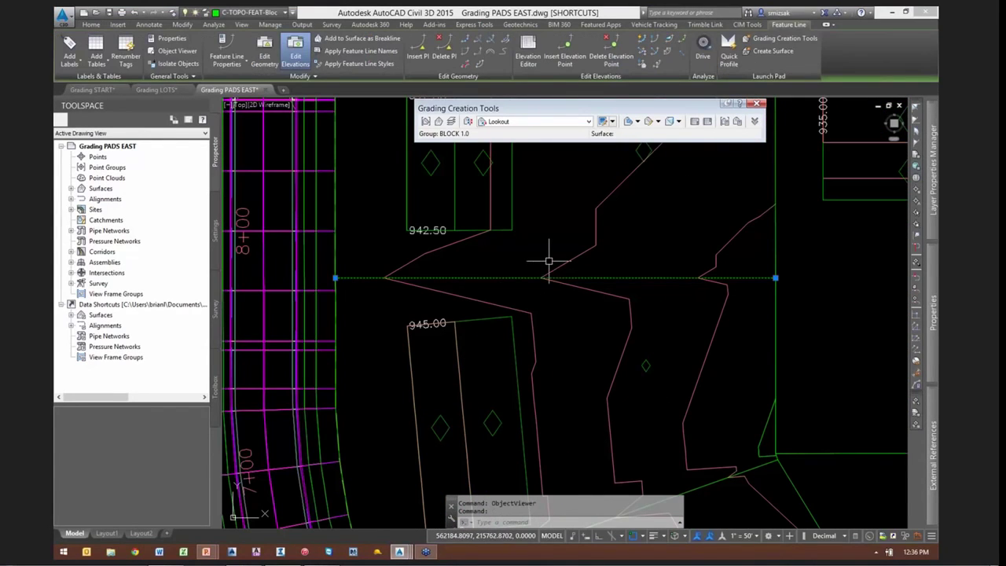
middle_click_drag(548, 260, 522, 308)
scroll(524, 305, "down", 2)
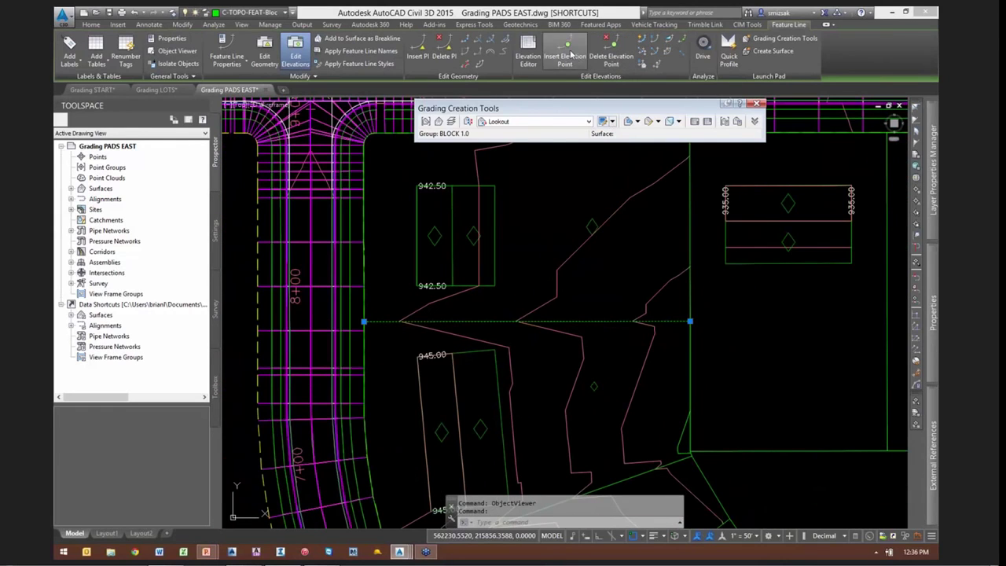
Insert three elevation points on the lot line between the 942.50 and 945.00 pads, accepting the interpolated elevations
left_click(564, 55)
scroll(424, 318, "up", 4)
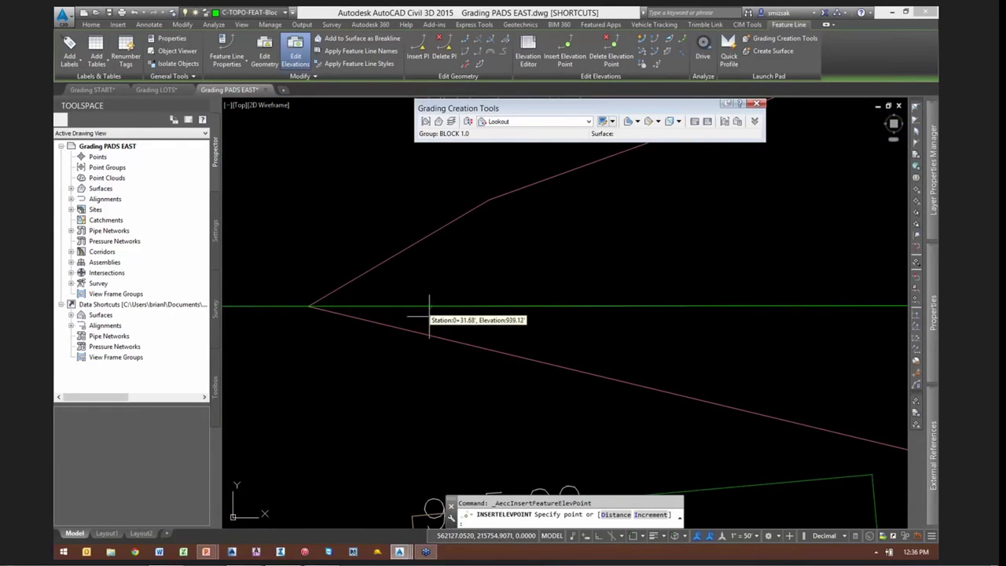
scroll(429, 319, "down", 2)
left_click(427, 314)
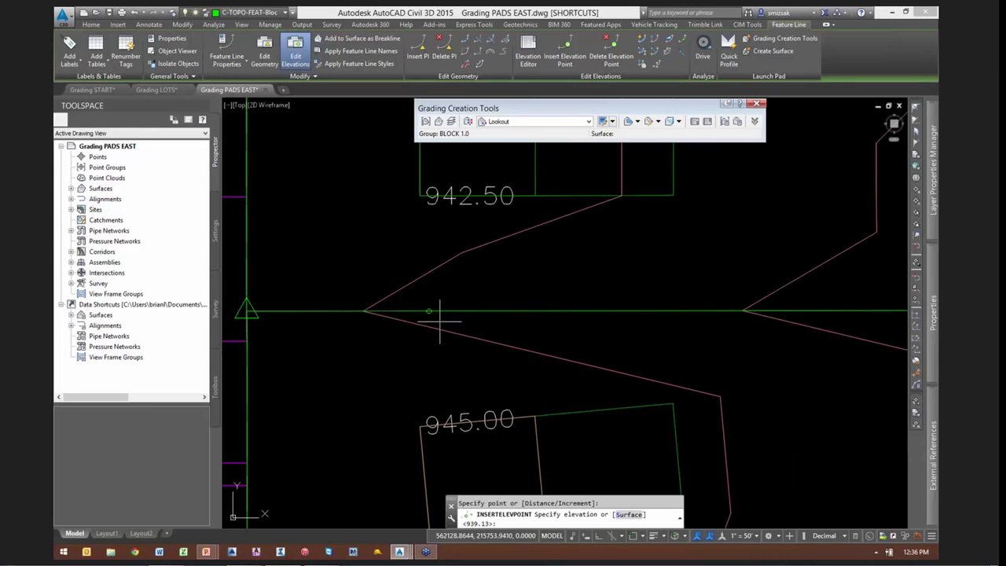
key("Return")
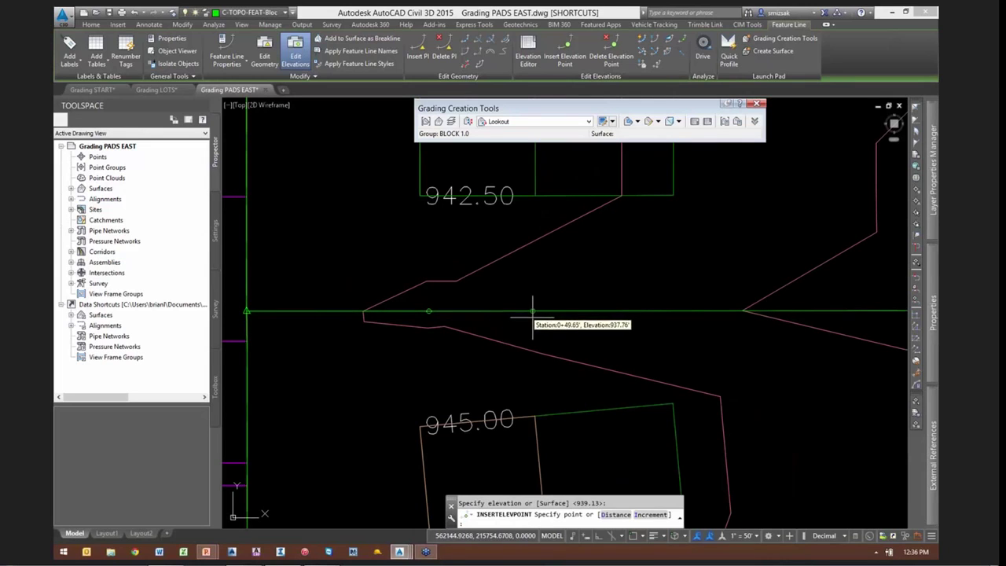
left_click(534, 315)
key("Return")
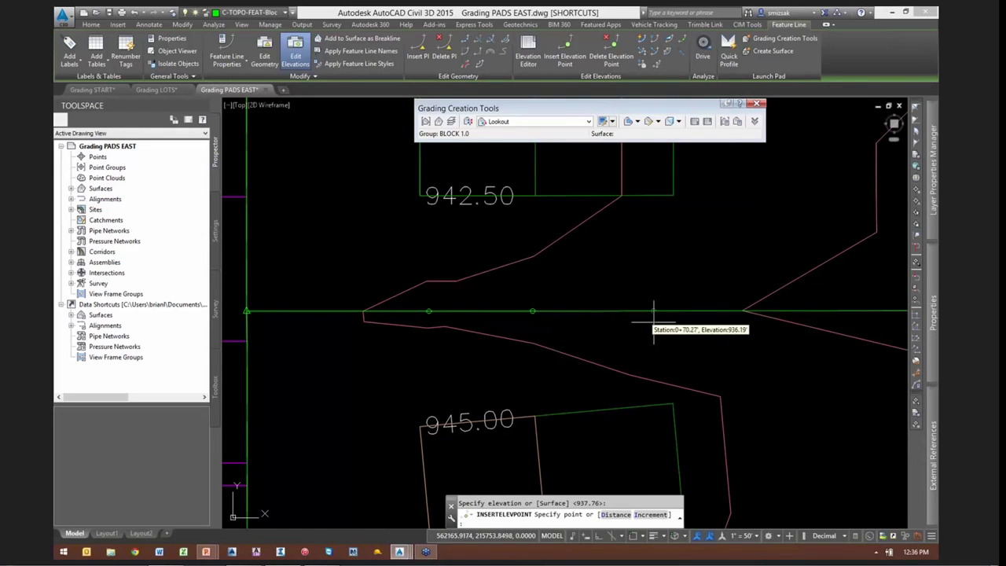
left_click(675, 311)
key("Return")
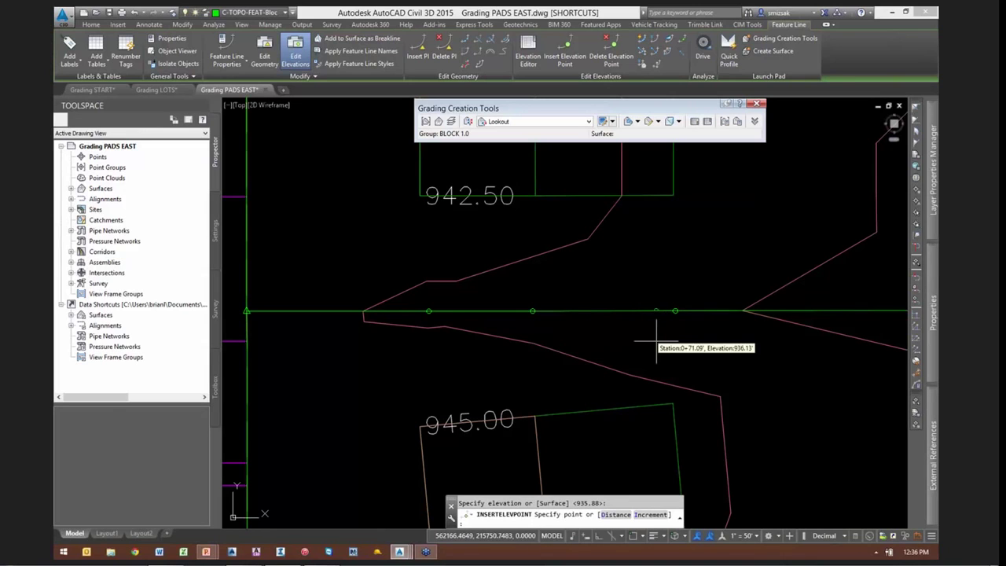
key("Return")
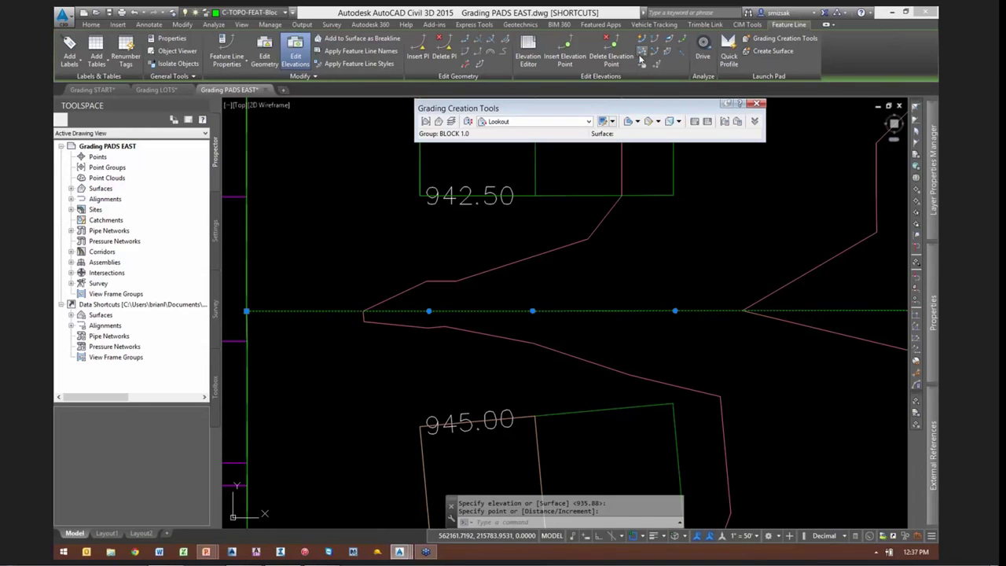
Use Quick Elevation Edit to set the lot line's first segment from the street to a -5% grade
left_click(642, 40)
left_click(358, 312)
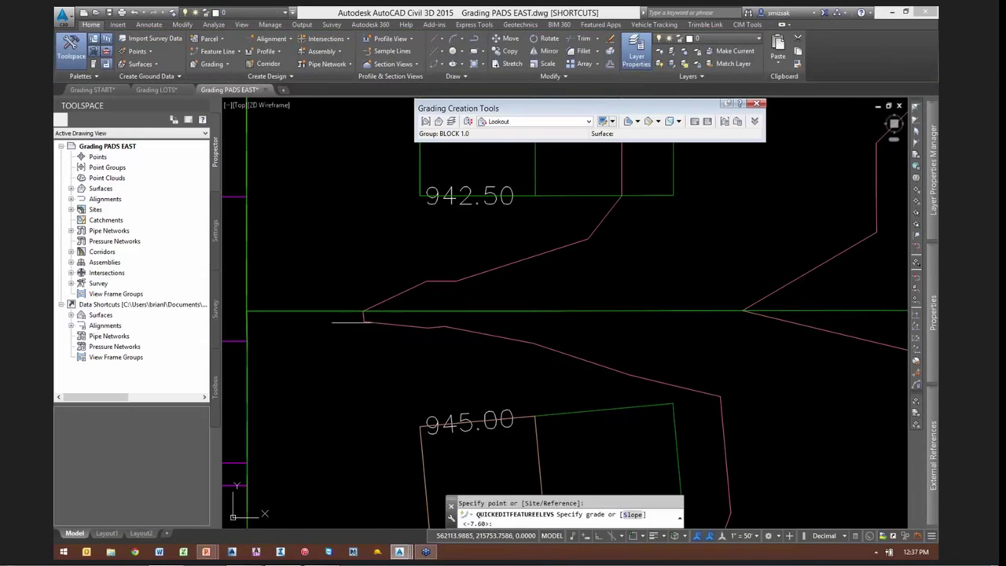
type("-5")
key("Return")
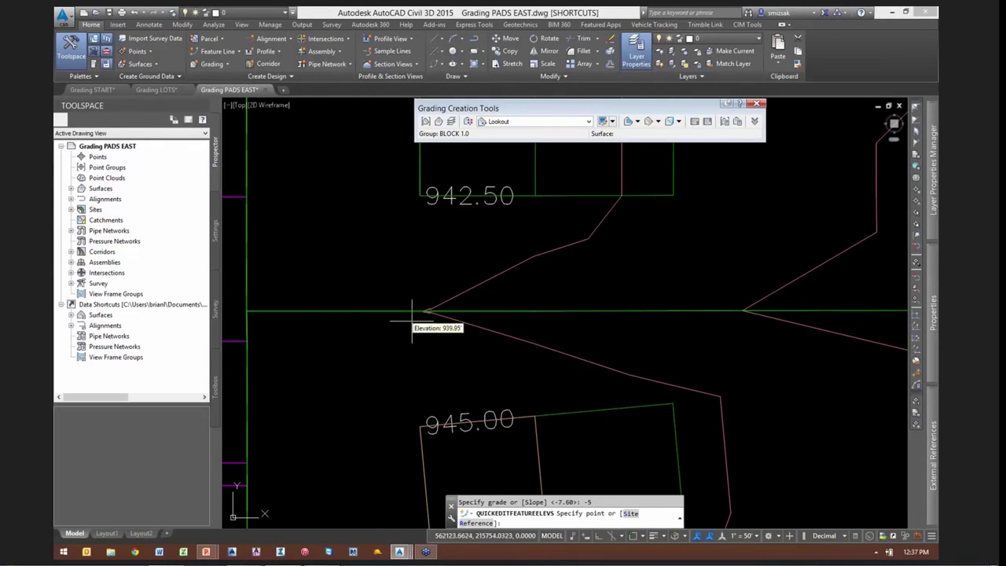
Set the lot line's second segment to a -2% grade and its third segment to -10%
left_click(487, 318)
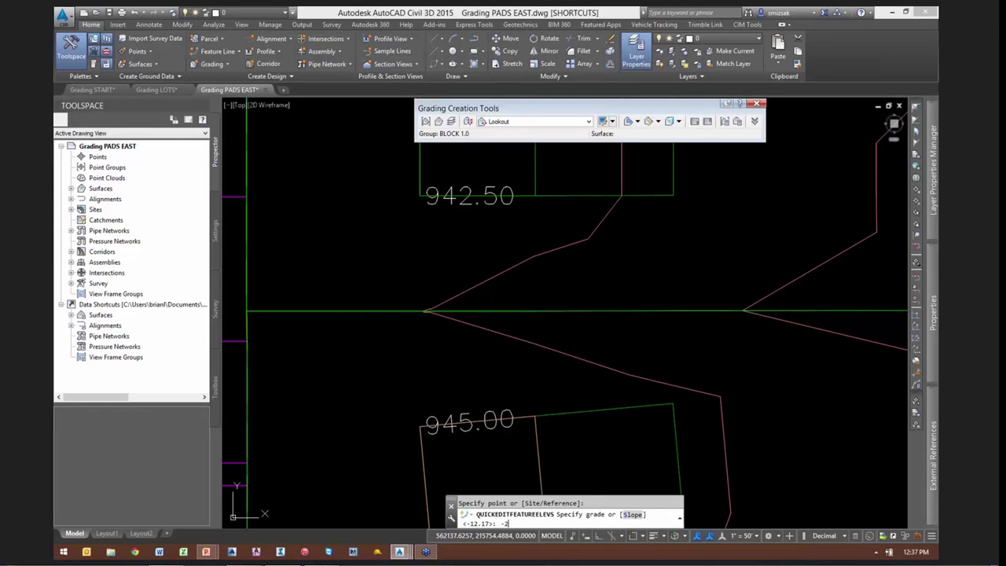
key("Return")
left_click(616, 320)
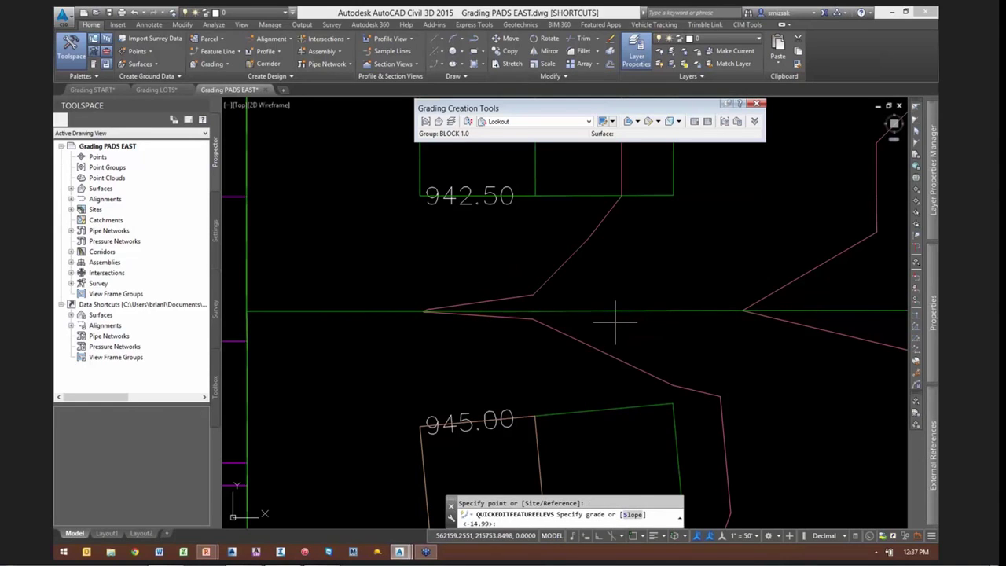
key("Return")
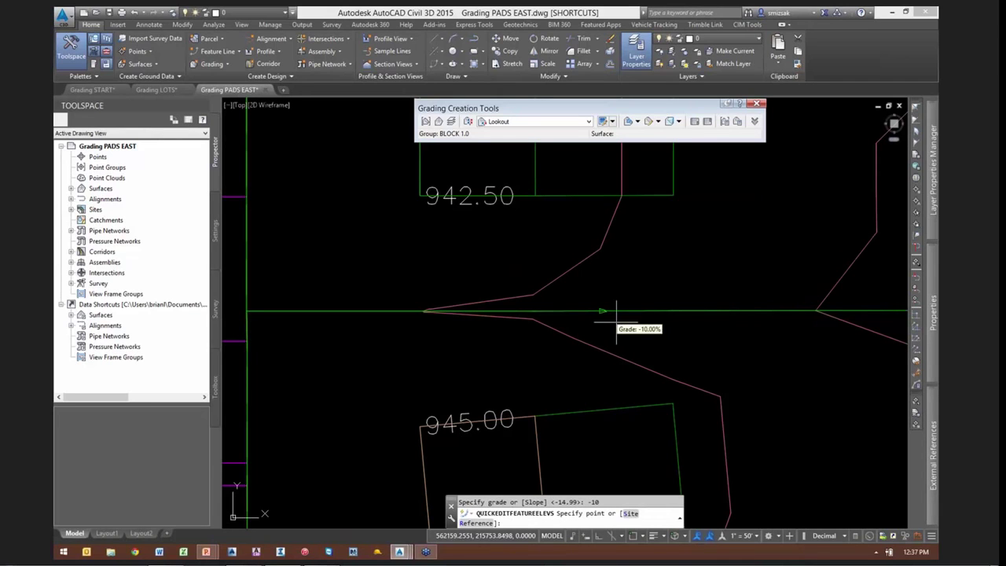
middle_click_drag(708, 327, 525, 336)
left_click(563, 325)
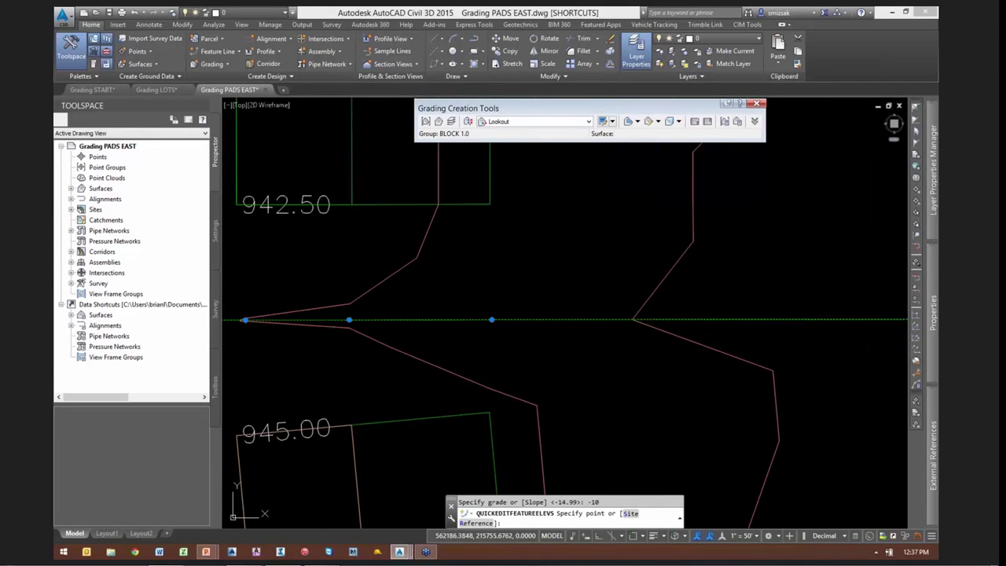
key("Return")
key("Escape")
key("Escape")
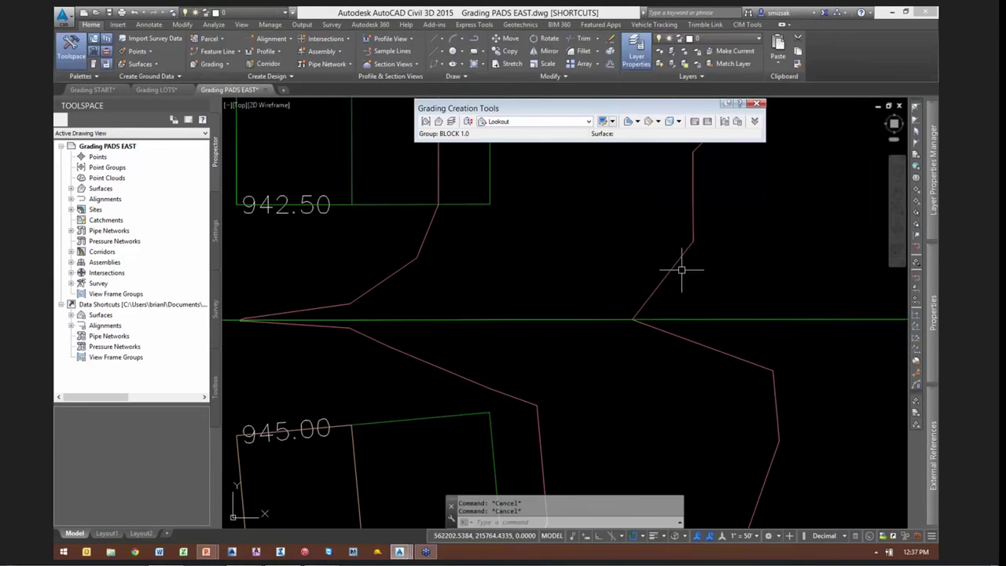
View the BLOCK 1.0 surface in the Object Viewer and examine the regraded lot line in 3D
left_click(680, 259)
right_click(734, 238)
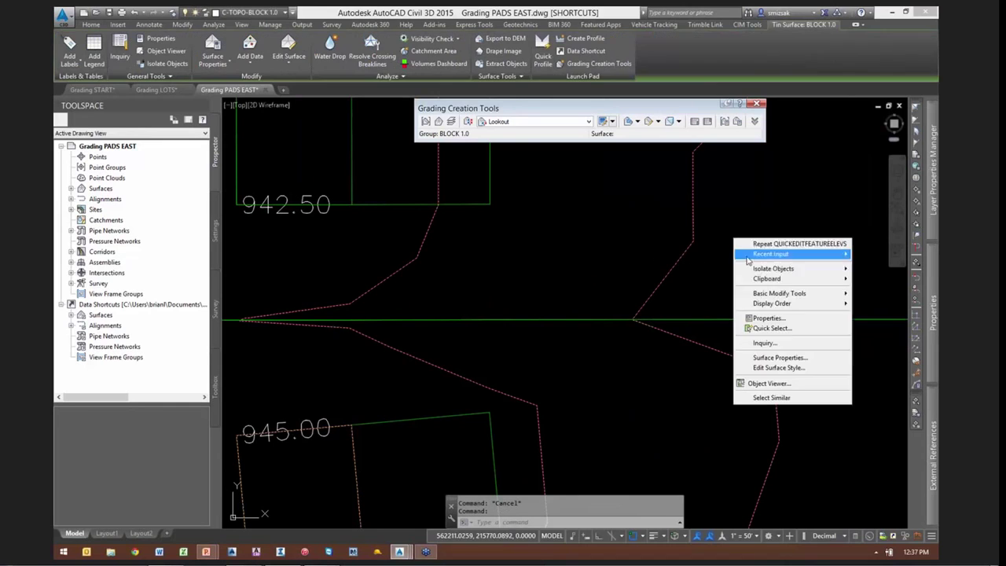
left_click(769, 382)
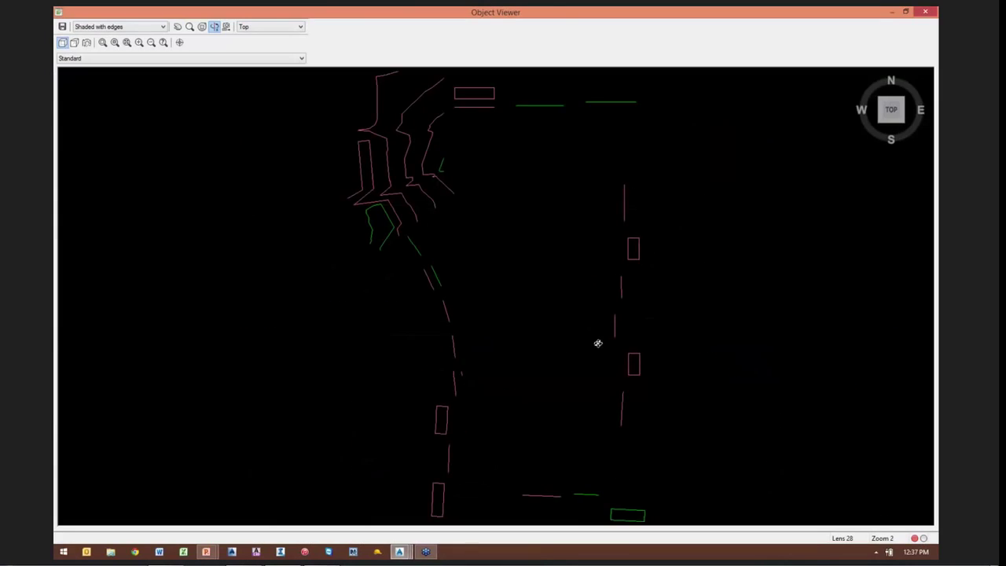
mouse_move(597, 343)
left_mouse_down()
mouse_move(599, 372)
mouse_move(655, 327)
left_mouse_up()
scroll(677, 281, "up", 5)
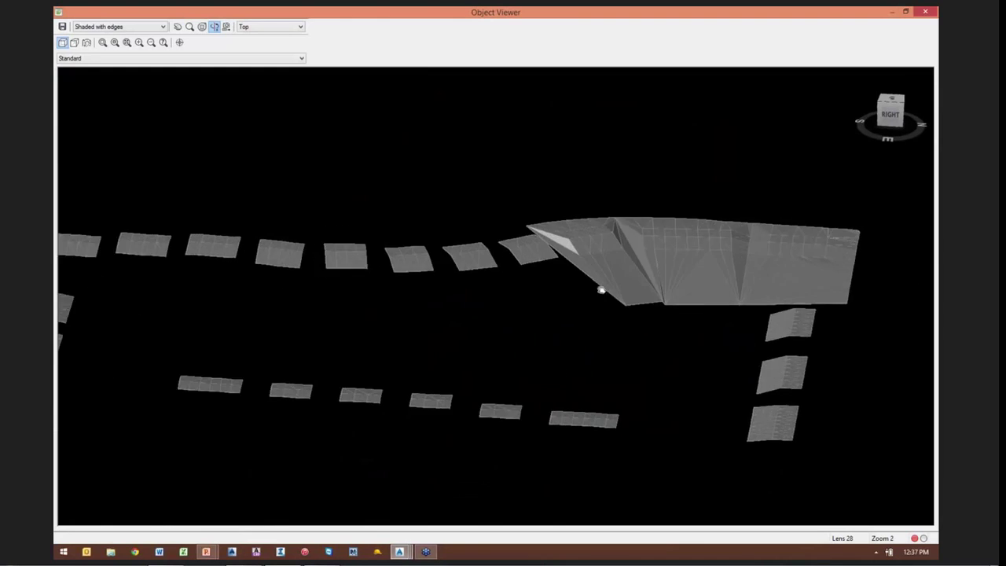
scroll(558, 283, "up", 3)
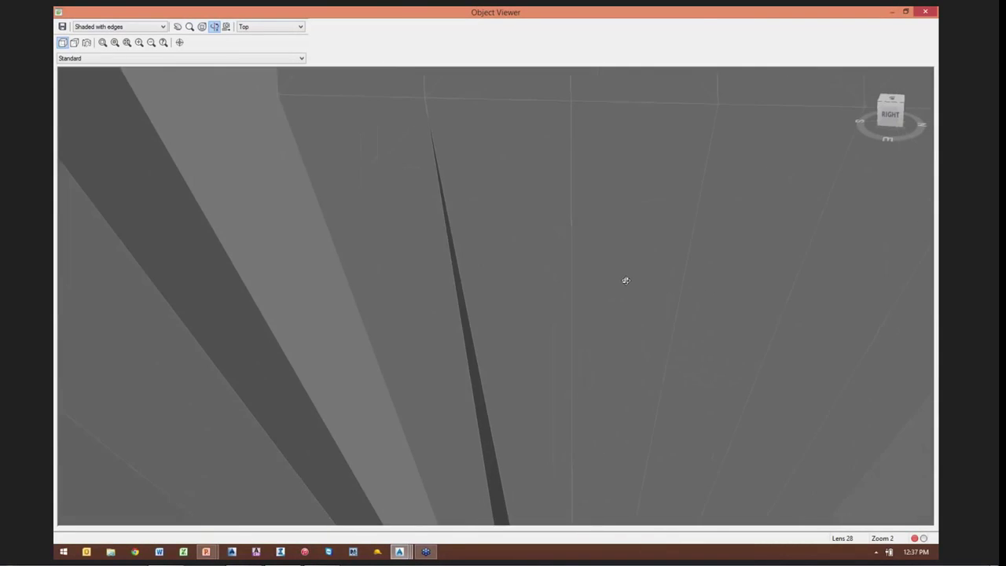
scroll(624, 280, "down", 3)
middle_click_drag(658, 271, 343, 322)
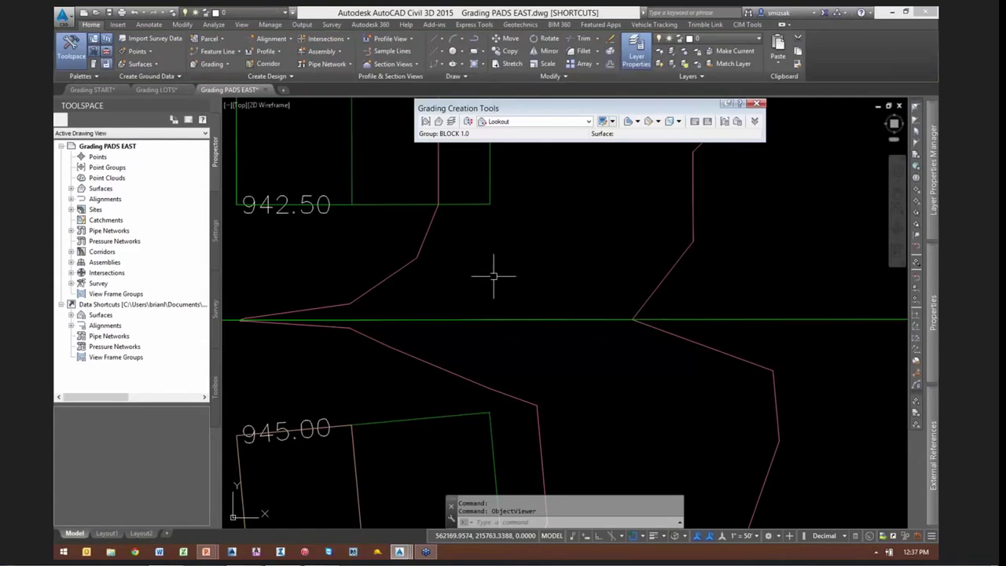
Open the drawing Grading LOTS INFILLS & EAST.dwg
scroll(542, 317, "down", 8)
scroll(541, 317, "up", 5)
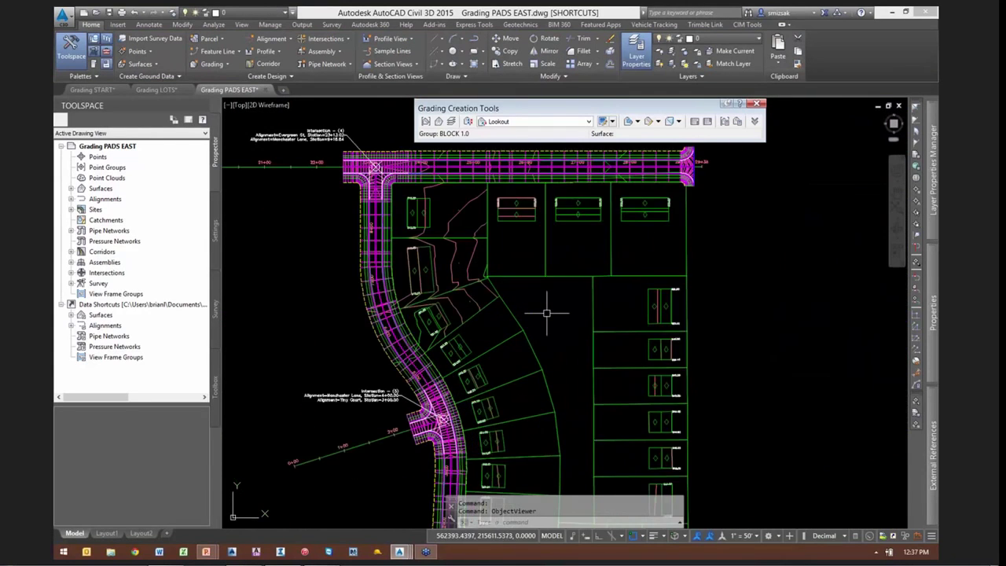
scroll(544, 322, "up", 2)
middle_click_drag(544, 322, 510, 265)
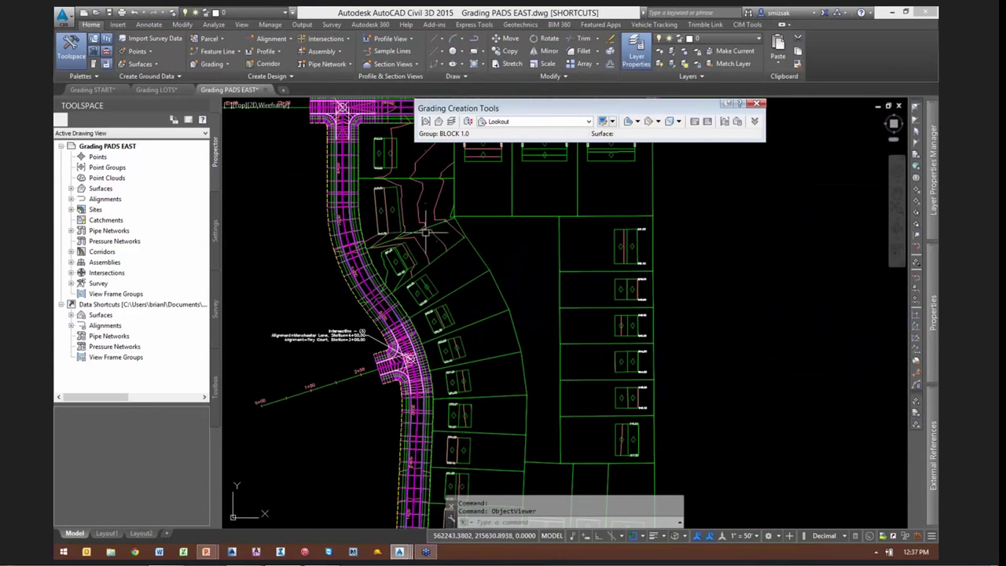
mouse_move(508, 442)
middle_mouse_down()
mouse_move(465, 397)
mouse_move(488, 321)
middle_mouse_up()
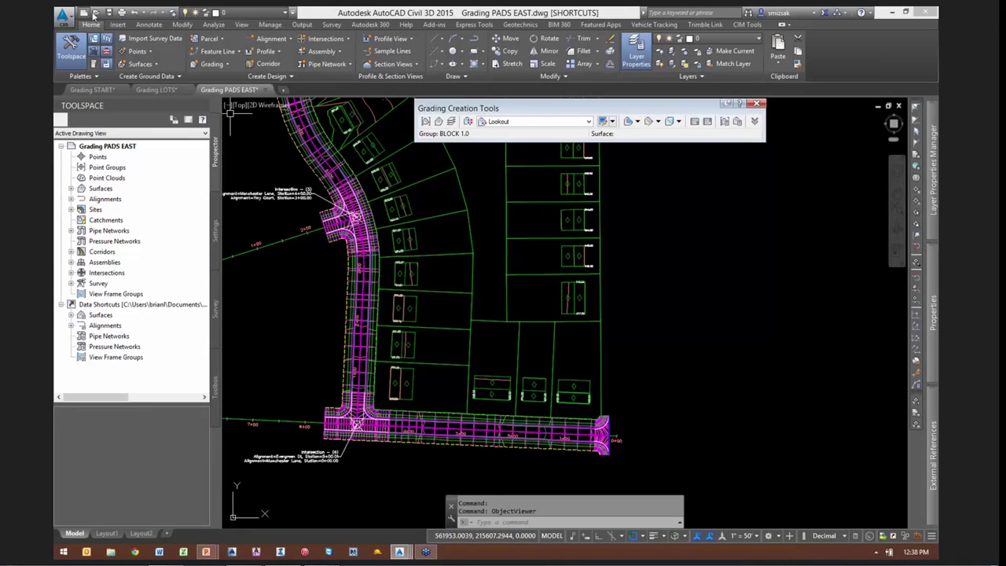
left_click(96, 13)
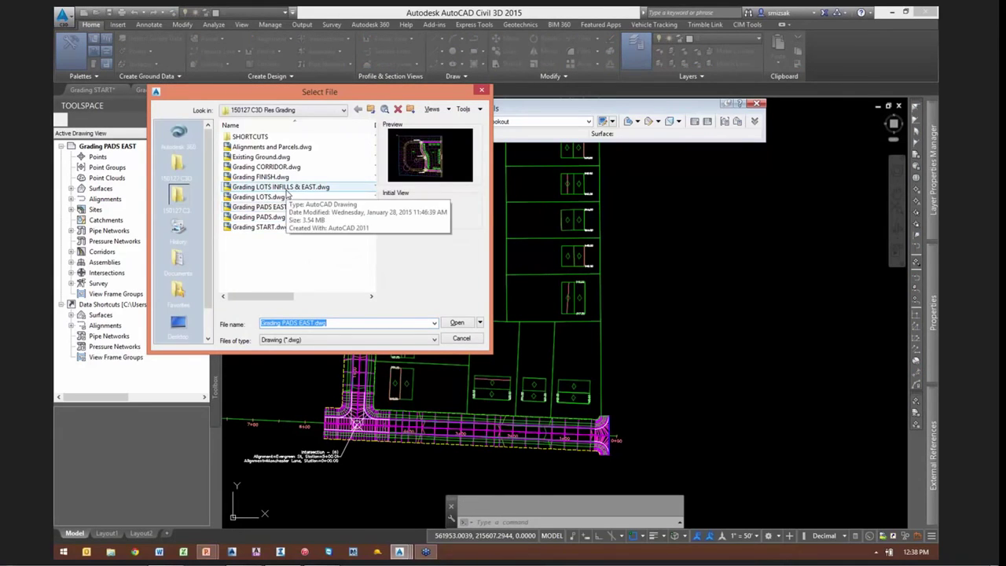
double_click(280, 186)
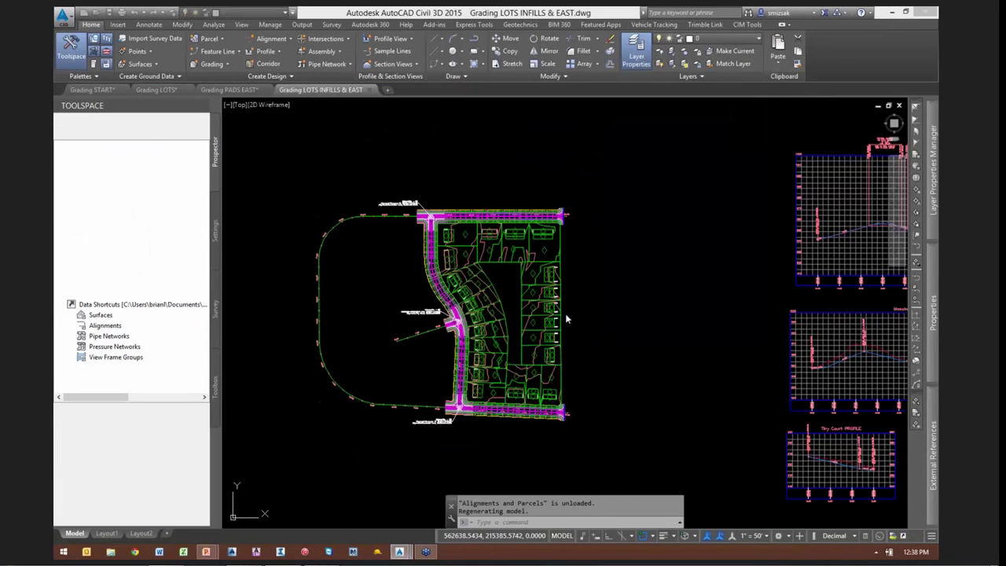
key("Escape")
key("Escape")
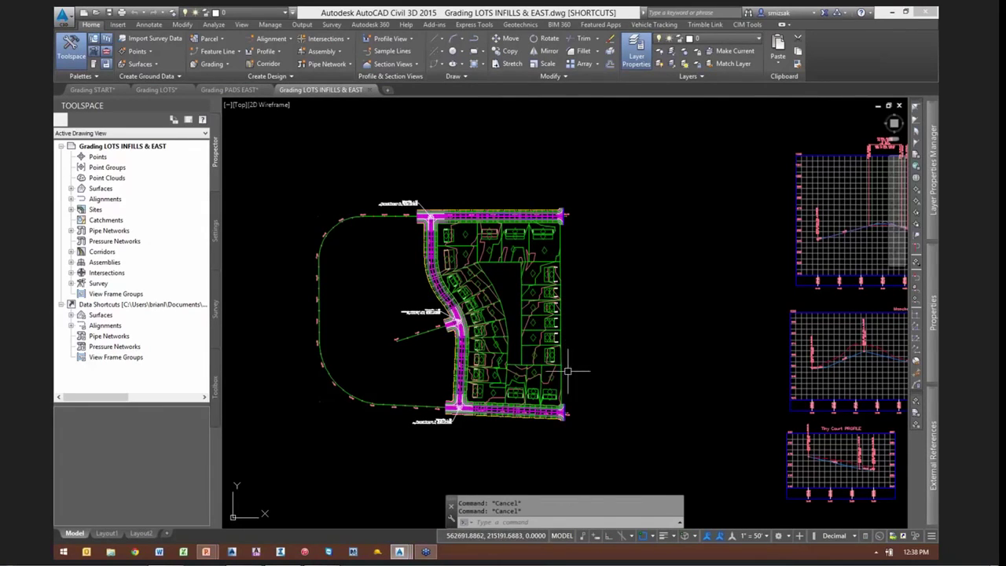
Select the street frontage feature line near station 1+00 and examine its extent around the block
scroll(567, 406, "up", 4)
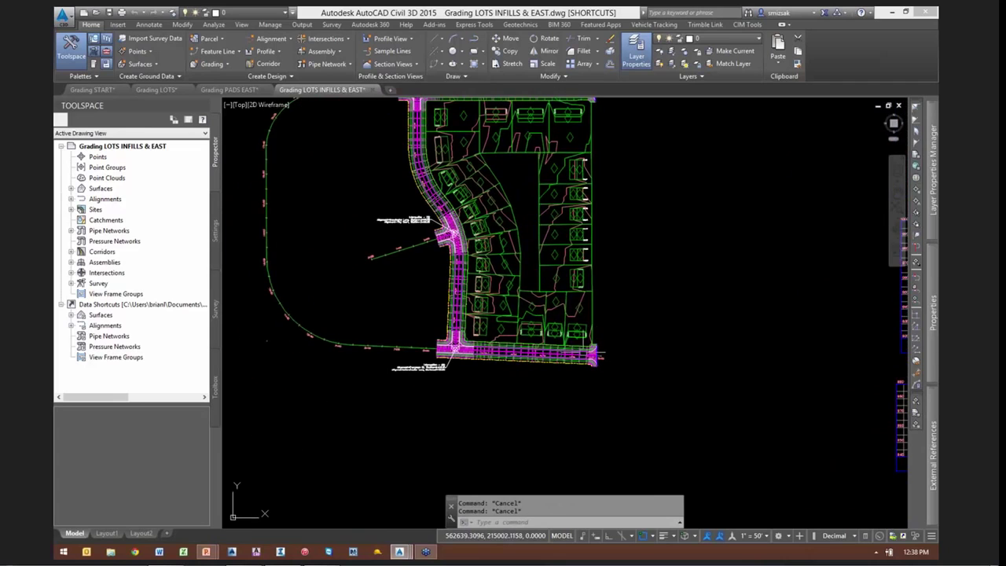
scroll(591, 355, "down", 2)
scroll(591, 352, "up", 5)
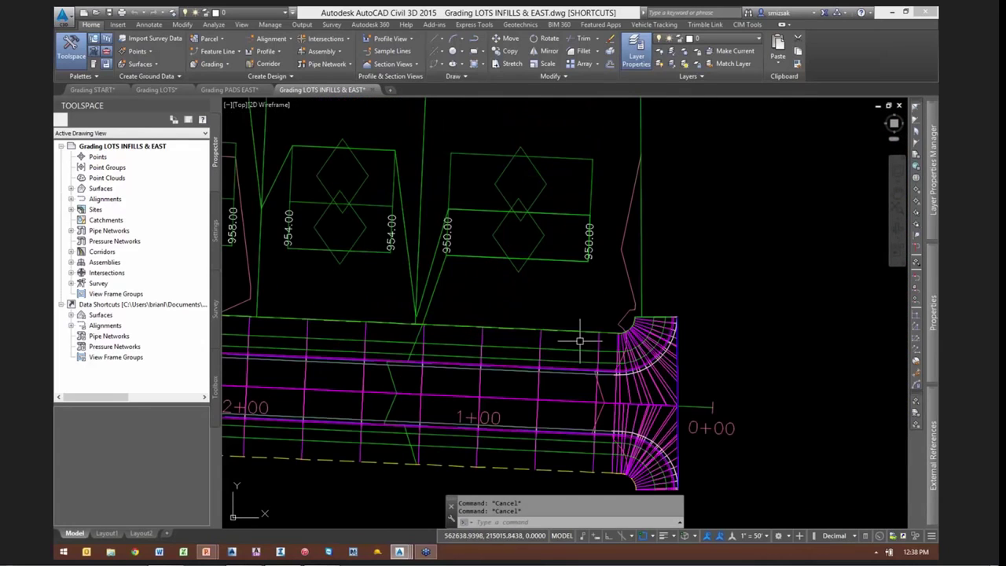
left_click(563, 350)
scroll(555, 370, "down", 2)
scroll(556, 370, "down", 4)
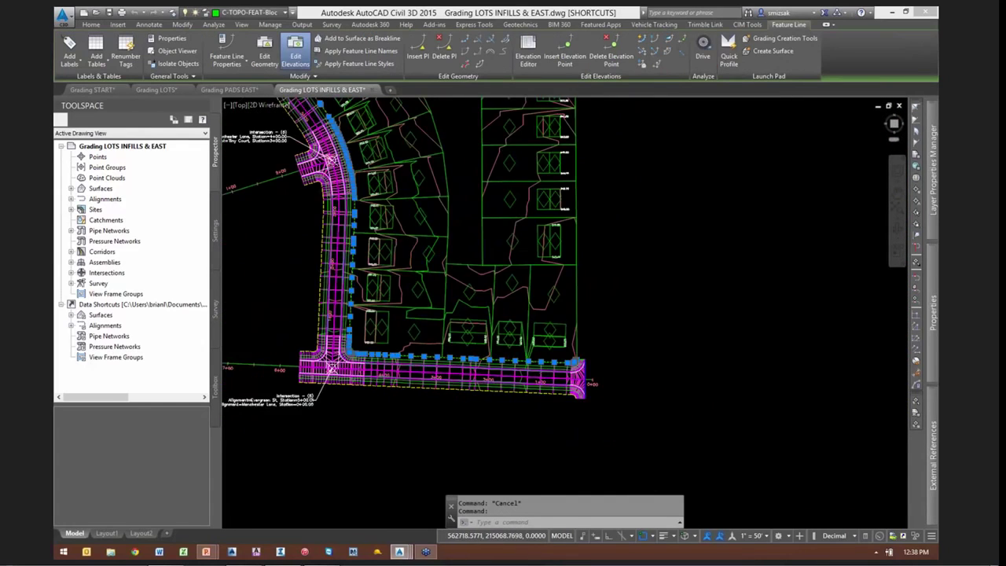
scroll(604, 337, "up", 2)
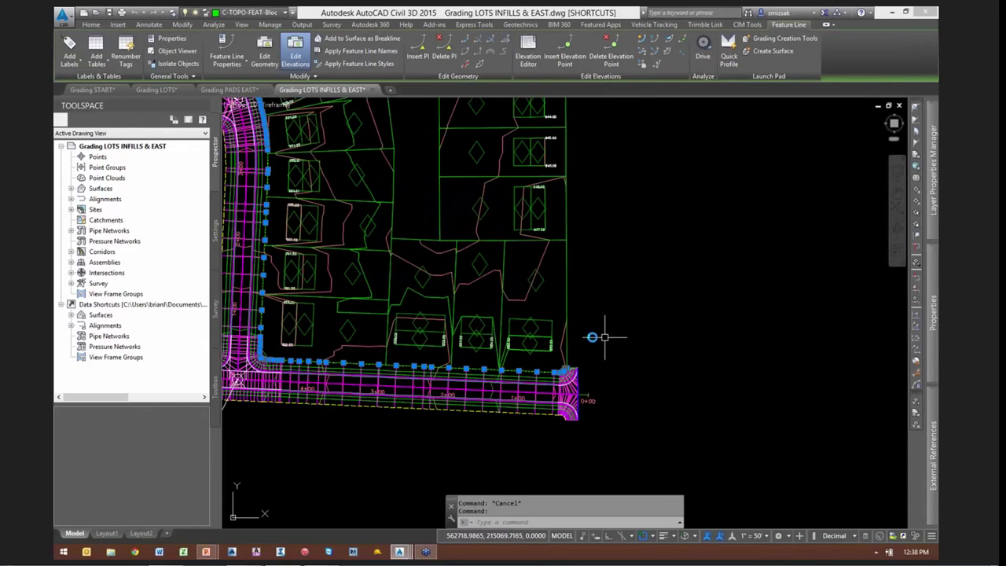
scroll(605, 337, "up", 2)
key("Escape")
Select the feature line along the block's east boundary and examine its extent and southern end
left_click(537, 329)
scroll(544, 375, "down", 2)
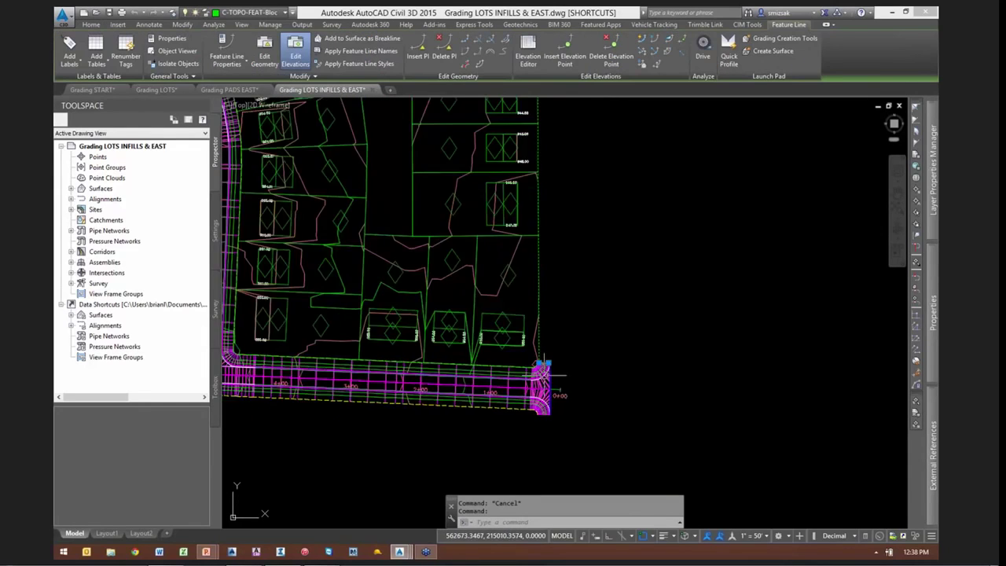
scroll(542, 363, "down", 6)
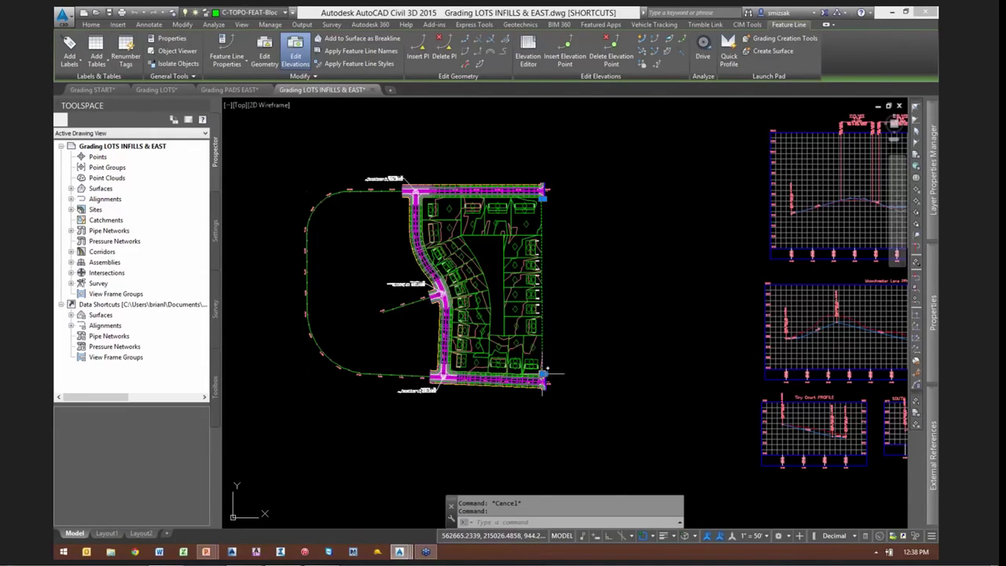
scroll(545, 375, "up", 3)
scroll(539, 378, "up", 4)
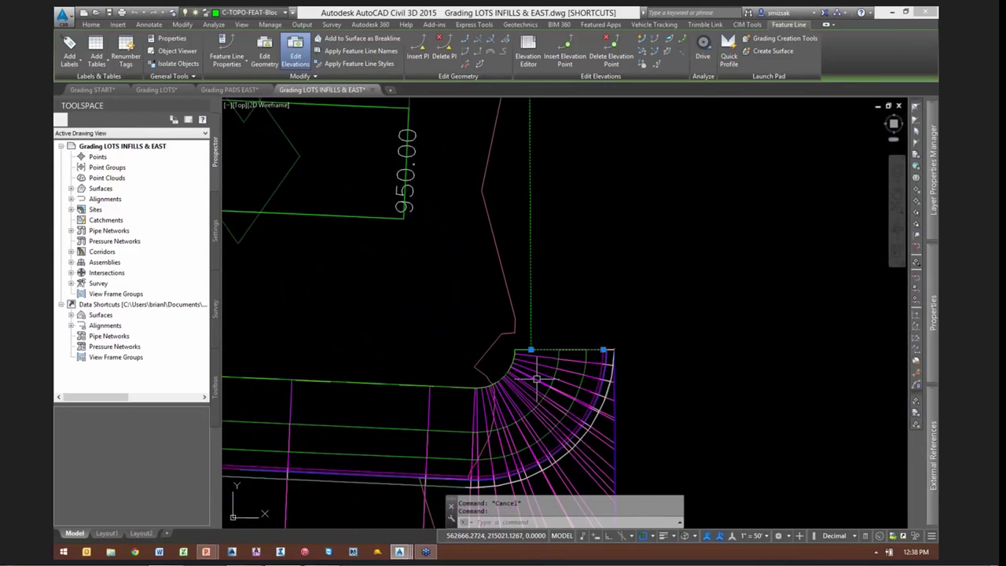
scroll(535, 379, "up", 1)
Select the frontage and east boundary feature lines together and examine where they meet at the southeast corner
left_click(446, 387)
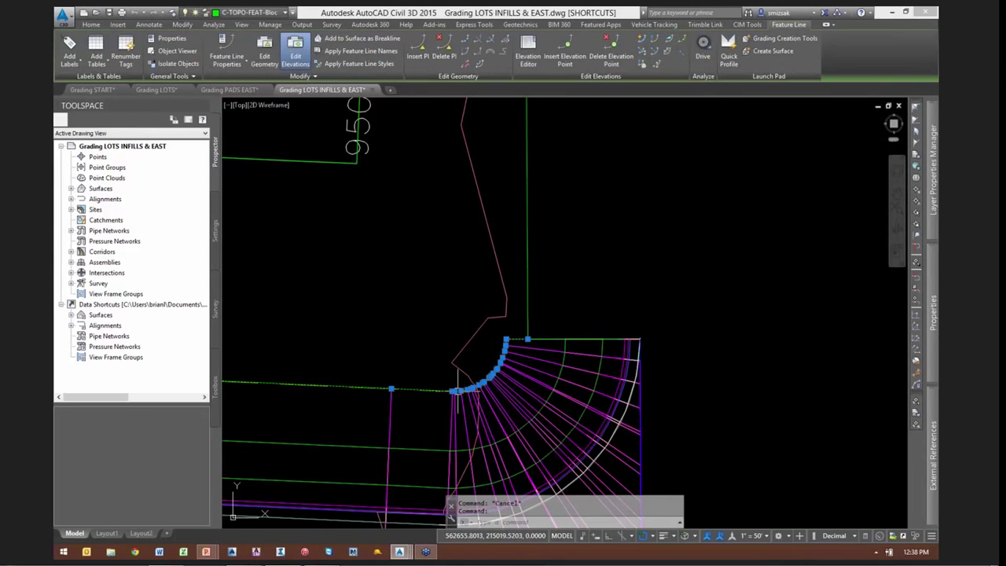
scroll(501, 346, "up", 4)
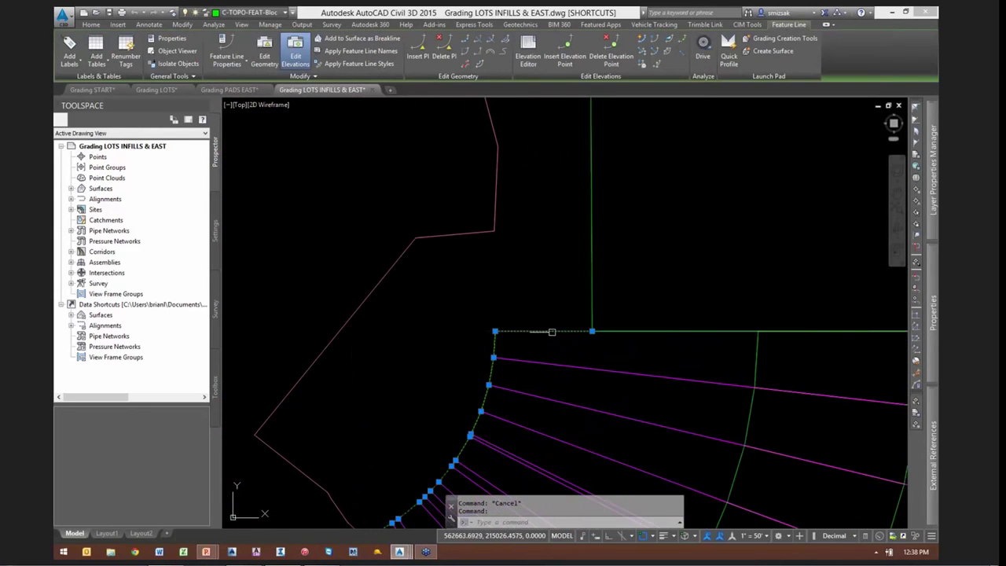
left_click(591, 289)
left_click(562, 335)
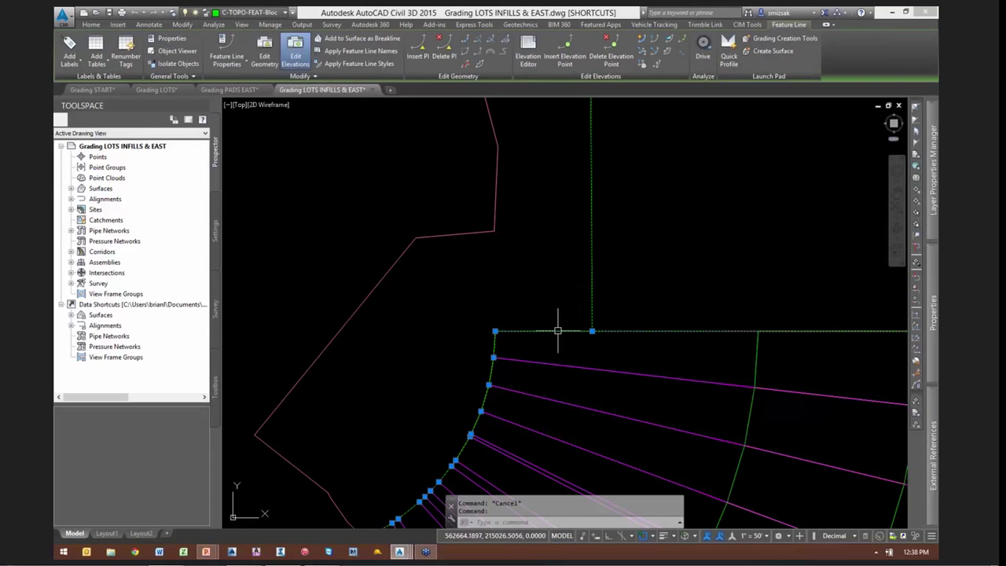
scroll(479, 314, "down", 5)
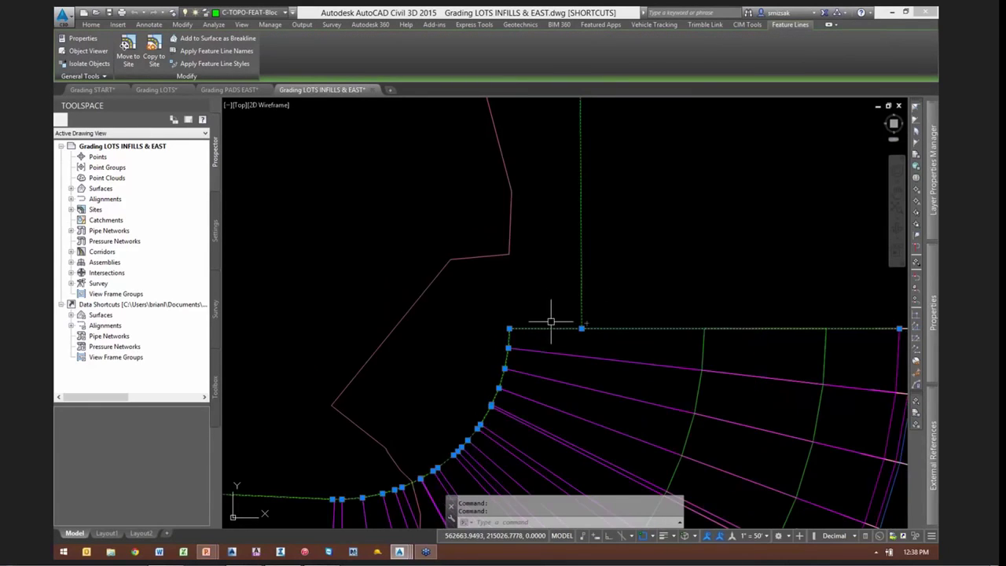
Examine the infill grading of the southeast corner lot and its daylight line near the east boundary
scroll(498, 277, "down", 3)
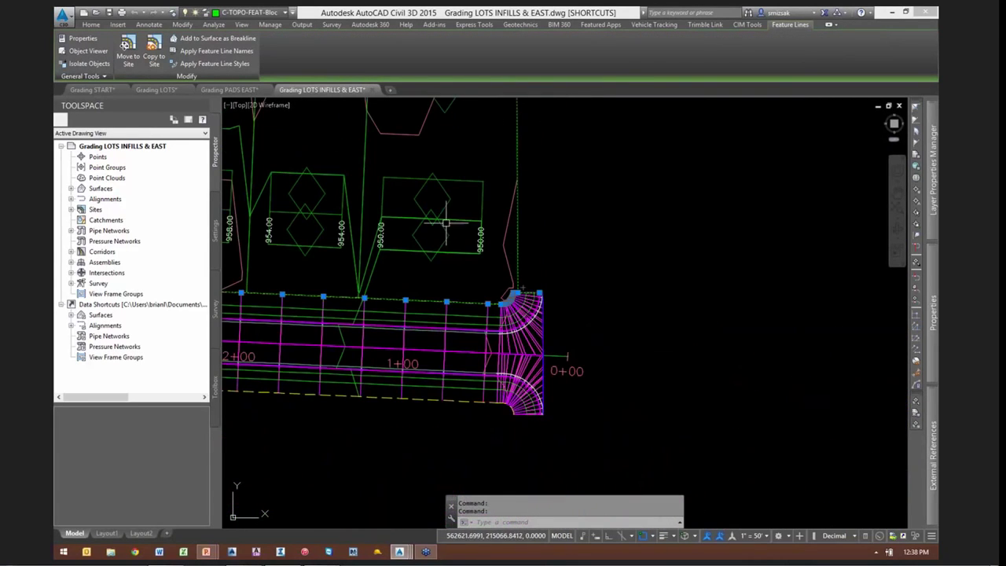
key("Escape")
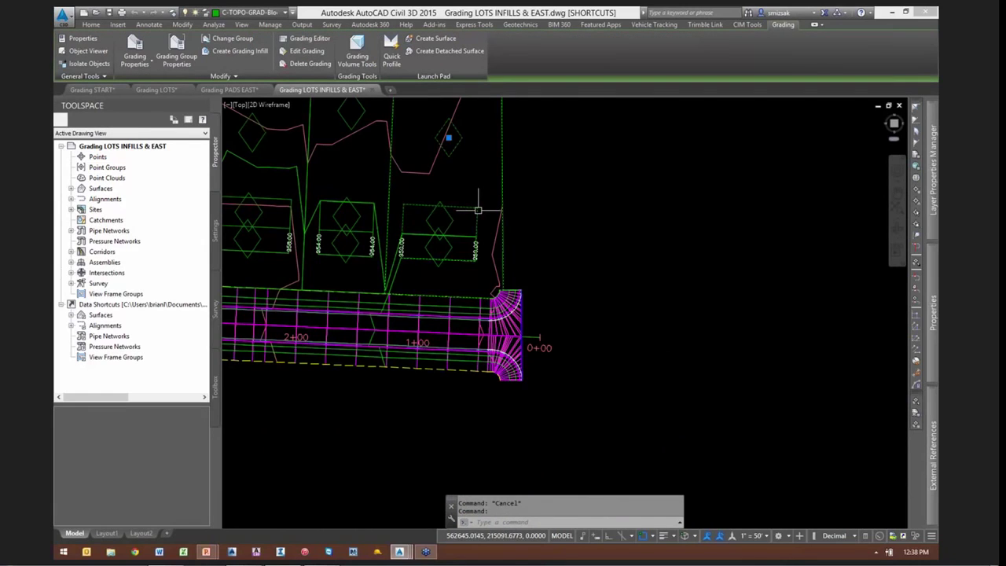
scroll(481, 224, "up", 1)
mouse_move(484, 228)
middle_mouse_down()
mouse_move(532, 332)
mouse_move(534, 369)
middle_mouse_up()
scroll(536, 368, "down", 1)
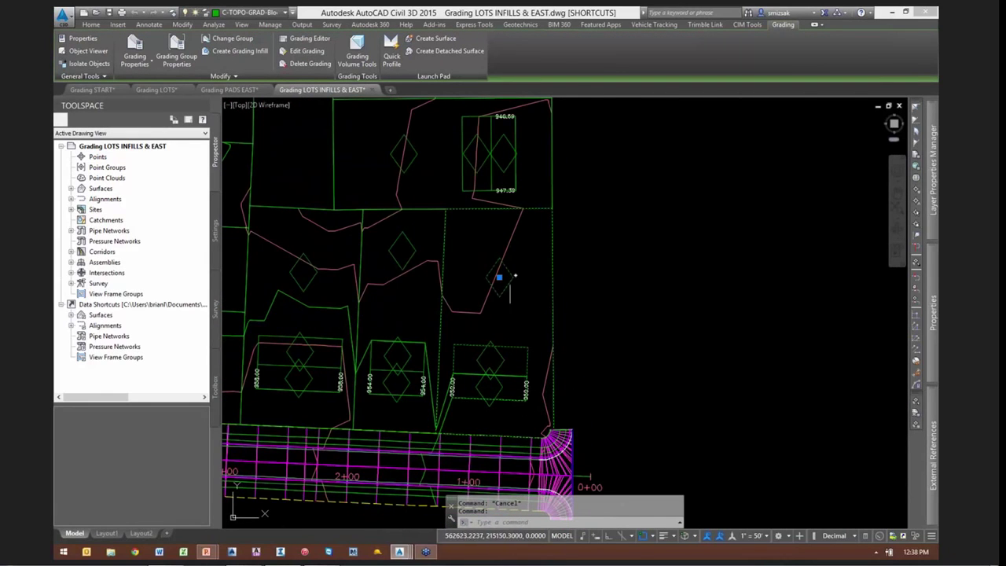
scroll(544, 432, "up", 1)
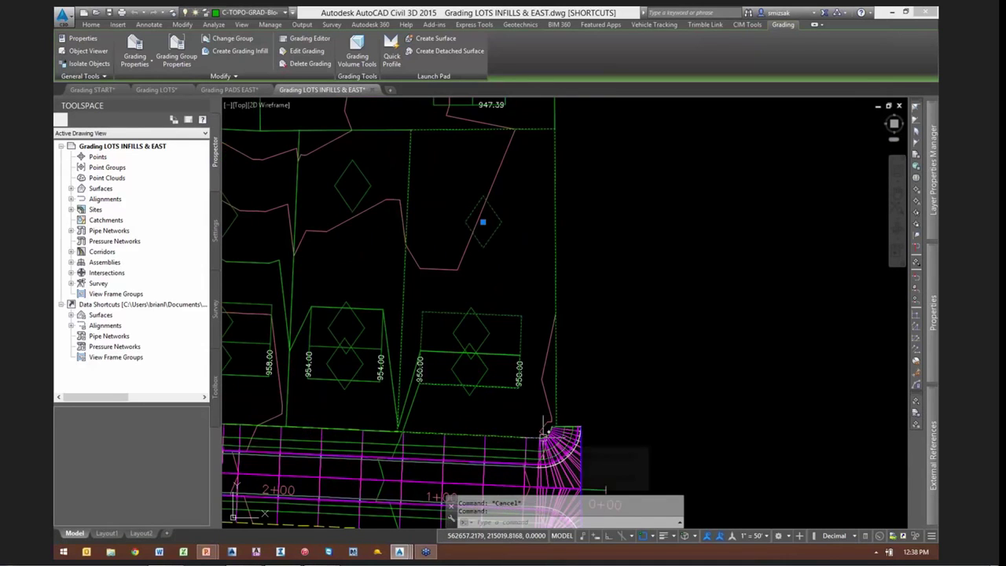
scroll(545, 430, "down", 1)
scroll(544, 430, "up", 5)
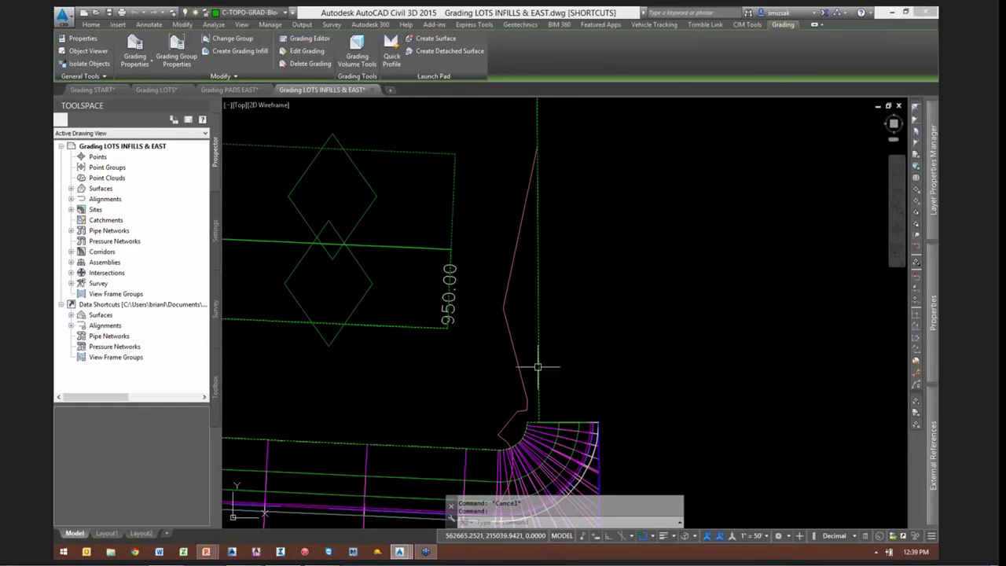
key("Escape")
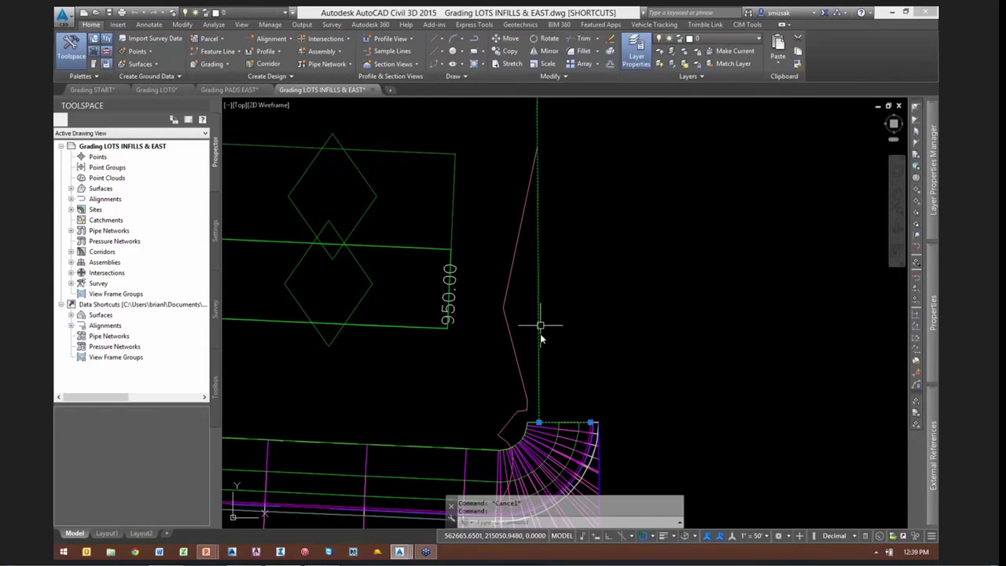
Select the east boundary feature line and examine its full run along the east lots between both streets
left_click(540, 393)
scroll(550, 275, "down", 4)
scroll(568, 186, "up", 2)
scroll(512, 370, "down", 6)
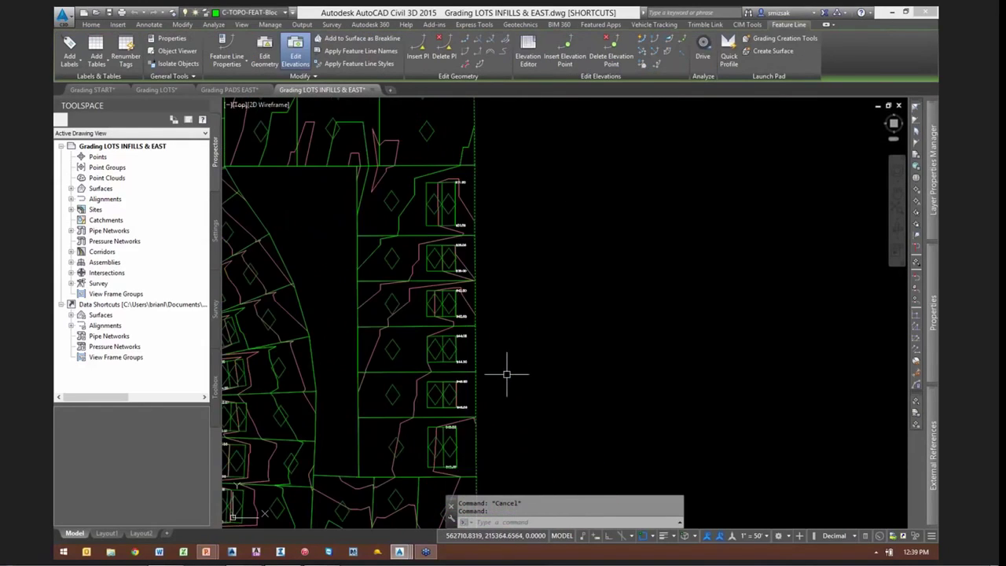
middle_click_drag(513, 394, 499, 315)
mouse_move(487, 325)
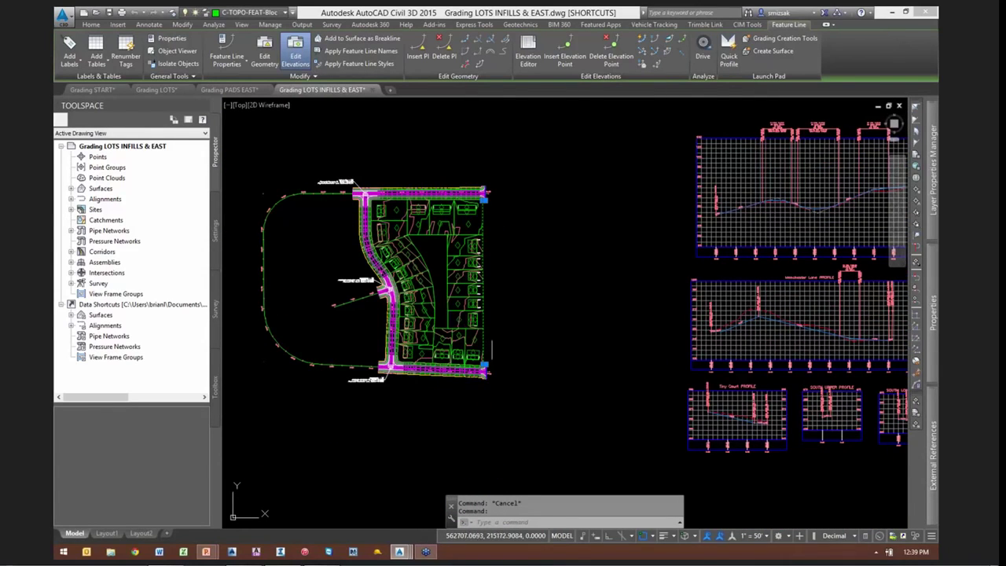
scroll(483, 353, "up", 5)
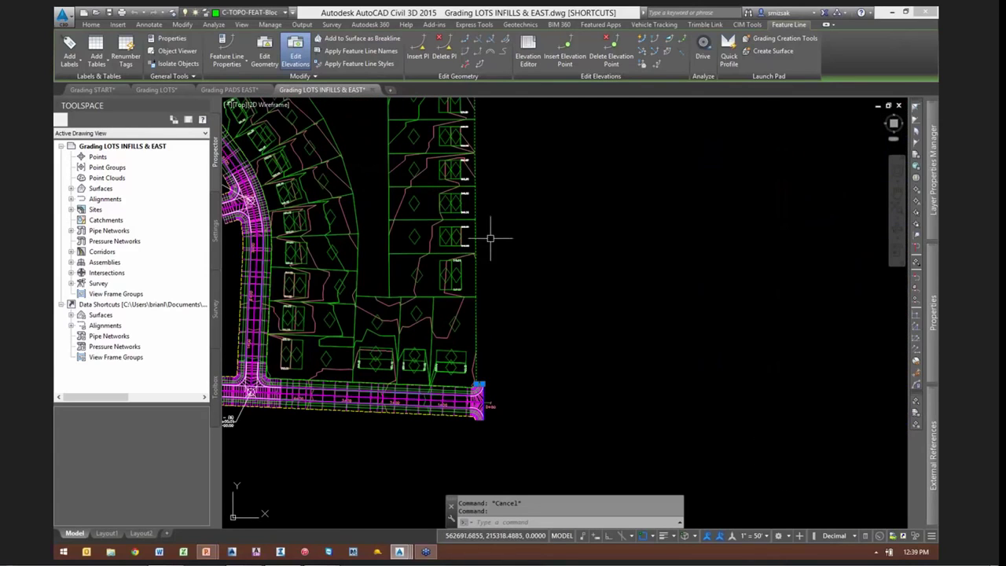
middle_click_drag(498, 243, 457, 363)
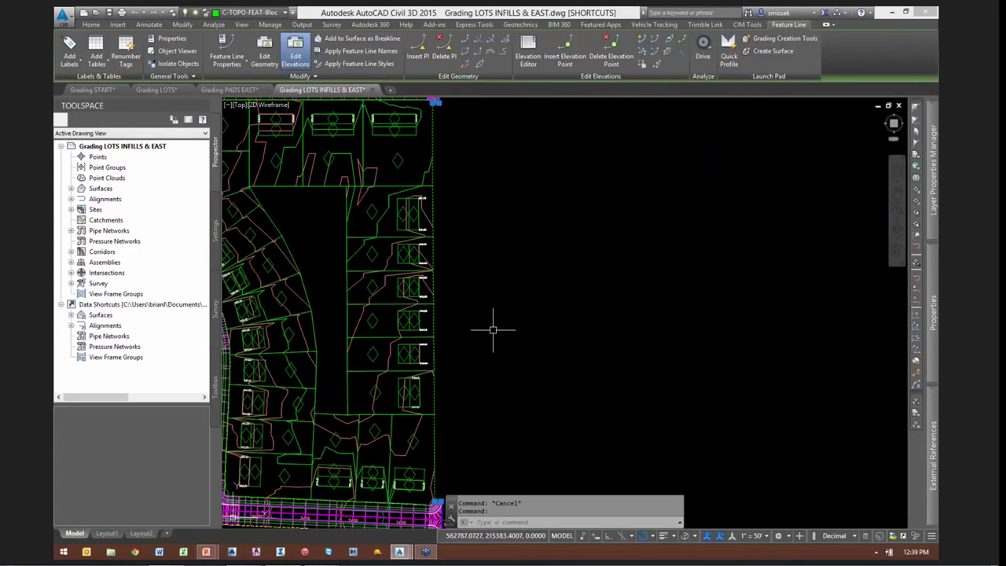
mouse_move(492, 330)
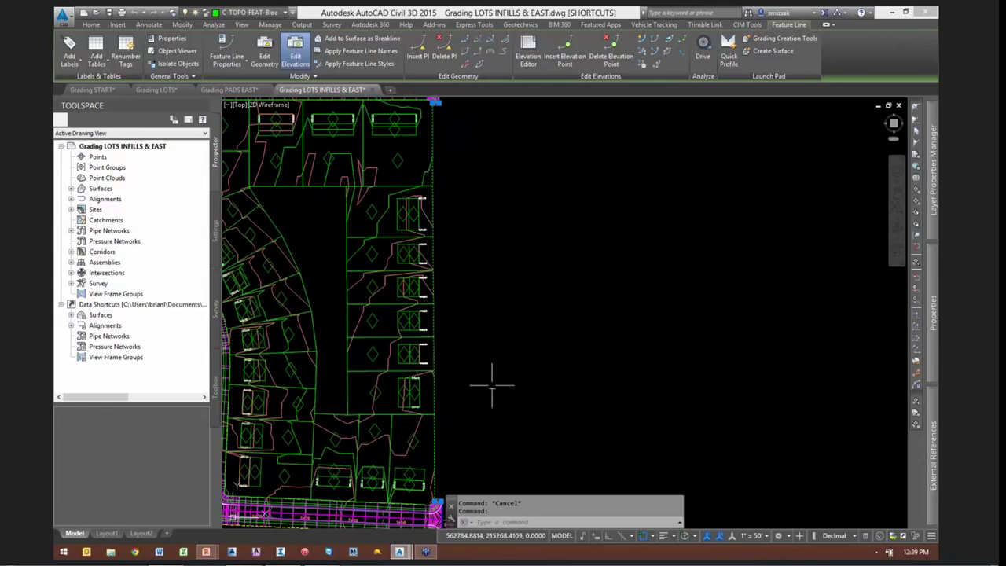
scroll(487, 399, "up", 2)
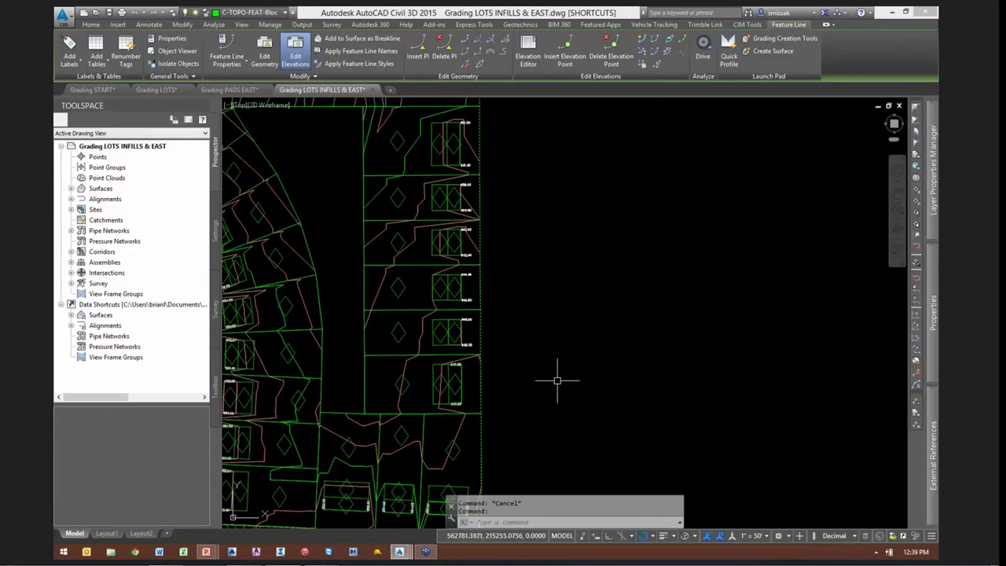
scroll(574, 328, "down", 1)
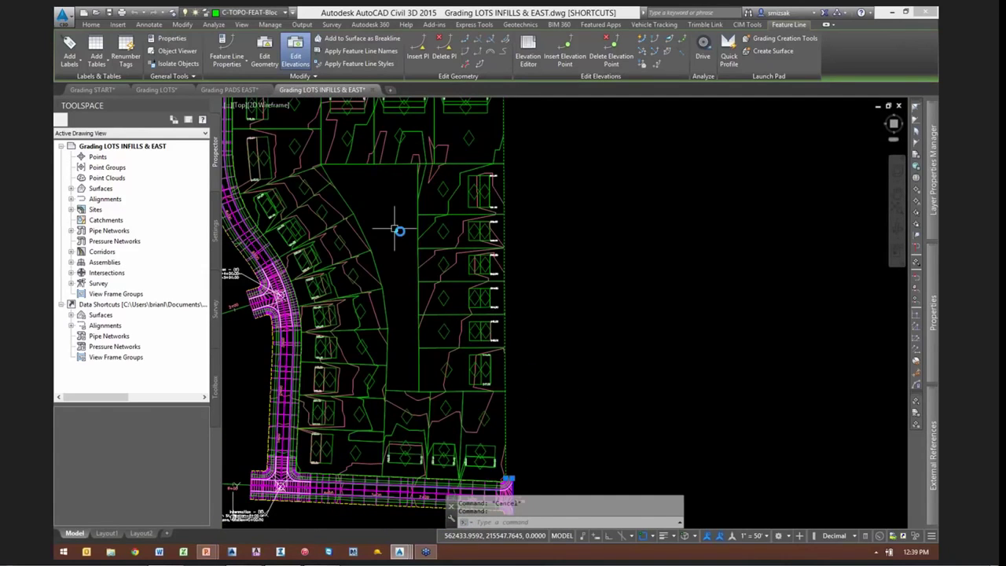
Clear the selection and examine the ungraded open area in the middle of the block, enclosed by the rear lot lines
middle_click_drag(398, 230, 472, 273)
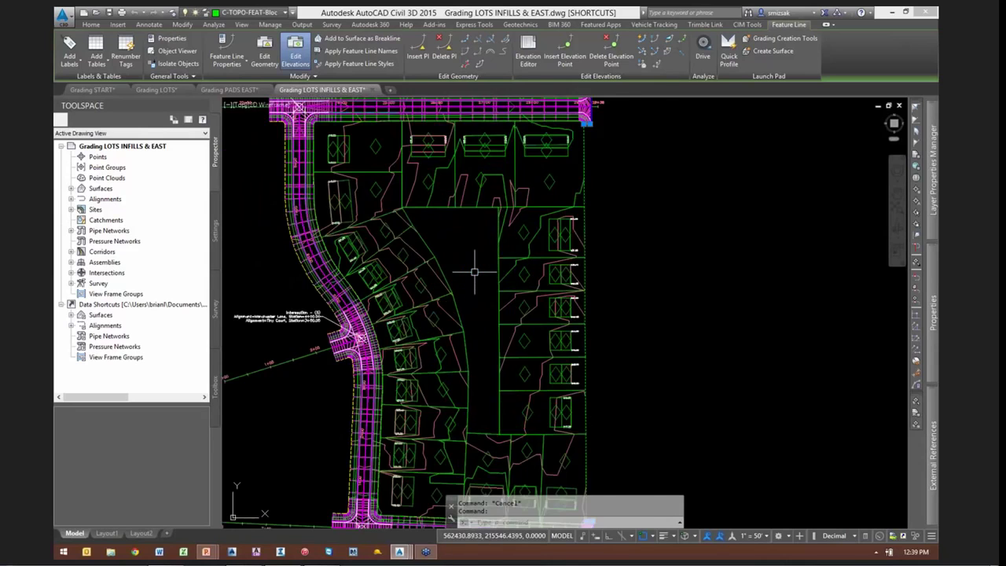
scroll(474, 272, "up", 2)
key("Escape")
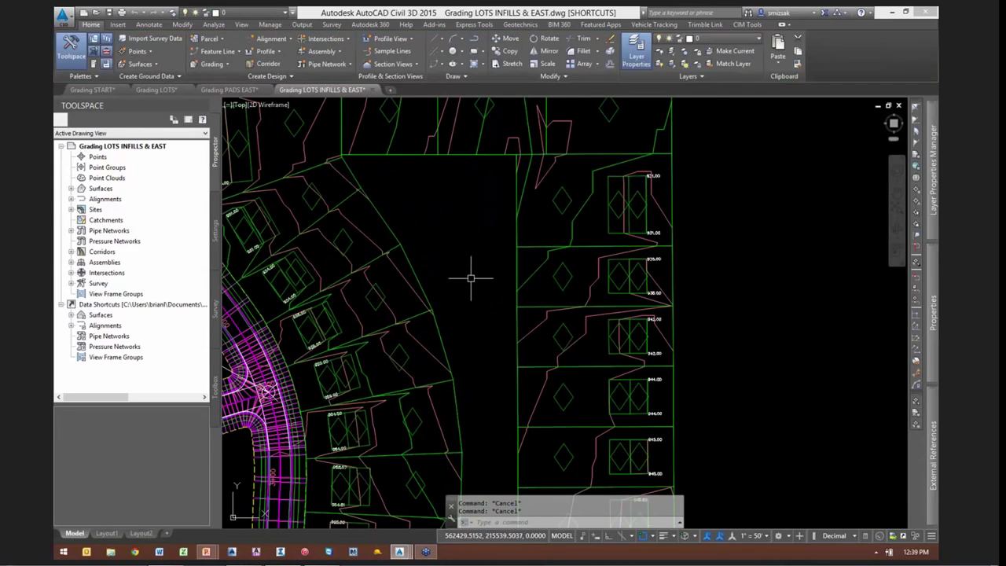
scroll(472, 277, "up", 2)
mouse_move(471, 276)
middle_mouse_down()
mouse_move(491, 255)
mouse_move(476, 262)
middle_mouse_up()
scroll(476, 263, "down", 2)
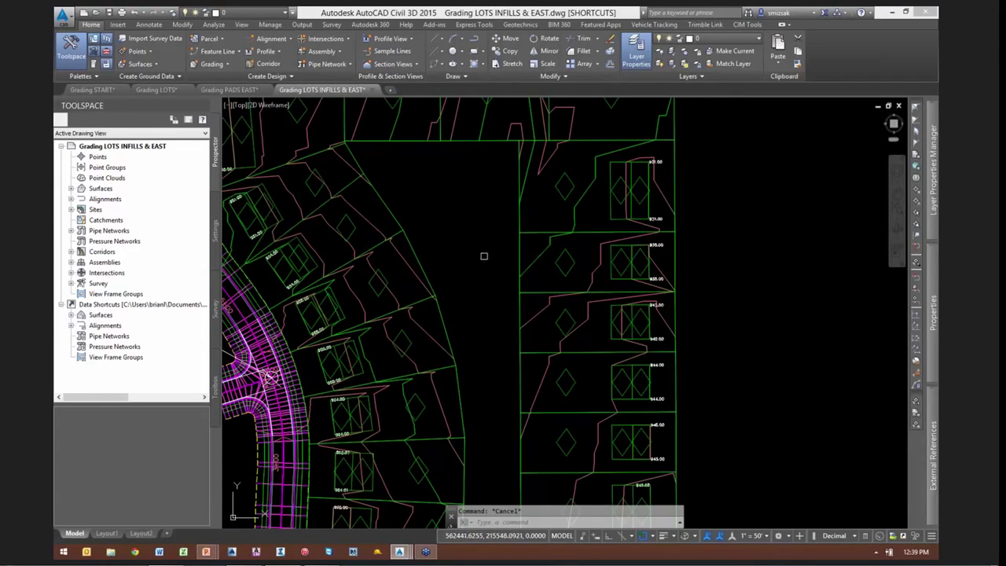
mouse_move(454, 207)
middle_mouse_down()
mouse_move(487, 213)
mouse_move(555, 254)
middle_mouse_up()
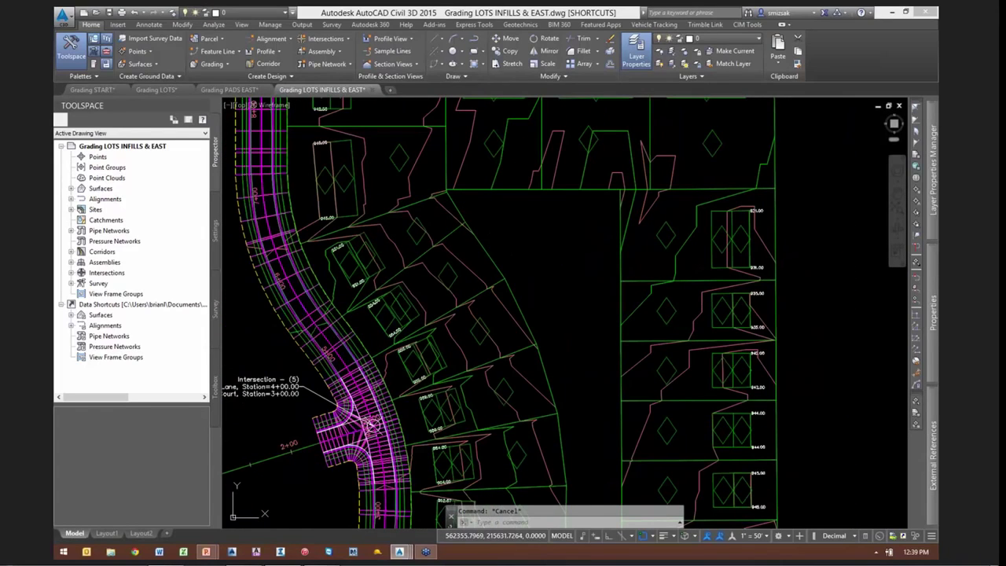
mouse_move(511, 233)
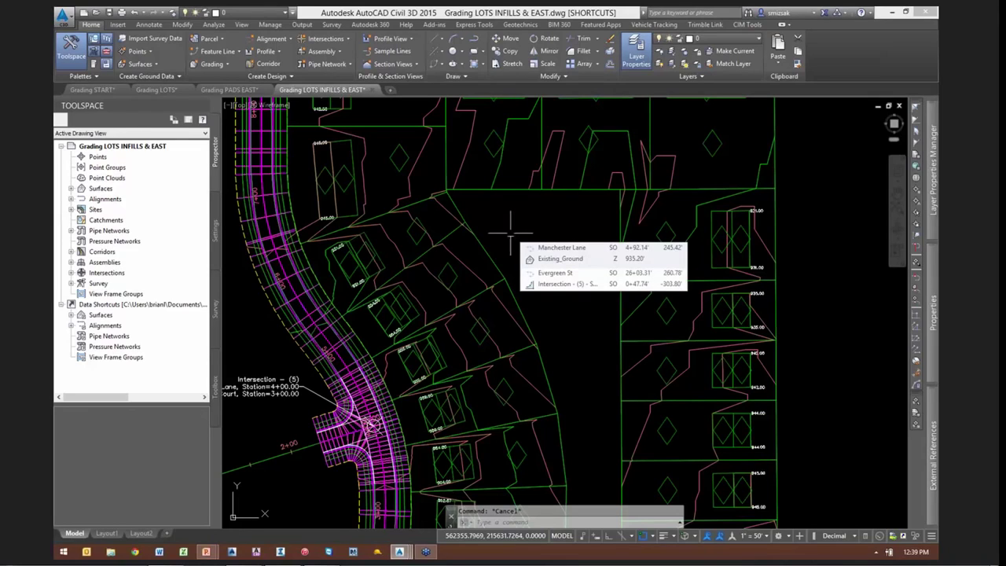
Offset the feature line around the central open area inward through a picked point, with an elevation difference of 0.00
left_click(485, 248)
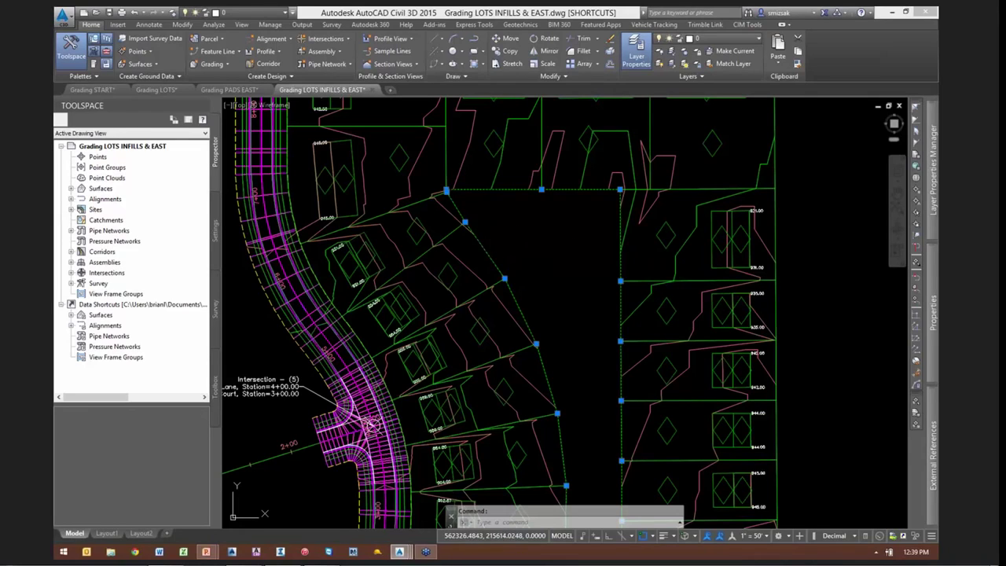
scroll(525, 218, "down", 1)
scroll(555, 259, "up", 1)
middle_click_drag(555, 259, 462, 213)
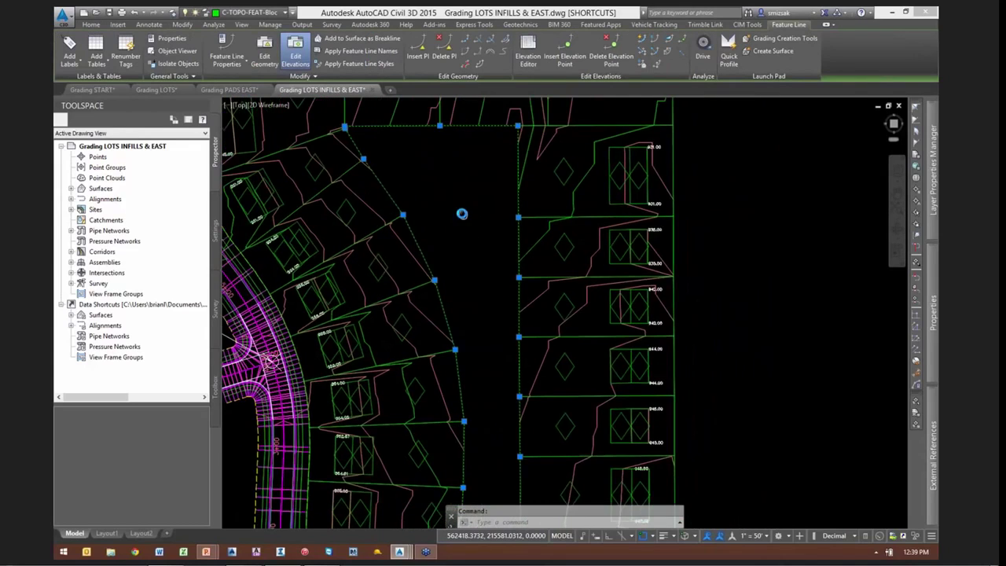
scroll(462, 214, "down", 1)
left_click(479, 64)
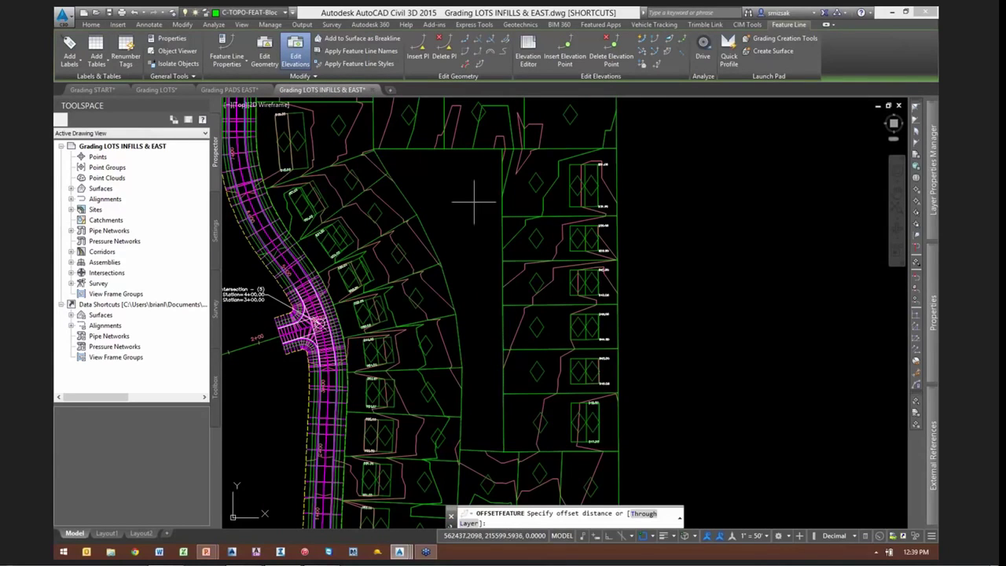
middle_click_drag(462, 231, 466, 233)
scroll(487, 247, "down", 2)
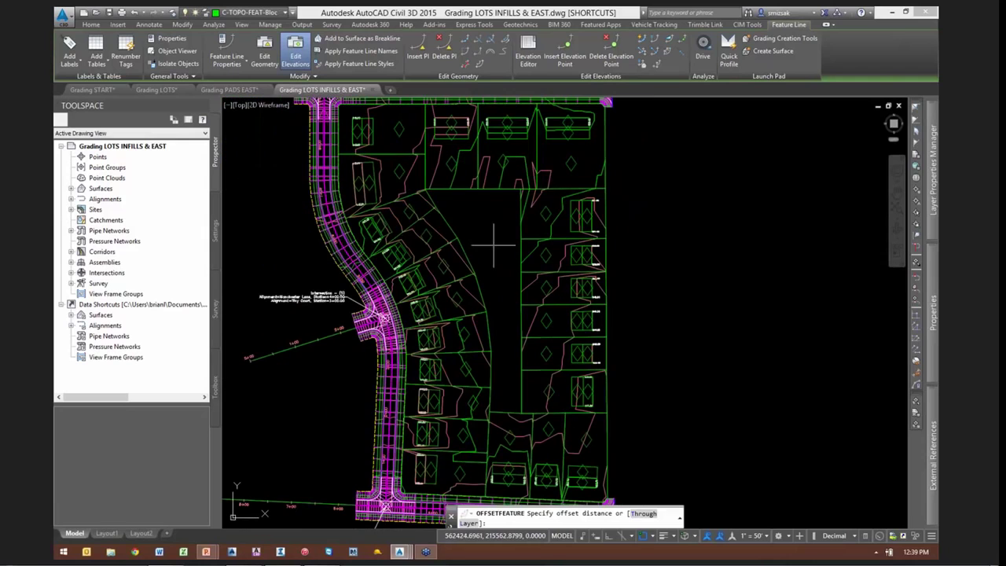
type("t")
key("Return")
scroll(482, 213, "up", 8)
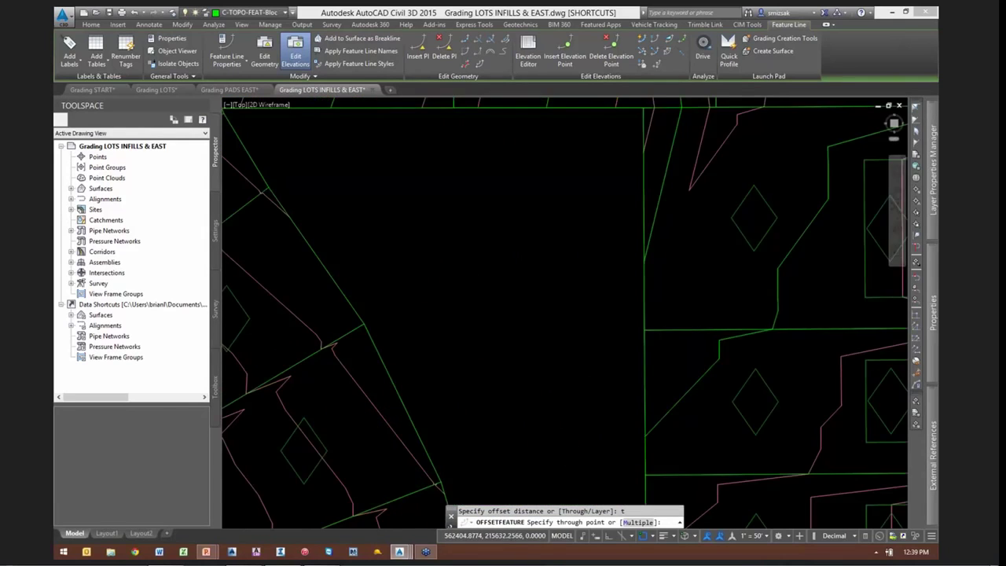
scroll(579, 236, "down", 6)
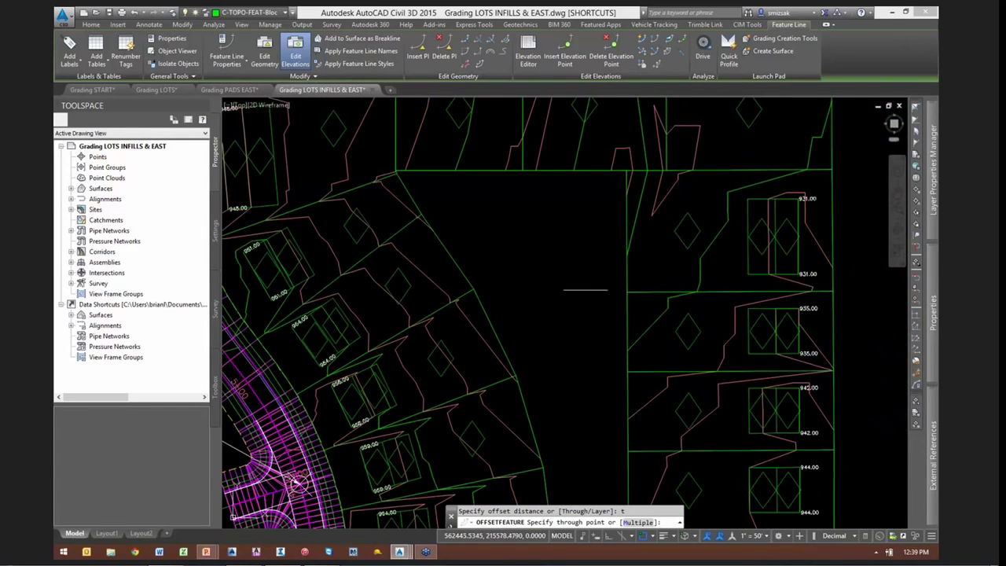
left_click(599, 291)
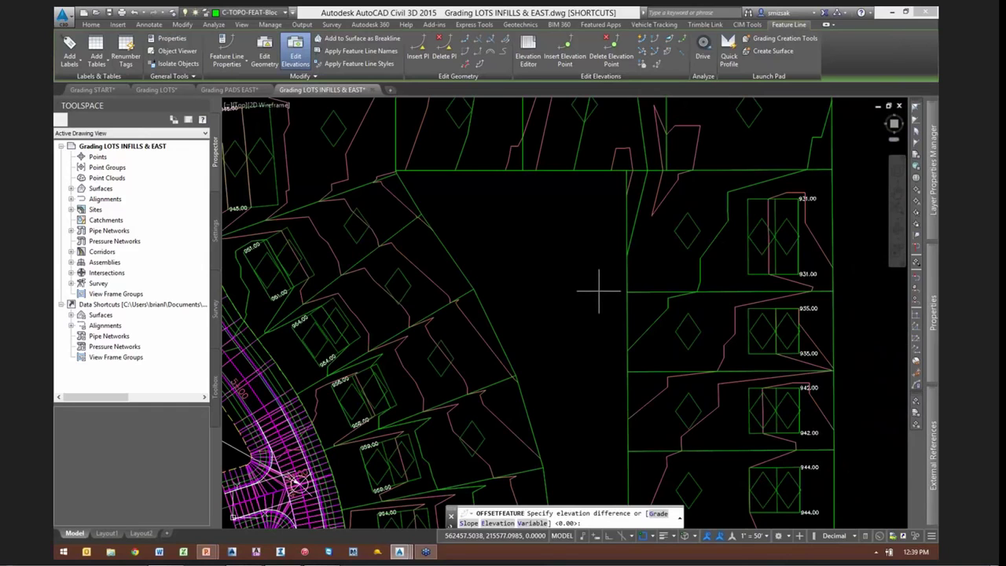
key("Return")
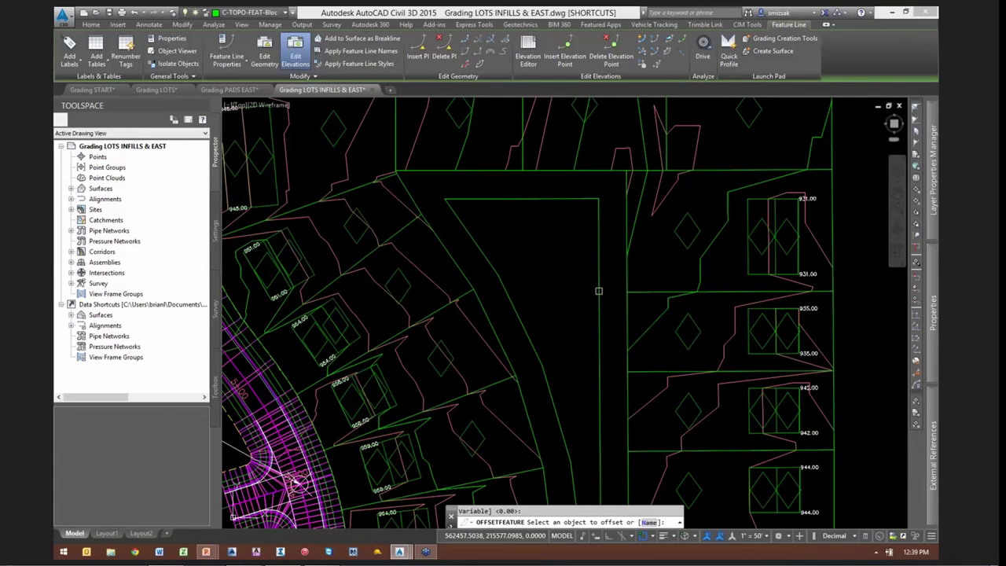
key("Escape")
Try to explode the inner offset line together with the central area's boundary feature line, and undo the explode
left_click(508, 200)
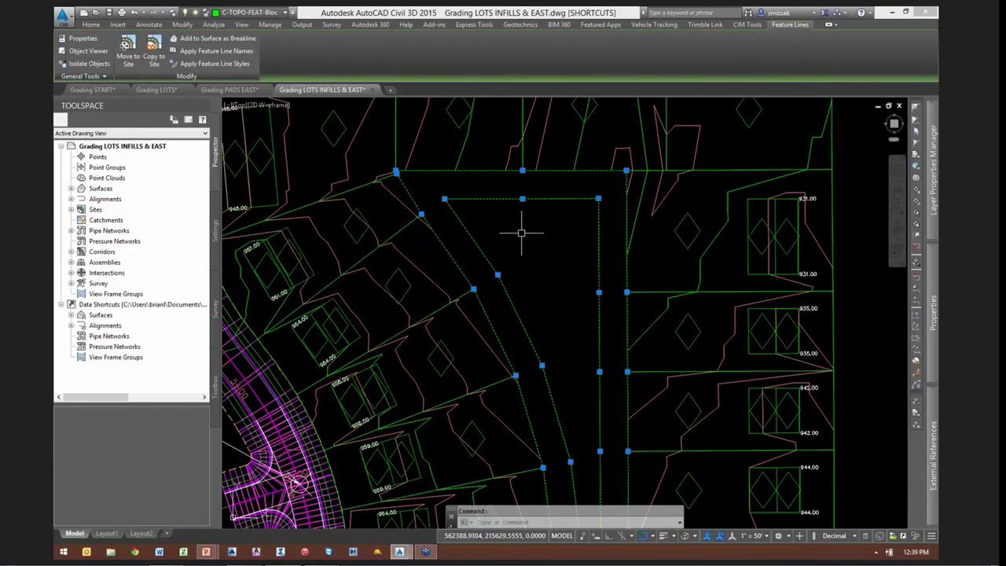
scroll(522, 236, "down", 2)
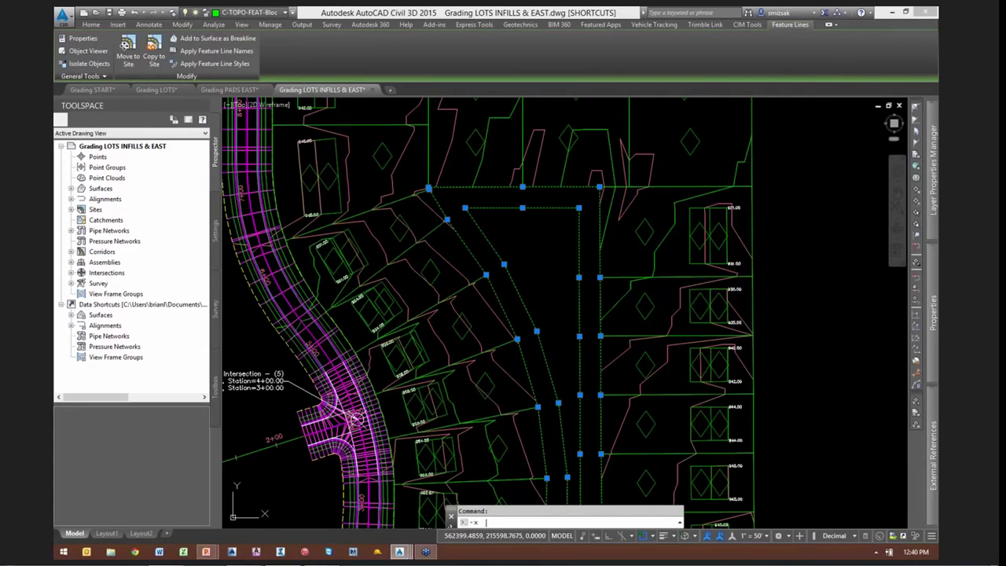
type("x")
key("Return")
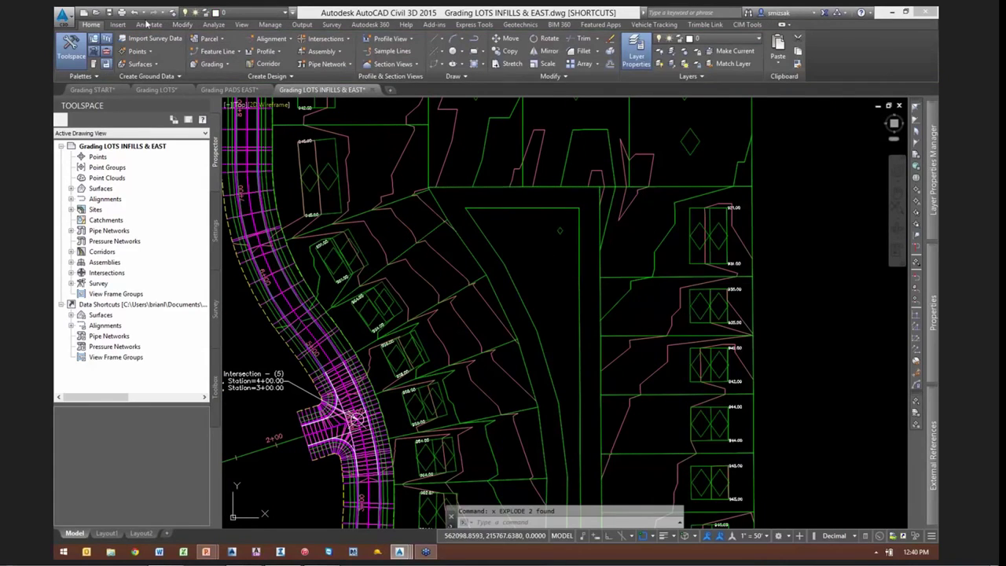
left_click(132, 16)
key("Escape")
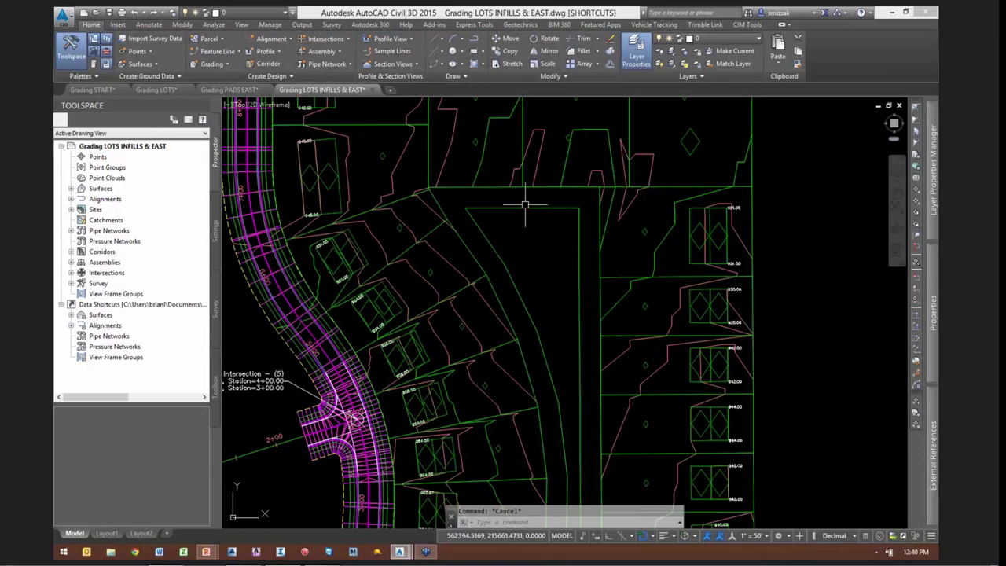
Explode only the inner offset feature line inside the central open area
left_click(522, 207)
type("x")
key("Return")
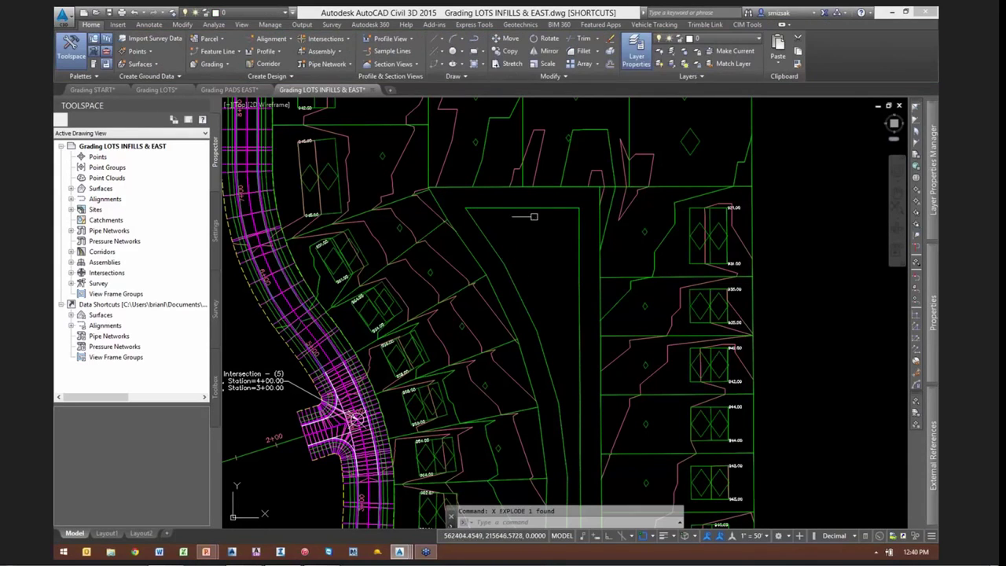
Check the exploded inner line's object type in its properties and convert it from a 3D to a 2D polyline
left_click(523, 209)
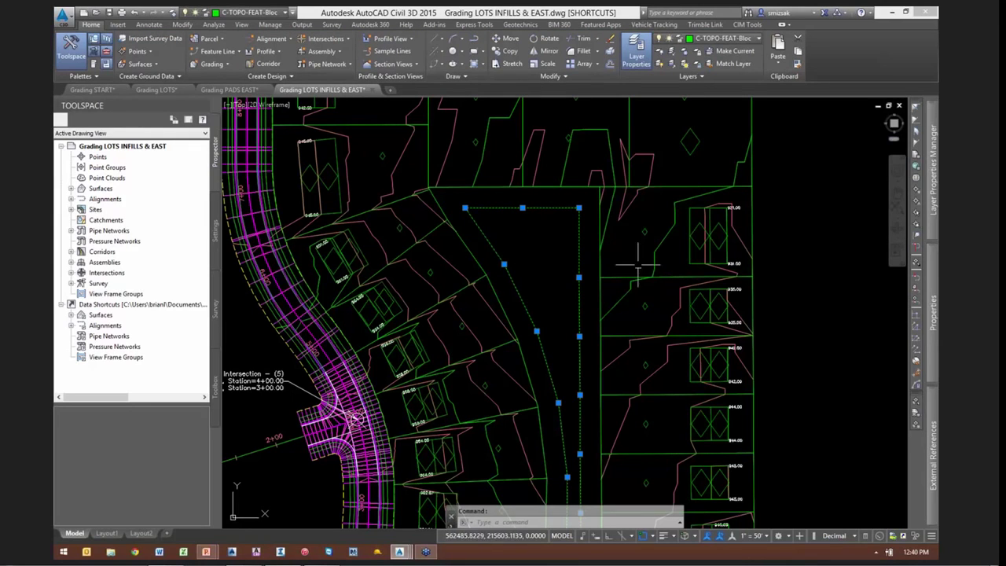
mouse_move(934, 305)
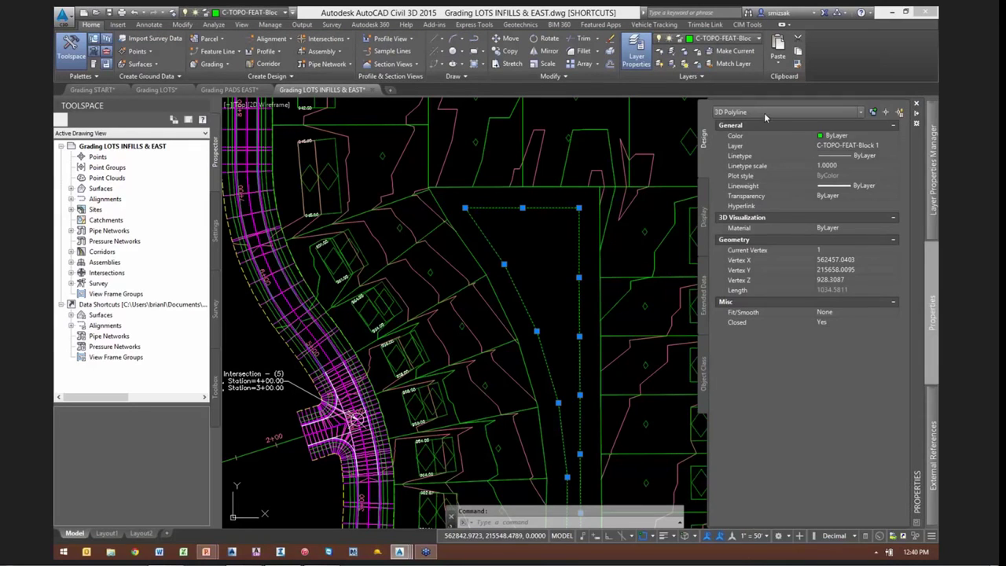
left_click(183, 24)
left_click(209, 76)
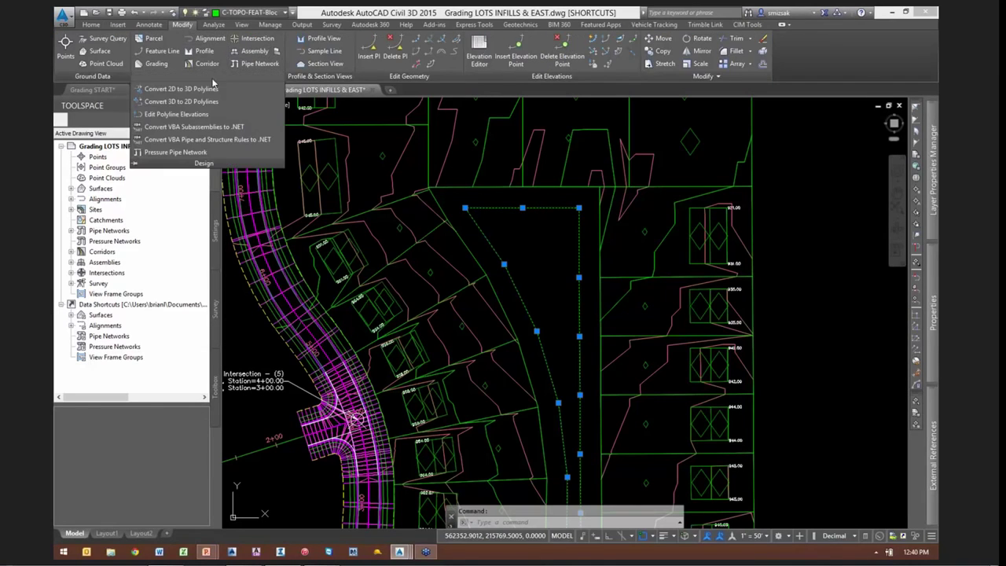
left_click(178, 107)
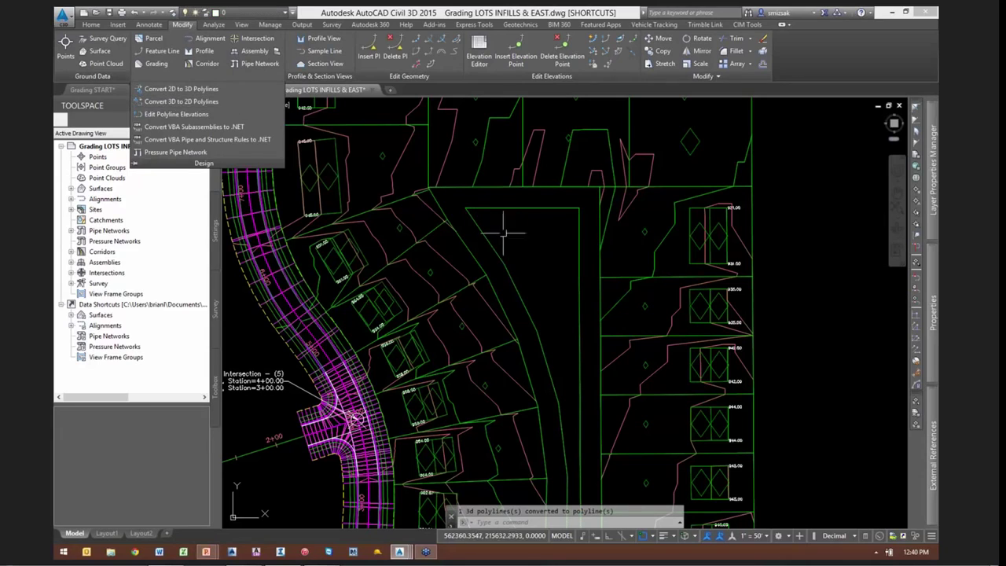
Draw a polyline across the narrow southern part of the inner line, connecting facing vertices on its east and west sides
scroll(564, 292, "down", 1)
scroll(565, 292, "up", 3)
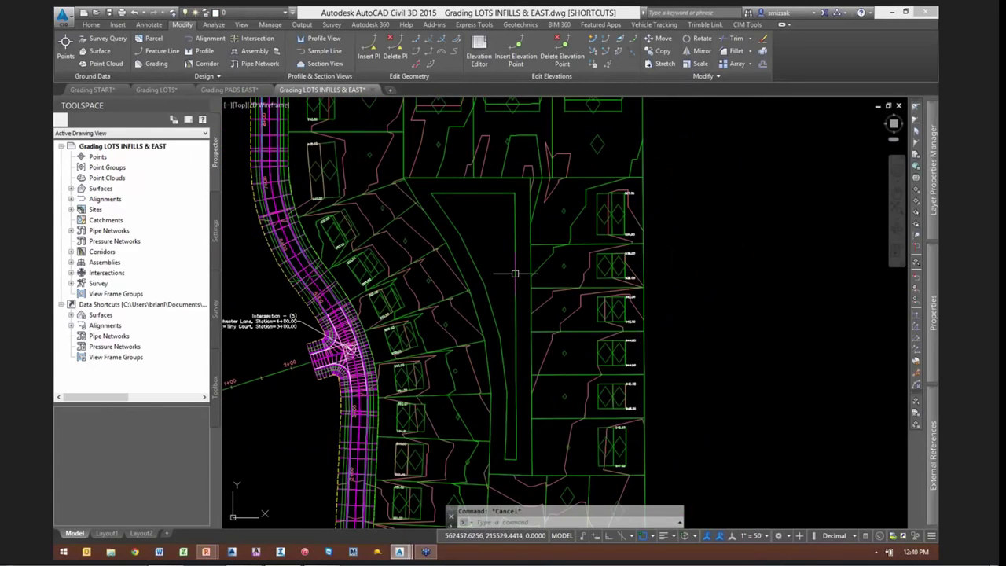
left_click(514, 331)
scroll(513, 338, "up", 1)
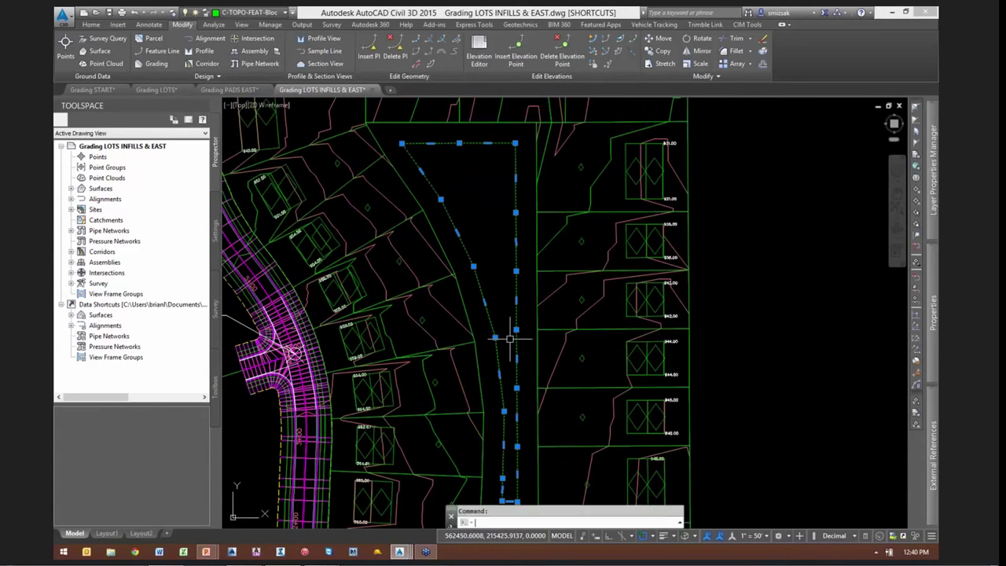
type("pl")
key("Return")
left_click(496, 337)
key("Escape")
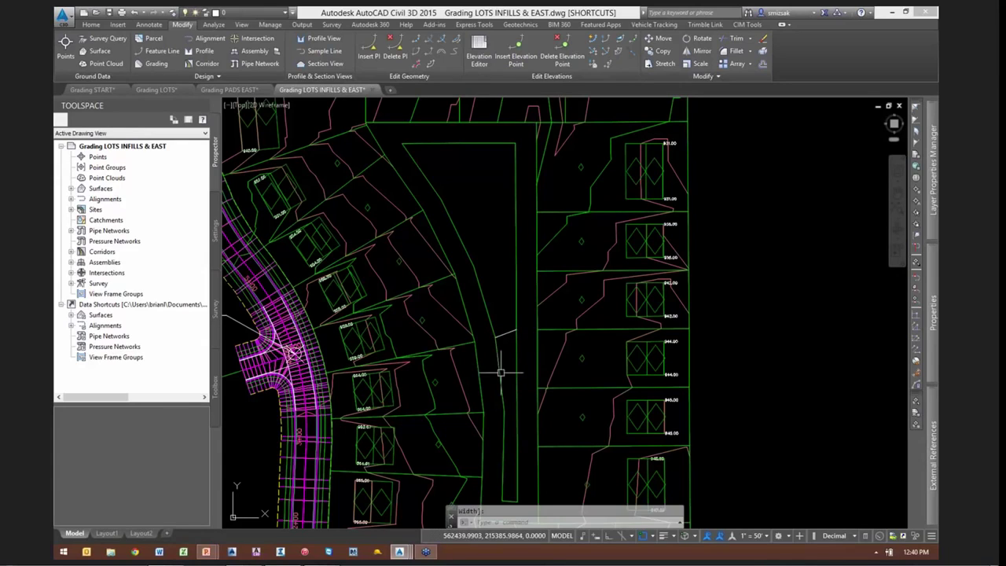
Trim away the inner line's narrow southern part, using the new crossing polyline as the cutting edge
type("tr")
key("Return")
left_click(504, 332)
key("Return")
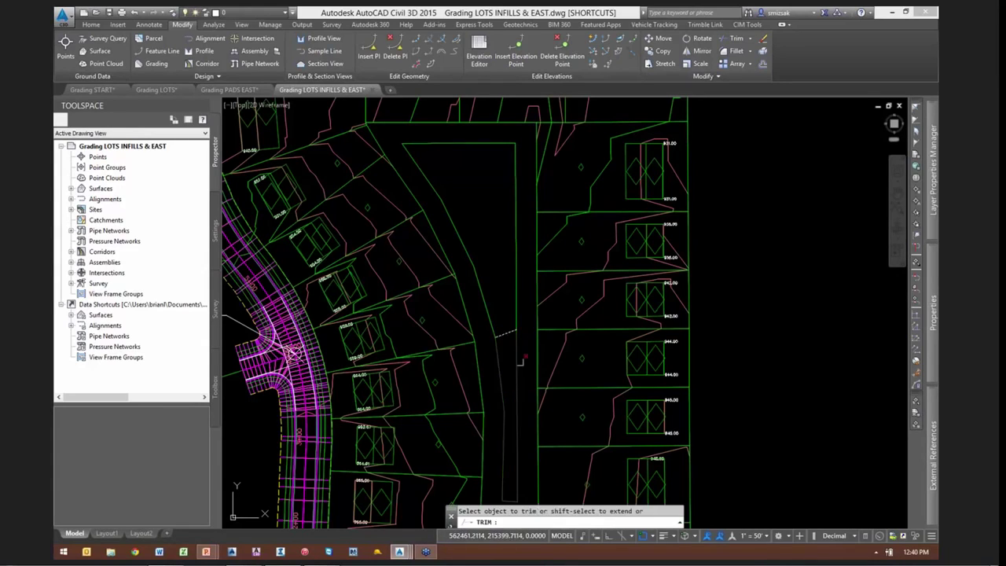
left_click(512, 353)
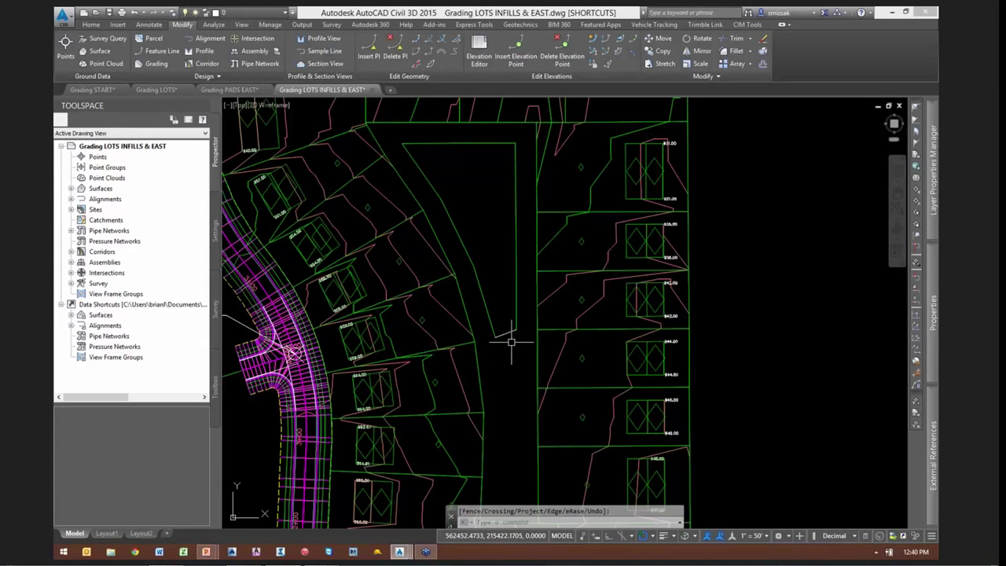
Flatten the short crossing polyline to 2D with the FLATTEN command, without removing hidden lines
type("flatt")
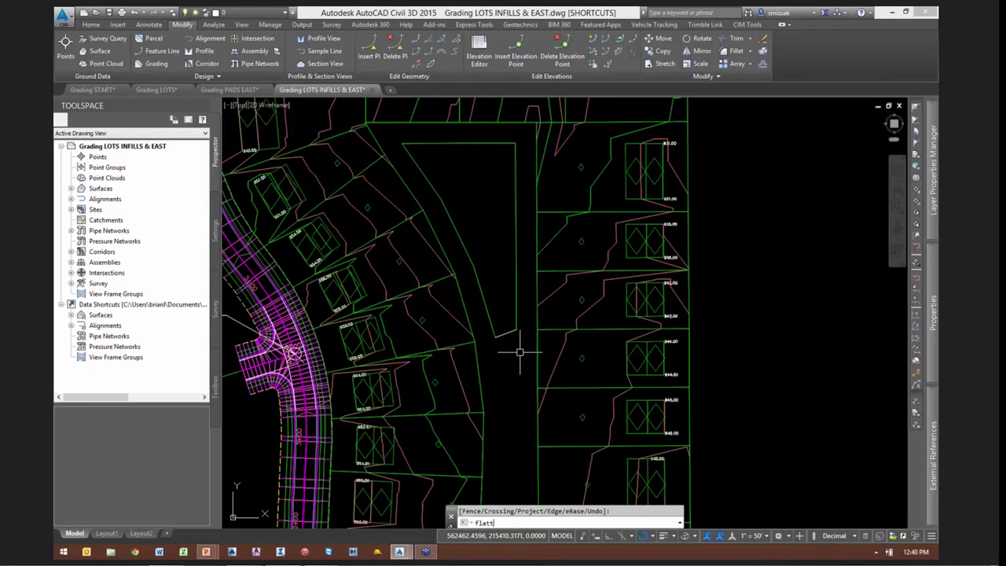
type("en")
key("Return")
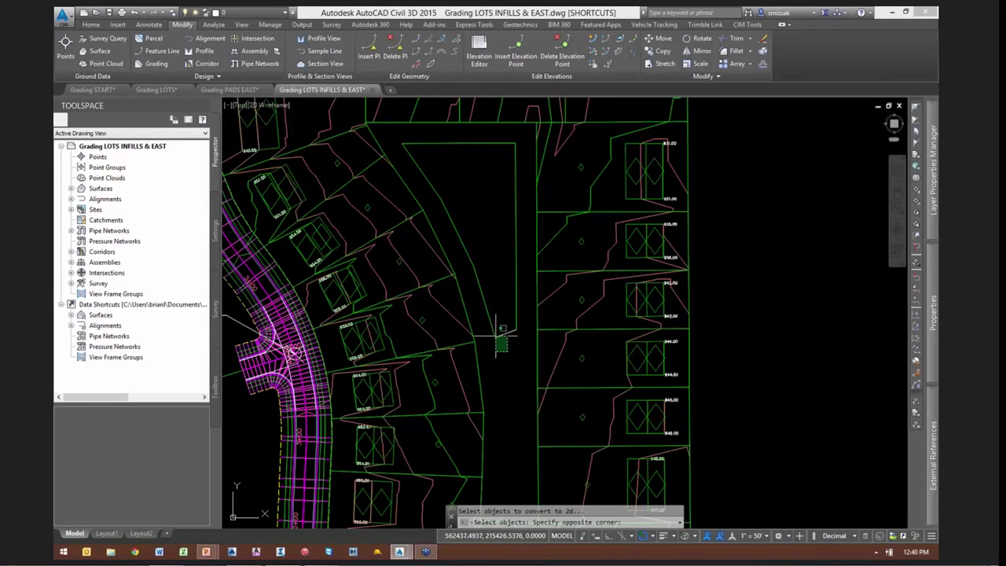
left_click(497, 333)
key("Return")
key("Return")
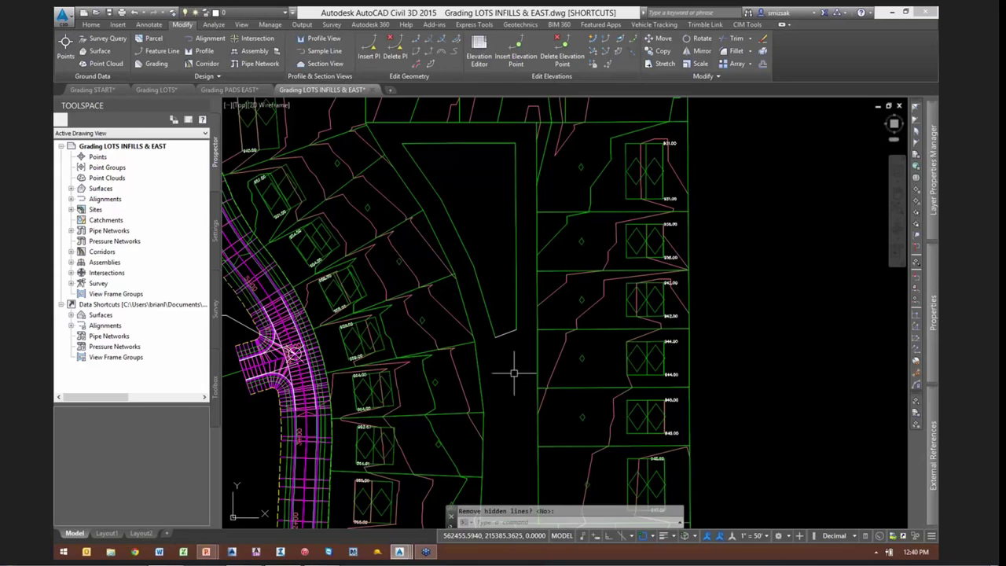
Join the short crossing segment and the trimmed inner line into one polyline
type("j")
key("Return")
left_click(521, 343)
left_click(494, 321)
key("Return")
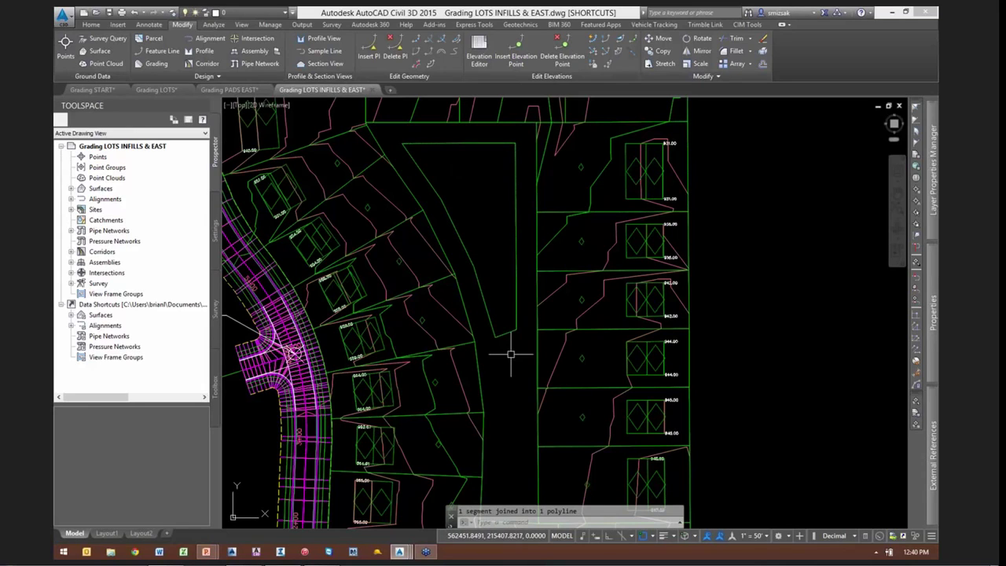
Remove the inner polyline's southeast vertex and move its remaining south vertex to form a centred pointed tip
left_click(505, 333)
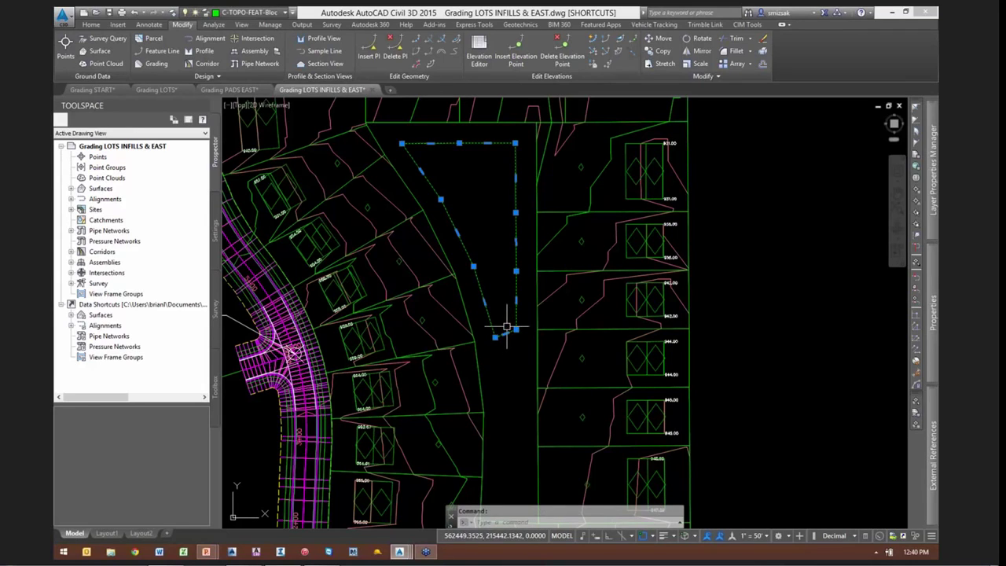
mouse_move(495, 338)
left_click(515, 330)
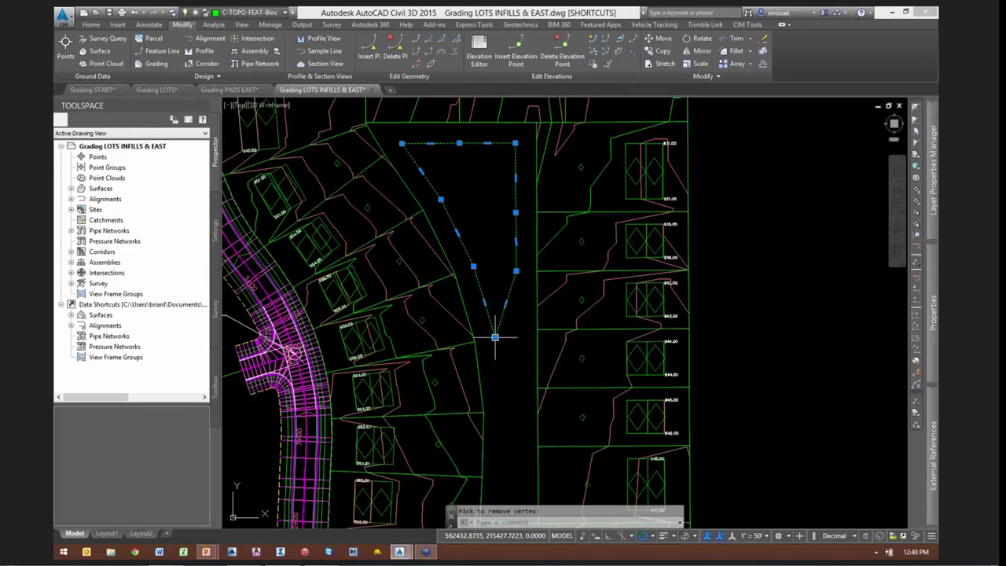
key("Escape")
key("Escape")
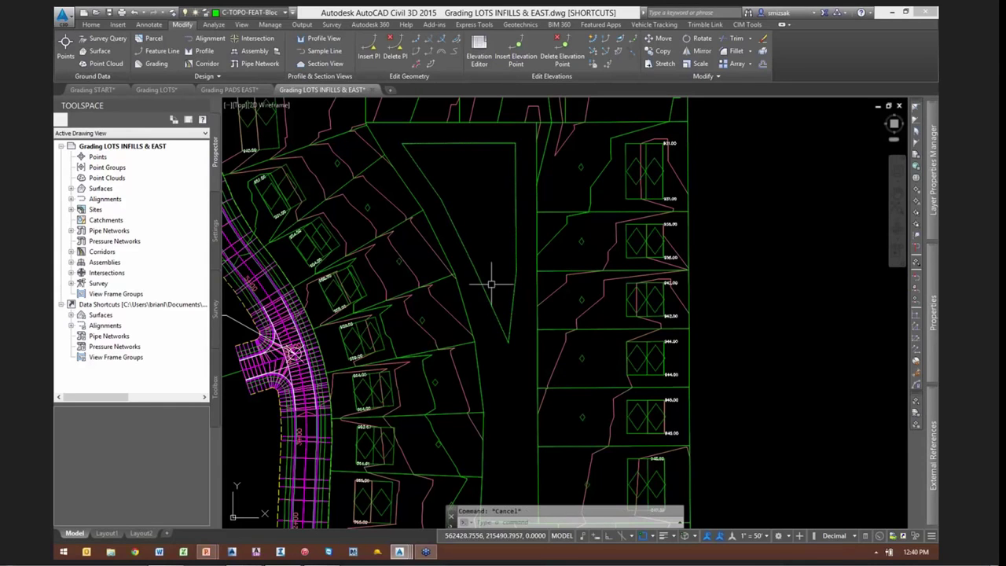
Fillet all corners of the inner polyline at once, using the Fillet command's Radius and Polyline options
middle_click_drag(492, 254, 514, 299)
scroll(514, 302, "down", 2)
type("f")
key("Return")
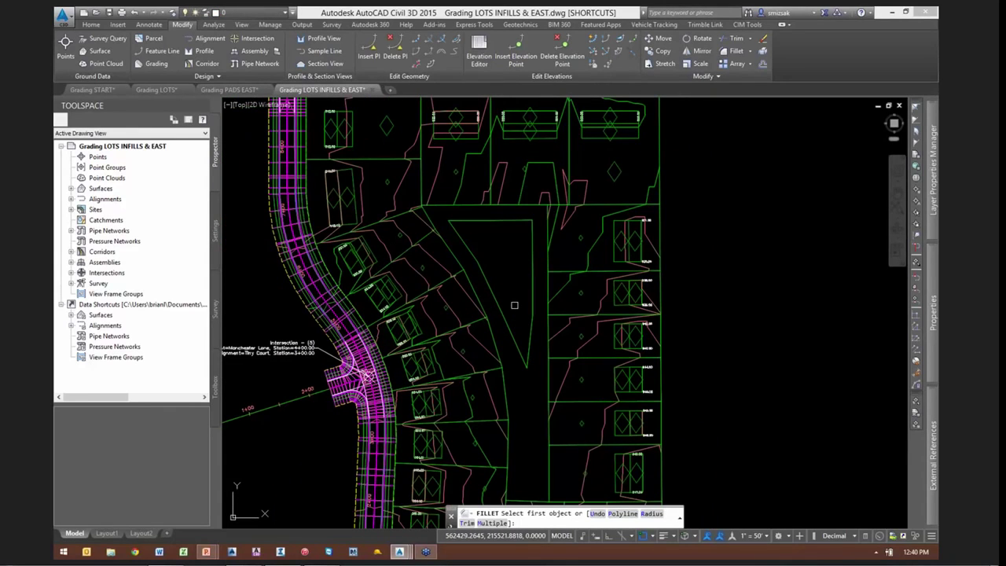
type("r")
key("Return")
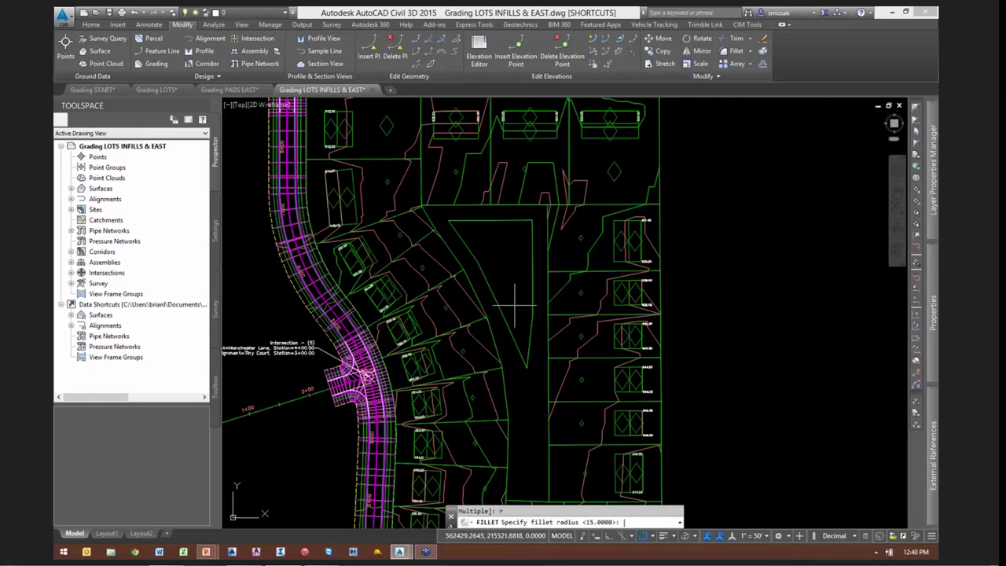
key("Return")
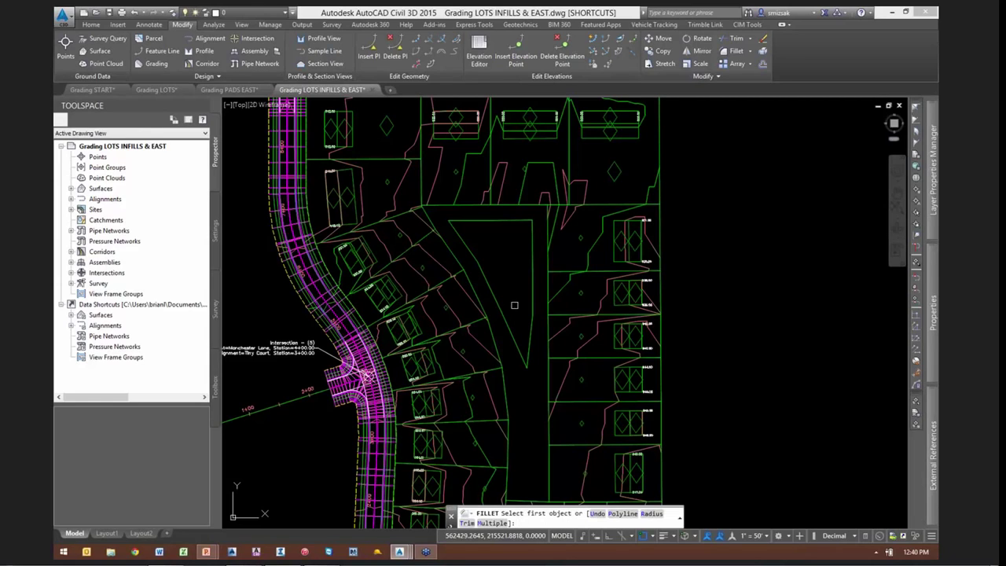
type("p")
key("Return")
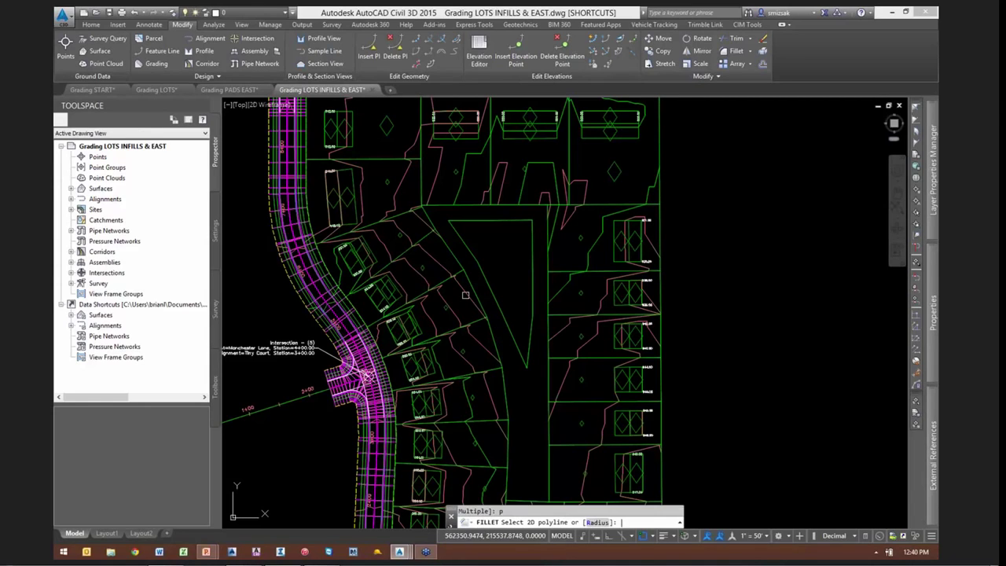
left_click(530, 264)
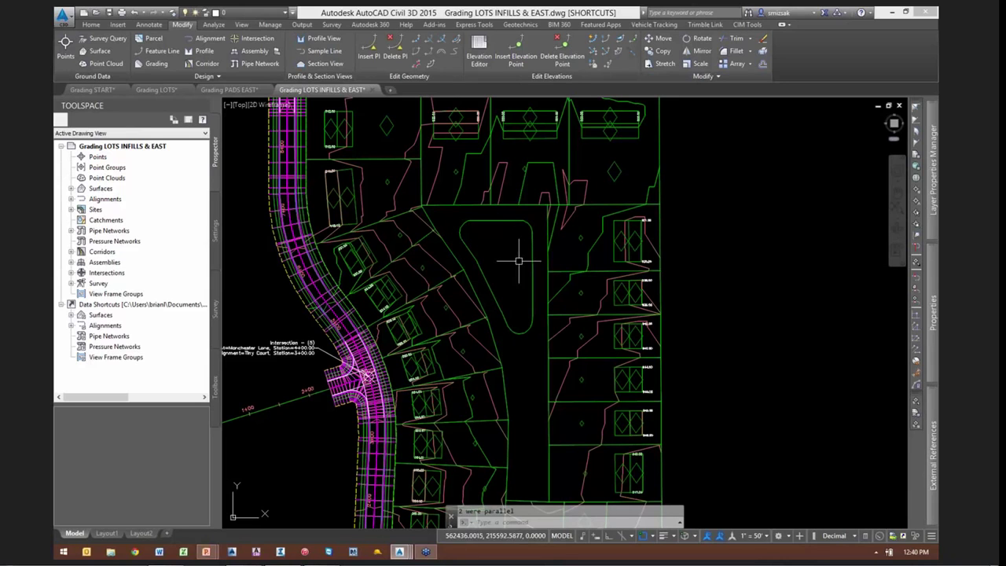
key("Escape")
scroll(510, 284, "up", 5)
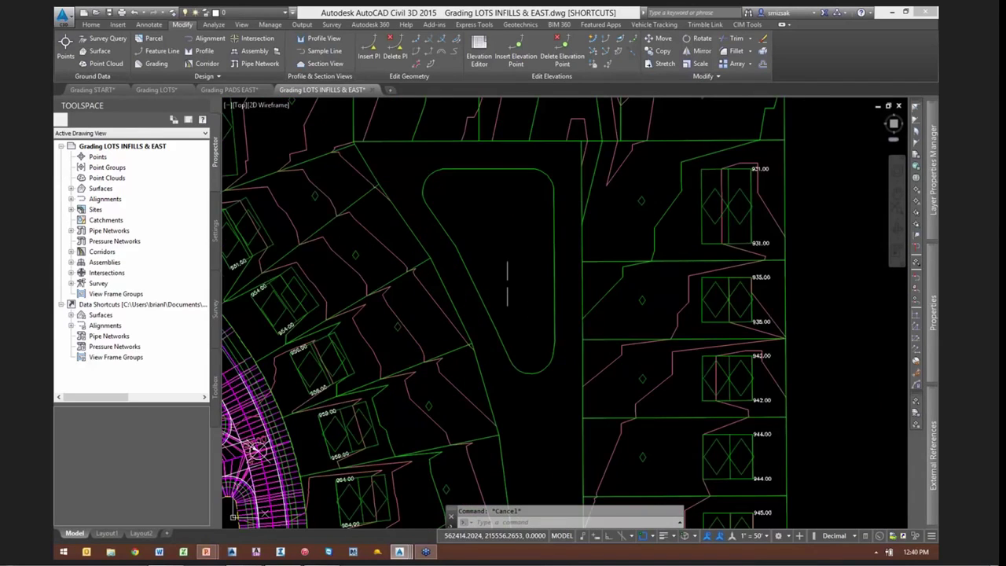
Open the Grading Creation Tools with site Block 1 and grading group BLOCK 1.0
scroll(514, 284, "down", 2)
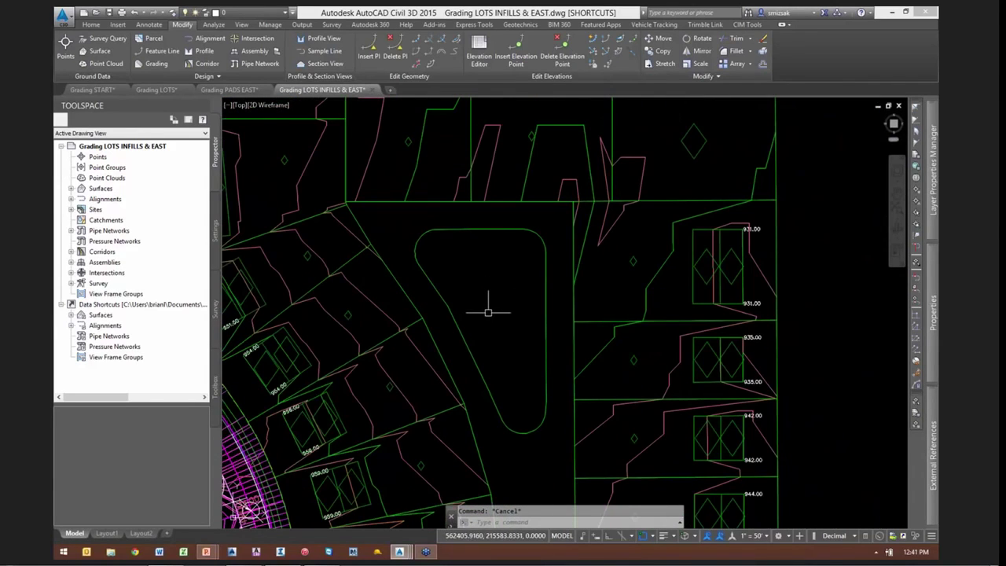
scroll(515, 311, "up", 2)
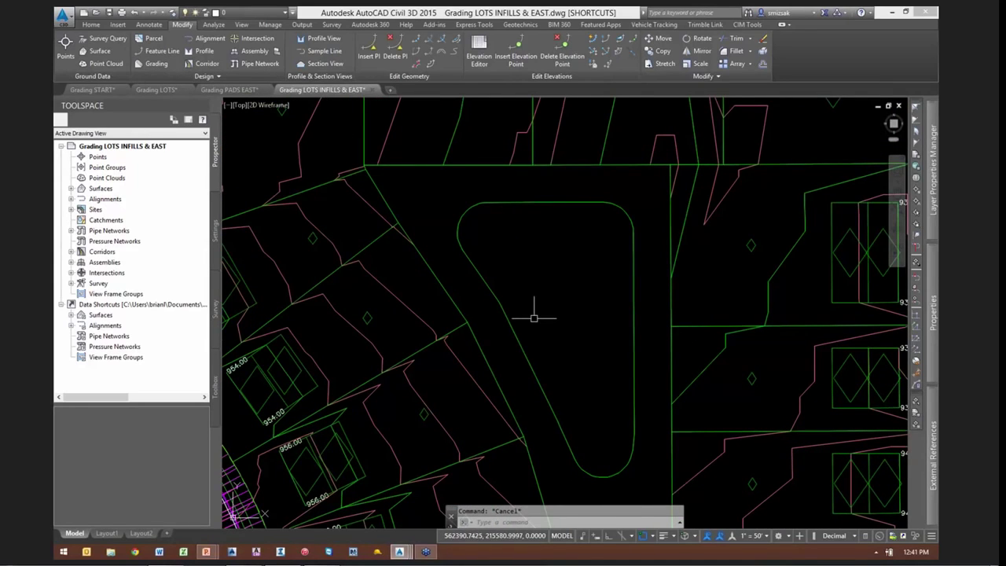
scroll(539, 317, "down", 2)
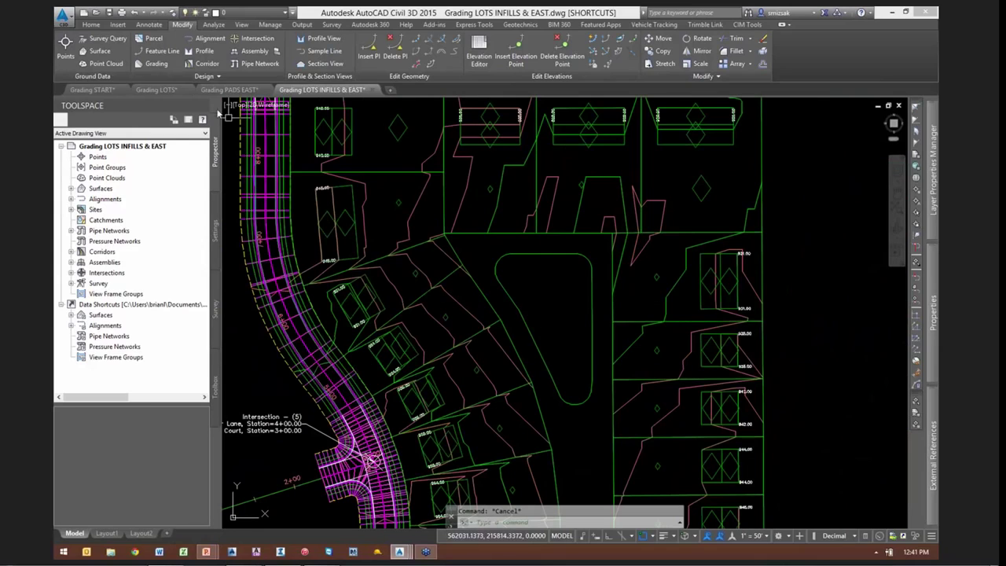
left_click(91, 25)
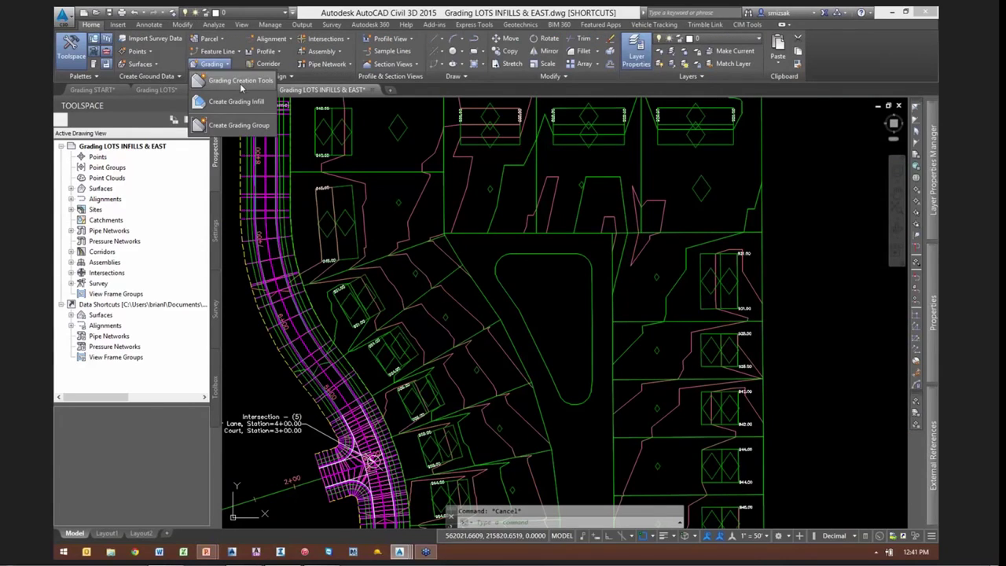
left_click(428, 122)
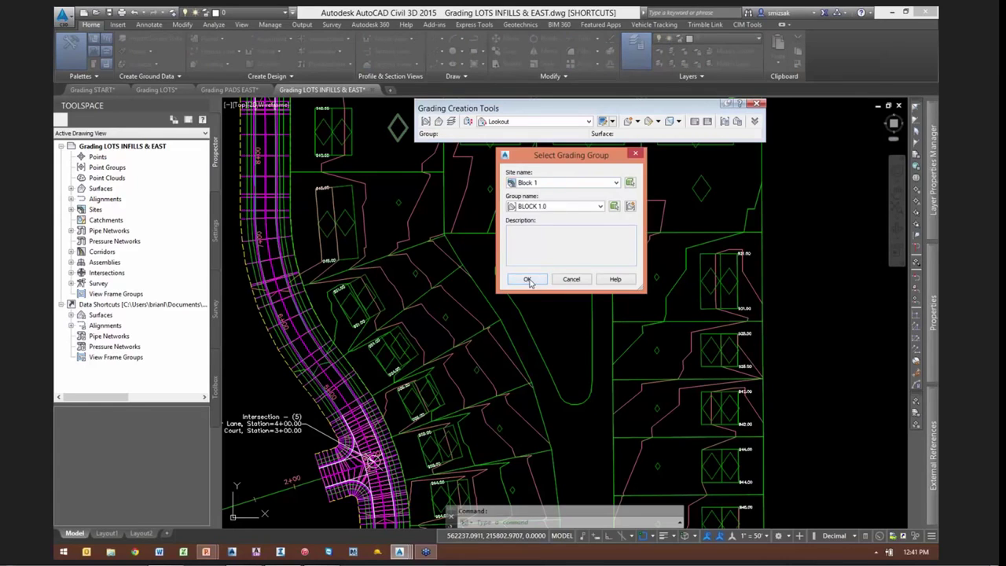
left_click(528, 280)
Select the Basic Set criteria set and make Grade to Distance the active grading criteria
left_click(467, 124)
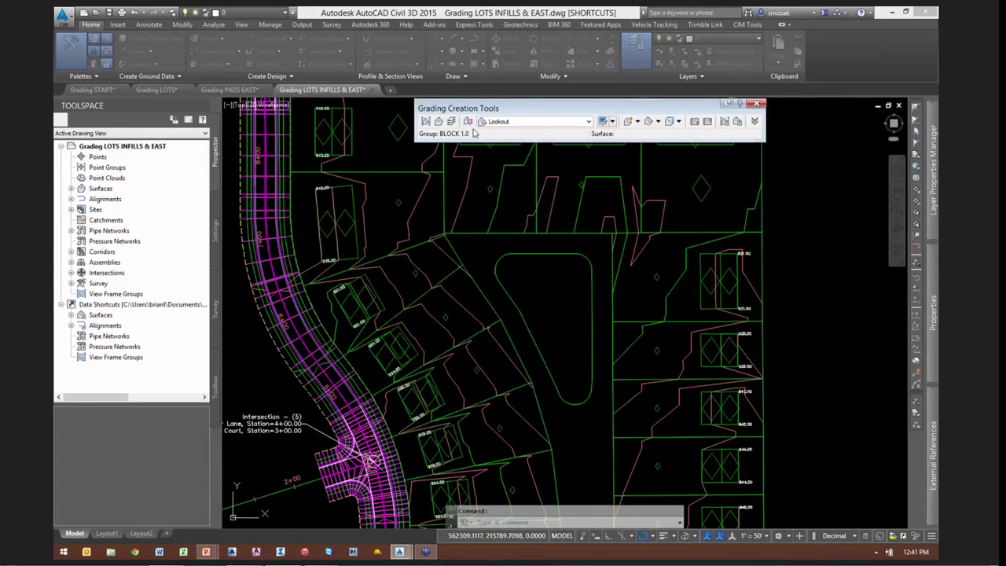
left_click(529, 205)
left_click(526, 214)
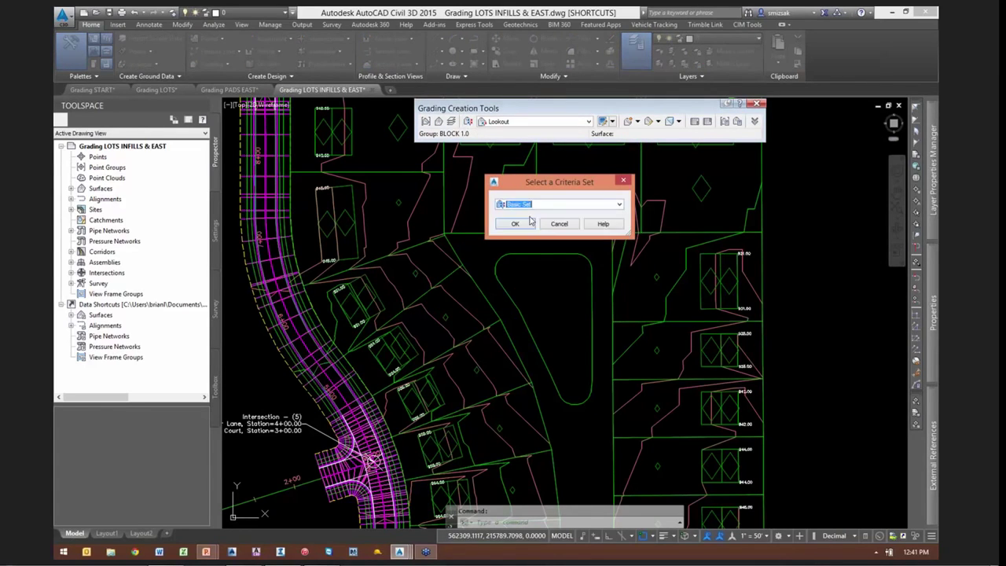
left_click(516, 224)
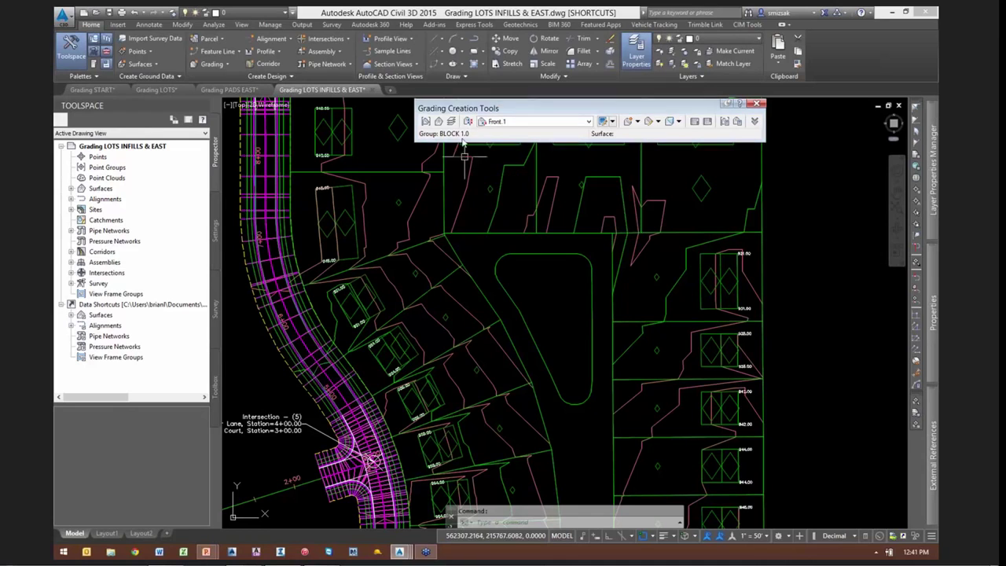
left_click(521, 123)
left_click(520, 143)
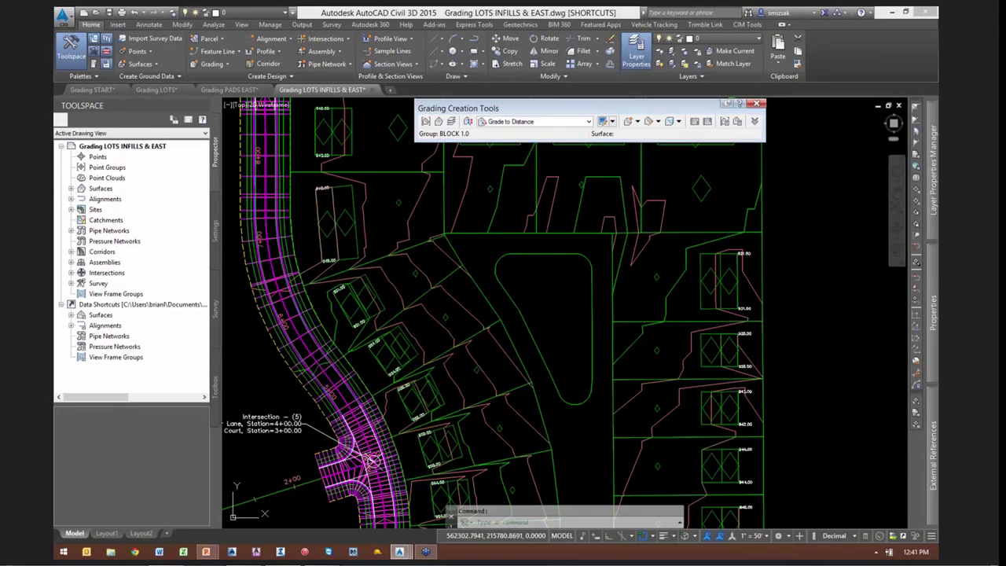
scroll(577, 259, "up", 5)
scroll(550, 333, "down", 2)
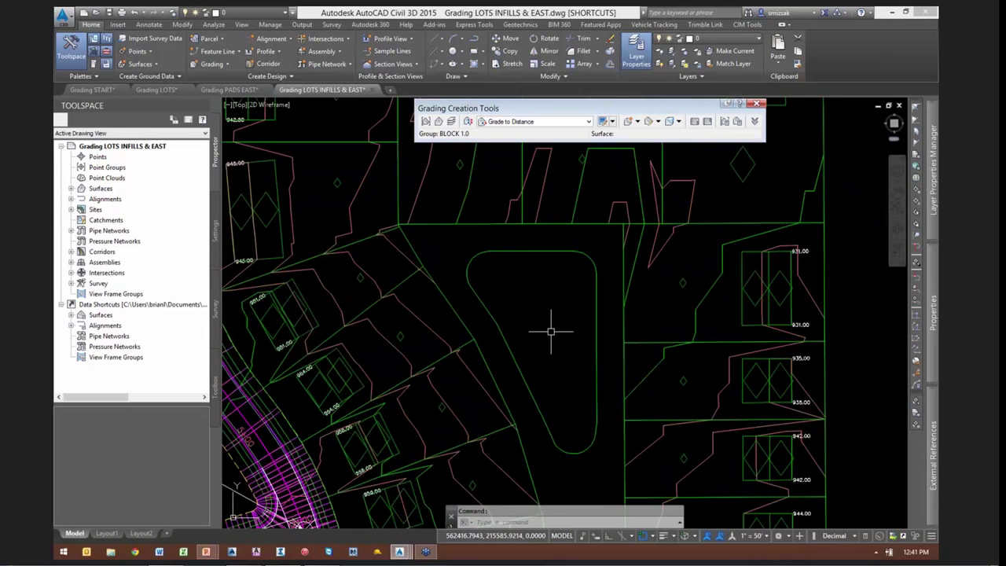
mouse_move(562, 327)
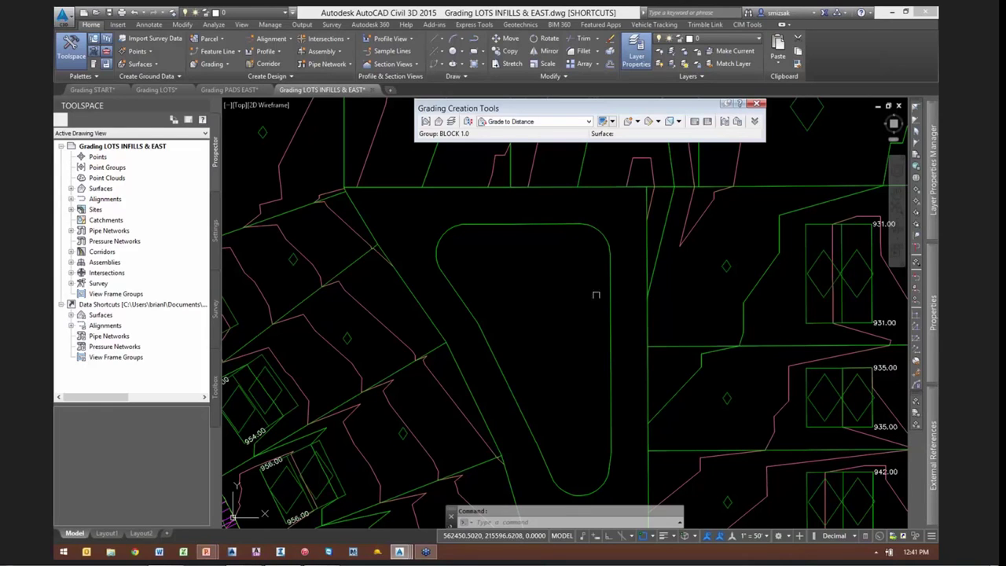
left_click(602, 121)
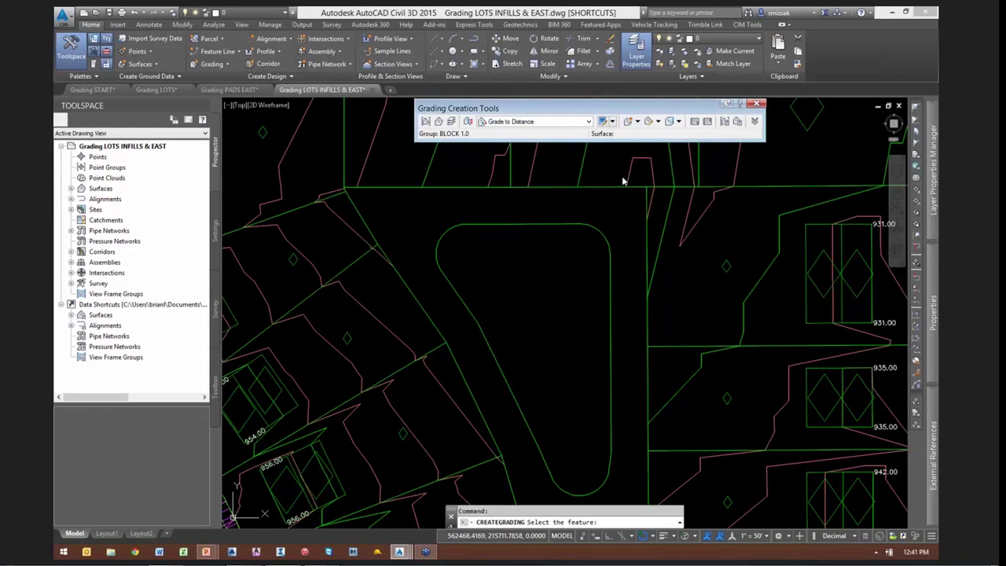
key("Escape")
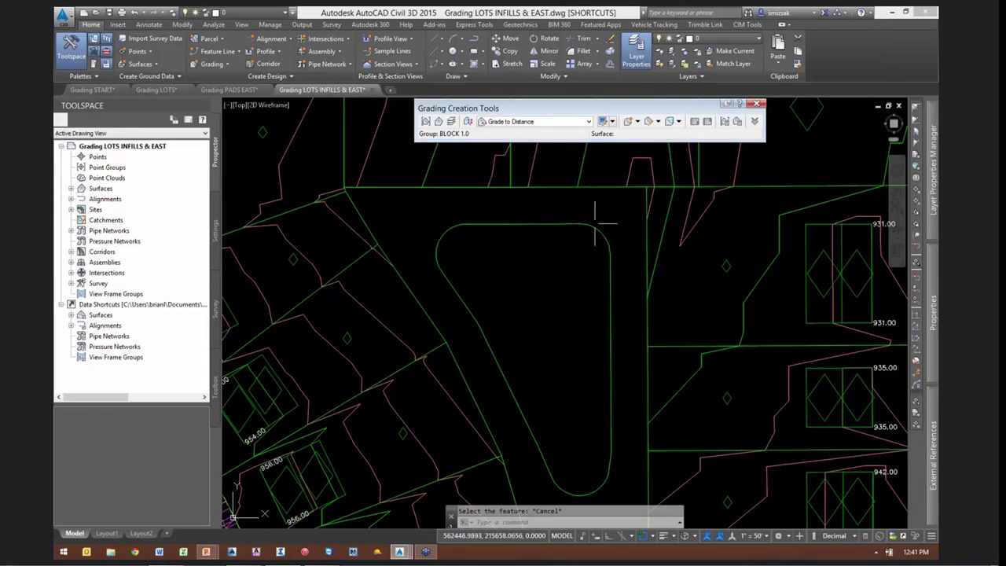
left_click(586, 224)
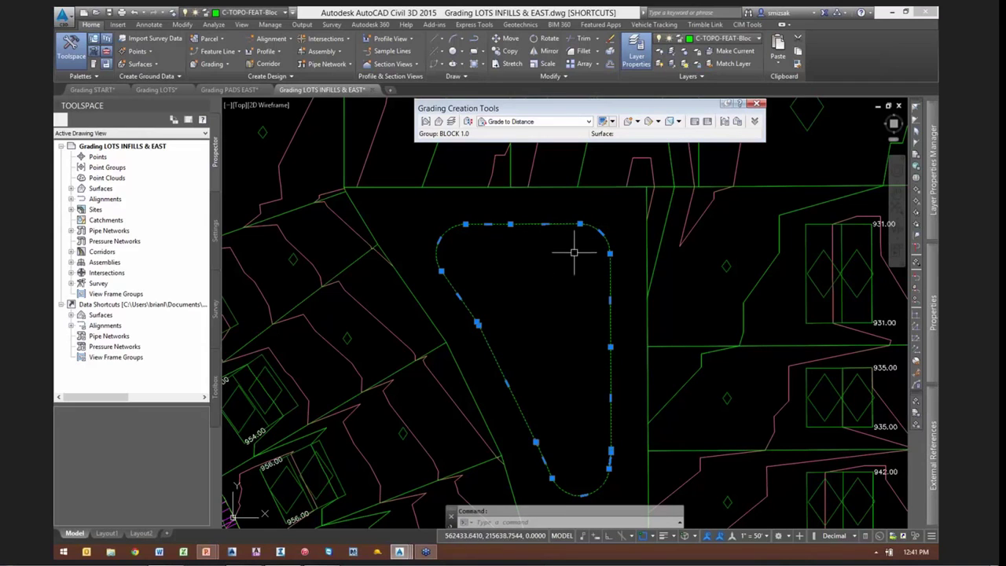
key("Escape")
Check the elevations along the central area's boundary feature line with Quick Elevation Edit
left_click(599, 187)
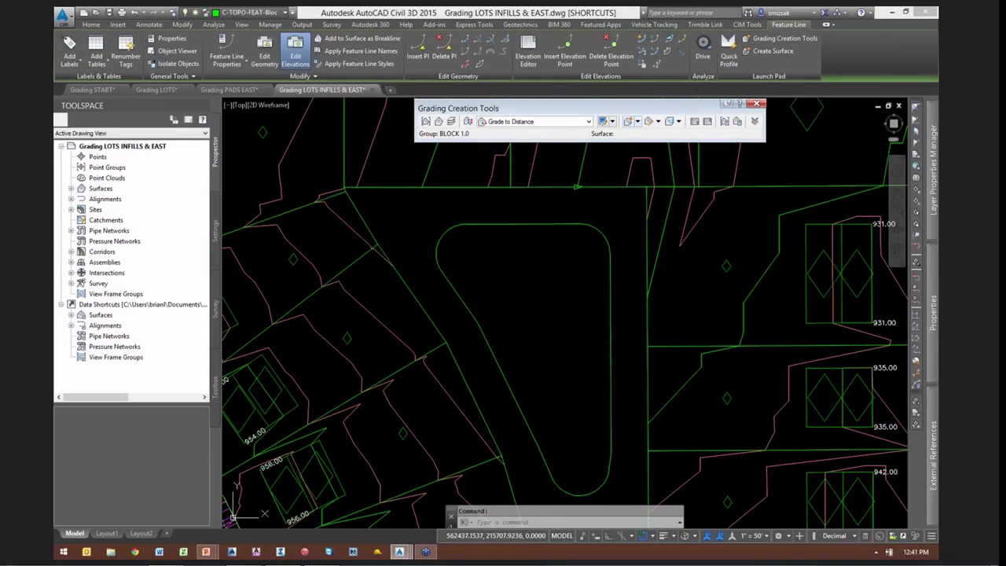
left_click(641, 59)
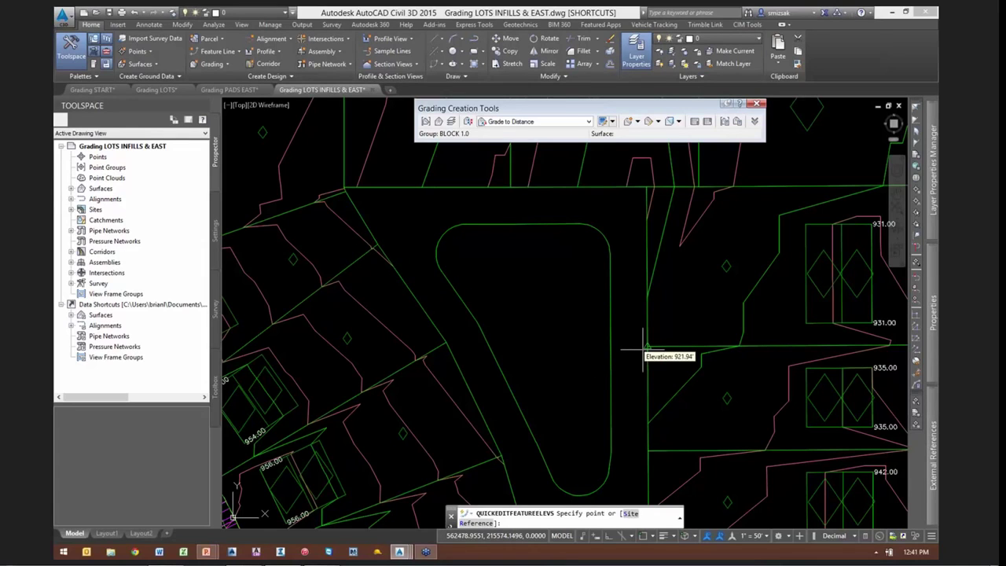
key("Escape")
left_click(576, 225)
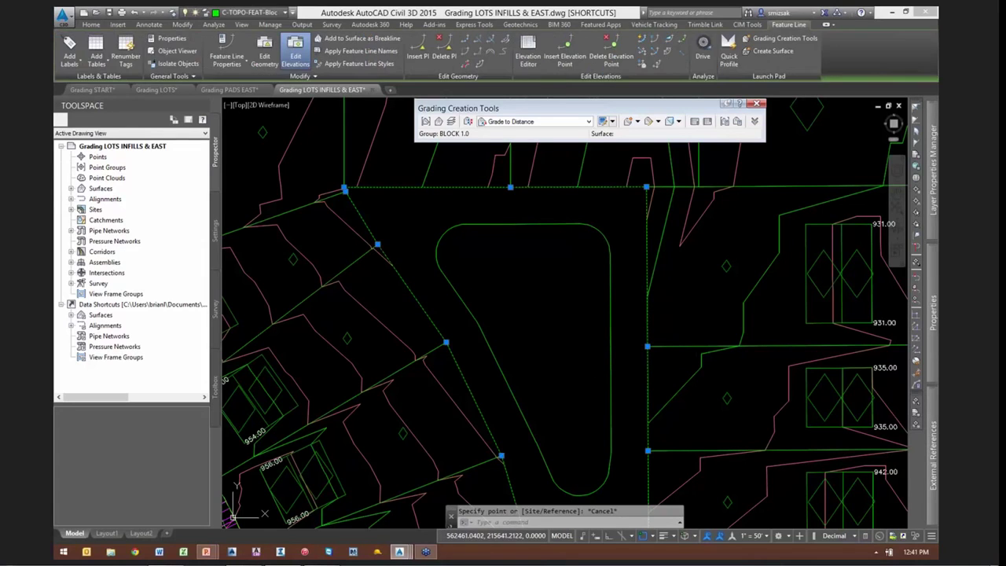
Convert the inner rounded polyline to a feature line in site Block 1, assigning it a fixed elevation
key("Escape")
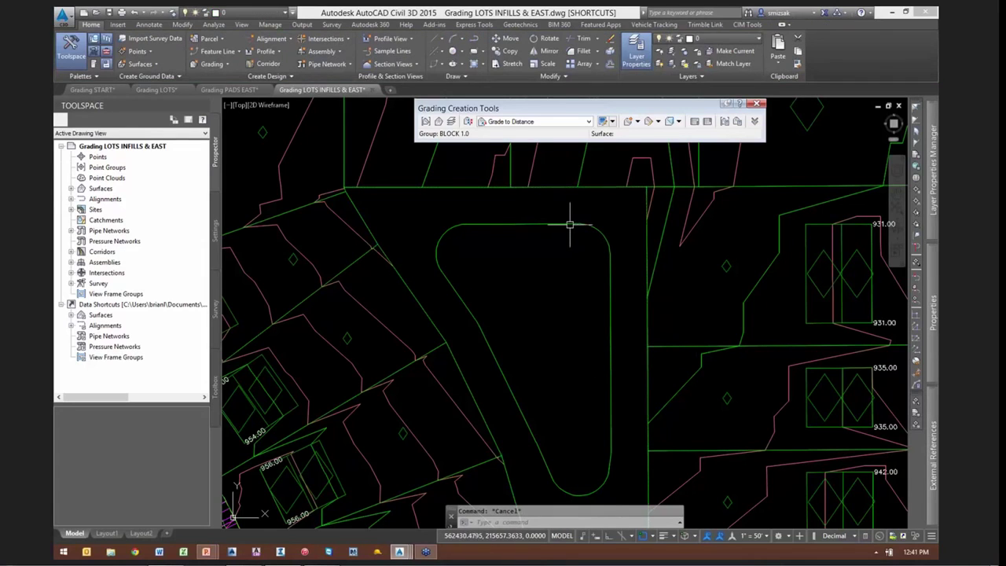
left_click(218, 51)
left_click(242, 95)
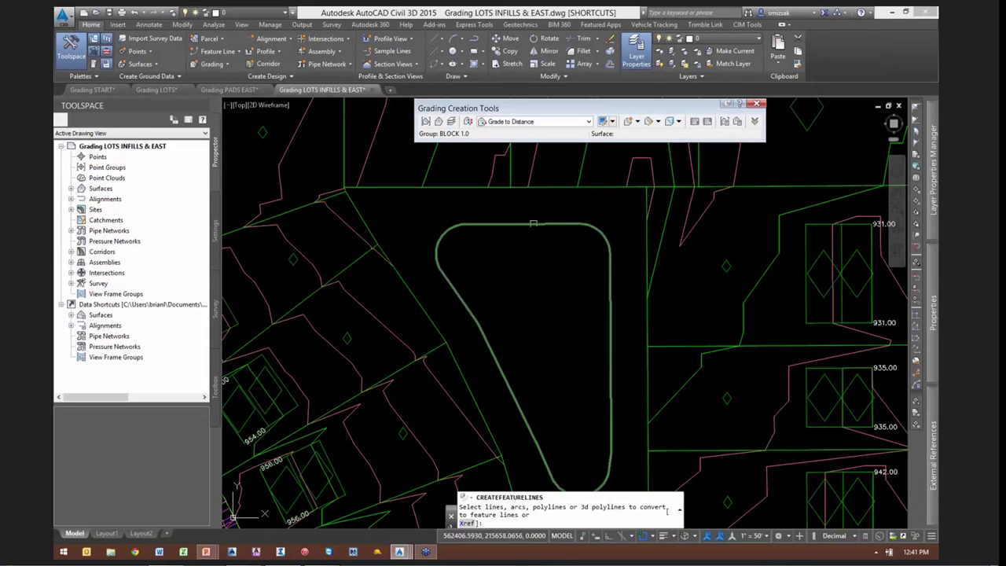
key("Return")
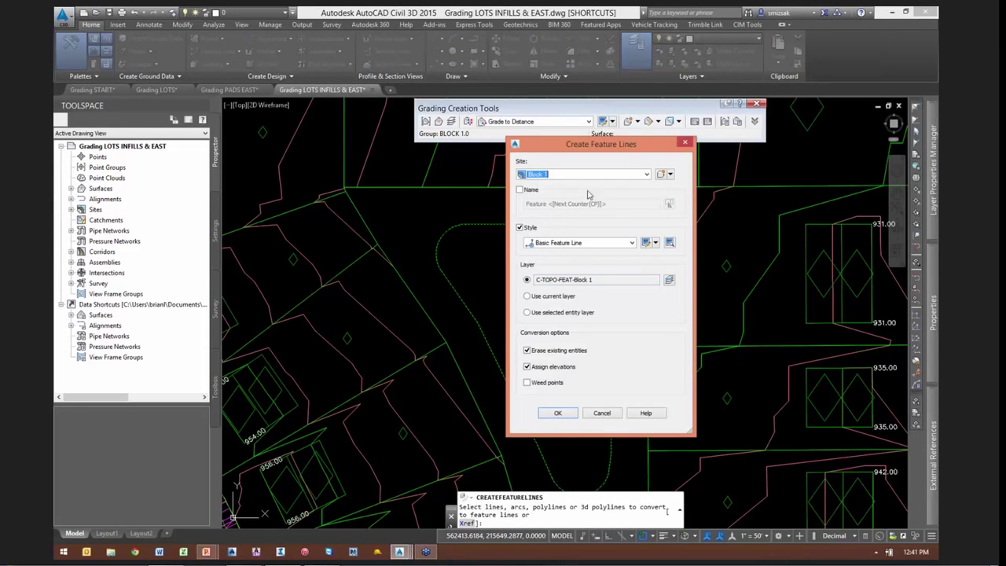
left_click(560, 413)
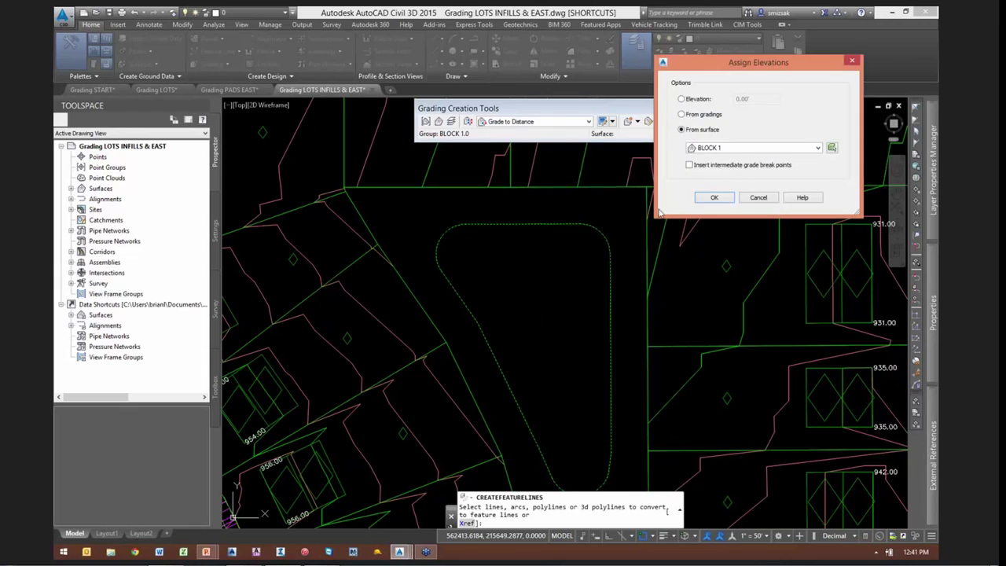
left_click(696, 99)
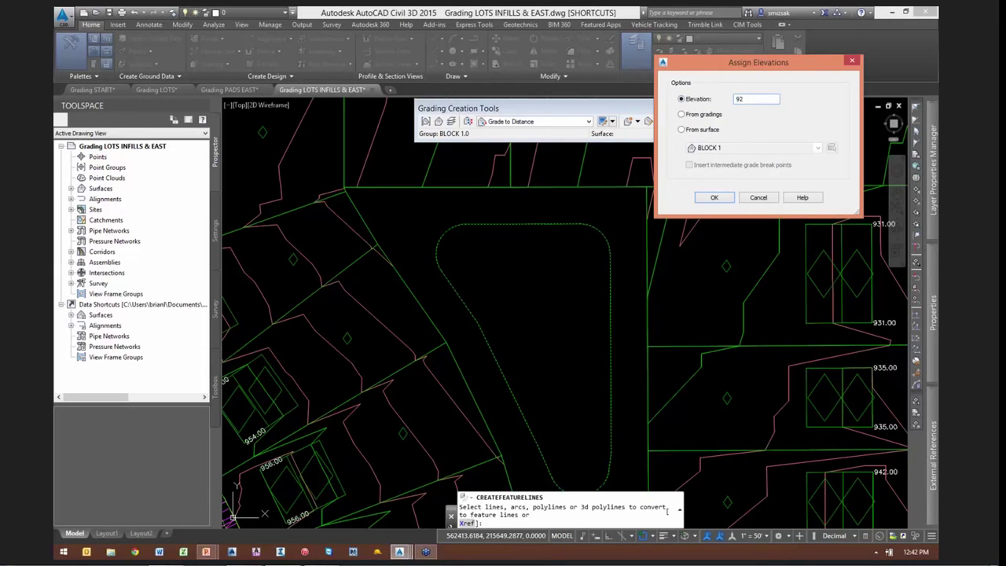
key("Return")
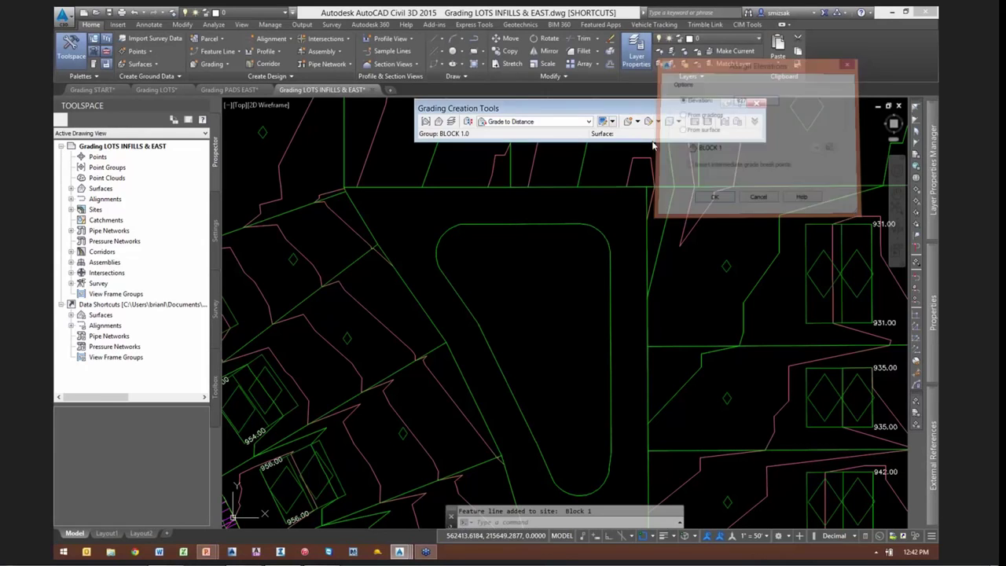
Grade inward from the entire rounded feature line for a distance of 20 ft at a -3:1 slope
left_click(567, 221)
left_click(548, 268)
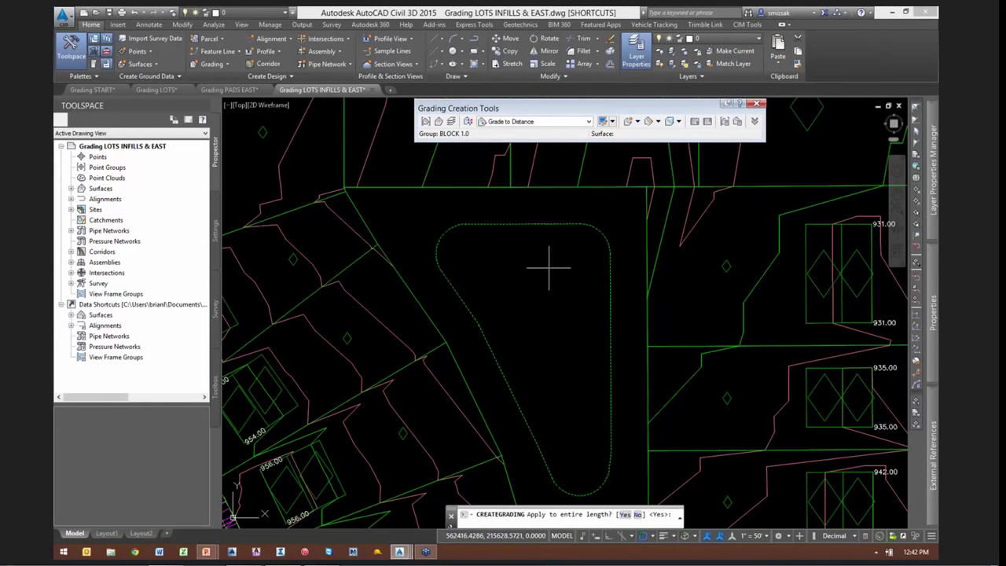
key("Return")
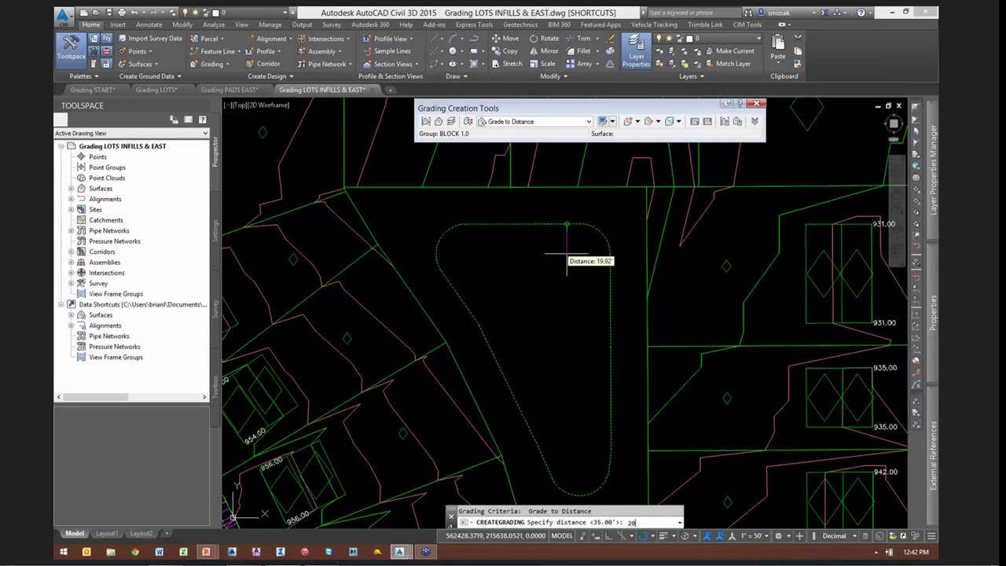
key("Return")
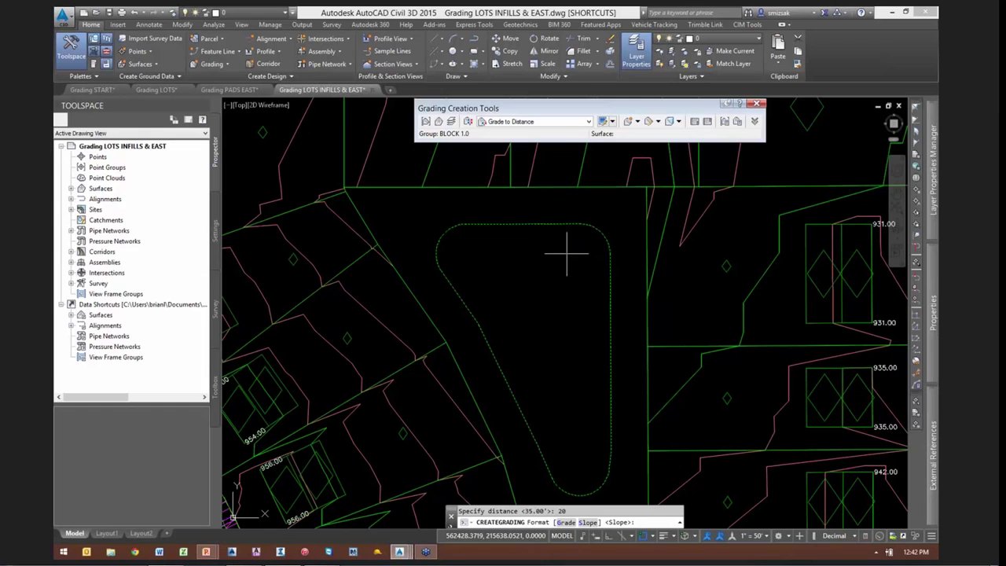
key("Return")
key("Return")
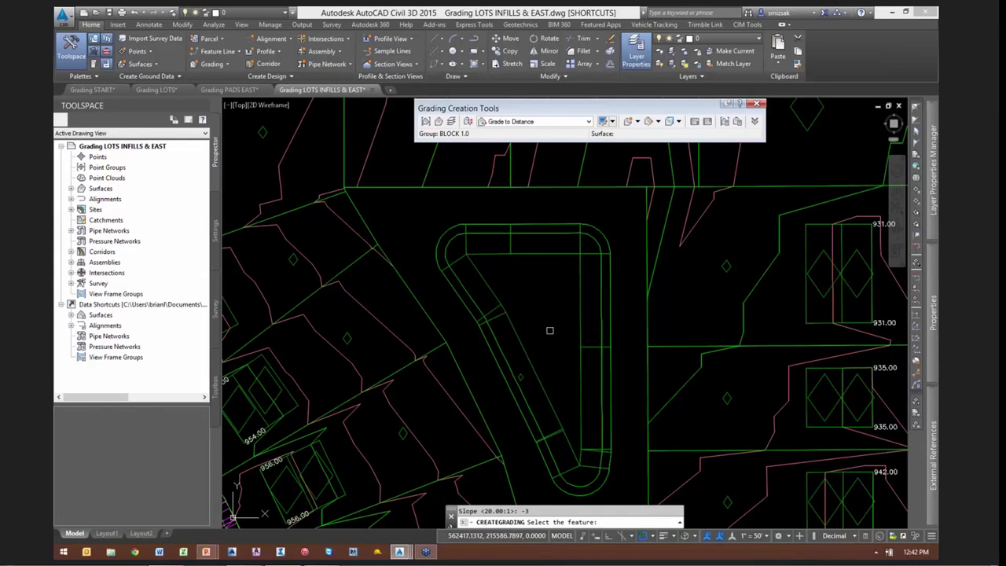
Add a 3 ft wide bench along the full inner edge of the grading at a -10:1 slope
scroll(550, 330, "up", 1)
middle_click_drag(550, 329, 552, 300)
scroll(552, 300, "down", 1)
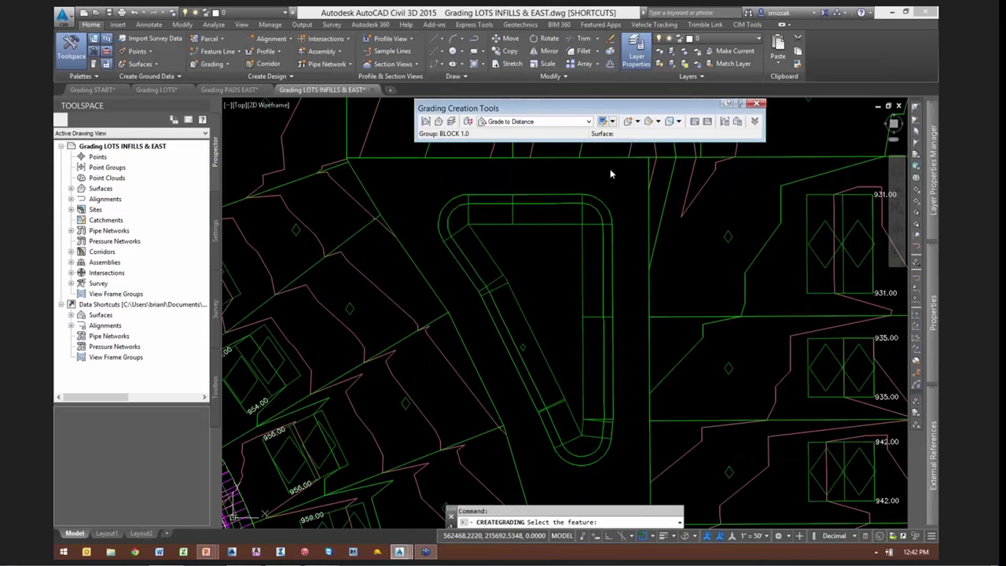
left_click(557, 237)
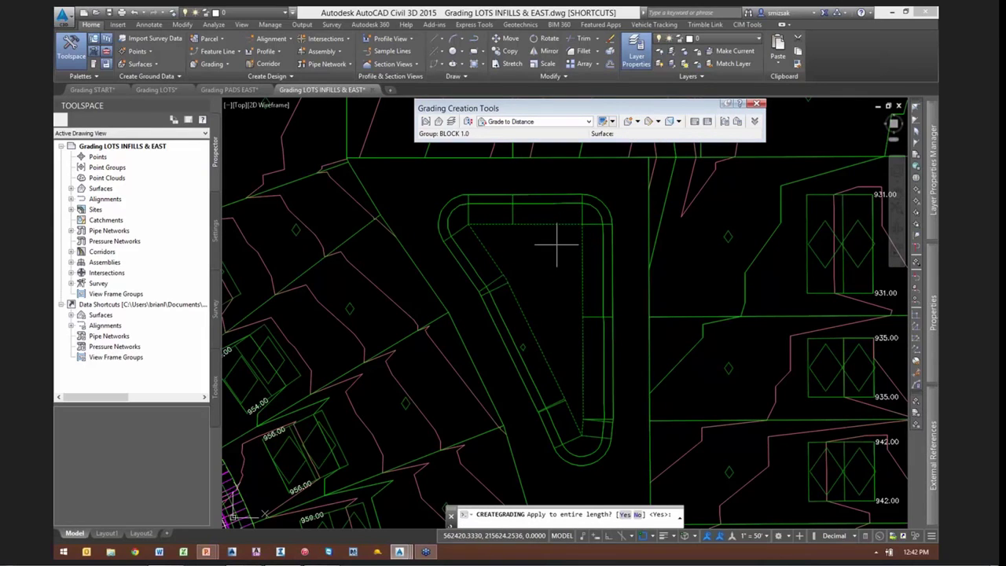
key("Return")
type("3")
key("Return")
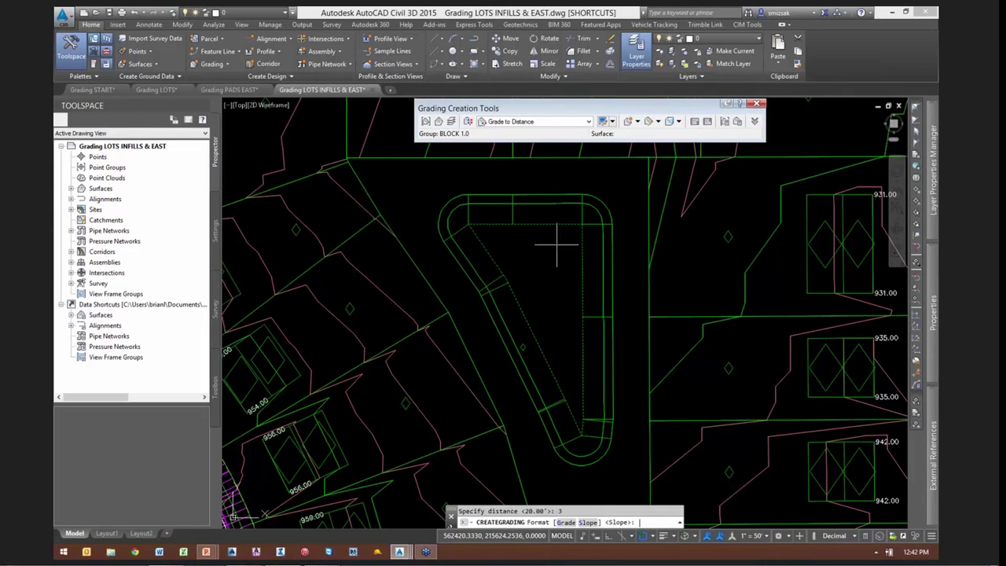
key("Return")
type("-10")
key("Return")
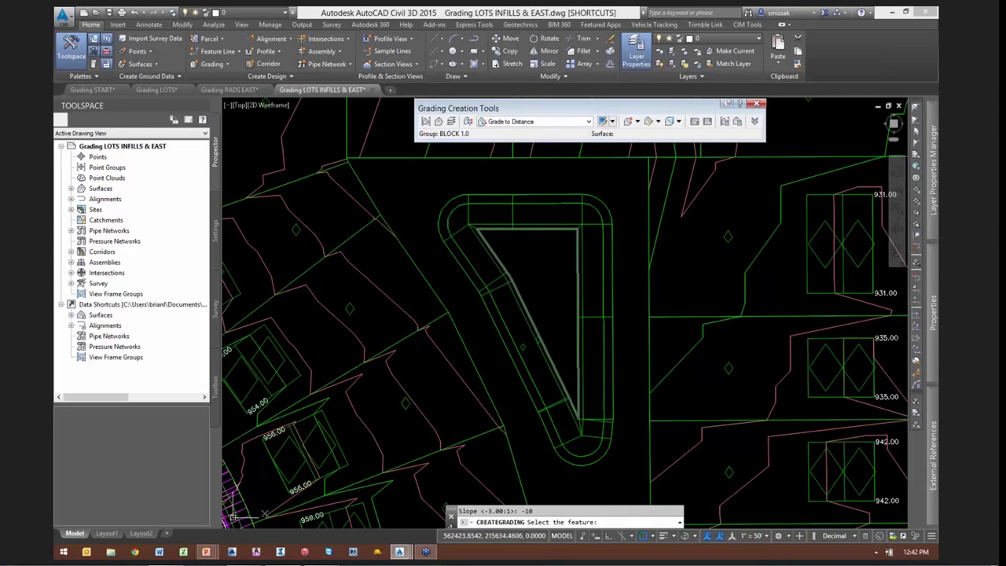
Grade inward from the bench's entire inner edge for a distance of 25 ft at a -3:1 slope
left_click(562, 229)
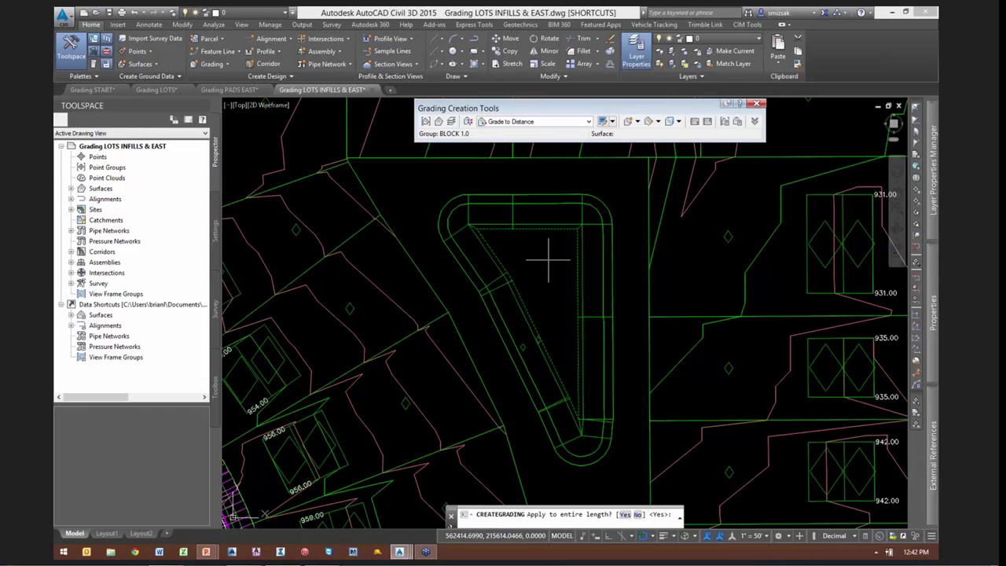
key("Return")
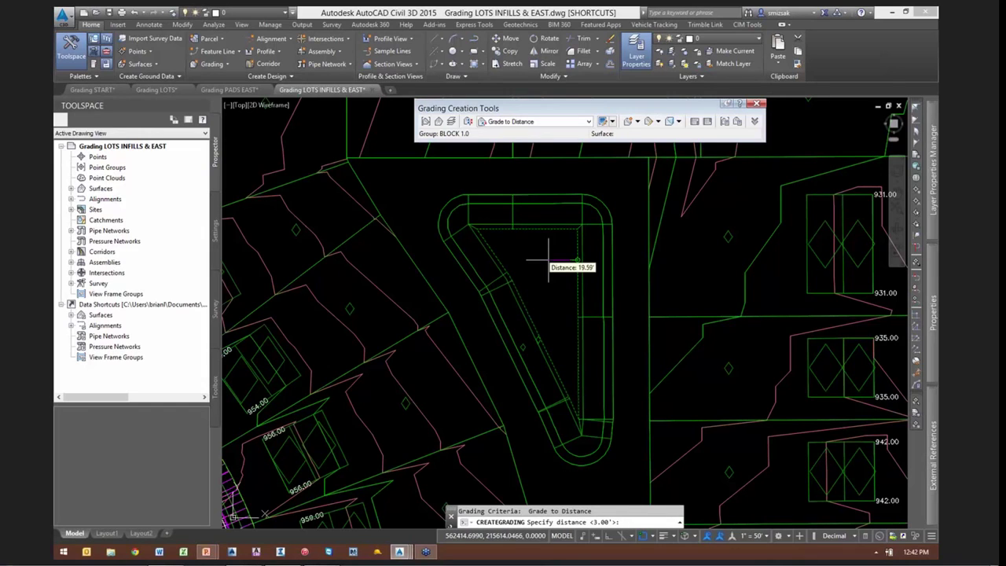
type("25")
key("Return")
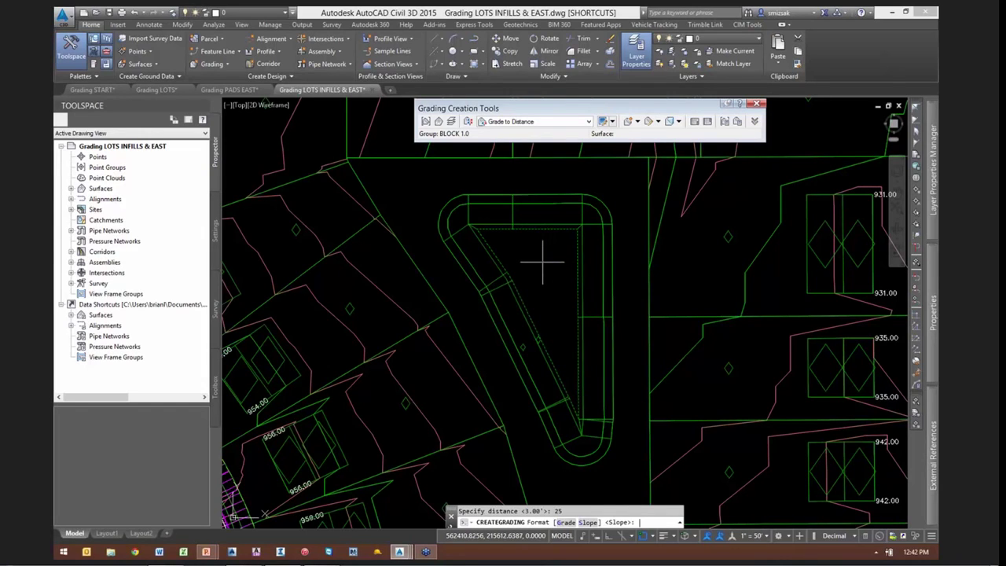
key("Return")
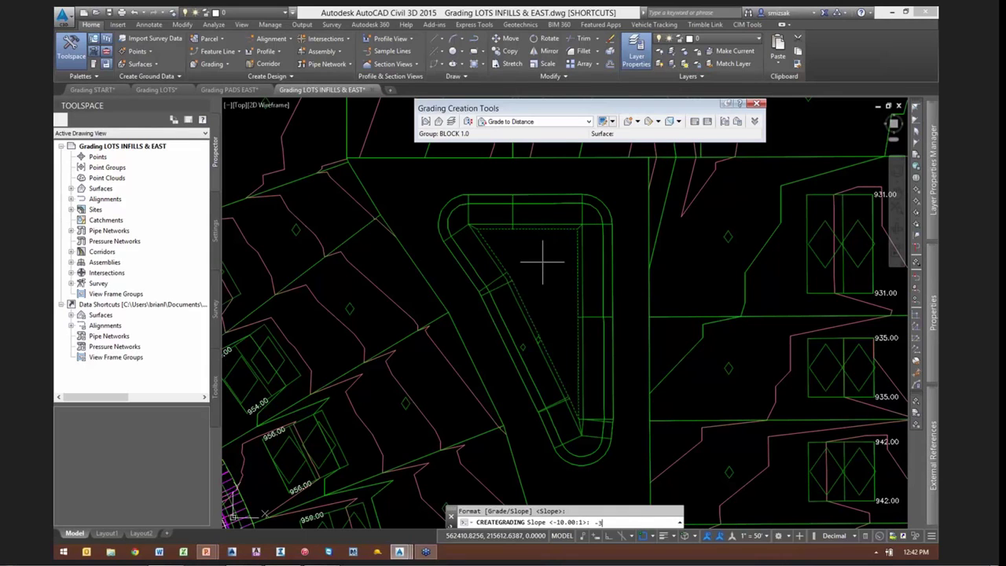
type("-3")
key("Return")
key("Escape")
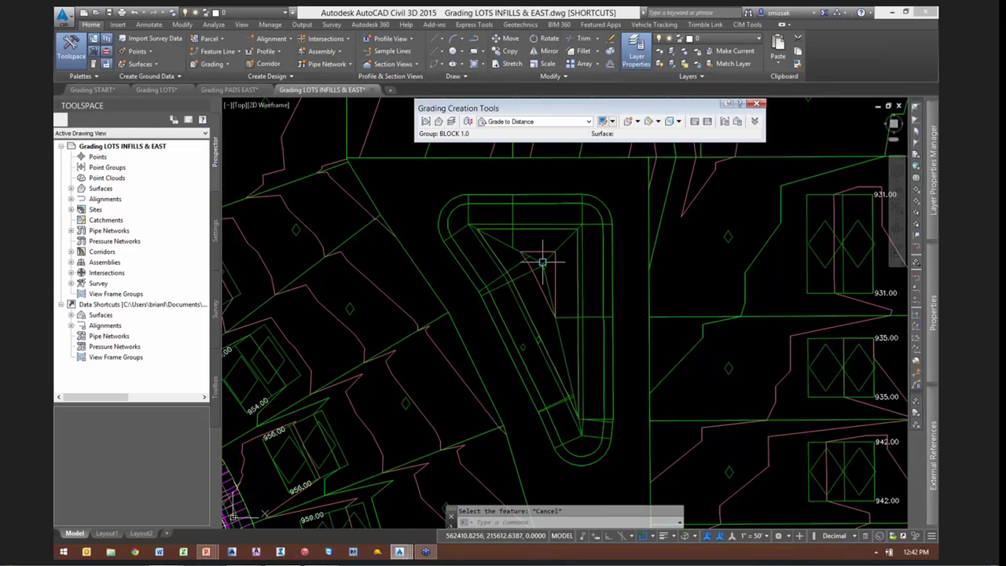
Inspect the block surface in 3D in the Object Viewer, examining the graded basin and the open gap around it
left_click(577, 242)
right_click(578, 242)
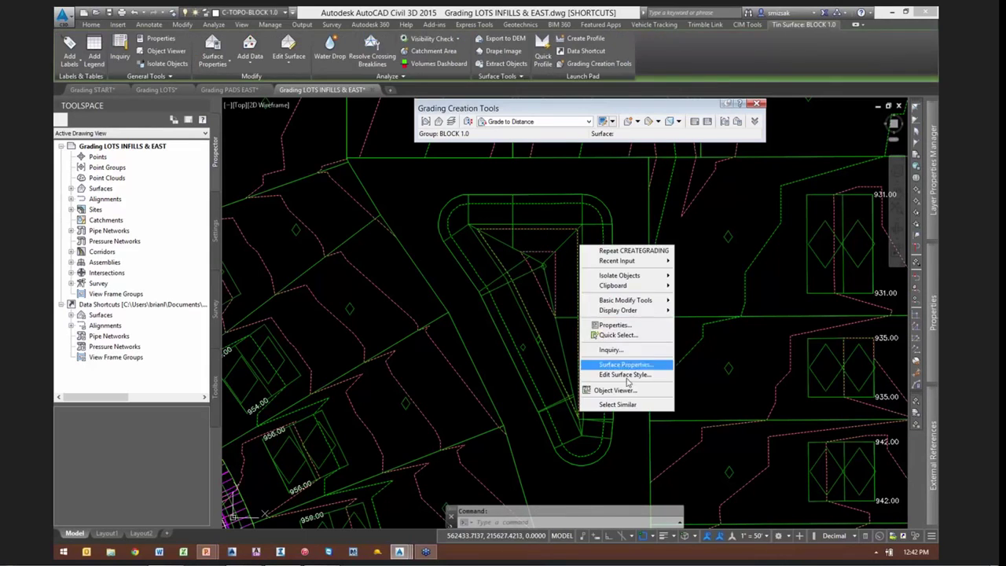
left_click(618, 390)
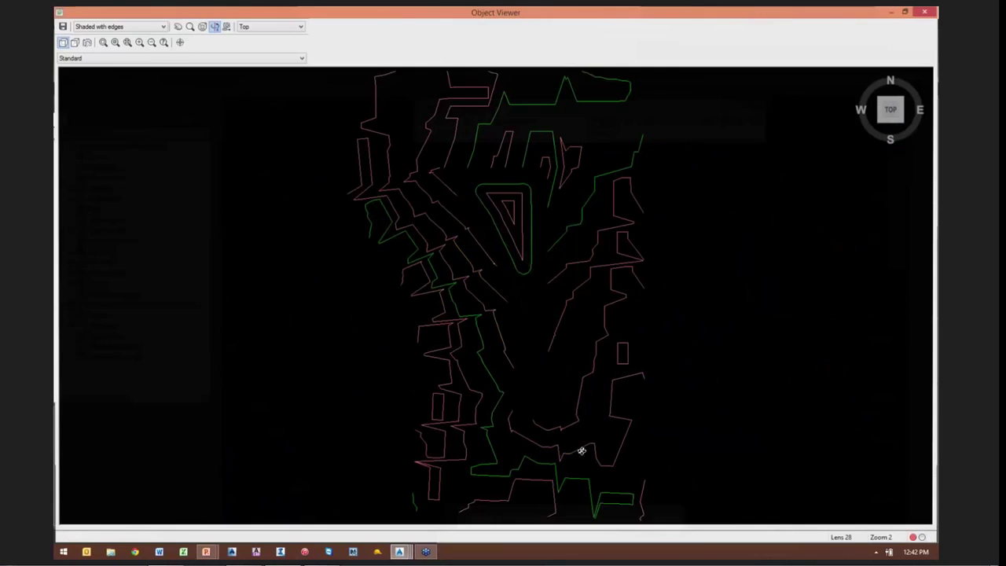
mouse_move(579, 449)
left_mouse_down()
mouse_move(447, 307)
mouse_move(507, 356)
left_mouse_up()
scroll(596, 301, "up", 5)
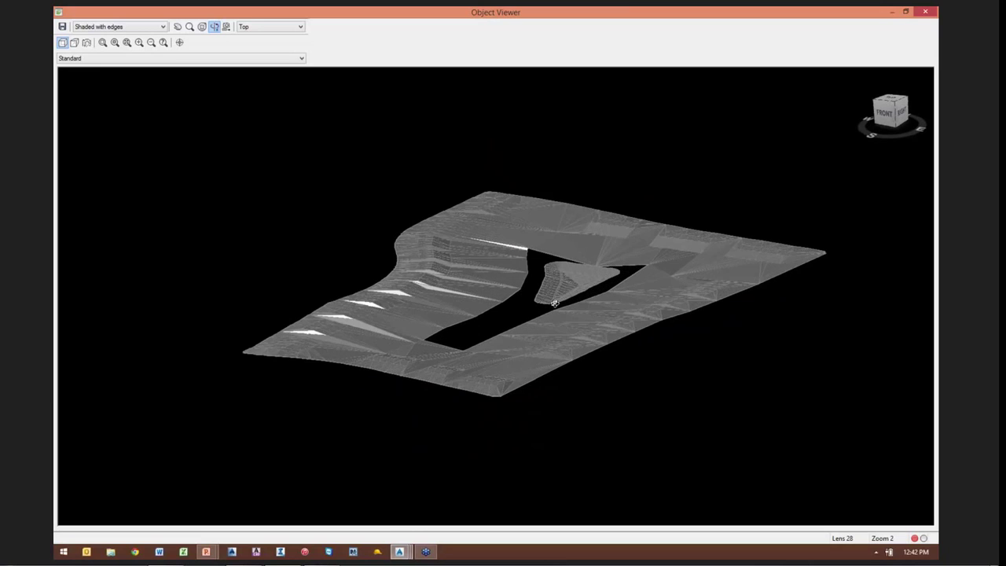
scroll(595, 302, "up", 2)
middle_click_drag(594, 302, 357, 329)
scroll(359, 329, "down", 2)
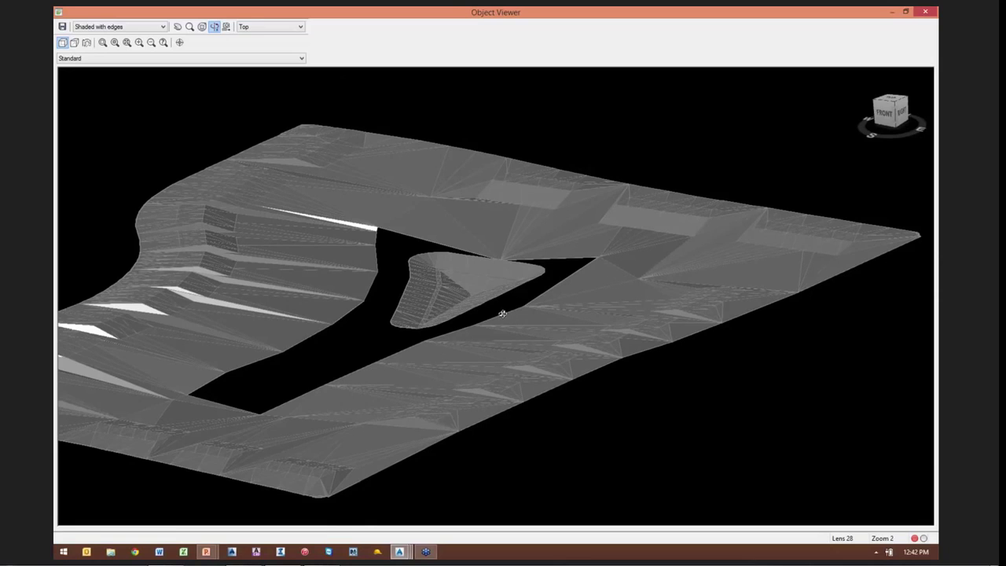
scroll(502, 314, "up", 4)
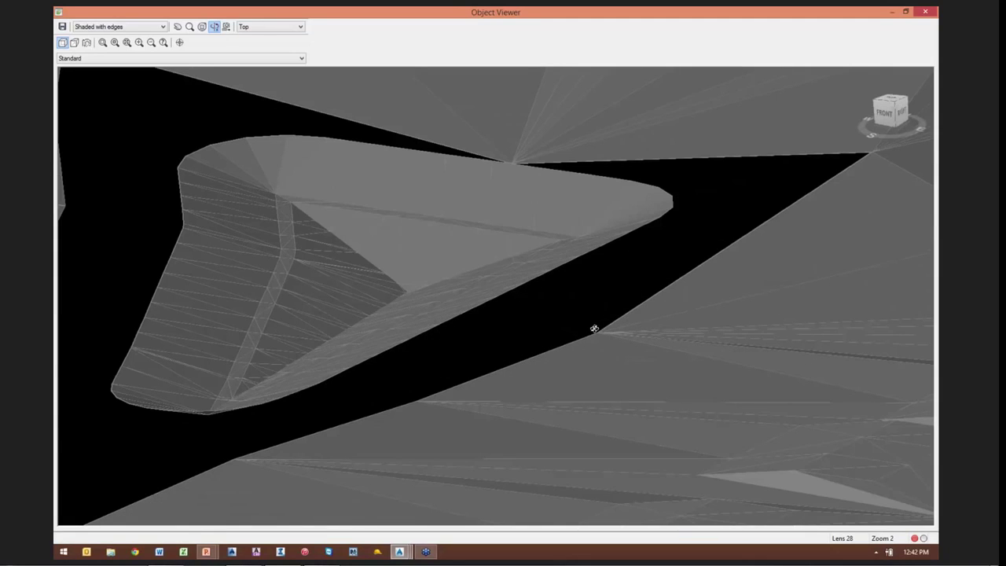
scroll(594, 329, "down", 1)
middle_click_drag(406, 288, 590, 208)
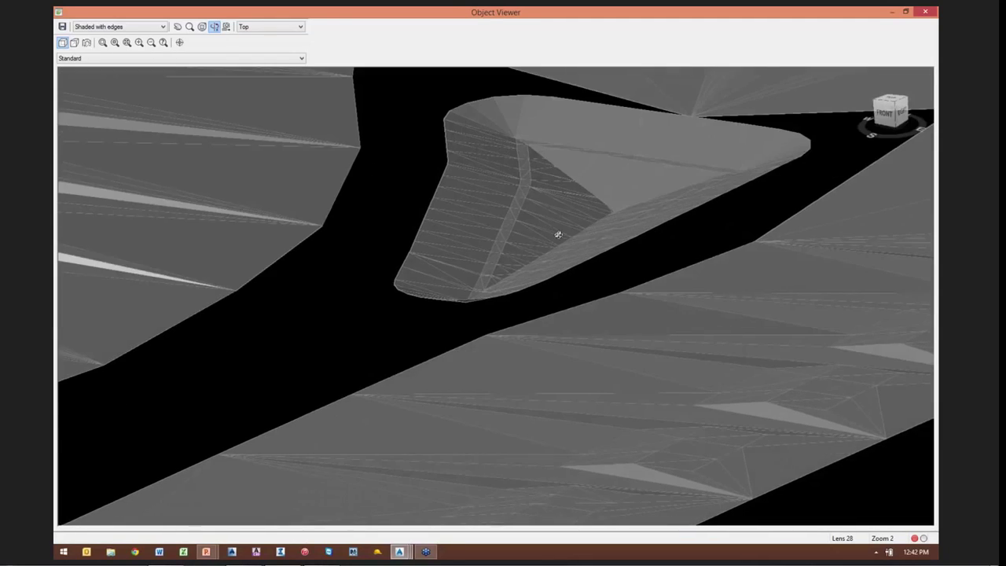
middle_click_drag(332, 383, 535, 288)
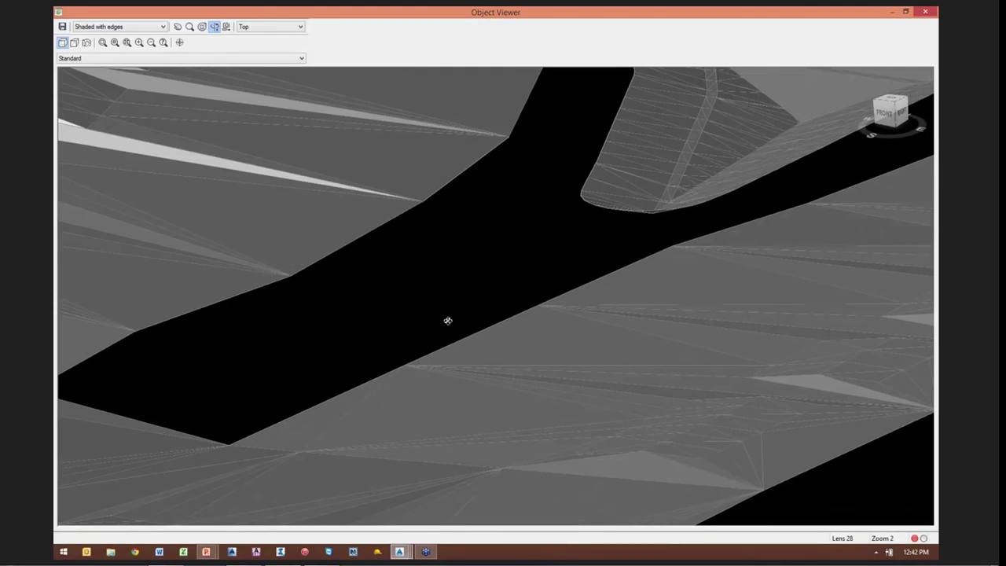
scroll(289, 301, "down", 2)
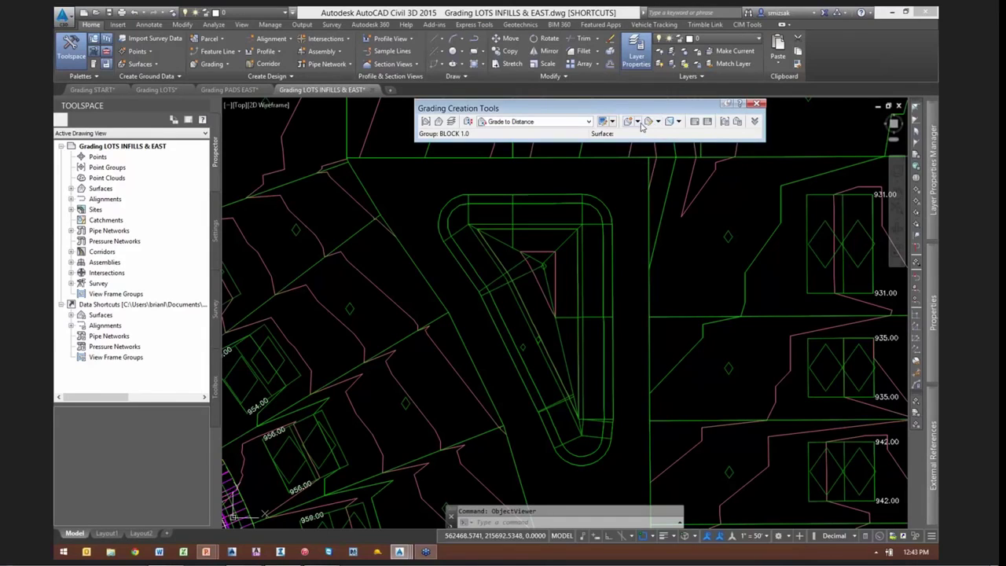
Create a grading infill in the open area between the central boundary and the basin's outer feature line
left_click(638, 122)
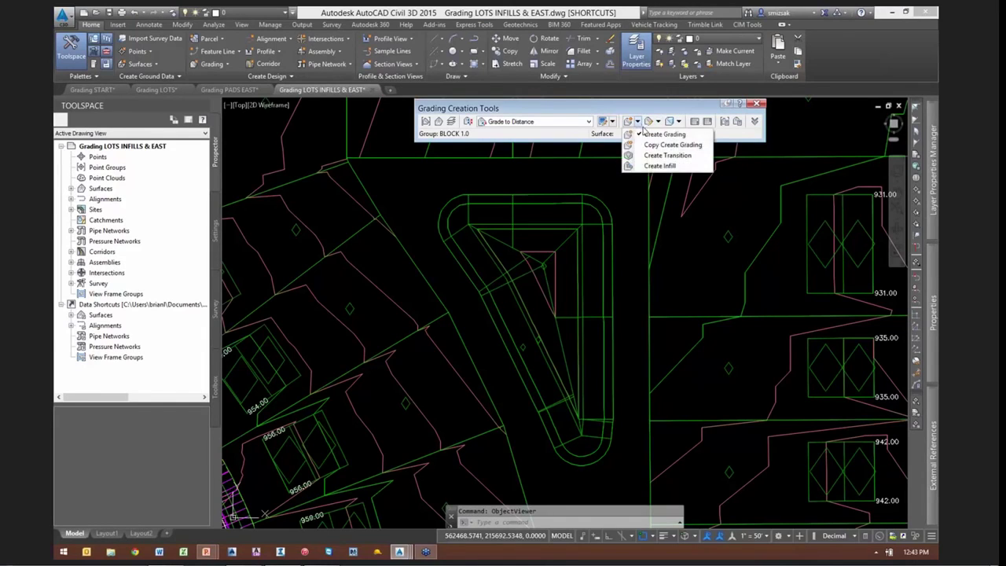
left_click(646, 165)
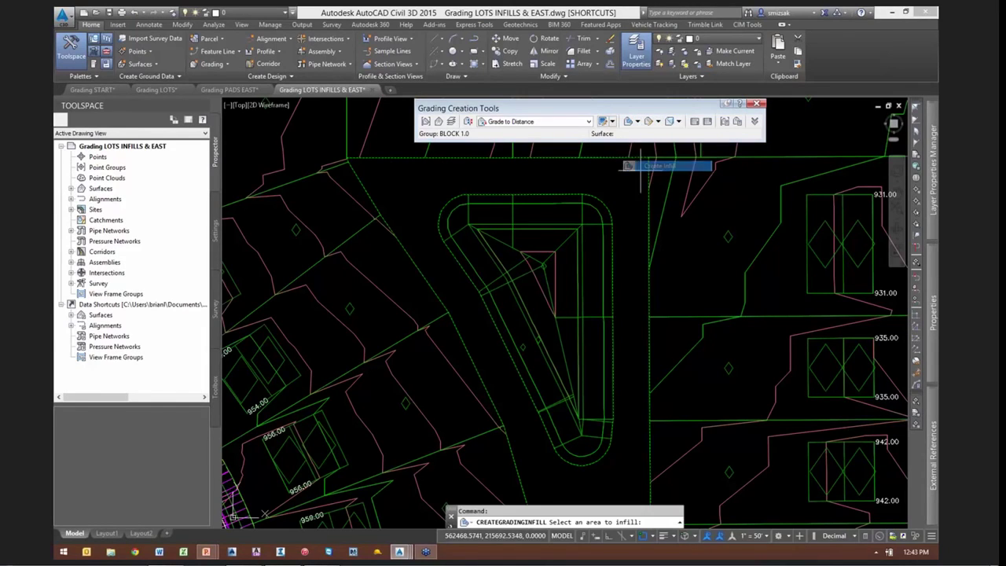
left_click(558, 177)
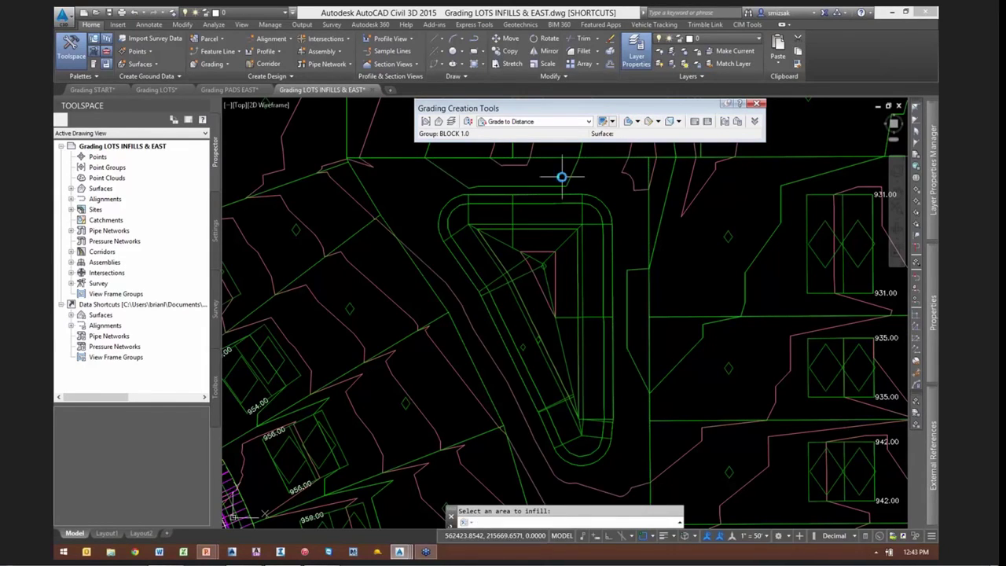
Examine the surface contours across the infilled area around and below the basin's narrow end
scroll(574, 288, "down", 5)
scroll(603, 389, "up", 5)
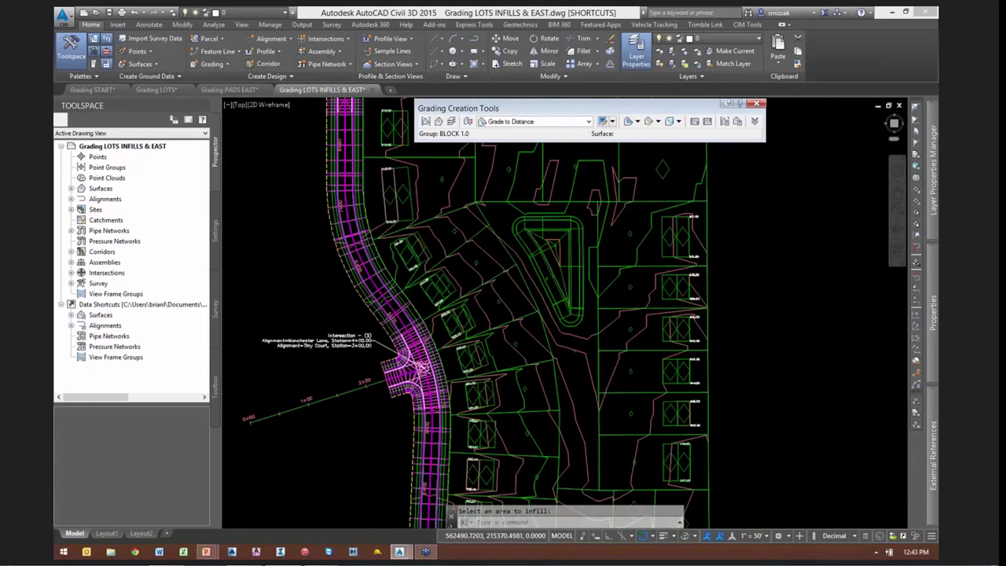
key("Escape")
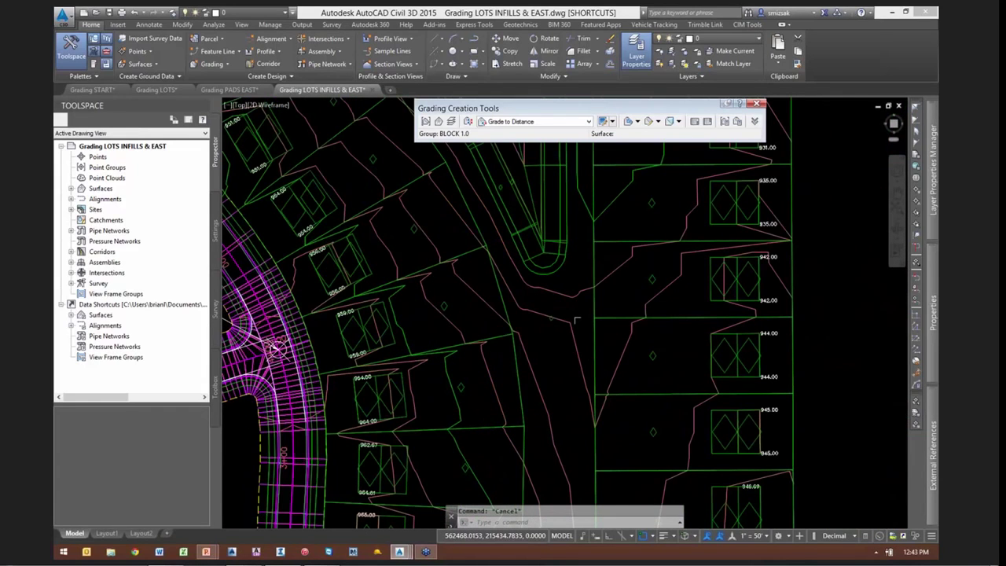
scroll(577, 320, "up", 2)
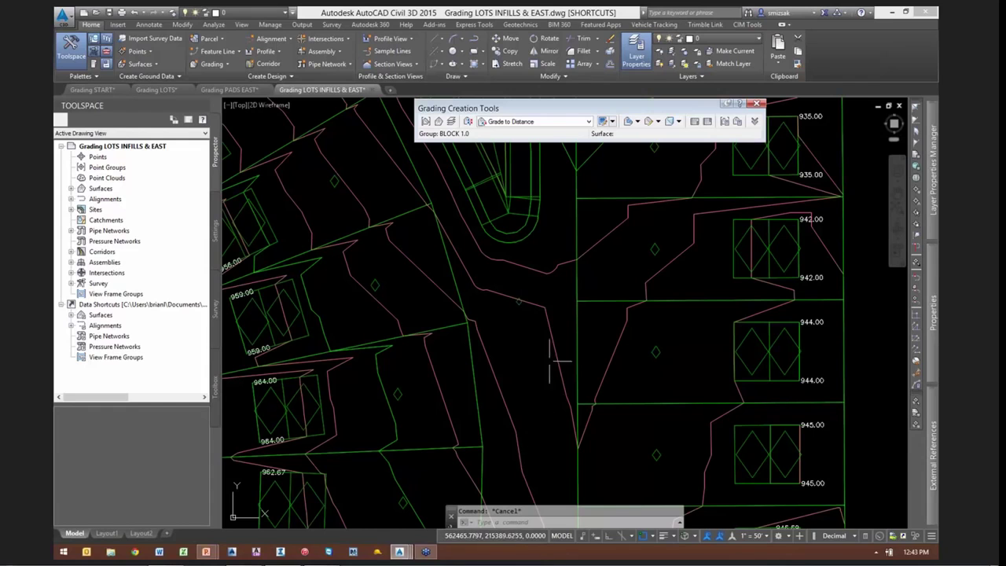
scroll(535, 330, "up", 2)
mouse_move(536, 332)
middle_mouse_down()
mouse_move(568, 377)
mouse_move(574, 408)
mouse_move(594, 284)
middle_mouse_up()
scroll(573, 408, "down", 2)
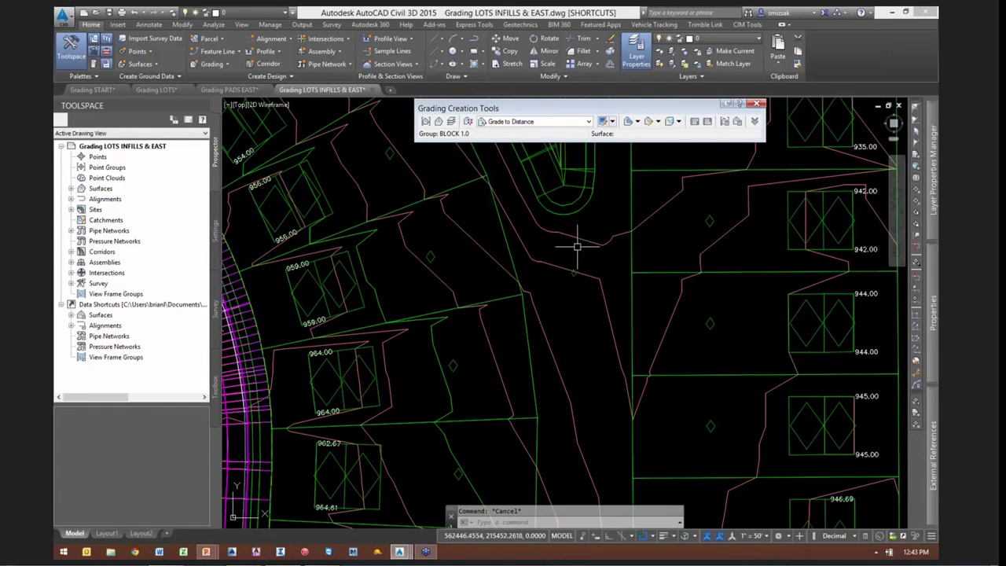
middle_click_drag(577, 228, 576, 236)
scroll(554, 296, "up", 2)
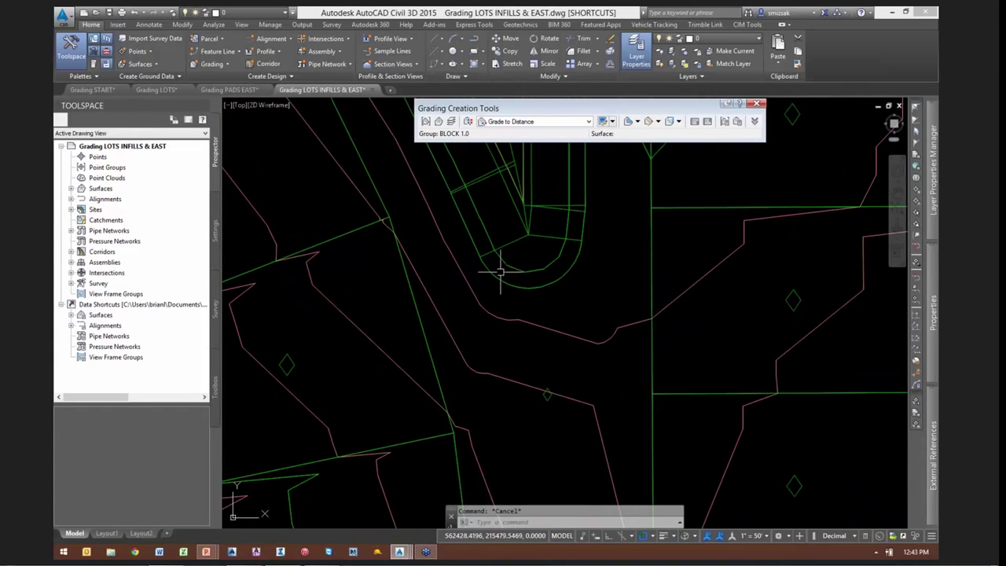
Draw a straight polyline from the edge of the basin's narrow end down the middle of the open strip between the lots
type("pl")
key("Return")
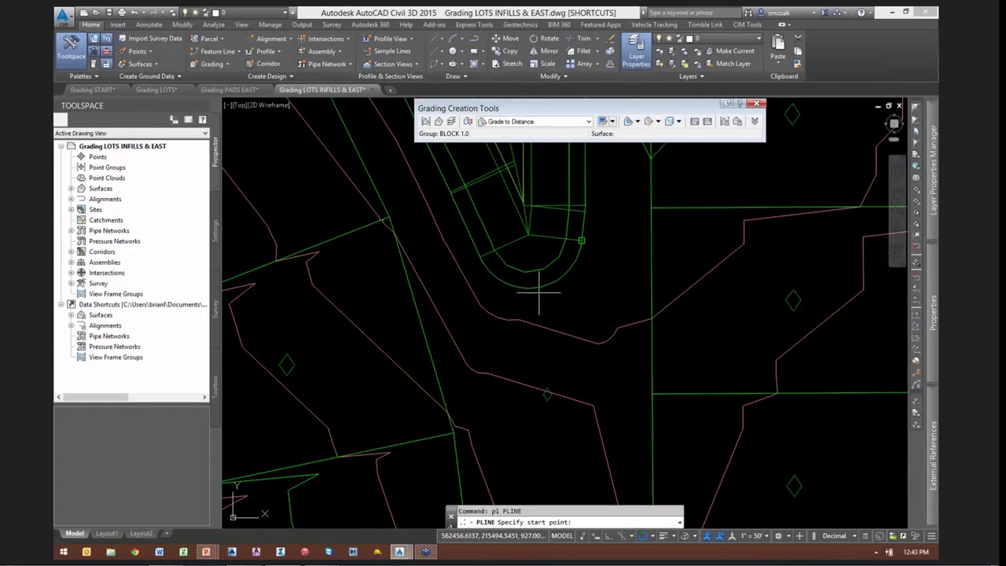
scroll(545, 288, "up", 1)
right_click(573, 291, "shift")
left_click(620, 495)
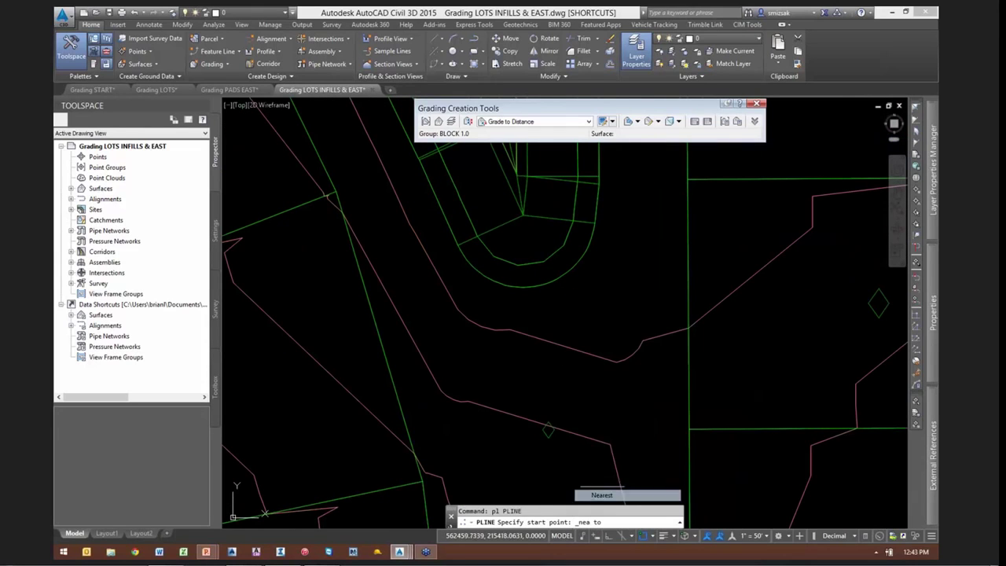
left_click(540, 292)
scroll(568, 385, "down", 3)
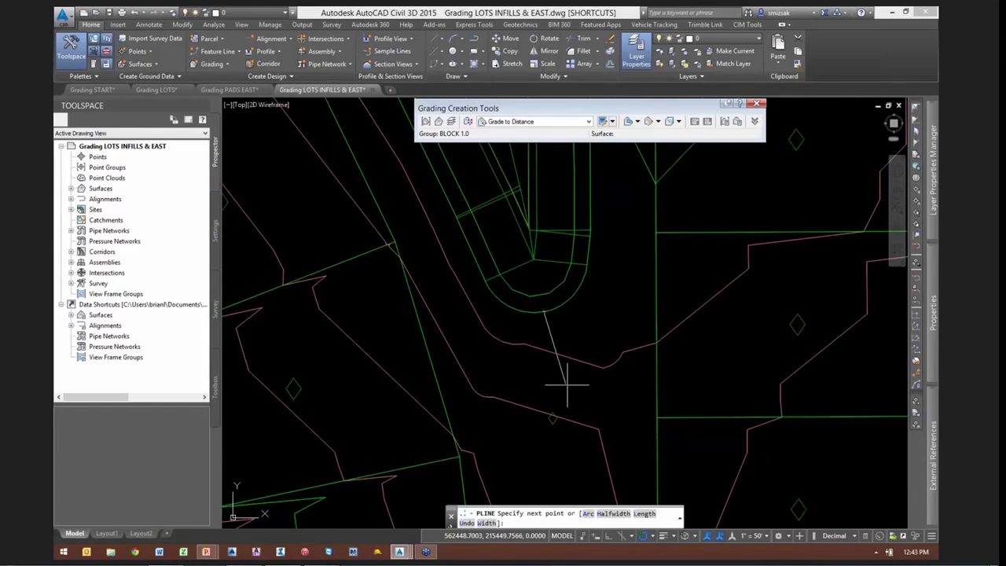
scroll(569, 416, "down", 4)
key("F3")
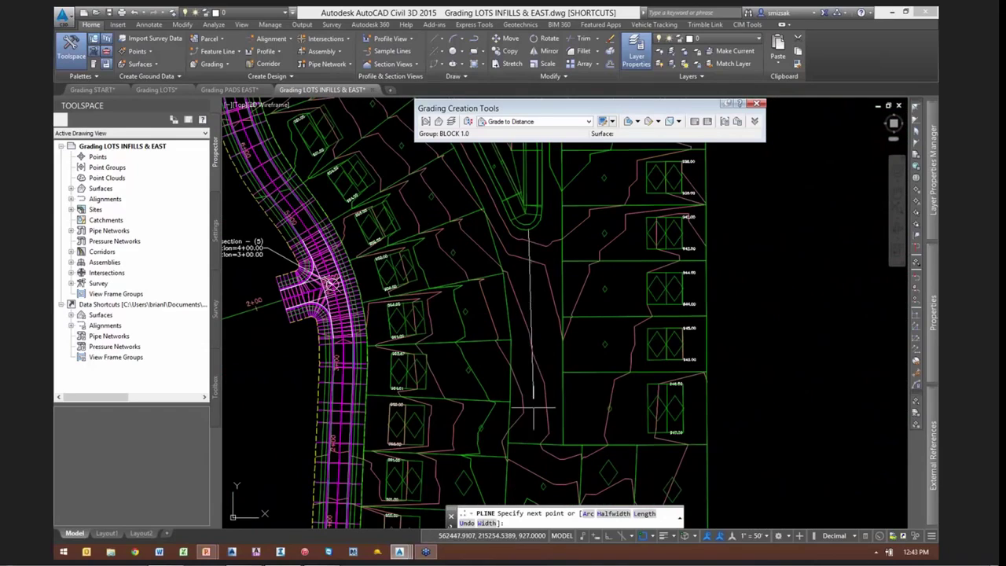
scroll(537, 407, "up", 4)
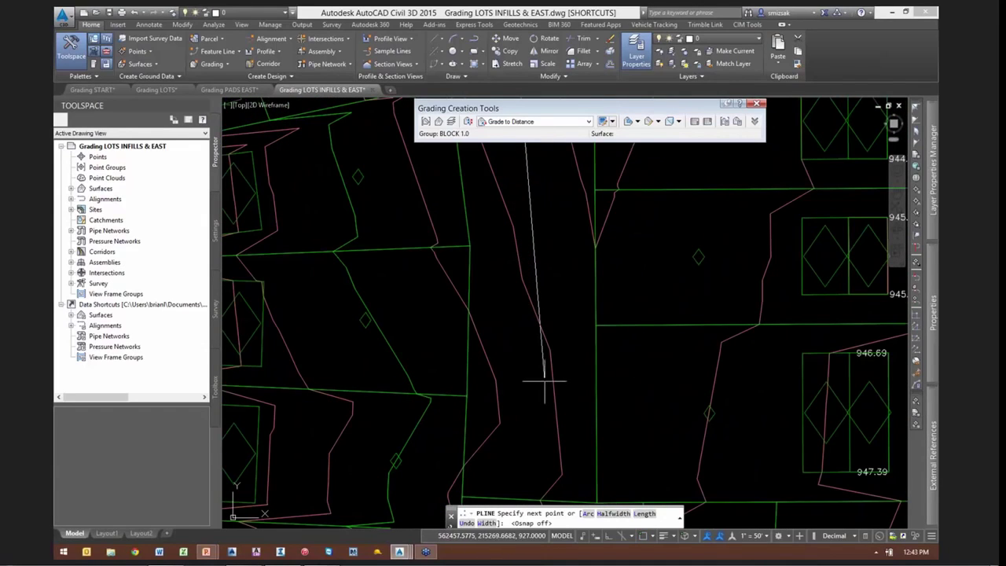
left_click(543, 387)
key("Return")
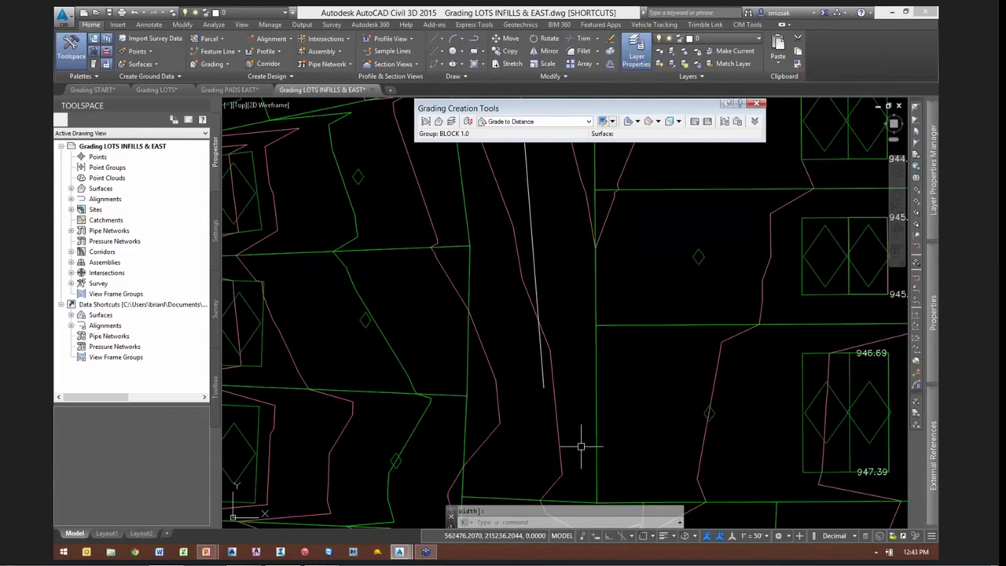
Convert the new polyline to a Block 1 feature line with elevations assigned from the BLOCK 1 surface
scroll(580, 446, "down", 6)
scroll(560, 355, "up", 4)
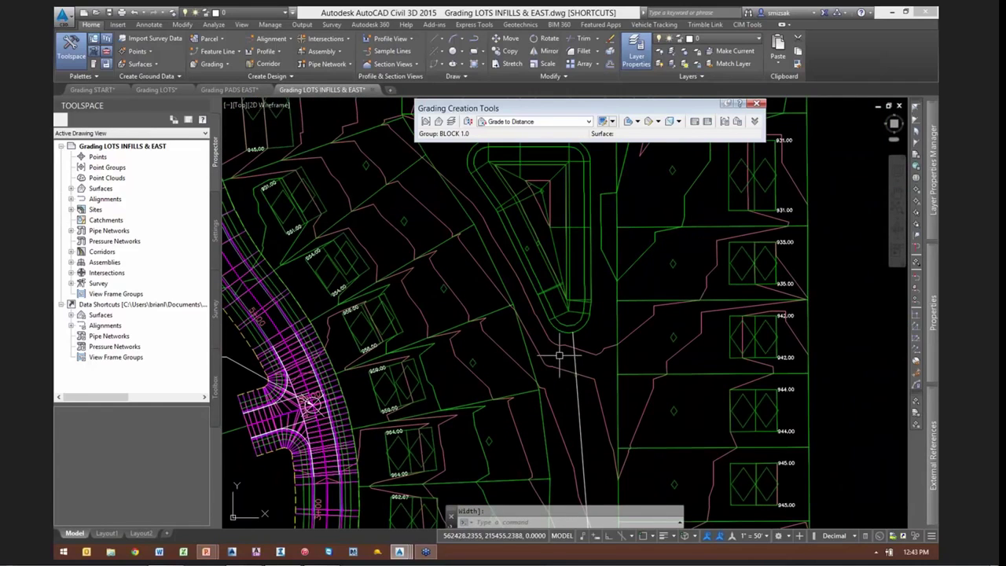
left_click(217, 51)
left_click(238, 94)
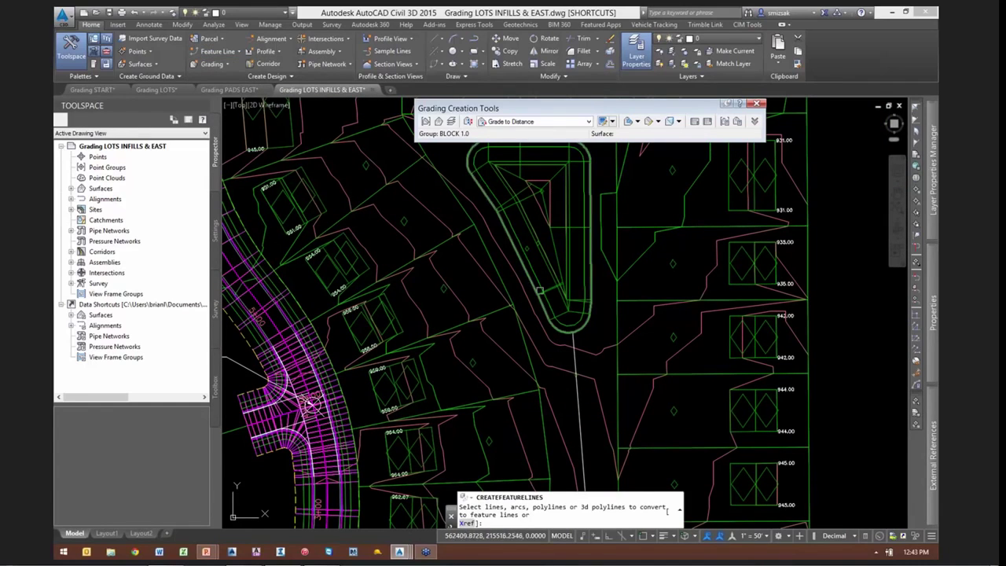
left_click(576, 363)
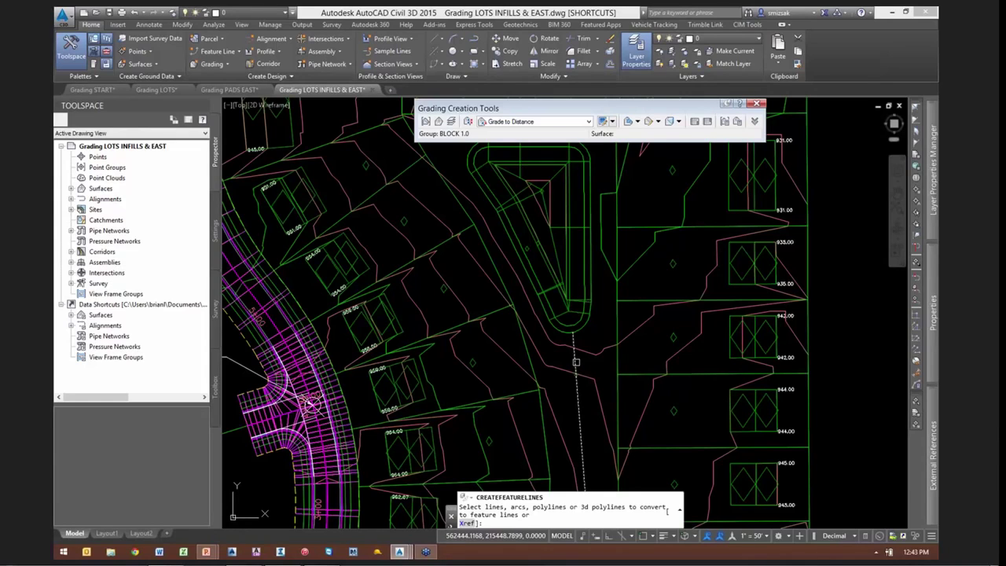
key("Return")
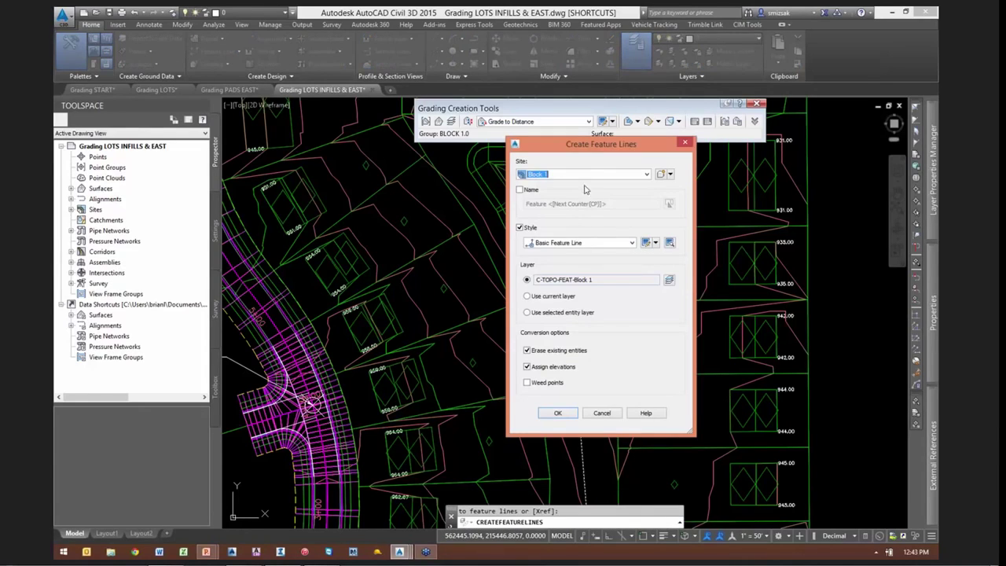
left_click(559, 412)
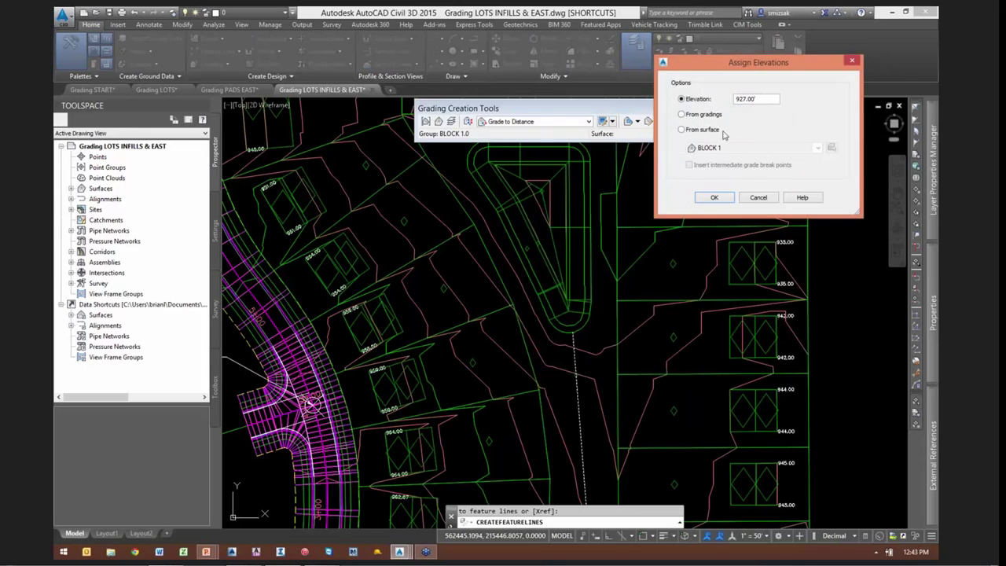
left_click(702, 130)
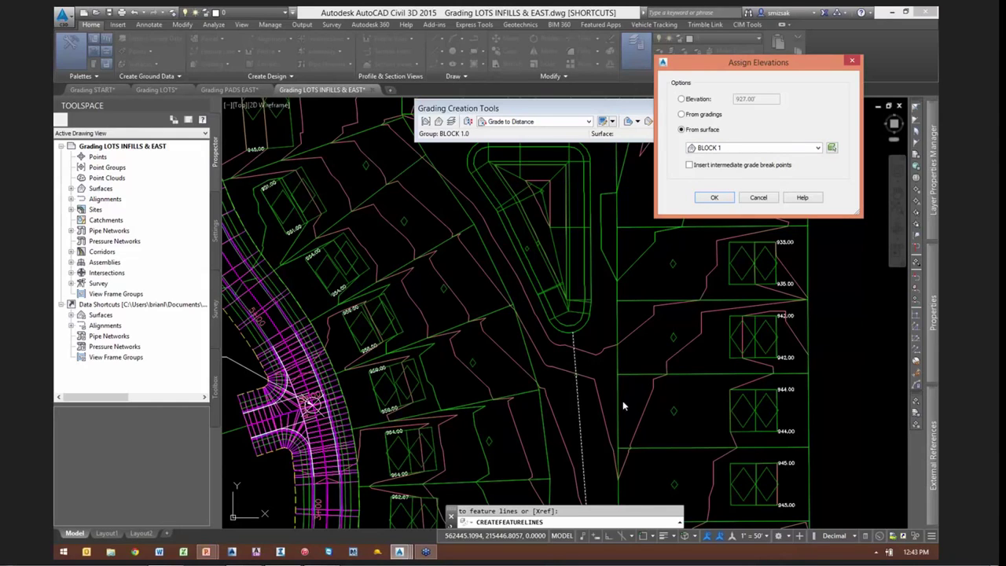
left_click(714, 197)
Set the grade of the whole swale feature line to 4% with Quick Elevation Edit
middle_click_drag(634, 403, 602, 242)
left_click(546, 315)
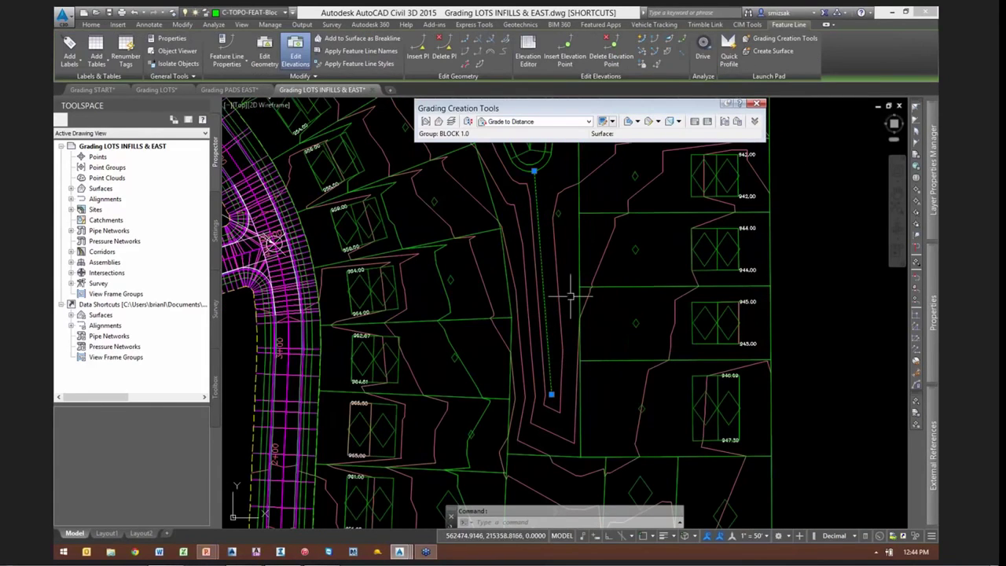
left_click(643, 39)
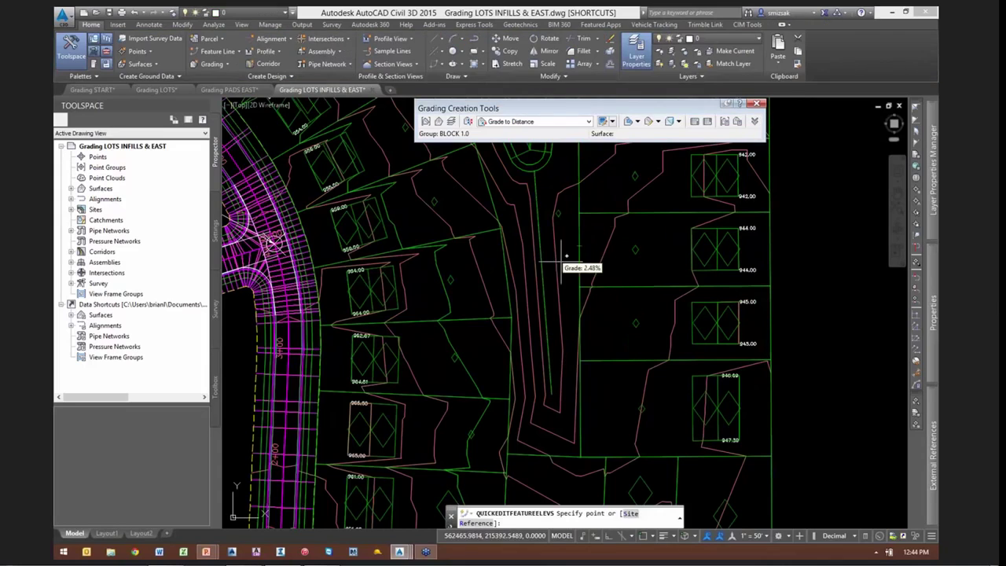
left_click(548, 292)
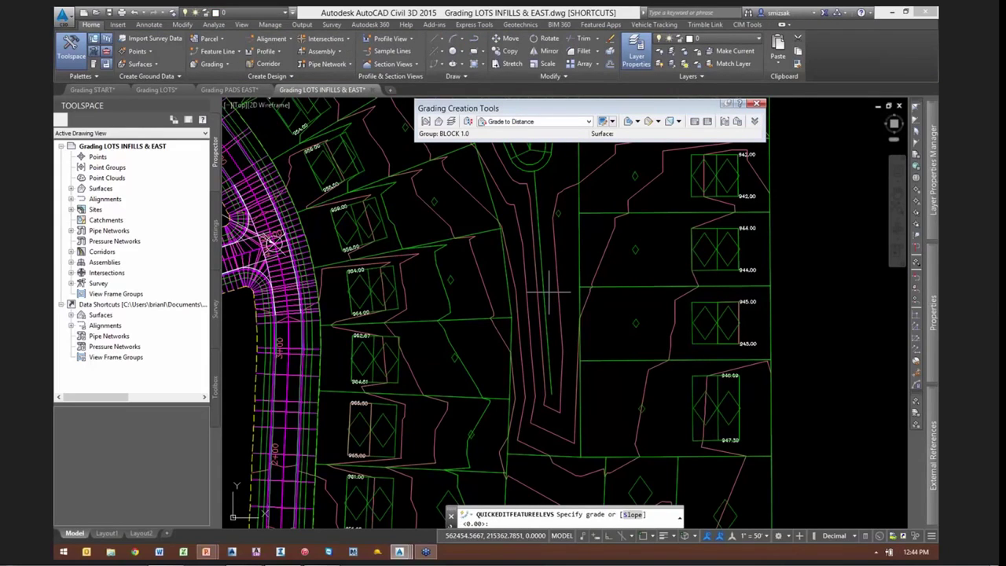
type("4")
key("Return")
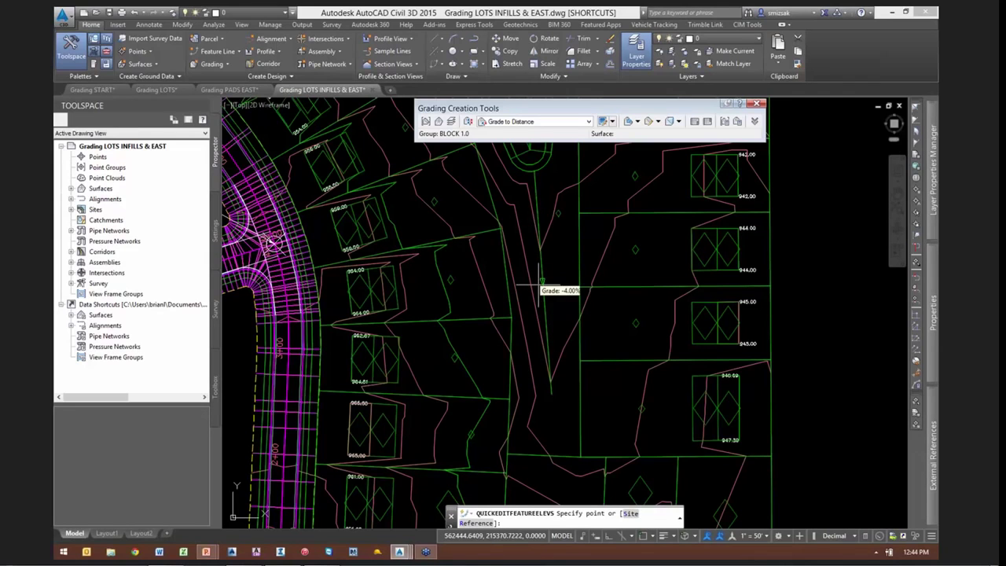
mouse_move(539, 284)
middle_mouse_down()
mouse_move(621, 312)
mouse_move(571, 364)
middle_mouse_up()
scroll(570, 364, "down", 1)
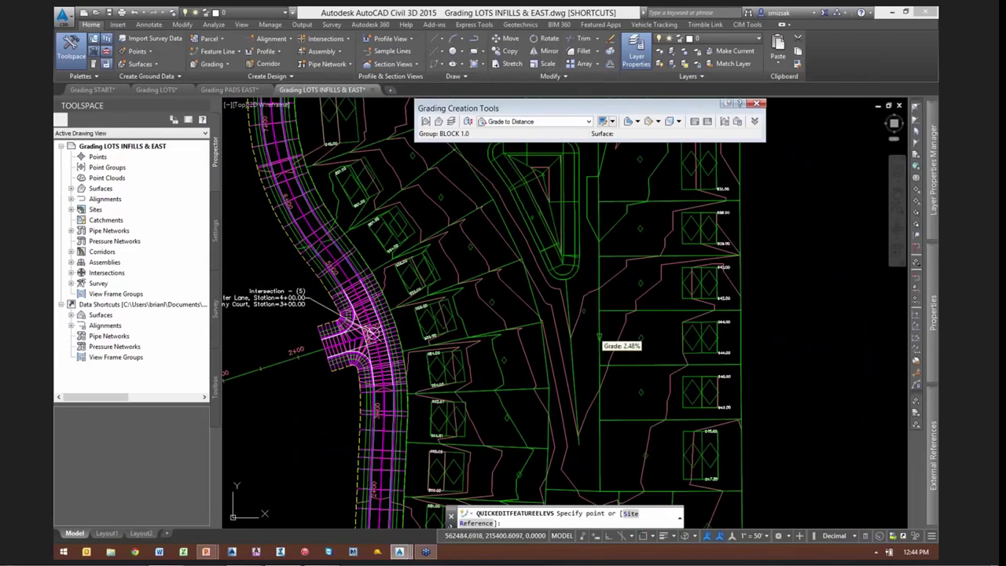
key("Escape")
Inspect the block surface in 3D in the Object Viewer, examining the swale running into the basin
left_click(589, 294)
right_click(646, 309)
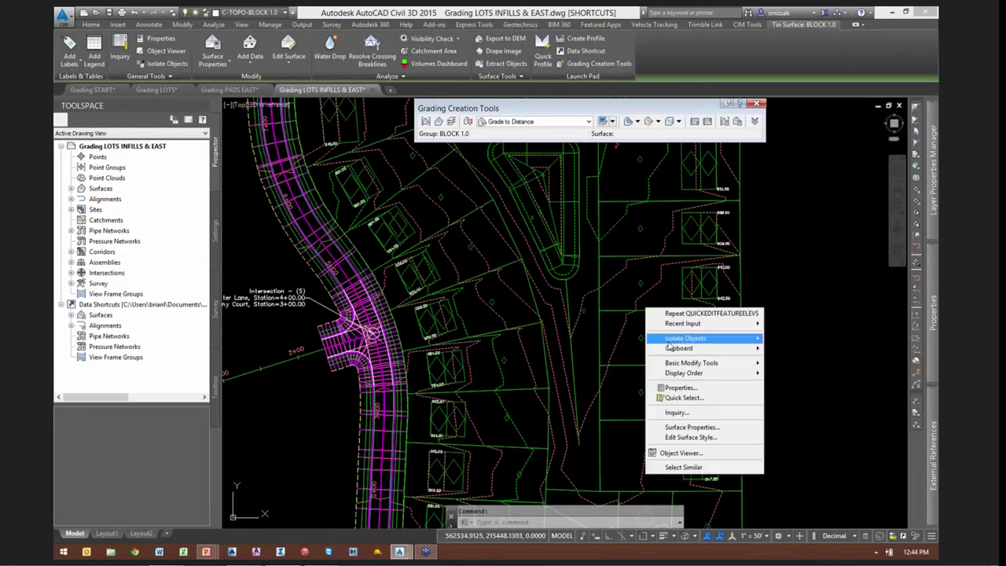
left_click(681, 453)
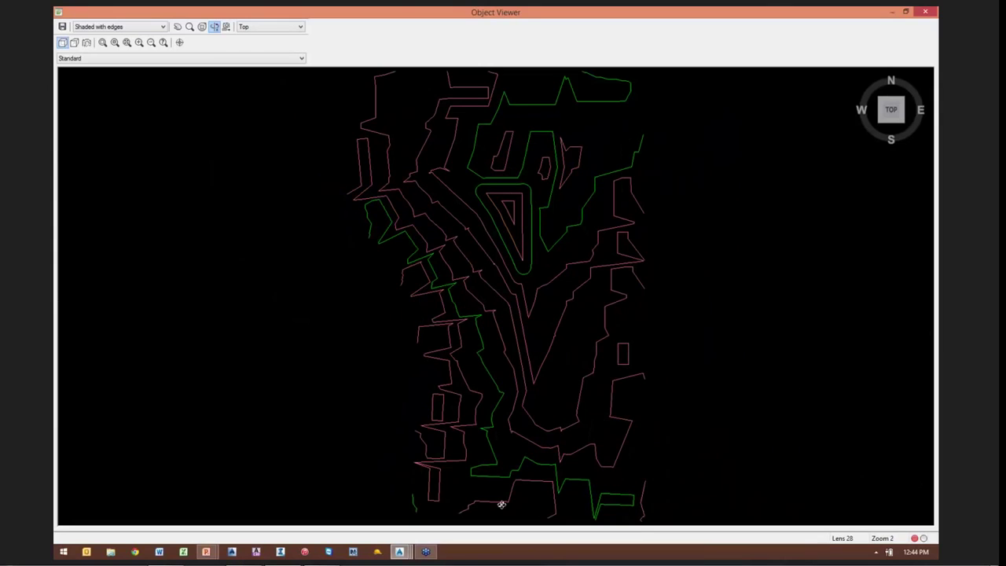
mouse_move(498, 503)
left_mouse_down()
mouse_move(470, 377)
mouse_move(572, 404)
mouse_move(537, 381)
mouse_move(485, 405)
left_mouse_up()
scroll(534, 323, "up", 5)
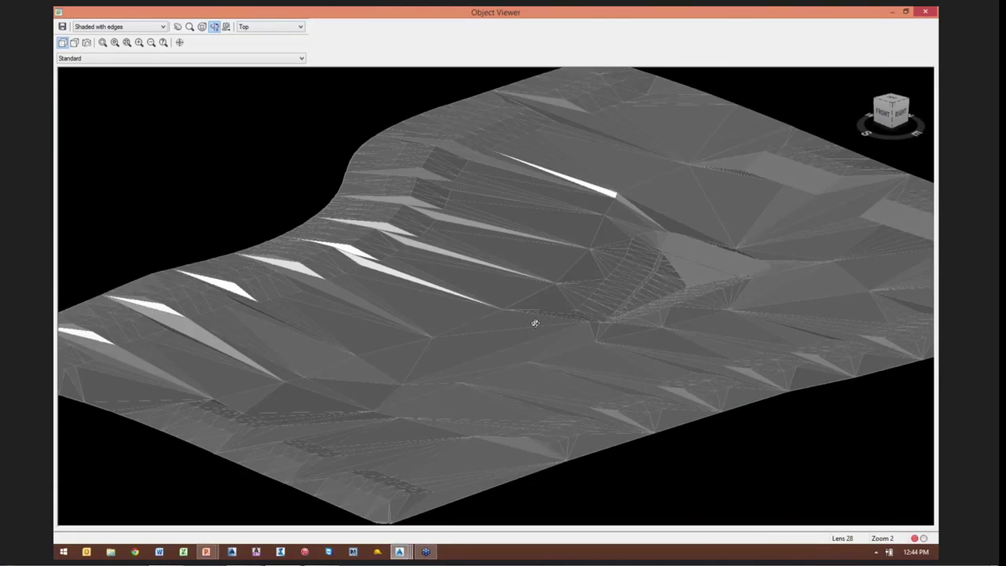
scroll(538, 330, "up", 3)
middle_click_drag(520, 405, 155, 440)
middle_click_drag(519, 244, 825, 180)
middle_click_drag(593, 285, 521, 274)
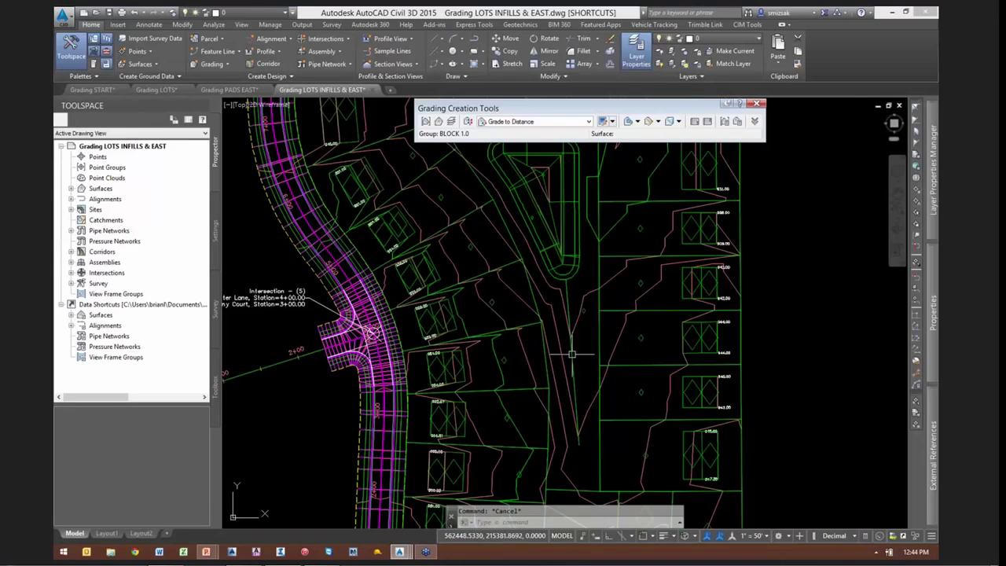
Insert an elevation point about midway along the swale feature line, accepting its default elevation
scroll(572, 335, "up", 3)
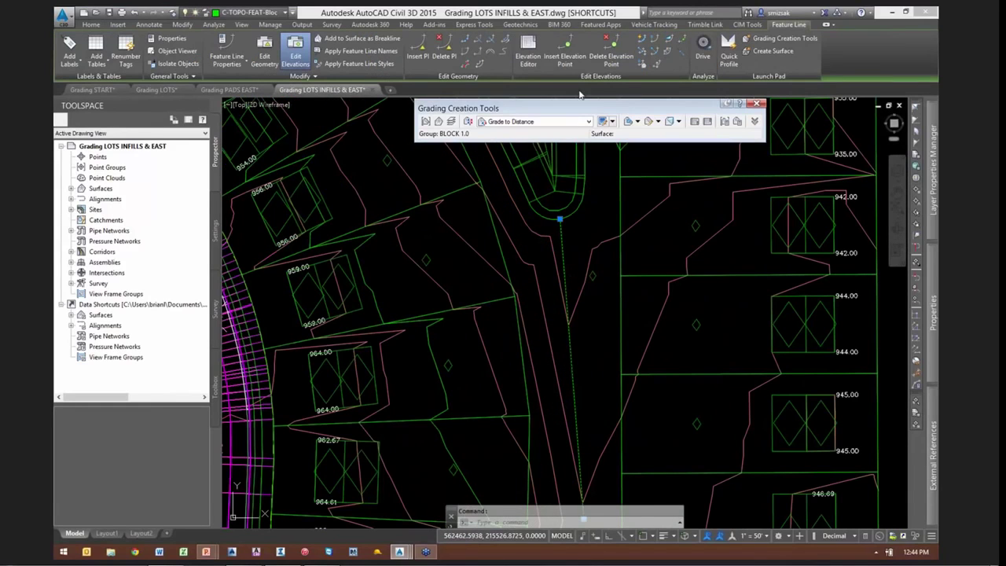
left_click(565, 57)
left_click(584, 362)
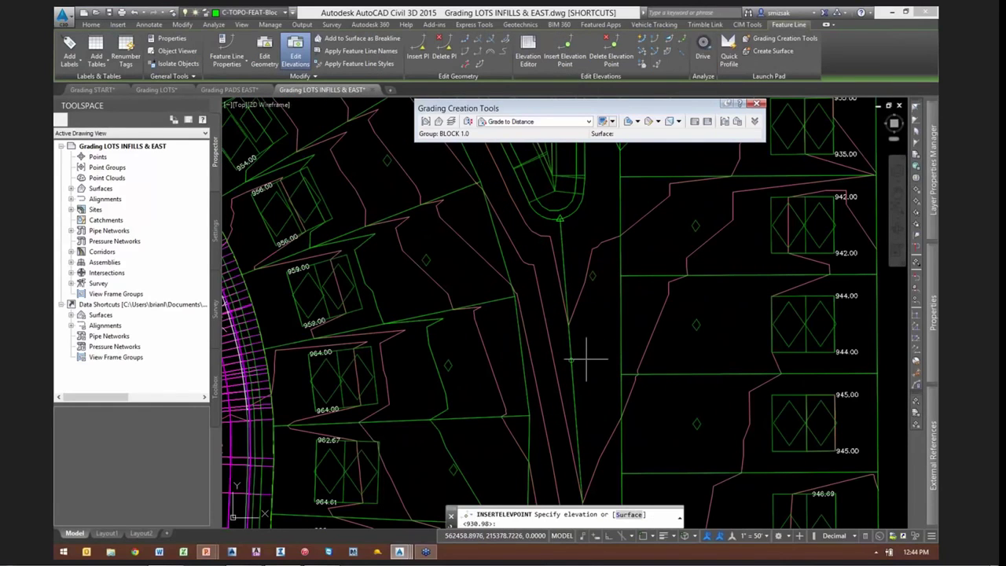
key("Return")
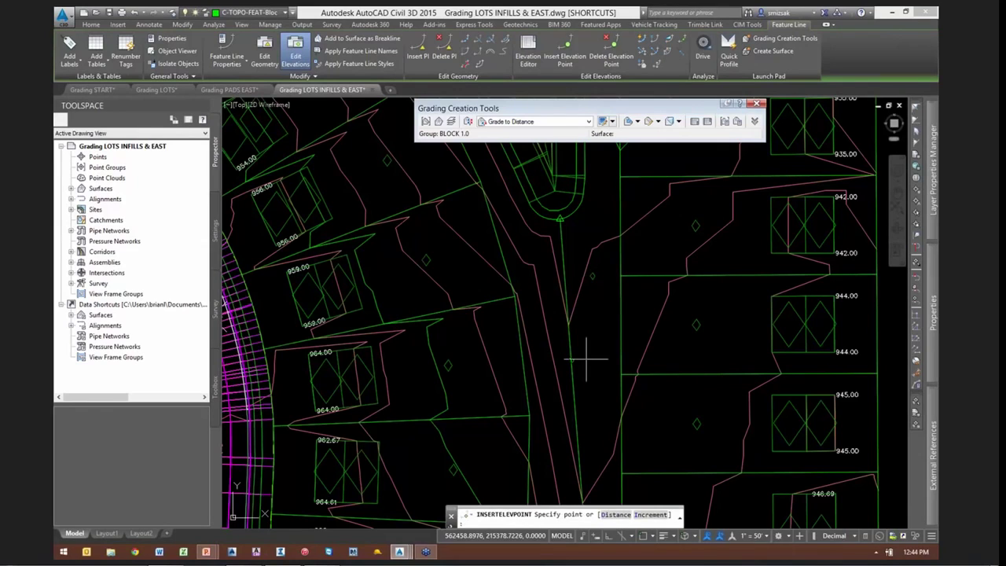
Set the swale's grade to 6% on the segment nearest the basin and 2% on the far segment
scroll(598, 280, "down", 3)
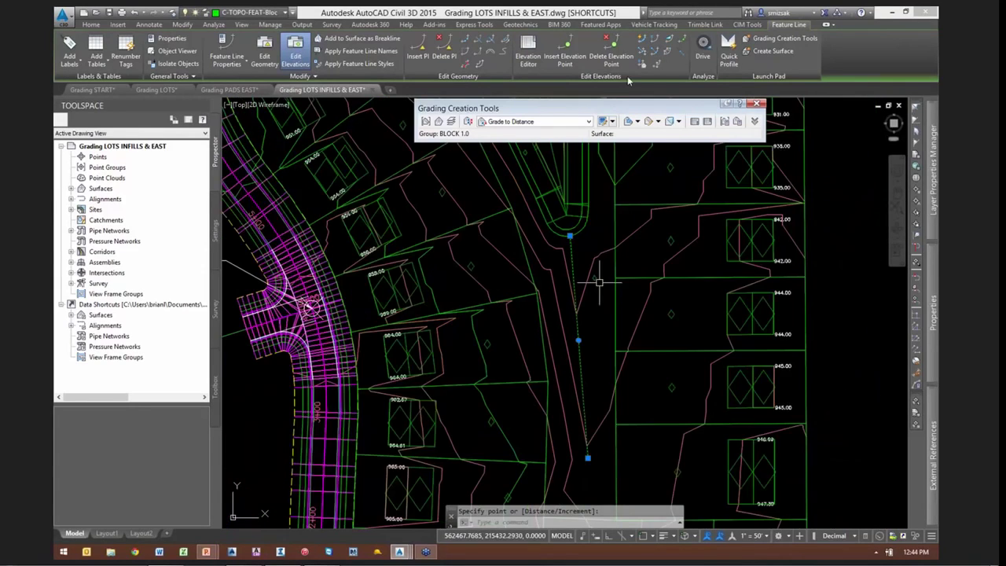
left_click(640, 49)
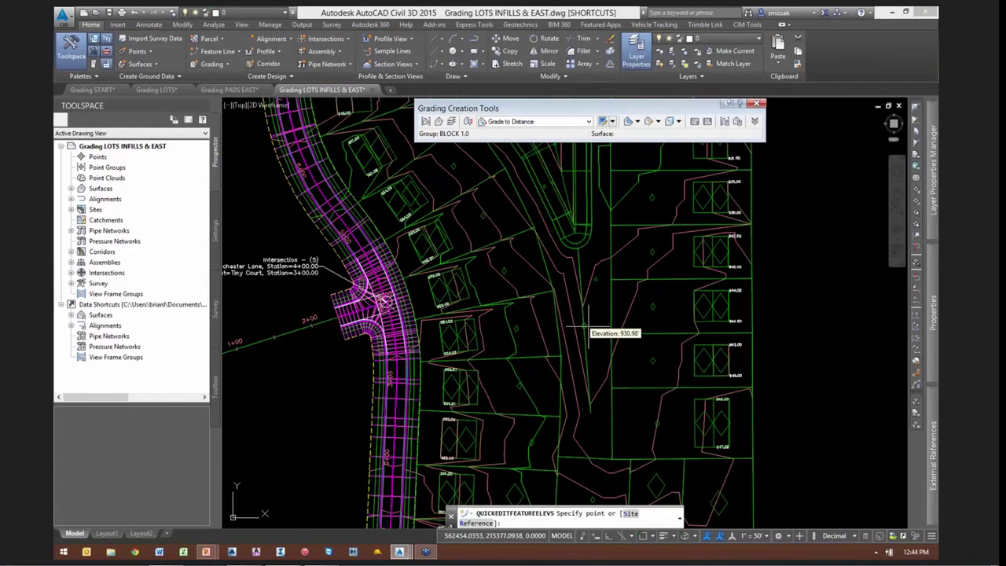
left_click(585, 288)
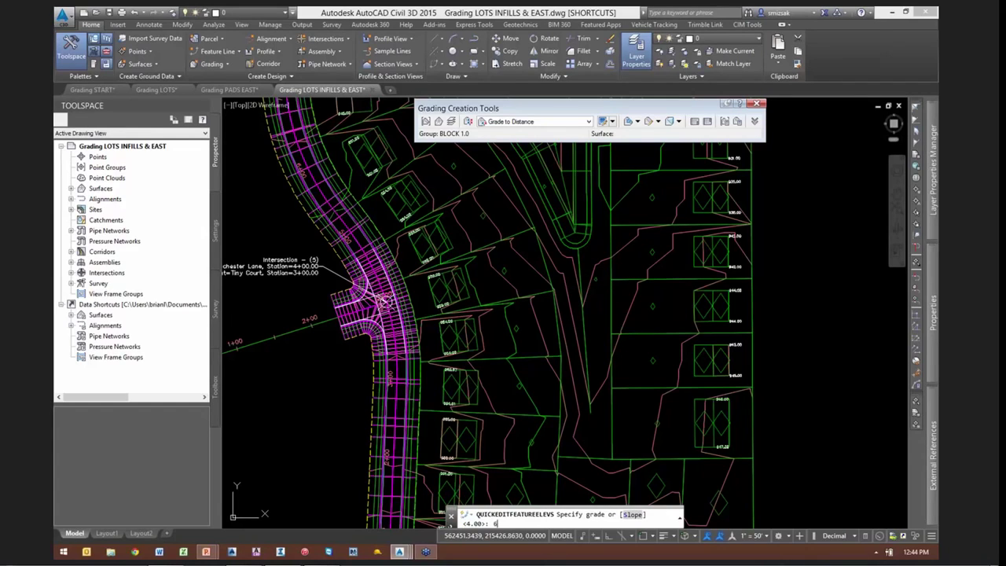
key("Return")
left_click(591, 373)
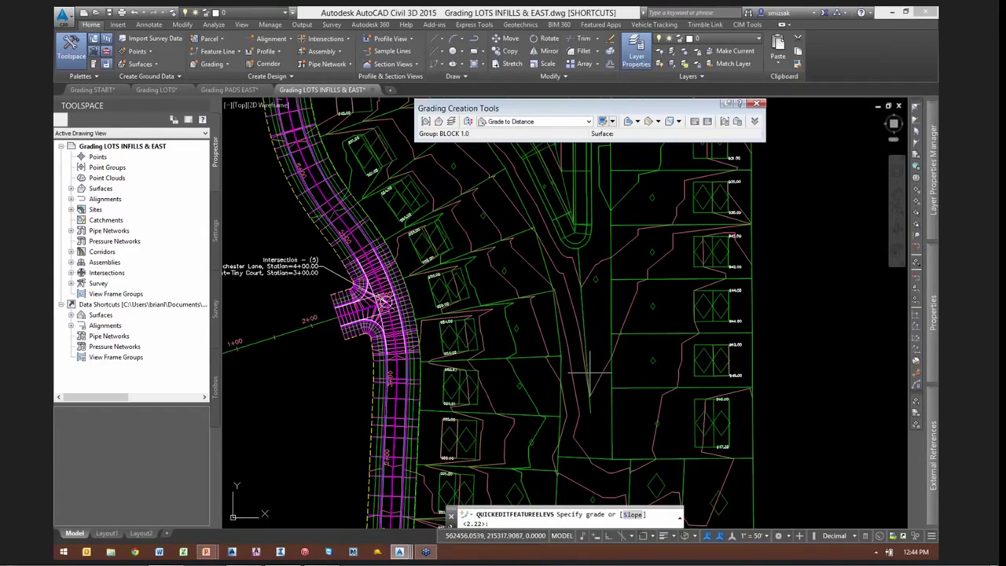
type("2")
key("Return")
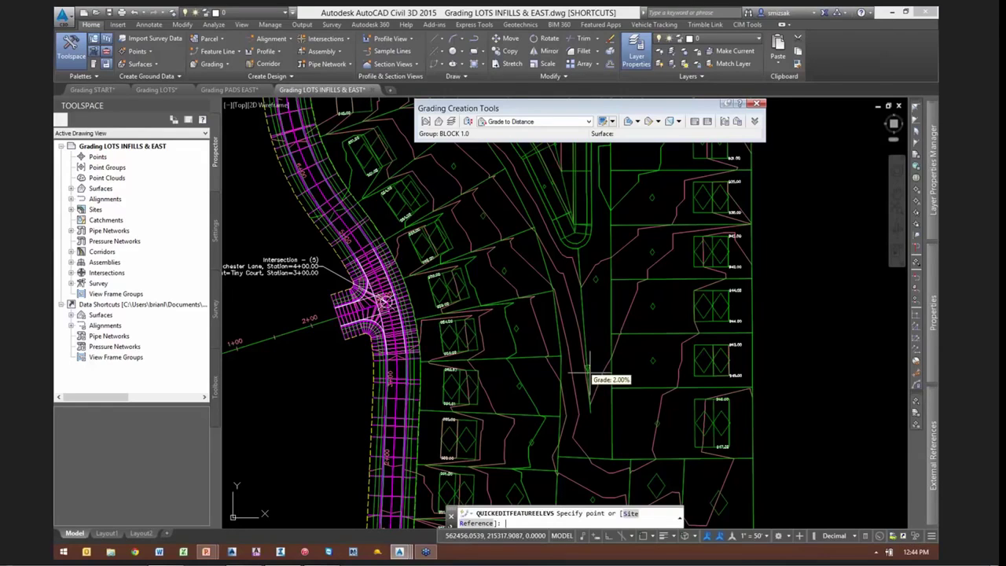
key("Escape")
Check the contours around the regraded swale and close the grading creation tools
scroll(583, 417, "up", 4)
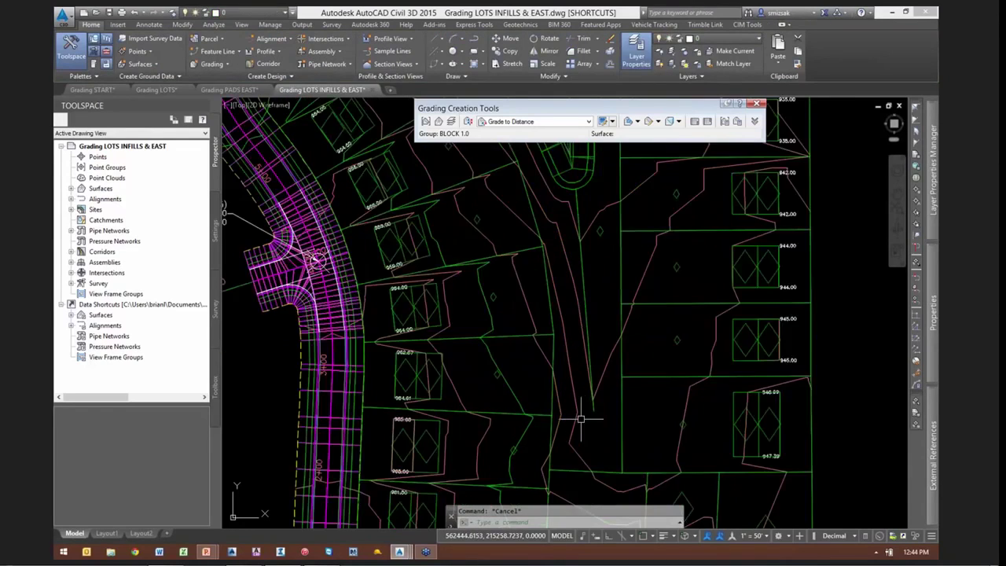
scroll(621, 399, "down", 3)
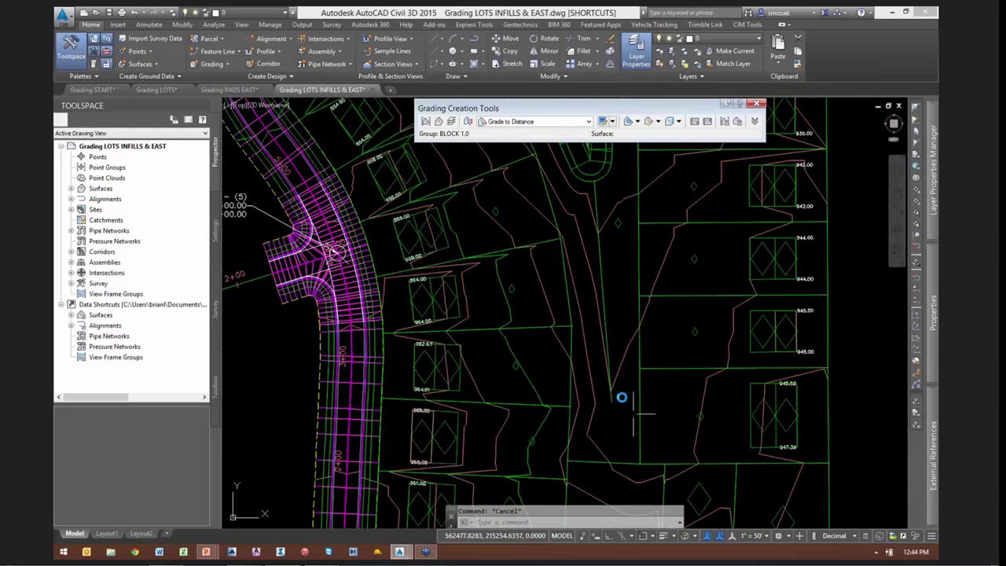
middle_click_drag(621, 398, 627, 318)
scroll(631, 321, "down", 2)
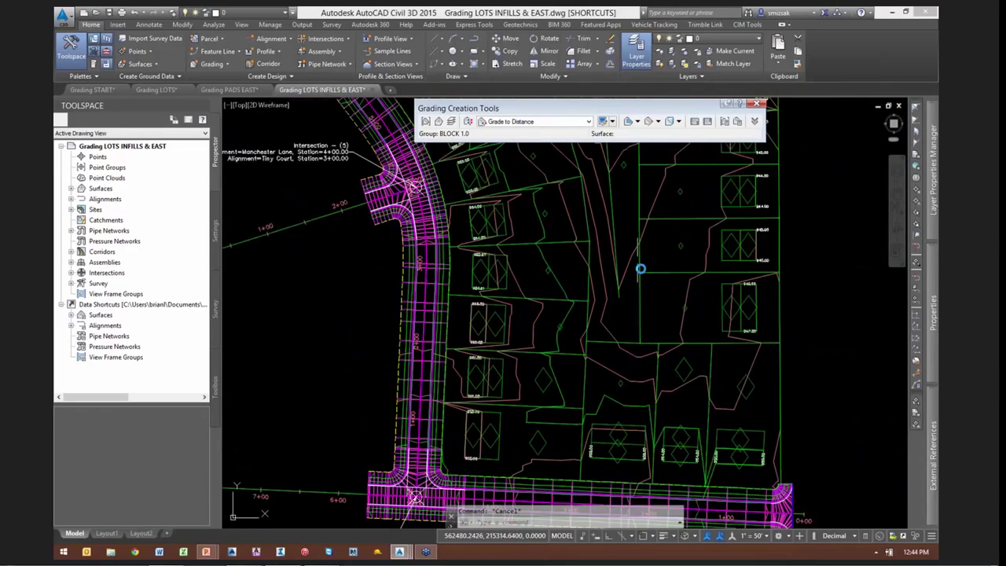
middle_click_drag(638, 266, 651, 388)
left_click(755, 104)
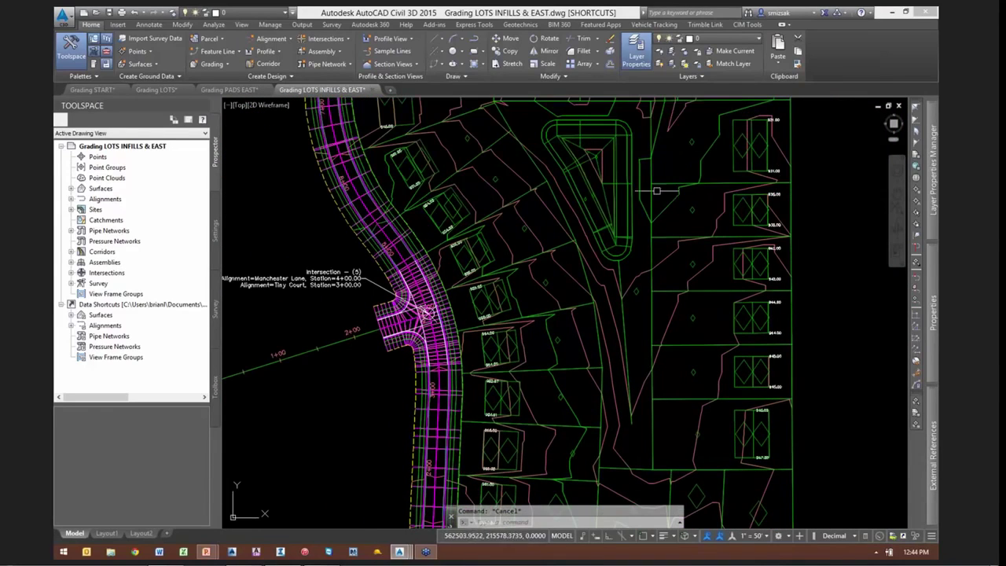
Examine the lots and contours beyond the basin's wide end, up to the road along the block's north edge
scroll(482, 256, "up", 2)
mouse_move(481, 256)
middle_mouse_down()
mouse_move(522, 283)
mouse_move(496, 393)
middle_mouse_up()
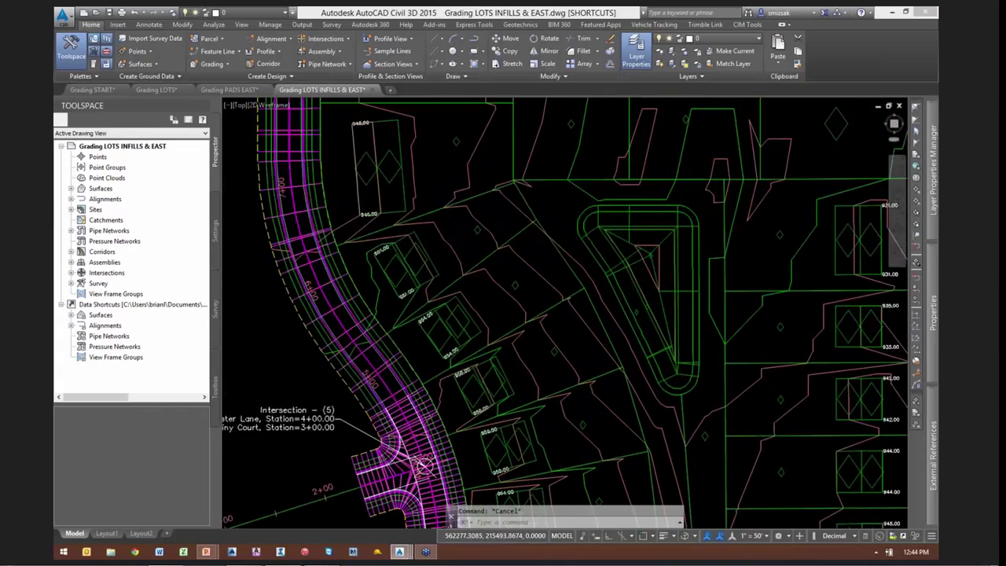
scroll(523, 369, "down", 2)
scroll(437, 213, "up", 2)
mouse_move(436, 213)
middle_mouse_down()
mouse_move(467, 372)
mouse_move(421, 359)
middle_mouse_up()
scroll(433, 349, "down", 2)
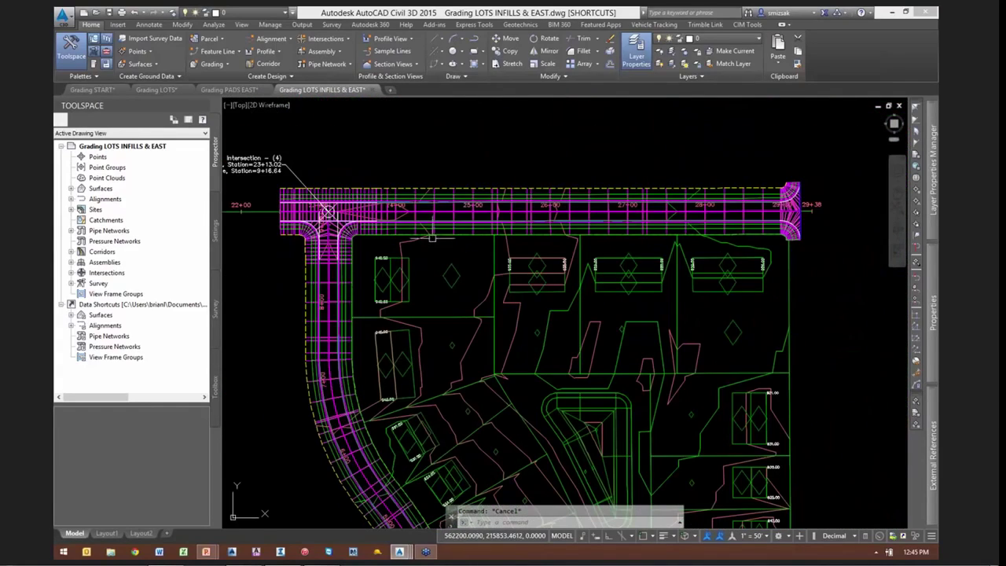
Examine where the block surface's contours meet the road corridor's contours along the block's north edge
scroll(328, 210, "up", 5)
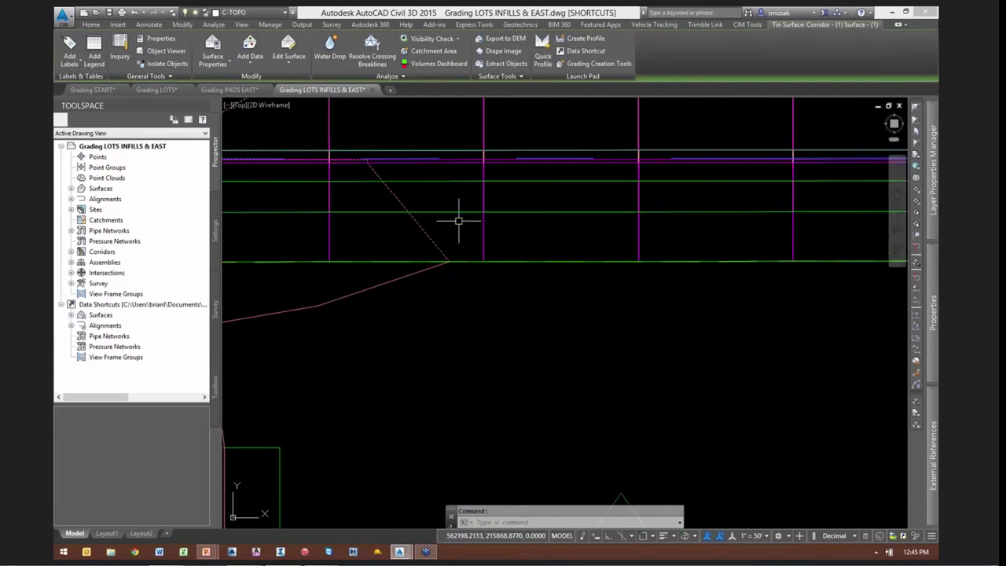
scroll(461, 217, "down", 1)
left_click(401, 269)
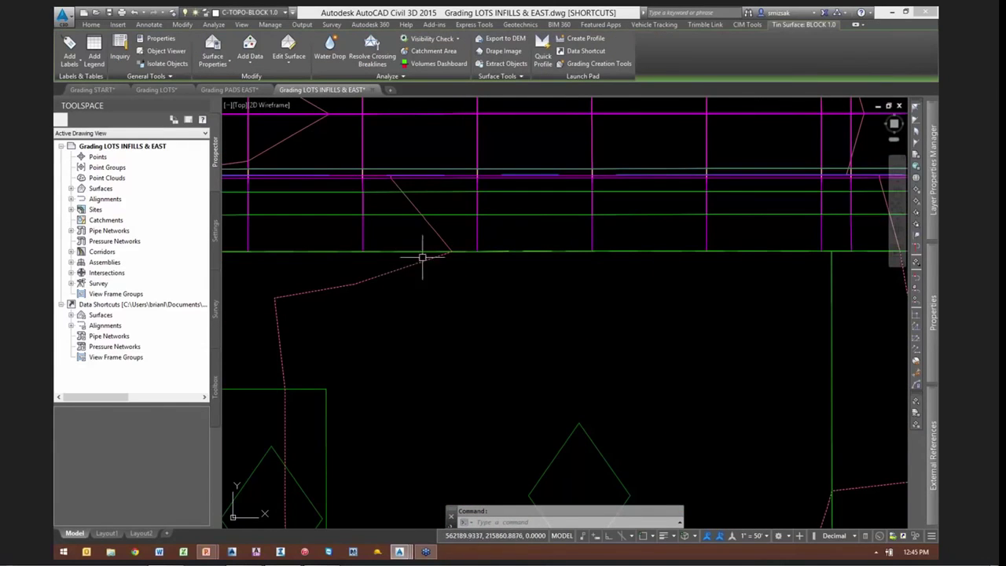
scroll(424, 260, "down", 2)
scroll(437, 267, "down", 3)
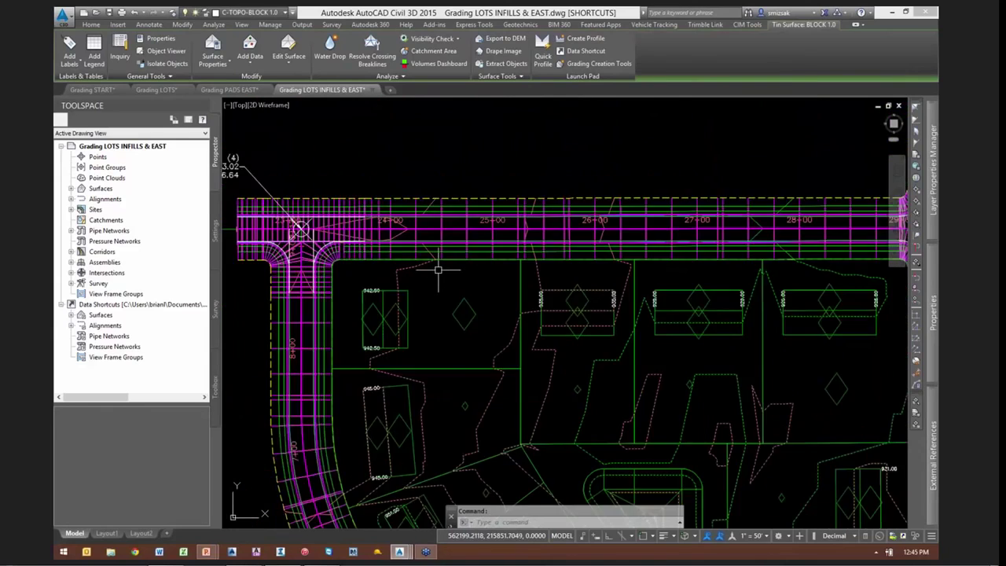
mouse_move(517, 362)
middle_mouse_down()
mouse_move(539, 296)
mouse_move(523, 315)
middle_mouse_up()
scroll(524, 314, "down", 1)
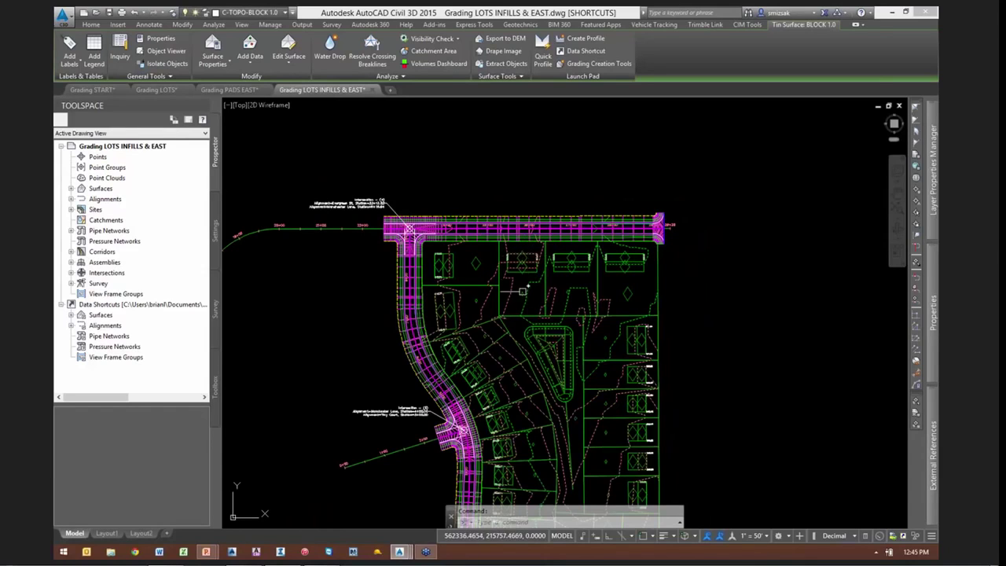
scroll(522, 366, "up", 1)
middle_click_drag(522, 366, 505, 310)
scroll(506, 310, "down", 1)
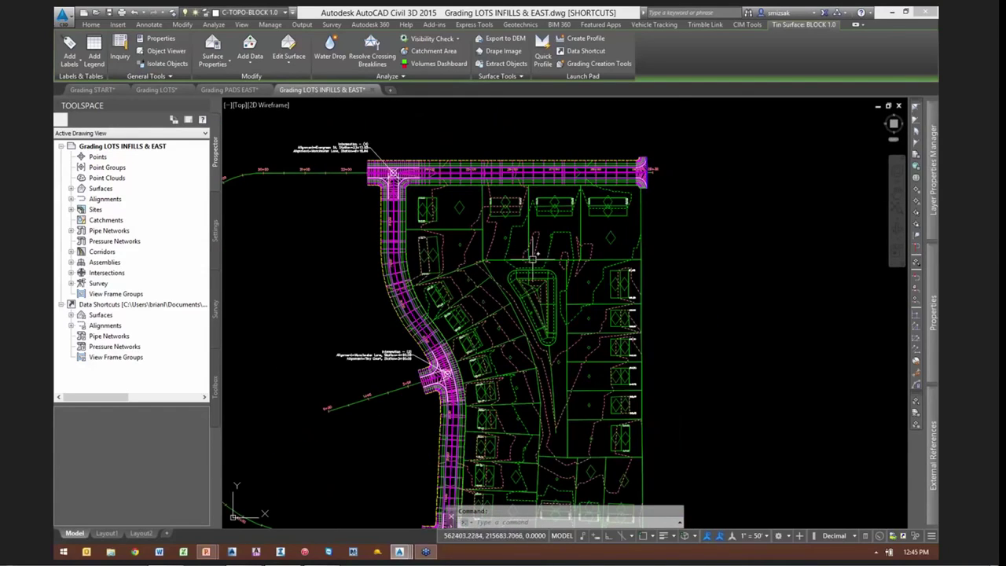
key("Escape")
Check the extent of the feature line that runs between the lots and the road corridor
scroll(495, 177, "up", 8)
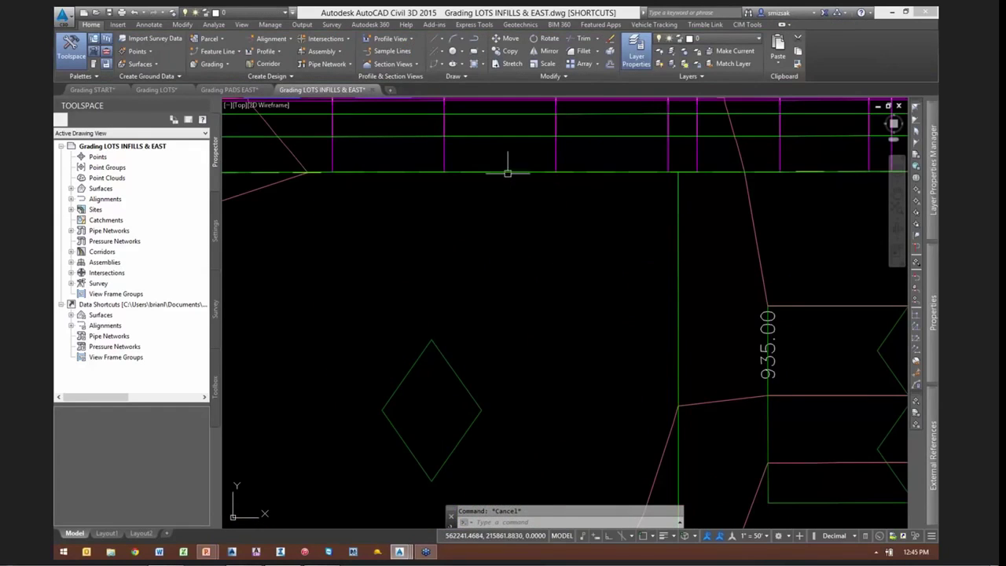
left_click(508, 173)
scroll(550, 193, "down", 6)
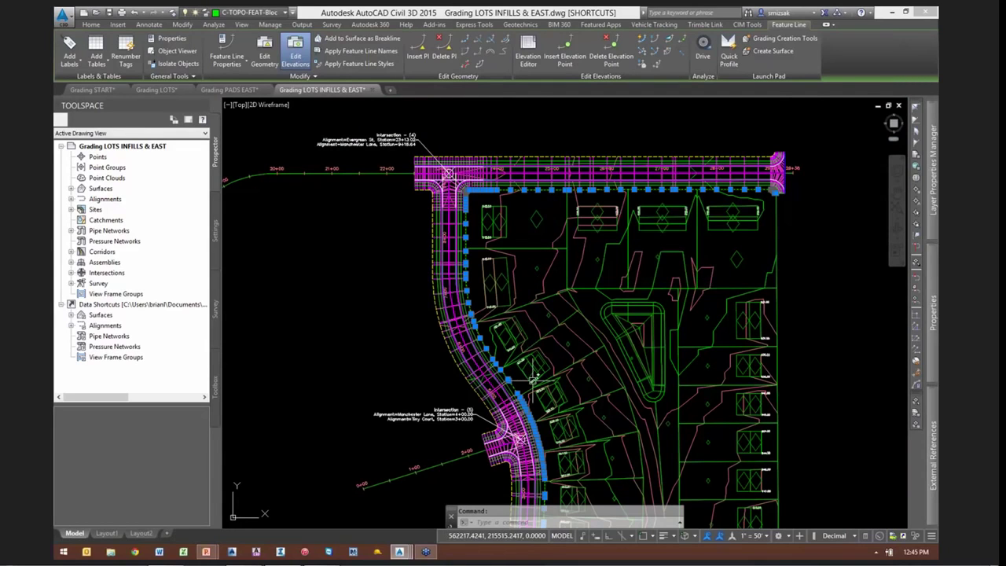
middle_click_drag(533, 380, 509, 317)
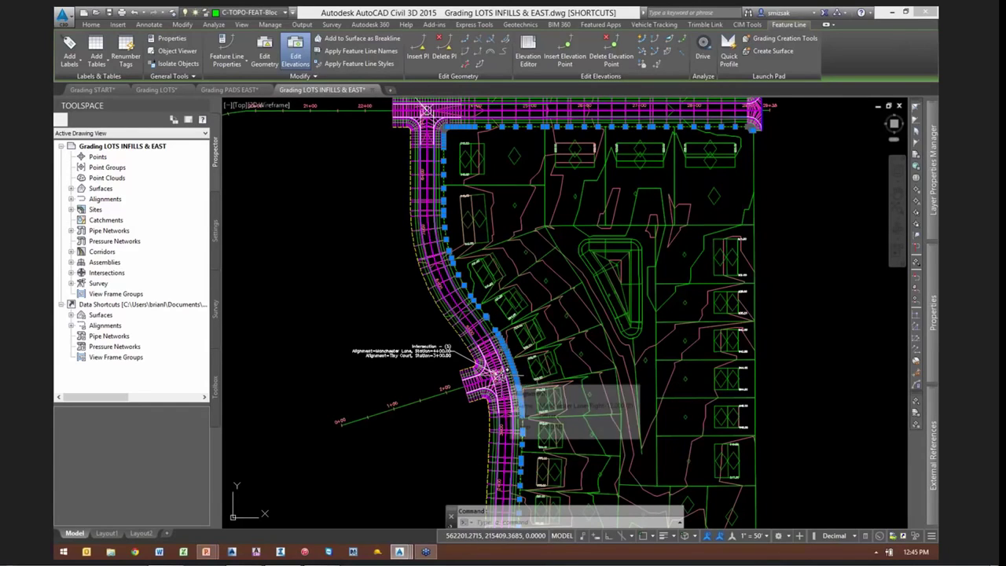
key("Escape")
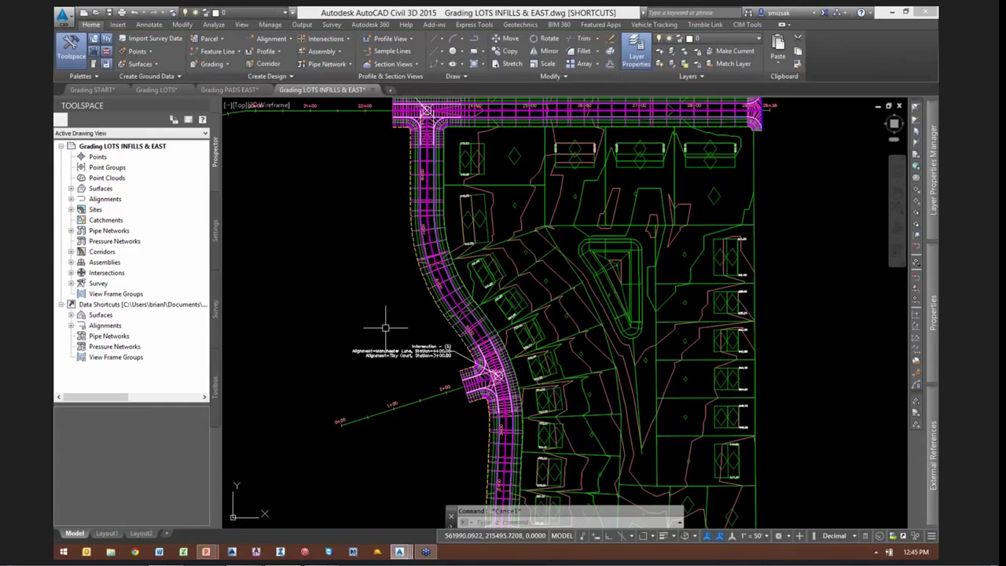
Raise the high-point grade break on the Manchester Lane finished-grade profile, moving it to about station 2+45.85
scroll(340, 334, "down", 8)
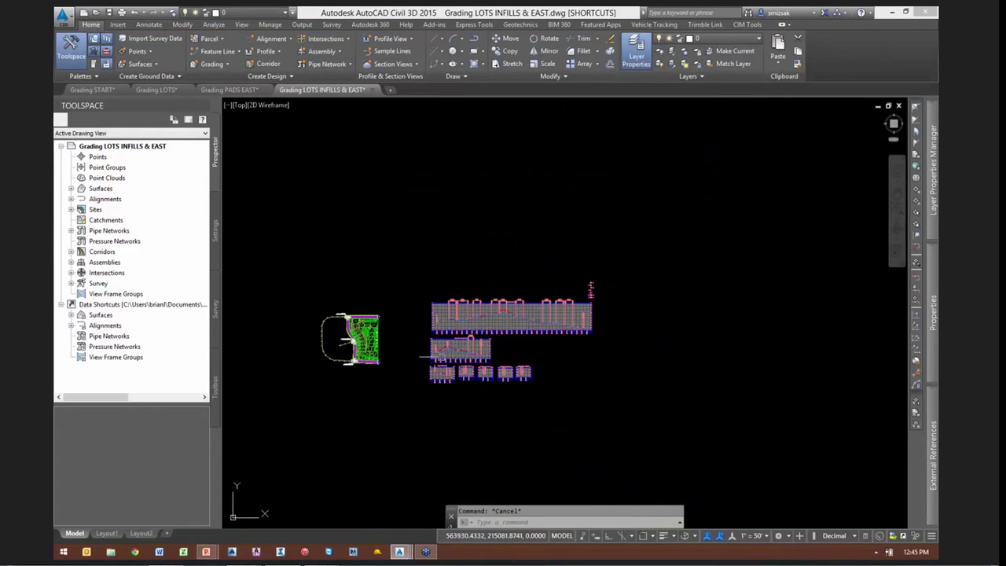
scroll(447, 350, "up", 5)
scroll(447, 350, "up", 3)
scroll(519, 352, "up", 2)
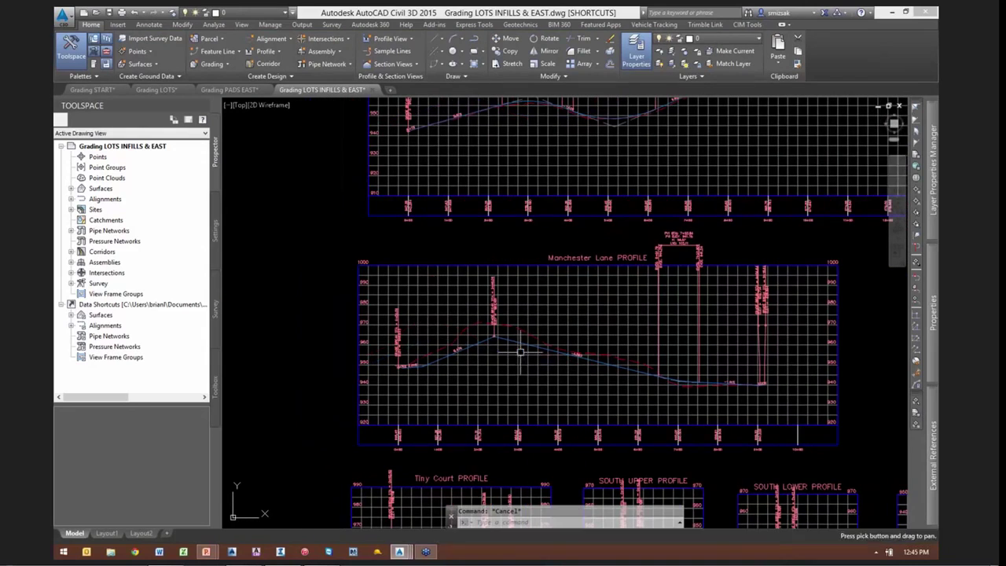
scroll(524, 346, "up", 1)
scroll(524, 346, "up", 1)
left_click(513, 339)
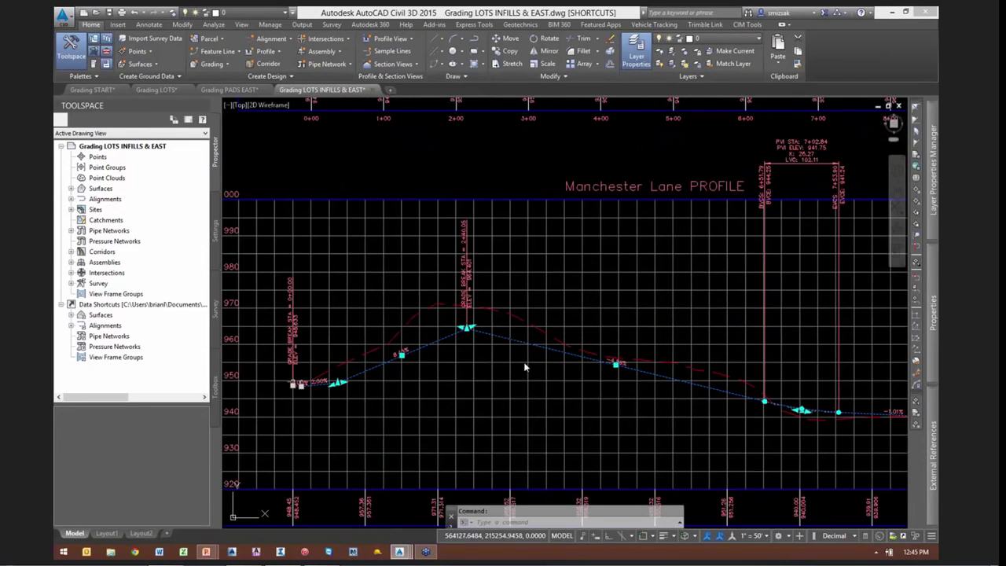
middle_click_drag(509, 366, 546, 369)
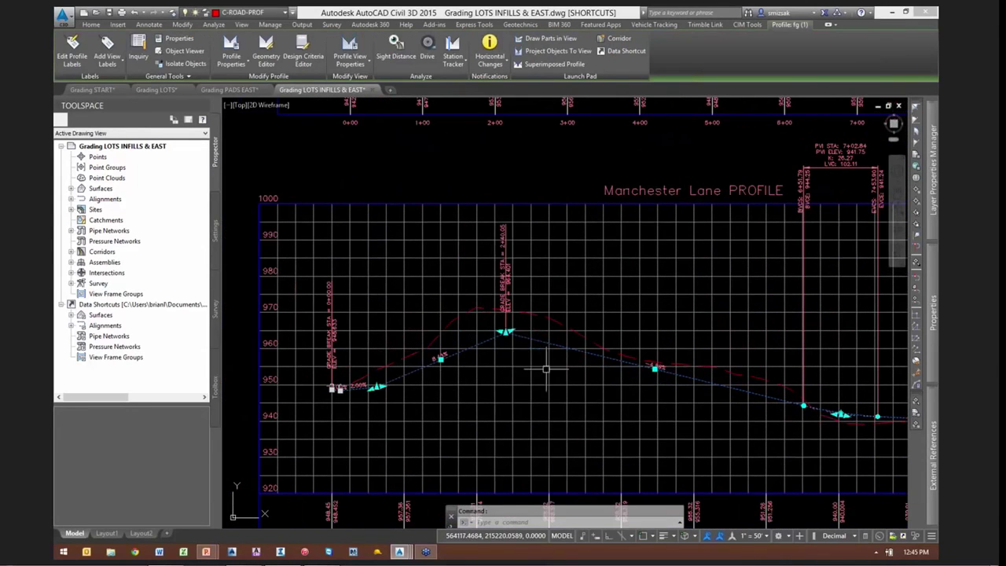
scroll(510, 334, "up", 1)
left_click(508, 331)
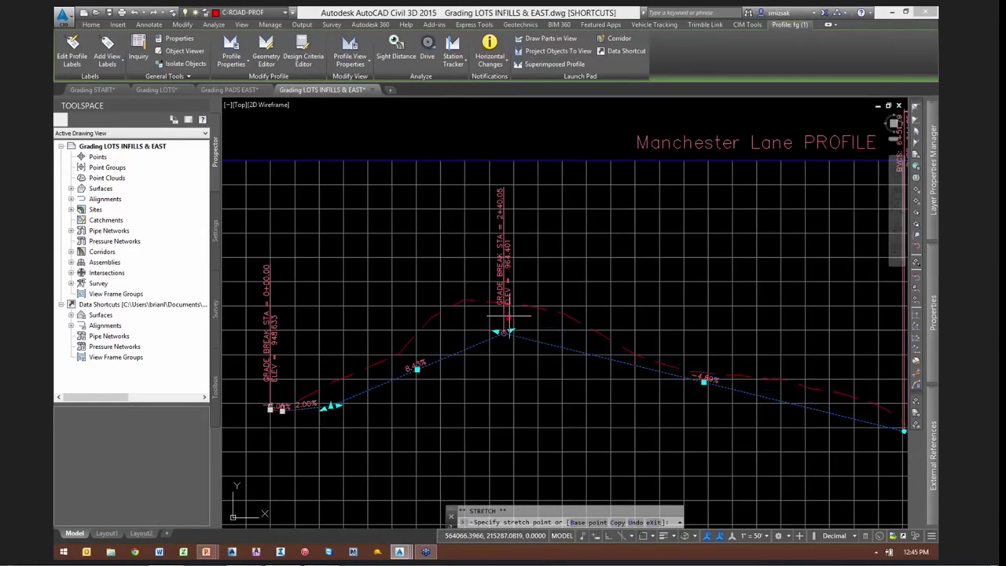
left_click(509, 316)
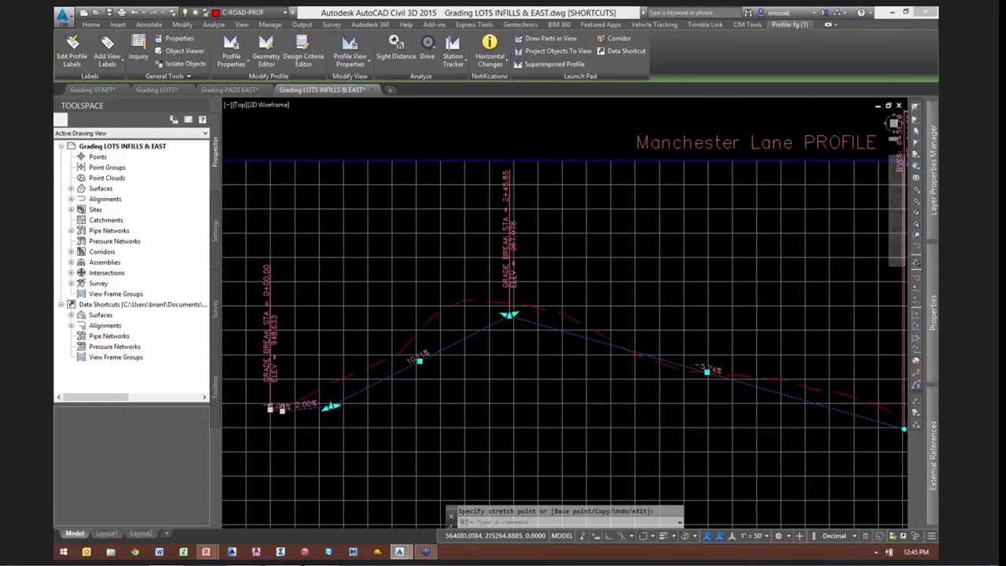
Update the regions and rebuild the corridor from Intersection (5), and regenerate the whole drawing
scroll(637, 353, "down", 5)
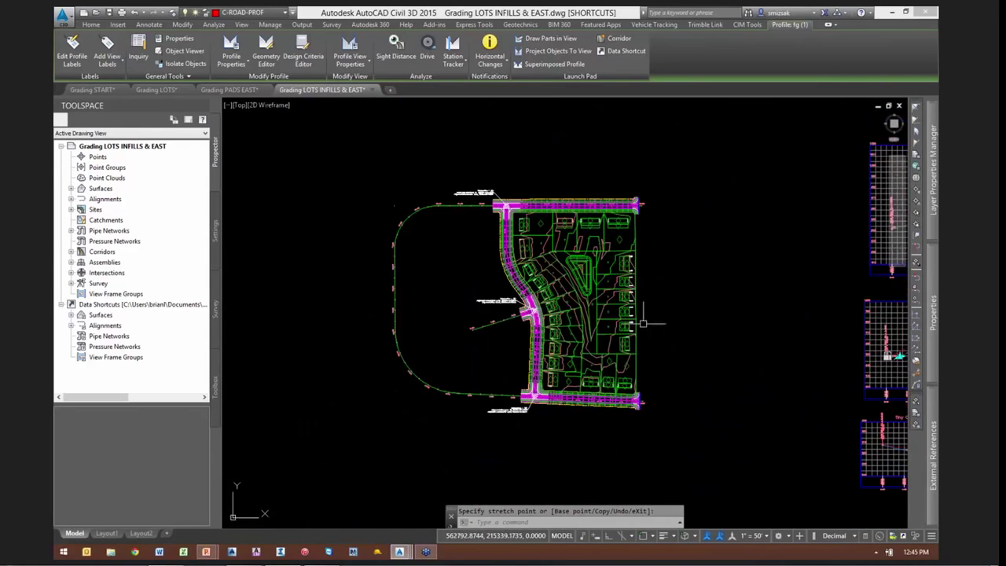
scroll(533, 315, "up", 6)
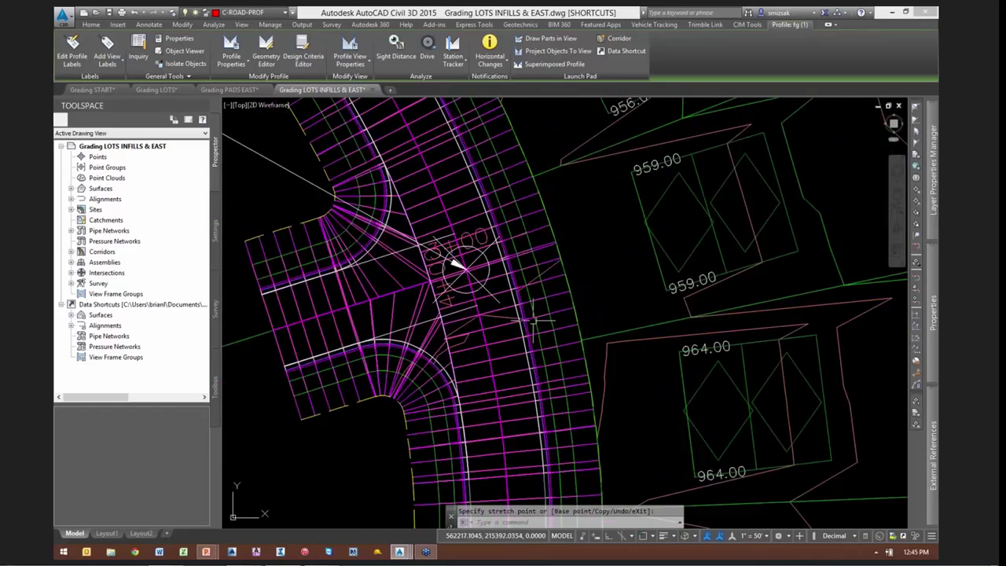
scroll(534, 321, "down", 2)
key("Escape")
scroll(566, 316, "up", 2)
middle_click_drag(563, 316, 501, 319)
scroll(482, 317, "down", 2)
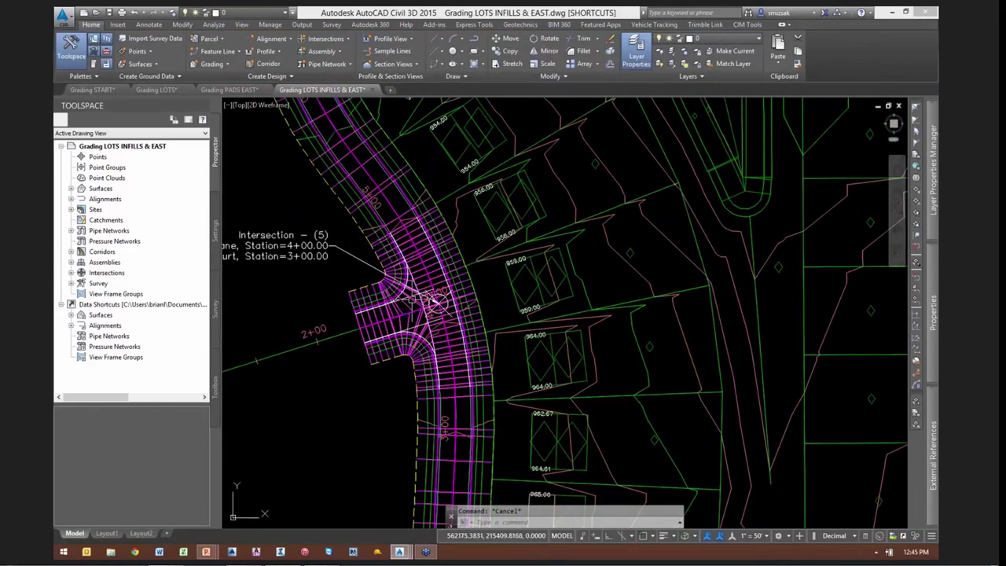
double_click(106, 273)
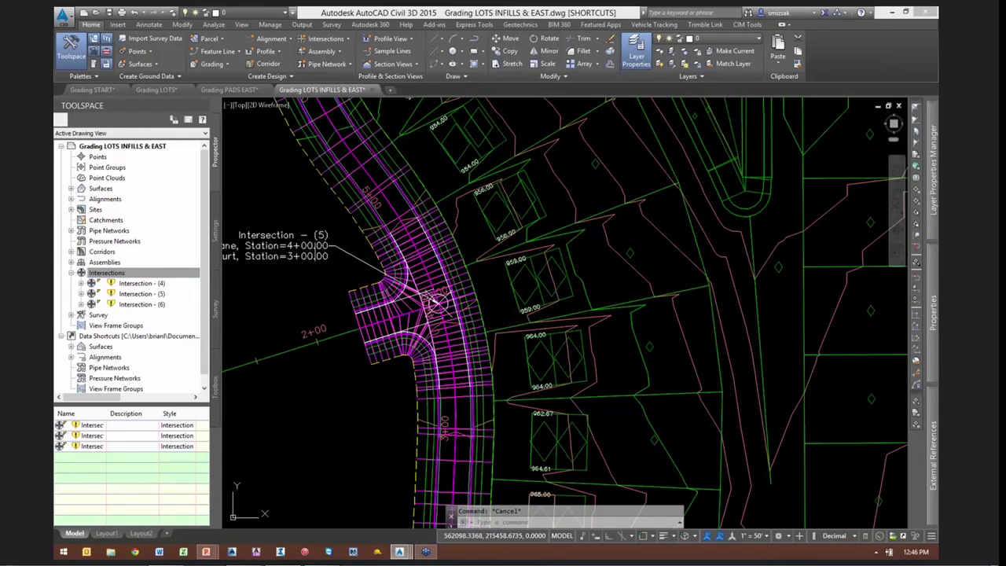
left_click(142, 293)
right_click(138, 294)
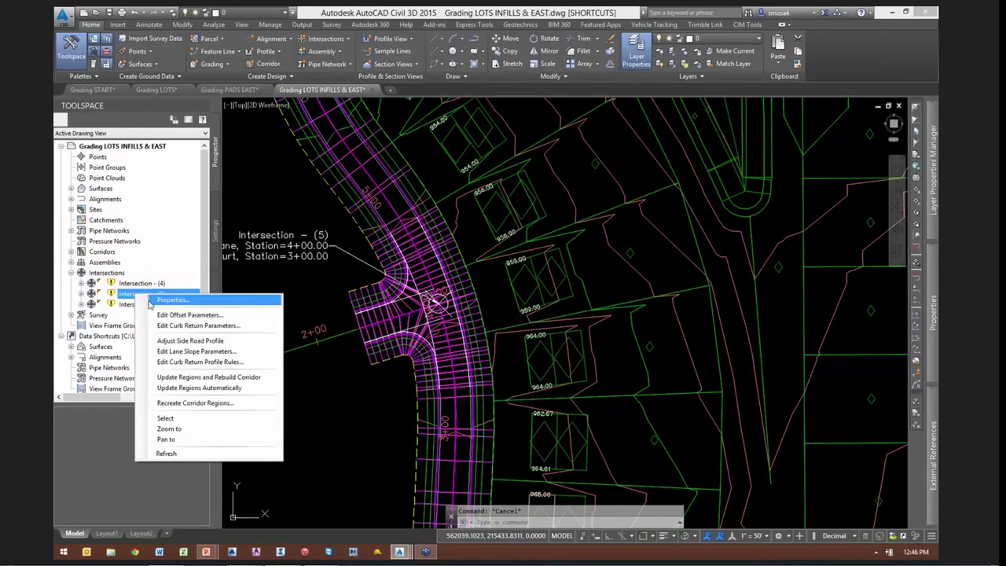
left_click(193, 380)
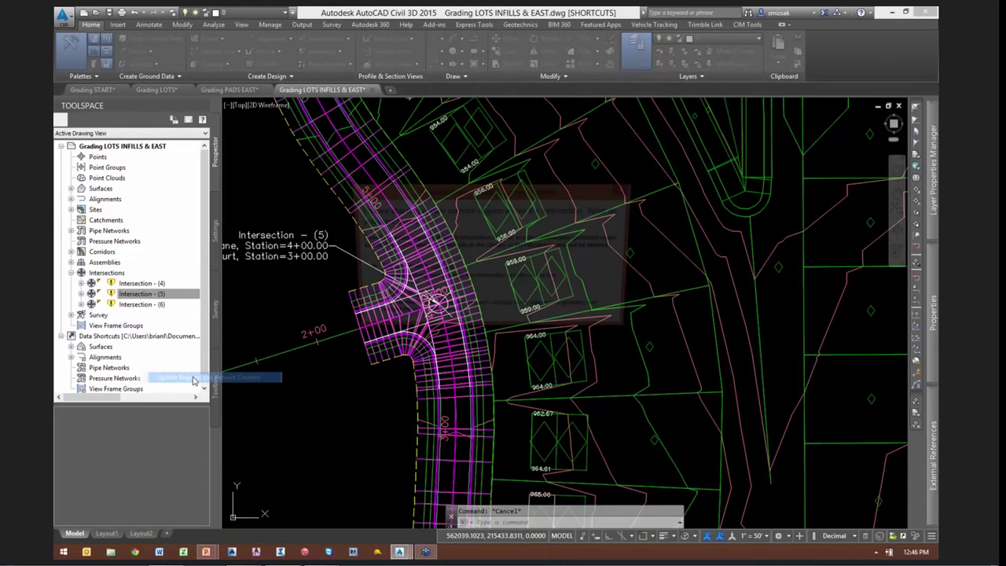
left_click(408, 269)
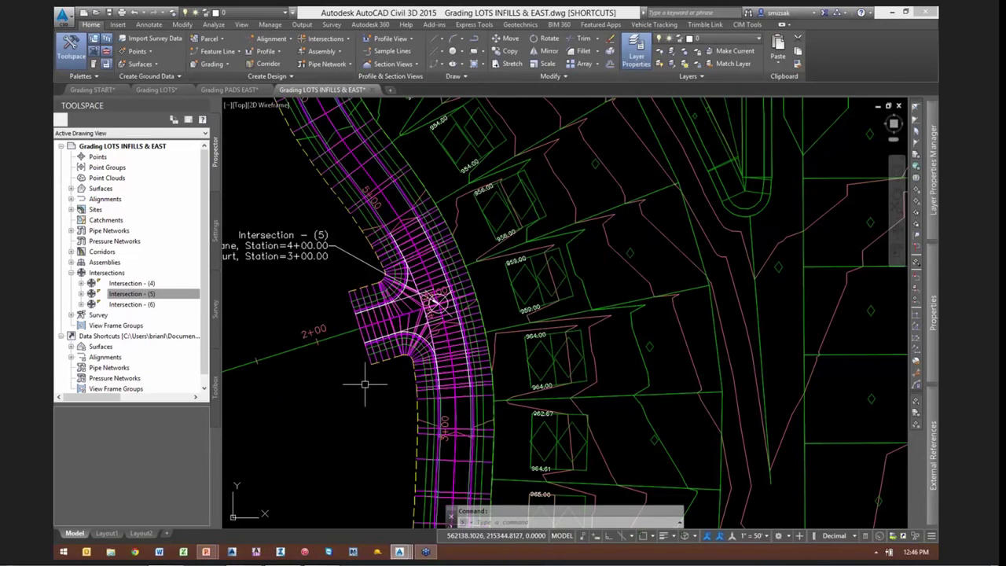
type("rea REGENALL Regenerating model.")
key("Return")
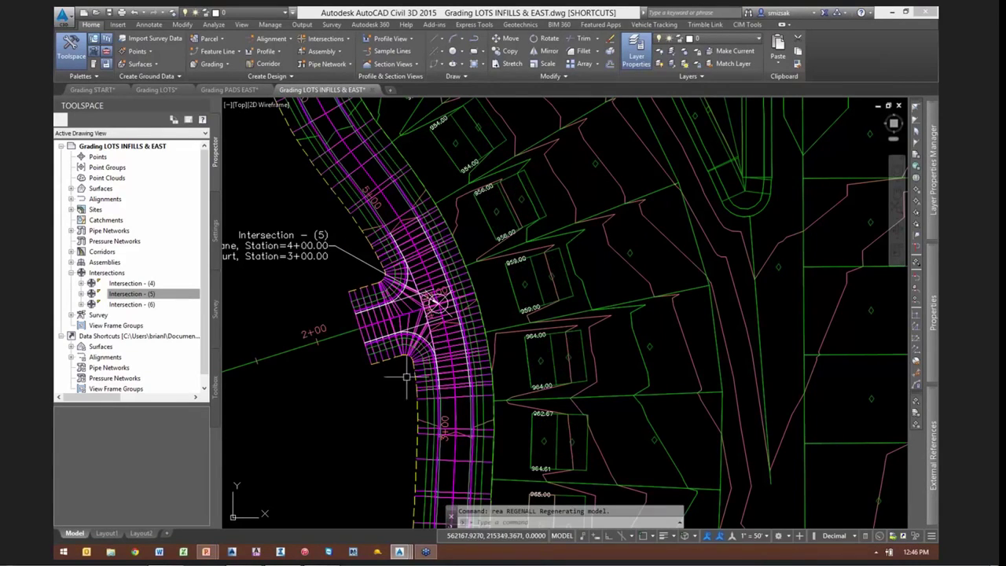
Open the corridor surface and the BLOCK 1.0 surface together in the Object Viewer
scroll(464, 318, "up", 2)
scroll(465, 319, "up", 2)
left_click(478, 273)
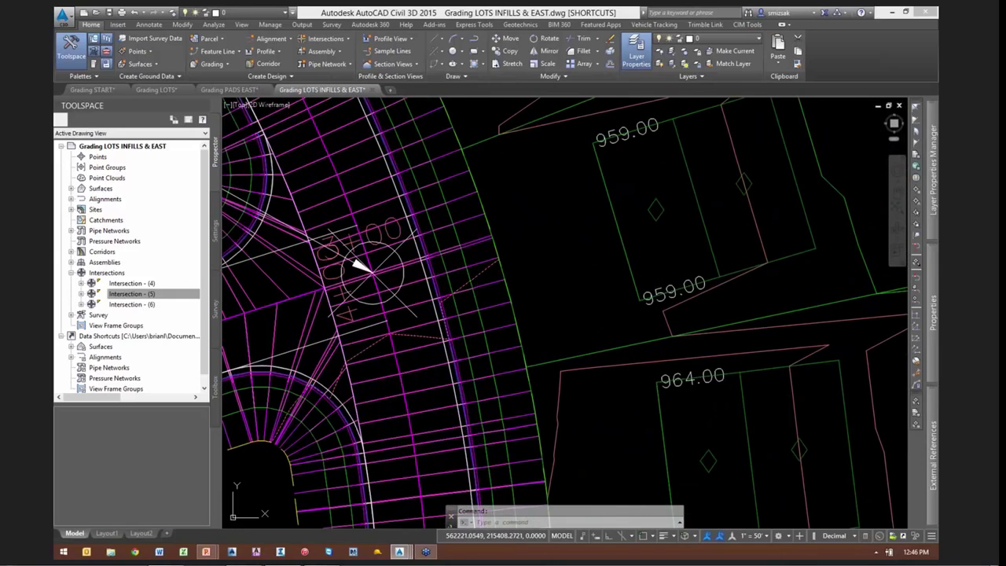
scroll(522, 326, "down", 1)
right_click(562, 280)
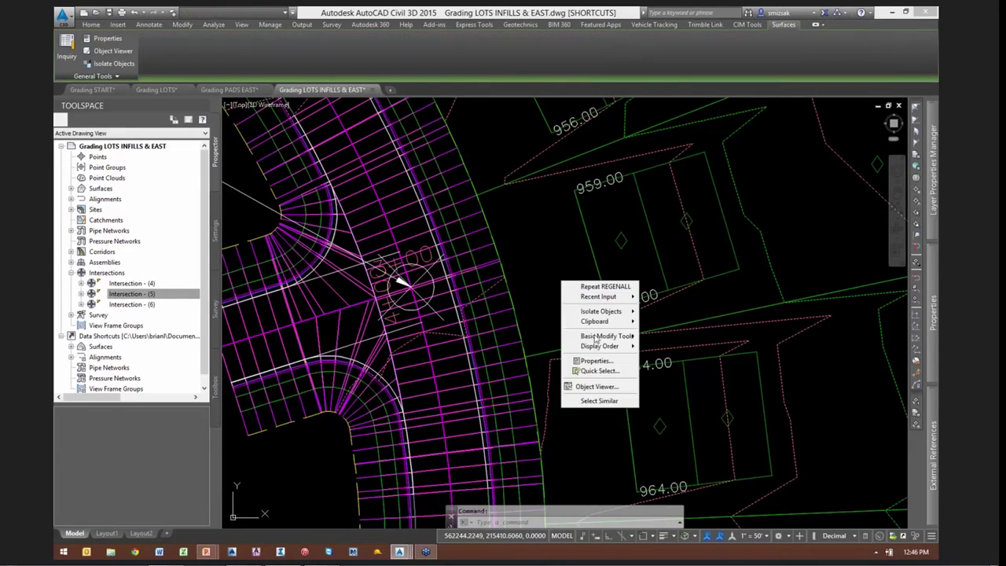
left_click(594, 387)
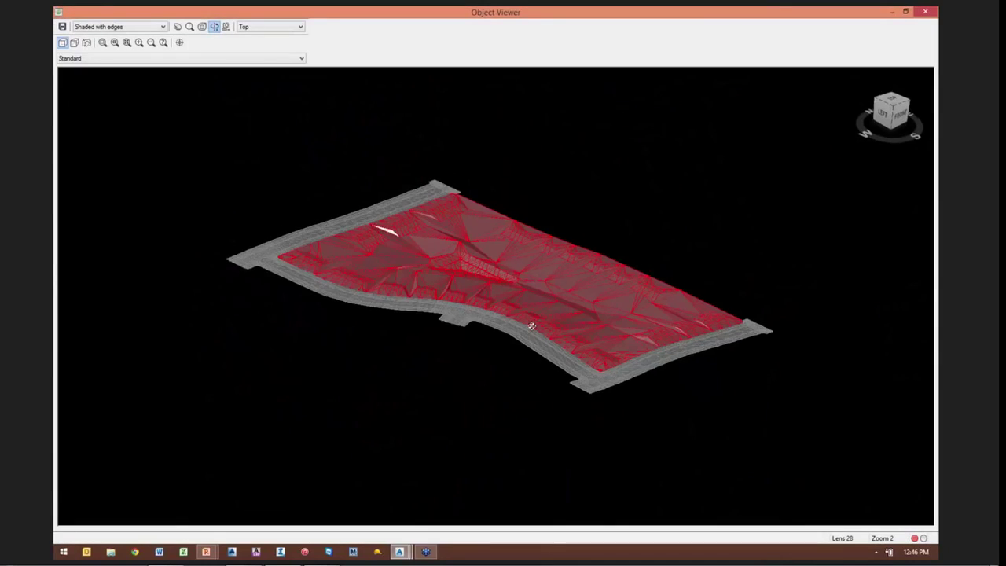
Inspect in 3D how the block surface meets the road edge around the side-street intersection, and close the viewer
left_click_drag(531, 326, 411, 309)
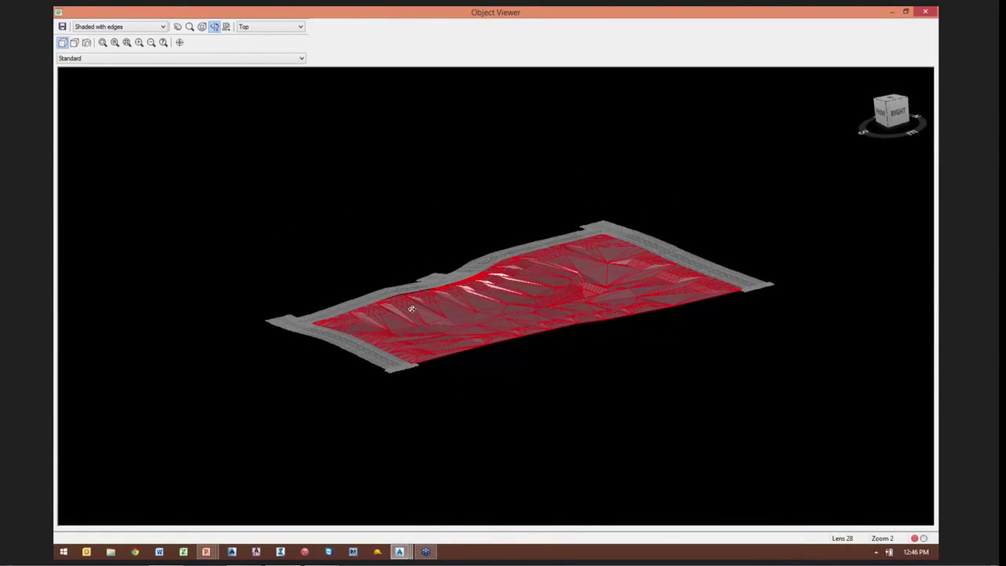
scroll(414, 308, "up", 5)
left_click_drag(714, 377, 610, 353)
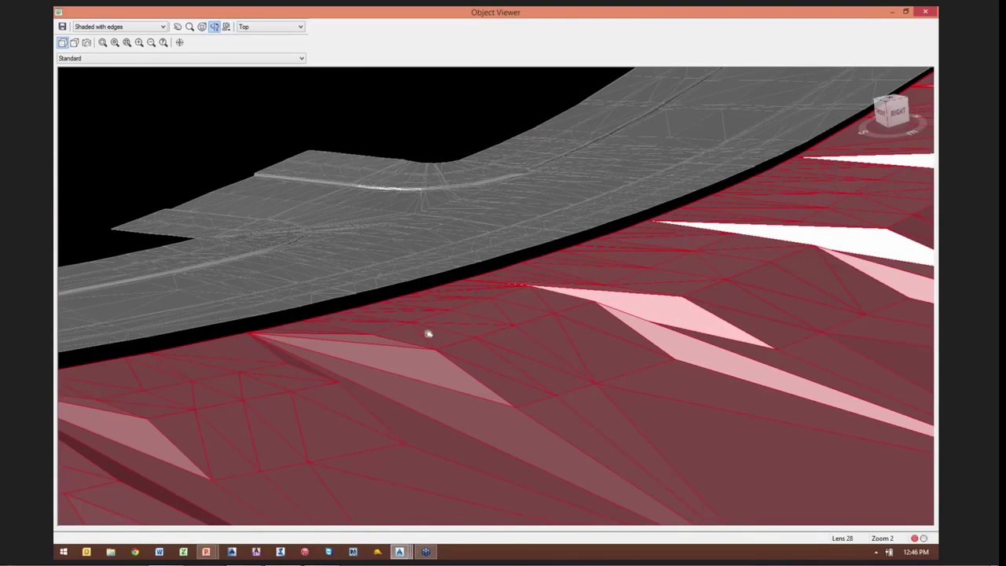
mouse_move(428, 334)
left_mouse_down()
mouse_move(757, 278)
mouse_move(905, 230)
mouse_move(498, 319)
mouse_move(384, 372)
mouse_move(442, 338)
left_mouse_up()
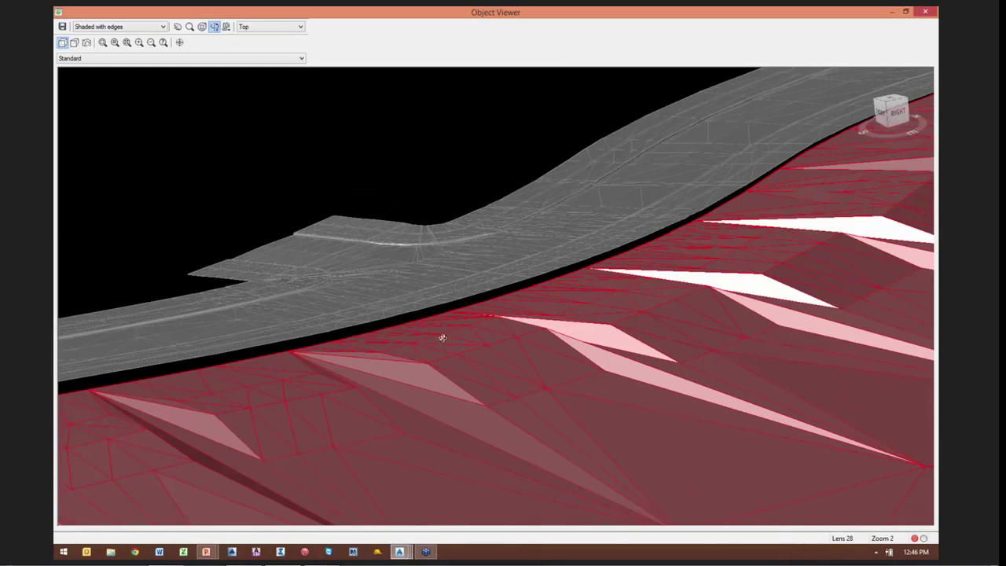
left_click_drag(508, 299, 562, 268)
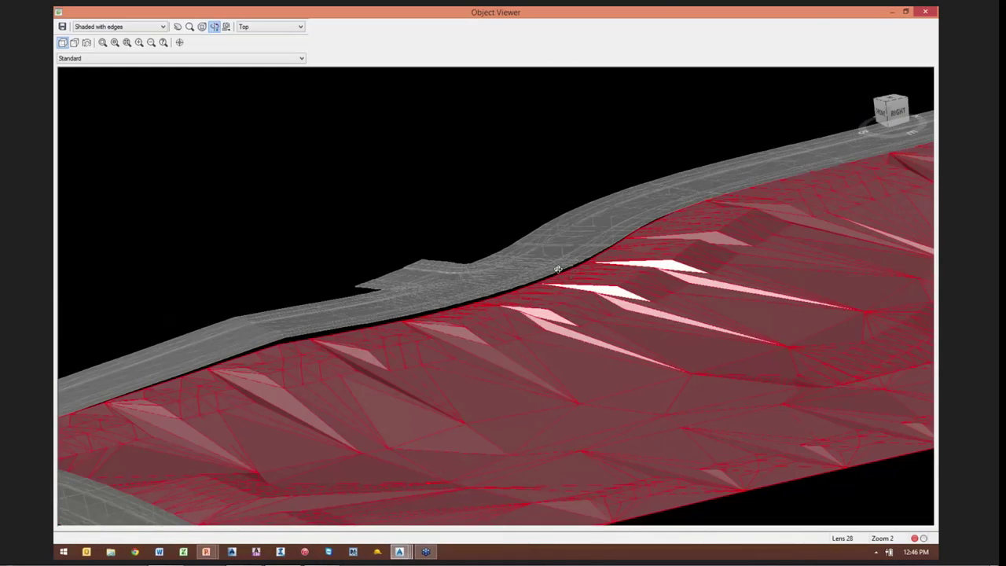
scroll(560, 271, "down", 5)
scroll(542, 275, "up", 10)
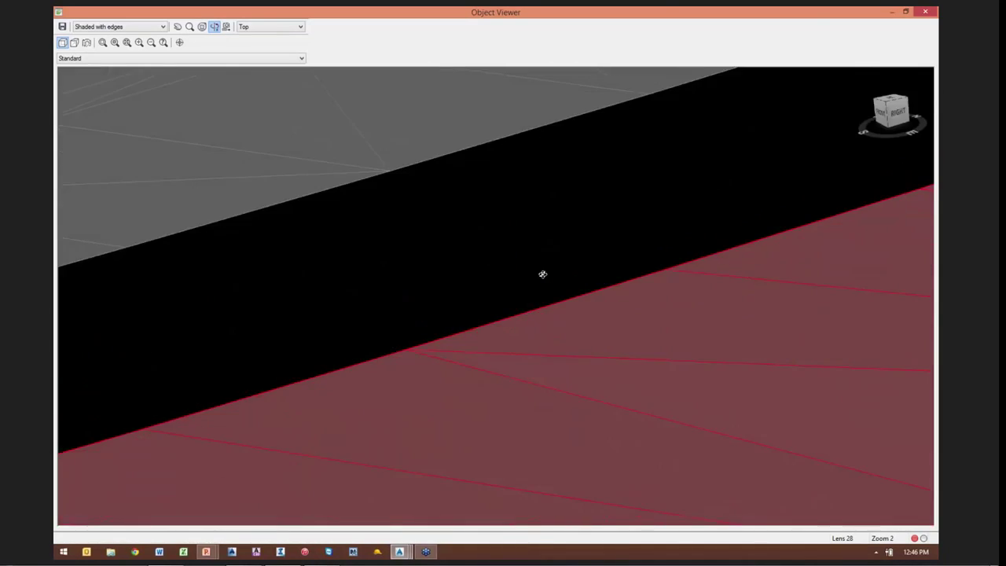
scroll(542, 274, "down", 2)
scroll(543, 275, "down", 2)
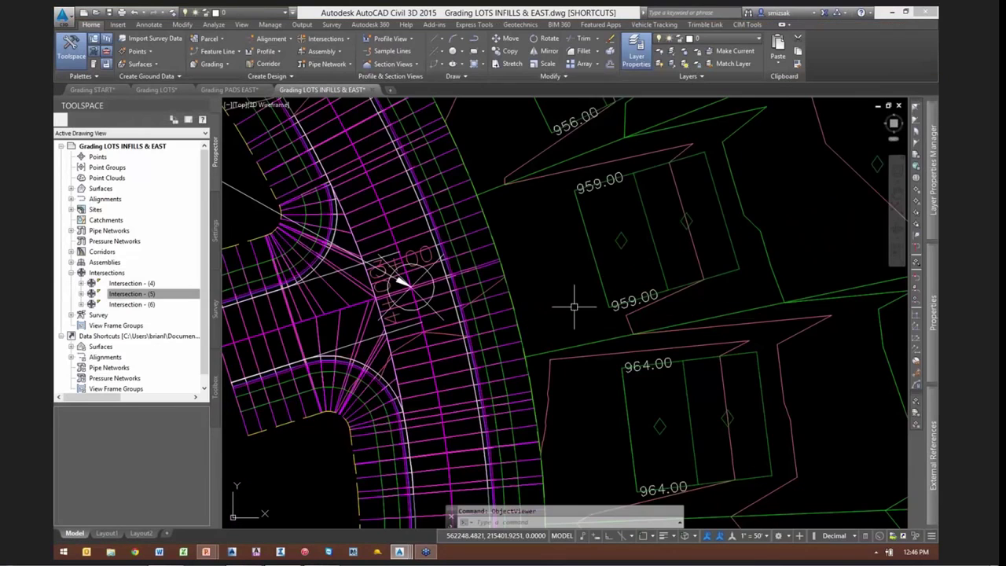
Assign elevations from Corridor - (1) Surface - (1) to the block's road-edge feature line, without intermediate grade break points
scroll(522, 287, "down", 2)
left_click(522, 287)
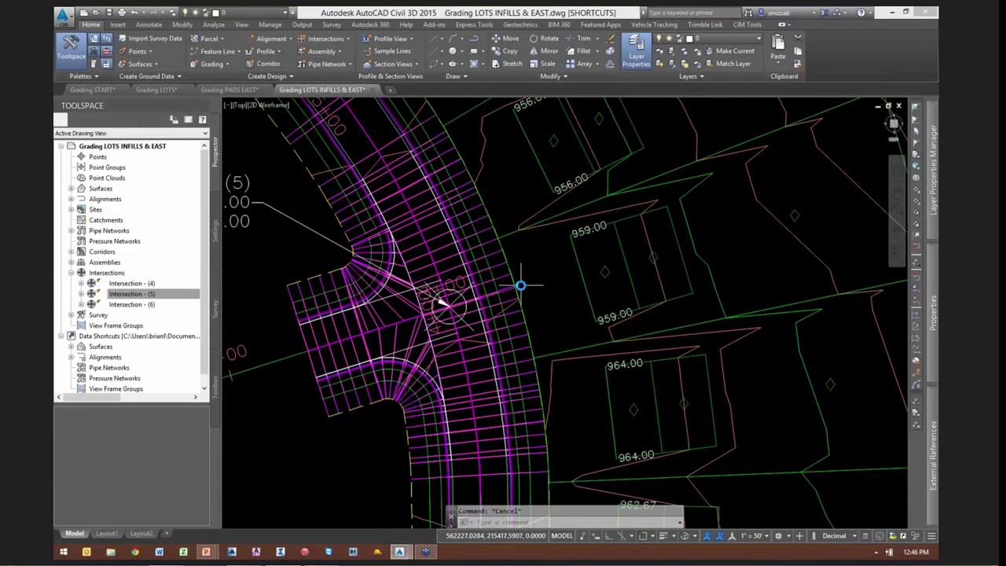
scroll(522, 286, "up", 3)
scroll(525, 317, "down", 1)
scroll(525, 316, "down", 5)
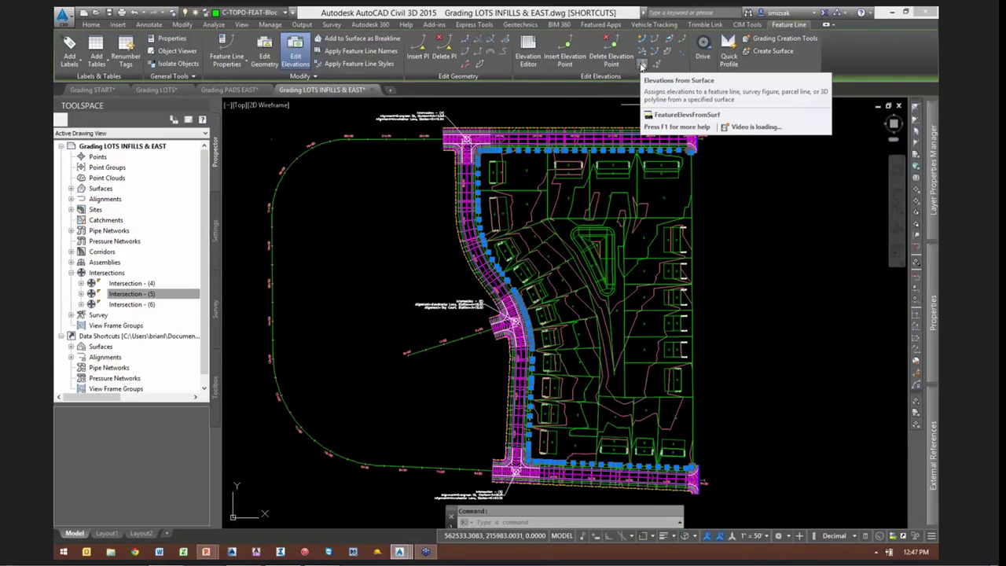
left_click(641, 66)
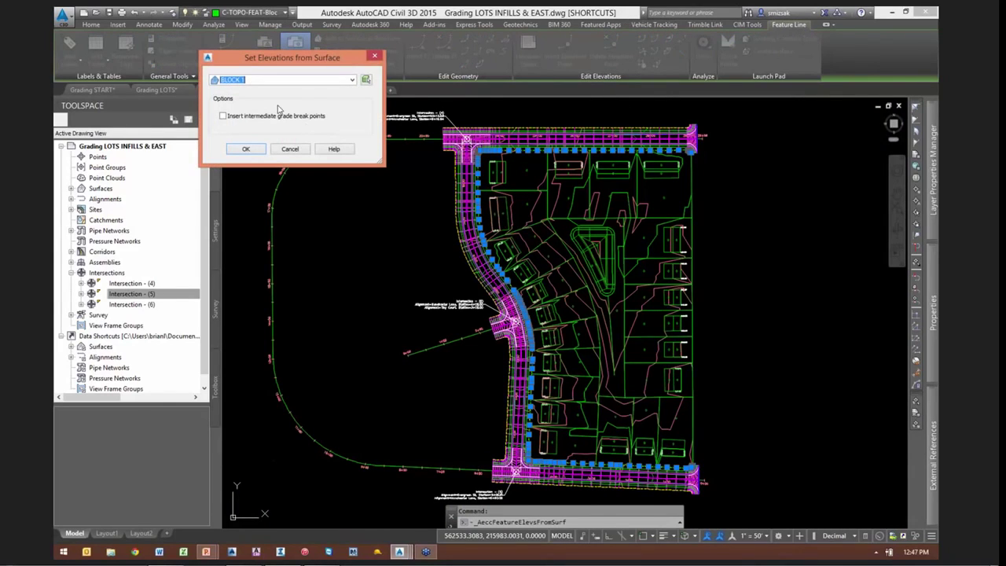
left_click(249, 81)
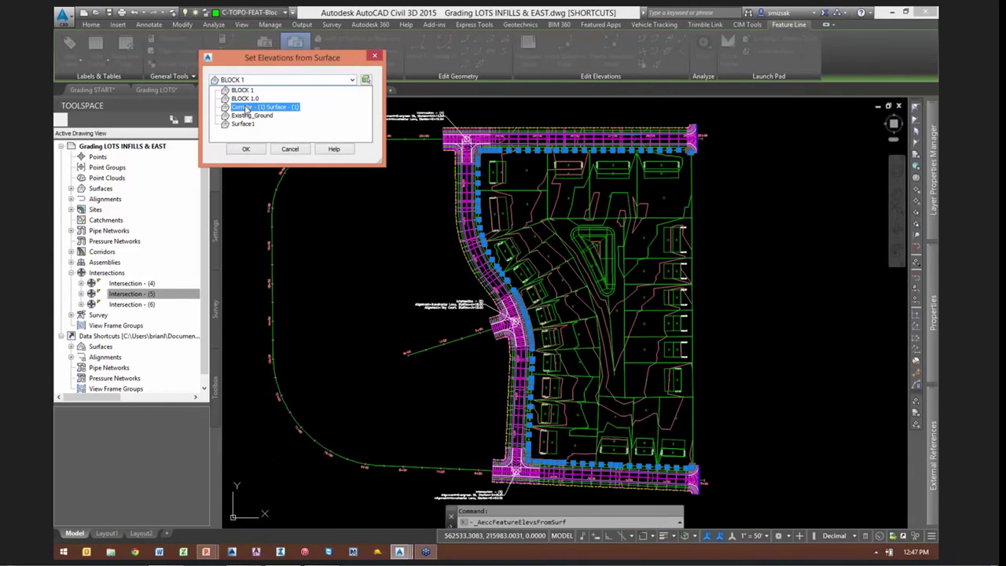
left_click(246, 107)
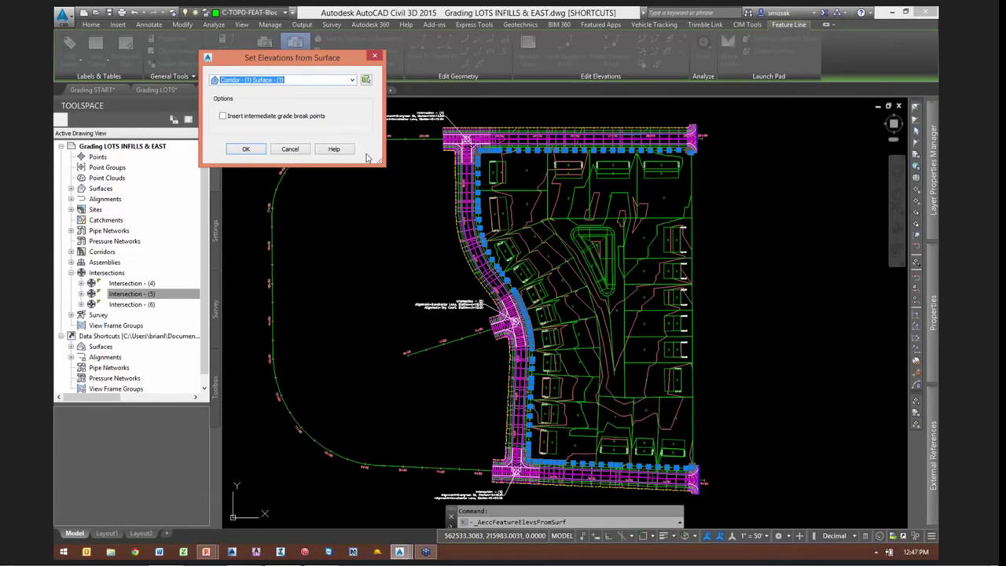
left_click(245, 149)
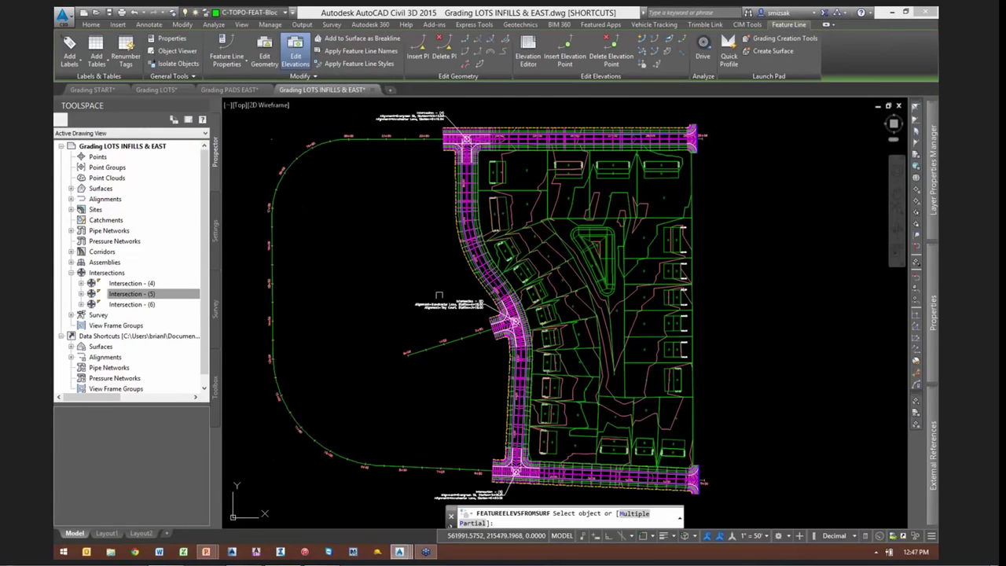
scroll(519, 302, "up", 8)
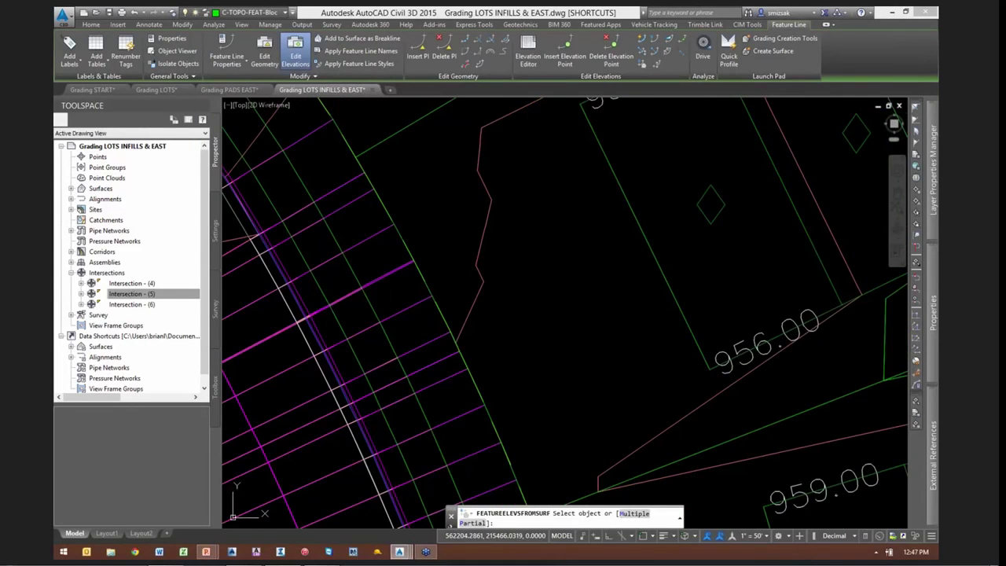
key("Return")
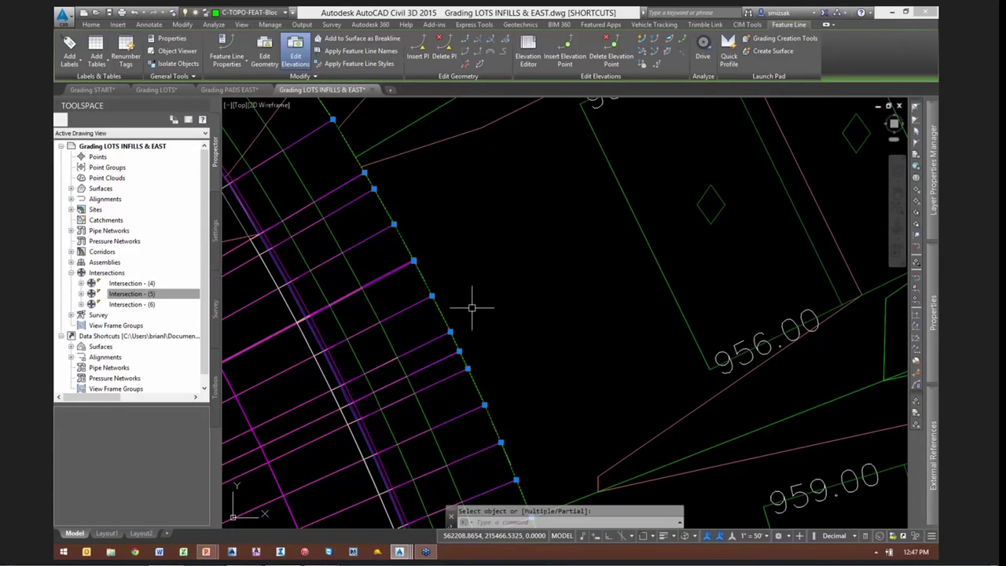
scroll(496, 355, "down", 2)
scroll(496, 355, "down", 3)
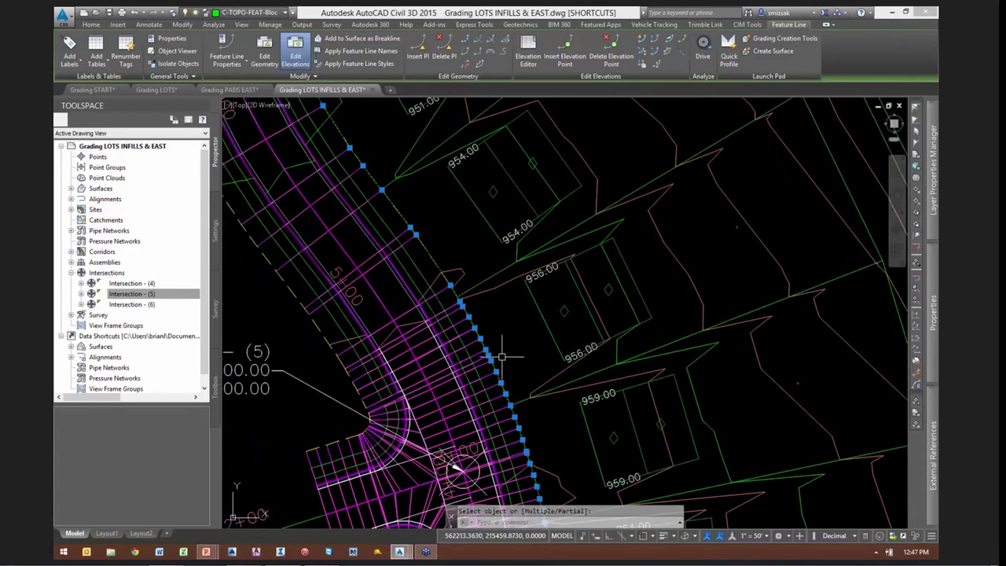
key("Escape")
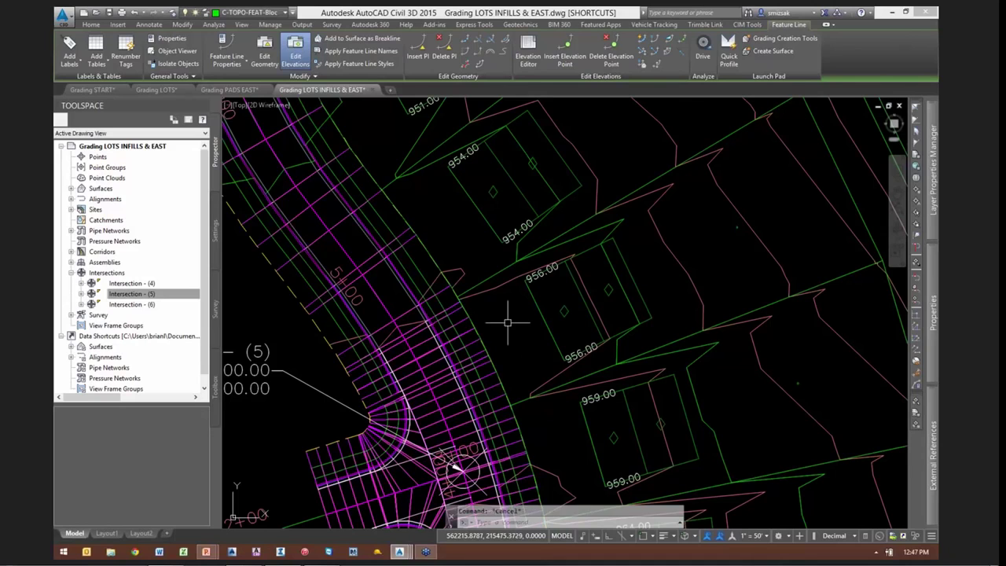
key("Escape")
Open the corridor surface and the BLOCK 1.0 surface together in the Object Viewer
left_click(440, 279)
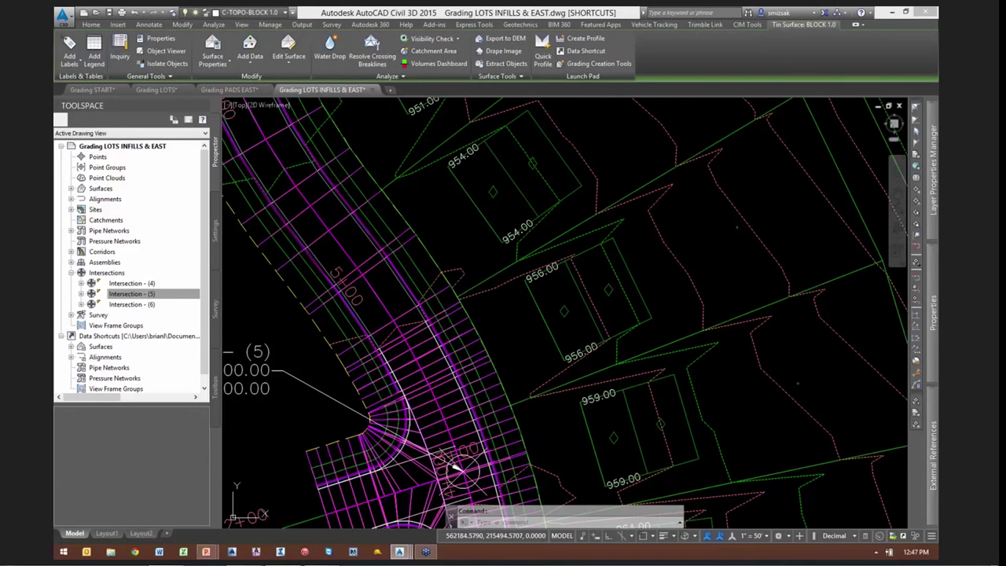
right_click(476, 249)
left_click(511, 356)
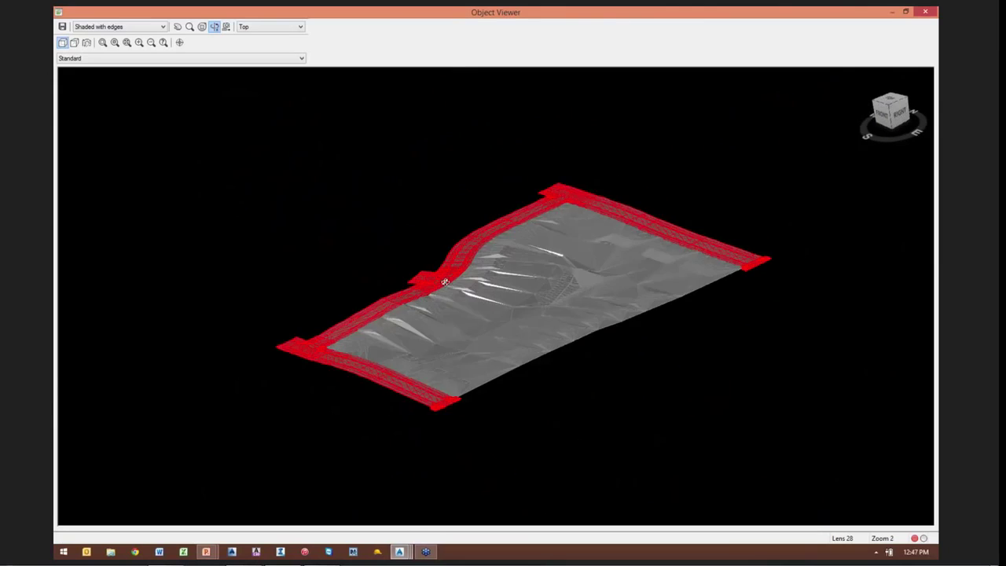
Examine in 3D where the lot lines meet the road edge near the side-street intersection for gaps, and close the viewer
left_click_drag(445, 281, 436, 304)
scroll(436, 304, "up", 10)
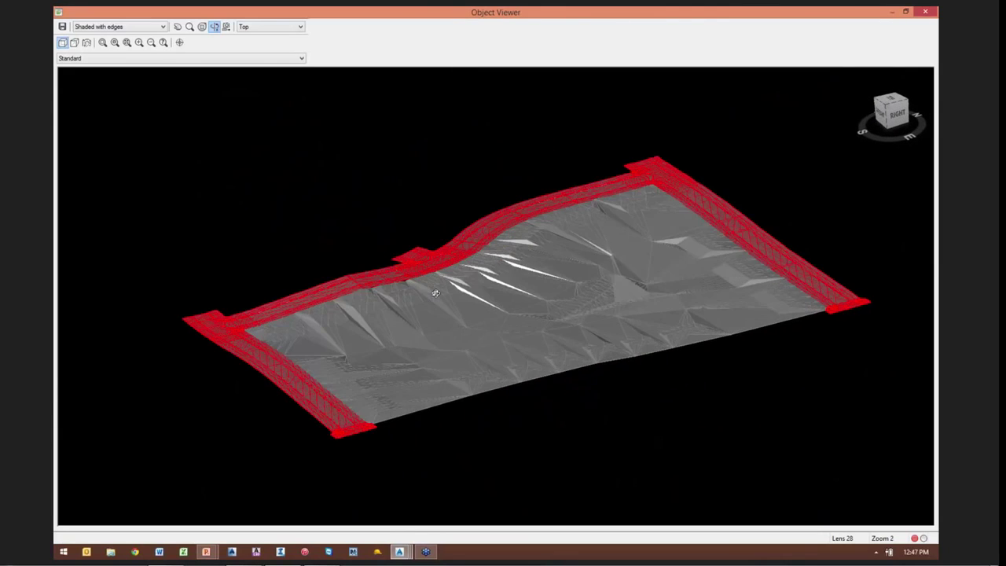
scroll(386, 309, "up", 6)
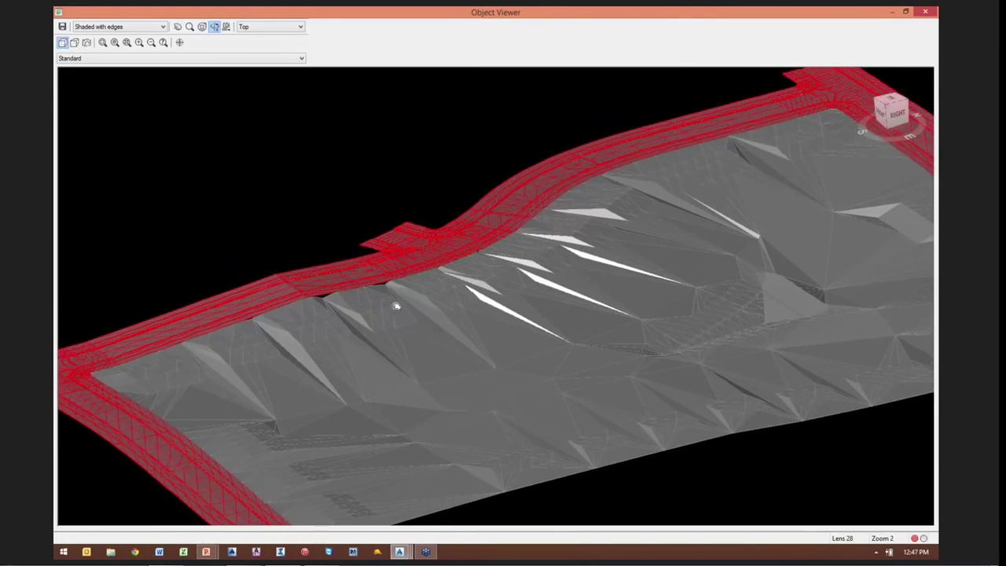
scroll(350, 278, "up", 6)
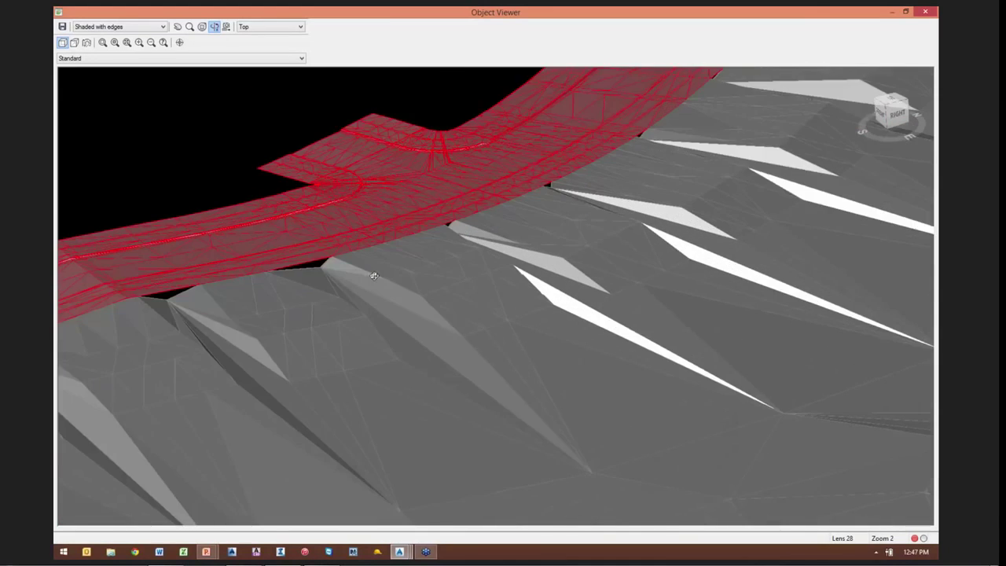
scroll(350, 277, "down", 4)
scroll(415, 296, "down", 10)
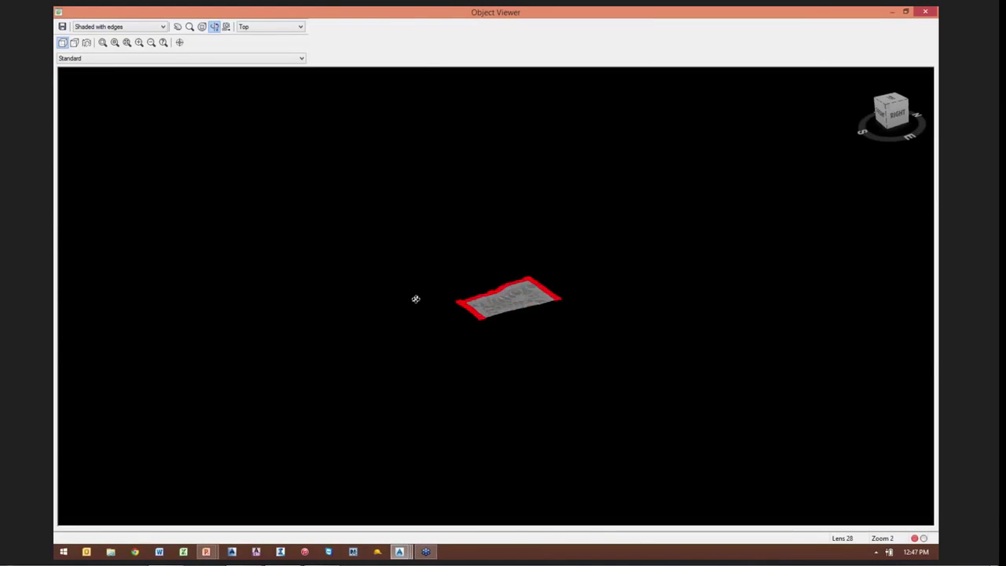
scroll(416, 296, "up", 15)
scroll(434, 301, "down", 3)
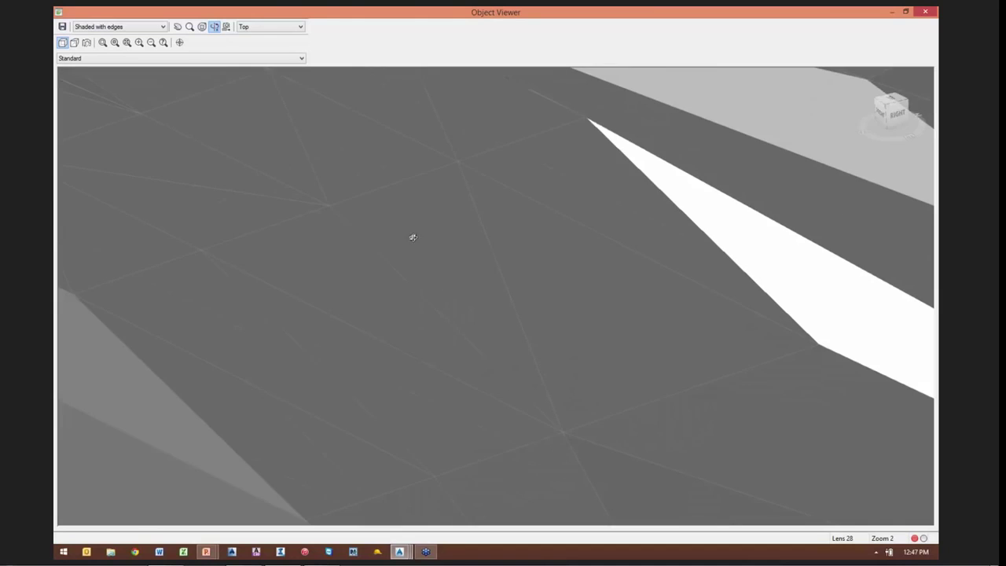
scroll(437, 337, "down", 4)
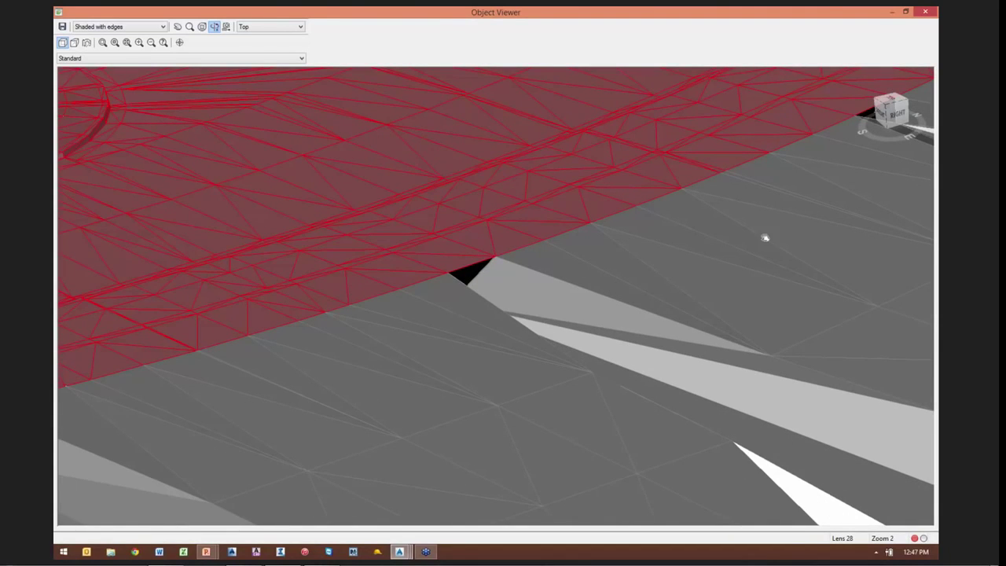
left_click_drag(765, 237, 529, 249)
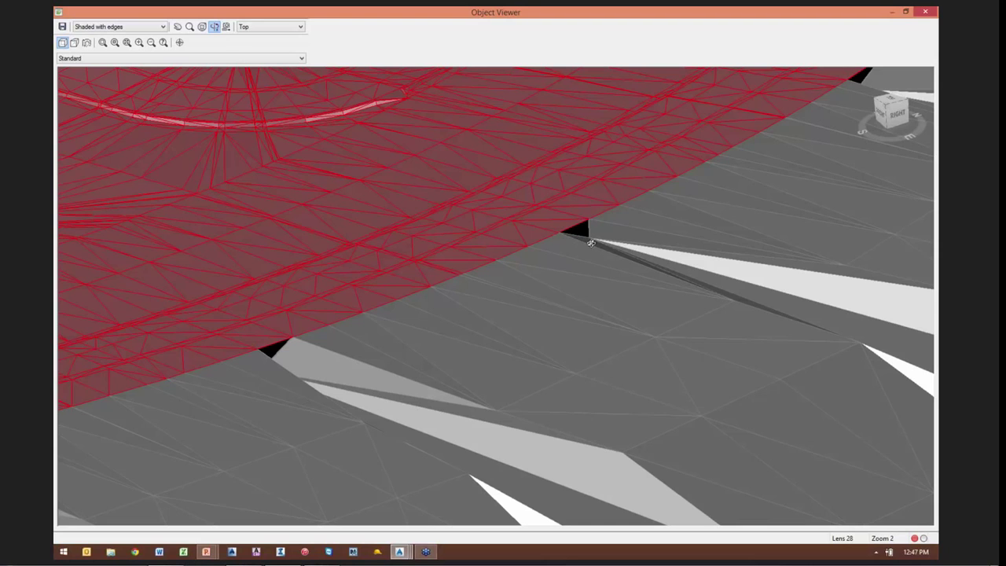
key("Escape")
Examine in plan the vertices of the road-edge feature line and the end of the lot line beside the 956.00 pad
scroll(454, 308, "up", 6)
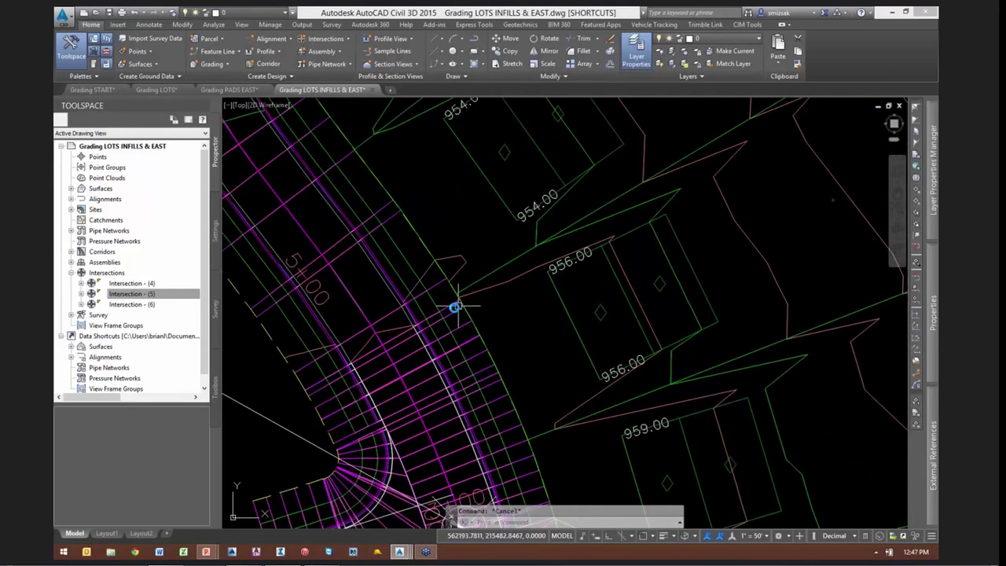
left_click(448, 242)
middle_click_drag(521, 306, 521, 404)
scroll(460, 359, "up", 4)
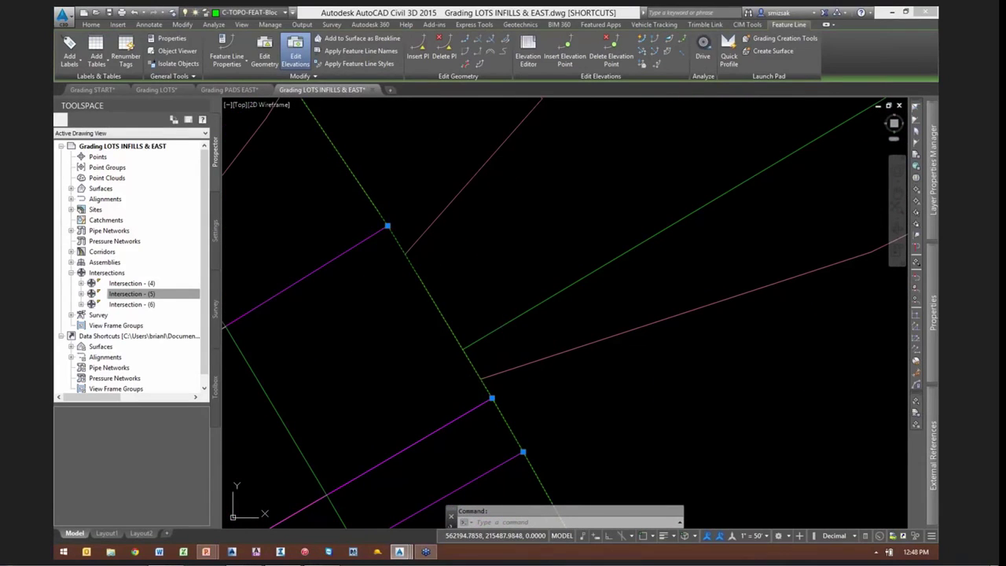
key("Escape")
left_click(566, 288)
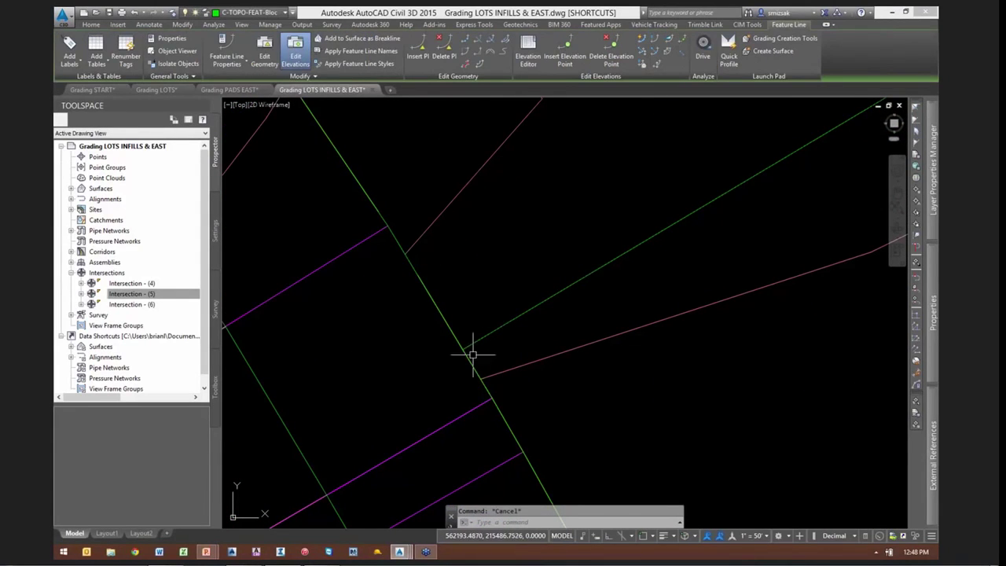
key("Escape")
left_click(445, 319)
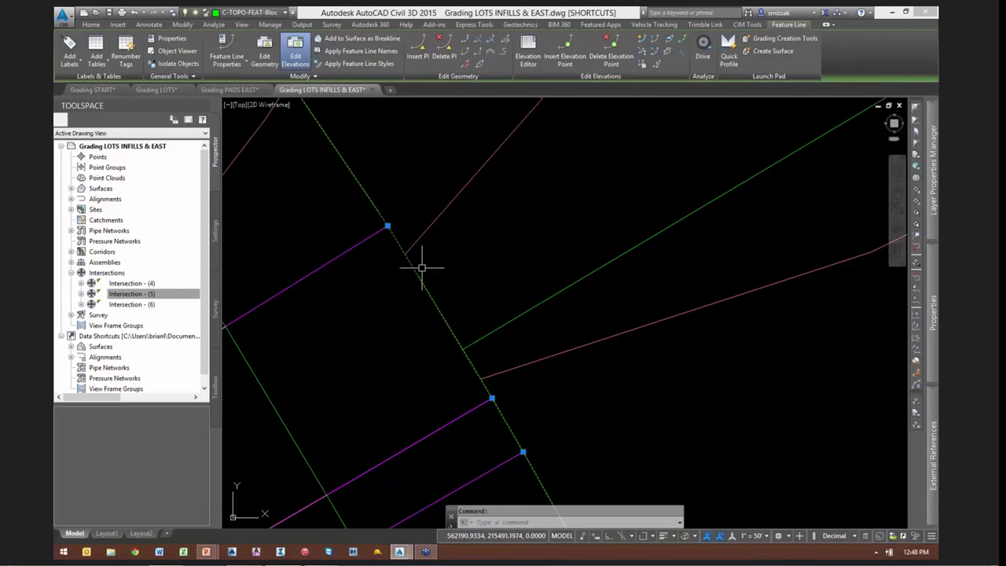
key("Escape")
left_click(486, 338)
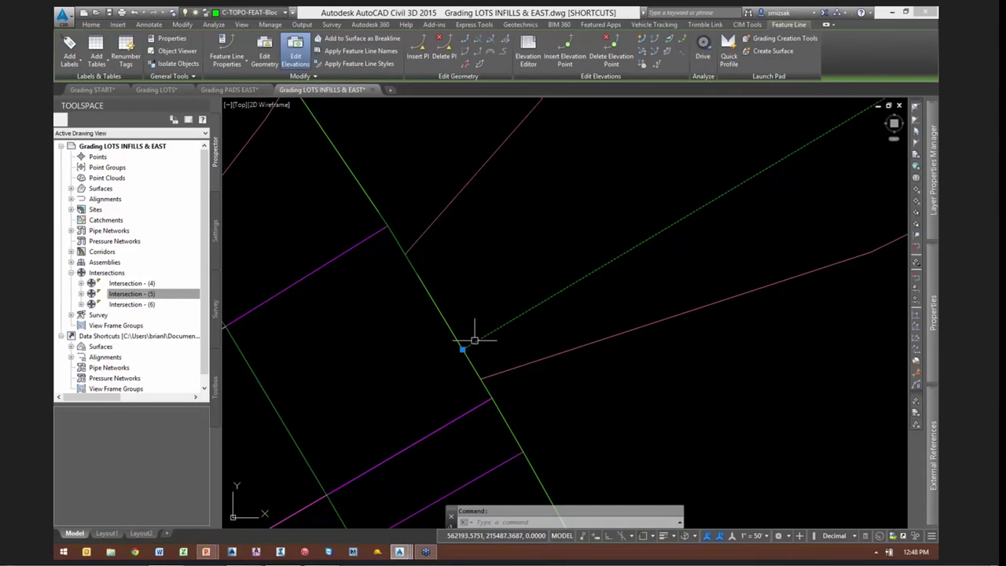
key("Escape")
mouse_move(369, 239)
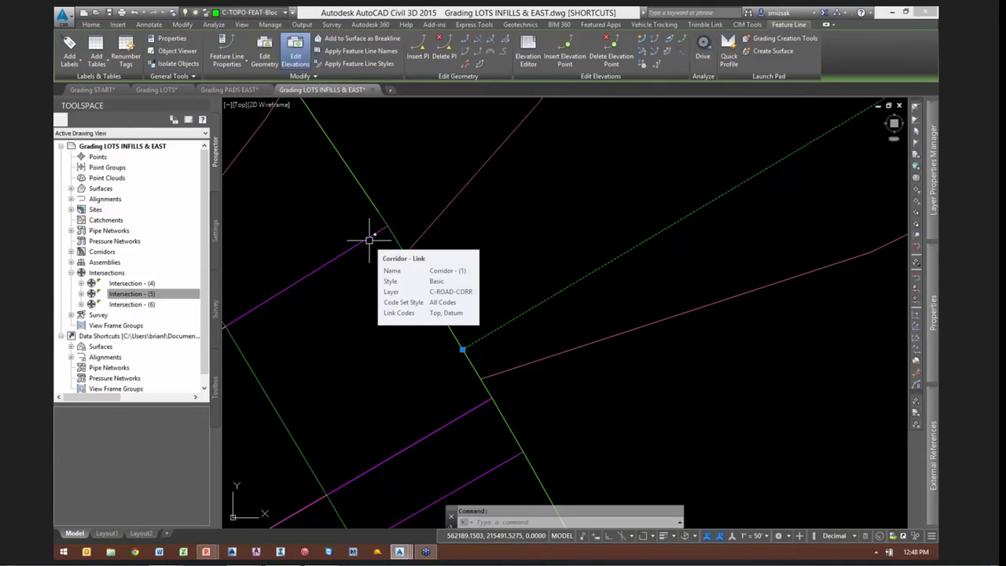
scroll(535, 291, "down", 4)
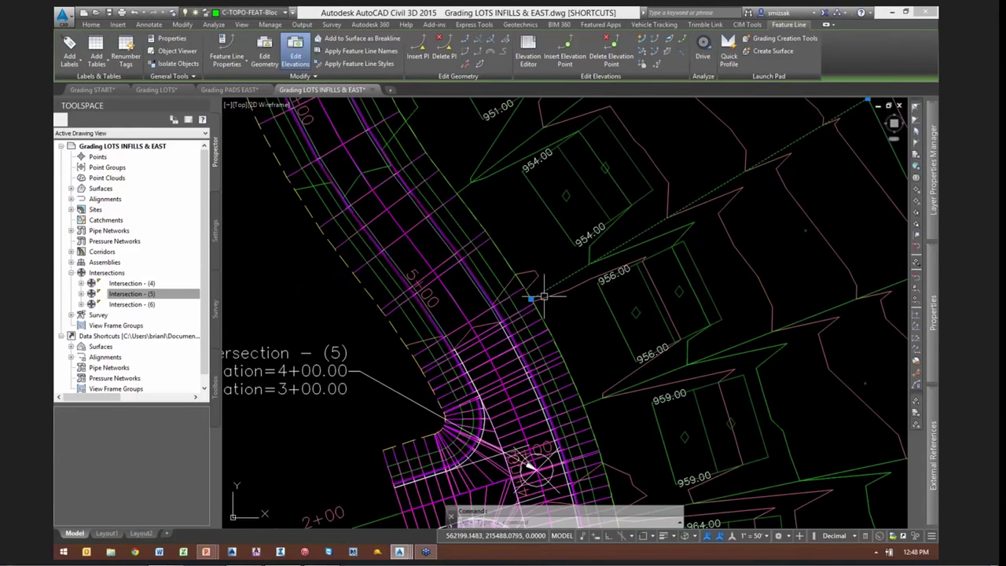
Try selecting all feature lines similar to the lot line beside the 956.00 pad, and clear the selection
left_click(537, 294)
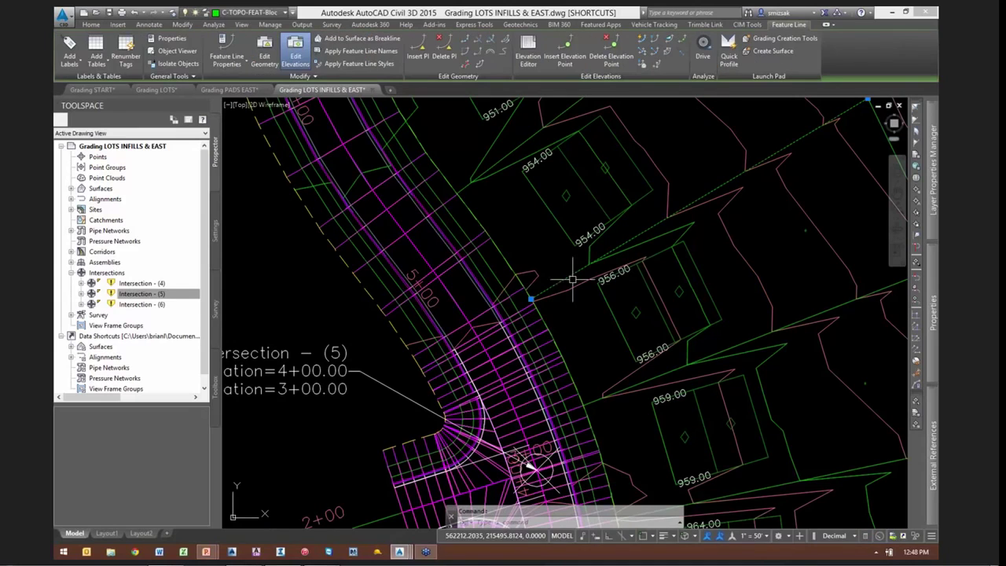
right_click(572, 270)
left_click(607, 523)
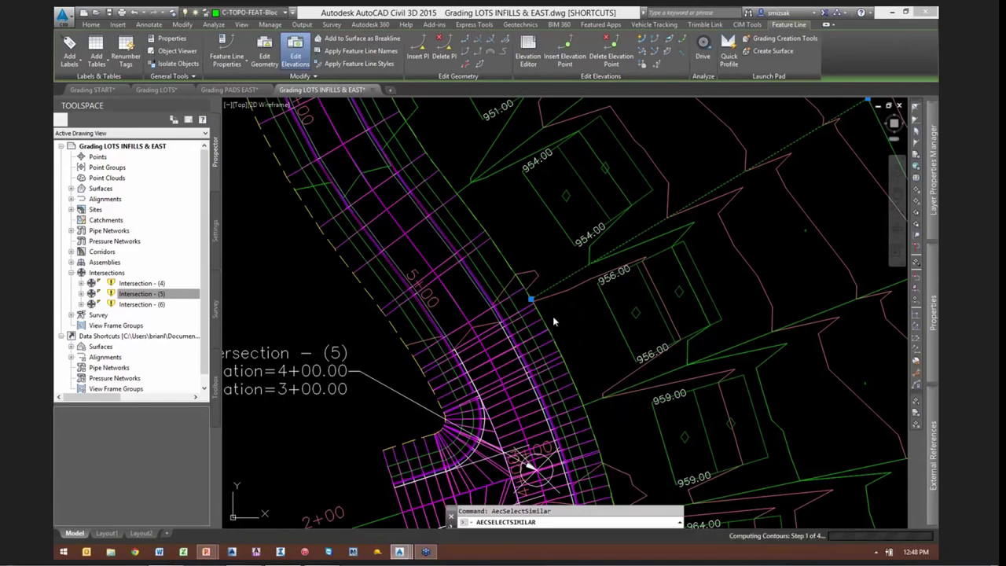
scroll(531, 467, "down", 6)
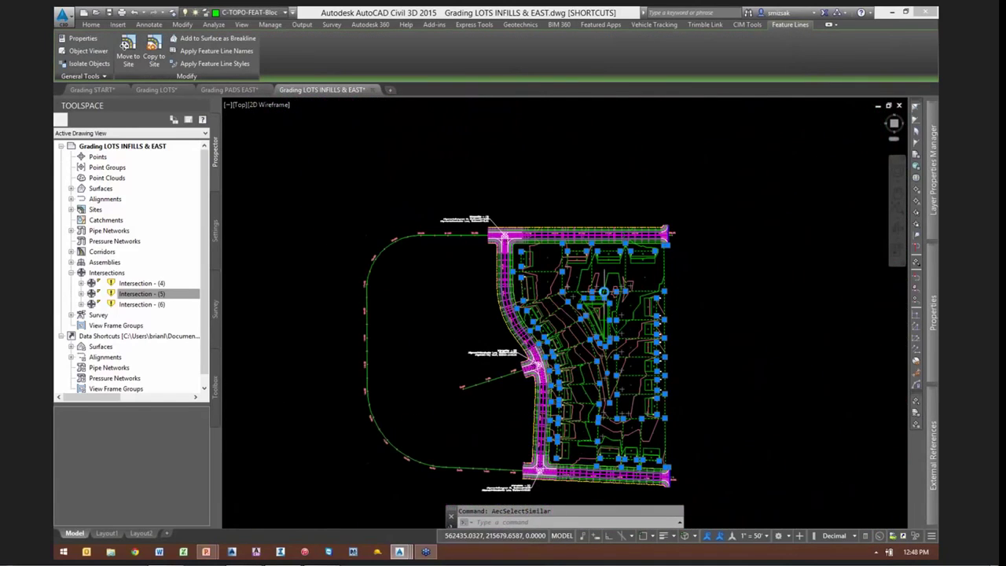
scroll(604, 291, "up", 3)
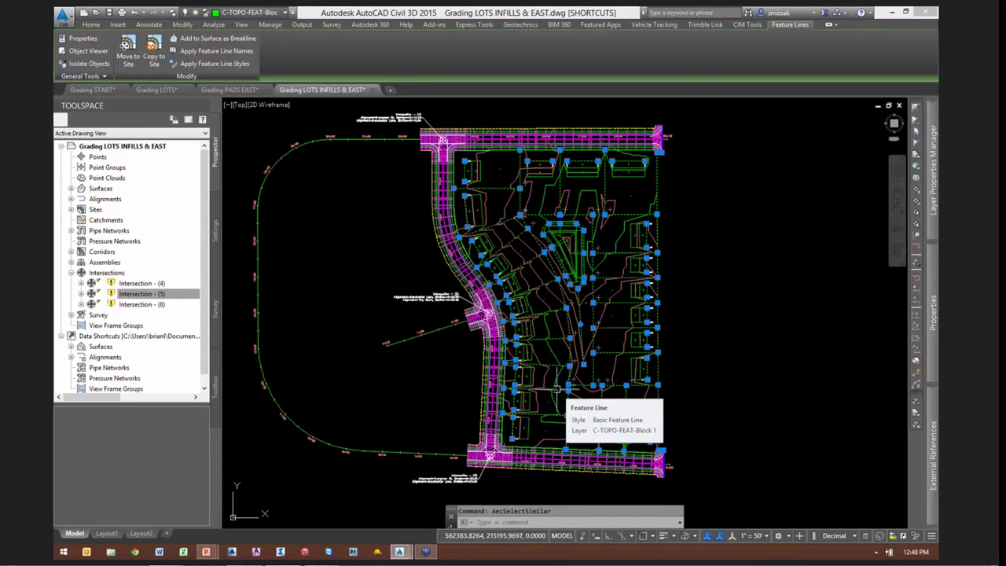
mouse_move(709, 291)
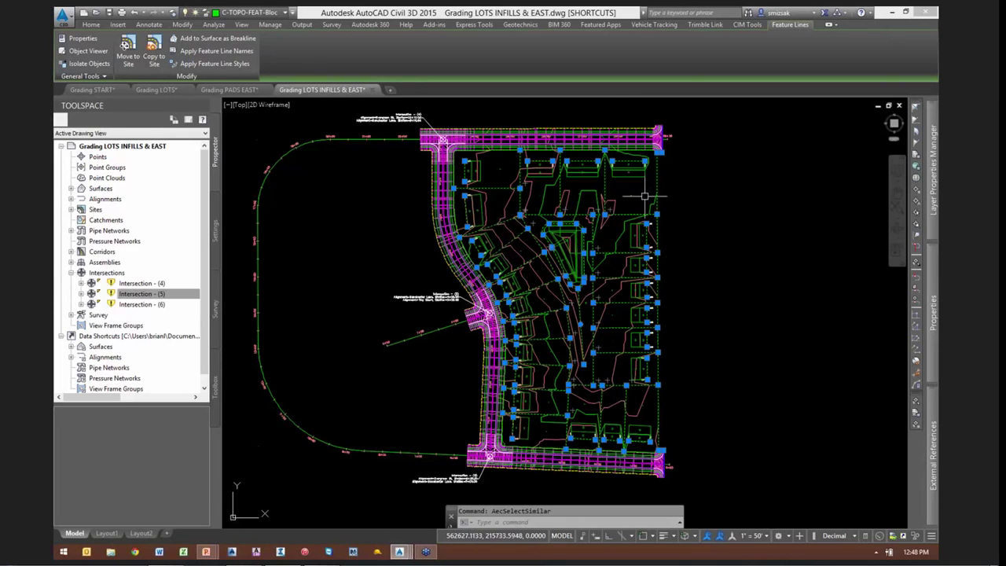
key("Escape")
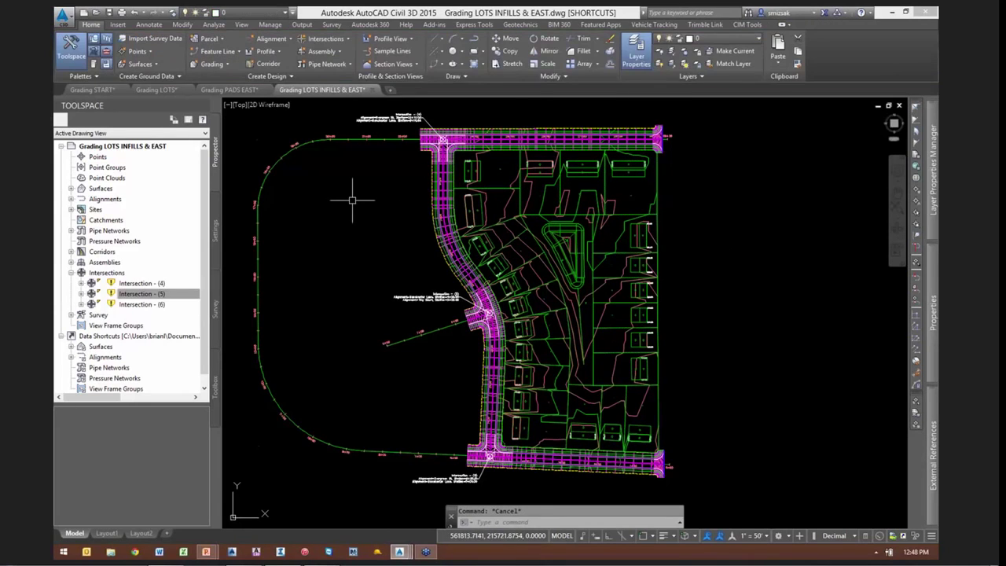
Set the elevations of the previously selected feature lines from Corridor - (1) Surface - (1), without inserting intermediate grade break points
left_click(183, 24)
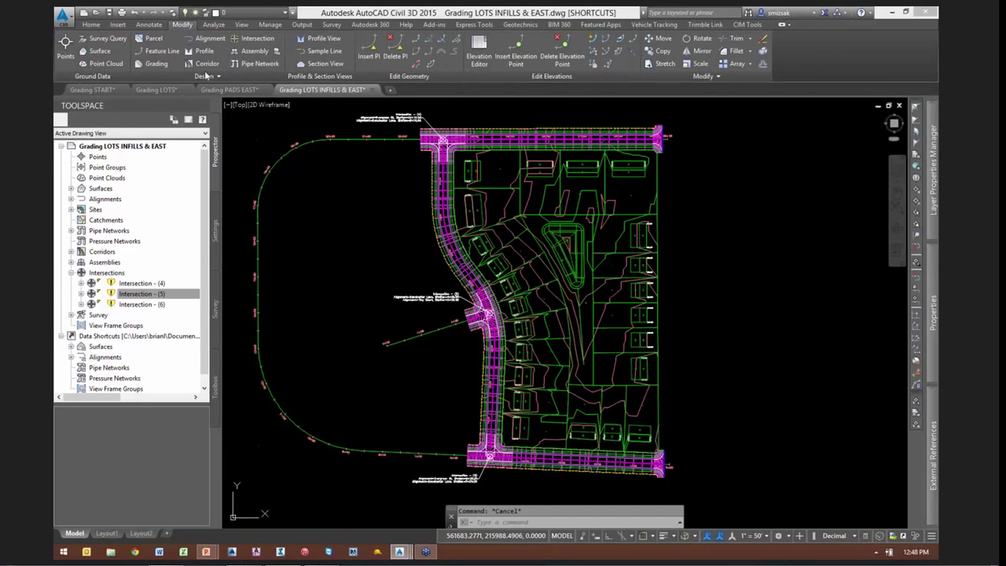
left_click(163, 51)
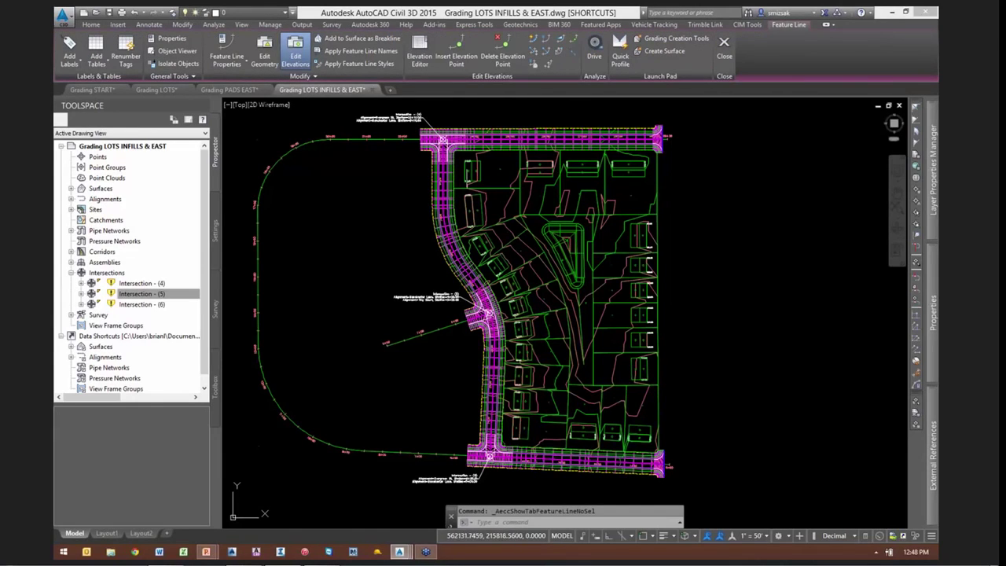
left_click(533, 67)
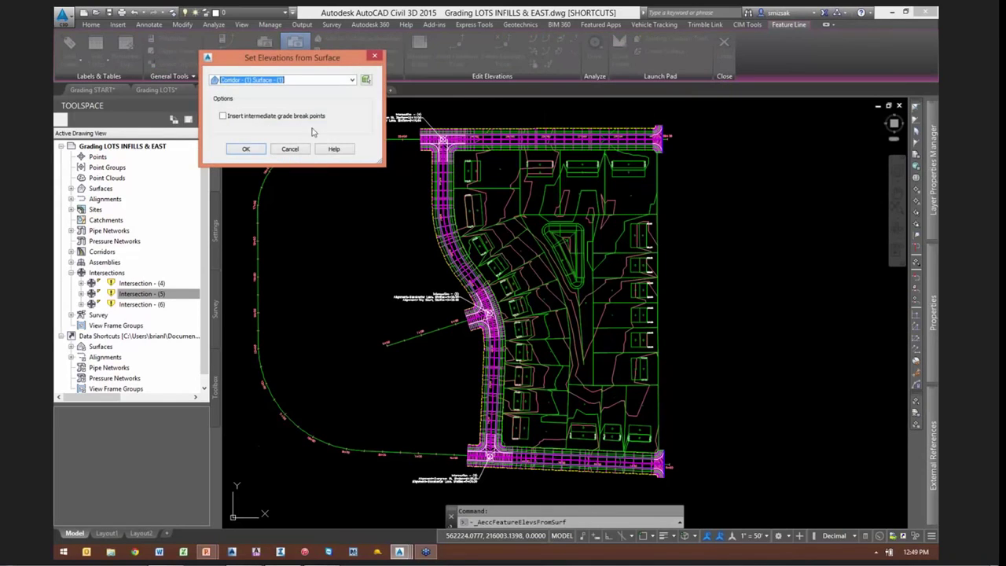
left_click_drag(334, 63, 331, 99)
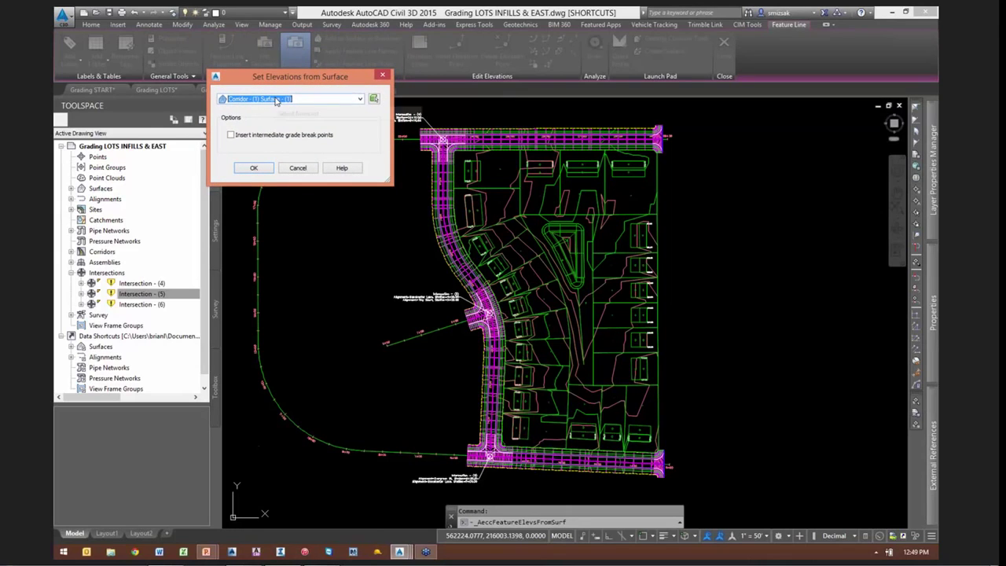
left_click(253, 168)
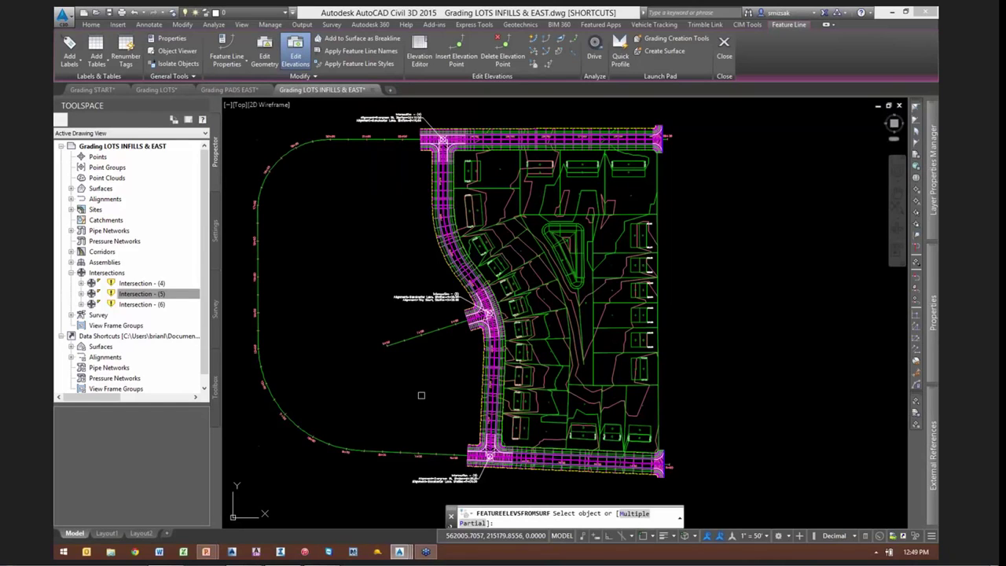
type("m")
key("Return")
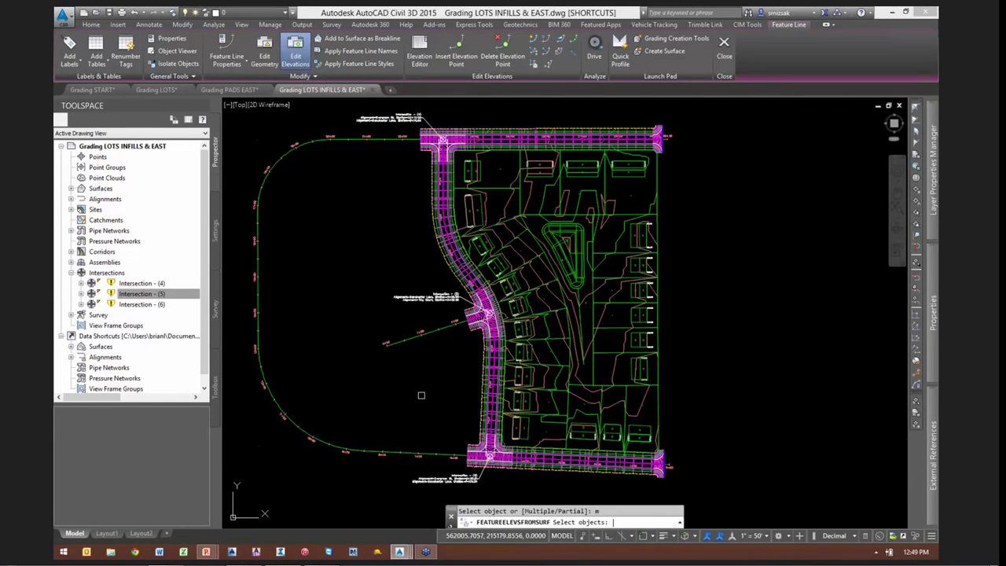
type("p")
key("Return")
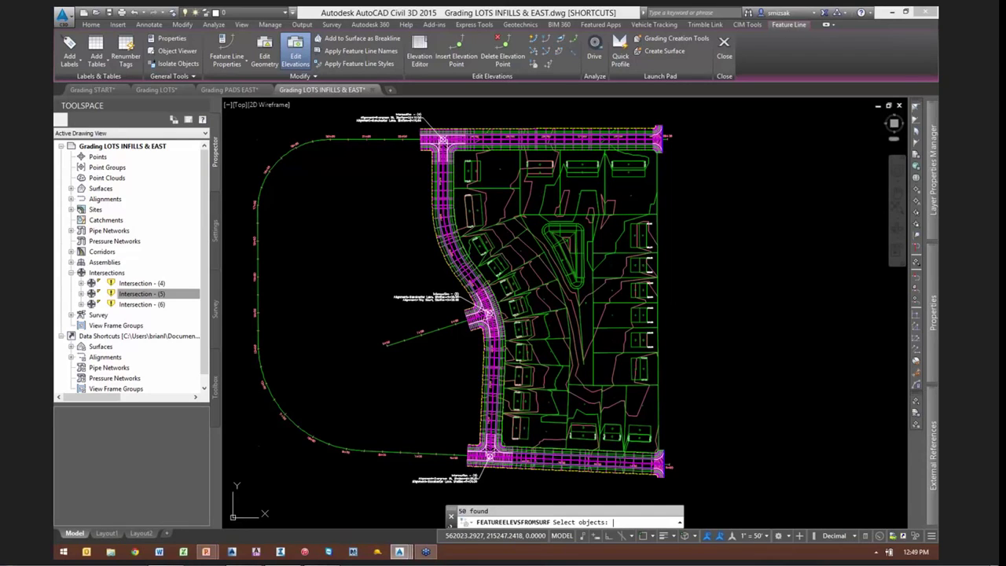
key("Return")
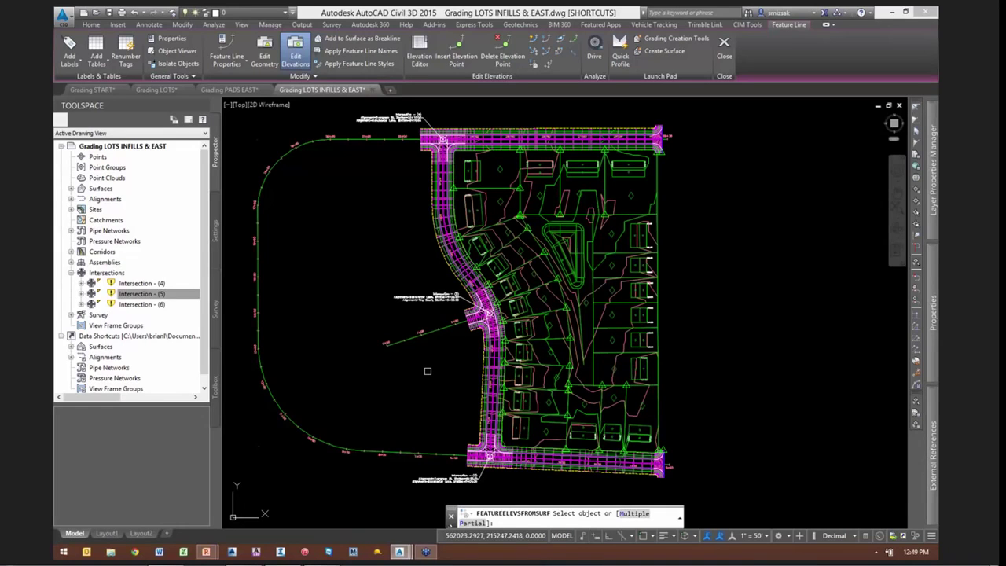
scroll(468, 291, "up", 5)
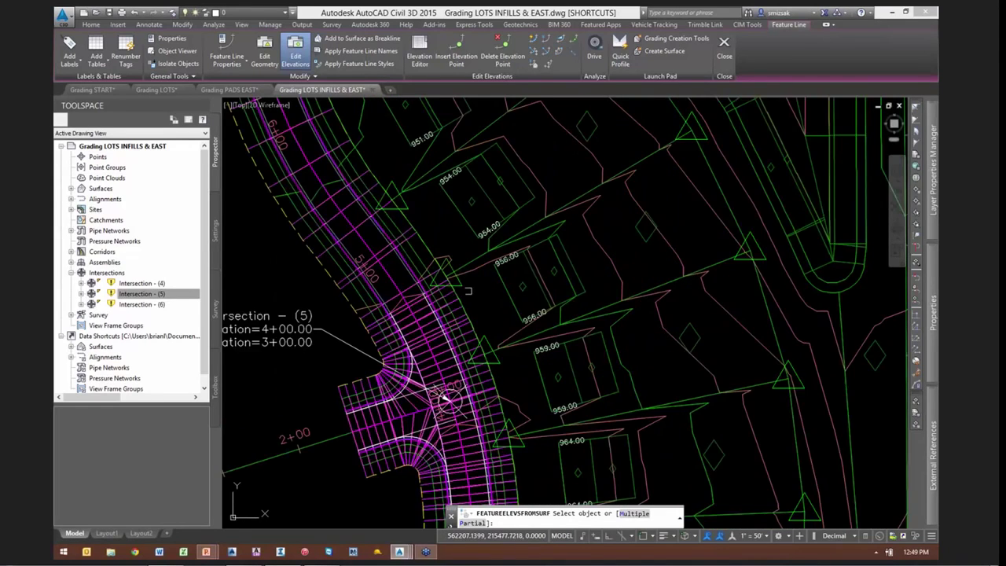
scroll(467, 291, "up", 5)
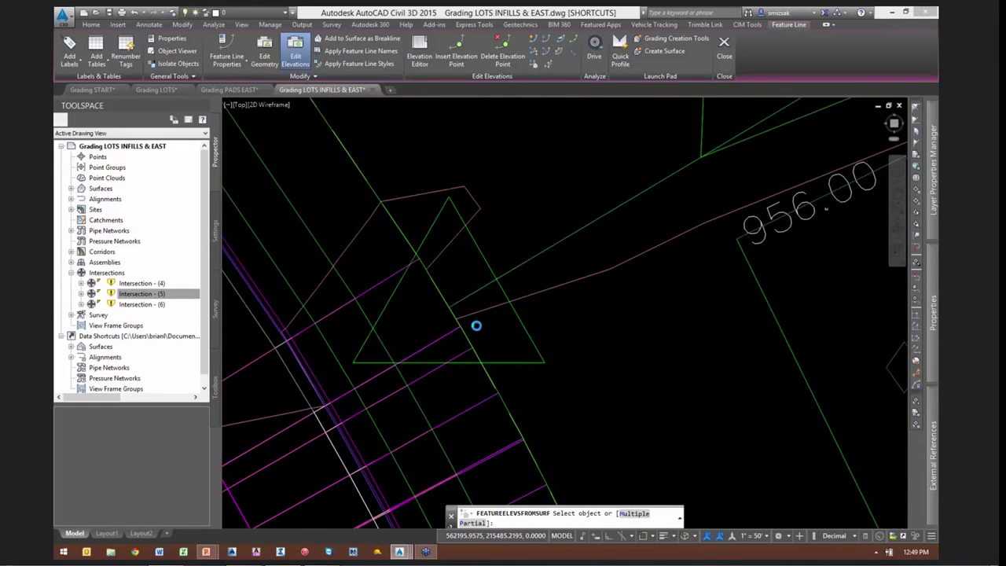
scroll(472, 321, "down", 1)
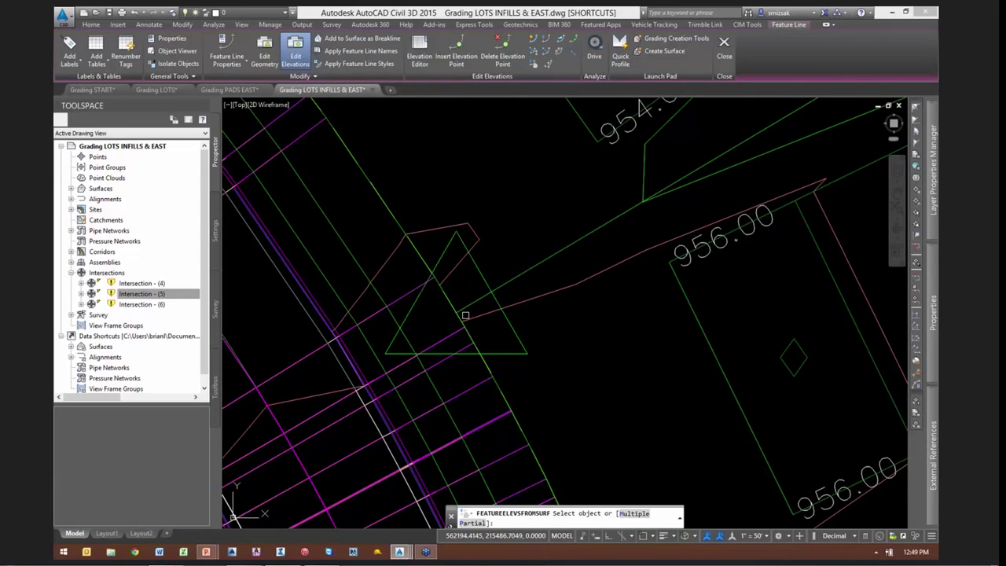
scroll(463, 314, "down", 1)
key("Return")
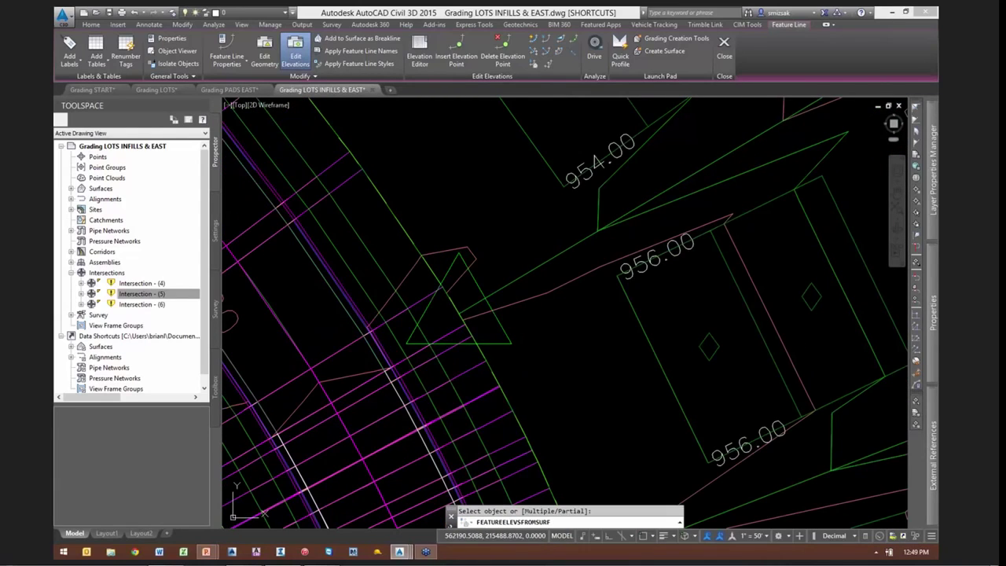
key("Escape")
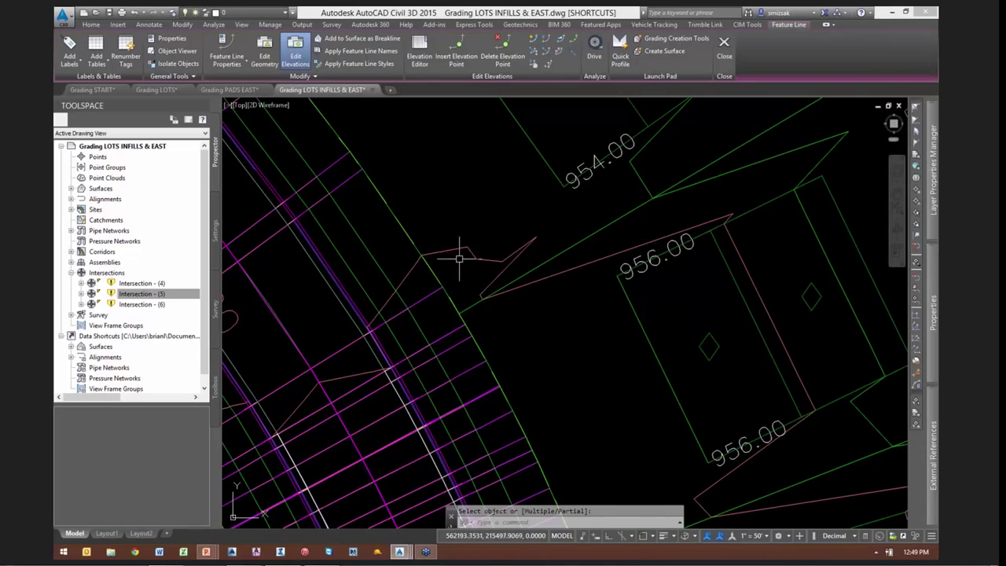
Inspect the BLOCK 1.0 surface alone in the Object Viewer, and close the viewer
scroll(477, 269, "down", 1)
left_click(481, 271)
right_click(525, 283)
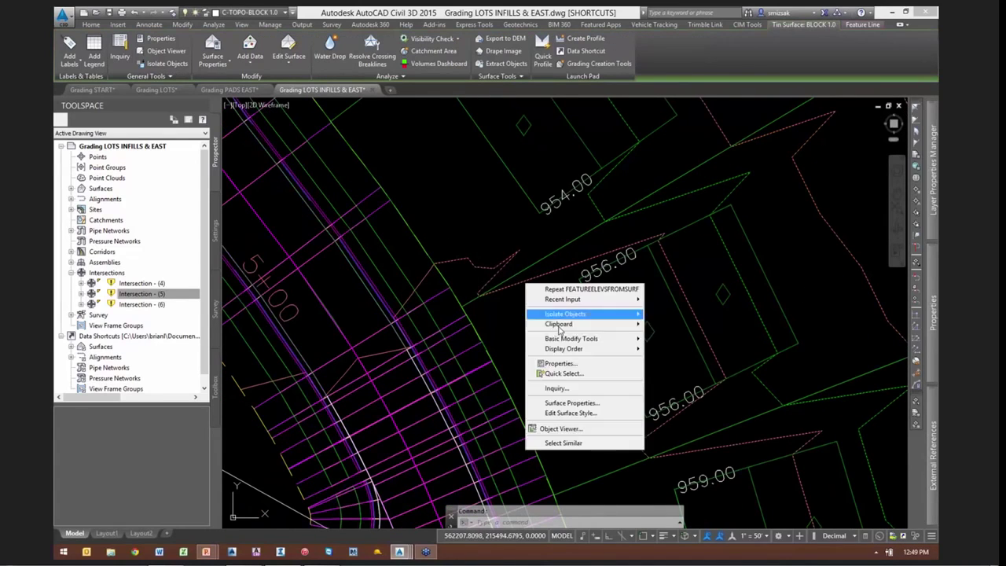
left_click(582, 431)
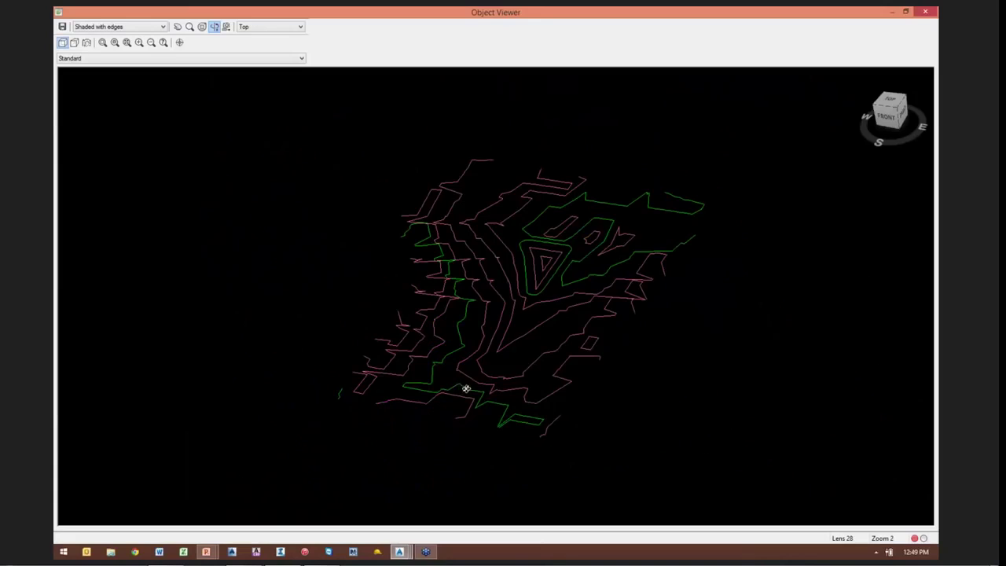
mouse_move(466, 386)
left_mouse_down()
mouse_move(563, 354)
mouse_move(425, 380)
mouse_move(452, 371)
mouse_move(533, 287)
left_mouse_up()
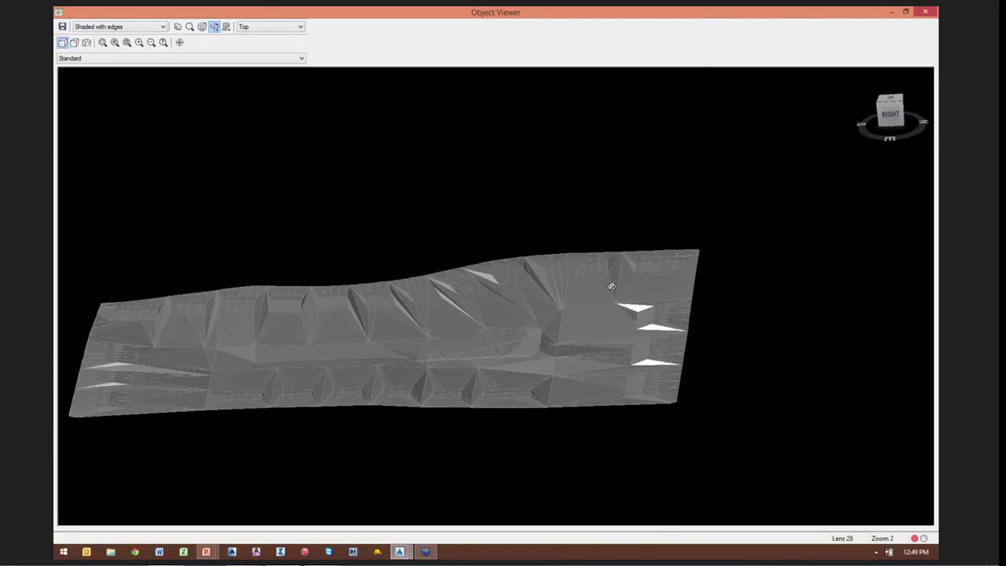
scroll(609, 288, "up", 3)
scroll(440, 244, "up", 5)
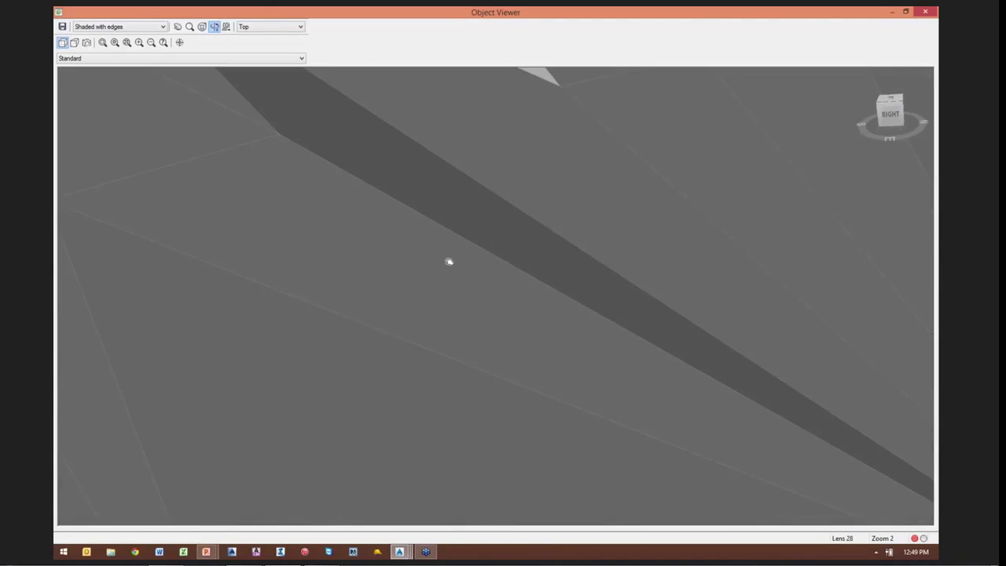
scroll(586, 357, "down", 10)
key("Escape")
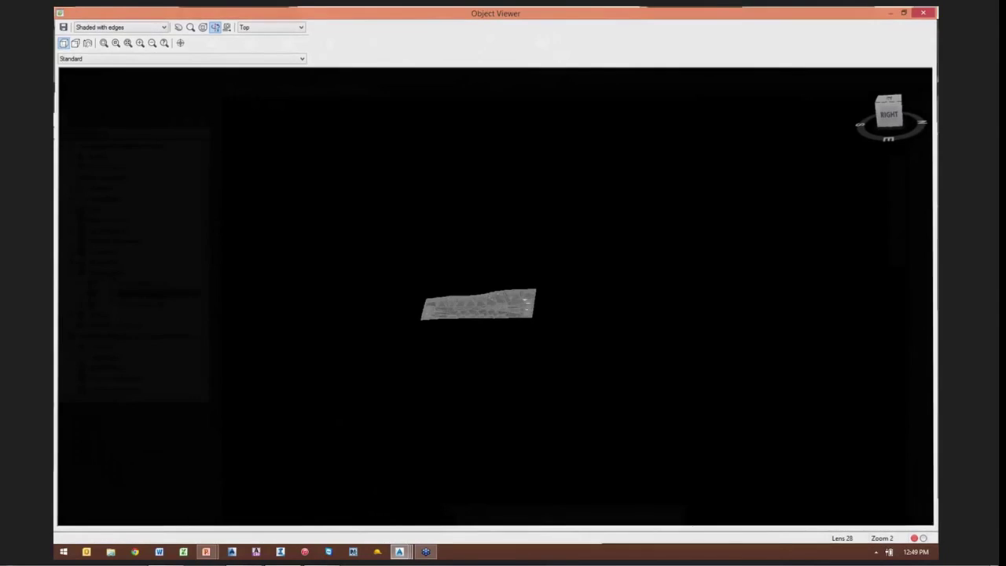
Add the corridor surface to the selected BLOCK 1.0 surface and view both in the Object Viewer
left_click(458, 263)
right_click(497, 238)
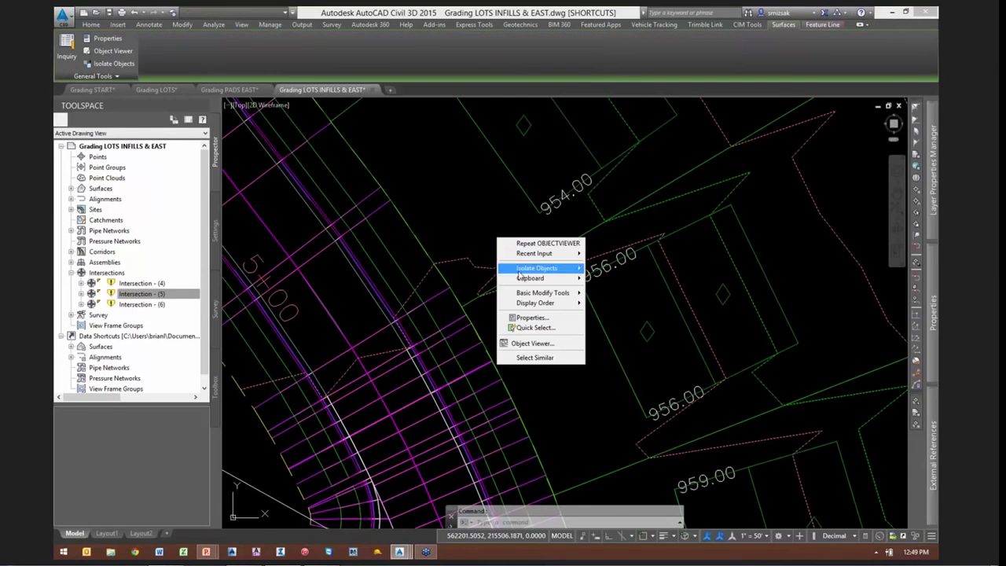
left_click(537, 344)
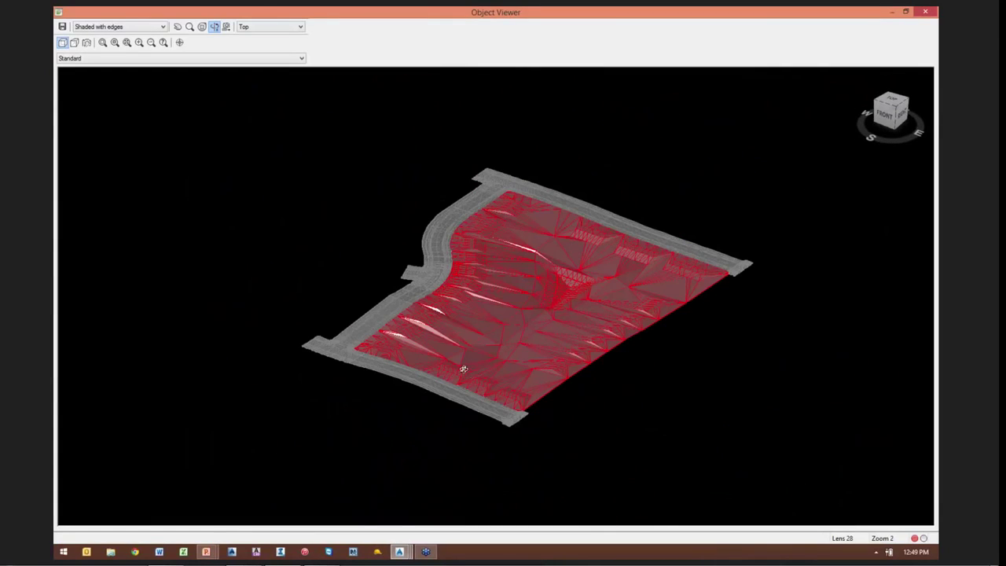
left_click_drag(464, 369, 385, 345)
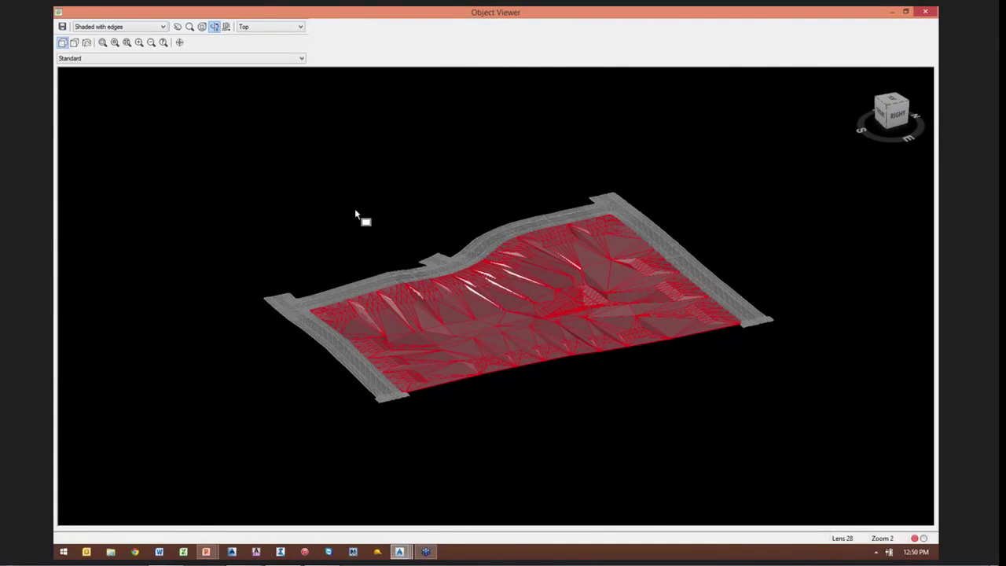
Examine in 3D how the lot lines and pad slopes tie to the road edge along Manchester Lane, and close the viewer
left_click_drag(474, 279, 478, 281)
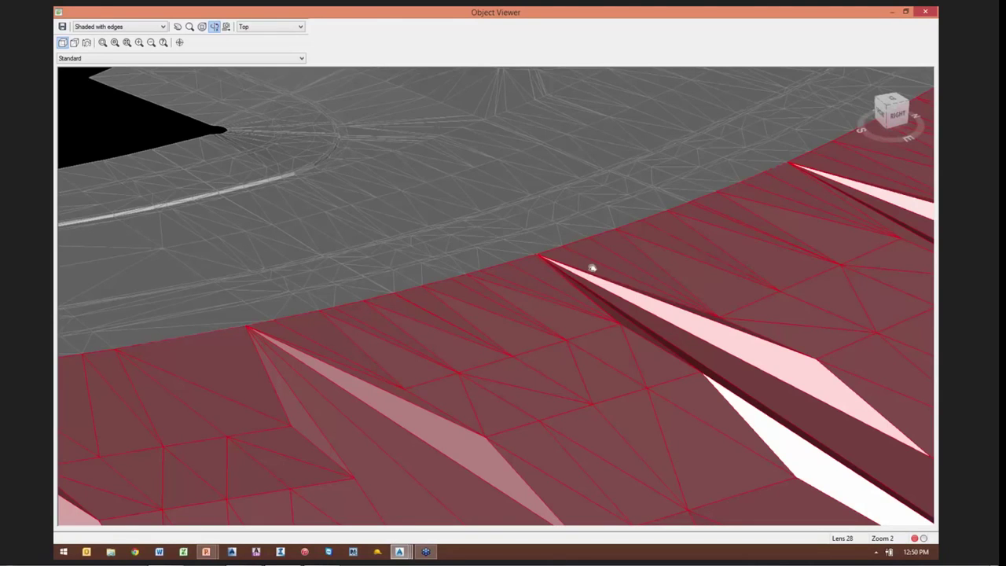
left_click_drag(592, 268, 581, 180)
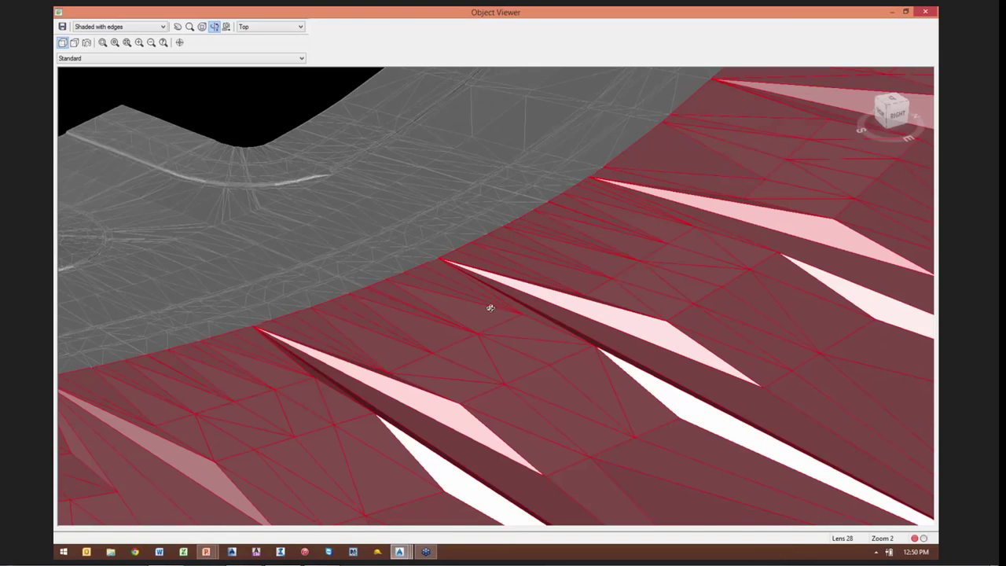
left_click_drag(490, 307, 251, 230)
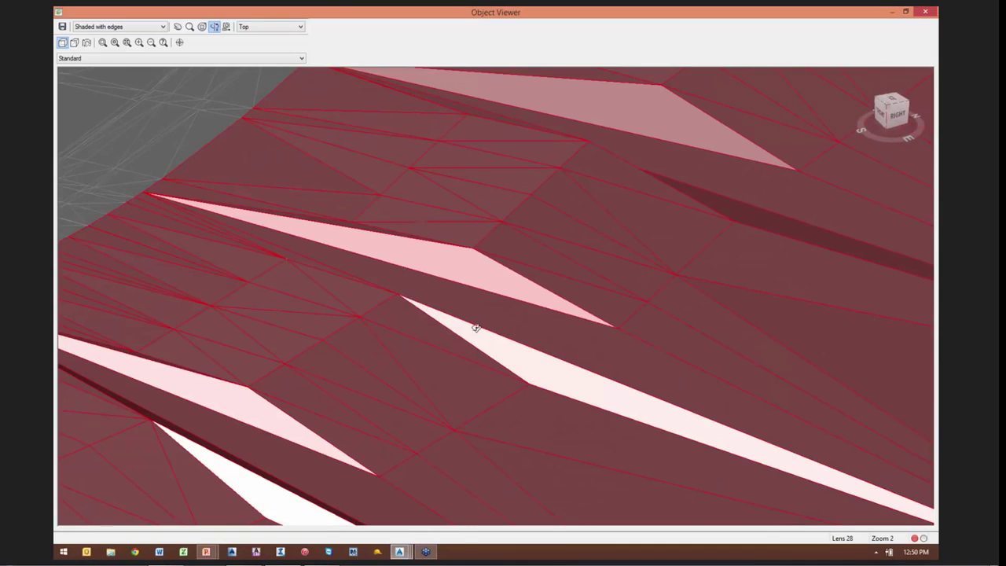
left_click_drag(710, 201, 817, 220)
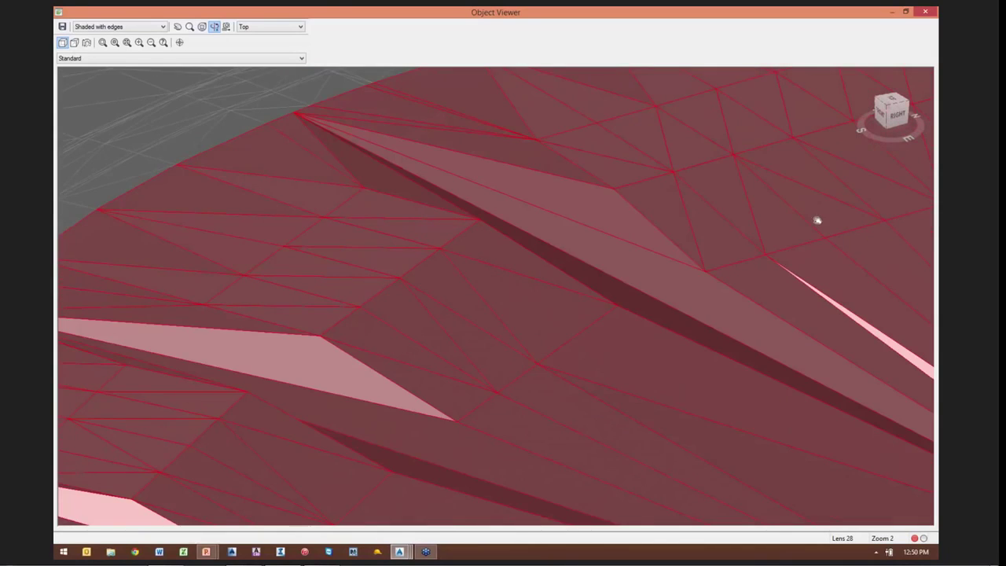
left_click_drag(527, 274, 529, 384)
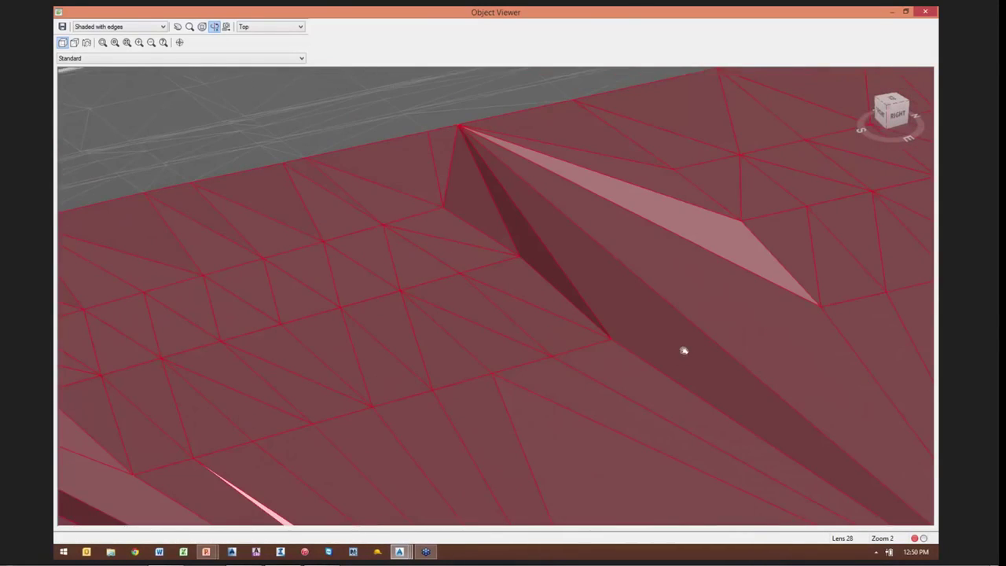
left_click_drag(684, 351, 566, 332)
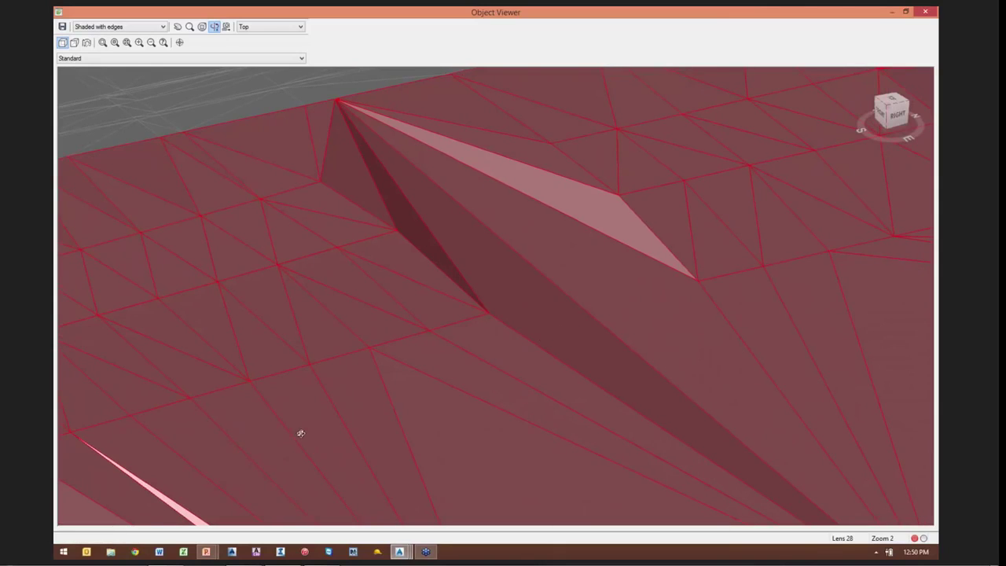
left_click_drag(300, 433, 665, 285)
scroll(670, 287, "down", 4)
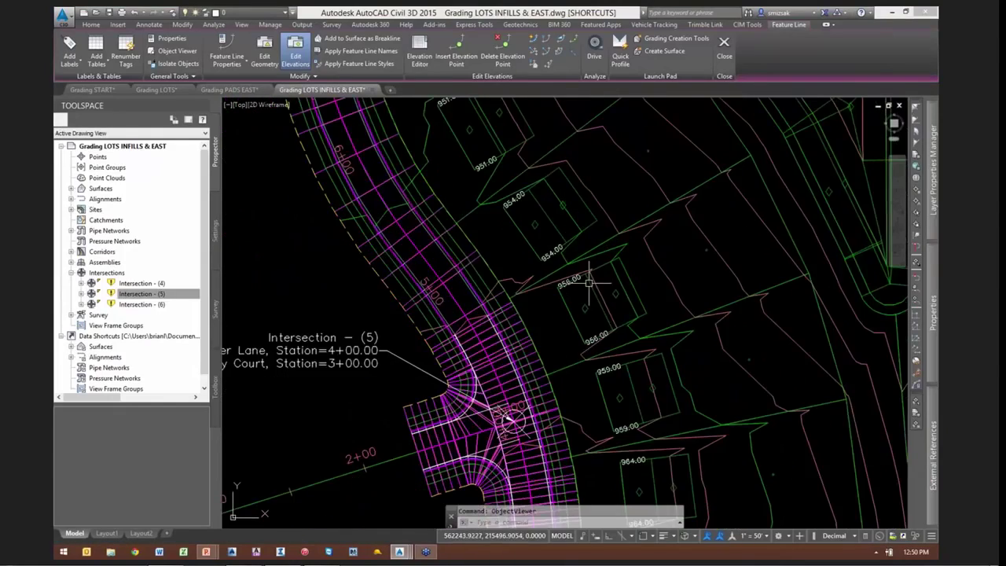
Regenerate the whole drawing and examine in plan the contours across the lots, the basin and the swale
scroll(589, 281, "down", 4)
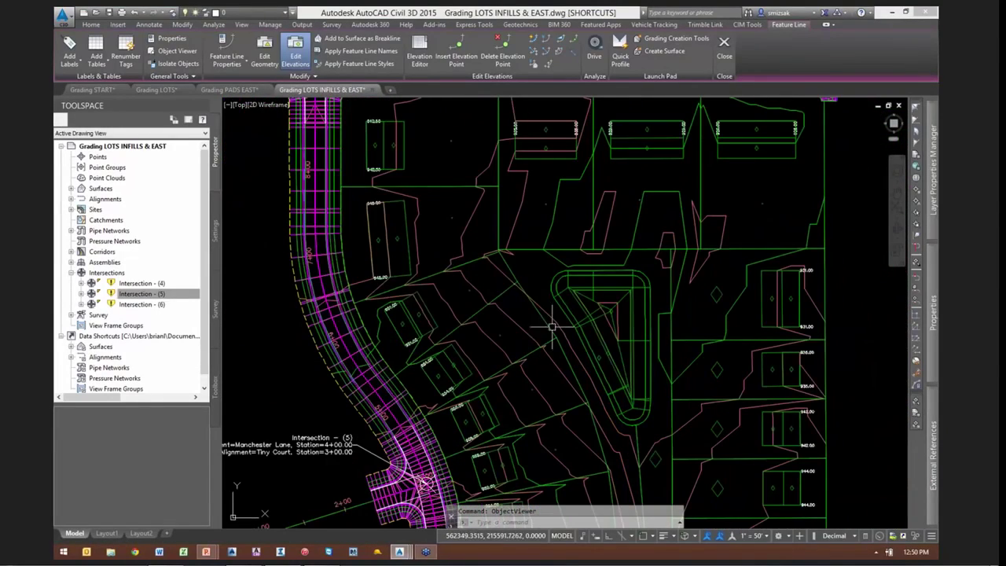
scroll(519, 357, "up", 3)
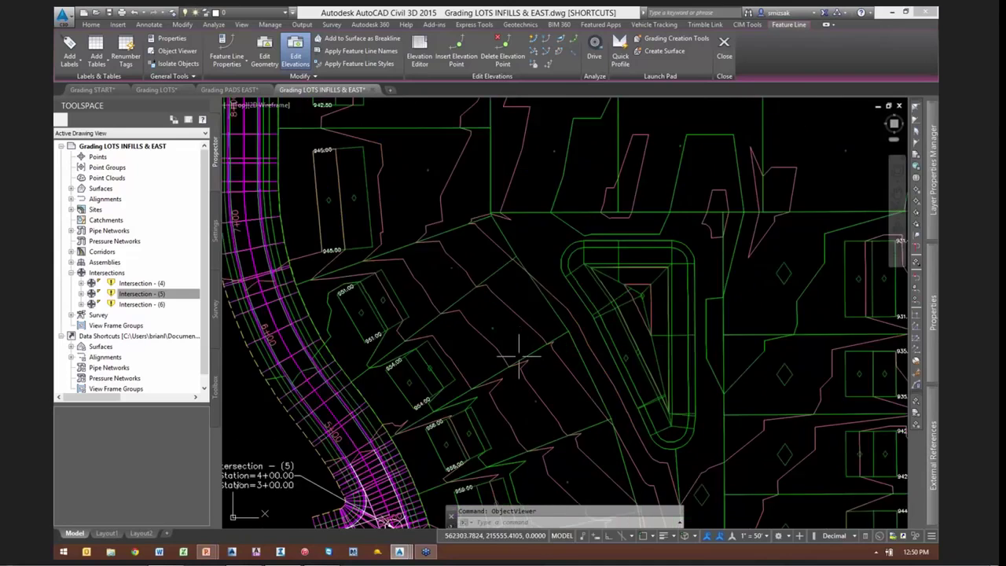
type("rea")
key("Return")
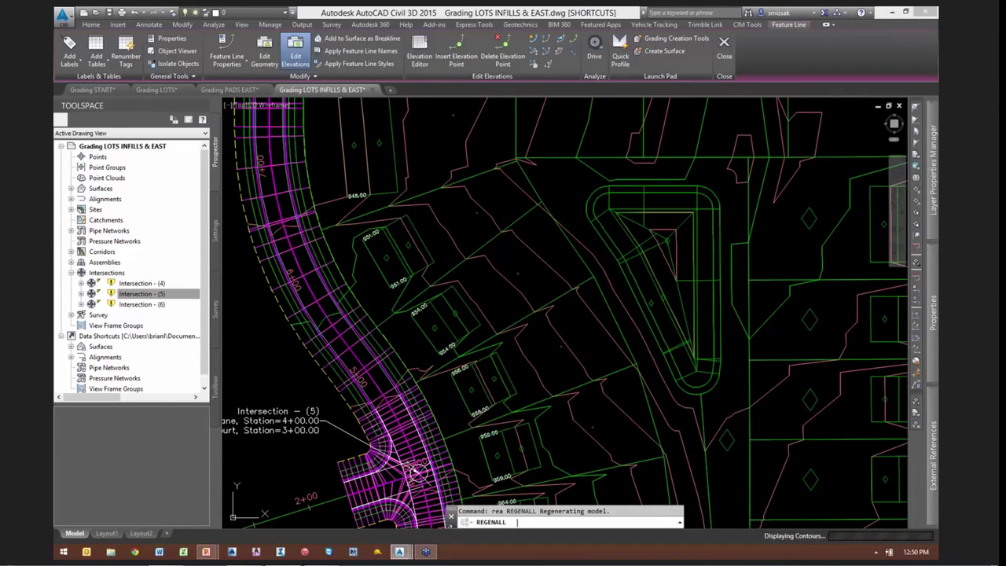
middle_click_drag(580, 328, 525, 273)
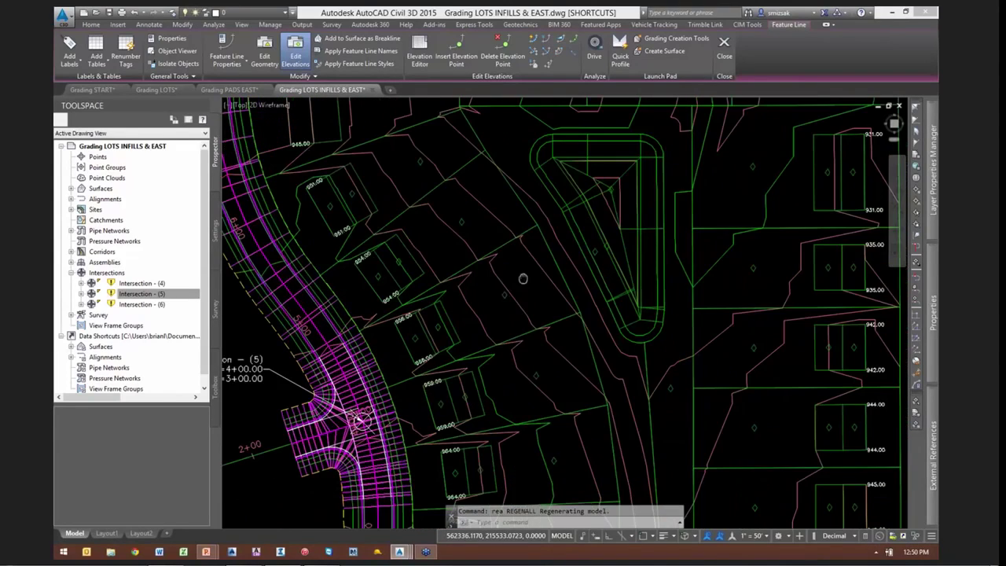
middle_click_drag(533, 311, 558, 197)
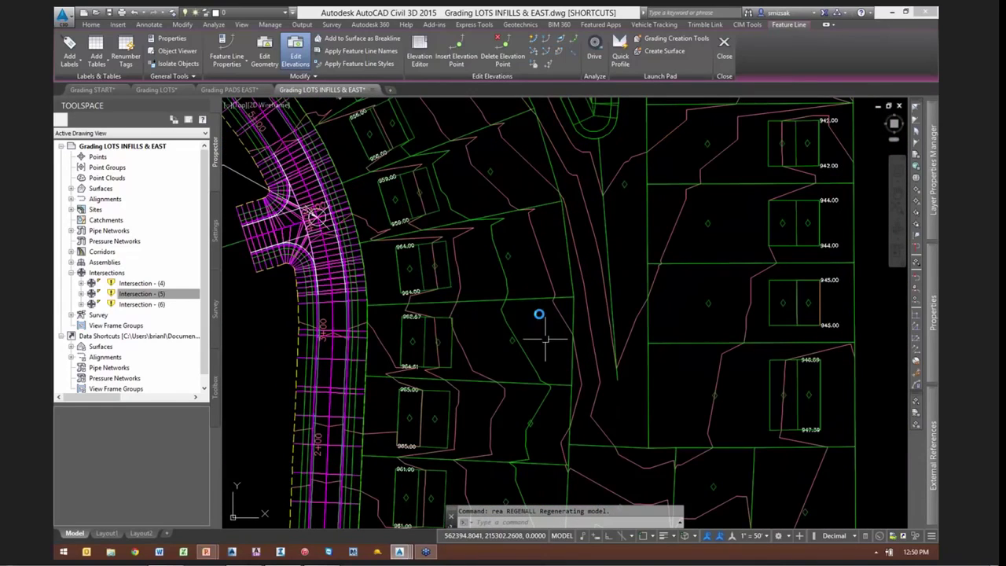
middle_click_drag(544, 339, 538, 209)
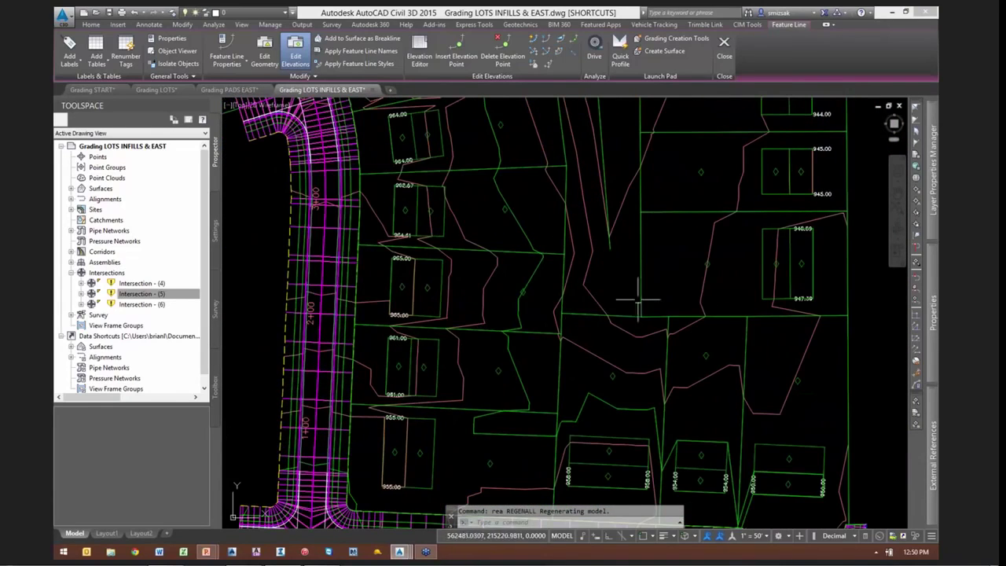
middle_click_drag(668, 243, 624, 395)
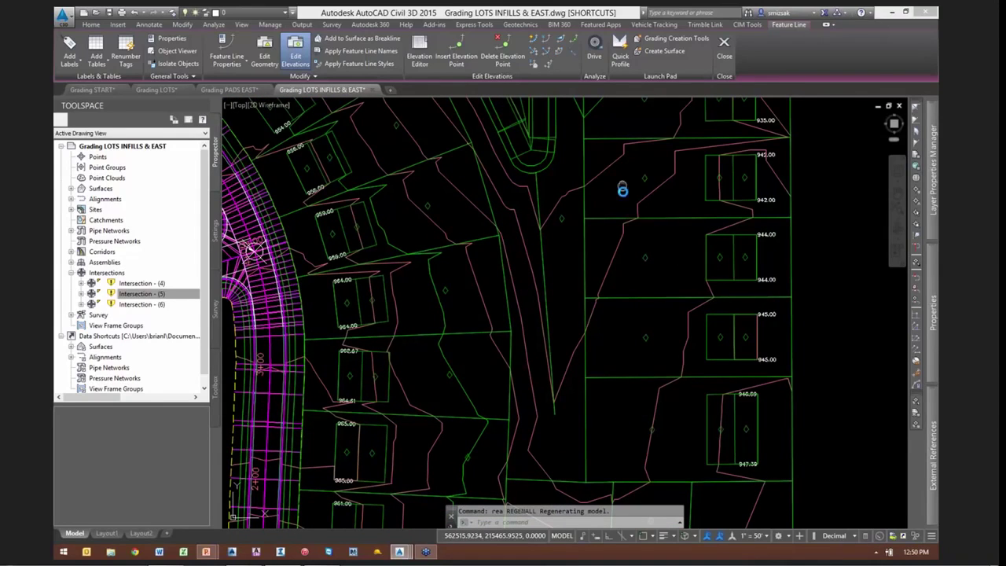
Reload the unloaded Alignments and Parcels external reference in the grading drawing
scroll(707, 283, "down", 10)
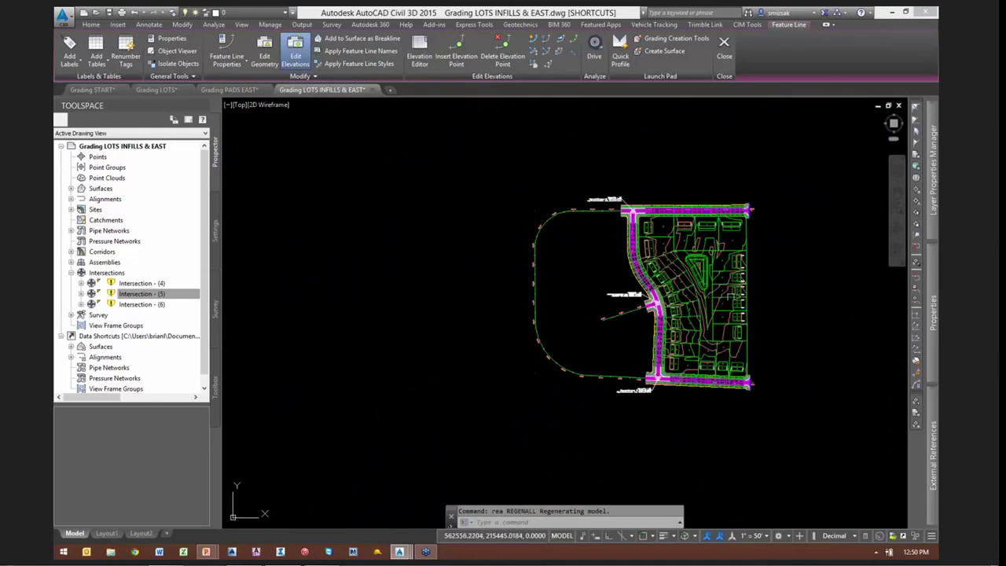
scroll(735, 297, "up", 6)
scroll(757, 295, "down", 2)
type("xr")
key("Return")
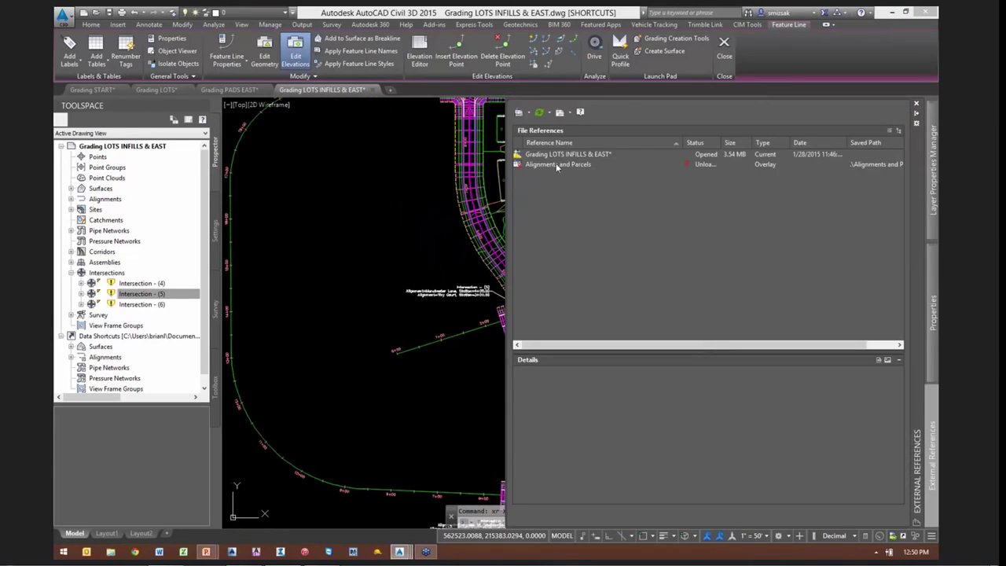
right_click(547, 165)
left_click(575, 211)
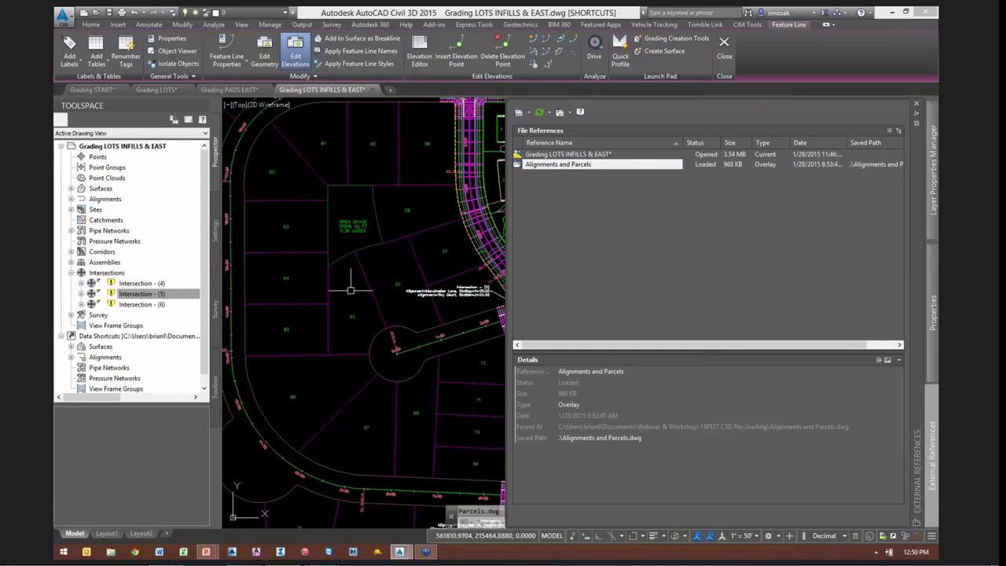
Examine the overall site plan, comparing the graded east block and its surrounding corridors with the remaining parcels and roads to the west
scroll(348, 308, "down", 4)
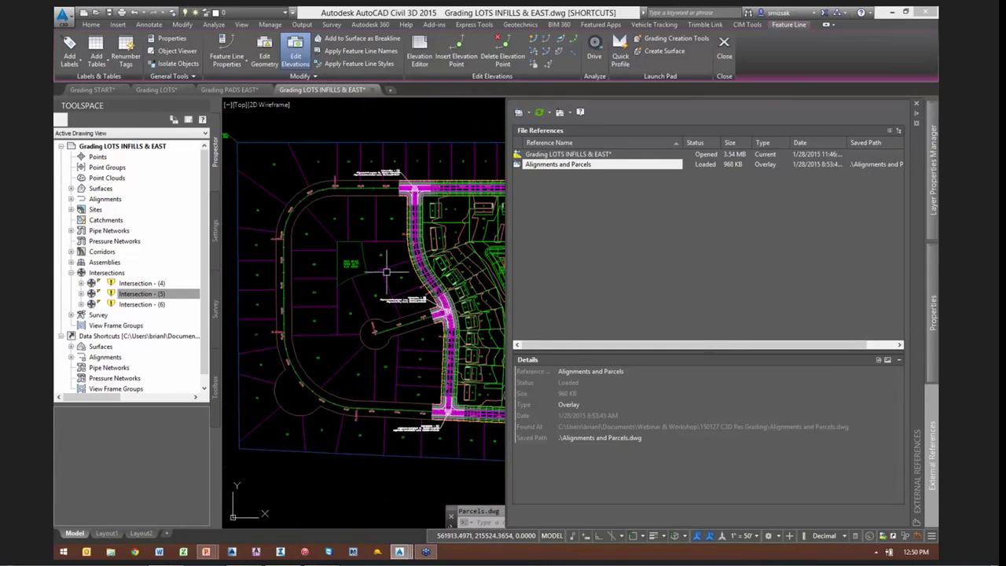
scroll(387, 272, "up", 2)
middle_click_drag(410, 259, 304, 267)
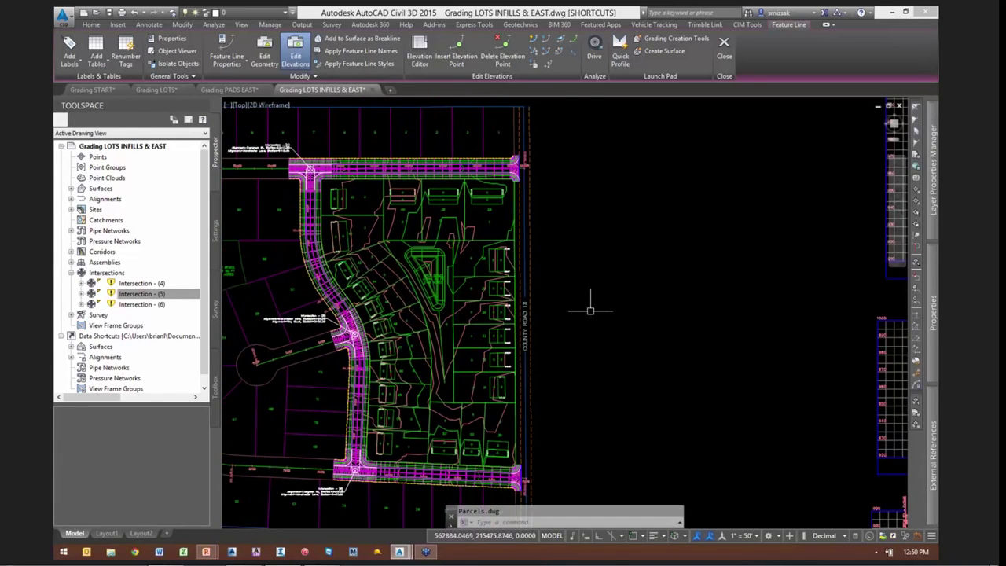
scroll(590, 311, "up", 2)
mouse_move(665, 307)
middle_mouse_down()
mouse_move(779, 299)
mouse_move(786, 310)
middle_mouse_up()
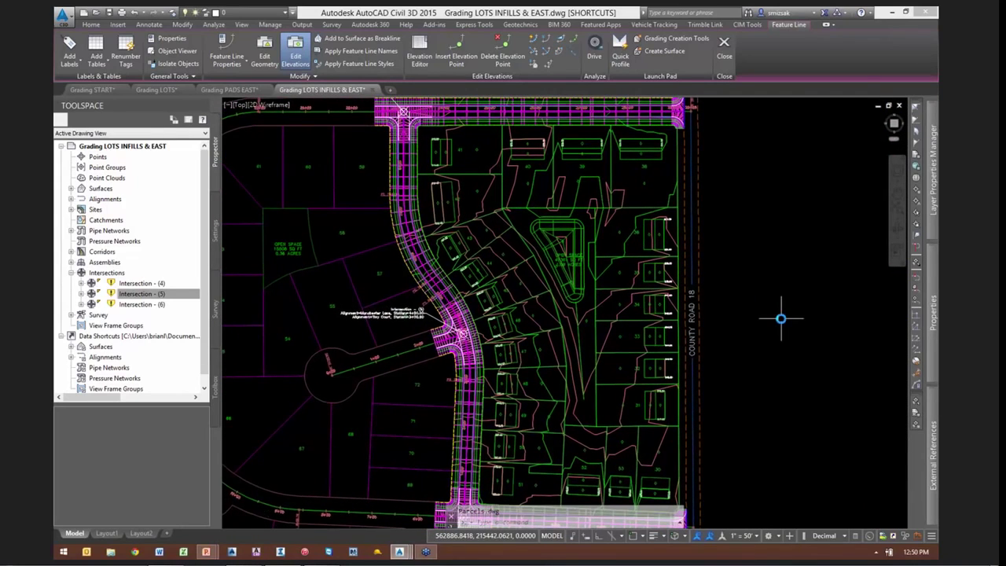
scroll(781, 318, "down", 2)
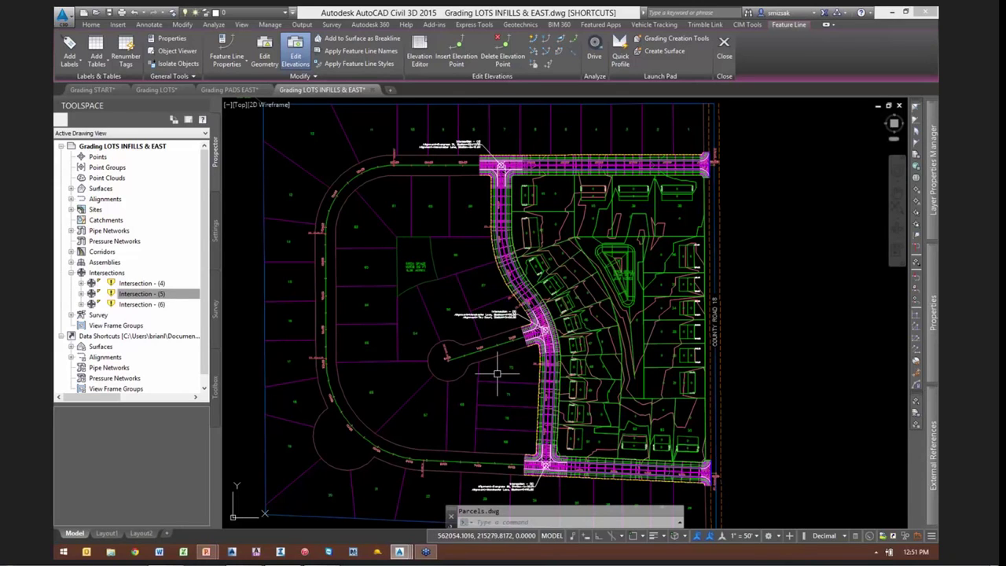
scroll(495, 350, "down", 2)
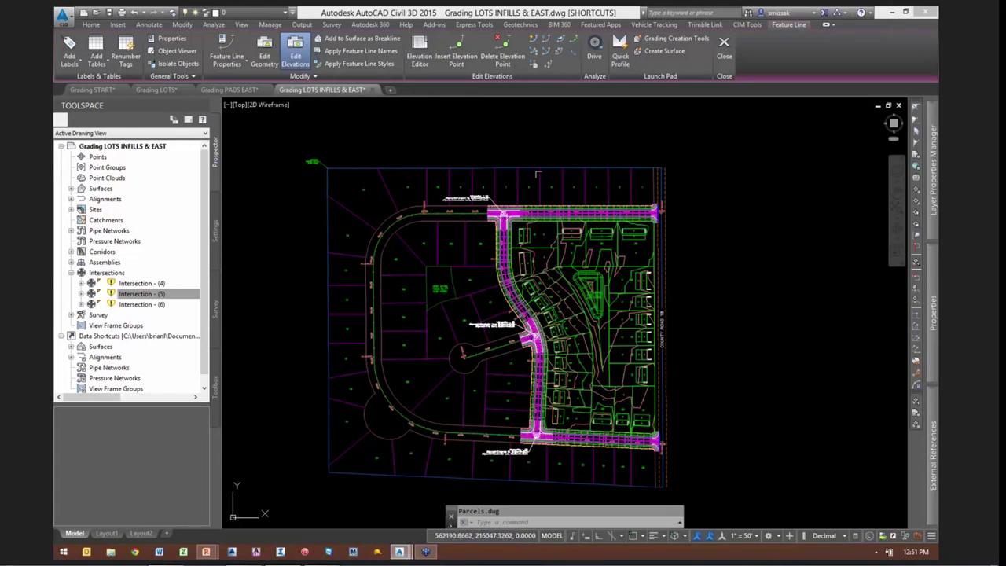
mouse_move(567, 183)
scroll(709, 372, "down", 3)
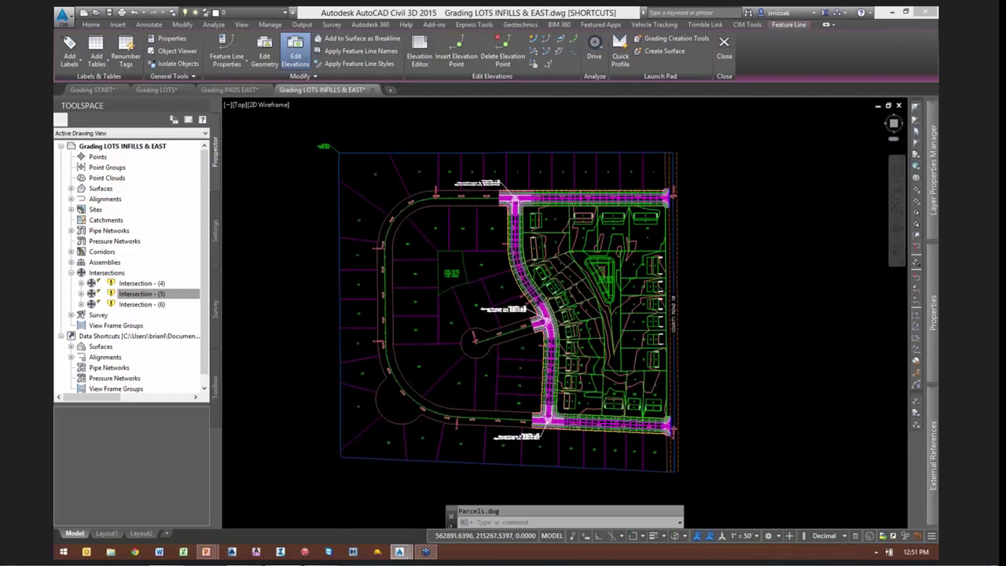
scroll(580, 358, "up", 1)
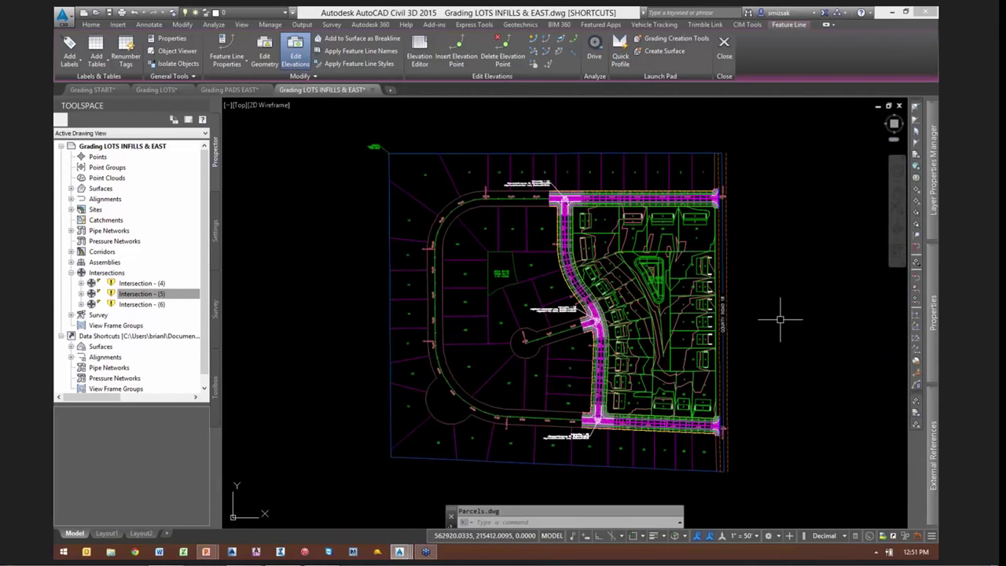
scroll(780, 319, "down", 1)
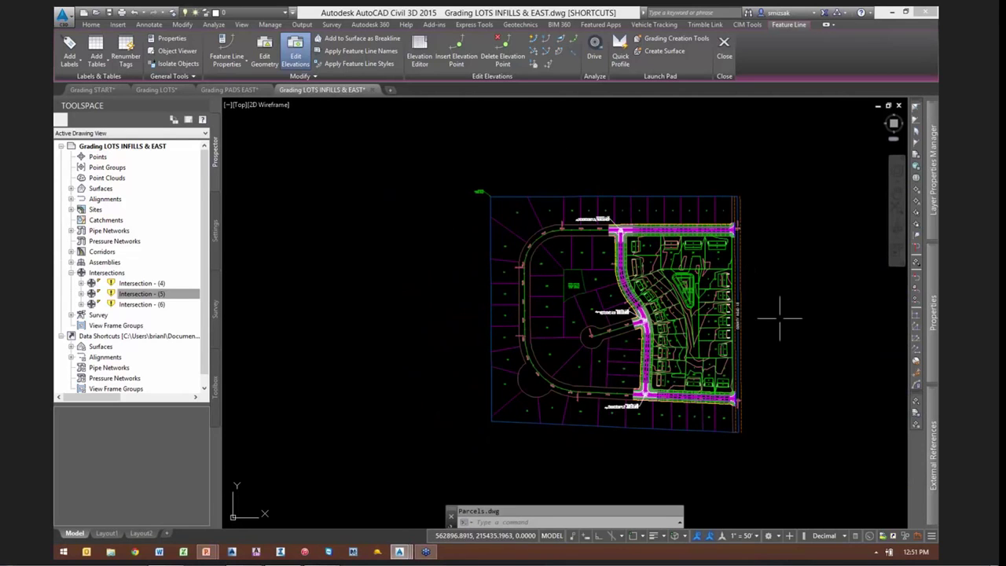
scroll(826, 321, "up", 1)
middle_click_drag(826, 320, 778, 319)
scroll(778, 319, "down", 1)
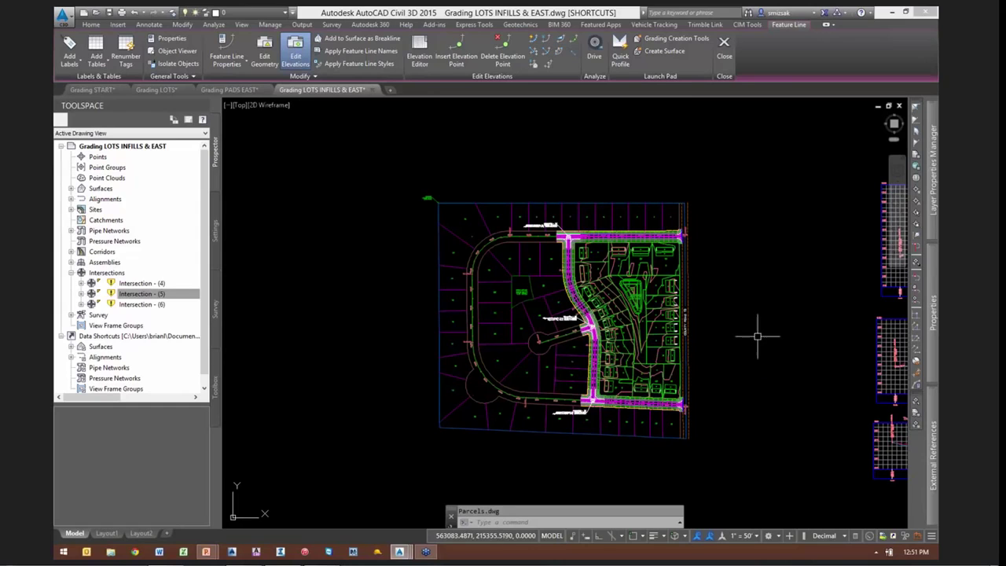
scroll(756, 338, "up", 1)
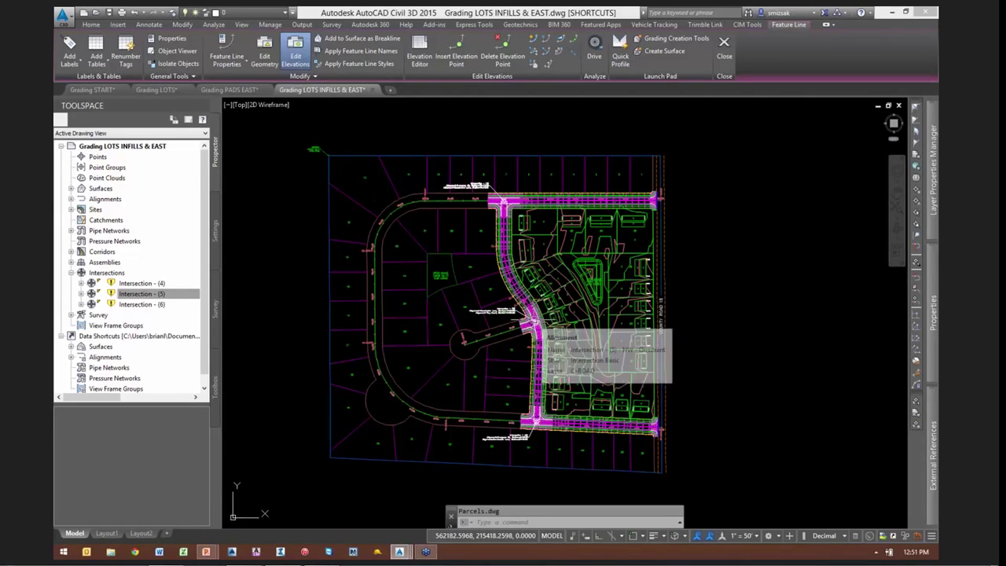
Hide the corridor regions at the Evergreen St and Manchester Lane intersection, and review the corridor across the whole site plan
scroll(512, 189, "up", 8)
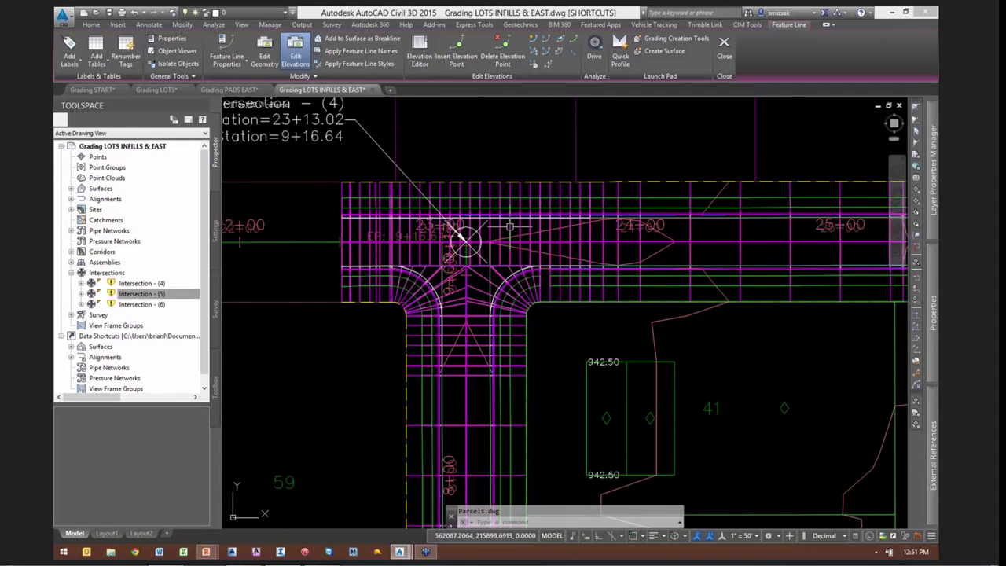
left_click(504, 259)
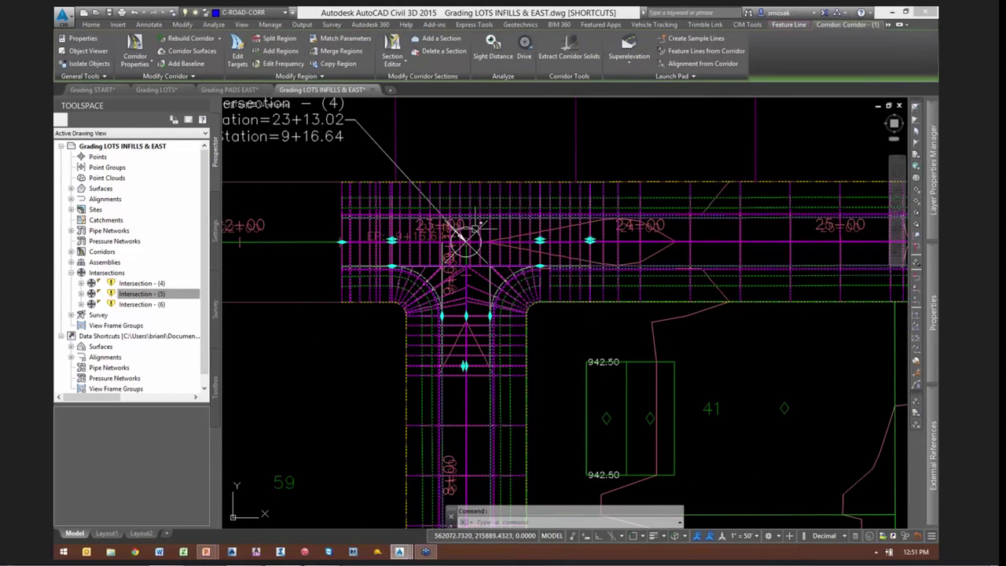
left_click(321, 76)
left_click(262, 102)
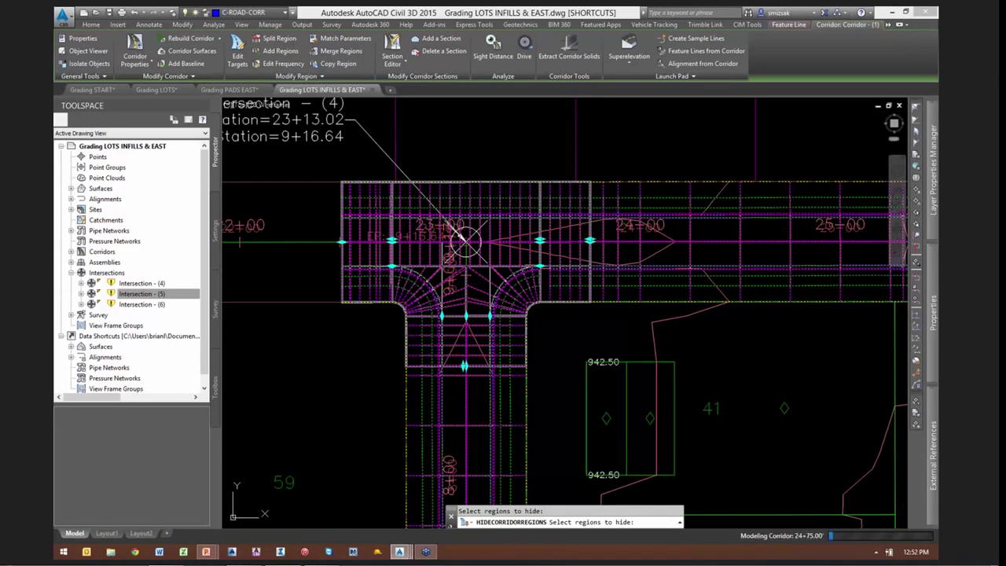
left_click(465, 240)
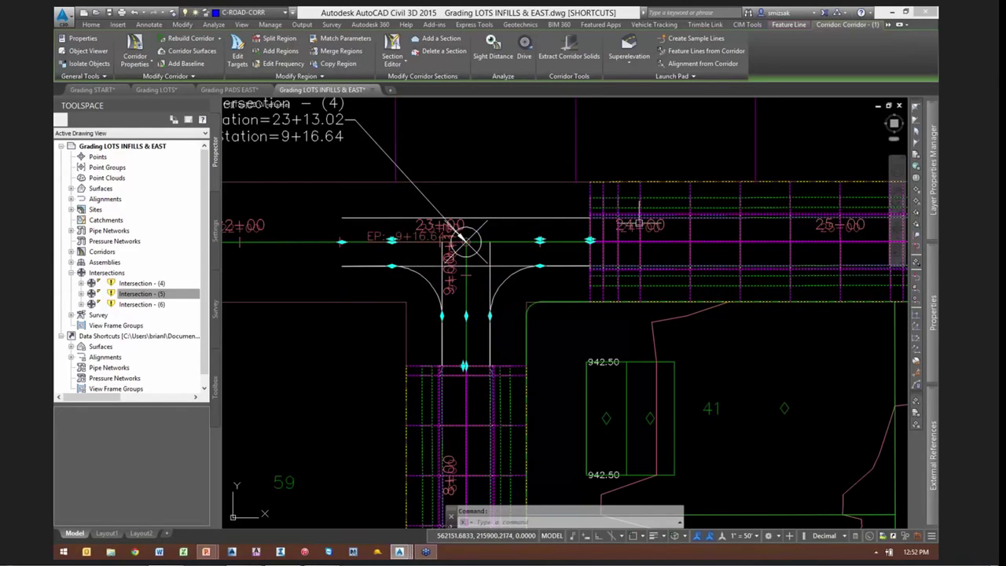
key("Escape")
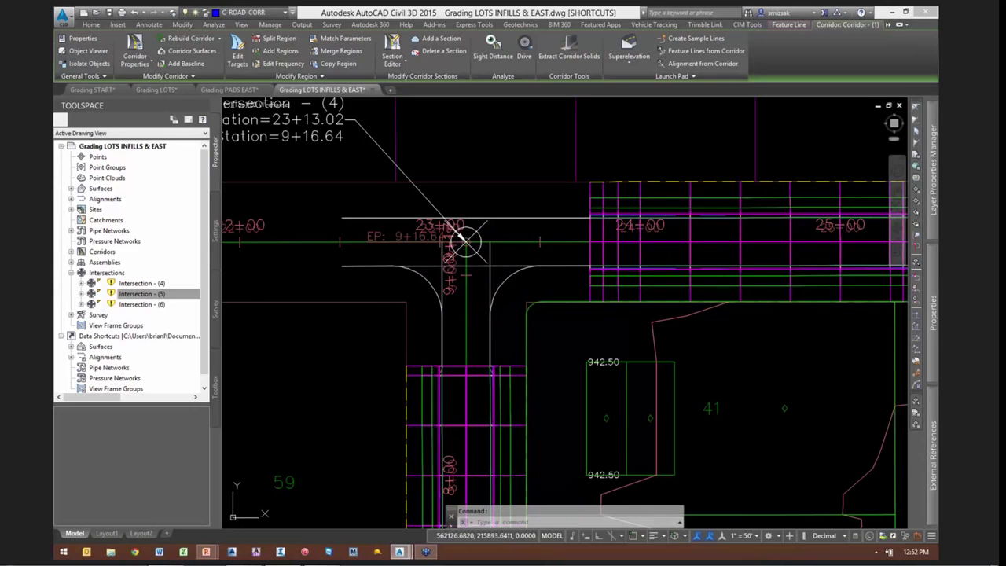
scroll(513, 279, "down", 4)
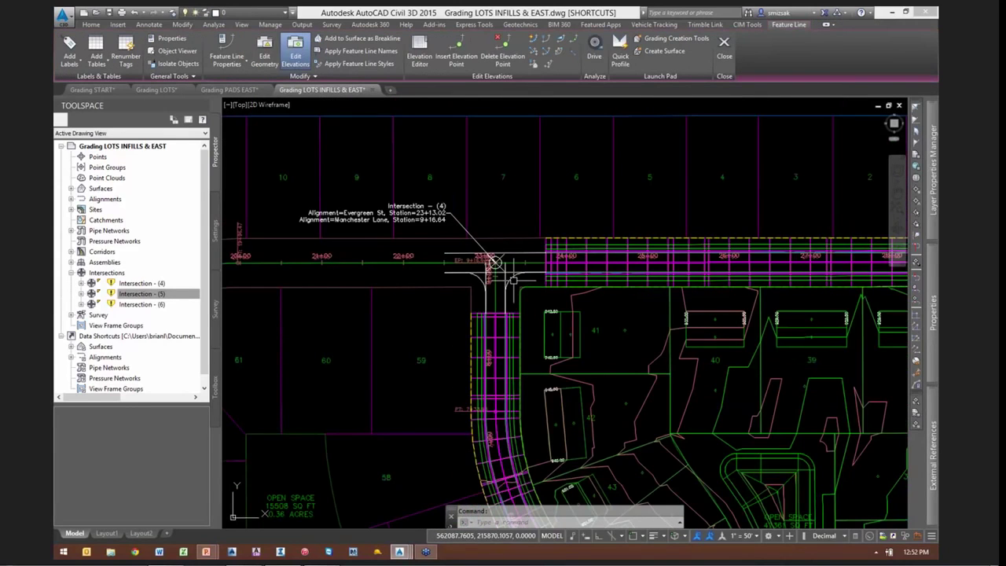
scroll(513, 281, "down", 4)
middle_click_drag(548, 265, 483, 132)
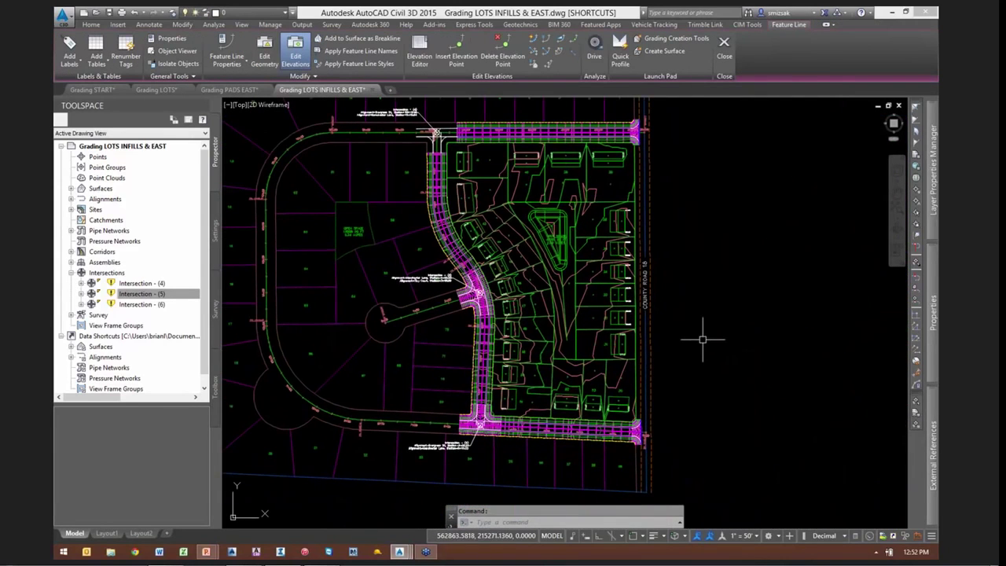
scroll(702, 339, "down", 1)
mouse_move(705, 249)
middle_mouse_down()
mouse_move(735, 291)
mouse_move(739, 265)
middle_mouse_up()
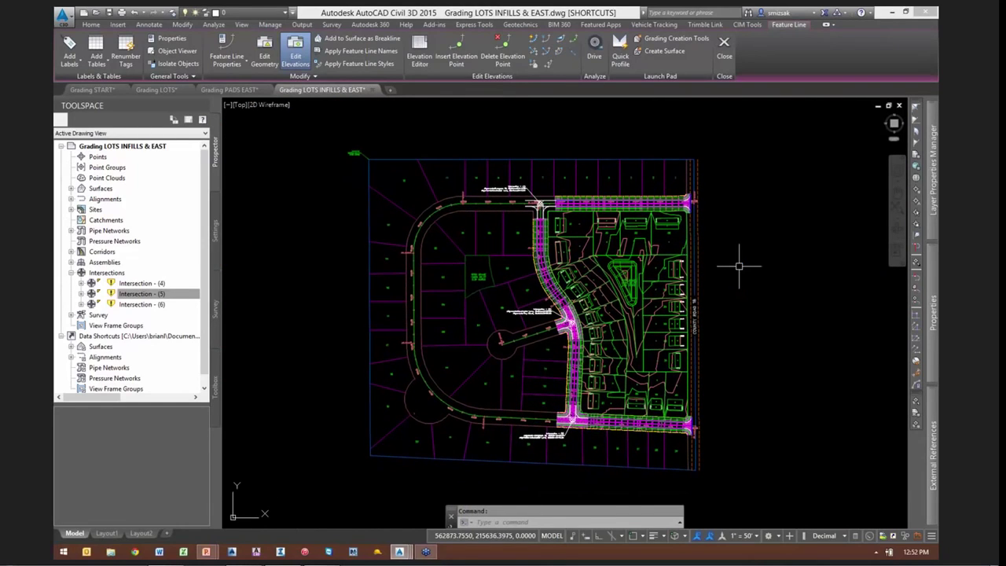
mouse_move(740, 268)
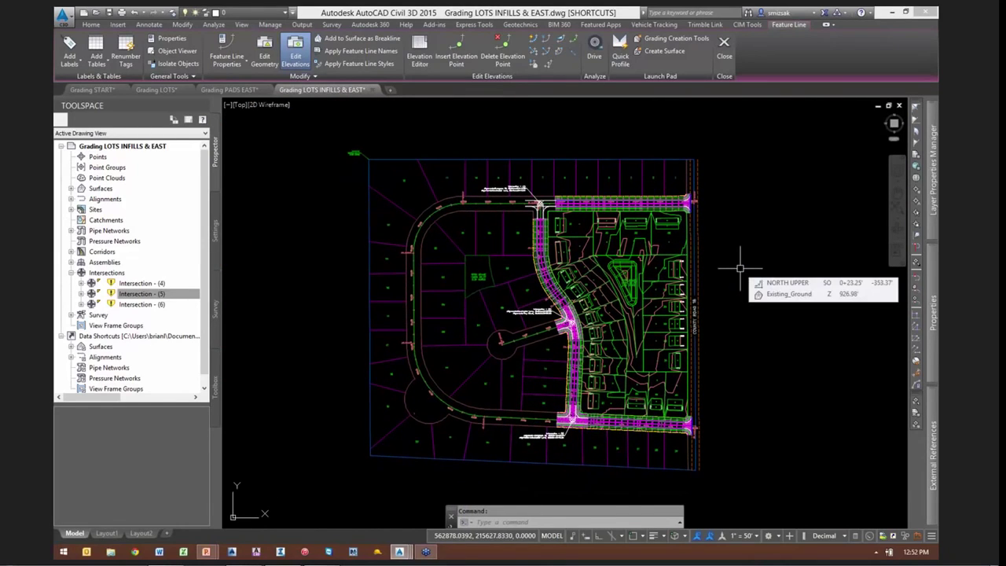